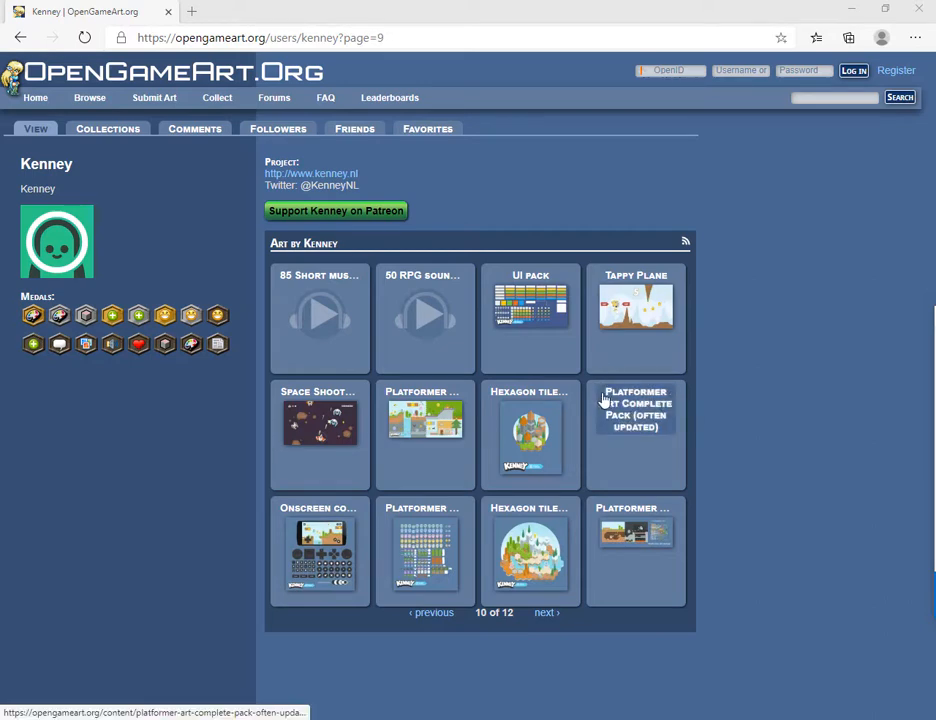
pyautogui.click(405, 37)
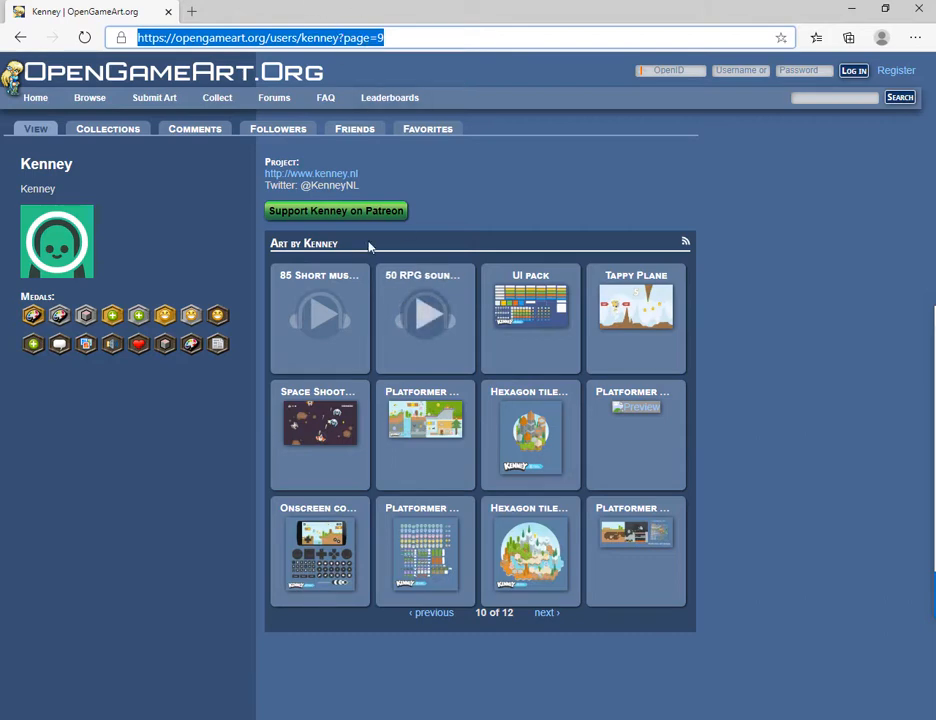
pyautogui.click(360, 181)
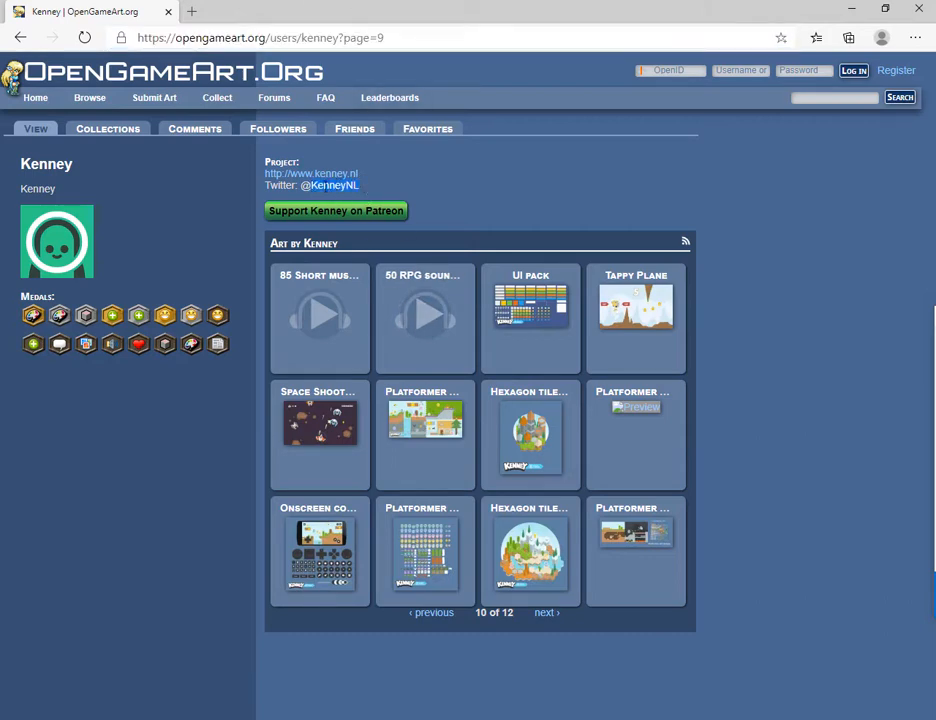
pyautogui.doubleClick(455, 204)
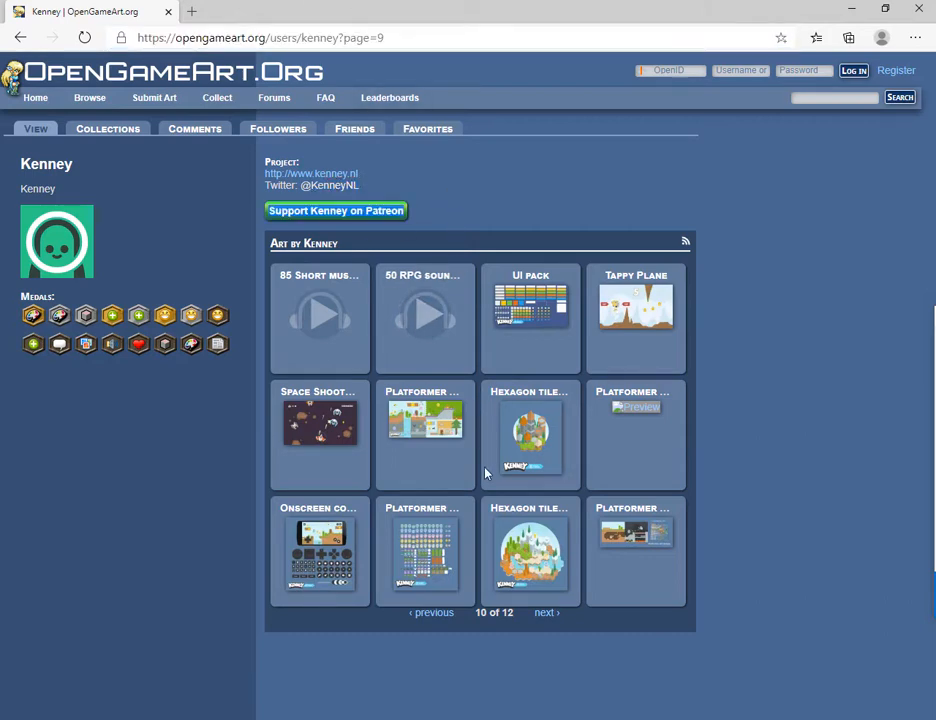
# Step: Open Kenney's 'Platformer Art: More animations and enemies' asset page, then minimize the browser
pyautogui.click(424, 547)
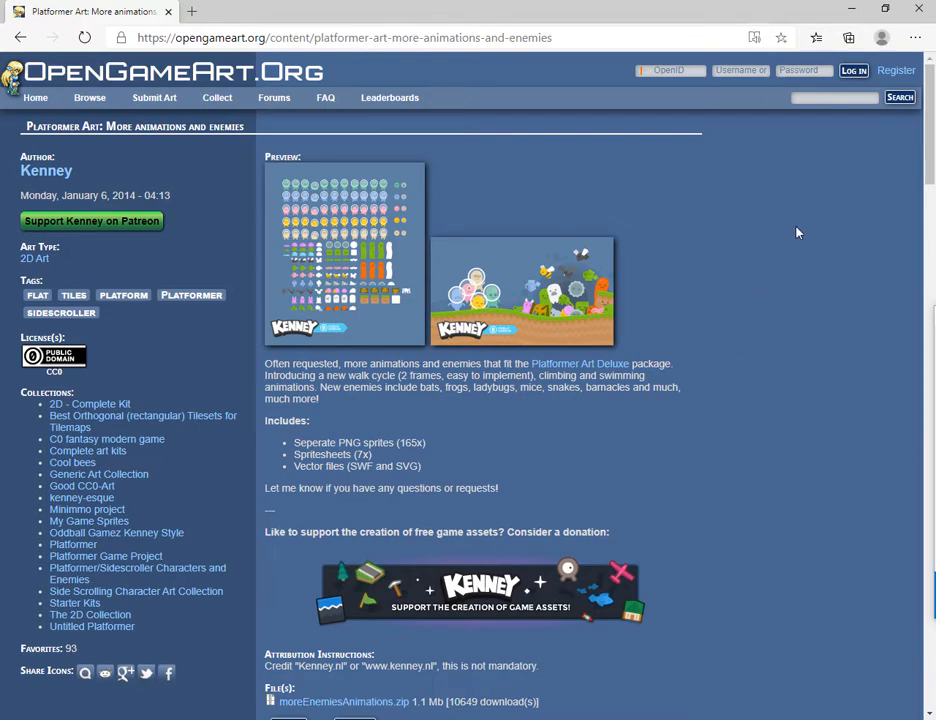
pyautogui.click(851, 9)
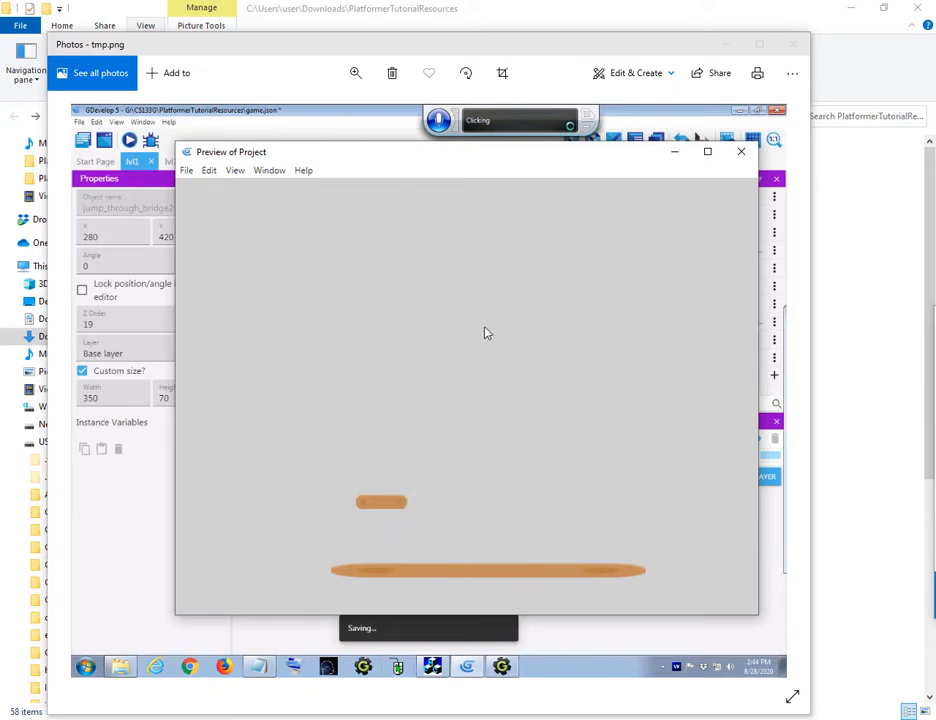
# Step: Switch to the GDevelop 5 editor window with the test scene
pyautogui.click(741, 151)
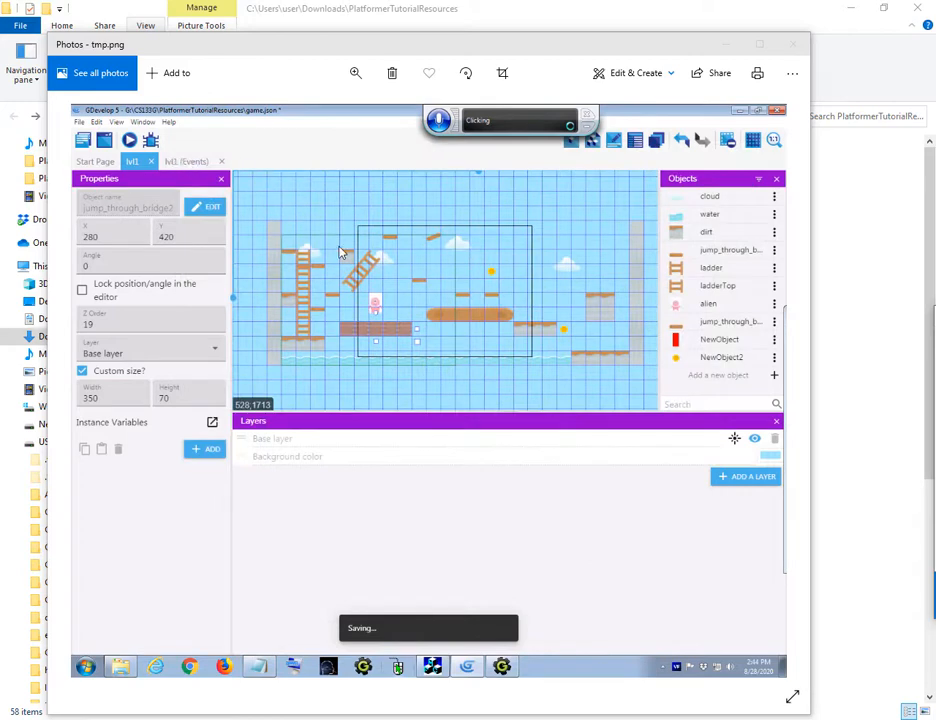
pyautogui.hotkey('alt', 'Tab')
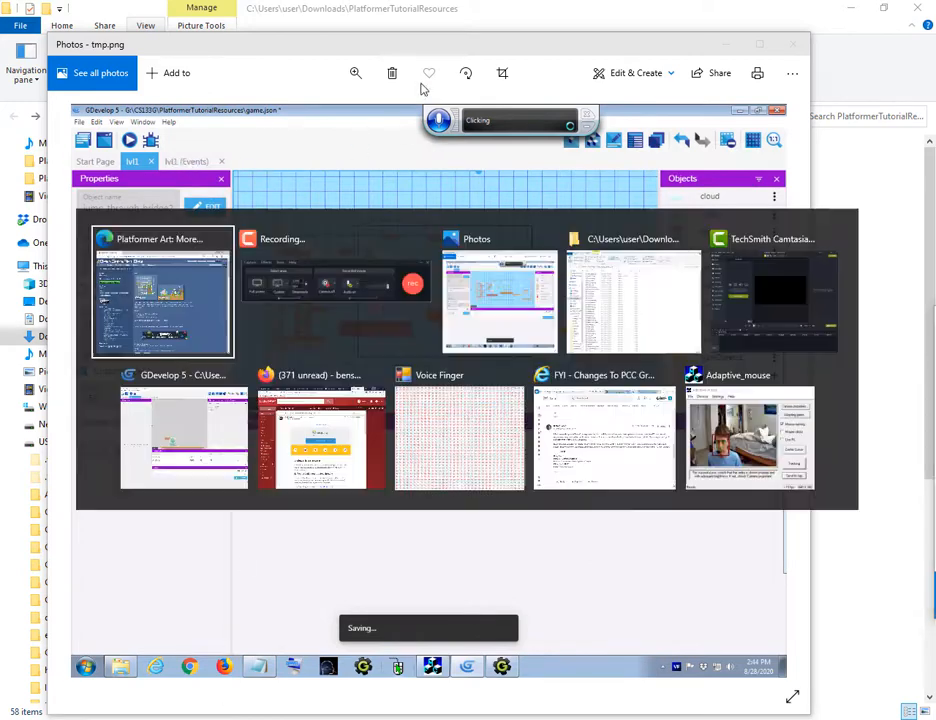
pyautogui.hotkey('alt', 'Tab')
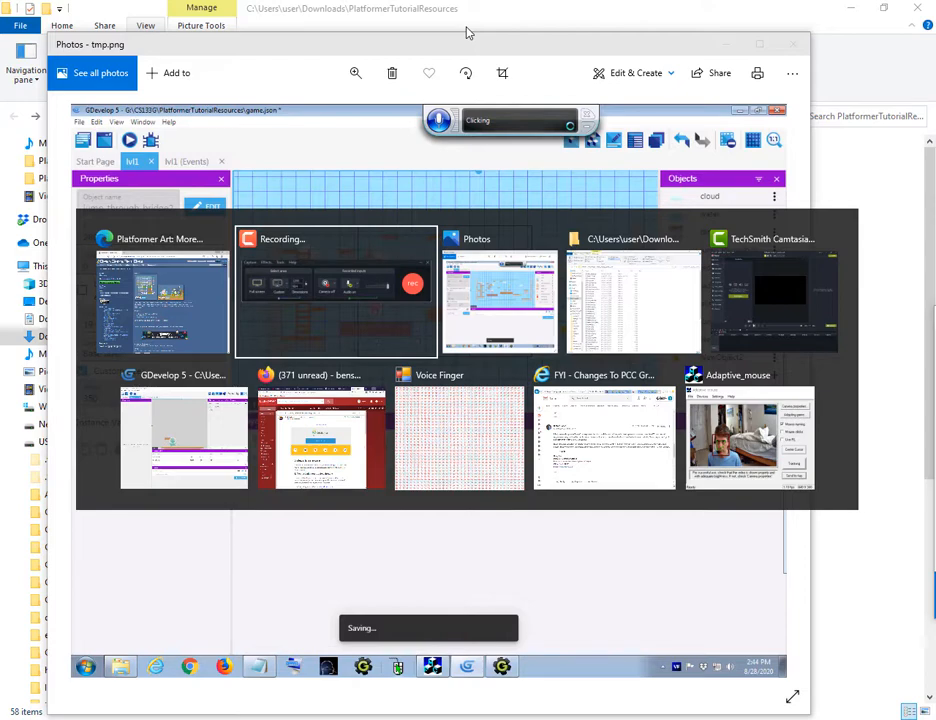
pyautogui.hotkey('alt', 'Tab')
pyautogui.hotkey('alt', 'Tab')
pyautogui.hotkey('alt', 'Tab')
pyautogui.hotkey('alt', 'Tab')
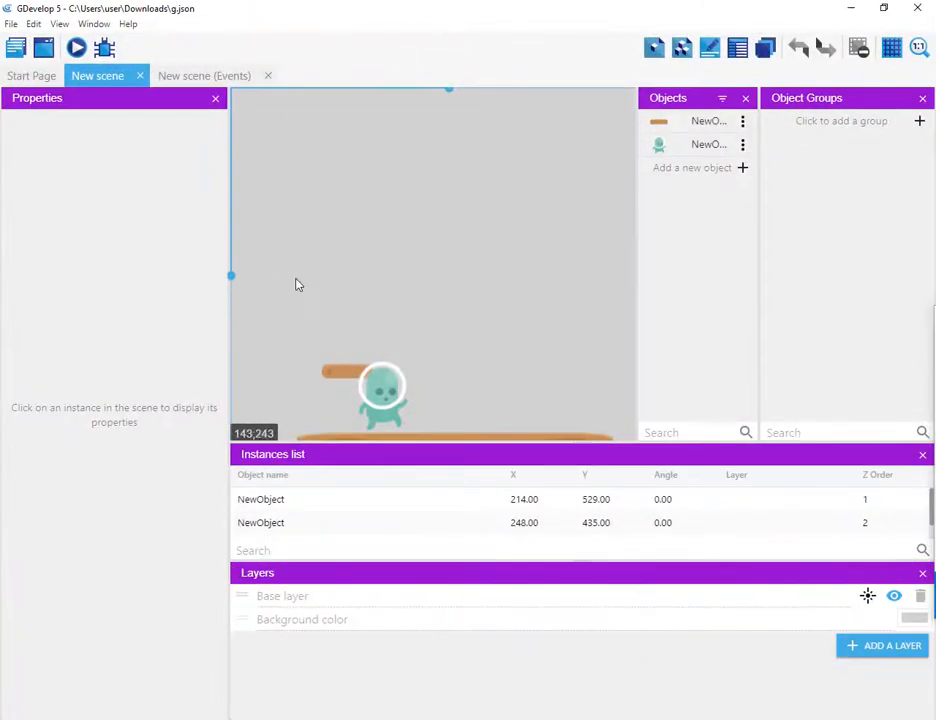
# Step: Move the alien player up to about X 267, Y 282 and run a scene preview
pyautogui.moveTo(416, 344); pyautogui.dragTo(395, 234)
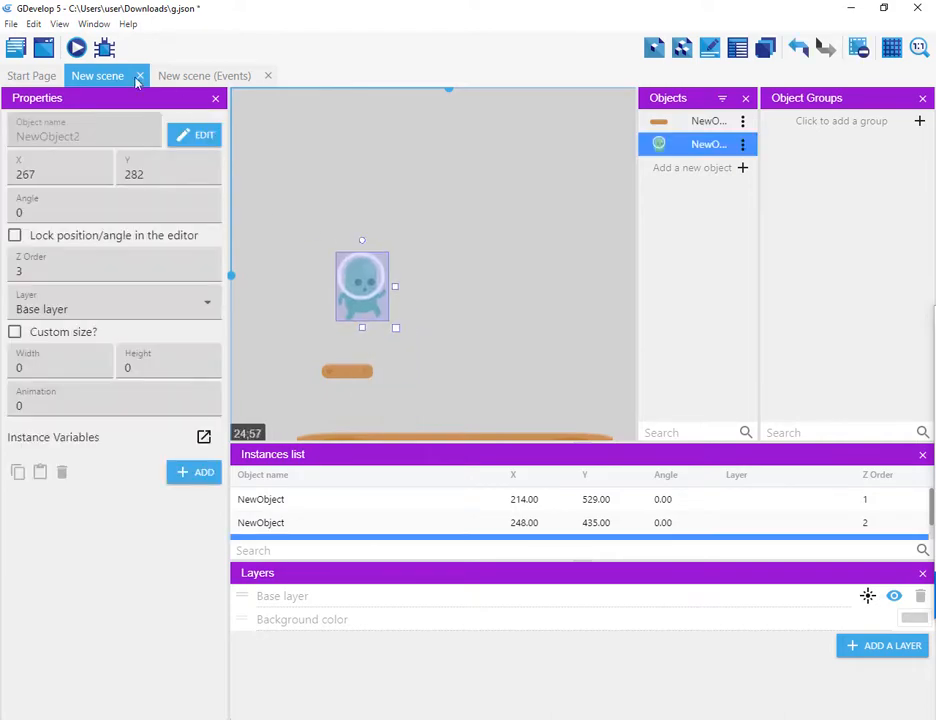
pyautogui.click(76, 49)
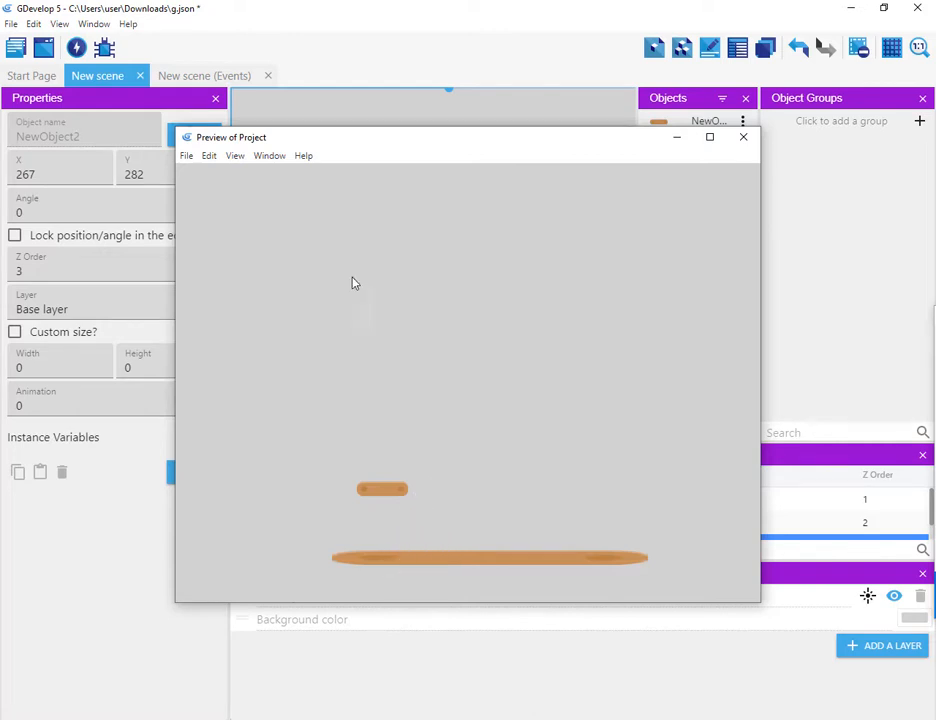
pyautogui.click(743, 137)
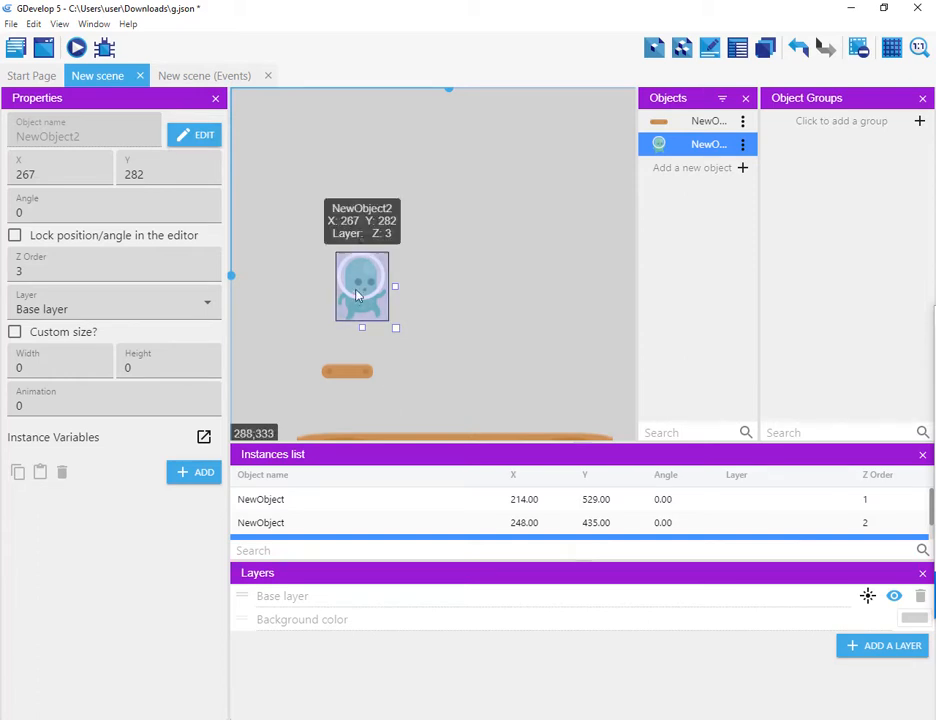
# Step: Move the alien player down onto the small platform at about X 284, Y 433 and preview again
pyautogui.moveTo(374, 298); pyautogui.dragTo(376, 404)
pyautogui.click(76, 48)
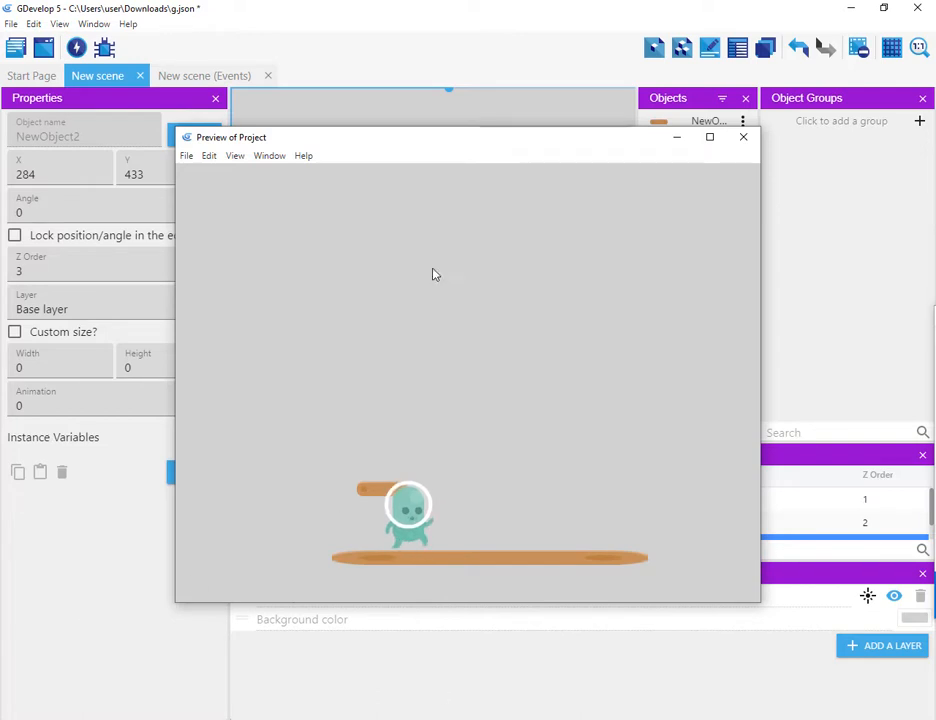
pyautogui.click(744, 138)
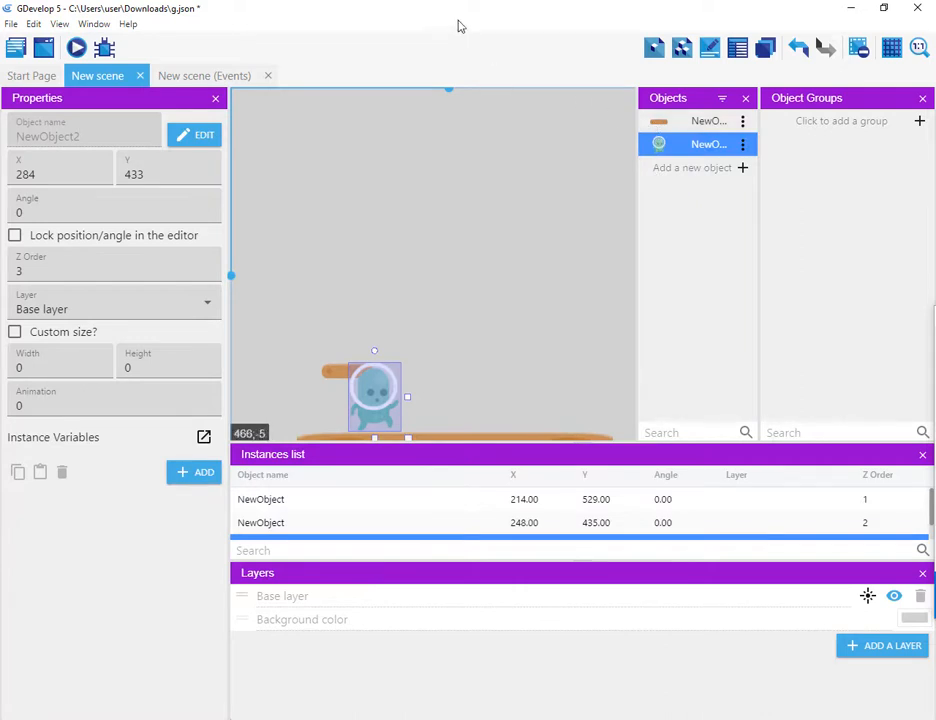
# Step: Switch to File Explorer and show the PlatformerTutorialResources folder in Content view
pyautogui.hotkey('alt', 'Tab')
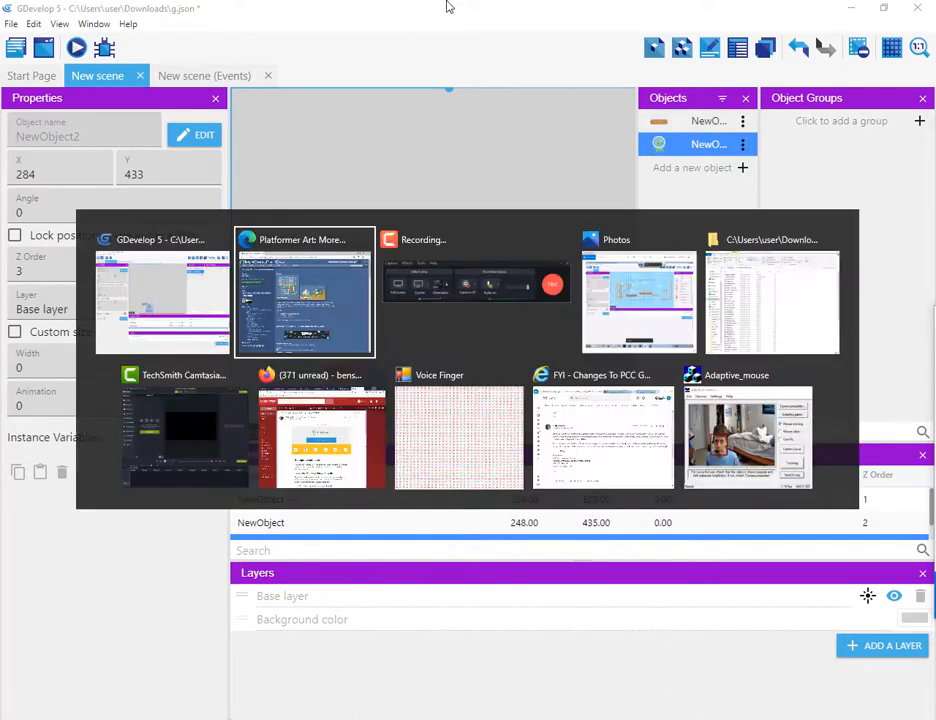
pyautogui.hotkey('alt', 'Tab')
pyautogui.hotkey('alt', 'Tab')
pyautogui.hotkey('alt', 'Tab')
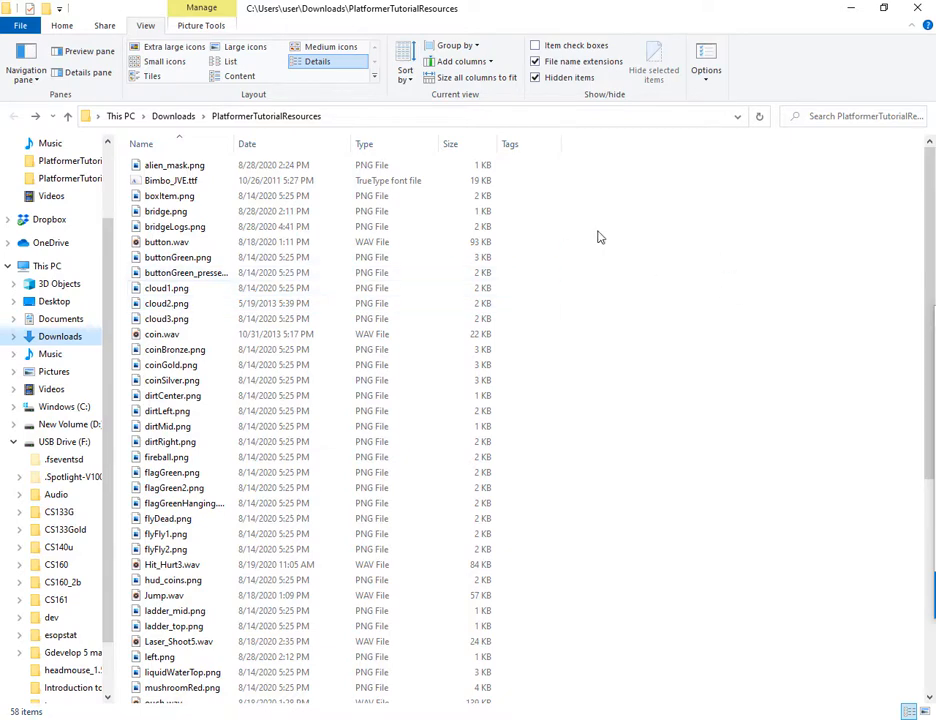
pyautogui.click(238, 77)
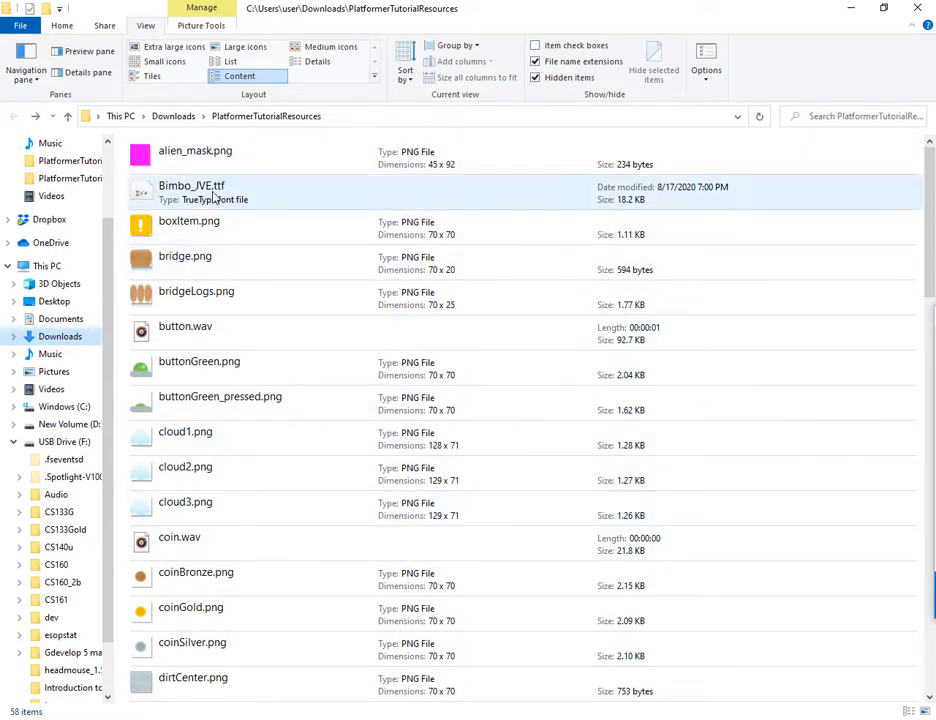
# Step: Scroll down to the p3 player images and open p3_front.png in the photo viewer, then close it
pyautogui.scroll(-2, 403, 413)
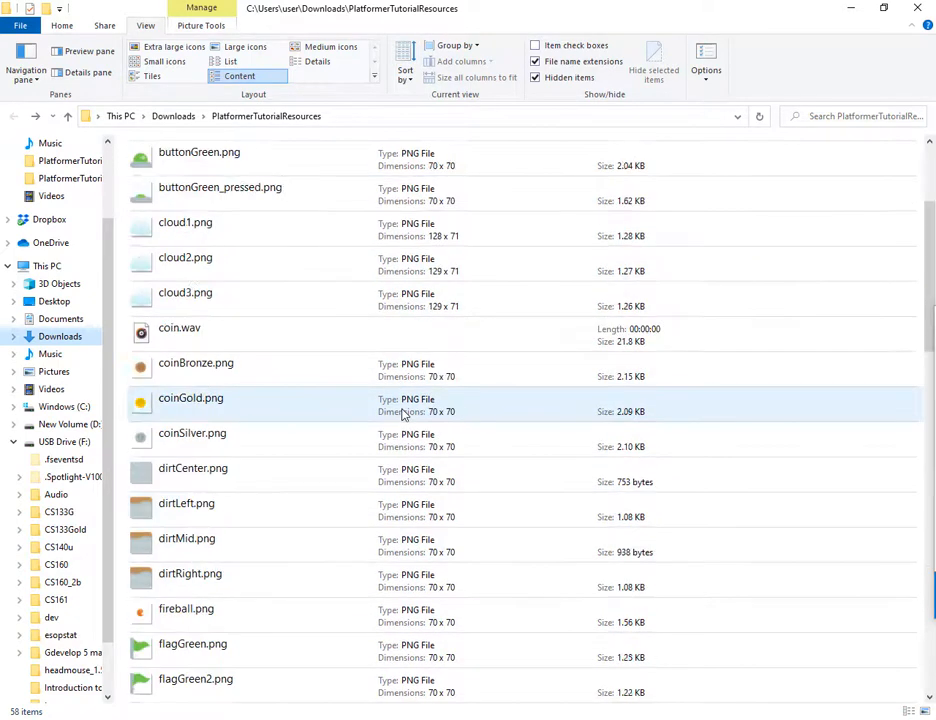
pyautogui.scroll(-1, 403, 413)
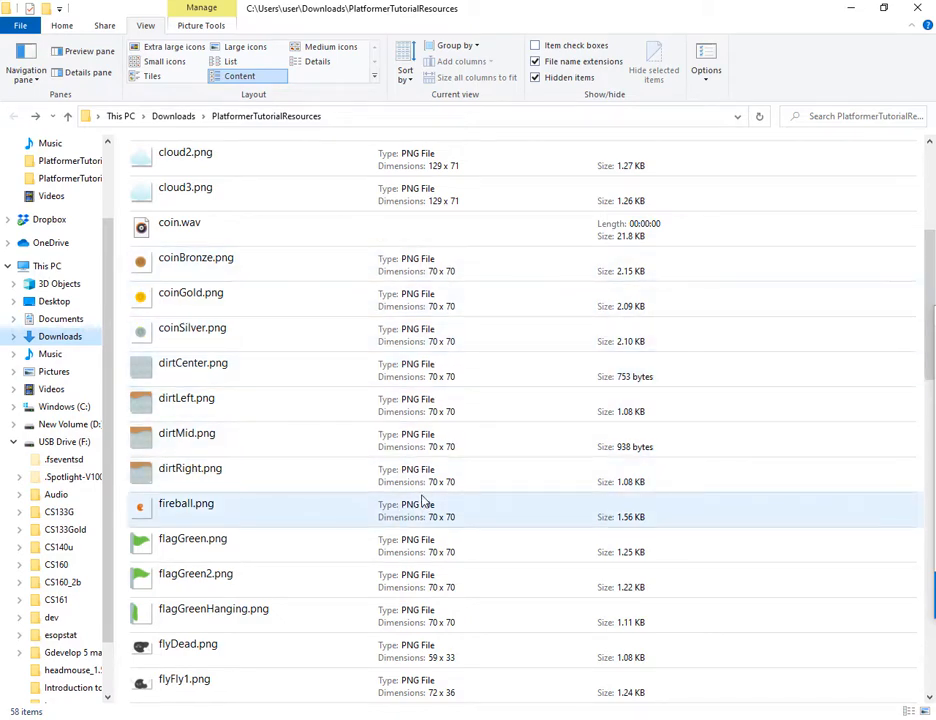
pyautogui.scroll(-3, 421, 500)
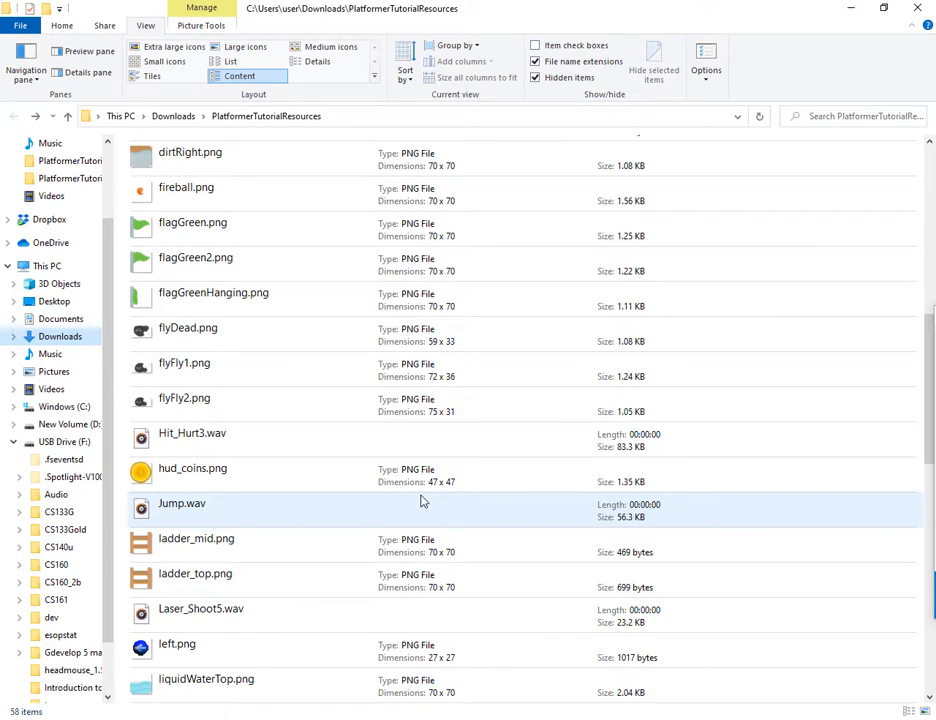
pyautogui.scroll(-5, 421, 500)
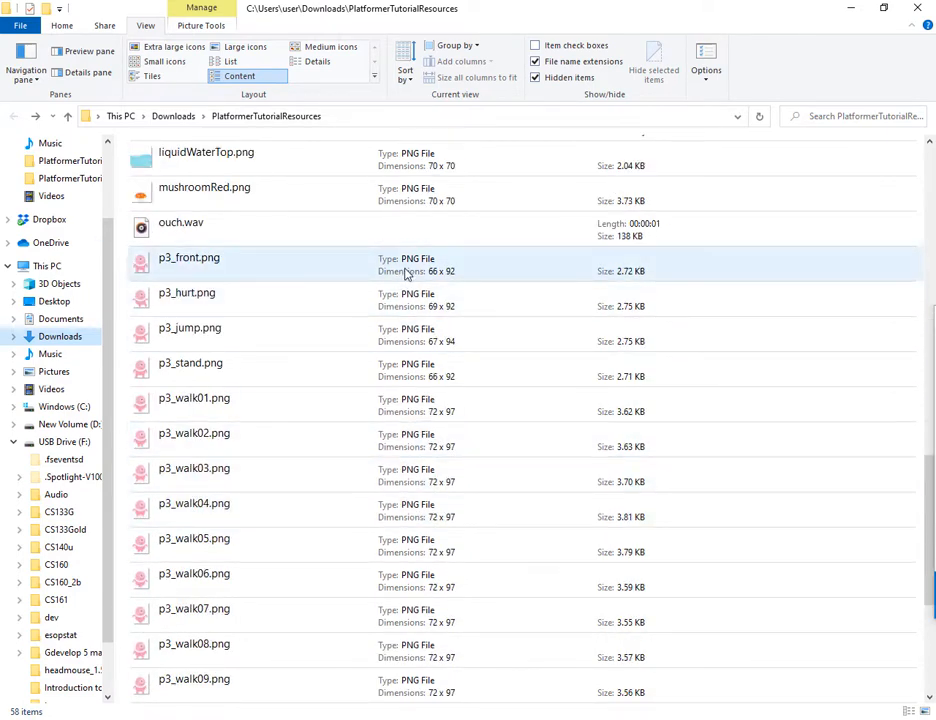
pyautogui.click(359, 273)
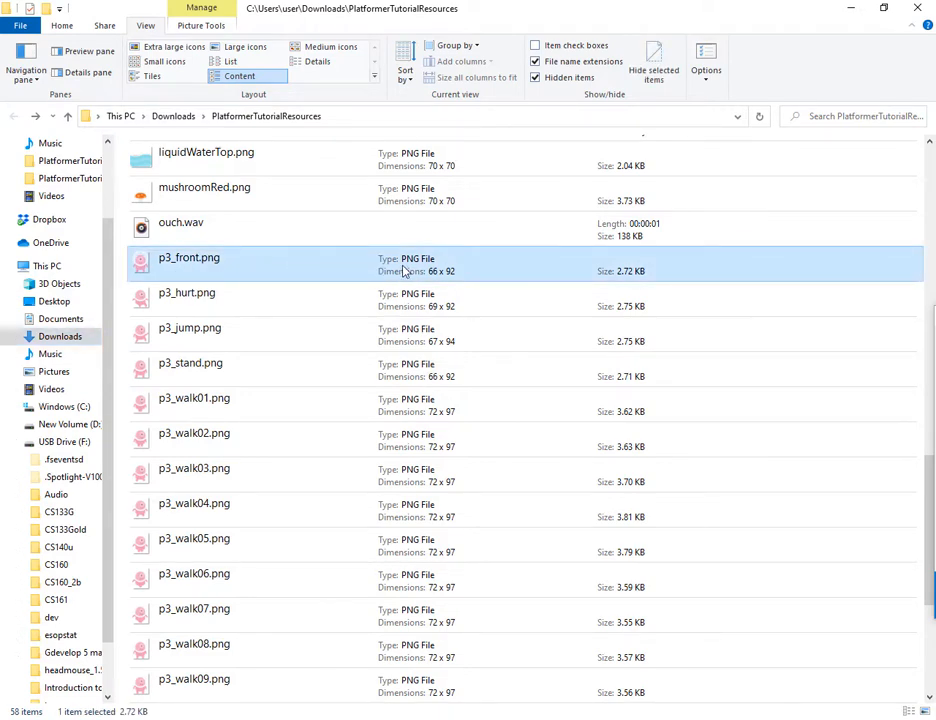
pyautogui.doubleClick(404, 271)
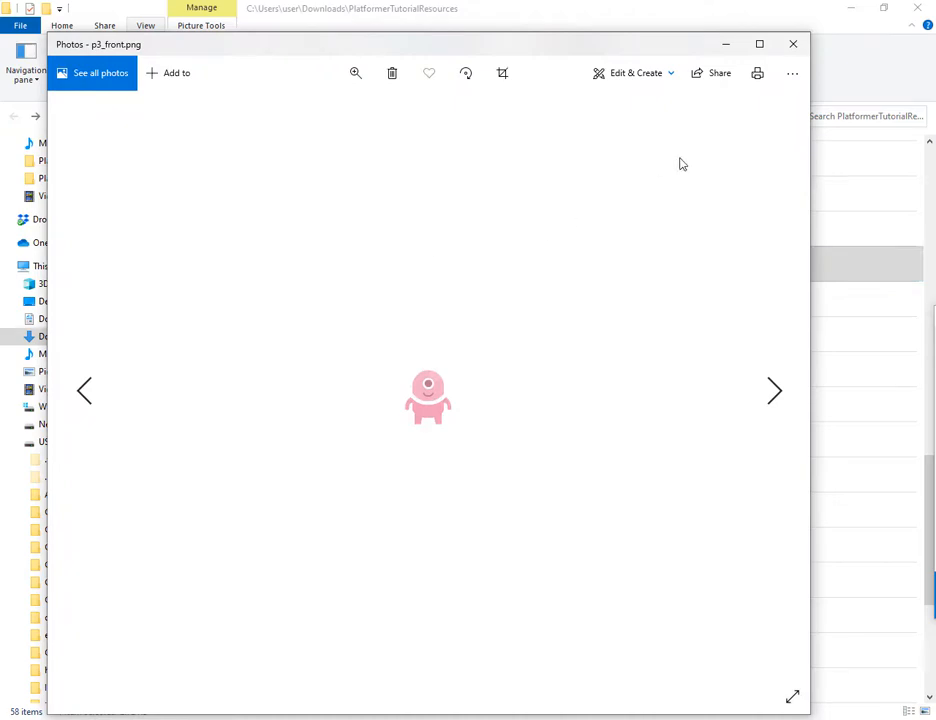
pyautogui.click(791, 45)
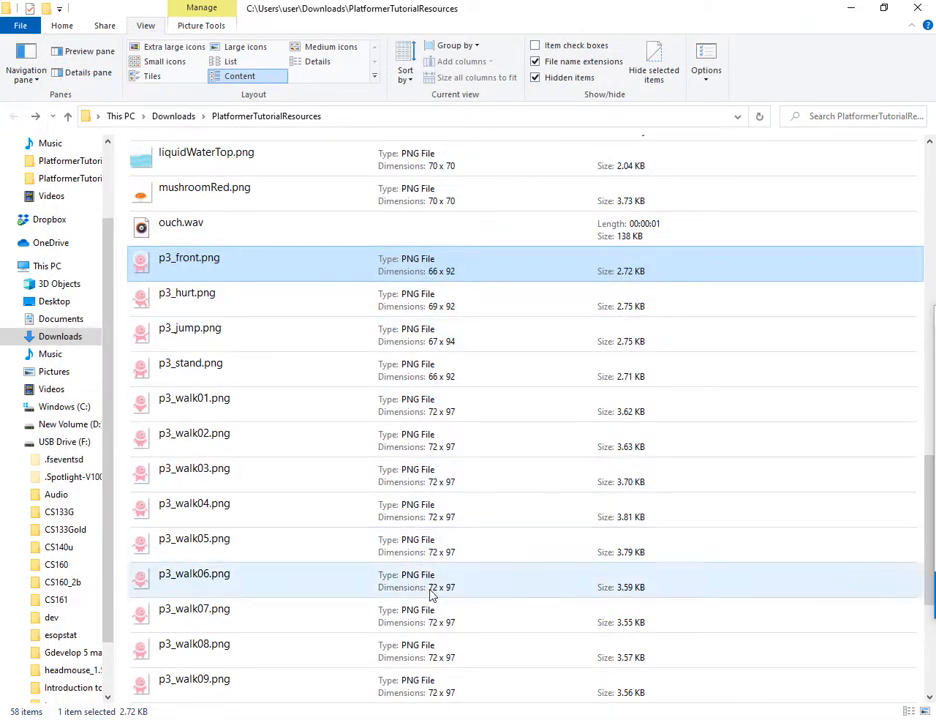
# Step: Open p3_walk02.png for preview, close it, and browse the p3_walk01 to p3_walk11 frames and remaining images
pyautogui.doubleClick(420, 445)
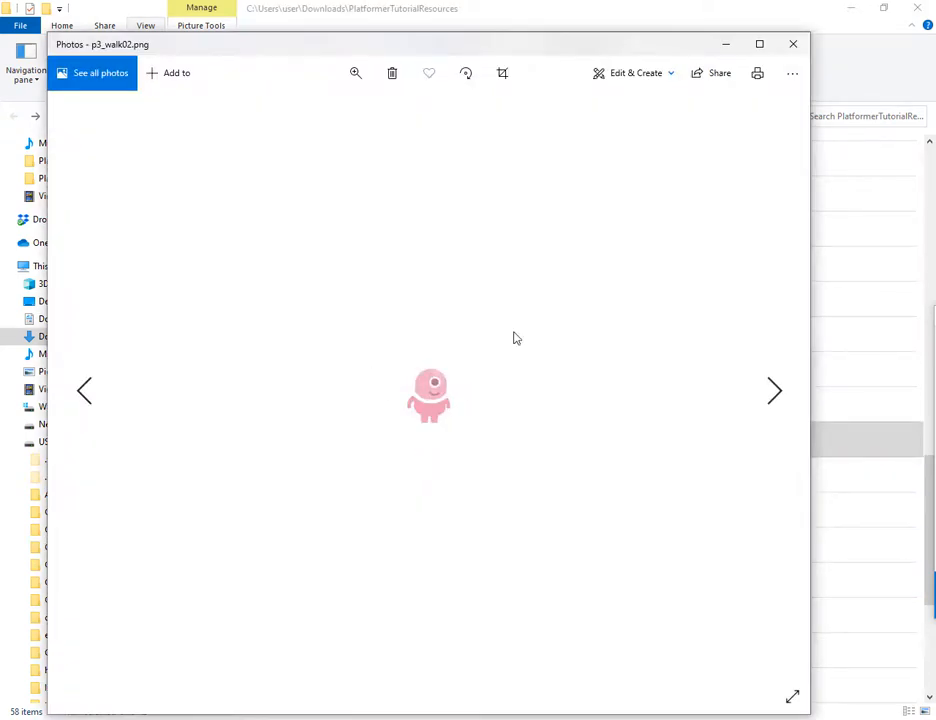
pyautogui.click(794, 46)
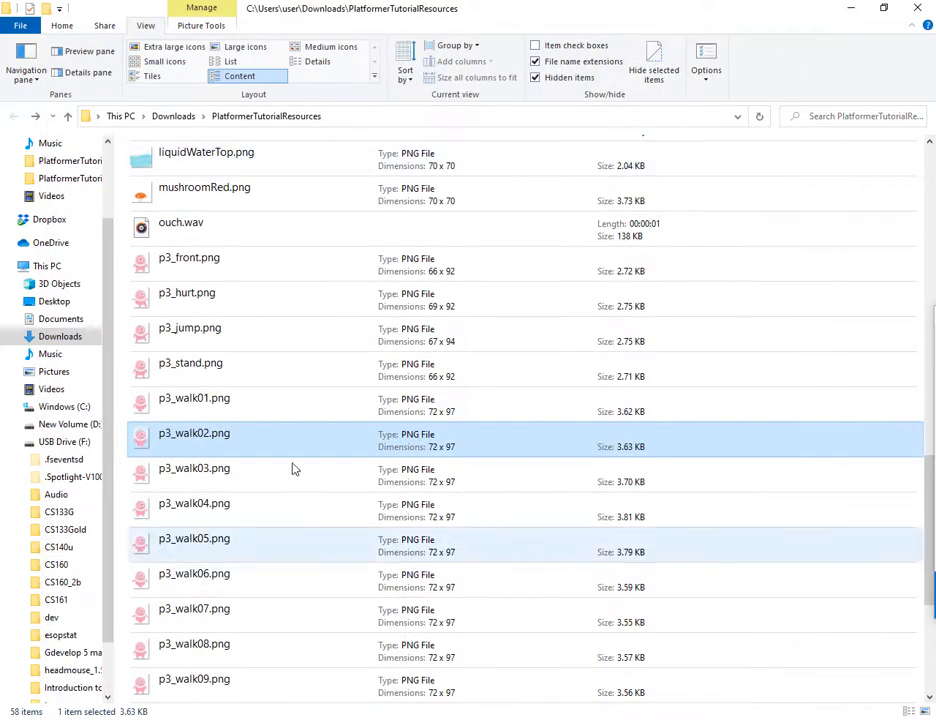
pyautogui.scroll(-1, 238, 352)
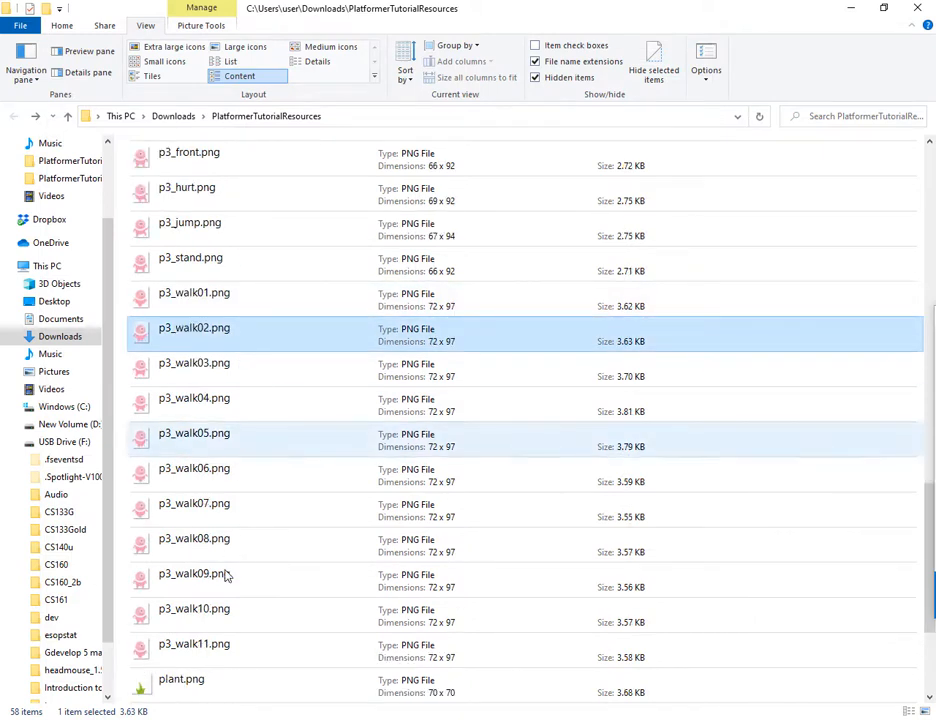
pyautogui.click(208, 645)
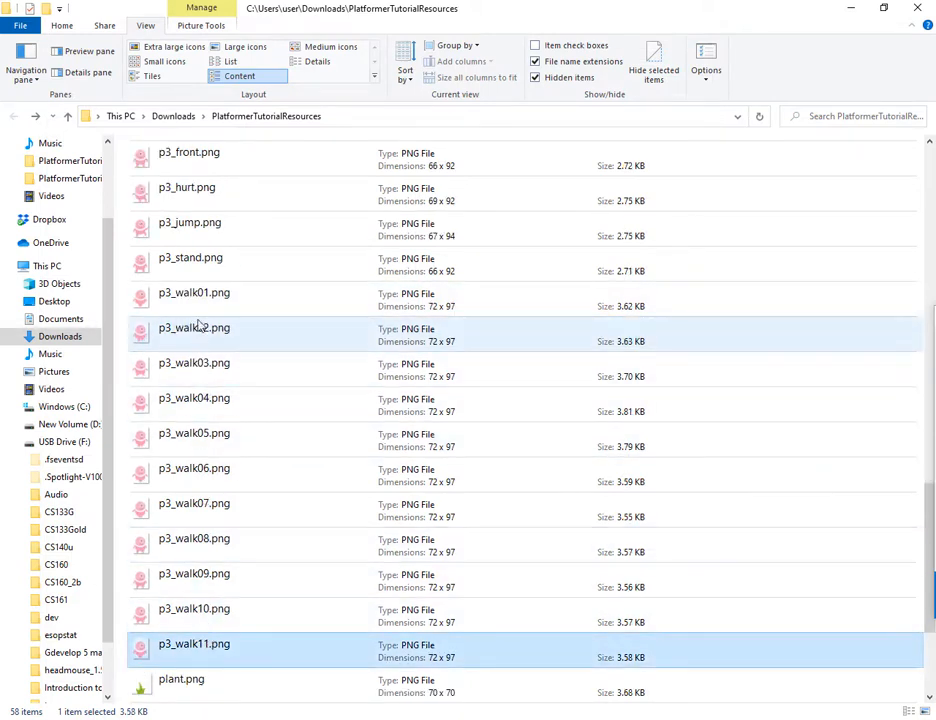
pyautogui.click(198, 302)
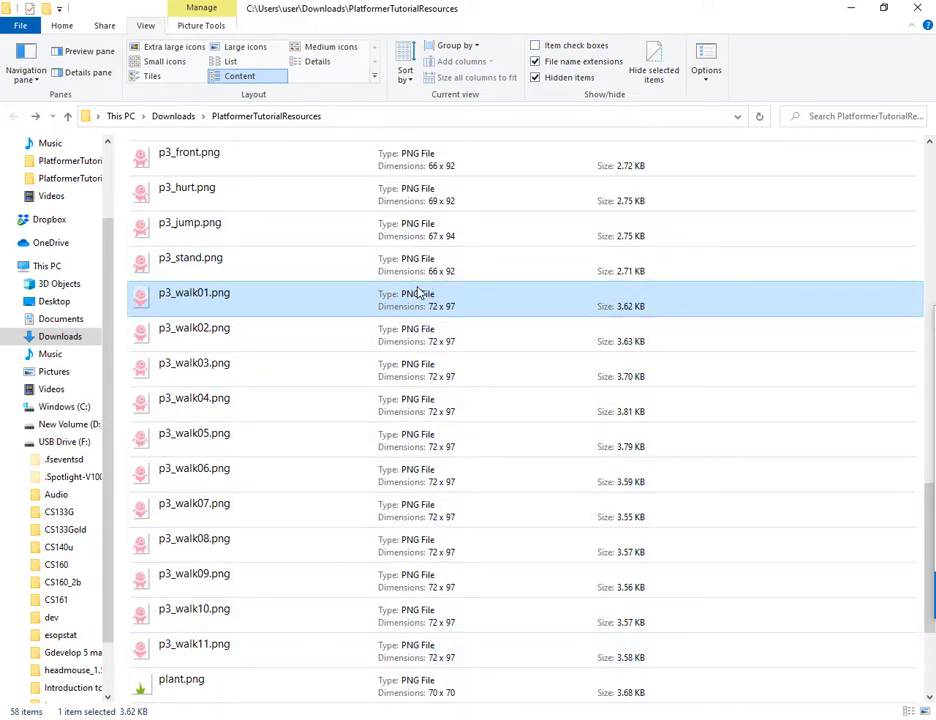
pyautogui.scroll(-2, 418, 292)
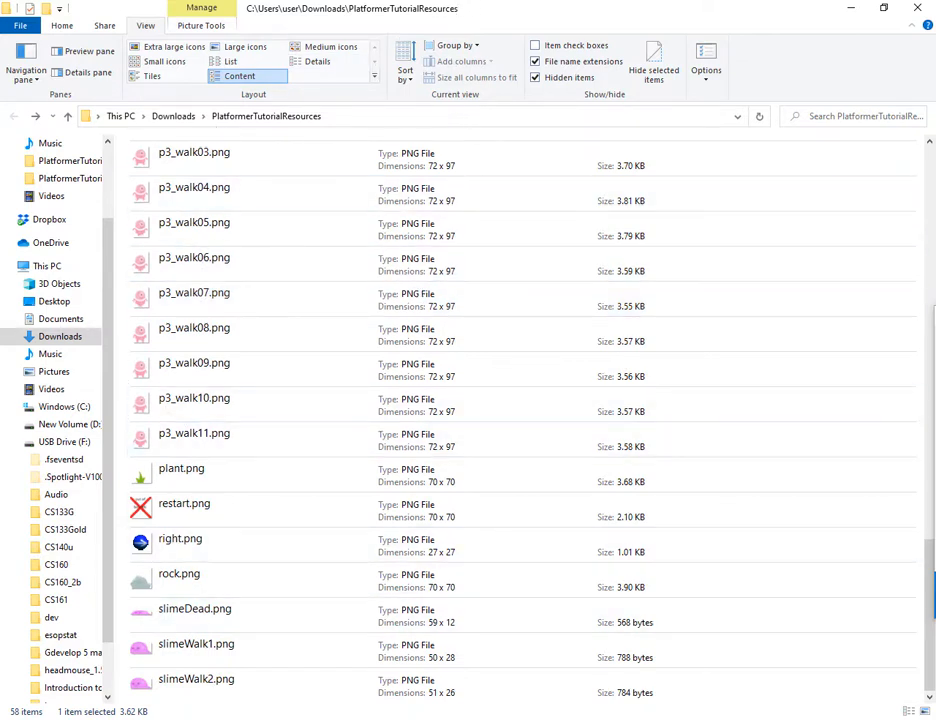
# Step: Return to GDevelop and close the current project
pyautogui.hotkey('alt', 'Tab')
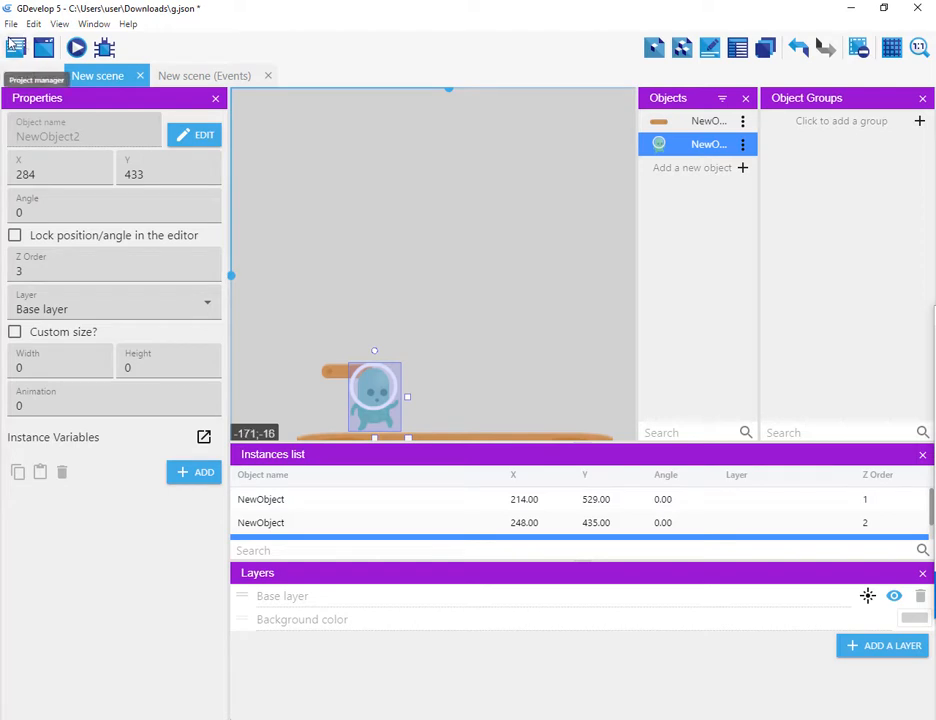
pyautogui.click(8, 26)
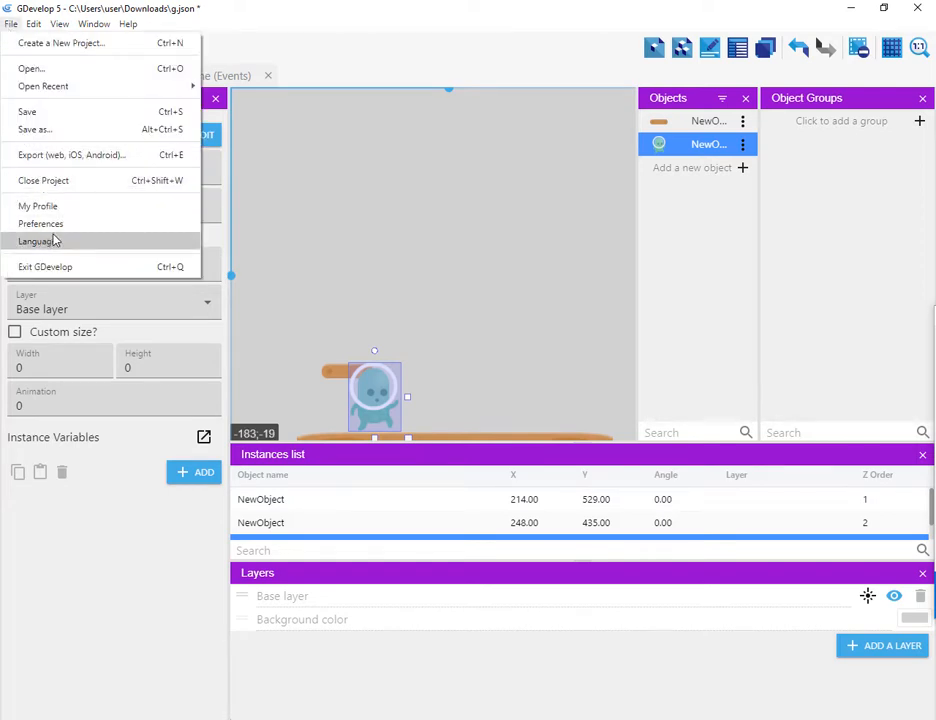
pyautogui.click(90, 180)
pyautogui.click(522, 366)
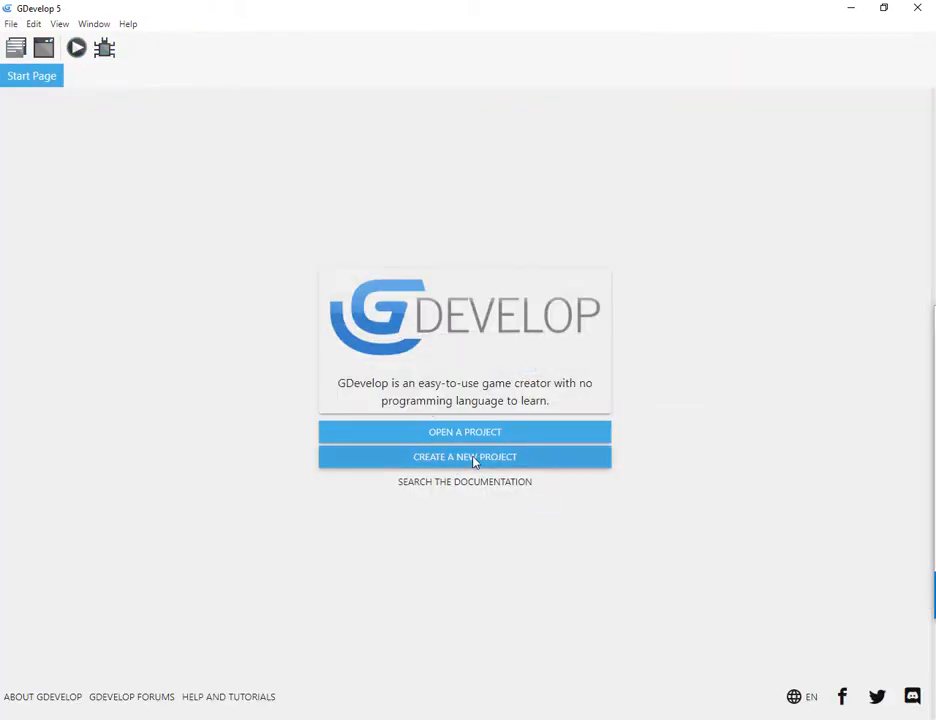
# Step: Create a new game project from the Platformer starter
pyautogui.click(452, 462)
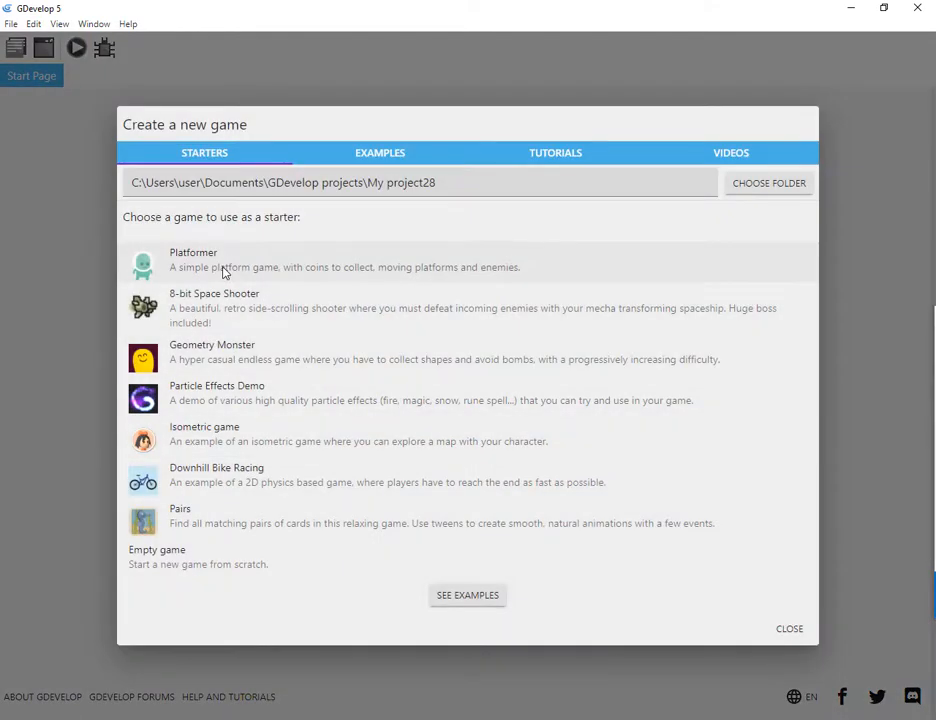
pyautogui.click(225, 268)
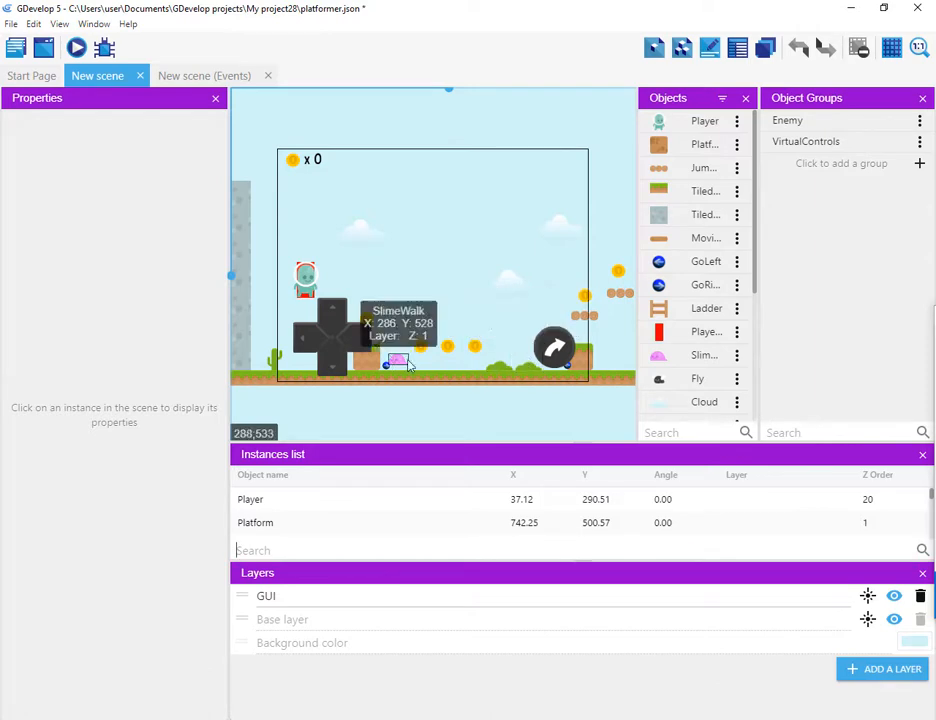
# Step: Move the Player instance in the starter scene and open the PlayerHitBox object's properties, then cancel
pyautogui.moveTo(305, 280); pyautogui.dragTo(363, 238)
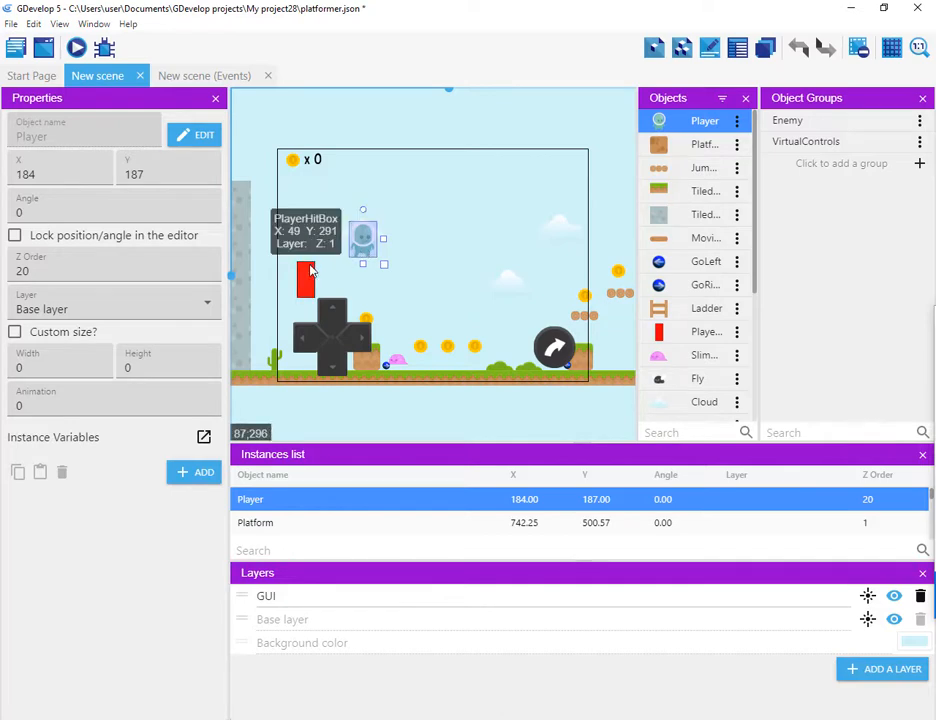
pyautogui.moveTo(305, 280); pyautogui.dragTo(305, 284)
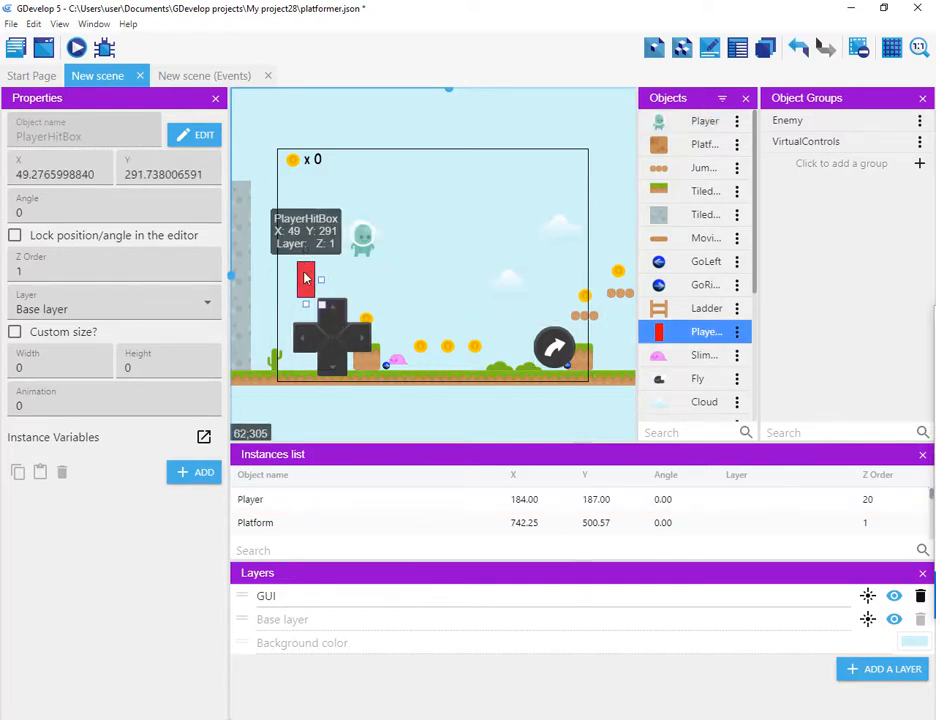
pyautogui.doubleClick(707, 334)
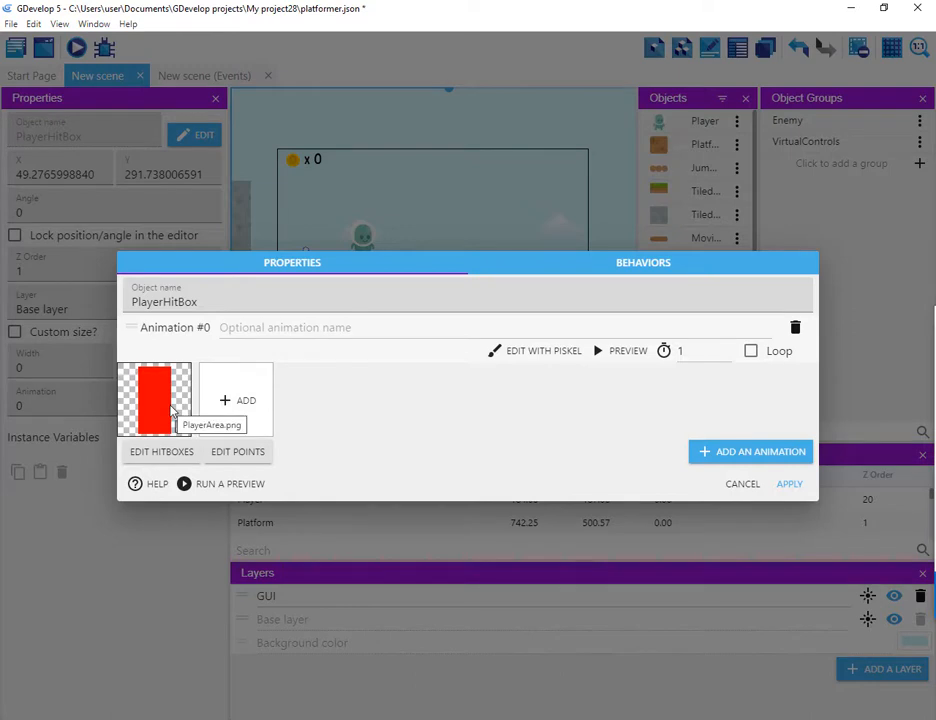
pyautogui.click(743, 485)
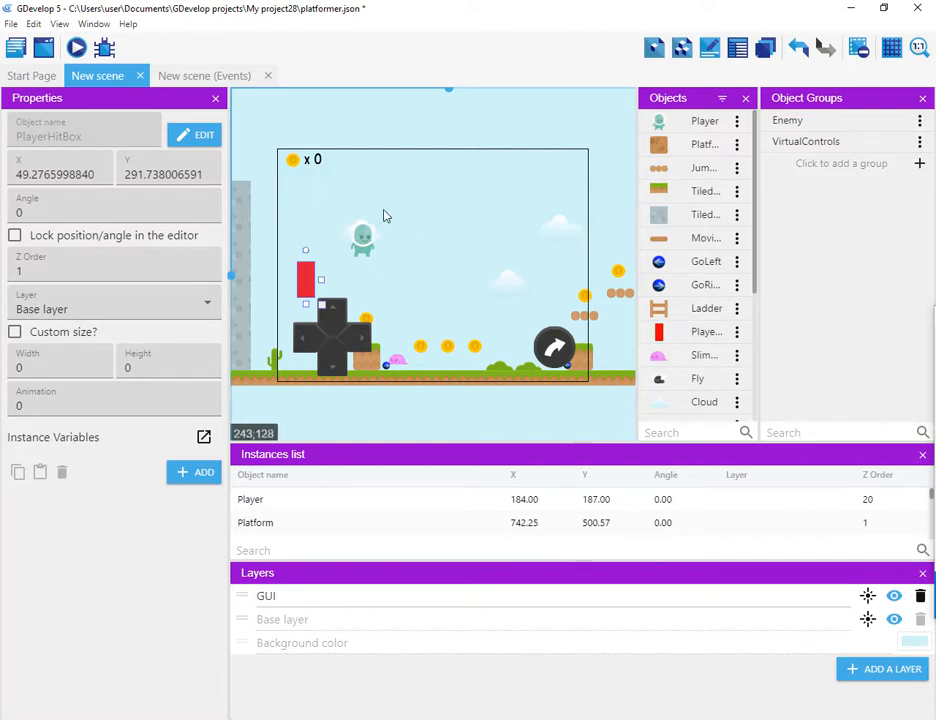
# Step: Close the starter project without saving and create a new project from the Empty game starter
pyautogui.click(11, 24)
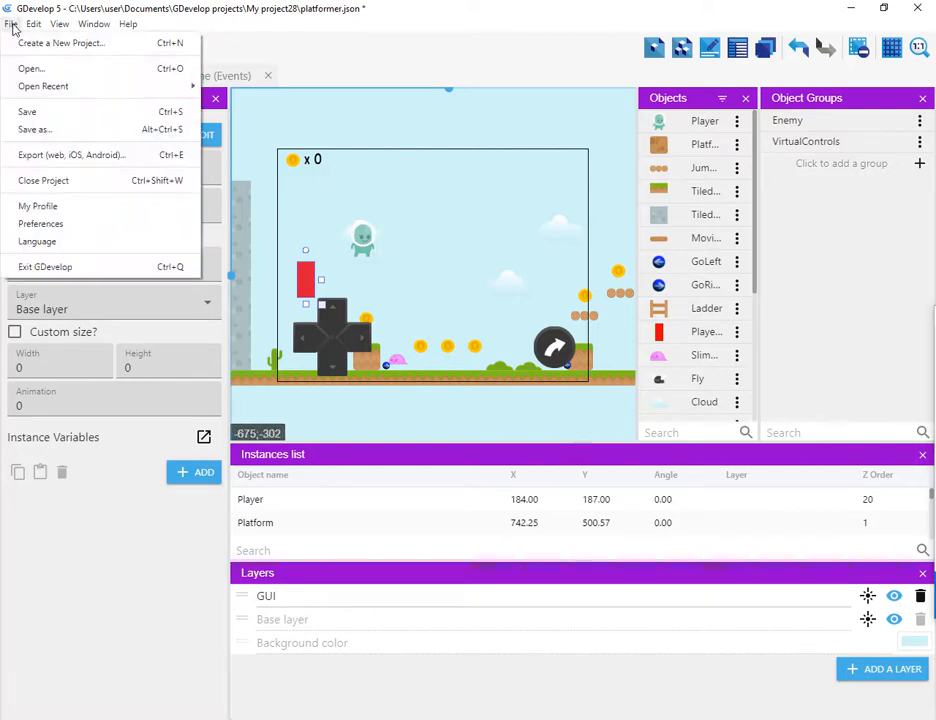
pyautogui.click(86, 183)
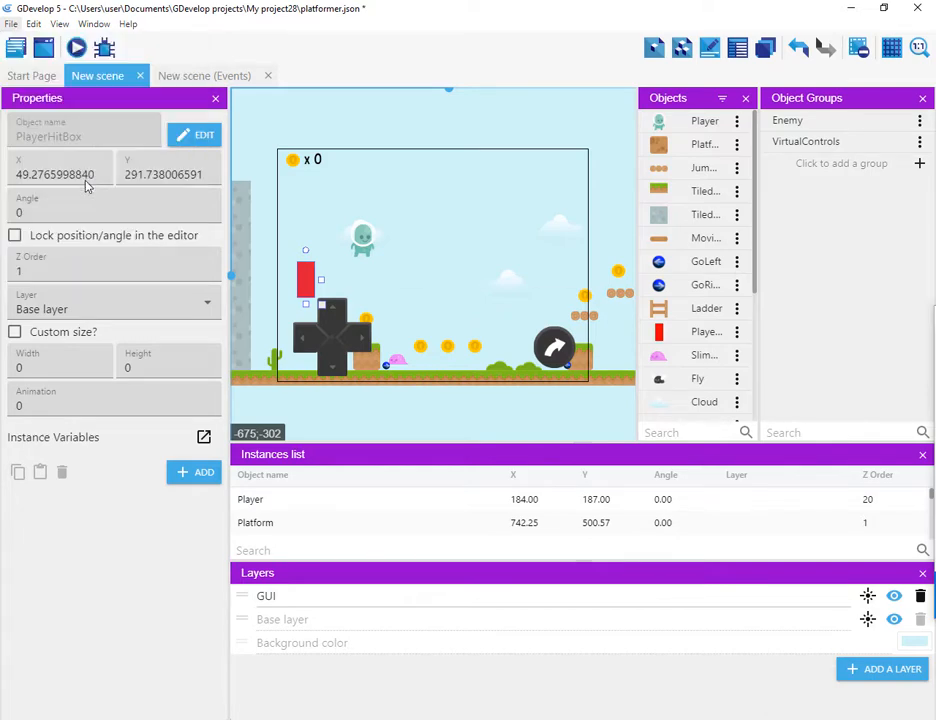
pyautogui.click(518, 366)
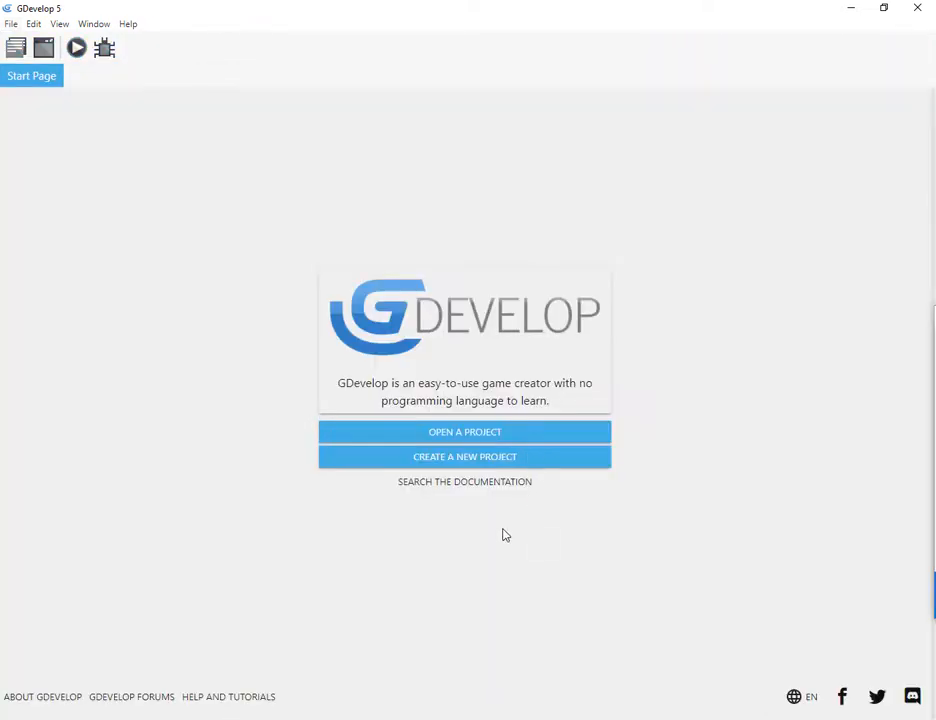
pyautogui.click(470, 460)
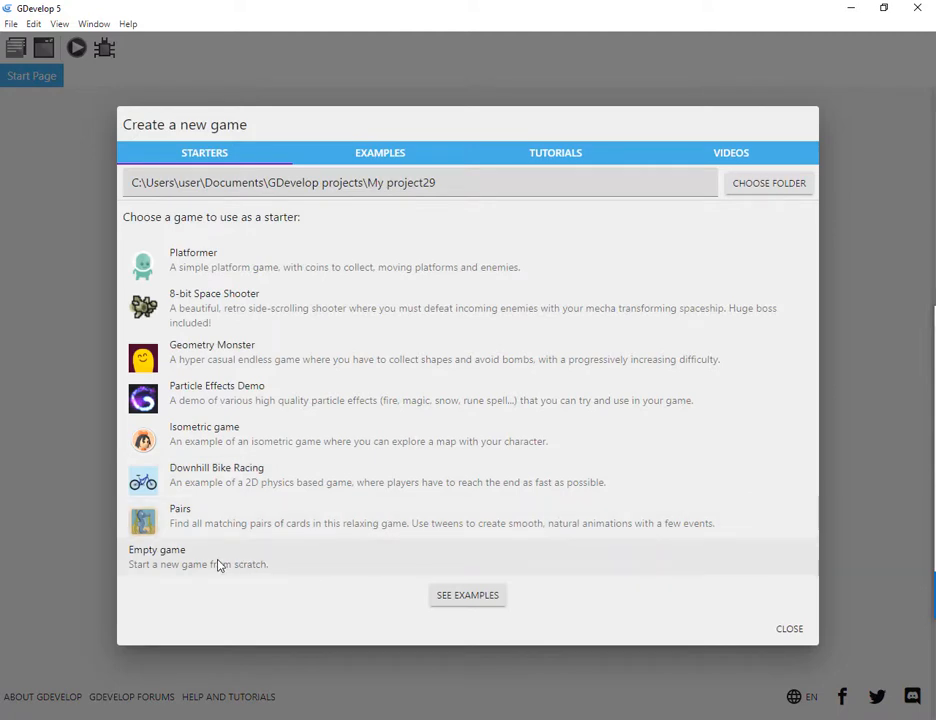
pyautogui.click(180, 565)
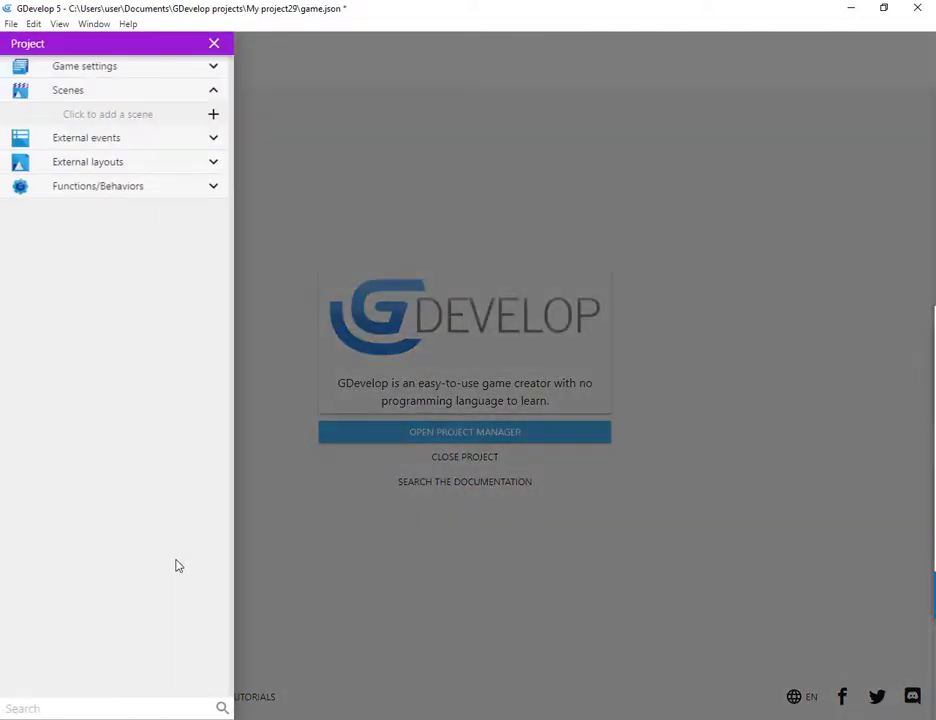
# Step: Set the game resolution width to 840 and height to 630 in the project properties and apply
pyautogui.click(214, 67)
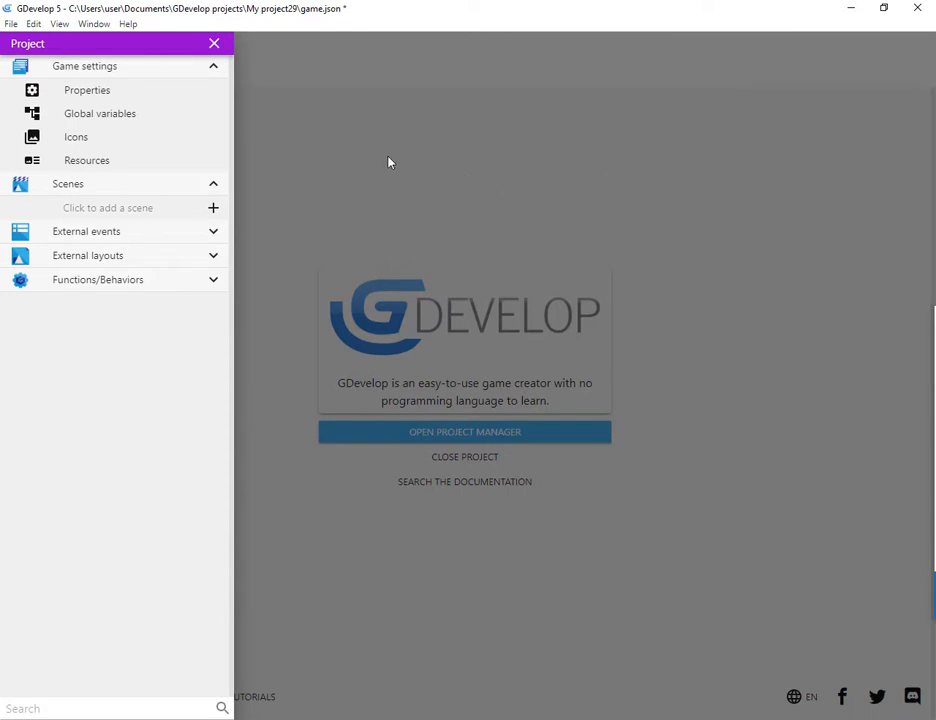
pyautogui.click(106, 100)
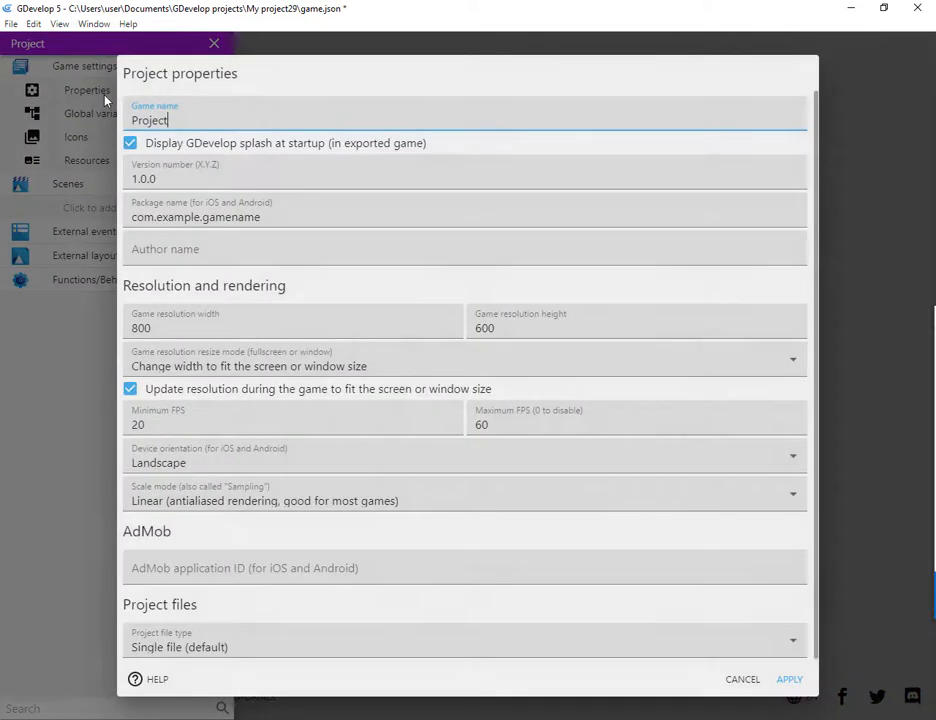
pyautogui.click(148, 327)
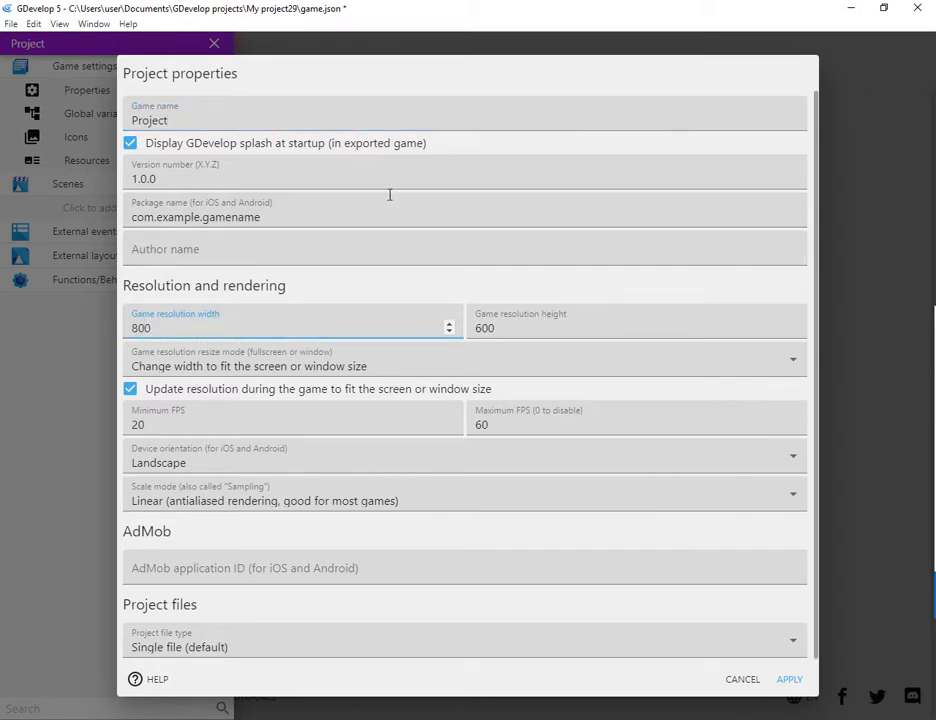
pyautogui.press('BackSpace')
pyautogui.write('4')
pyautogui.press('Tab')
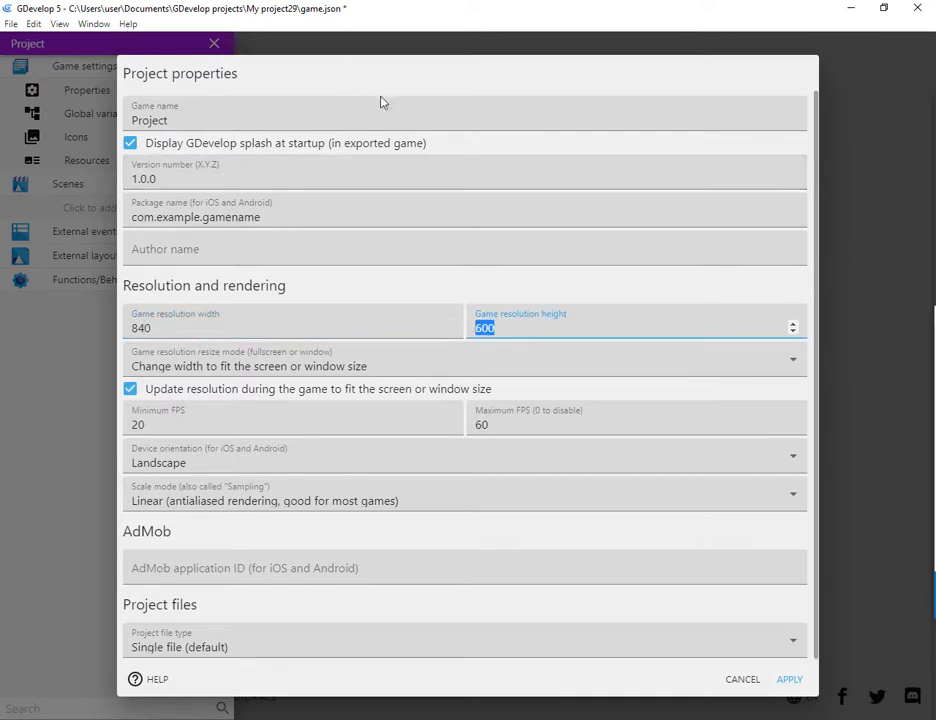
pyautogui.press('Right')
pyautogui.press('Left')
pyautogui.press('BackSpace')
pyautogui.write('3')
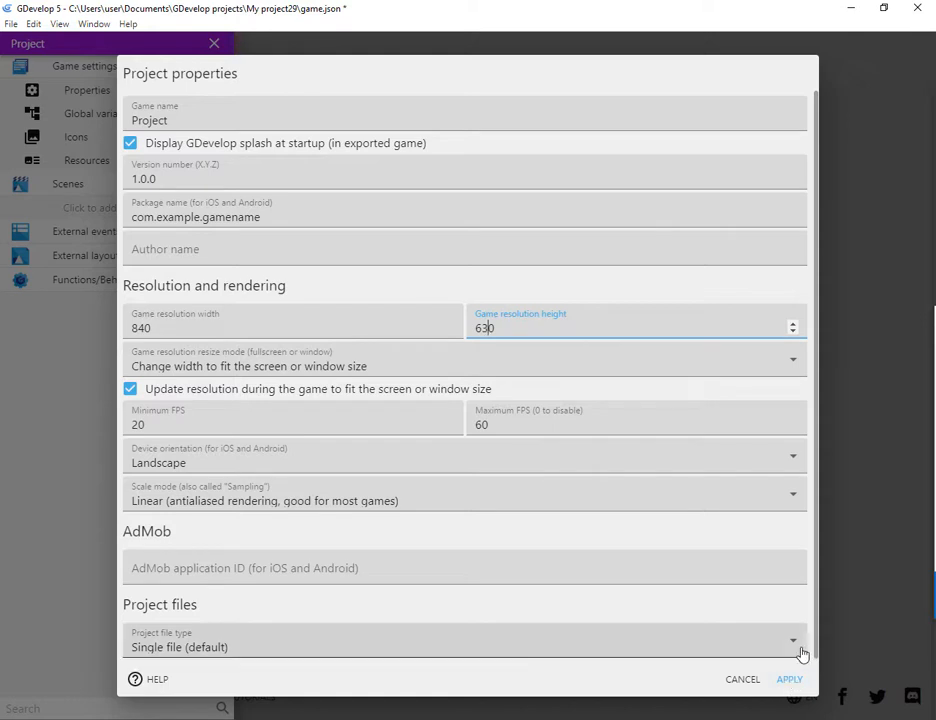
pyautogui.scroll(-1, 807, 652)
pyautogui.click(789, 681)
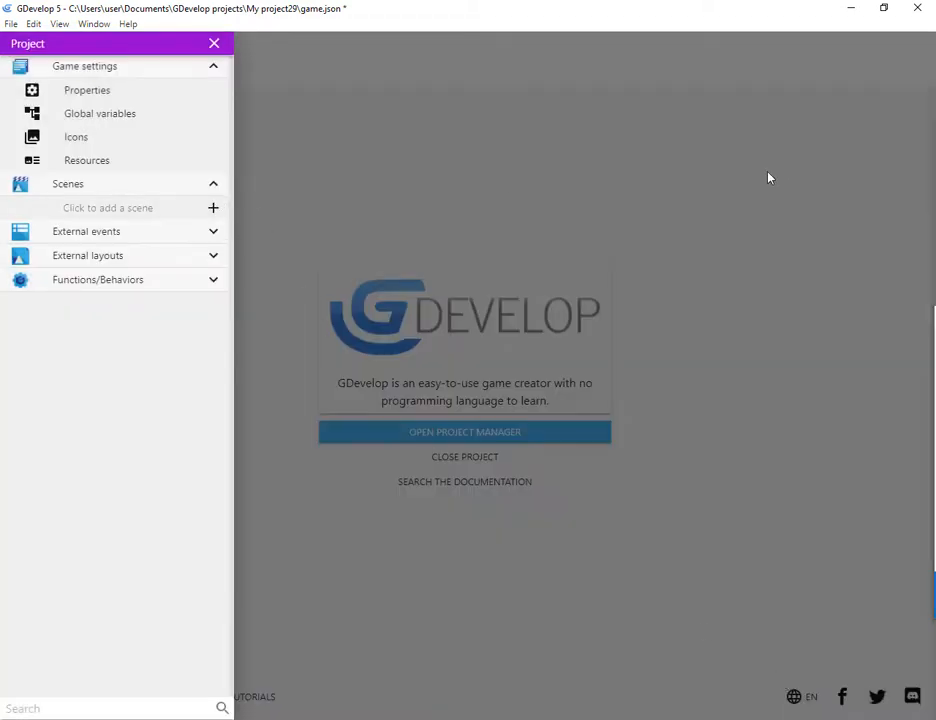
# Step: Add a new scene to the project and rename it level_1
pyautogui.click(212, 208)
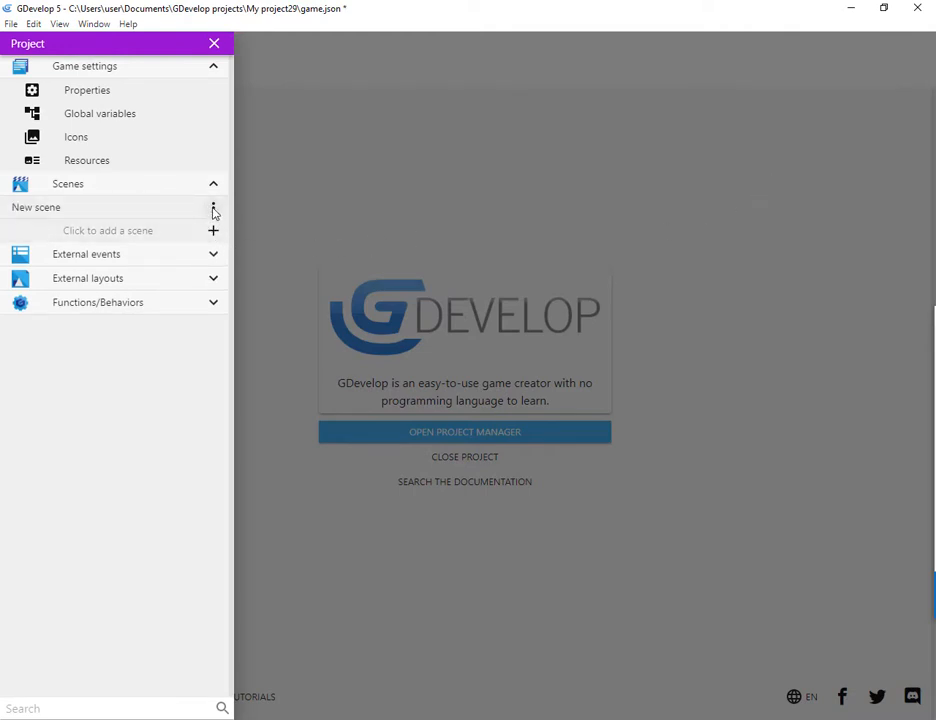
pyautogui.click(213, 208)
pyautogui.click(245, 293)
pyautogui.hotkey('ctrl', 'shift', 'Left')
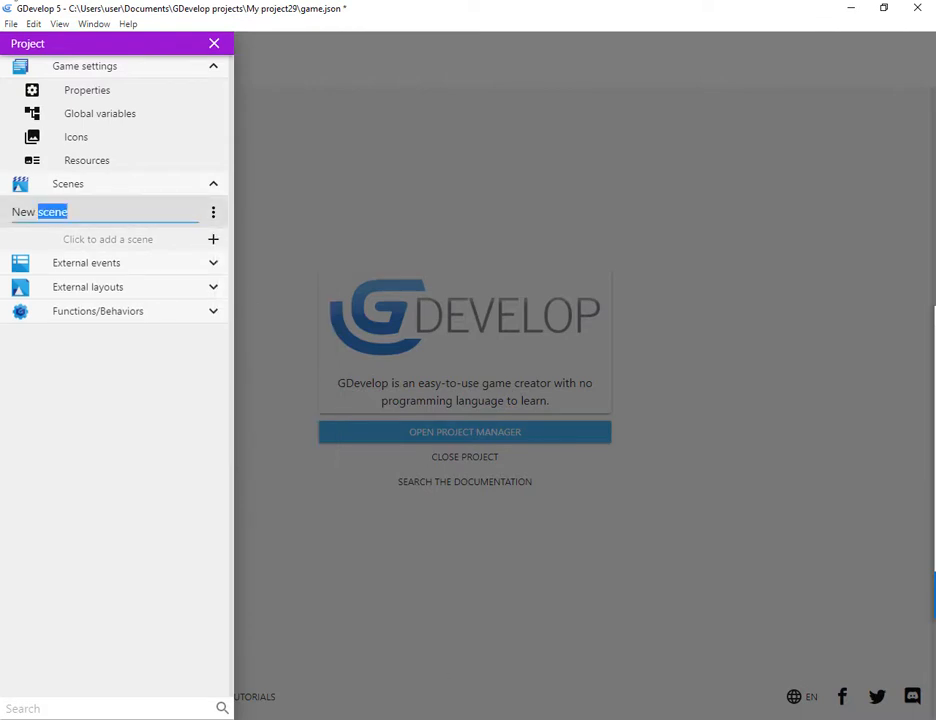
pyautogui.hotkey('ctrl', 'shift', 'Left')
pyautogui.press('BackSpace')
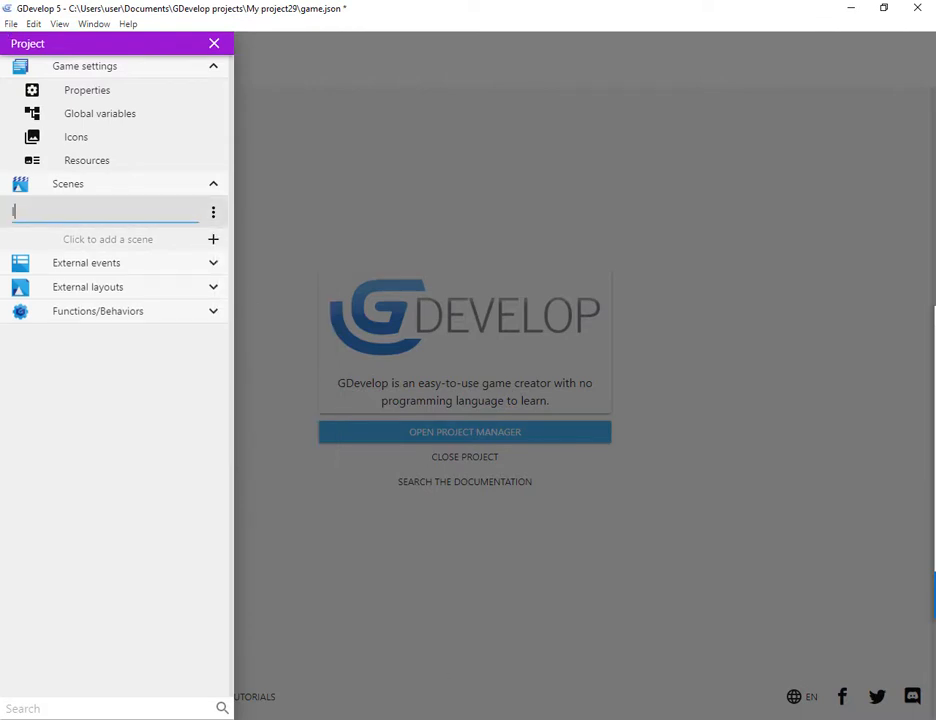
pyautogui.write('level_1')
pyautogui.press('Return')
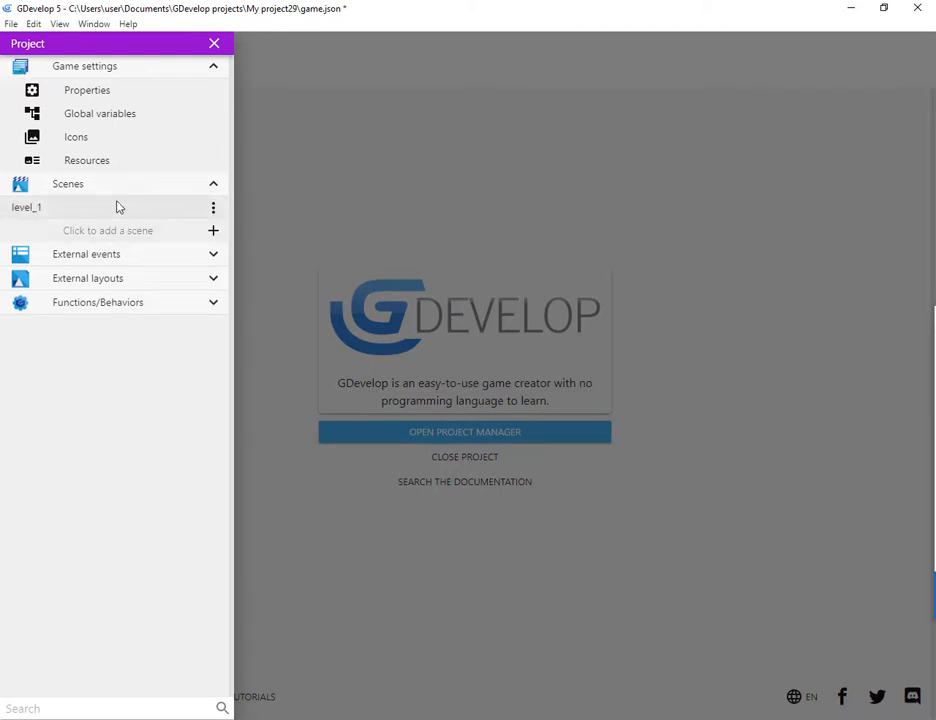
# Step: Open the level_1 scene and set up the grid with 70 by 70 pixel cells
pyautogui.click(90, 206)
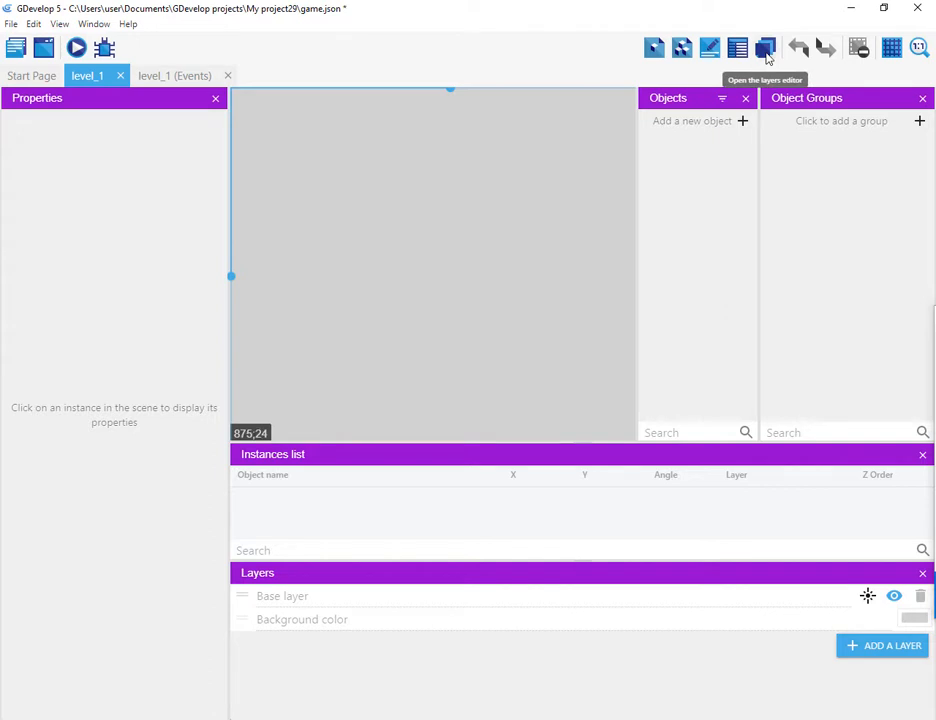
pyautogui.click(892, 50)
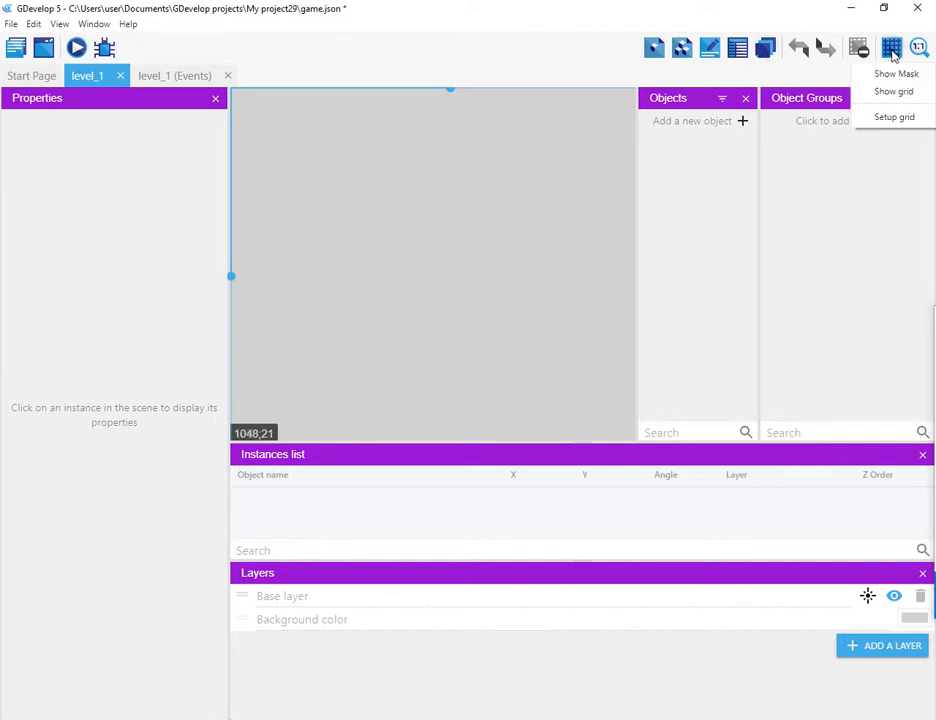
pyautogui.click(882, 118)
pyautogui.doubleClick(140, 371)
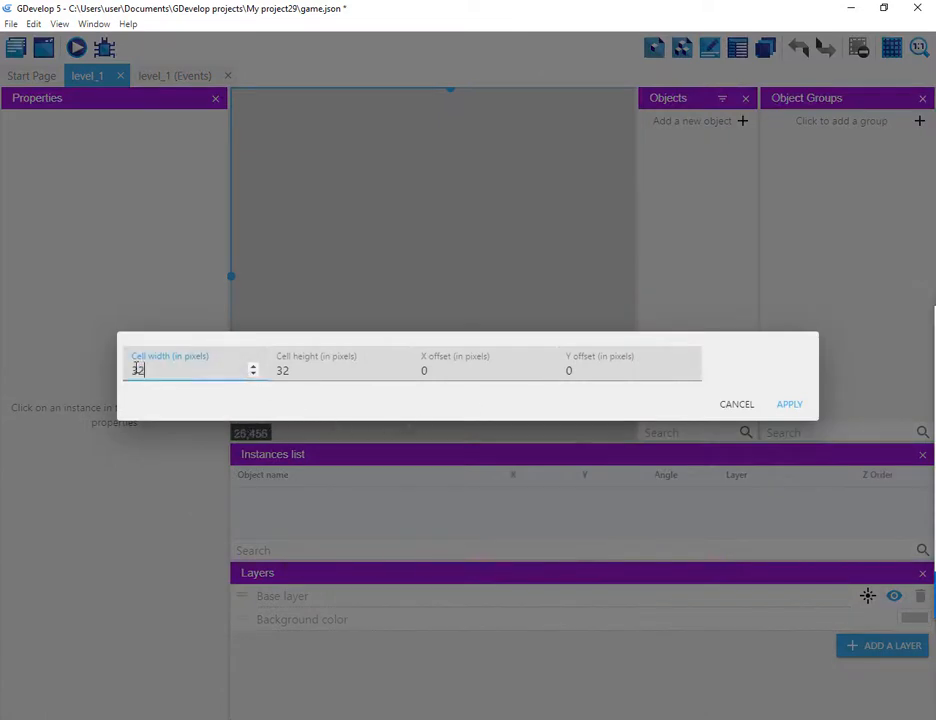
pyautogui.write('70')
pyautogui.press('Tab')
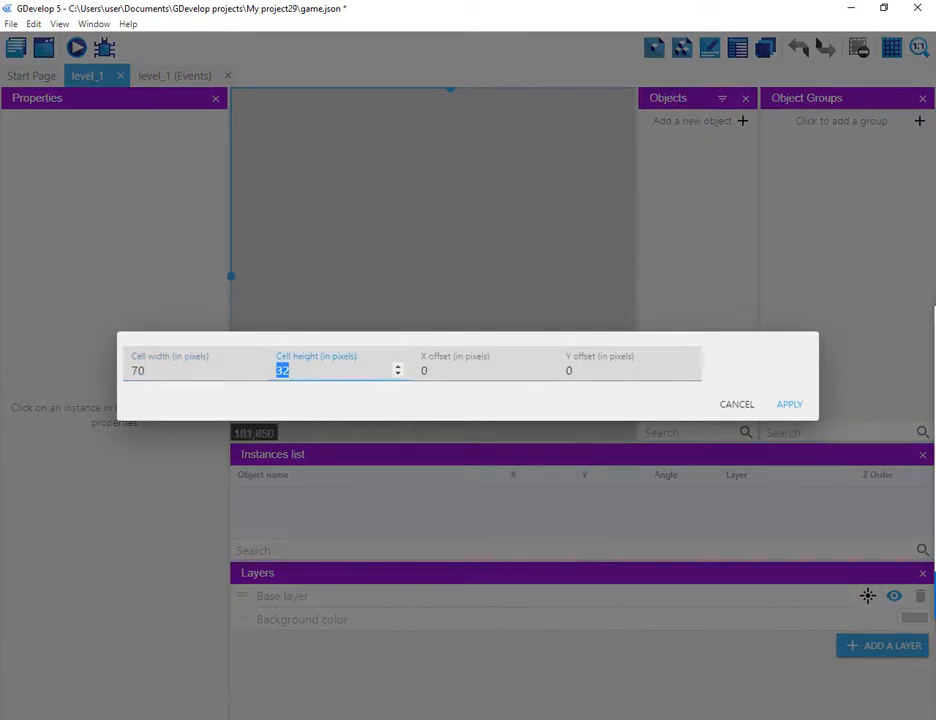
pyautogui.write('70')
pyautogui.click(791, 409)
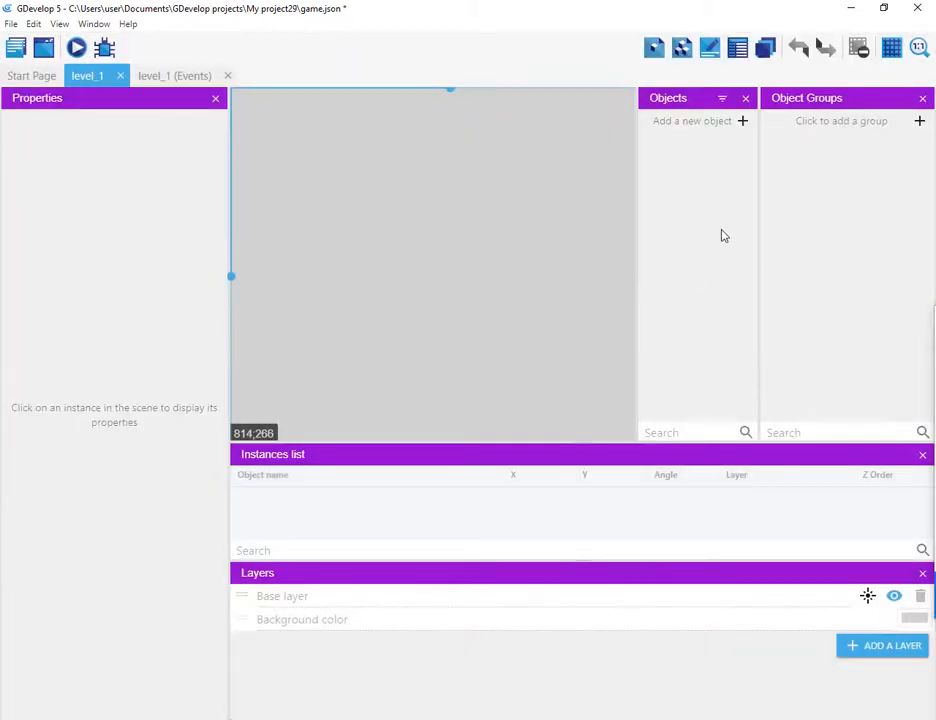
# Step: Set the scene's background color to a light blue, CBEDFC
pyautogui.click(912, 620)
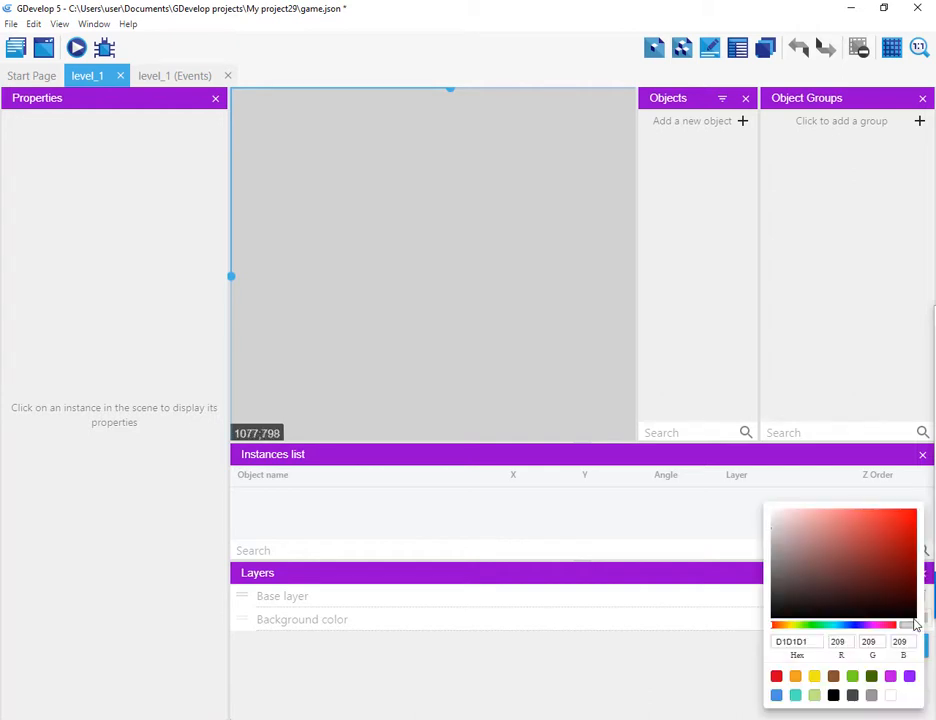
pyautogui.click(832, 626)
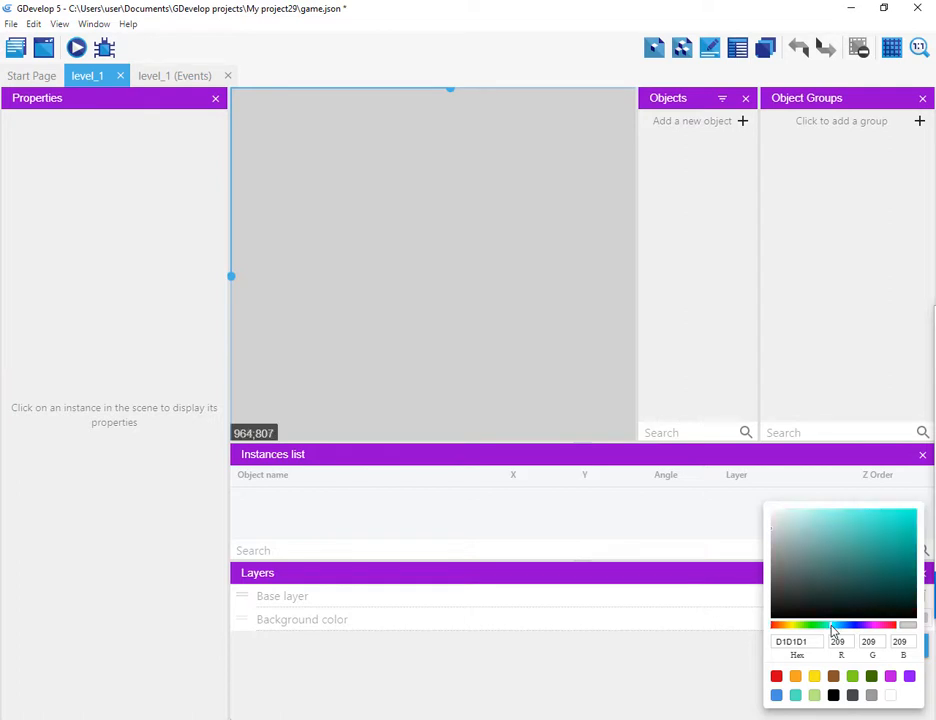
pyautogui.moveTo(832, 628); pyautogui.dragTo(838, 628)
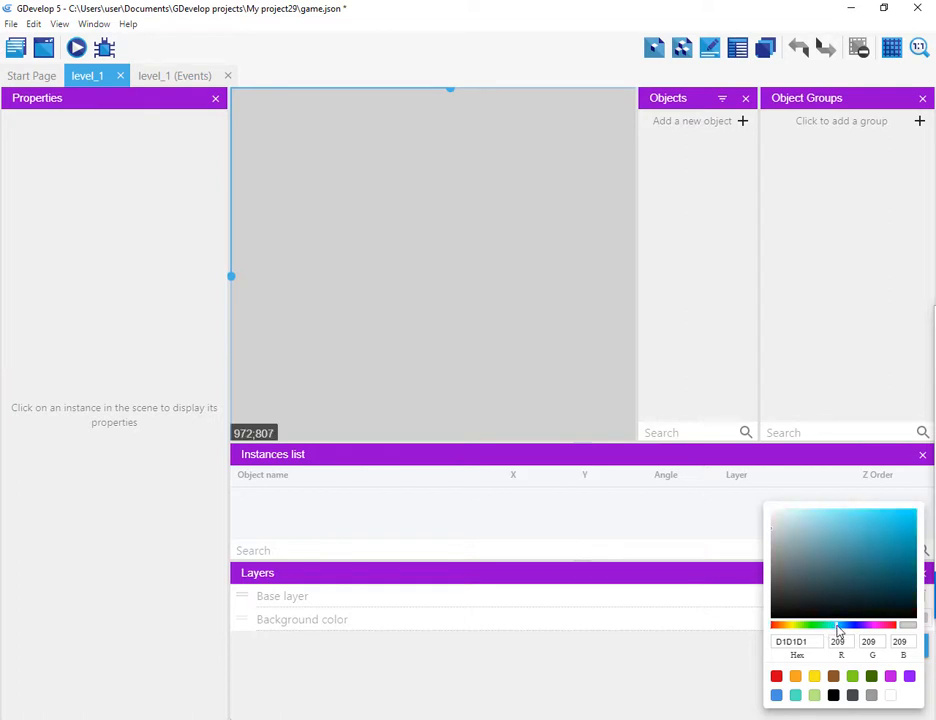
pyautogui.moveTo(813, 526); pyautogui.dragTo(814, 513)
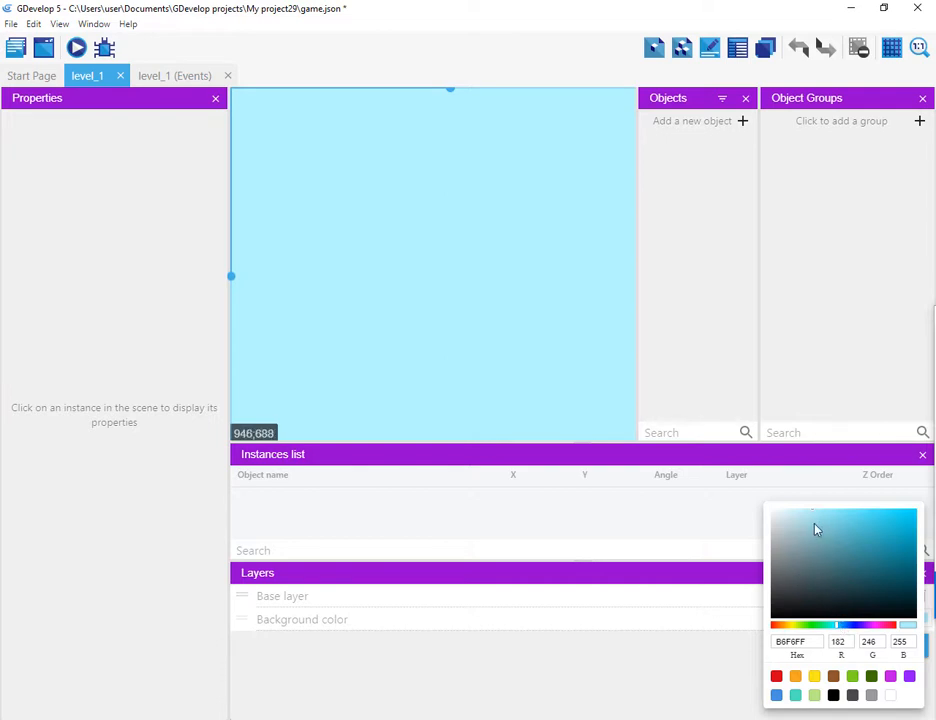
pyautogui.moveTo(837, 628)
pyautogui.mouseDown()
pyautogui.moveTo(821, 627)
pyautogui.moveTo(848, 627)
pyautogui.moveTo(837, 628)
pyautogui.mouseUp()
pyautogui.moveTo(824, 524); pyautogui.dragTo(785, 522)
pyautogui.moveTo(813, 520); pyautogui.dragTo(801, 516)
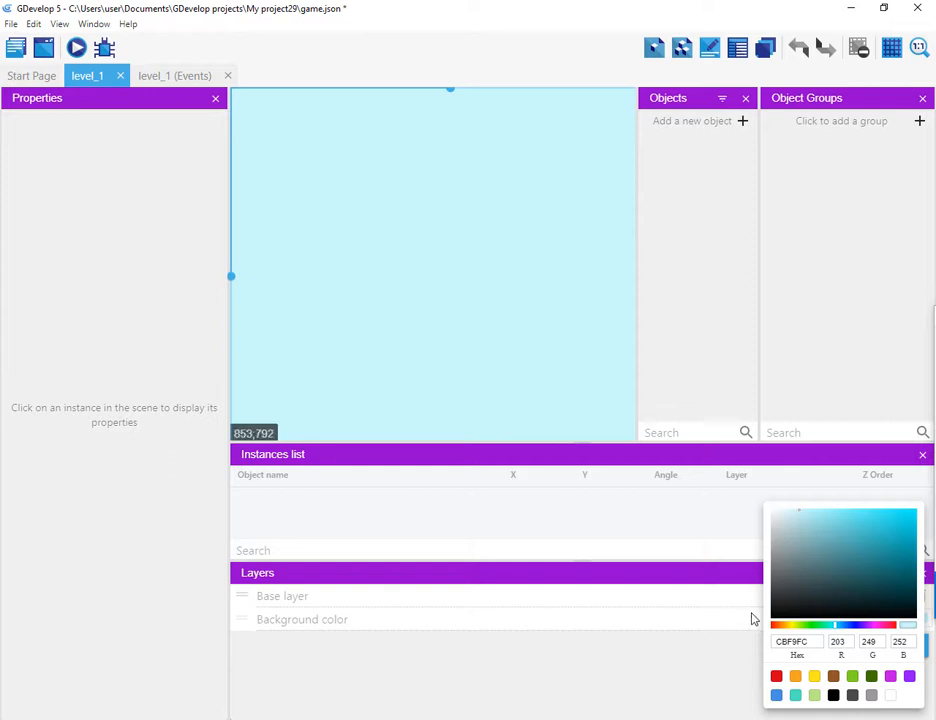
pyautogui.click(840, 628)
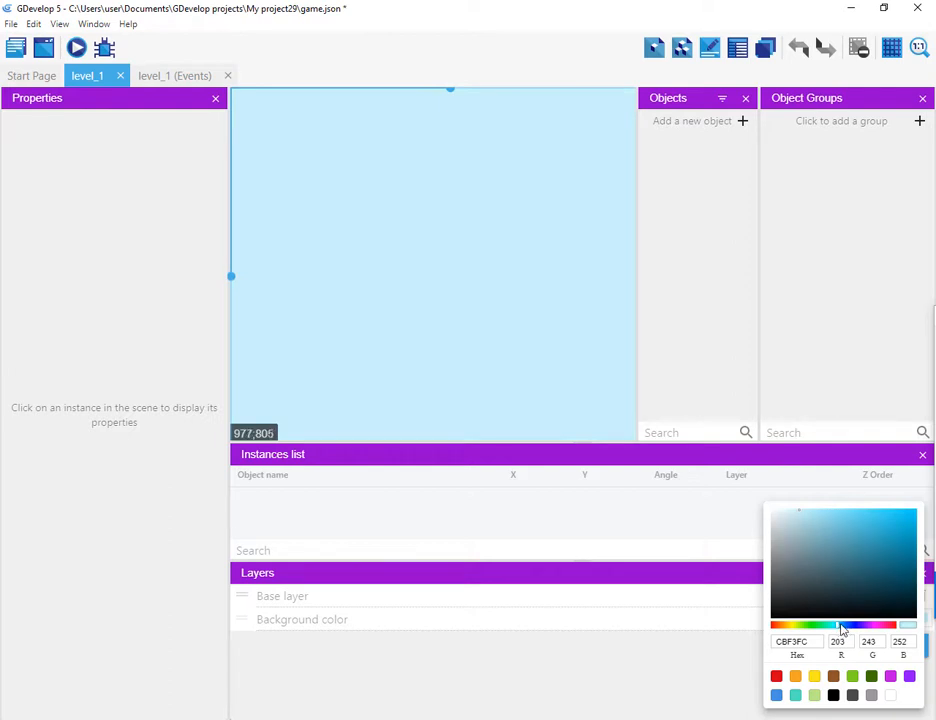
pyautogui.click(843, 628)
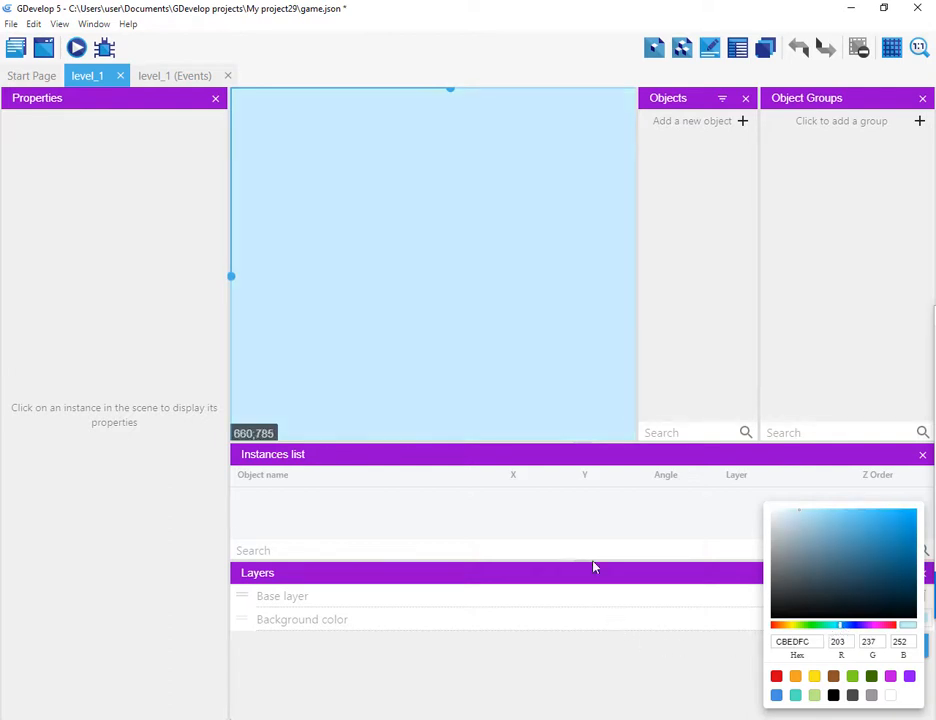
pyautogui.click(610, 693)
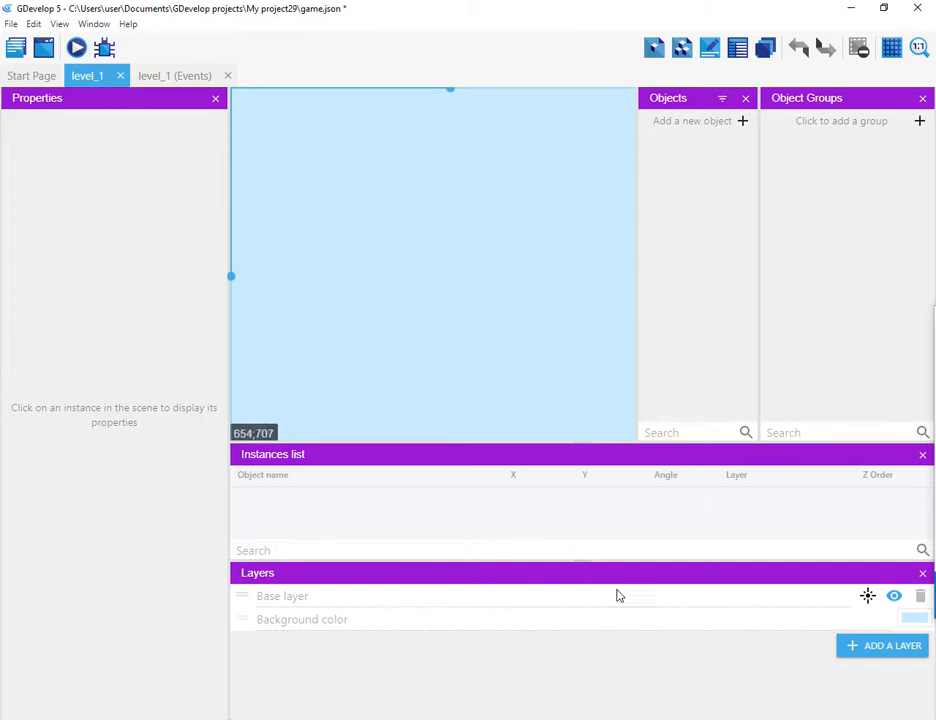
# Step: Add a new Sprite object to the scene
pyautogui.click(745, 123)
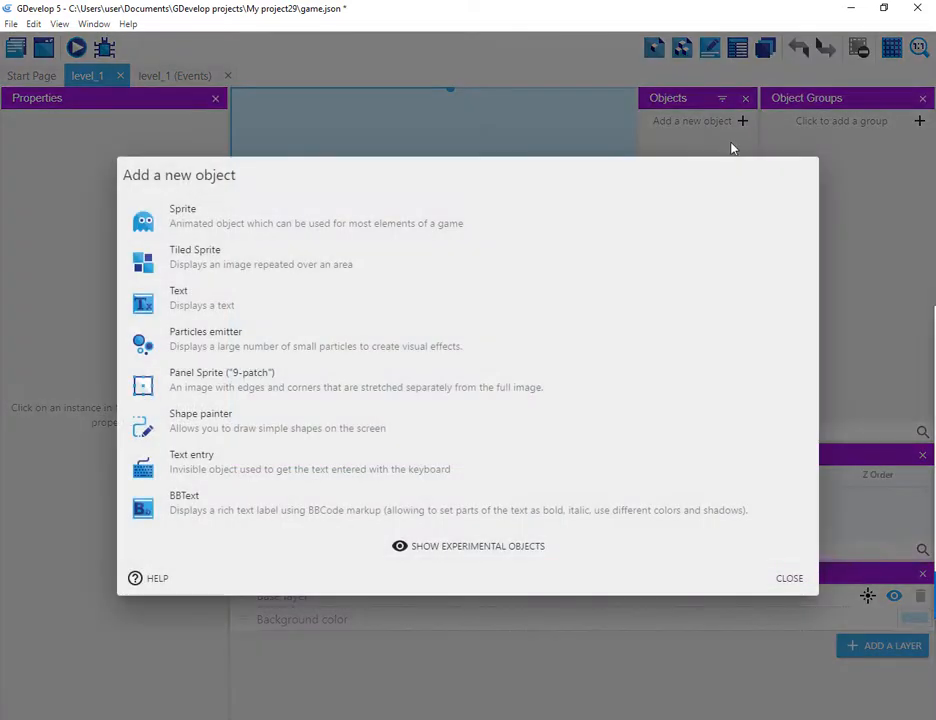
pyautogui.click(338, 222)
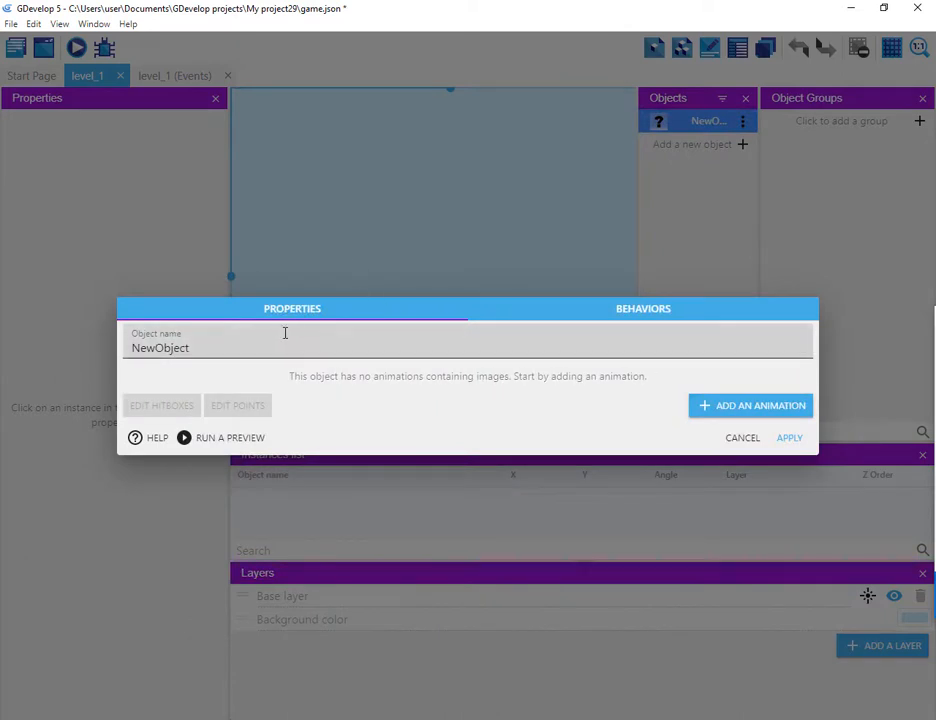
# Step: Try to name the sprite cloud and give it cloud1.png from the PlatformerTutorialResources folder, without copying it into the project
pyautogui.moveTo(285, 333); pyautogui.dragTo(55, 547)
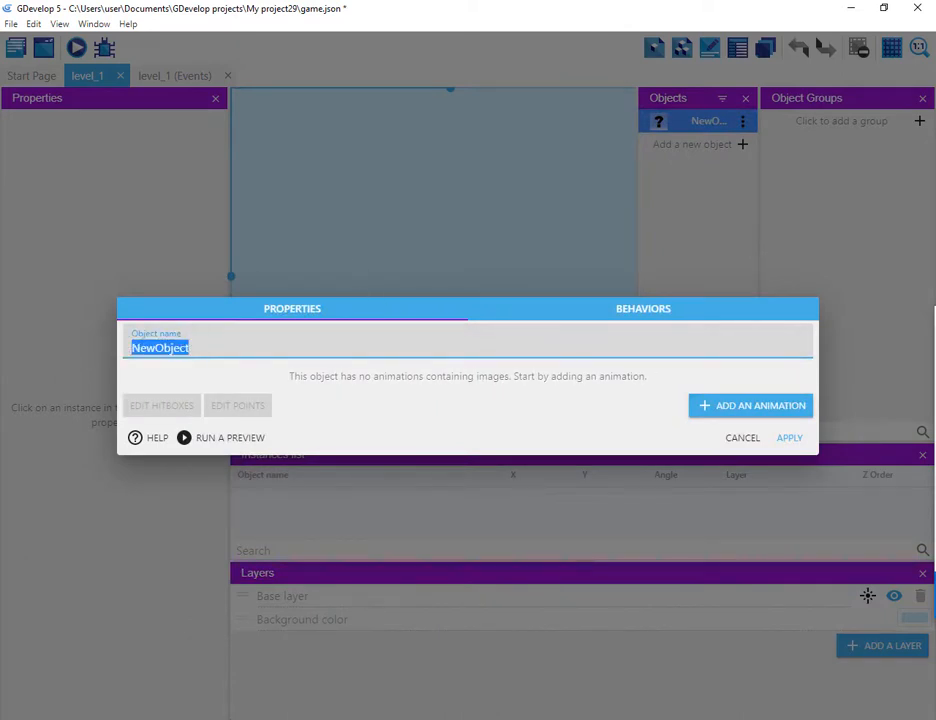
pyautogui.write('cloud')
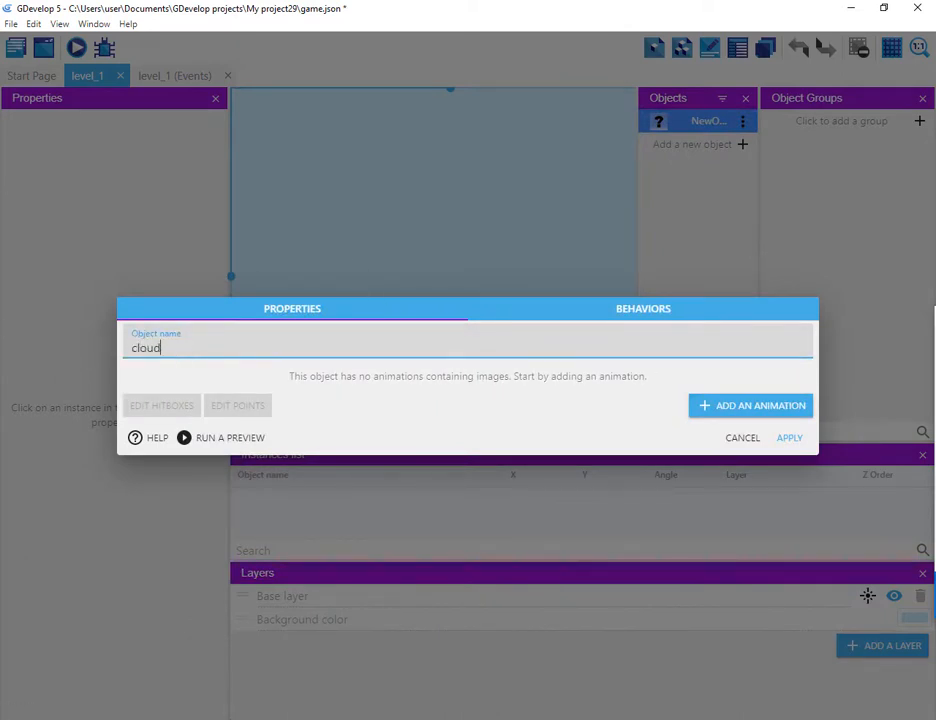
pyautogui.click(703, 410)
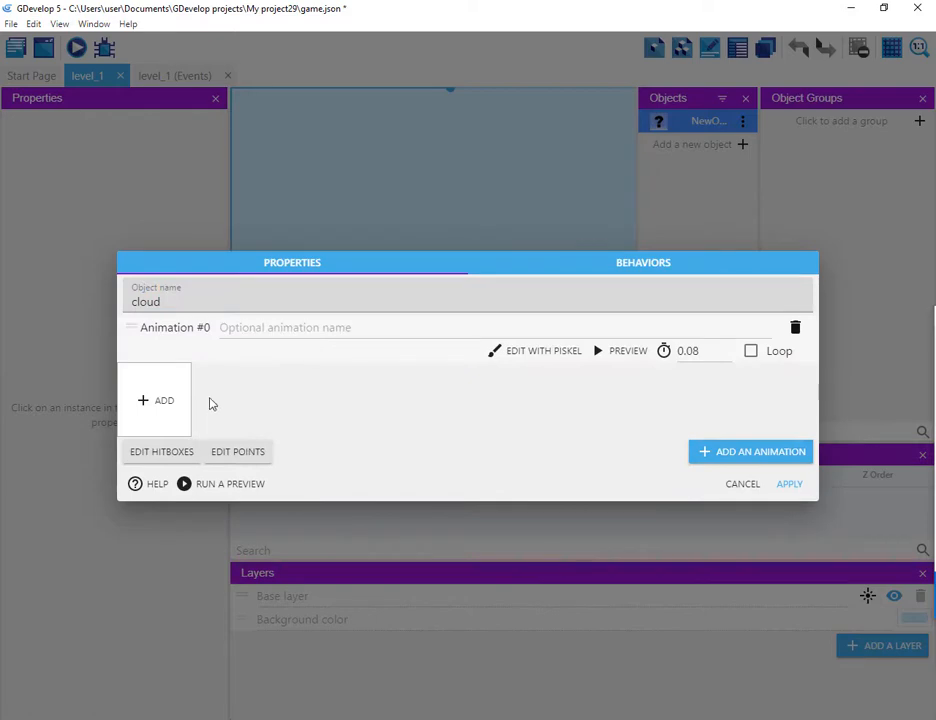
pyautogui.click(145, 401)
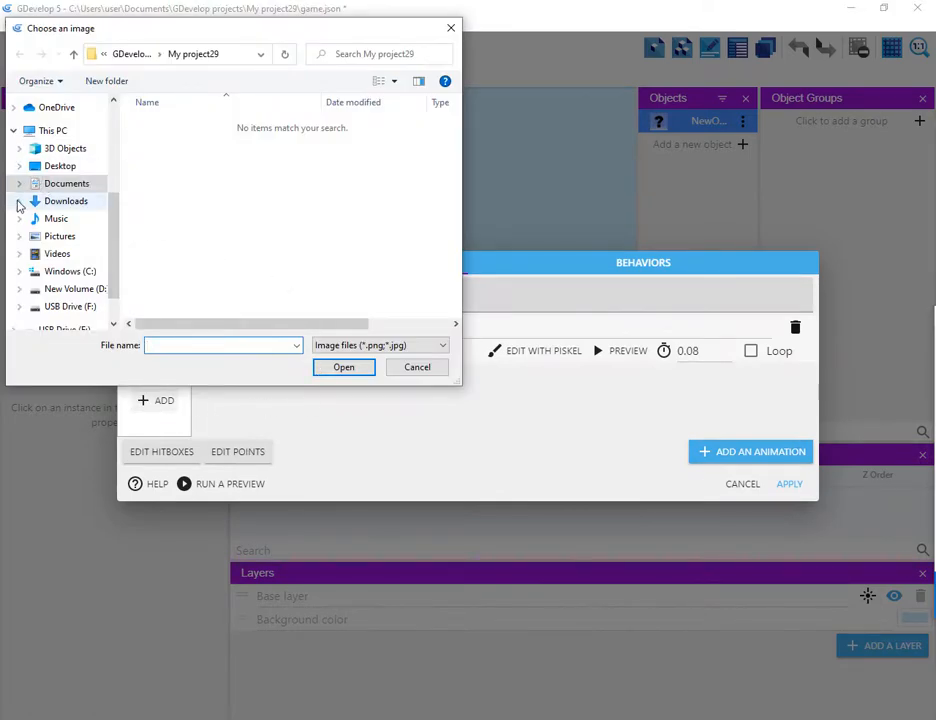
pyautogui.click(20, 201)
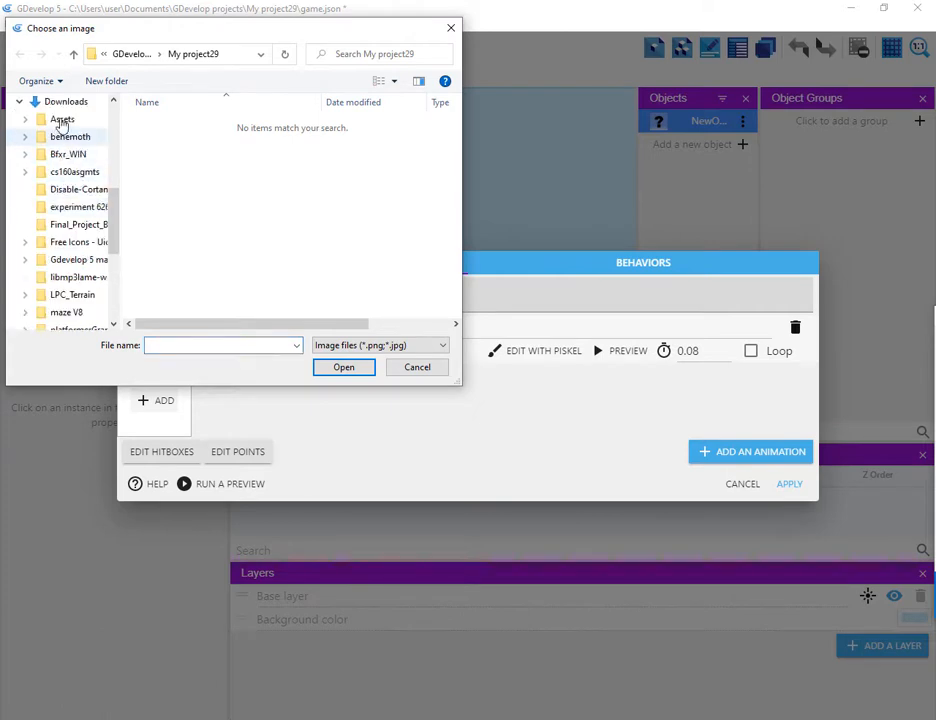
pyautogui.click(61, 104)
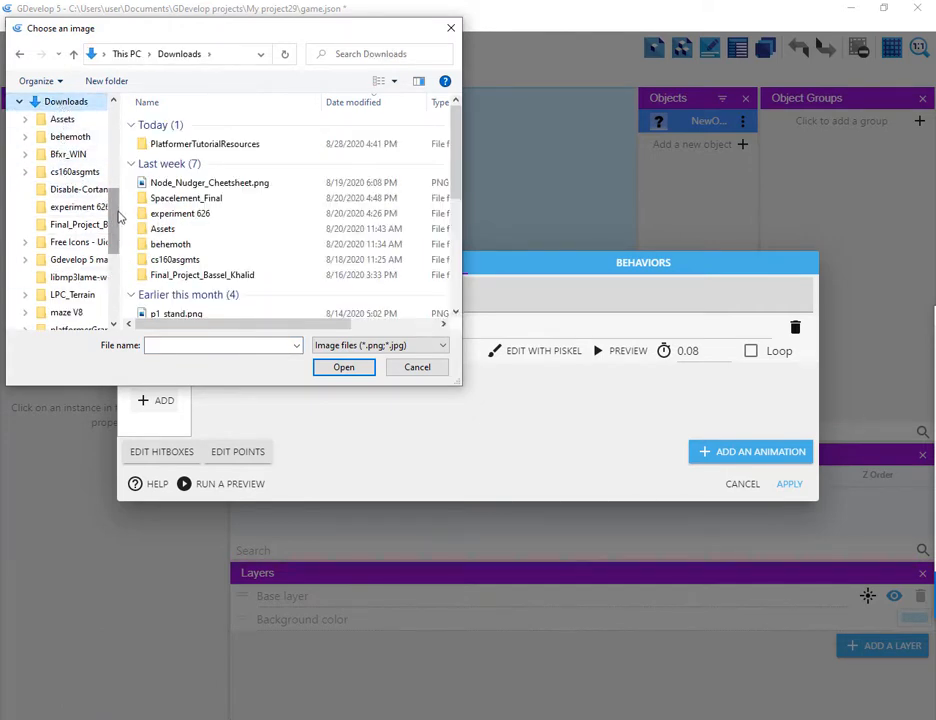
pyautogui.scroll(-2, 116, 238)
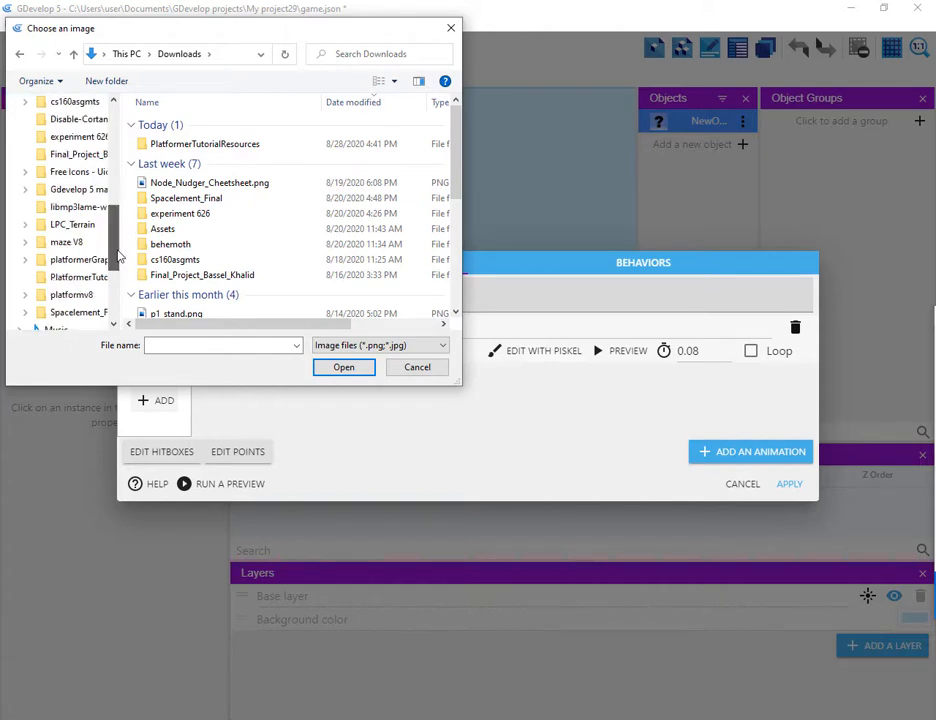
pyautogui.click(82, 278)
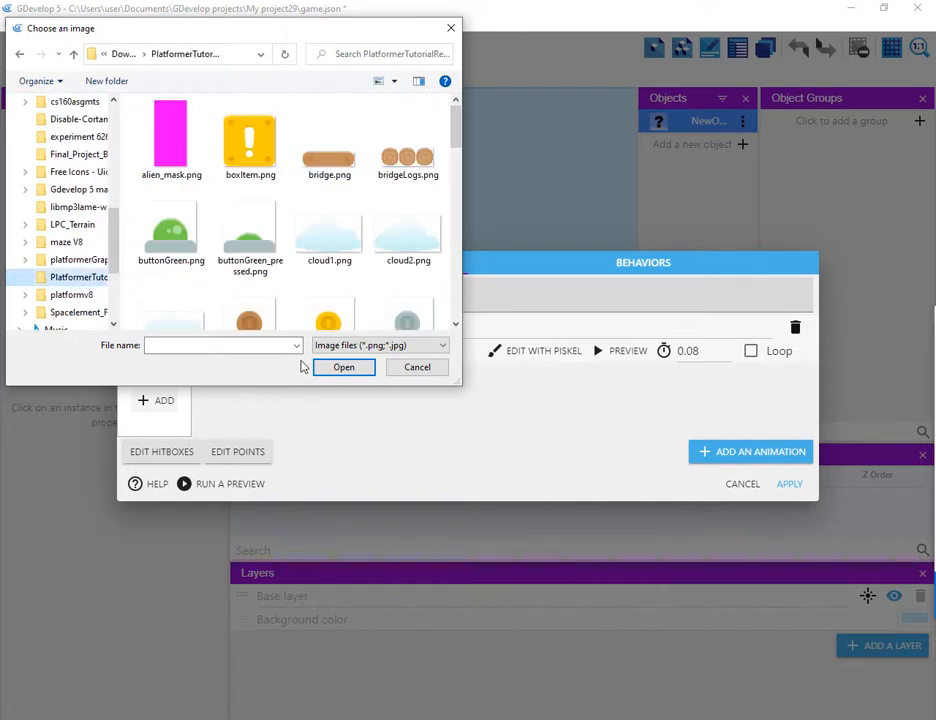
pyautogui.click(338, 252)
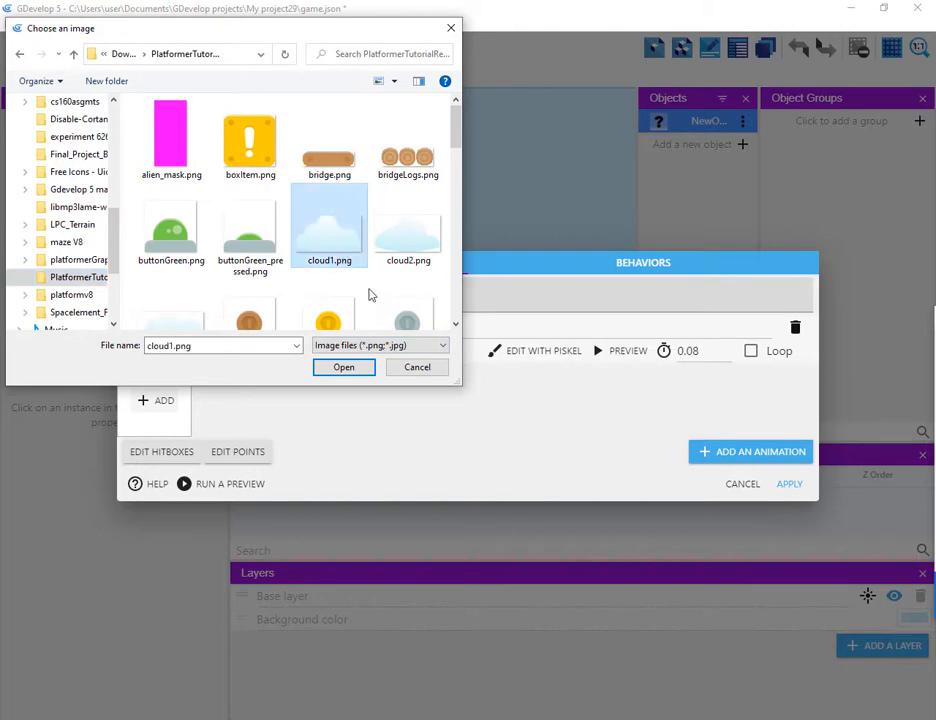
pyautogui.click(343, 368)
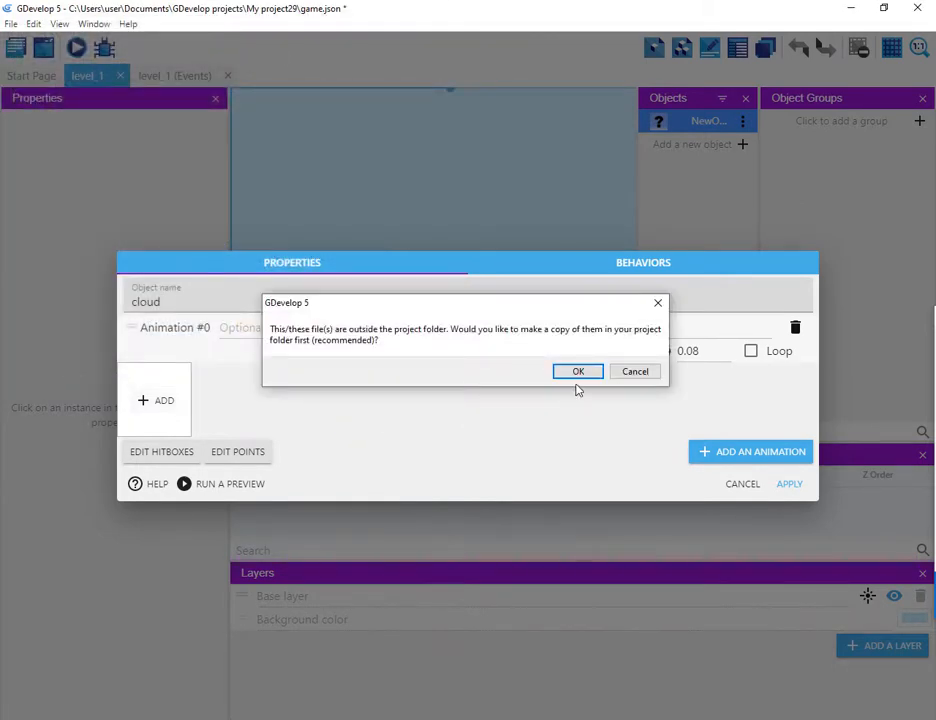
pyautogui.click(633, 372)
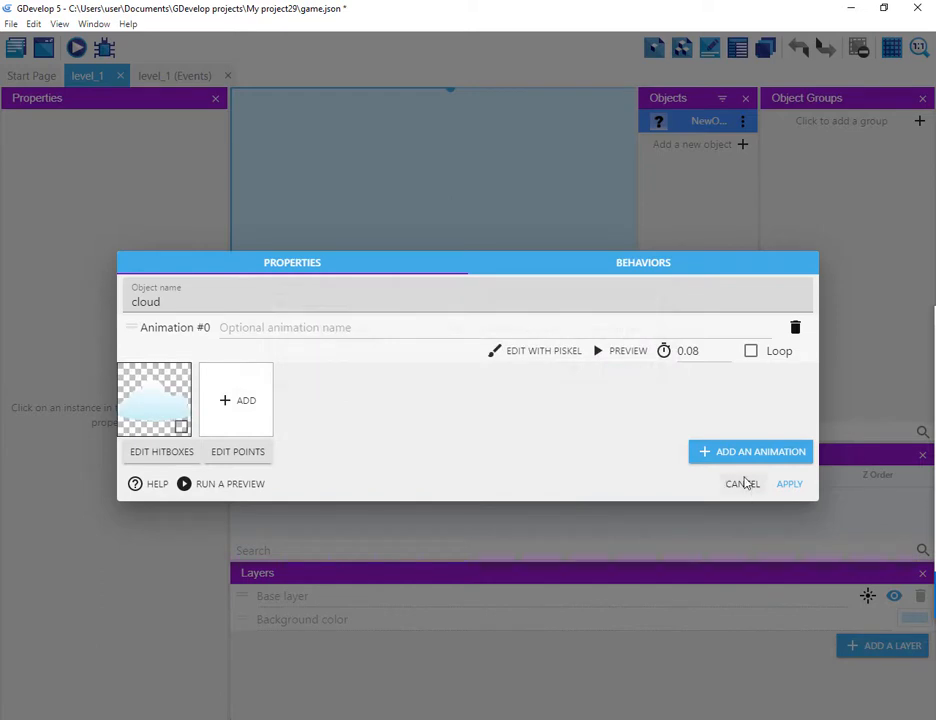
pyautogui.click(741, 485)
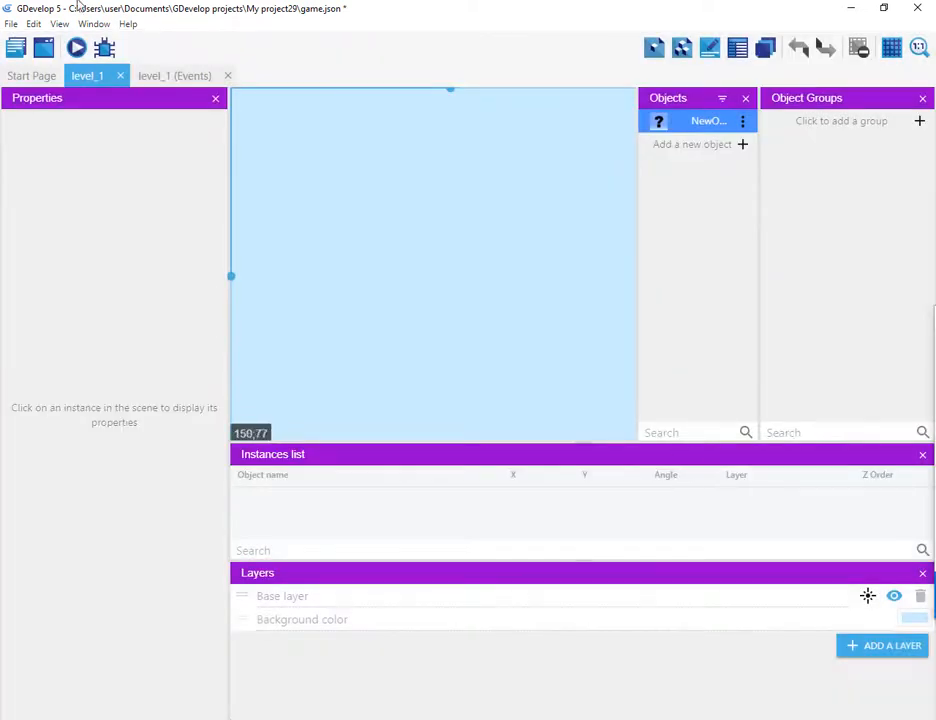
# Step: Save the project as game.json inside the Downloads PlatformerTutorialResources folder
pyautogui.click(10, 23)
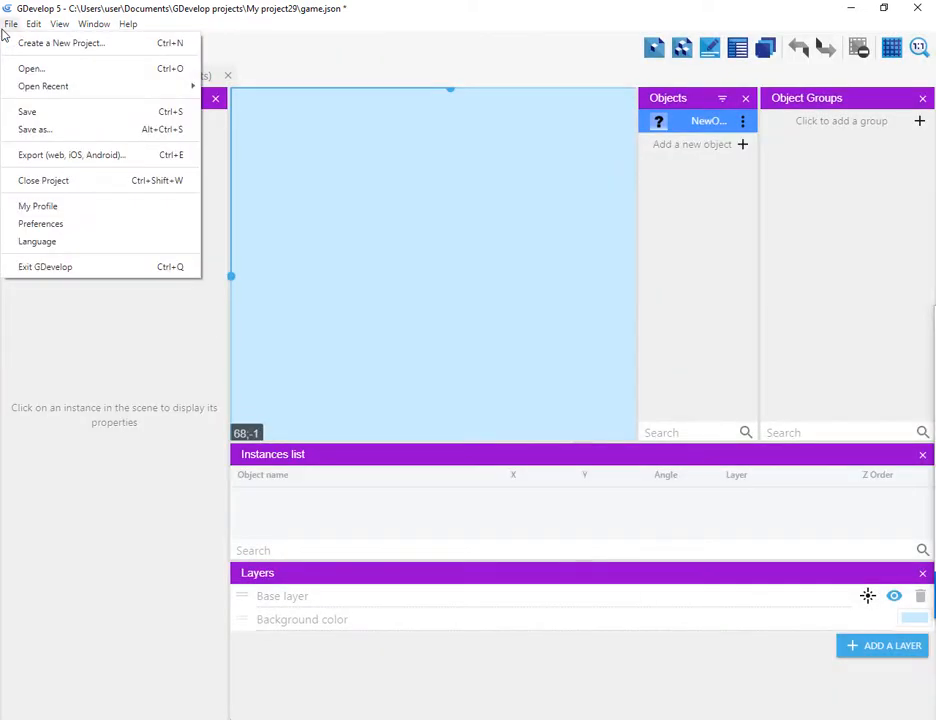
pyautogui.click(57, 130)
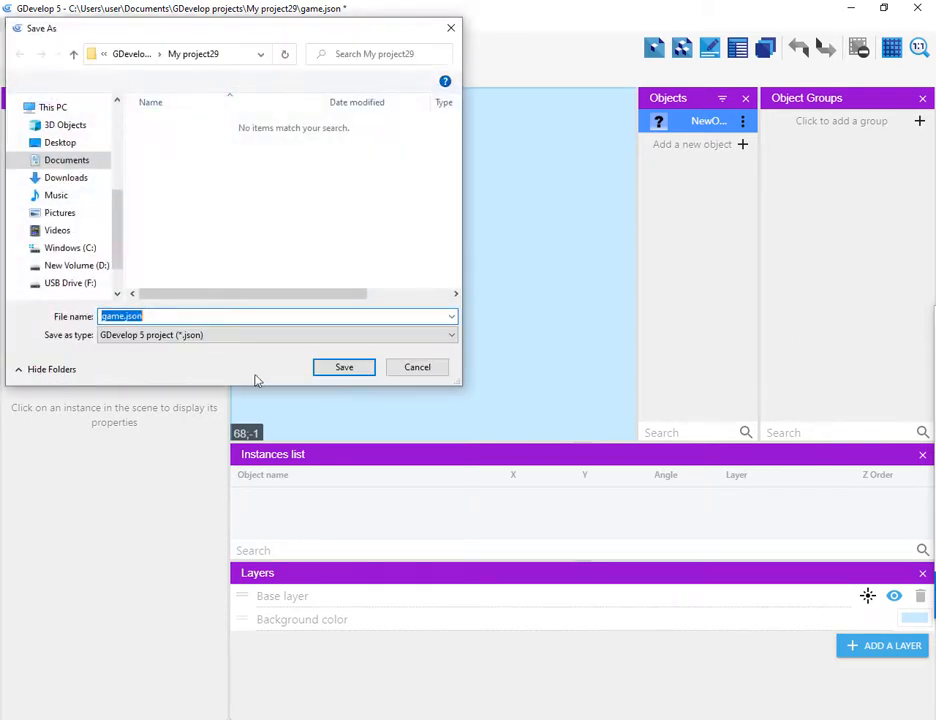
pyautogui.click(23, 180)
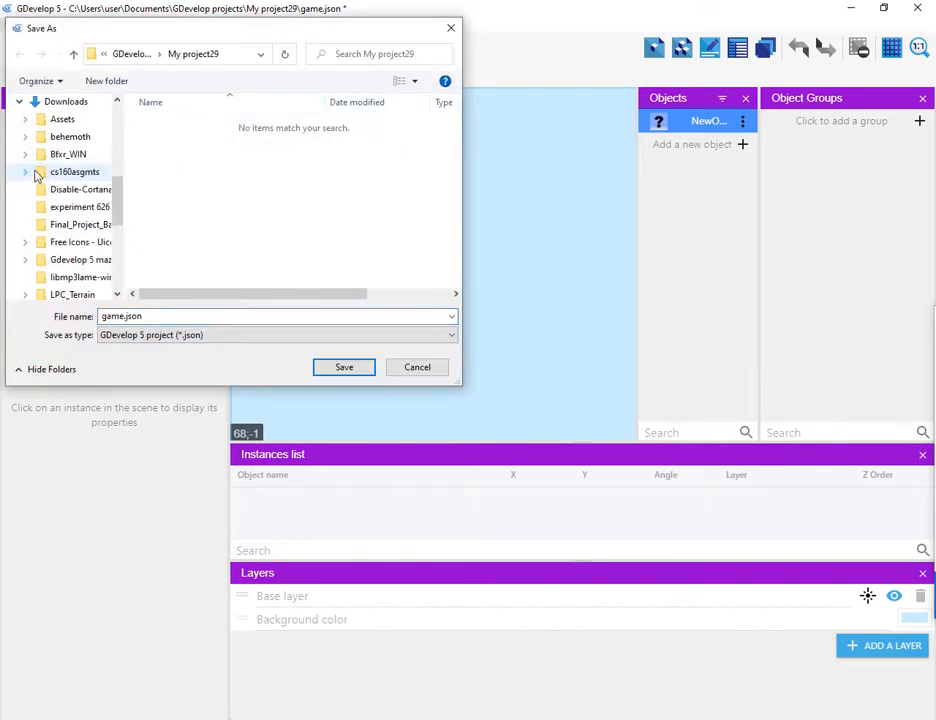
pyautogui.click(64, 104)
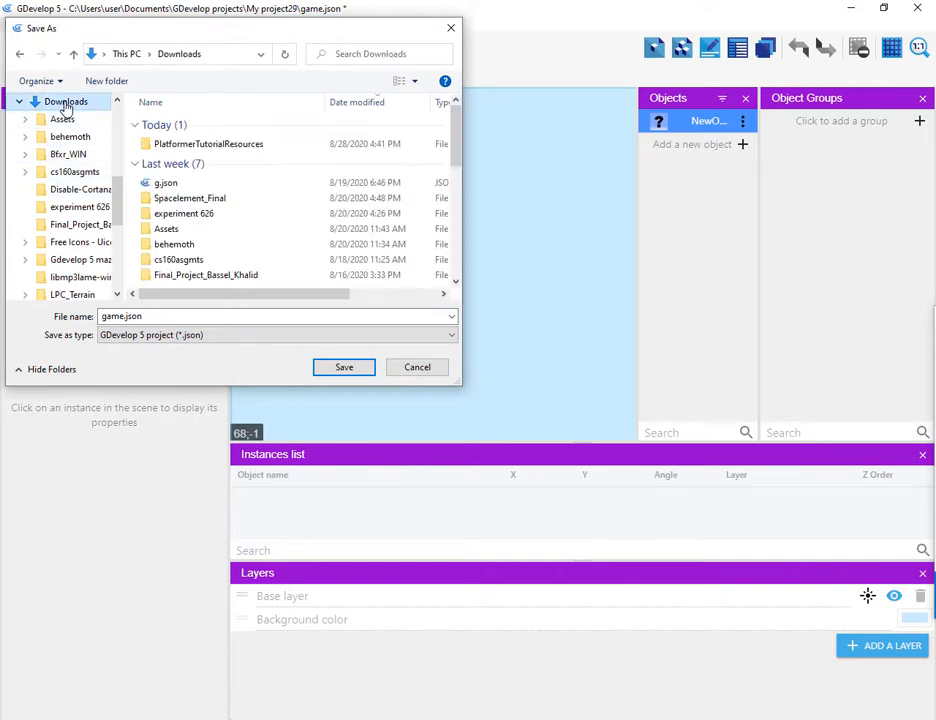
pyautogui.doubleClick(165, 148)
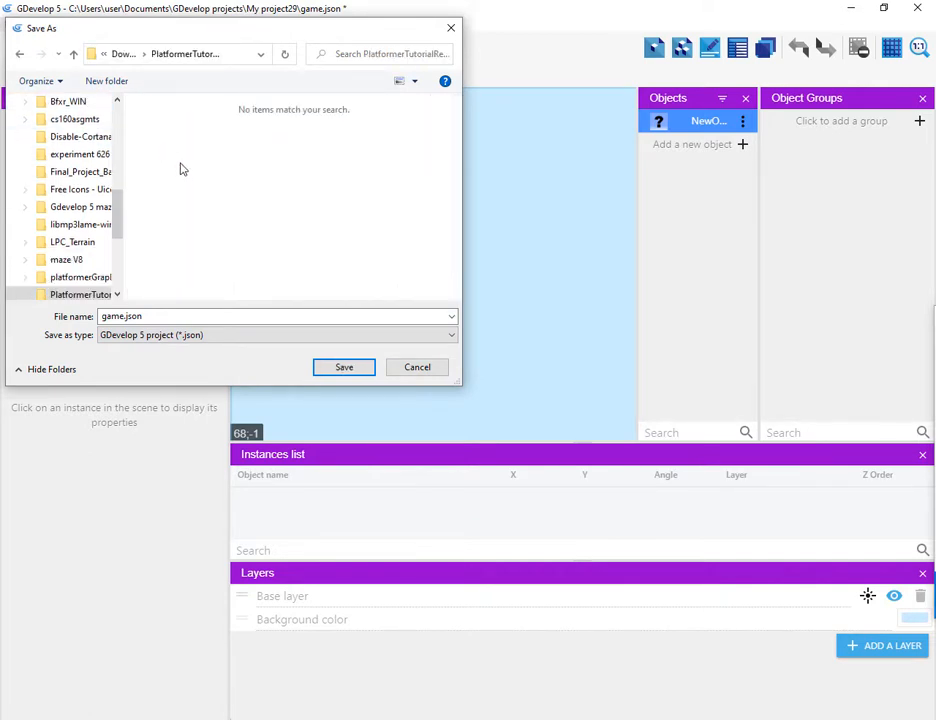
pyautogui.click(343, 367)
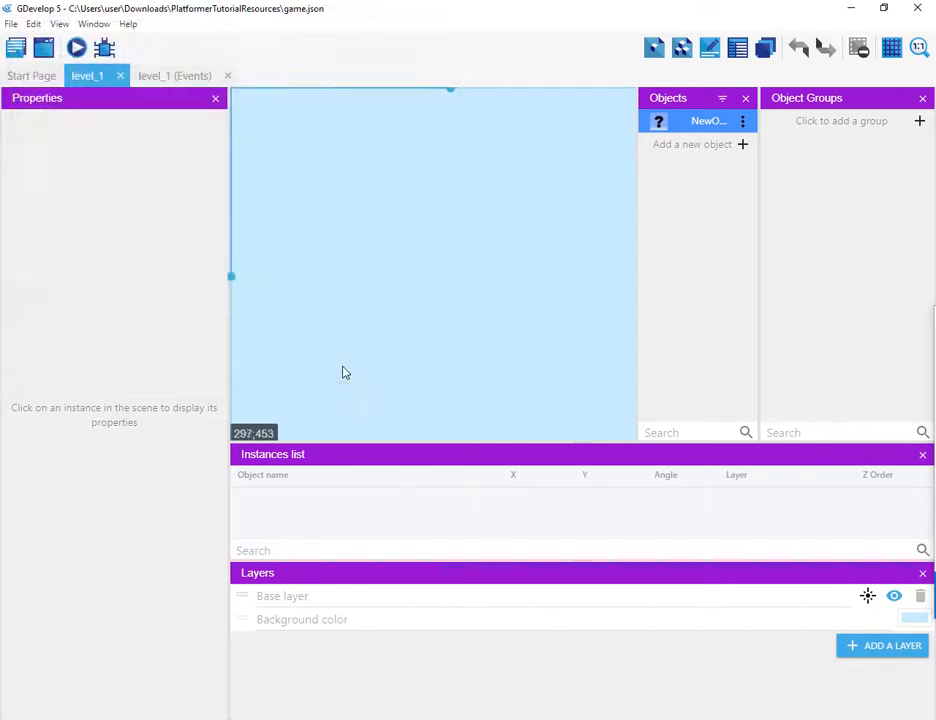
# Step: Open the new object for editing and rename it cloud
pyautogui.click(742, 121)
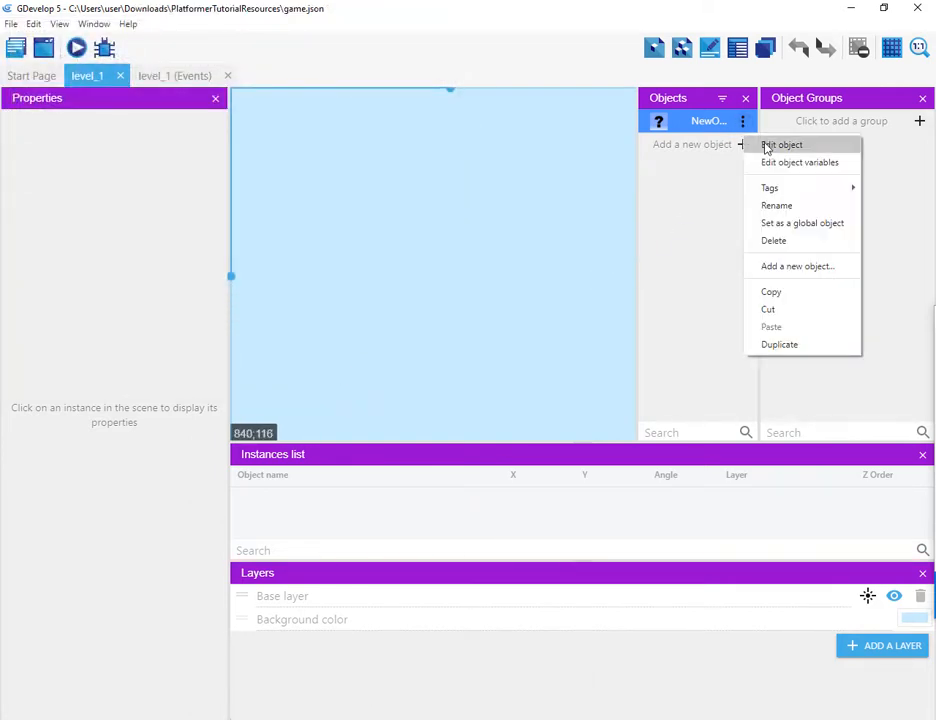
pyautogui.click(765, 144)
pyautogui.moveTo(226, 347); pyautogui.dragTo(33, 347)
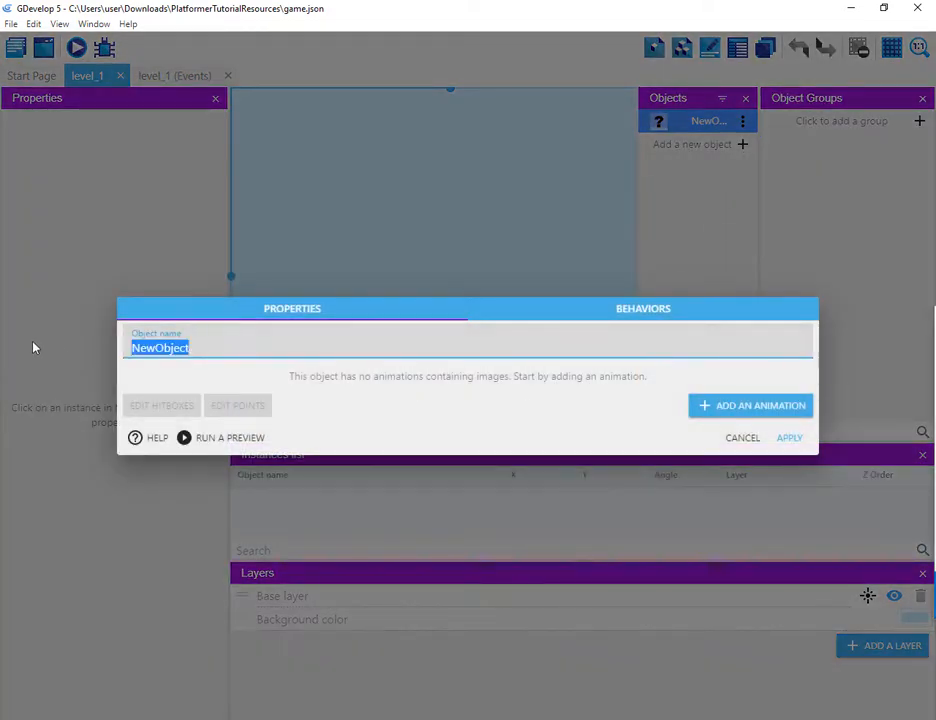
pyautogui.write('cloud')
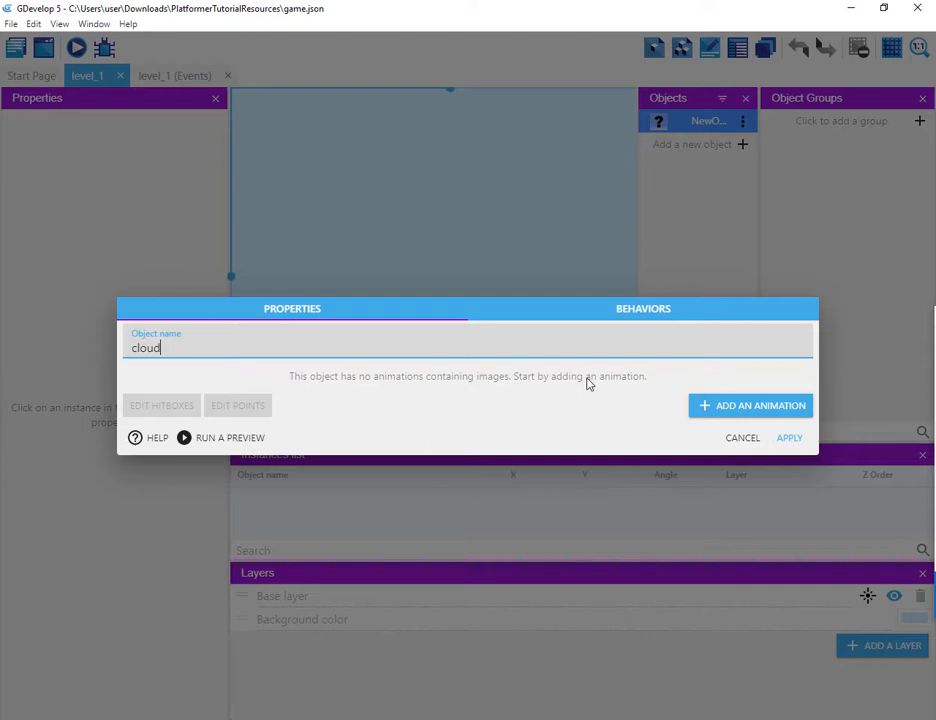
# Step: Add an animation to the cloud object using the cloud1.png image
pyautogui.click(746, 410)
pyautogui.click(141, 401)
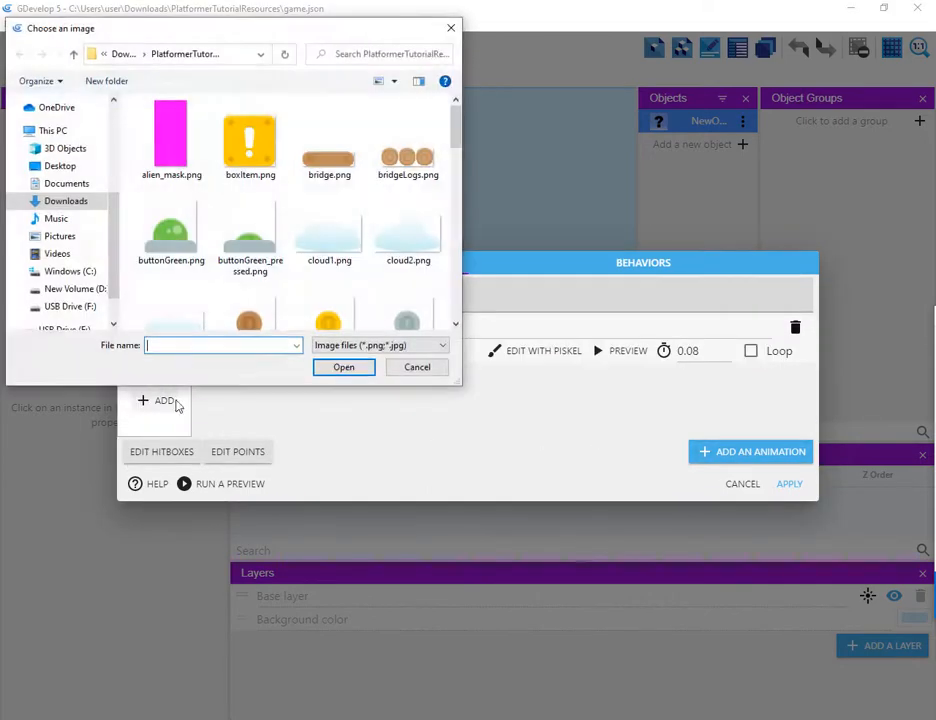
pyautogui.click(309, 248)
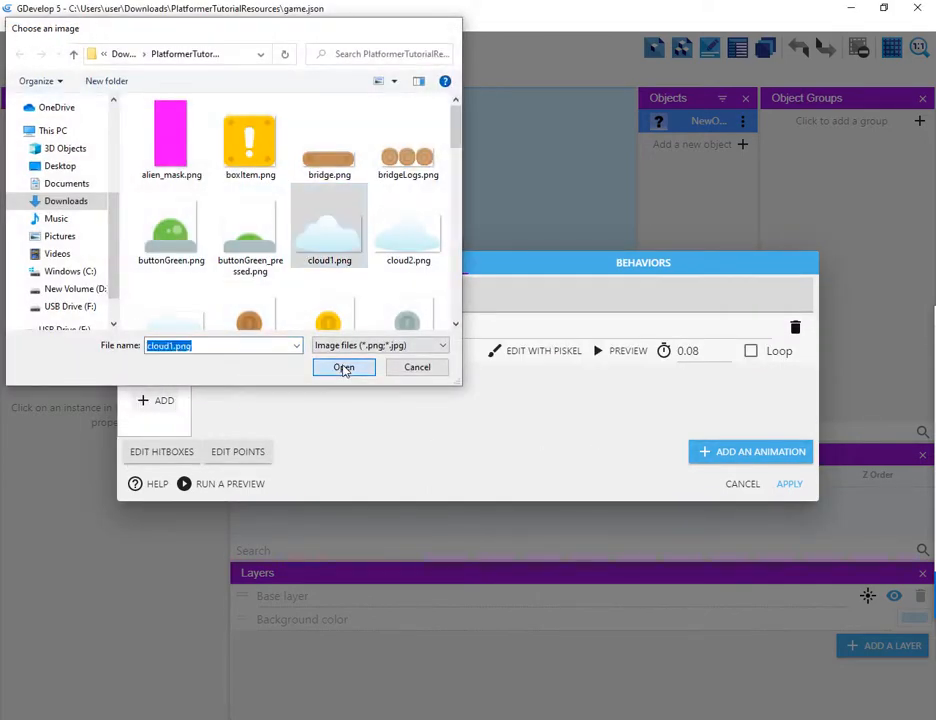
pyautogui.click(344, 368)
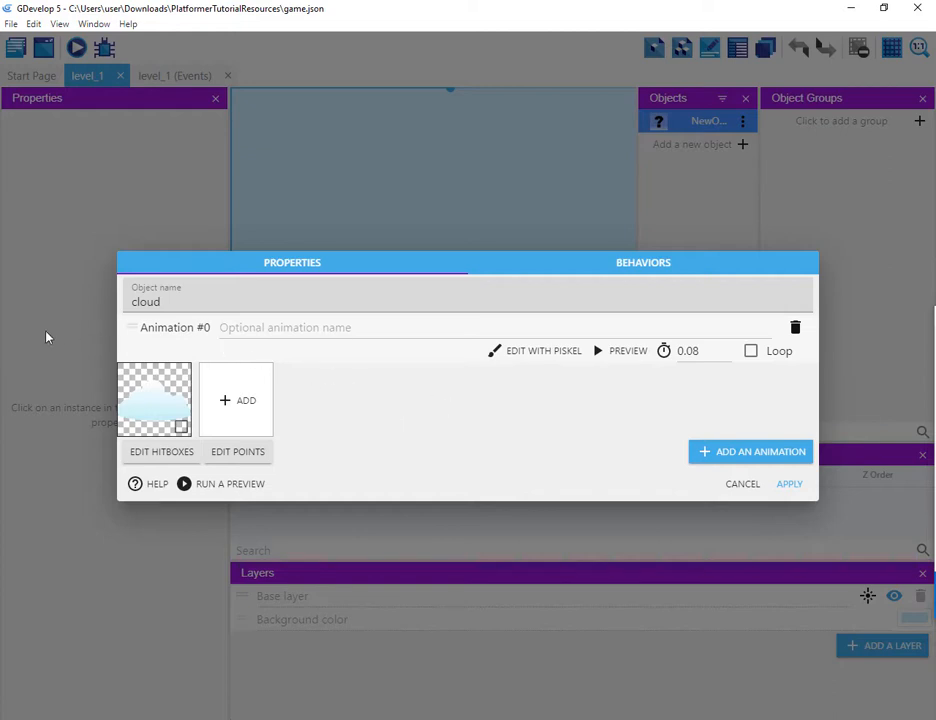
# Step: Add a second animation using the cloud2.png image
pyautogui.click(705, 451)
pyautogui.click(146, 472)
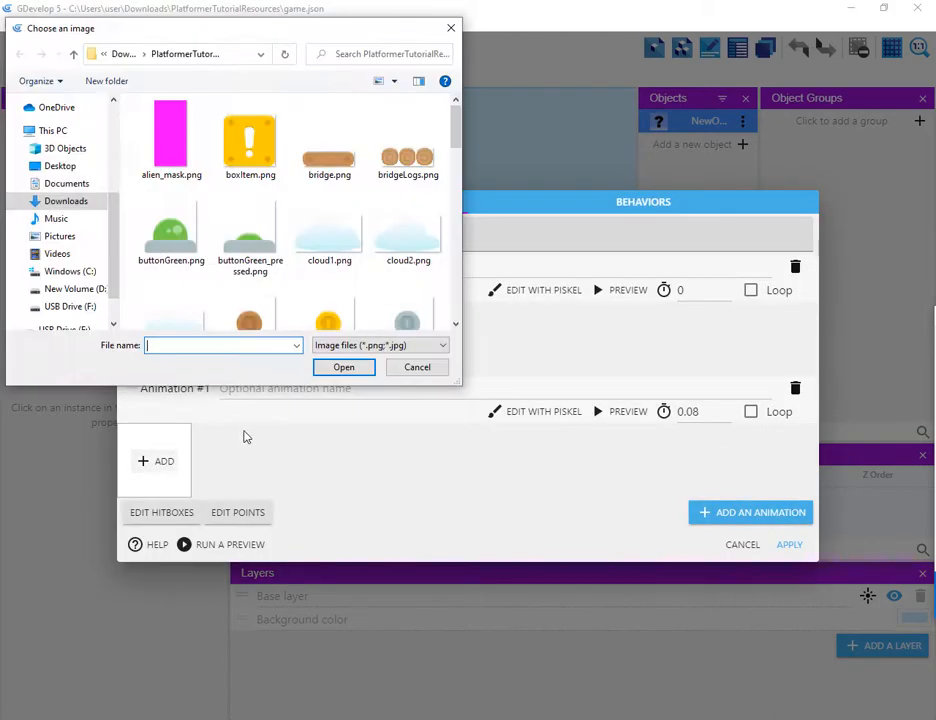
pyautogui.click(428, 236)
pyautogui.click(341, 367)
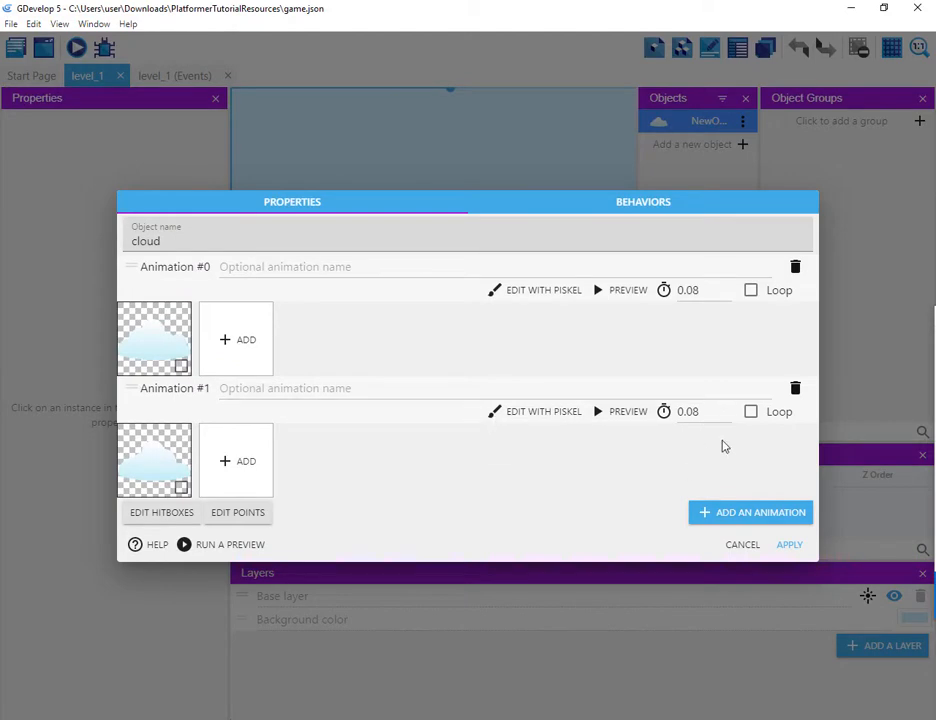
# Step: Add a third animation using the cloud3.png image and apply the object changes
pyautogui.click(705, 517)
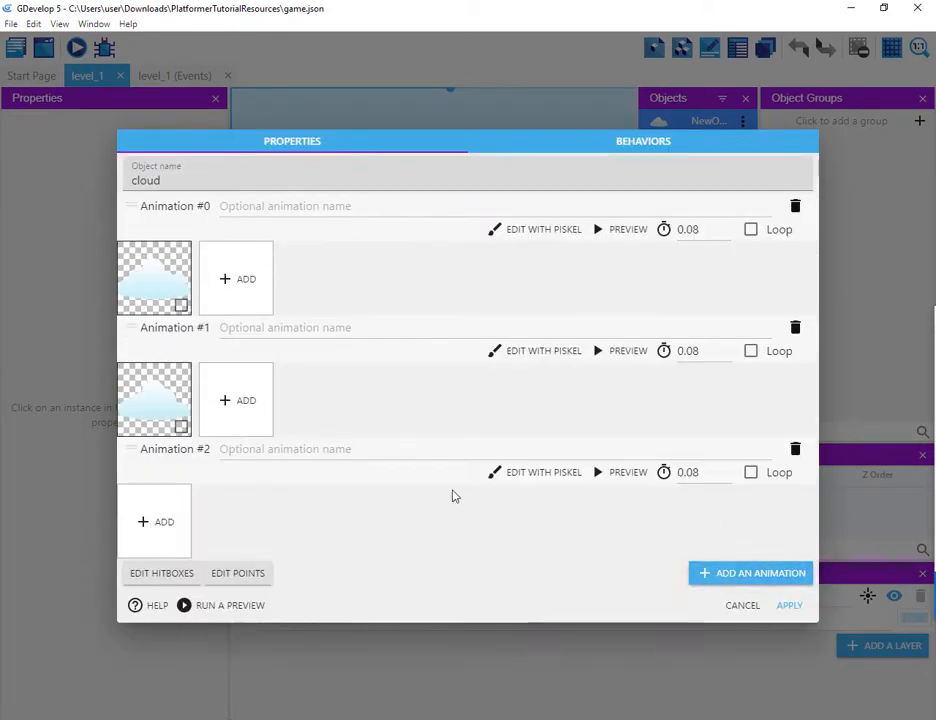
pyautogui.click(167, 527)
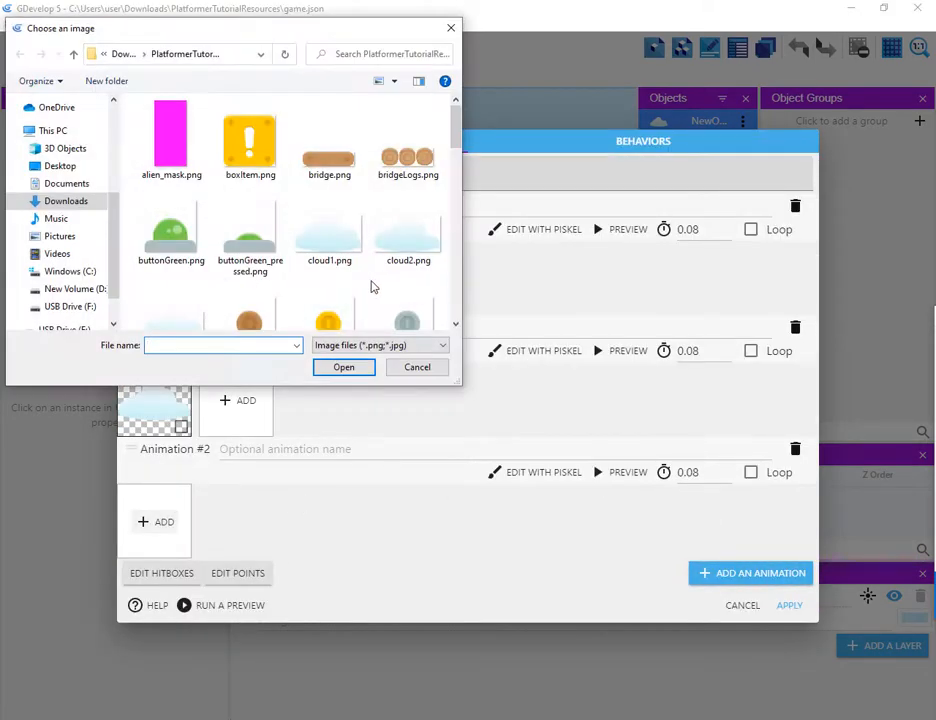
pyautogui.scroll(-3, 397, 259)
pyautogui.click(158, 214)
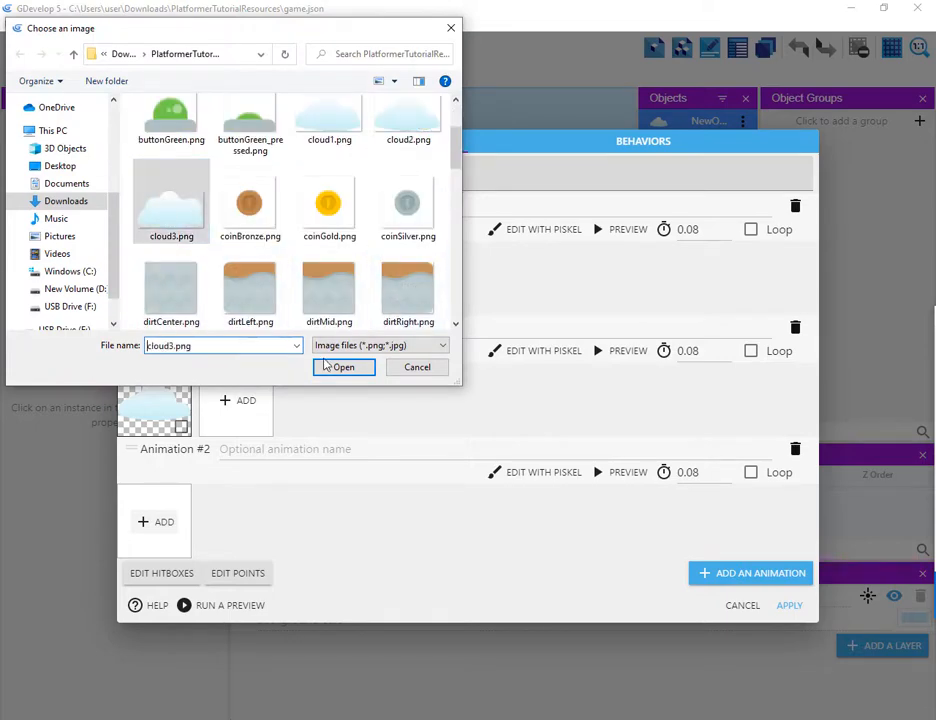
pyautogui.click(348, 370)
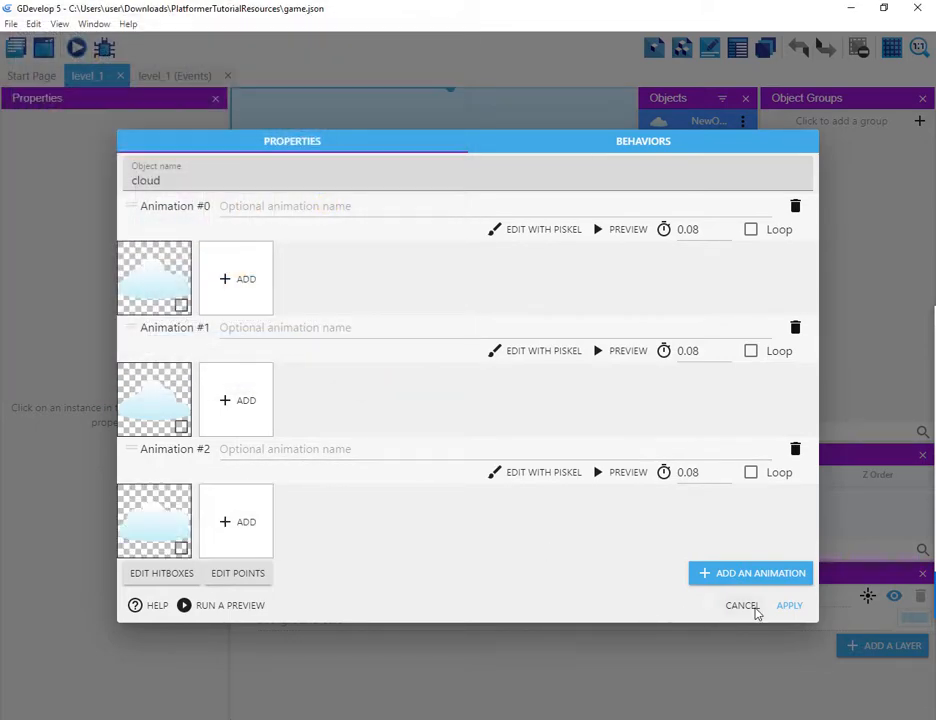
pyautogui.click(790, 606)
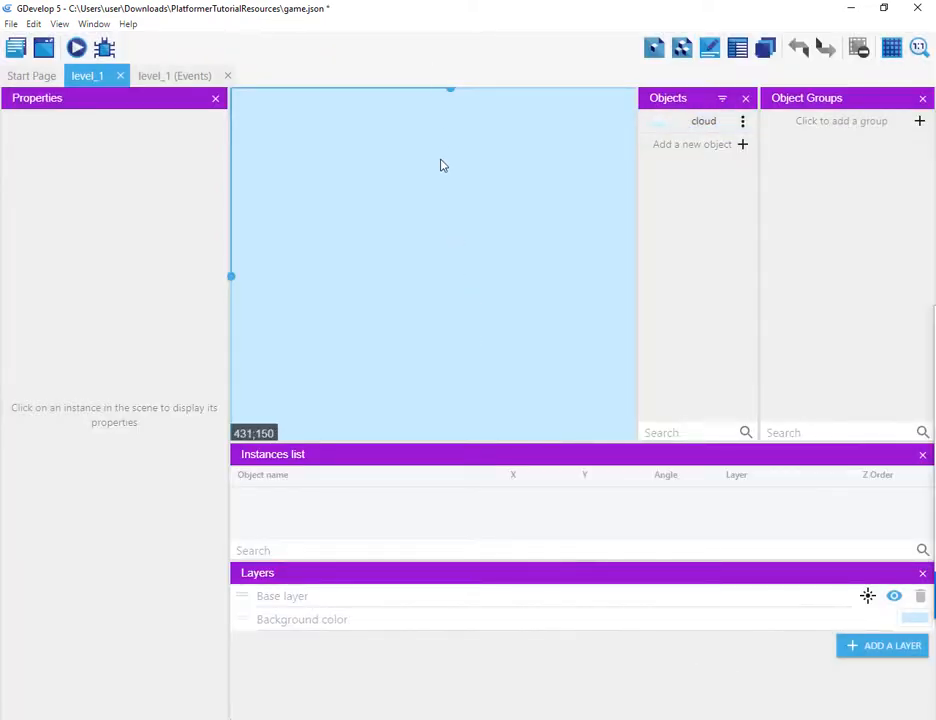
pyautogui.scroll(-8, 440, 160)
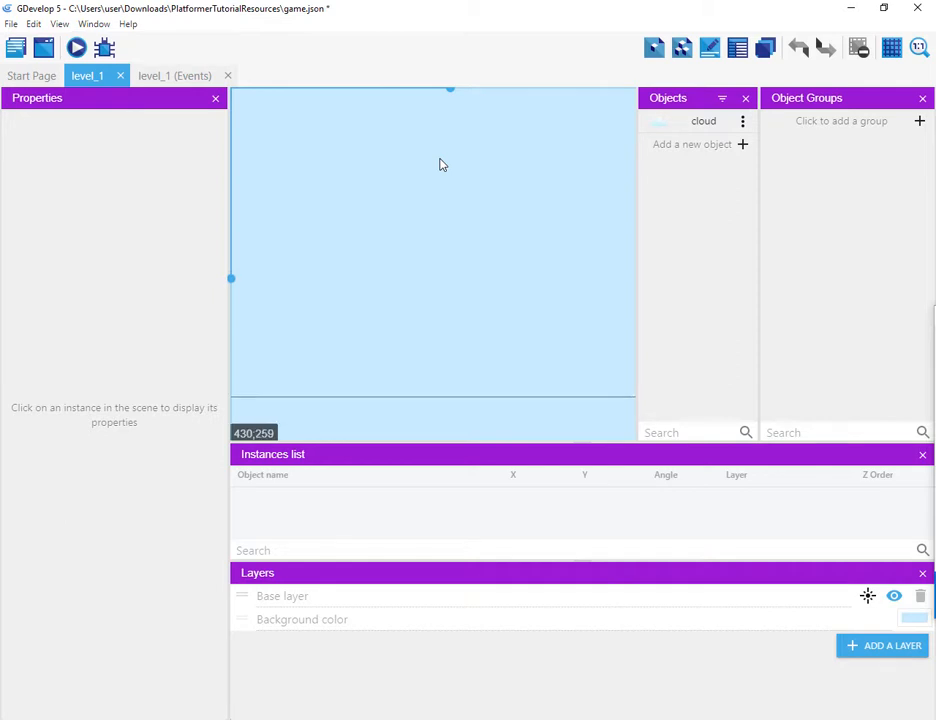
pyautogui.moveTo(430, 149); pyautogui.dragTo(447, 352, button='middle')
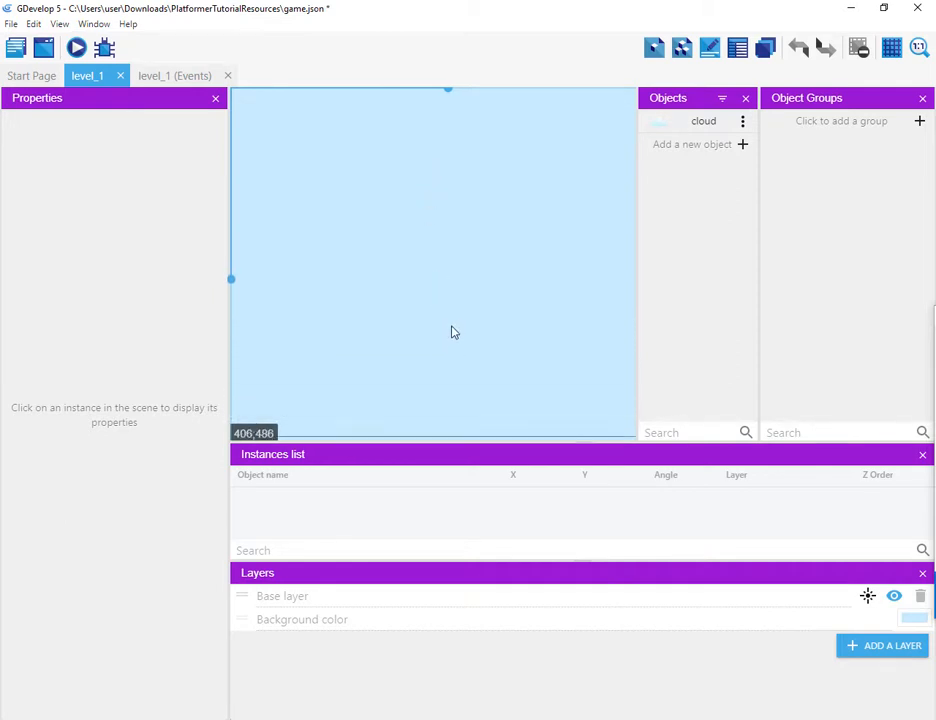
pyautogui.moveTo(405, 242); pyautogui.dragTo(418, 272, button='middle')
pyautogui.scroll(-11, 419, 278)
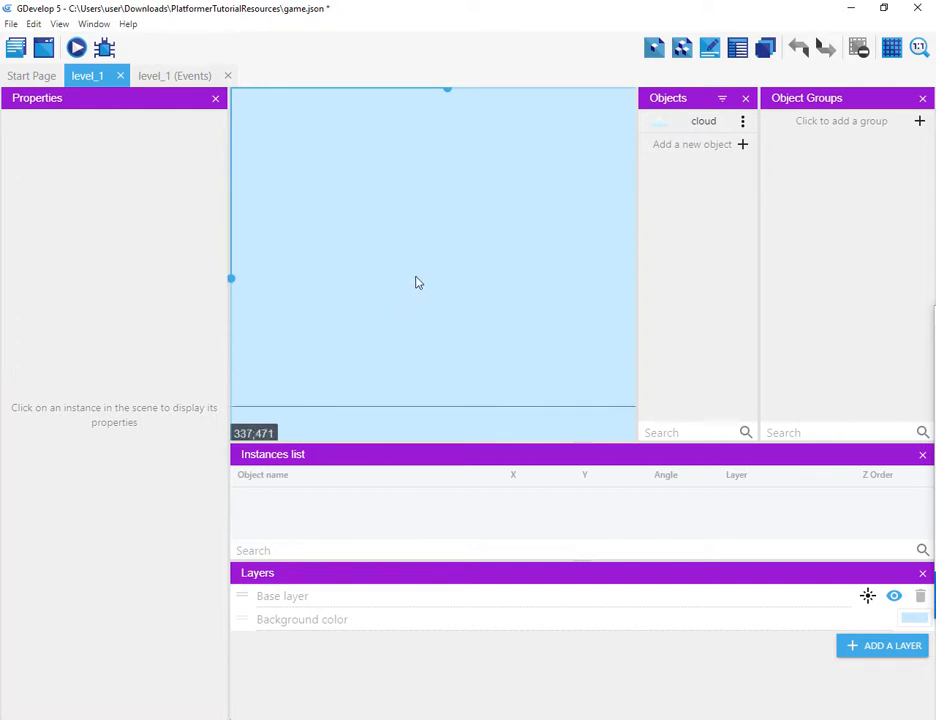
pyautogui.scroll(8, 415, 279)
pyautogui.scroll(4, 416, 285)
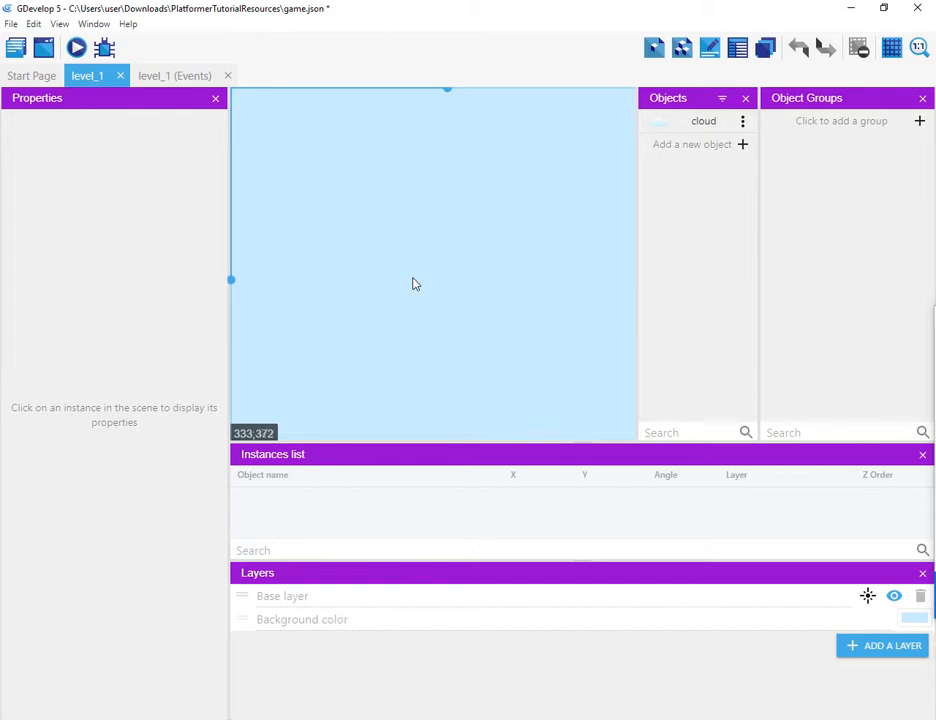
pyautogui.scroll(7, 412, 286)
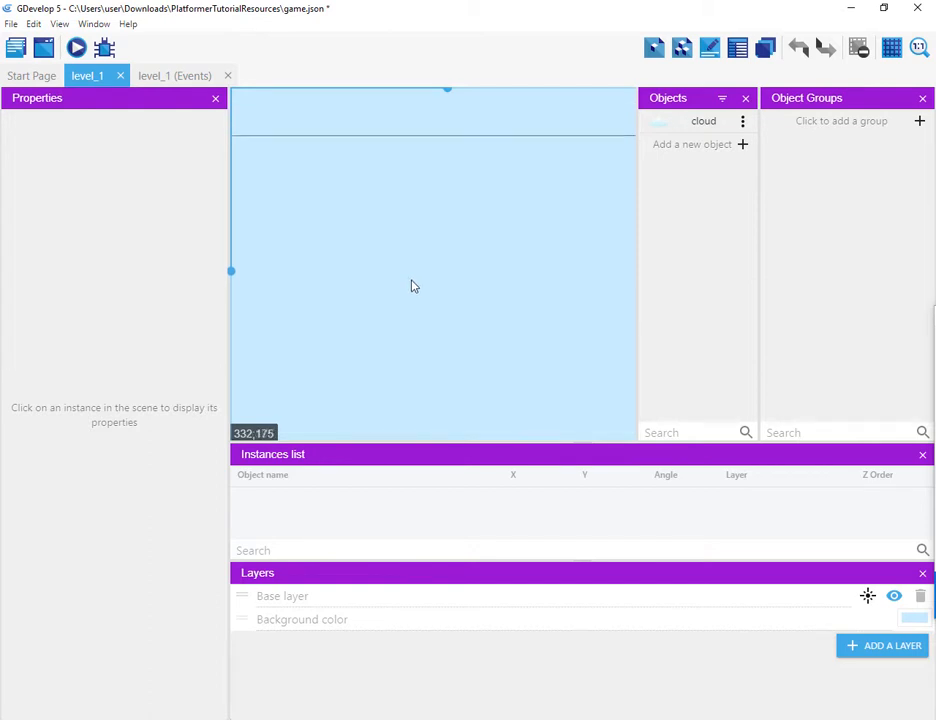
pyautogui.scroll(-4, 412, 287)
pyautogui.scroll(2, 412, 289)
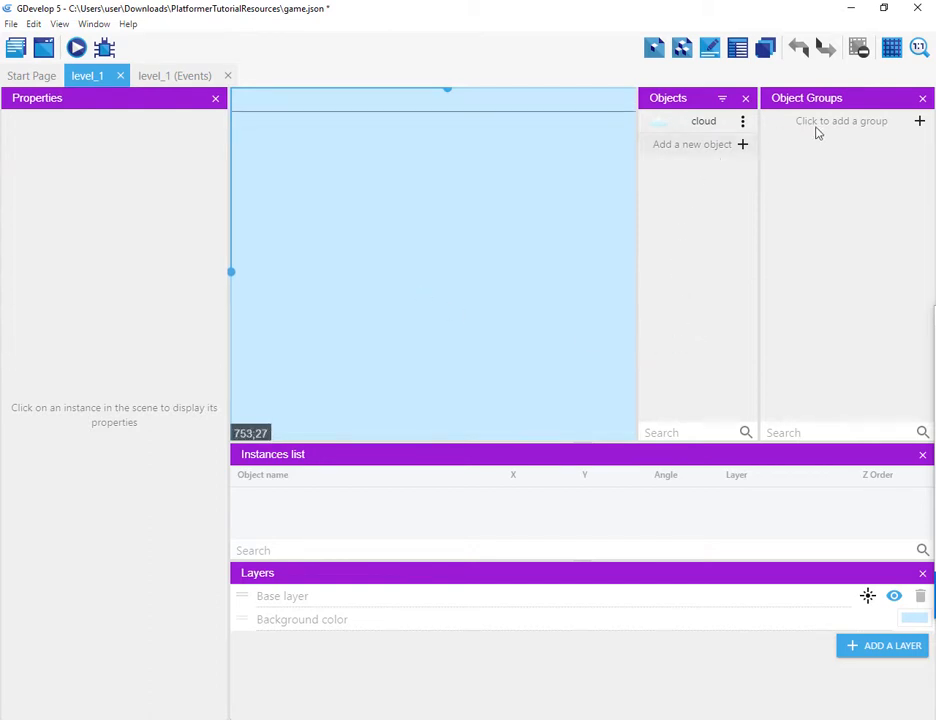
# Step: Close the Object Groups, Properties and Instances list panels and narrow the Objects panel to enlarge the scene view
pyautogui.click(922, 99)
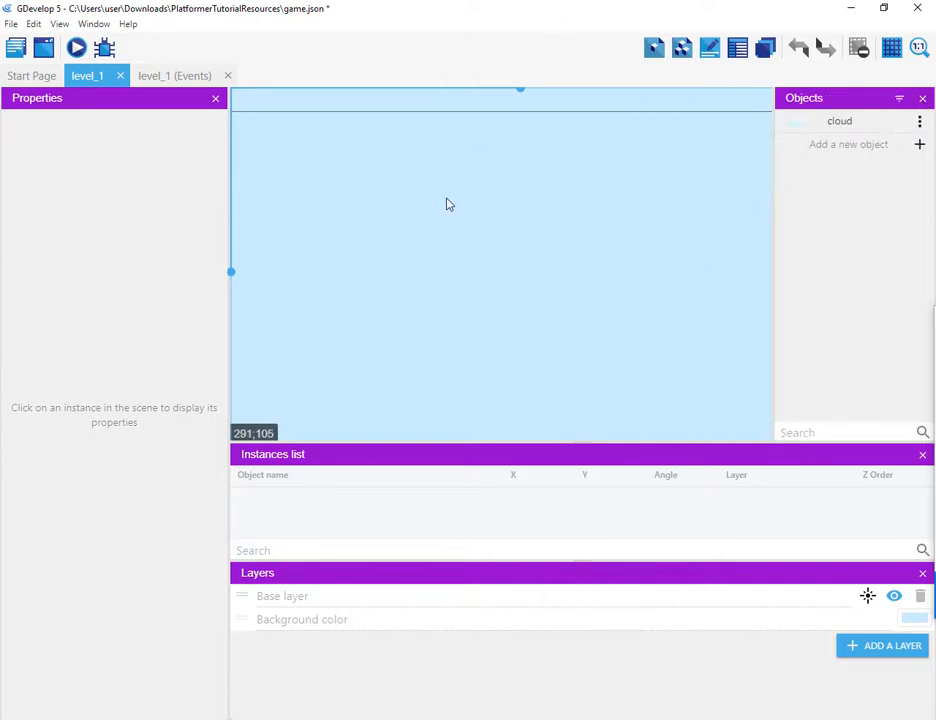
pyautogui.scroll(1, 449, 204)
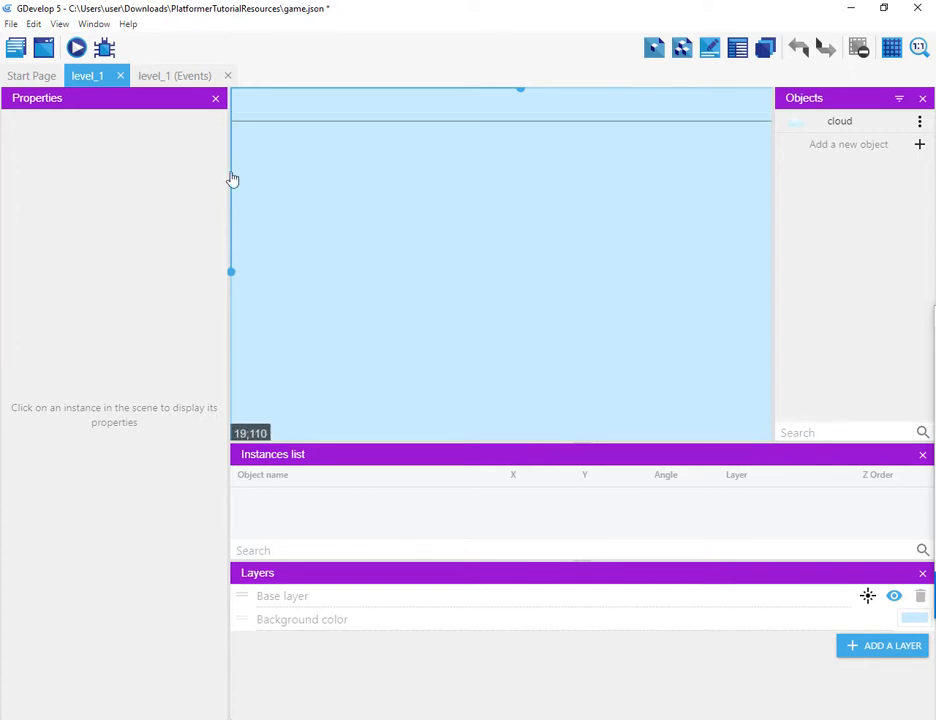
pyautogui.click(215, 103)
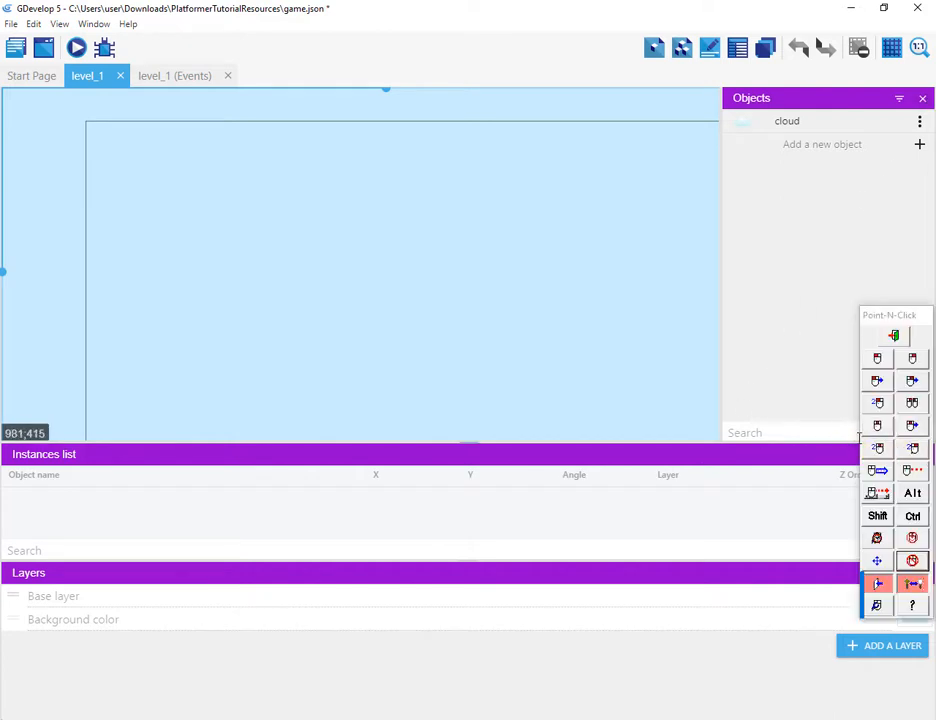
pyautogui.click(922, 454)
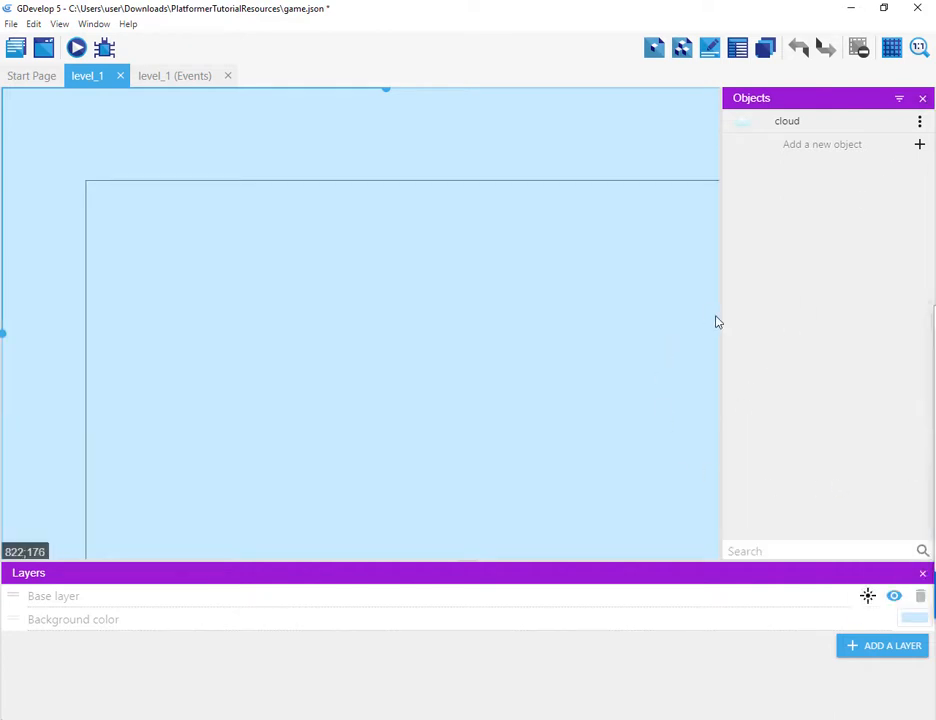
pyautogui.moveTo(722, 320); pyautogui.dragTo(750, 322)
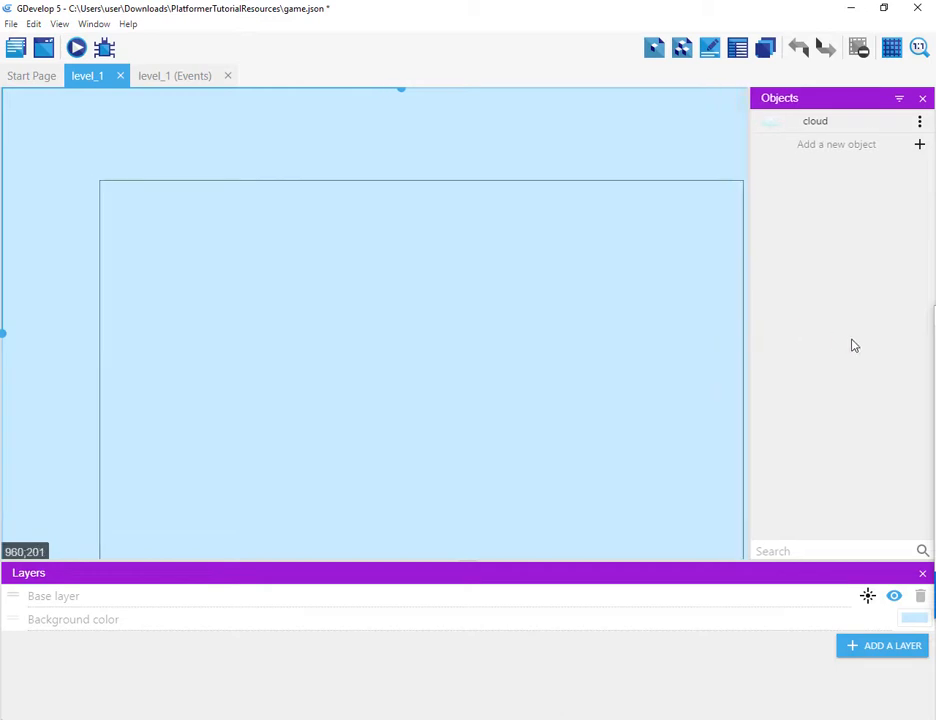
# Step: Turn on the grid display in the level_1 scene editor
pyautogui.scroll(-4, 447, 190)
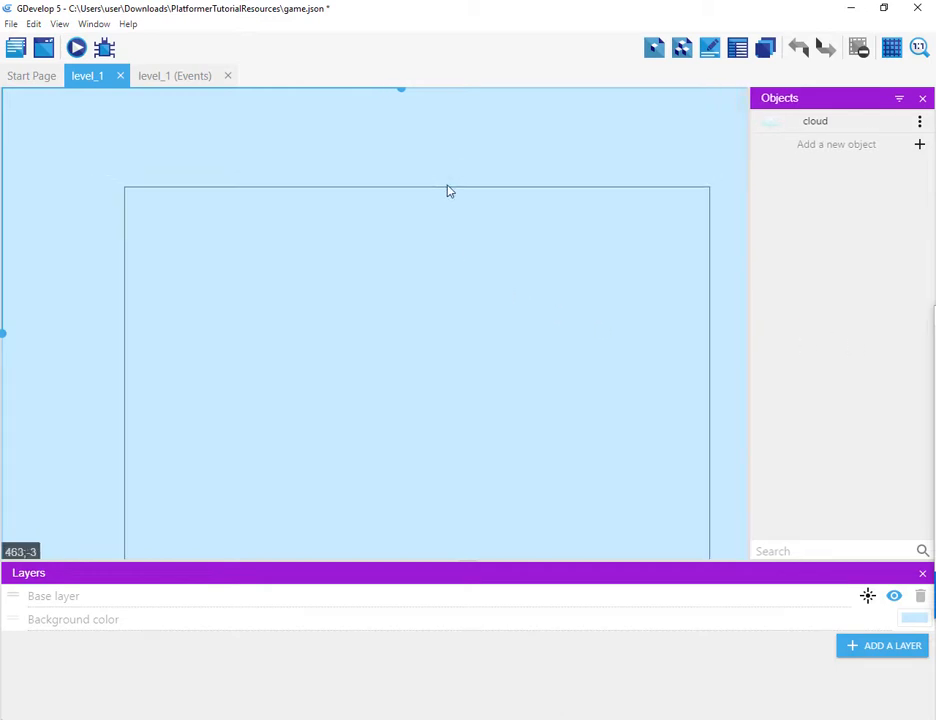
pyautogui.scroll(2, 454, 198)
pyautogui.scroll(-3, 454, 198)
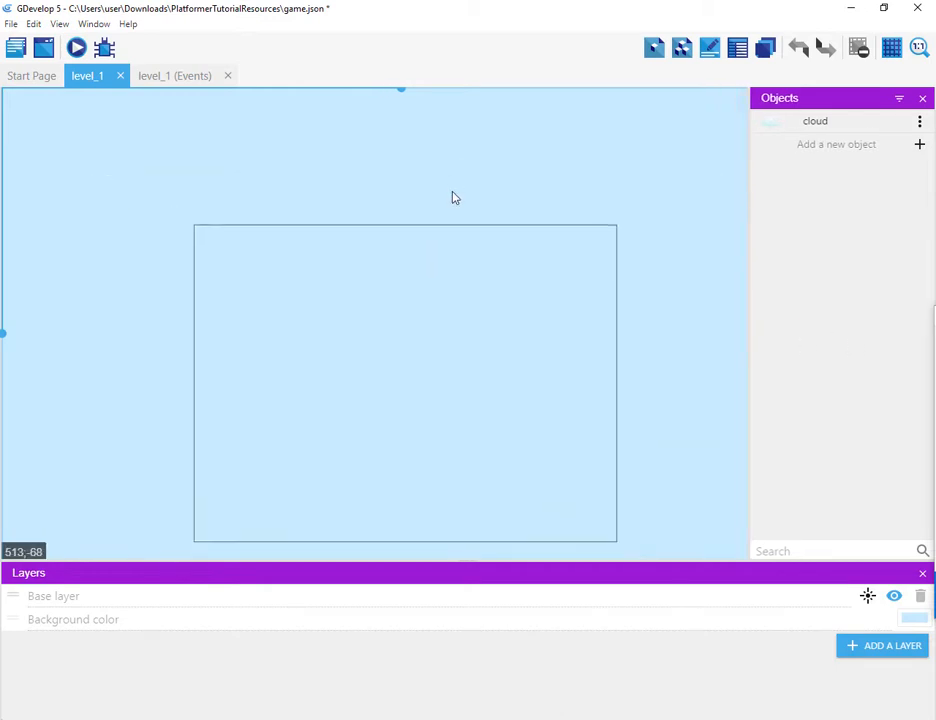
pyautogui.scroll(-2, 451, 203)
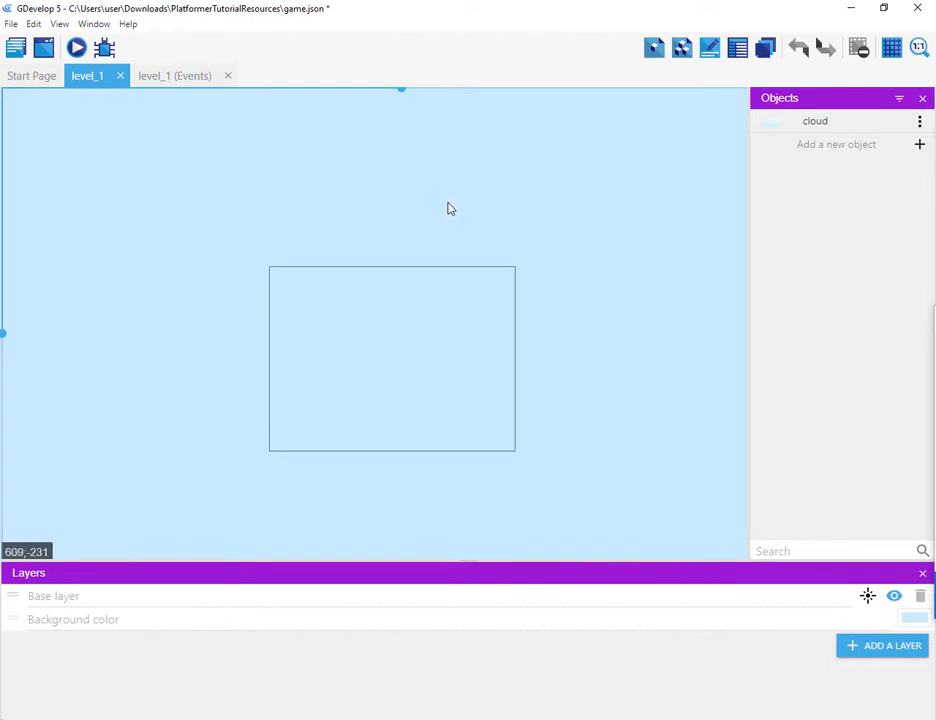
pyautogui.scroll(4, 447, 209)
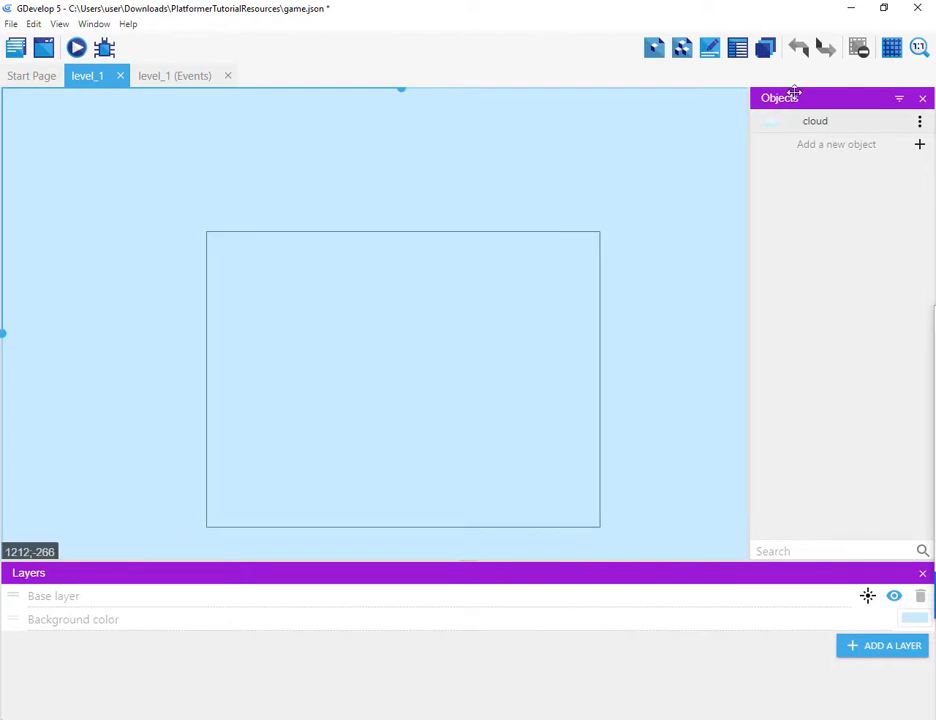
pyautogui.click(899, 48)
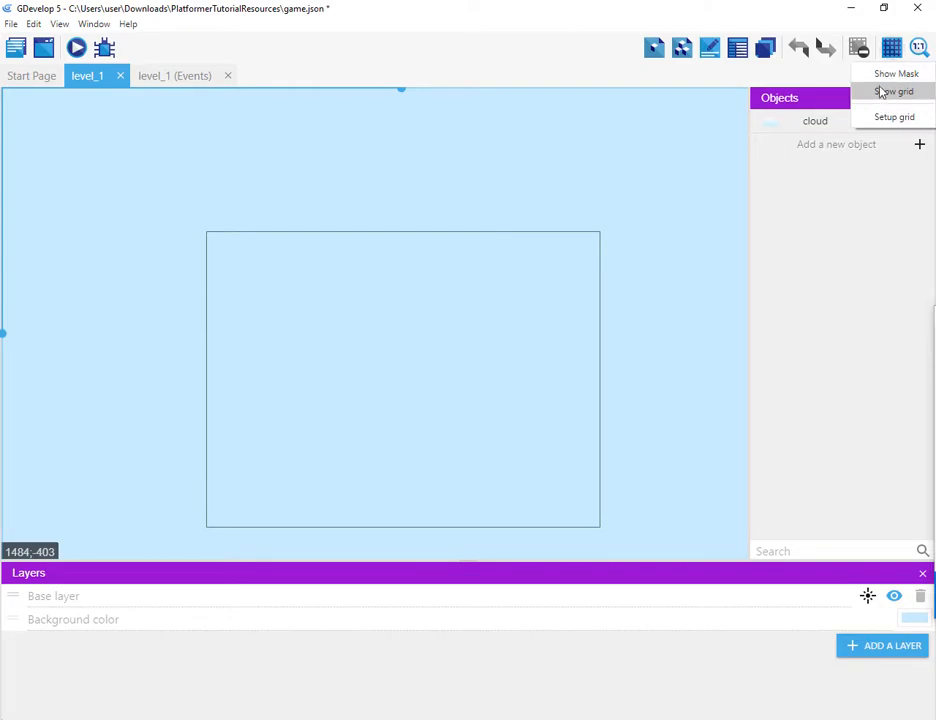
pyautogui.click(882, 92)
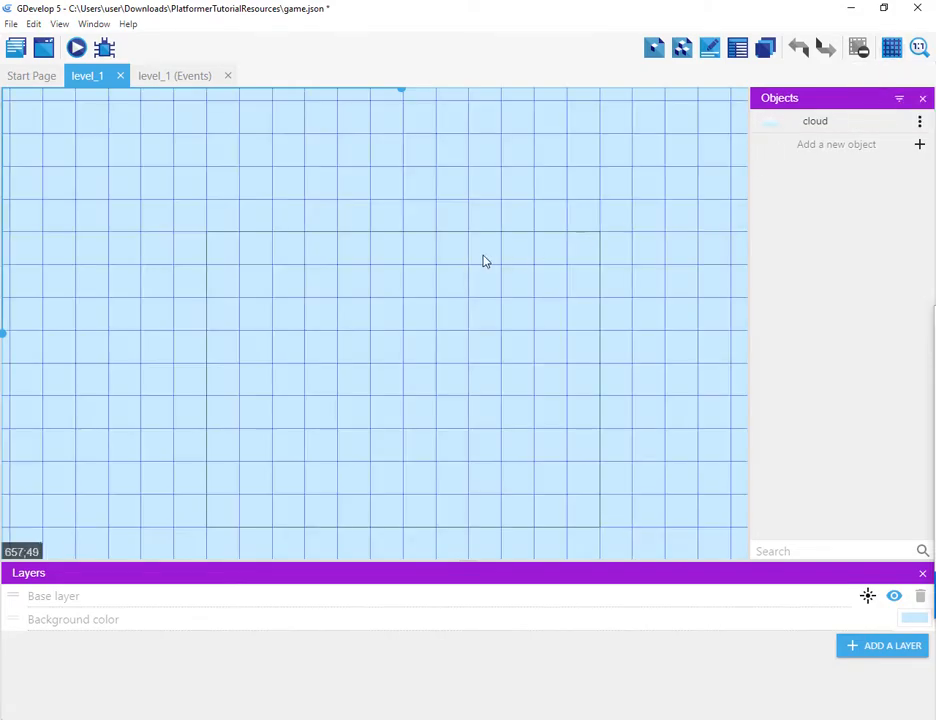
# Step: Place an instance of the cloud object into the scene
pyautogui.scroll(-8, 457, 253)
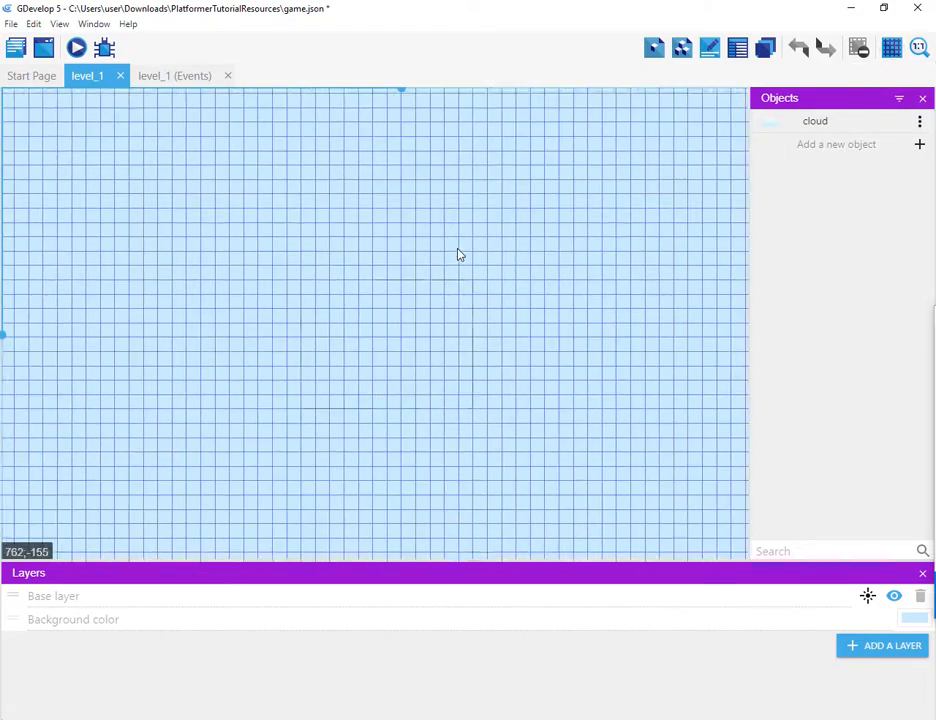
pyautogui.scroll(6, 457, 256)
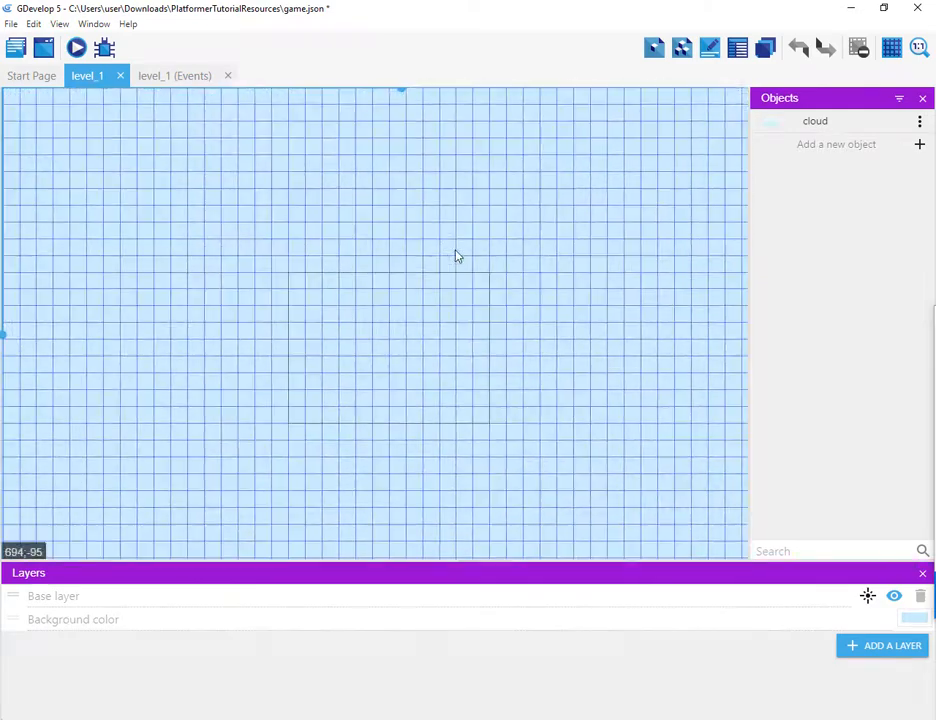
pyautogui.scroll(1, 455, 257)
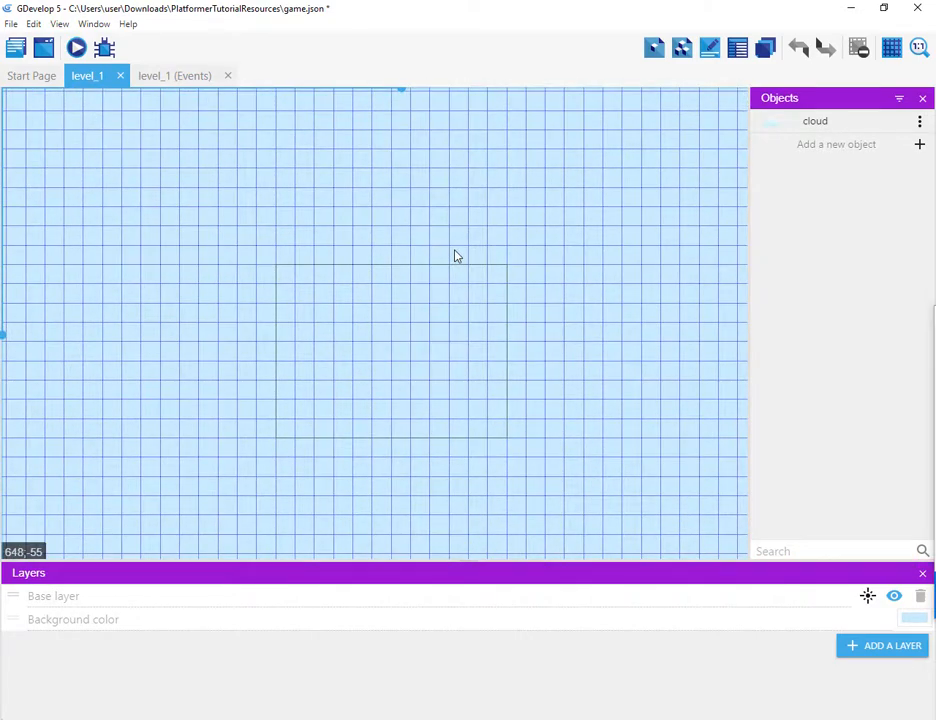
pyautogui.scroll(-2, 455, 257)
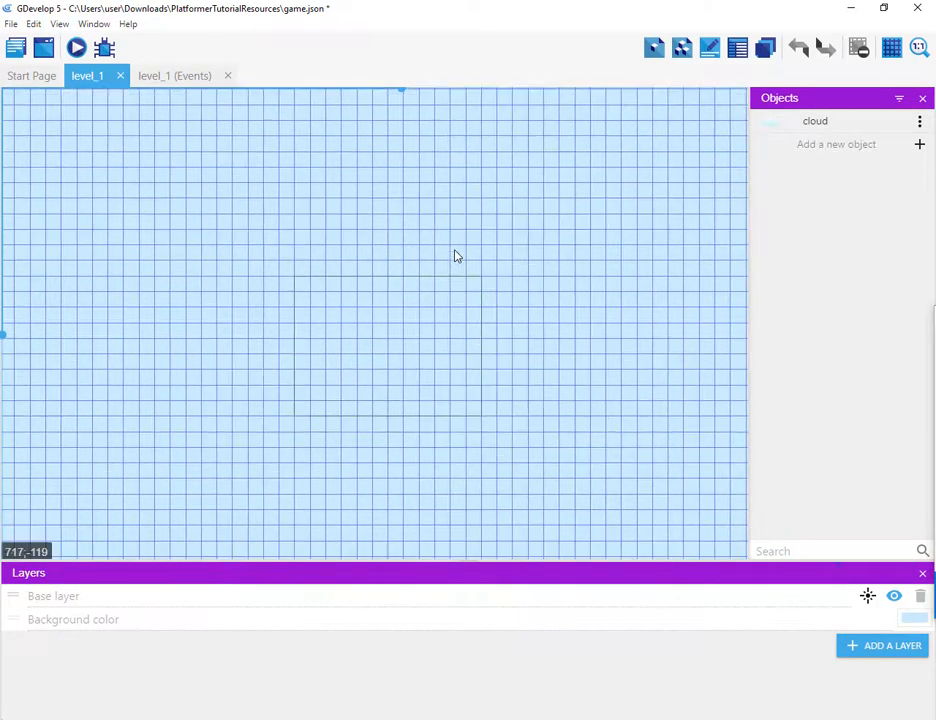
pyautogui.scroll(2, 455, 256)
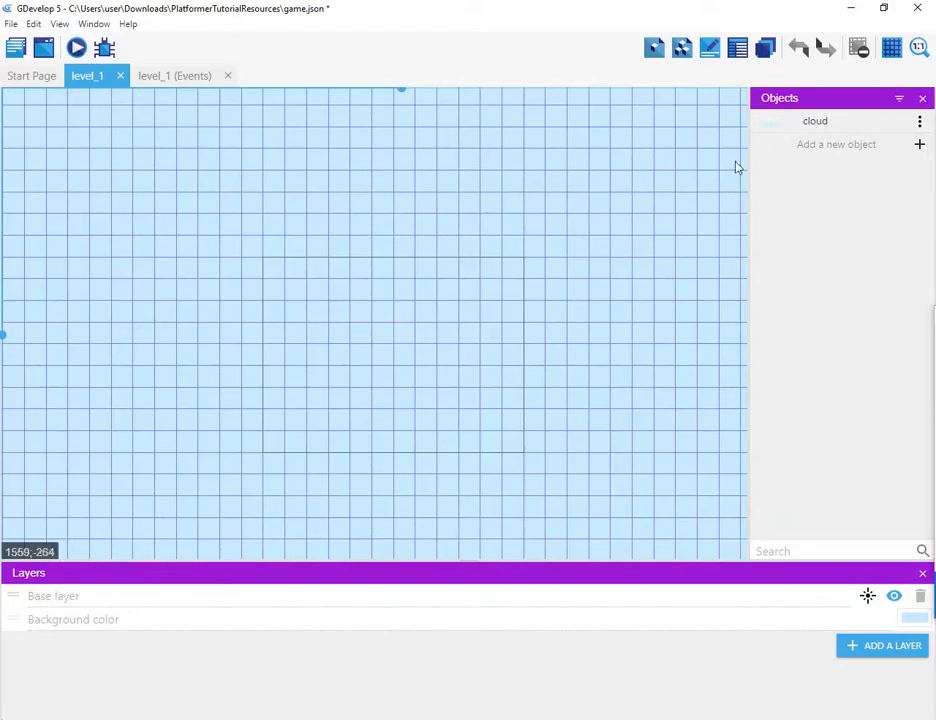
pyautogui.moveTo(783, 123); pyautogui.dragTo(357, 330)
# Step: Turn on the Show Mask option in the scene editor
pyautogui.scroll(-5, 390, 222)
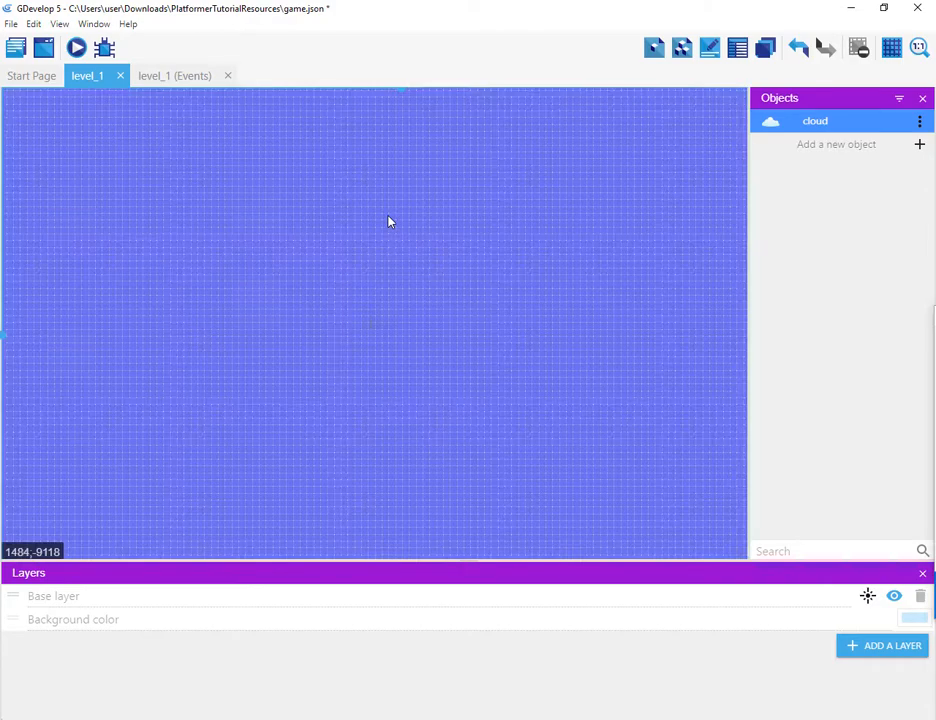
pyautogui.scroll(5, 389, 220)
pyautogui.scroll(3, 388, 222)
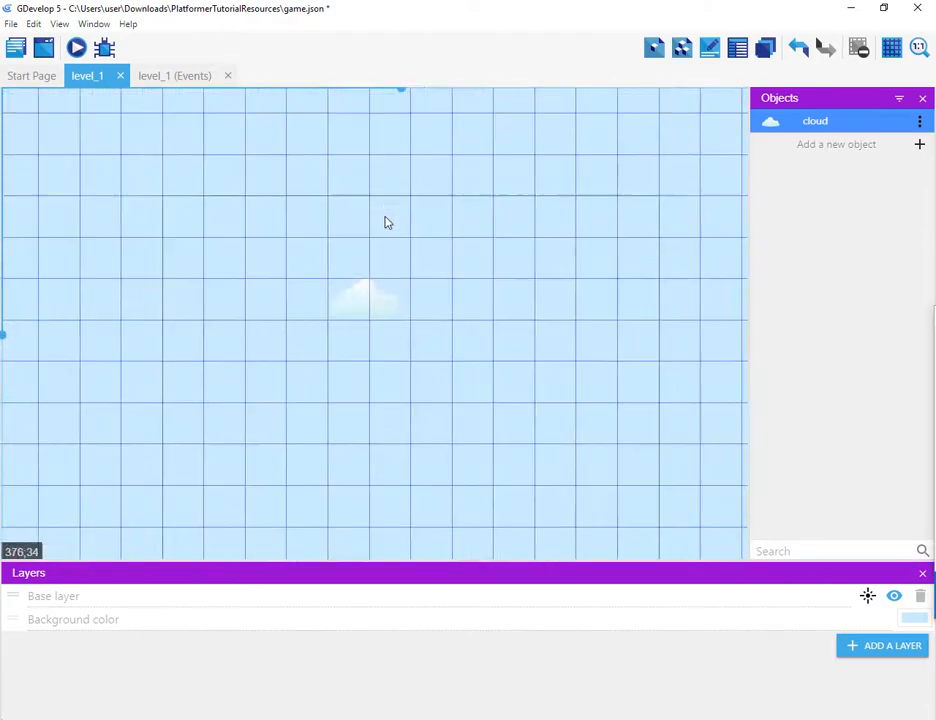
pyautogui.click(888, 53)
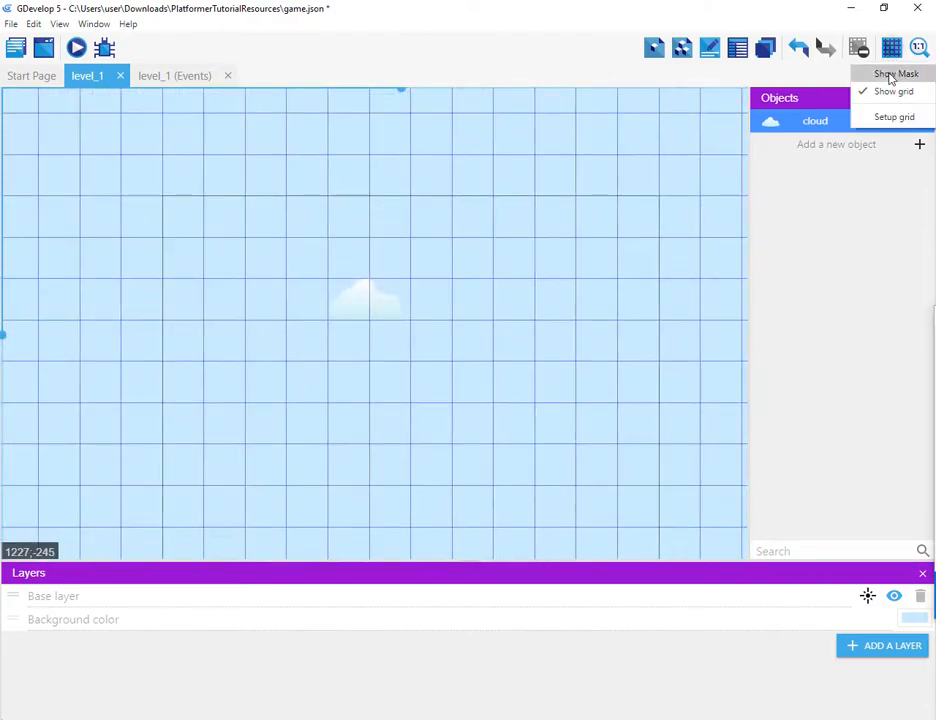
pyautogui.click(886, 73)
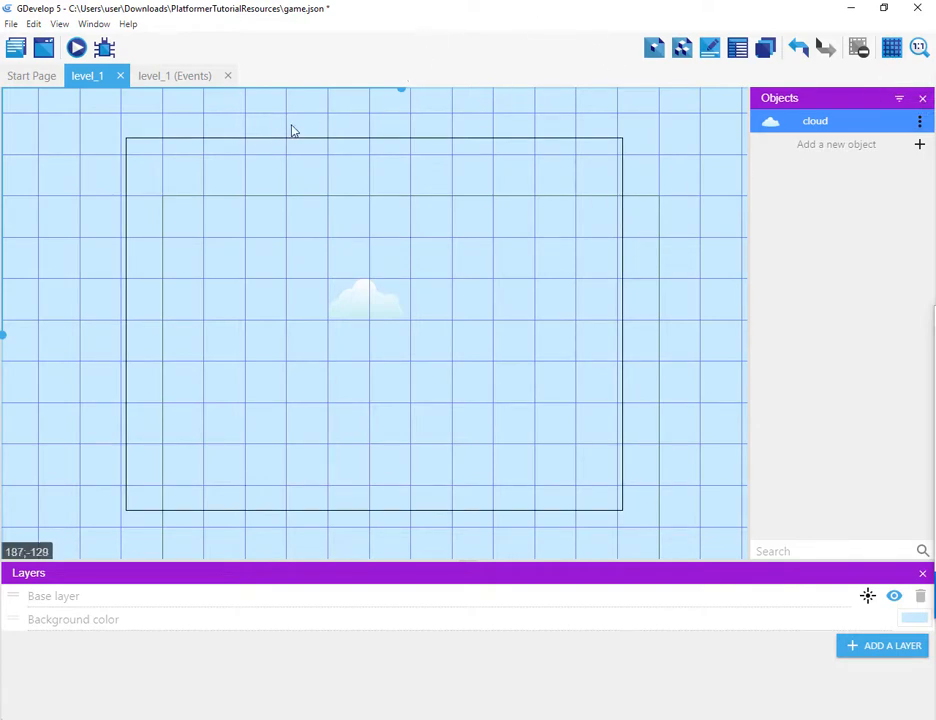
# Step: Review the cloud instance in the instances list panel and close the panel
pyautogui.scroll(-2, 291, 210)
pyautogui.scroll(1, 302, 202)
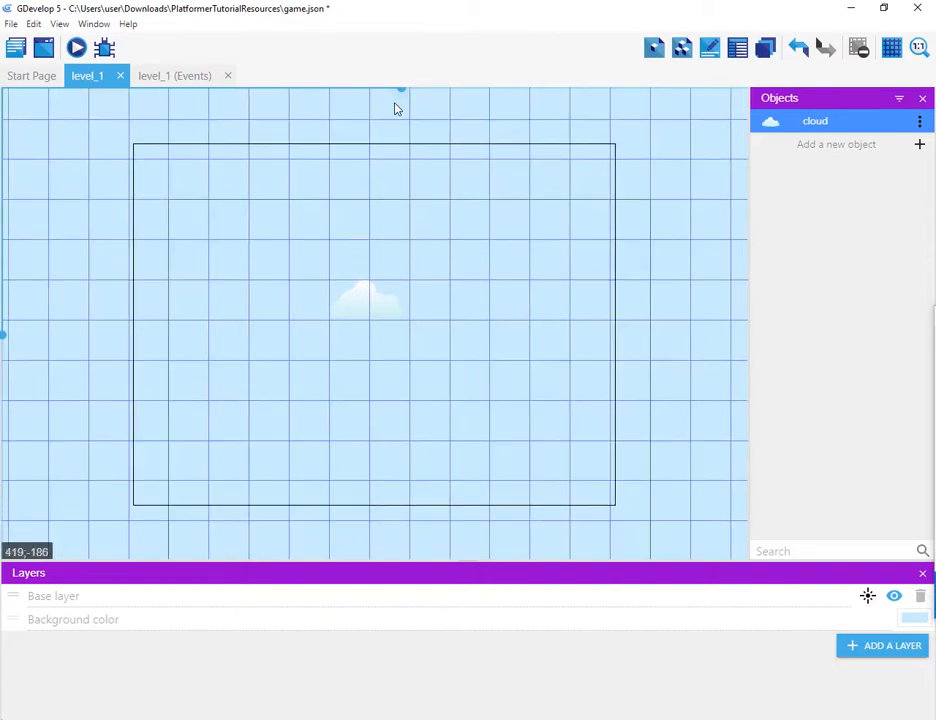
pyautogui.moveTo(405, 91)
pyautogui.mouseDown()
pyautogui.moveTo(379, 92)
pyautogui.moveTo(431, 95)
pyautogui.moveTo(390, 101)
pyautogui.moveTo(407, 100)
pyautogui.mouseUp()
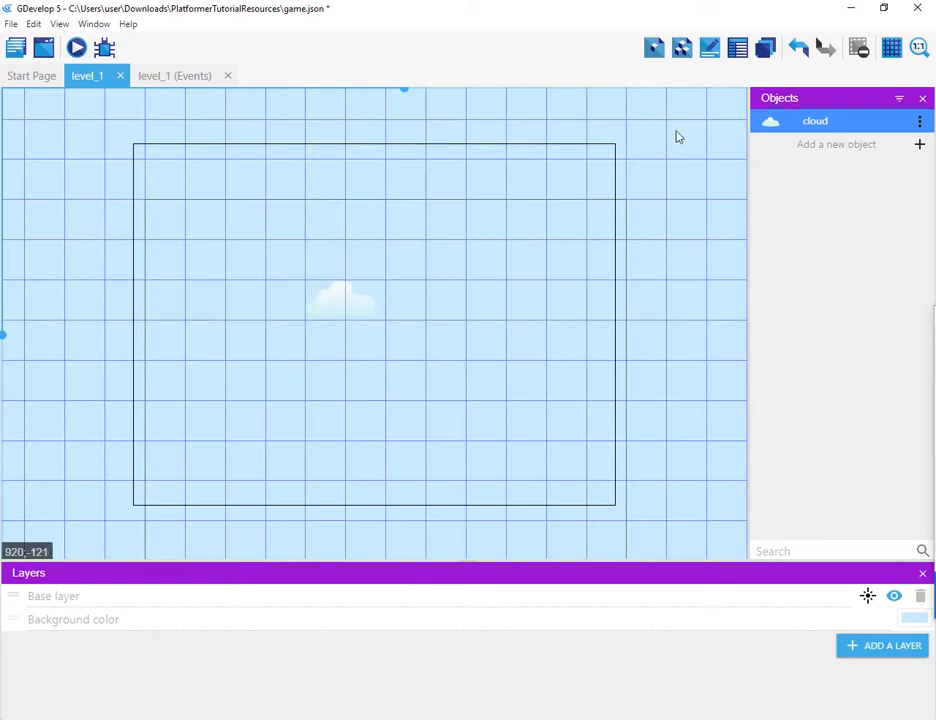
pyautogui.click(894, 49)
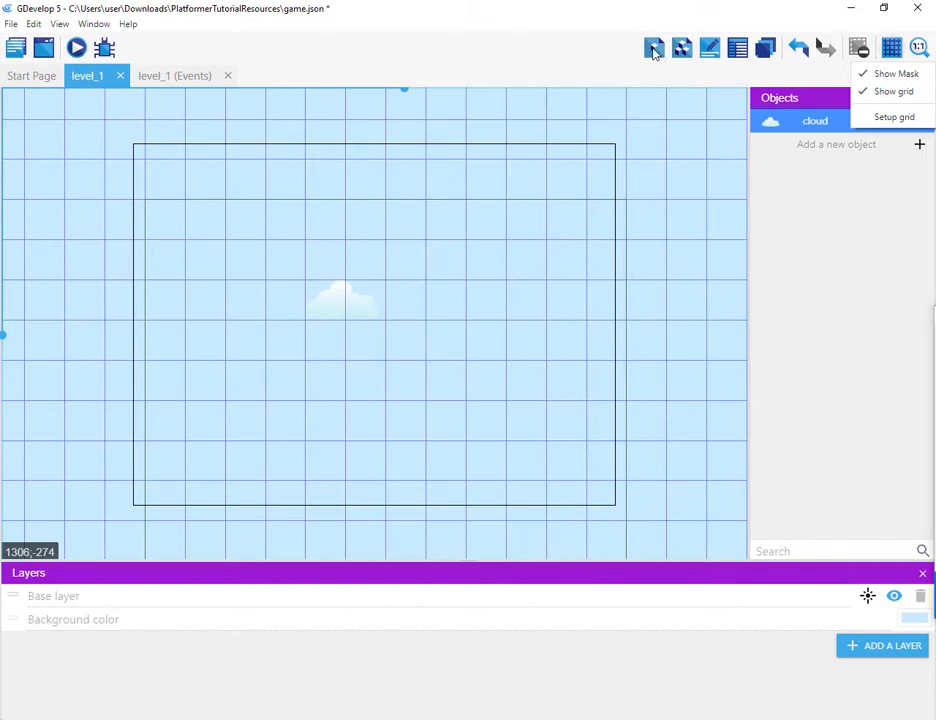
pyautogui.click(740, 52)
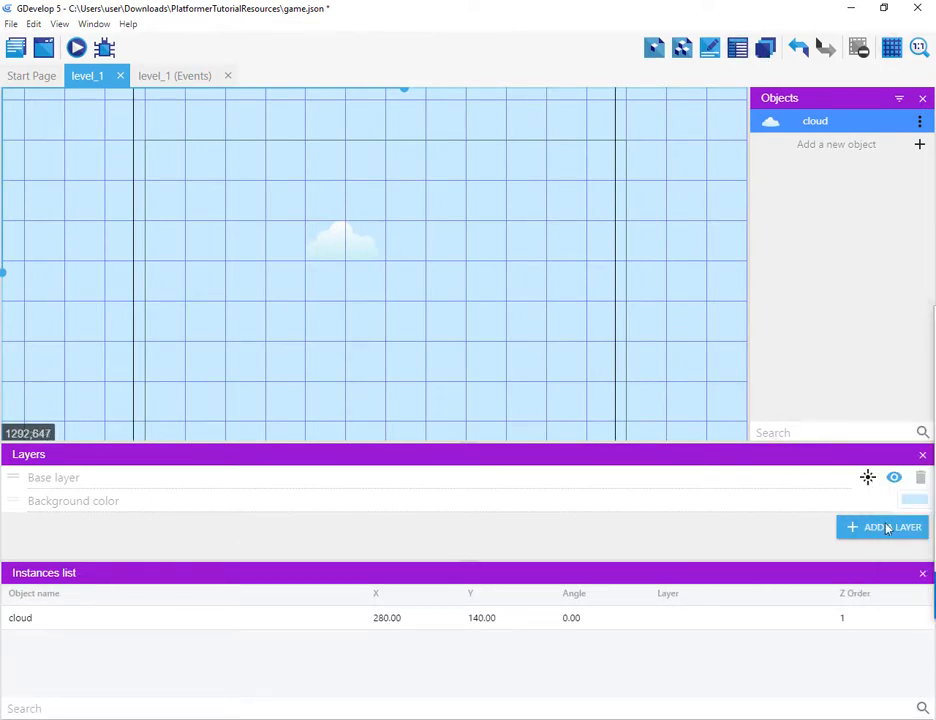
pyautogui.click(922, 573)
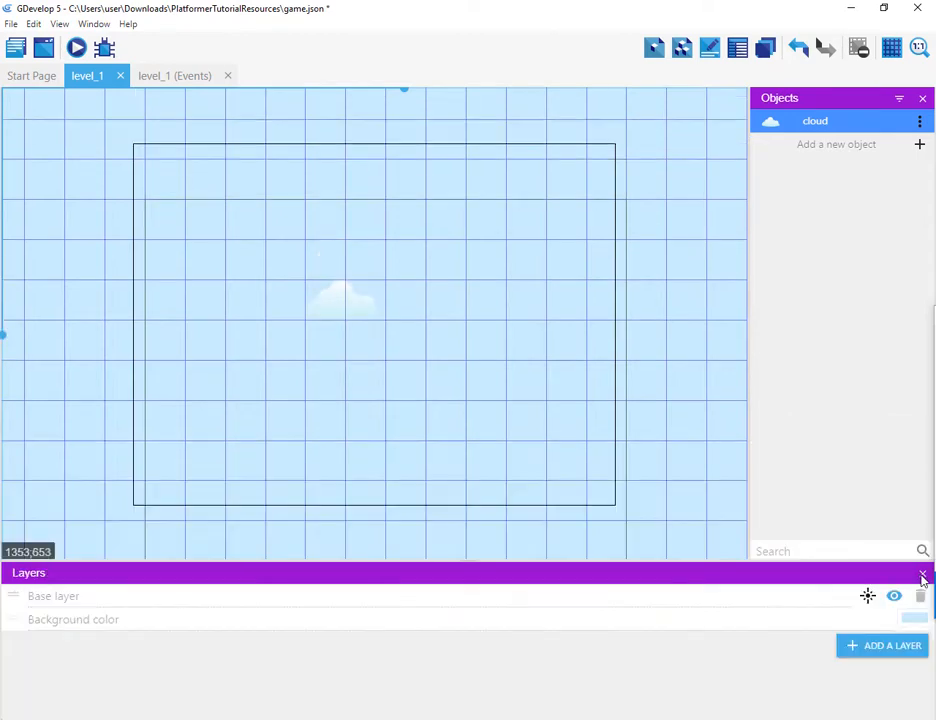
# Step: Reopen the properties panel and set the cloud instance's position to X 0 and Y 0
pyautogui.click(708, 50)
pyautogui.click(479, 290)
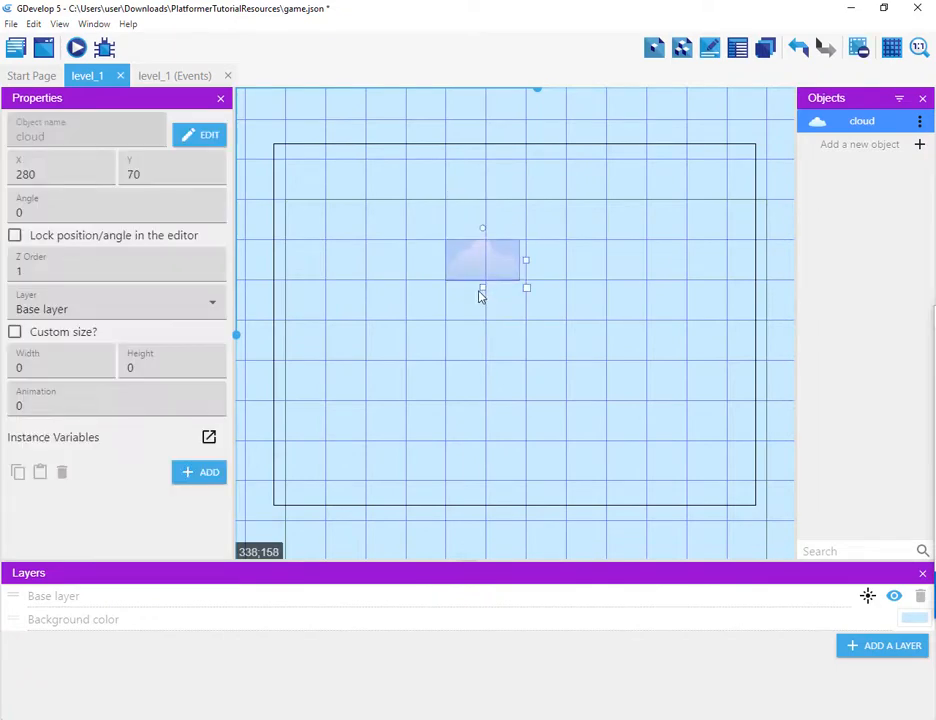
pyautogui.doubleClick(58, 175)
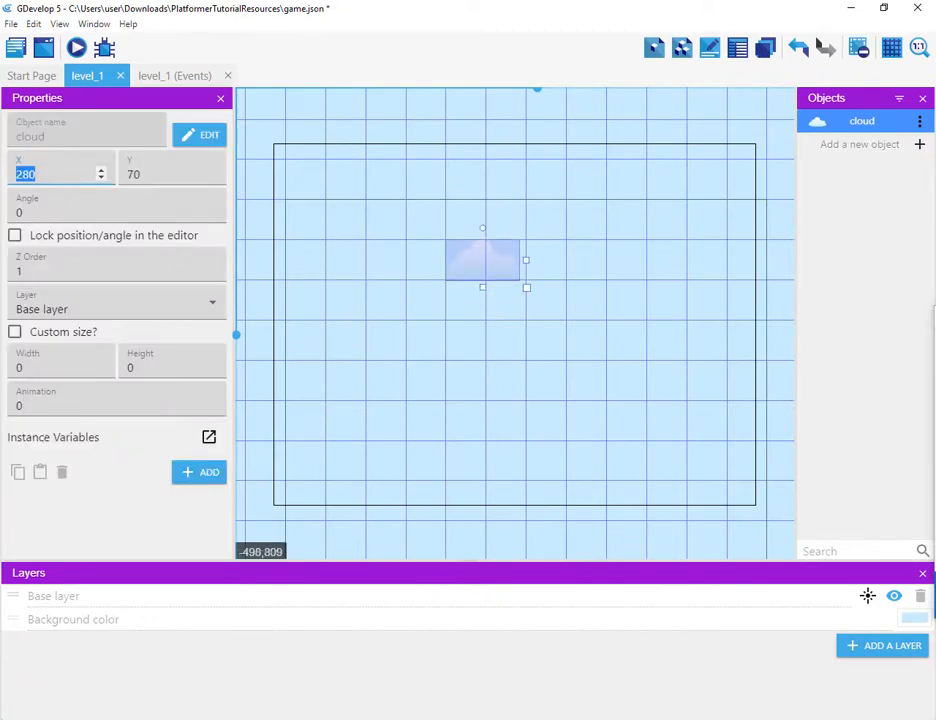
pyautogui.write('0')
pyautogui.press('Tab')
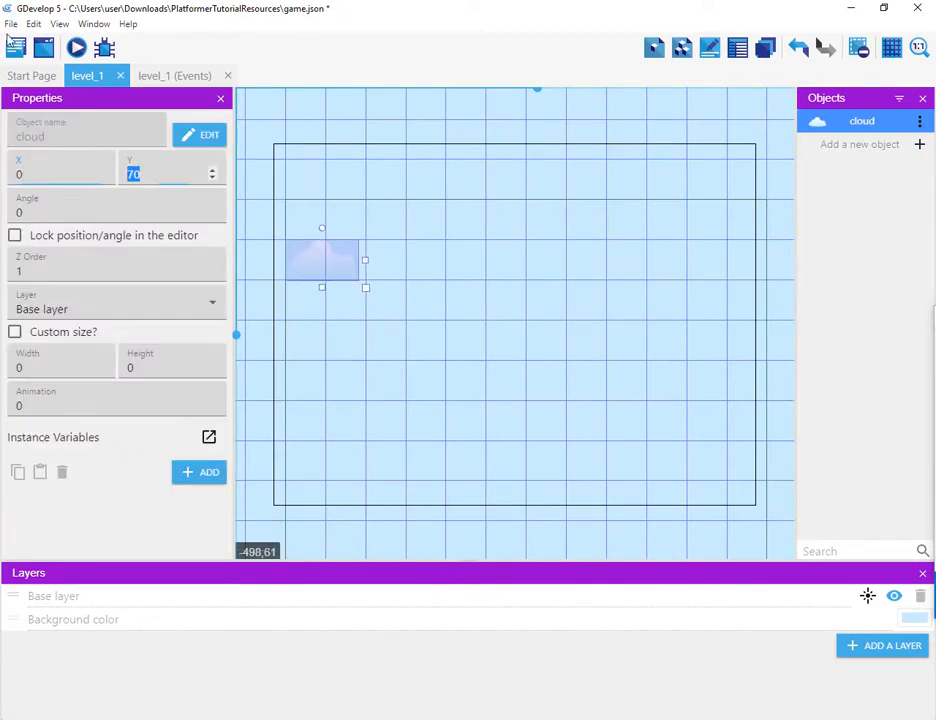
pyautogui.write('0')
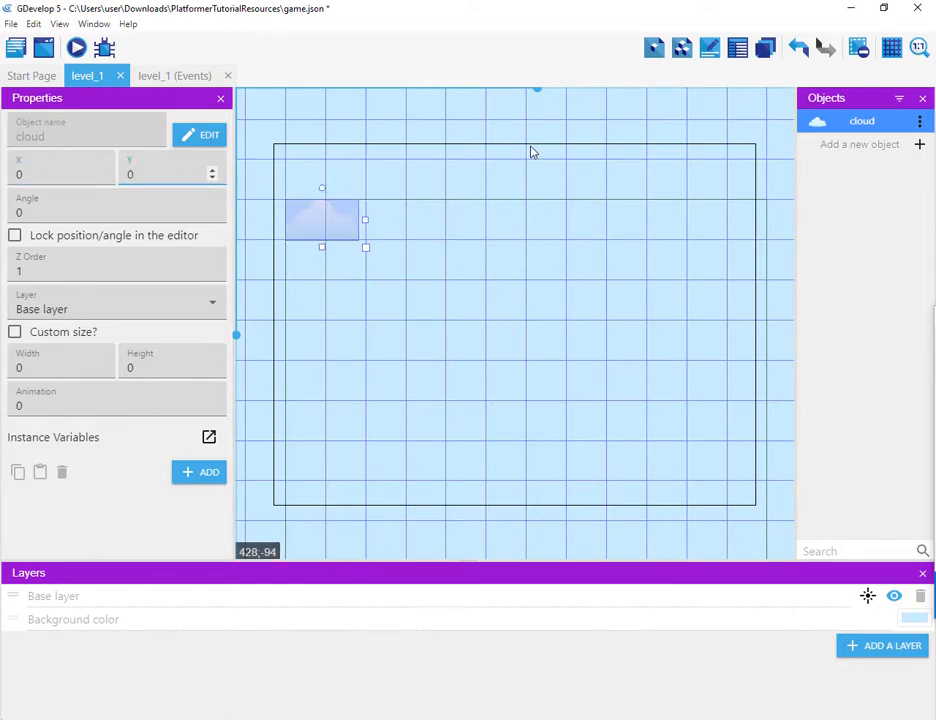
pyautogui.scroll(-1, 532, 152)
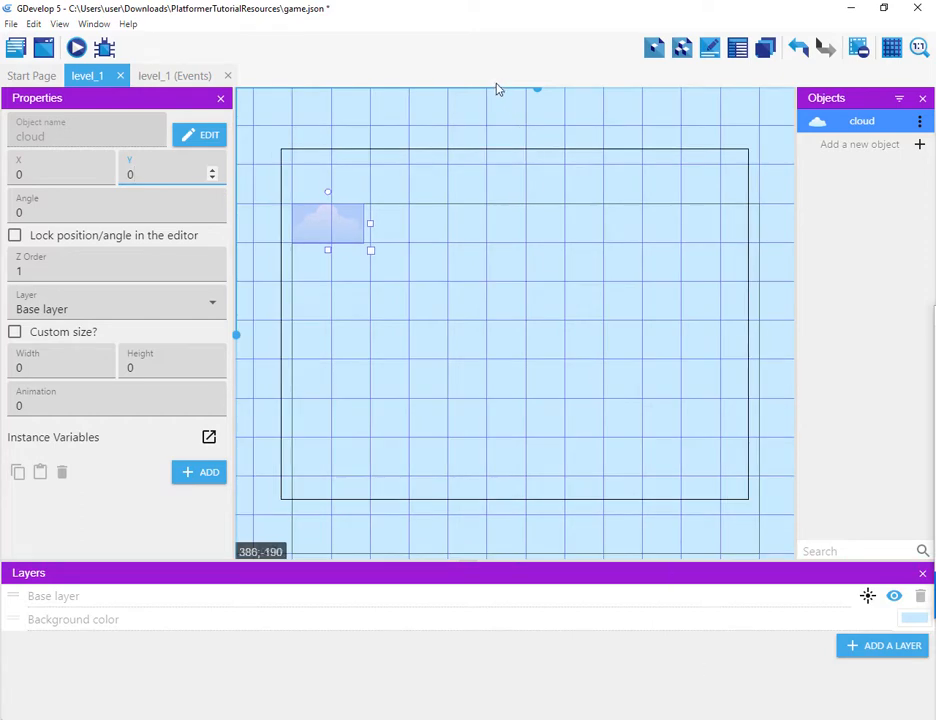
pyautogui.click(502, 164)
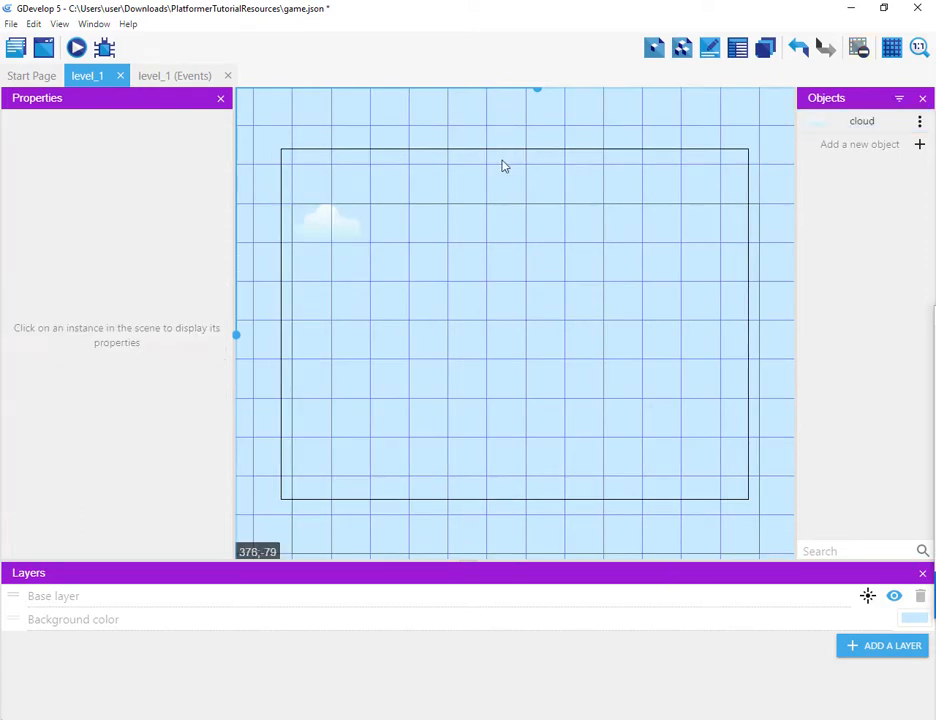
# Step: Inspect the cloud instance placed at the scene's top-left corner
pyautogui.scroll(-5, 504, 166)
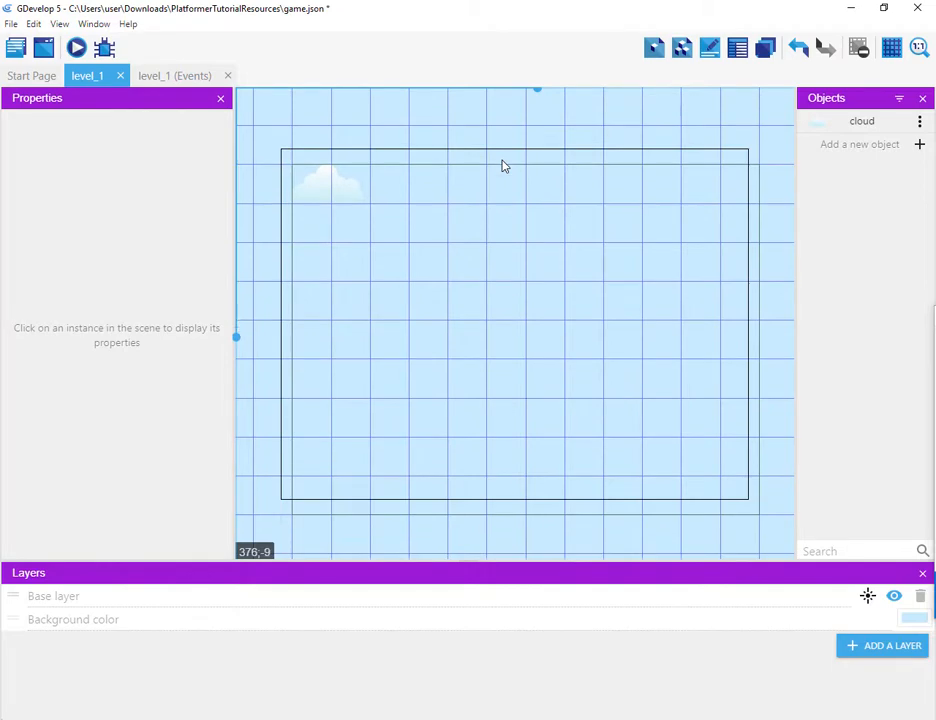
pyautogui.scroll(-1, 504, 166)
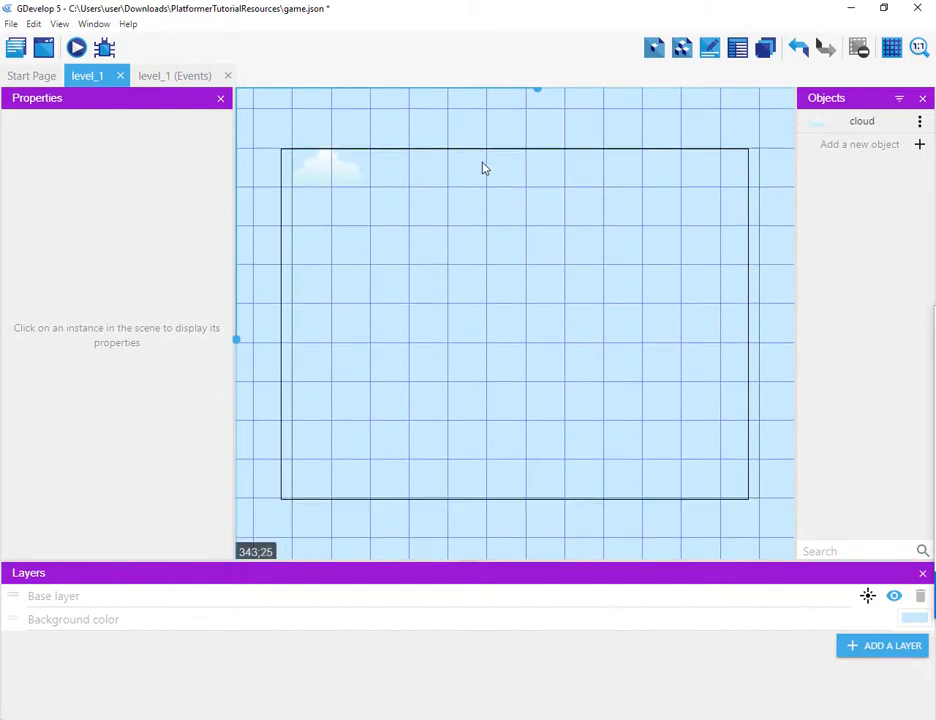
pyautogui.moveTo(482, 168)
pyautogui.mouseDown(button='middle')
pyautogui.moveTo(497, 159)
pyautogui.moveTo(468, 169)
pyautogui.moveTo(475, 163)
pyautogui.mouseUp(button='middle')
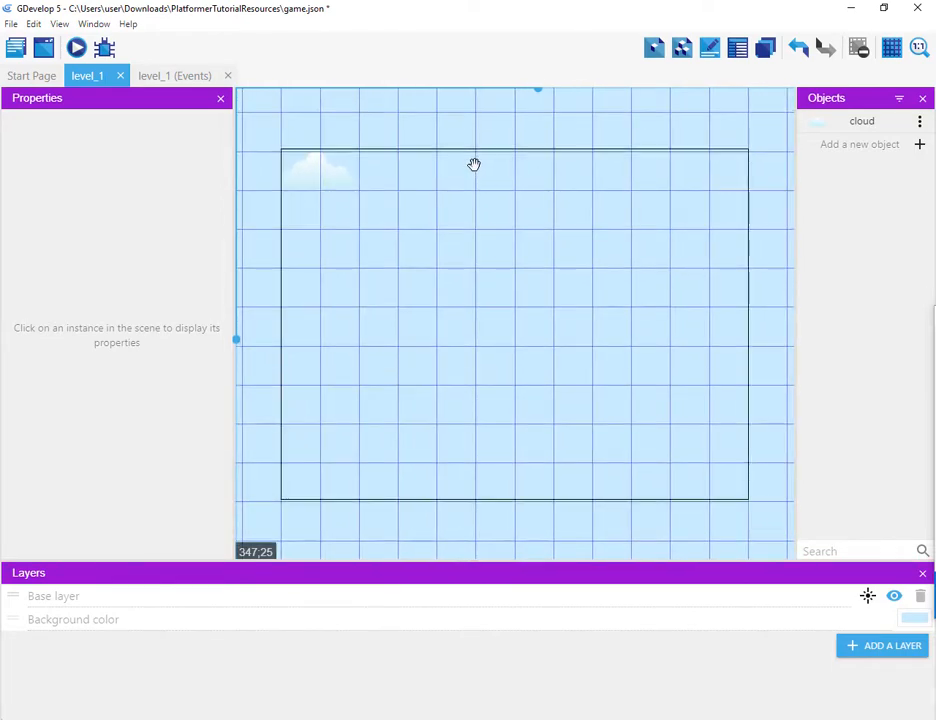
pyautogui.keyDown('ctrl'); pyautogui.scroll(1, 445, 181); pyautogui.keyUp('ctrl')
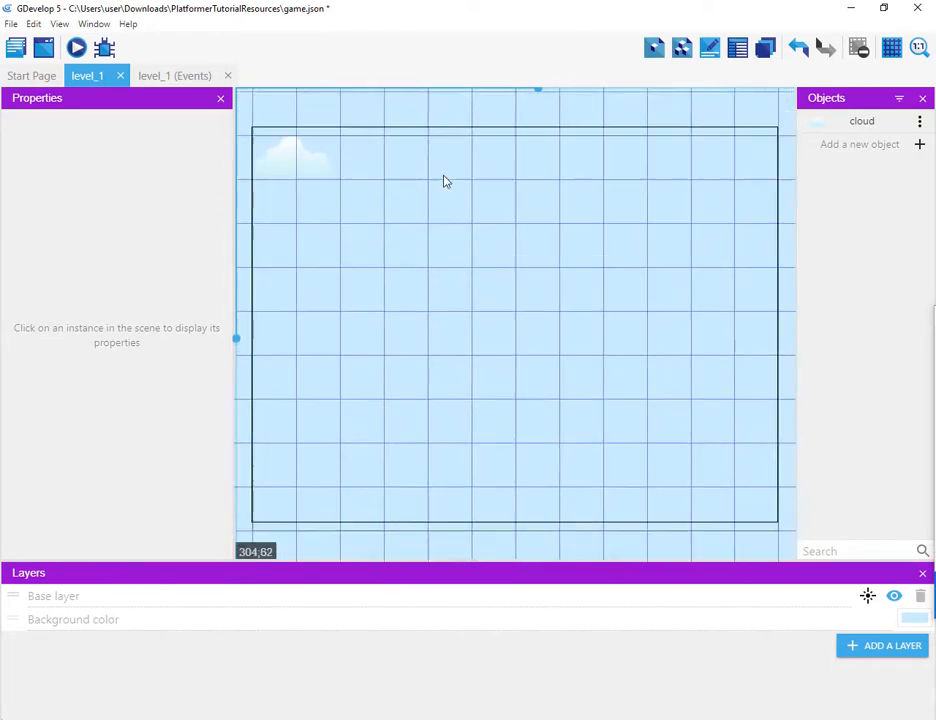
pyautogui.keyDown('ctrl'); pyautogui.scroll(1, 445, 181); pyautogui.keyUp('ctrl')
pyautogui.moveTo(376, 157); pyautogui.dragTo(447, 171)
pyautogui.scroll(-1, 447, 171)
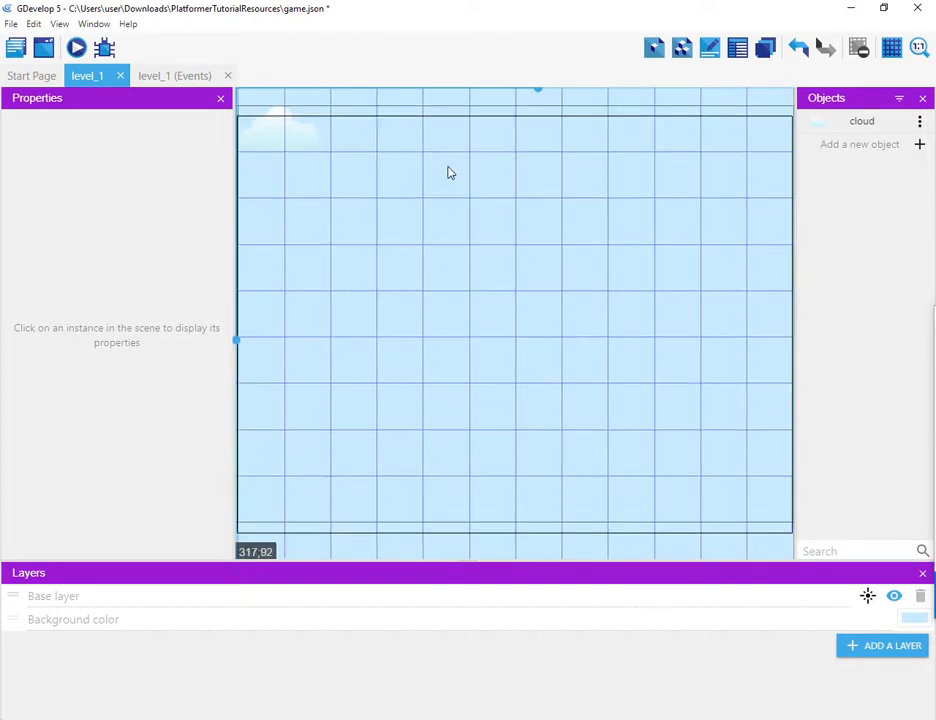
pyautogui.keyDown('ctrl'); pyautogui.scroll(-1, 448, 173); pyautogui.keyUp('ctrl')
pyautogui.keyDown('ctrl'); pyautogui.scroll(-1, 407, 166); pyautogui.keyUp('ctrl')
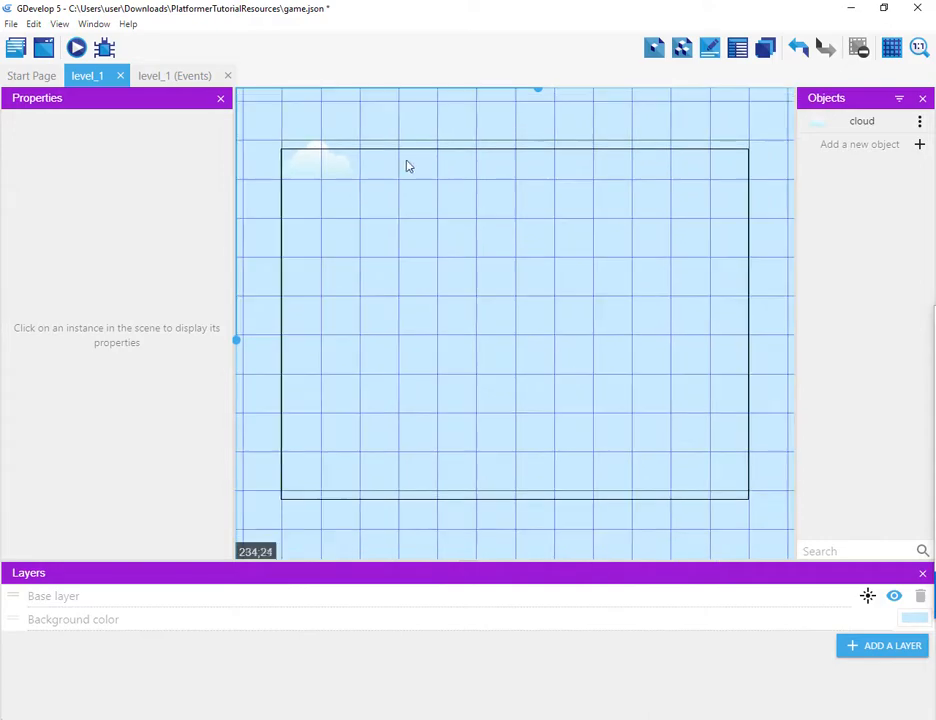
pyautogui.keyDown('ctrl'); pyautogui.scroll(1, 391, 181); pyautogui.keyUp('ctrl')
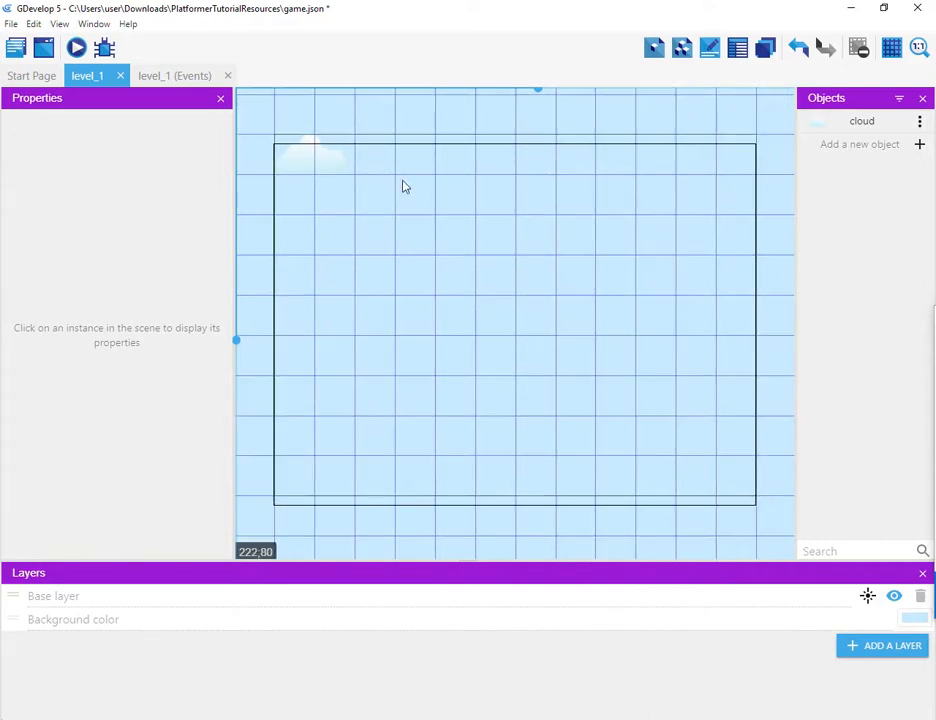
pyautogui.moveTo(383, 176)
pyautogui.mouseDown(button='middle')
pyautogui.moveTo(575, 330)
pyautogui.moveTo(501, 311)
pyautogui.moveTo(368, 232)
pyautogui.moveTo(566, 345)
pyautogui.moveTo(403, 240)
pyautogui.moveTo(366, 190)
pyautogui.moveTo(384, 187)
pyautogui.mouseUp(button='middle')
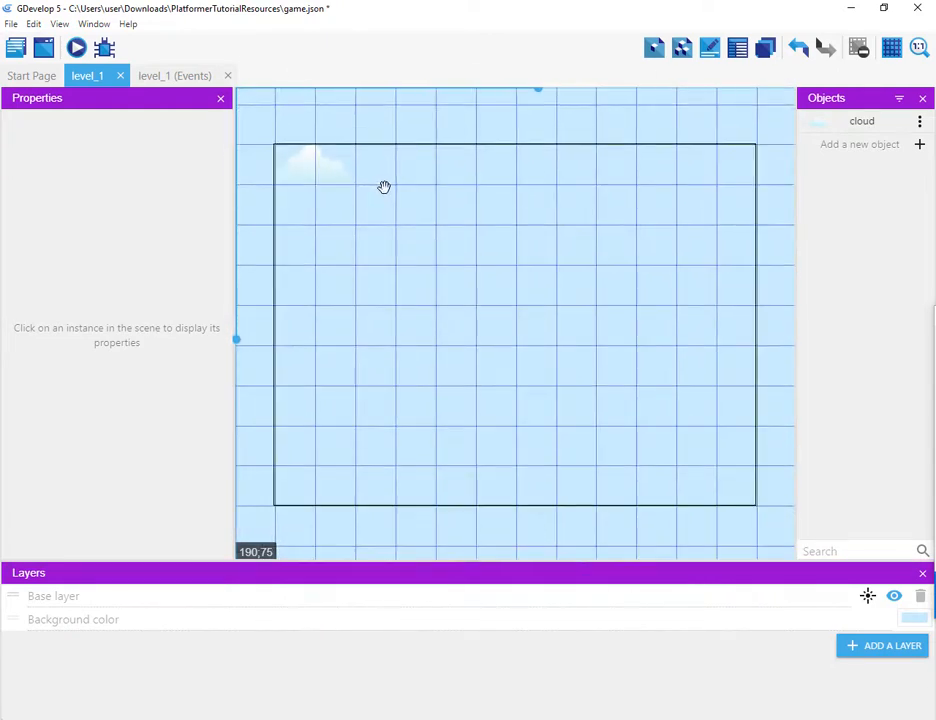
pyautogui.scroll(2, 386, 193)
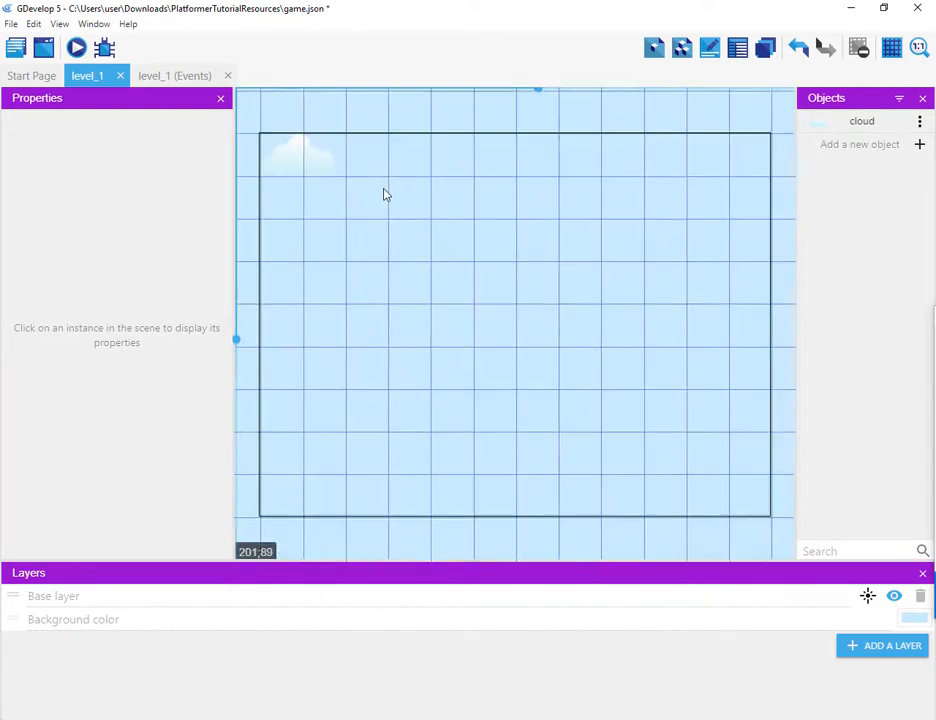
pyautogui.scroll(-1, 386, 194)
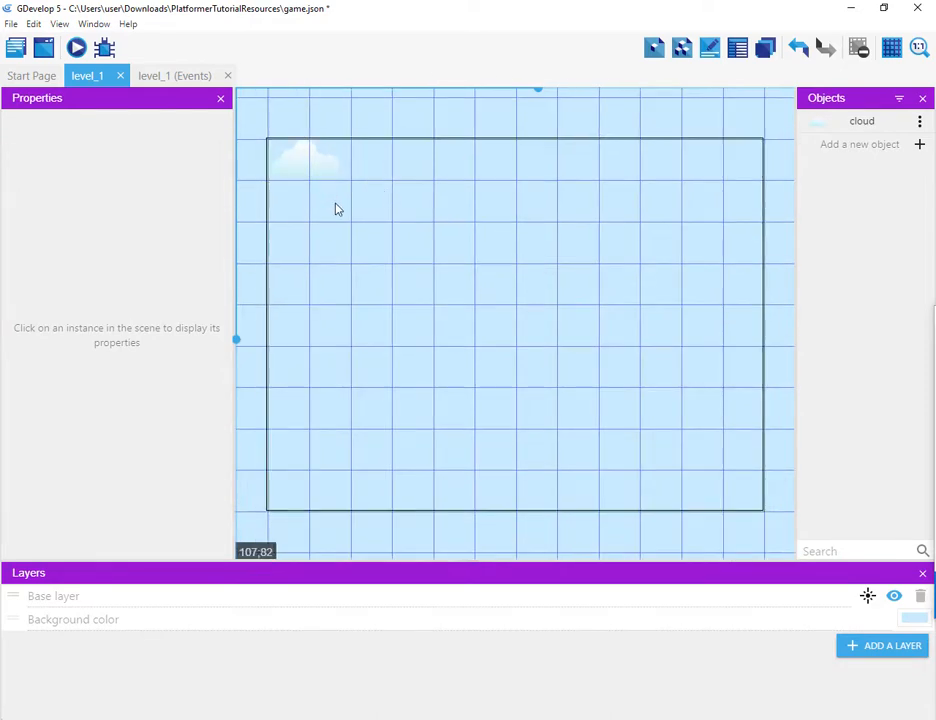
pyautogui.click(301, 161)
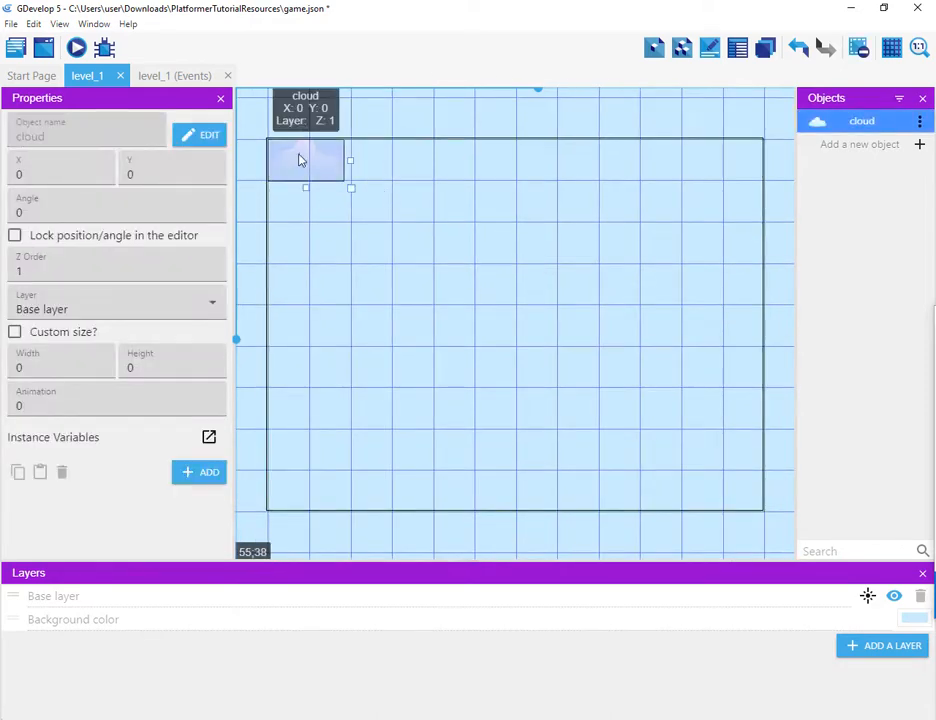
pyautogui.click(389, 168)
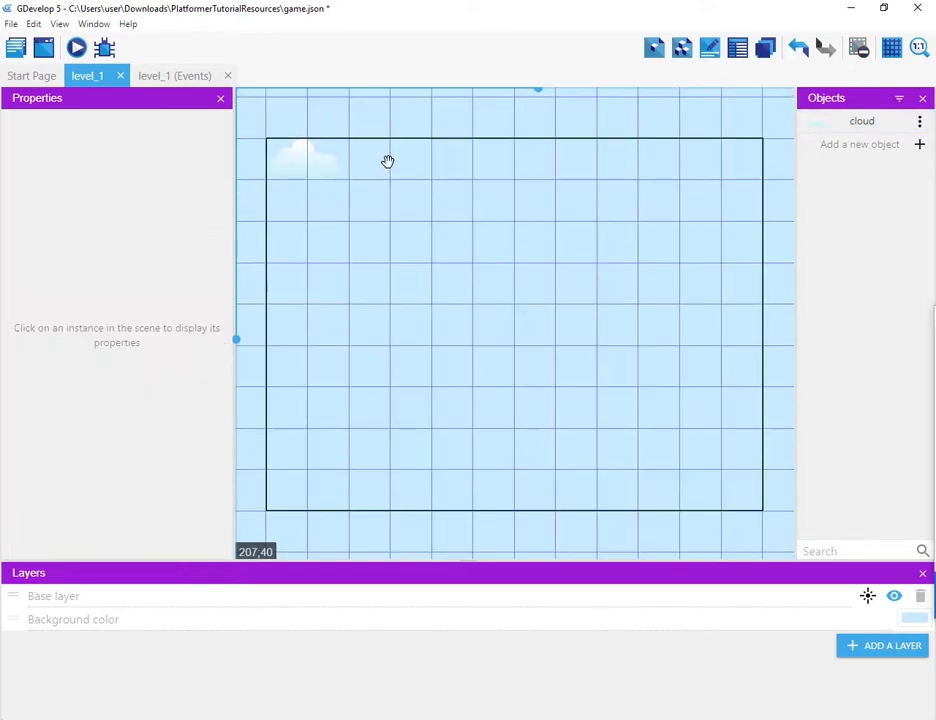
pyautogui.click(313, 169)
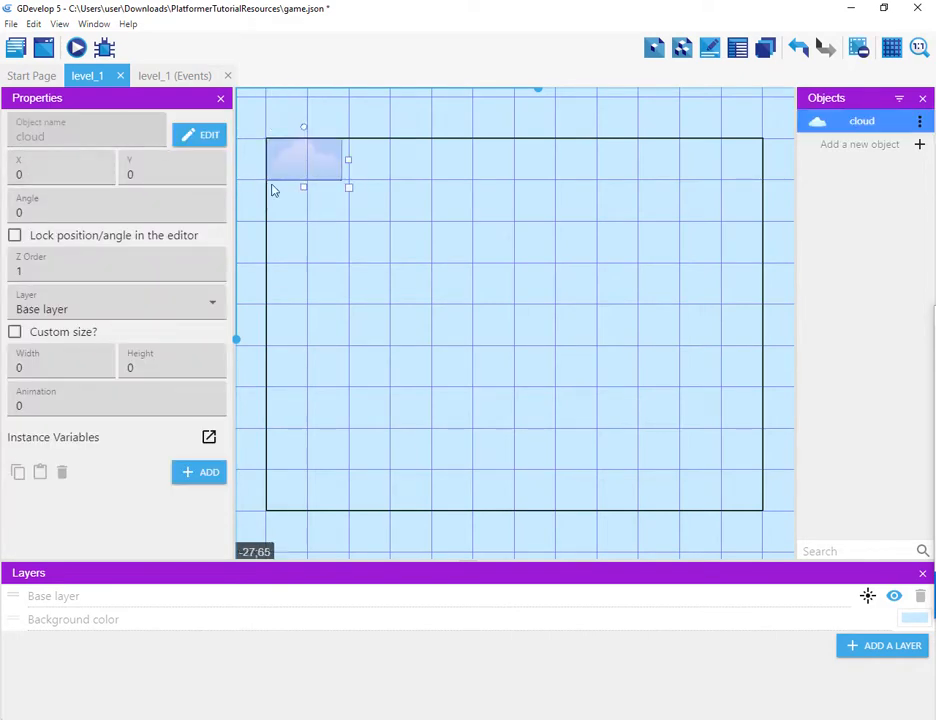
# Step: Place two more cloud instances into the scene, positioned at X 280, Y 140 and X 700, Y 70
pyautogui.moveTo(823, 124); pyautogui.dragTo(463, 220)
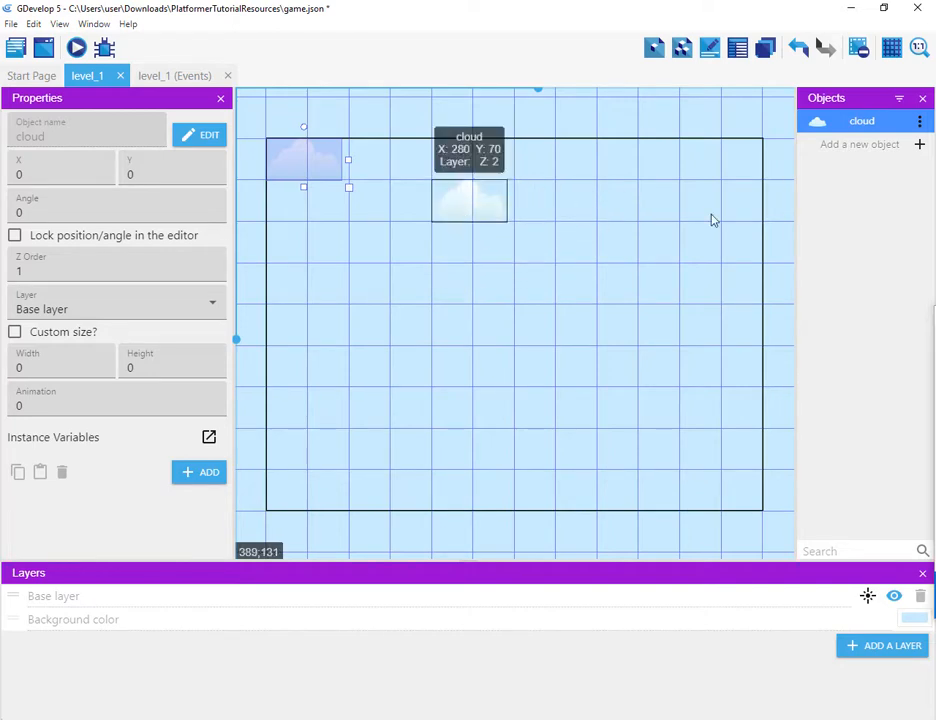
pyautogui.moveTo(828, 122); pyautogui.dragTo(687, 236)
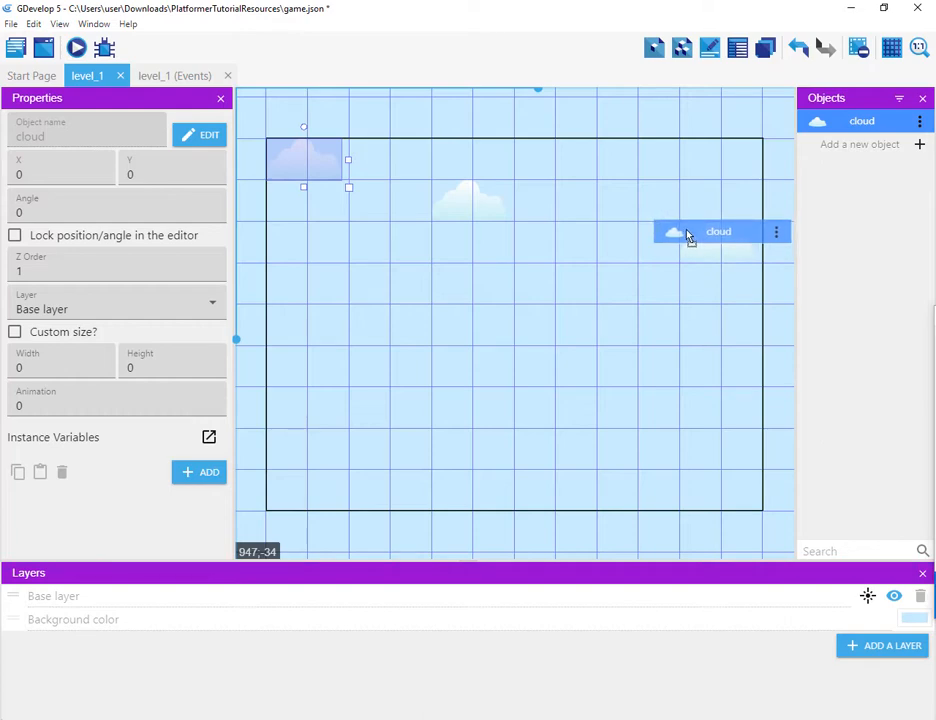
pyautogui.moveTo(687, 236); pyautogui.dragTo(688, 237)
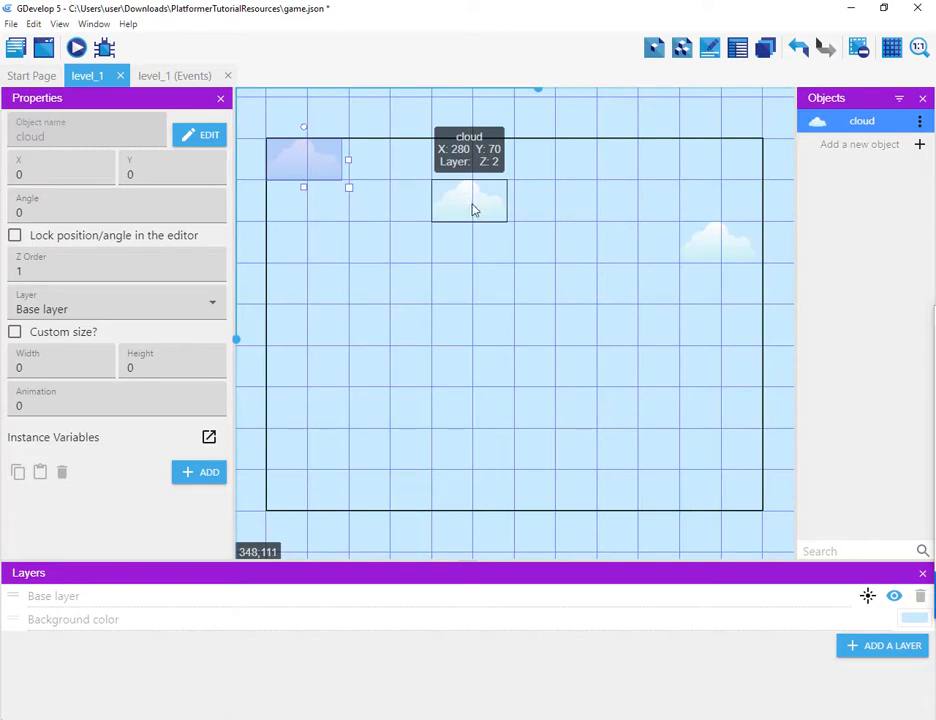
pyautogui.moveTo(470, 204); pyautogui.dragTo(476, 261)
pyautogui.moveTo(702, 238); pyautogui.dragTo(717, 208)
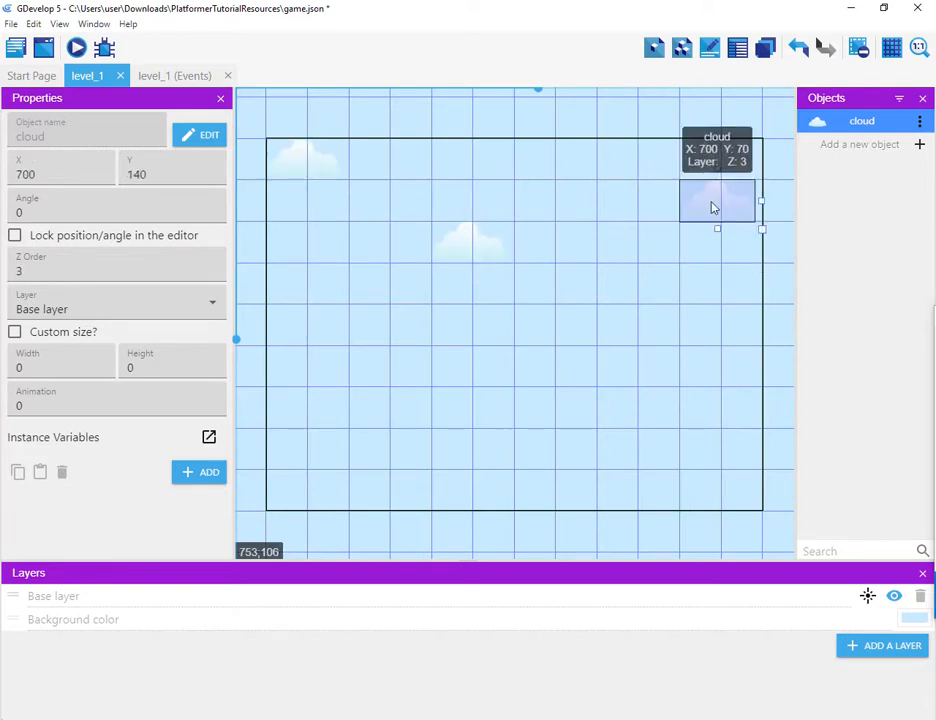
# Step: Review the cloud object's animations and set the cloud instance at X 280, Y 140 to use animation 1
pyautogui.doubleClick(479, 240)
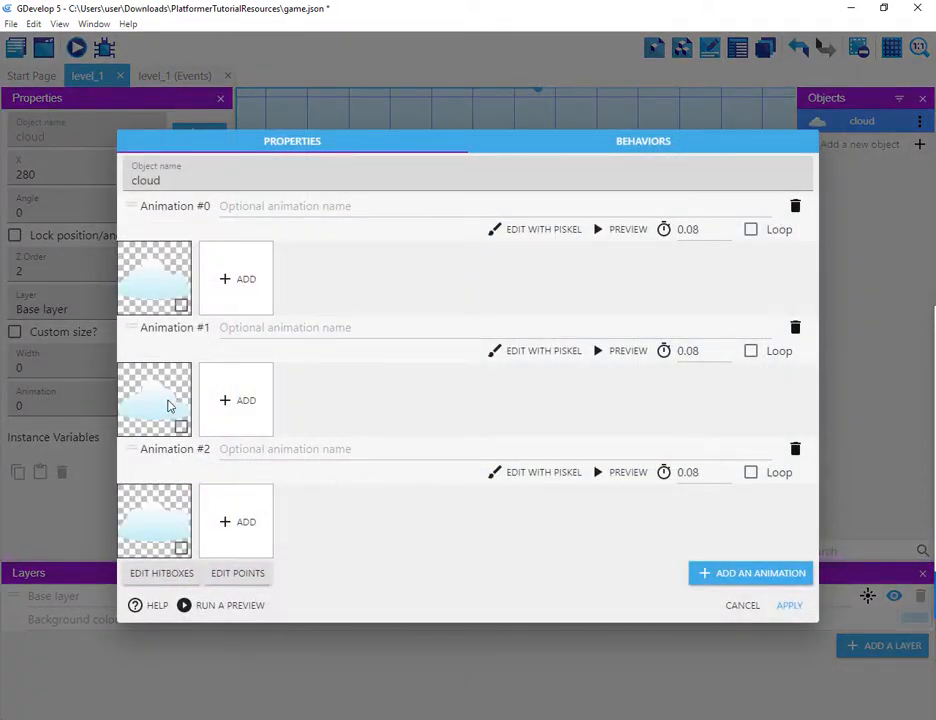
pyautogui.click(742, 605)
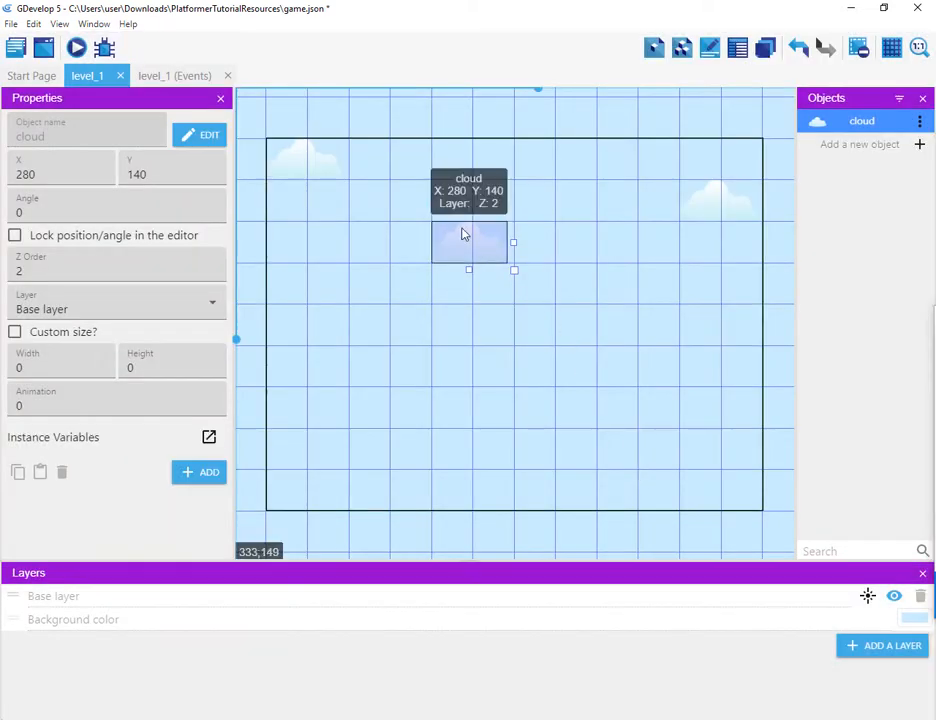
pyautogui.rightClick(462, 230)
pyautogui.click(34, 405)
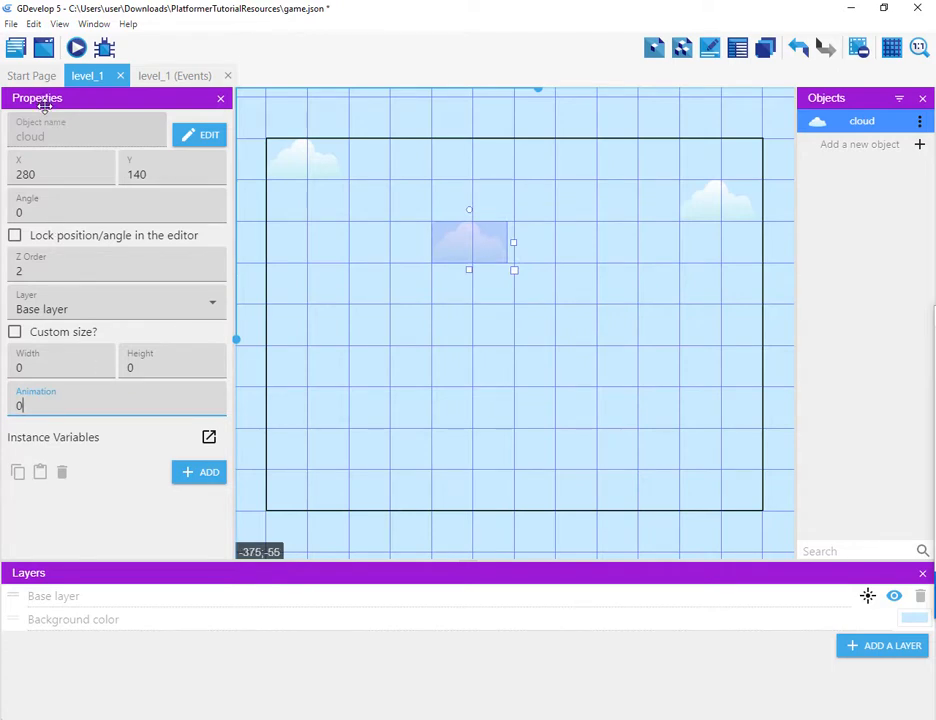
pyautogui.press('BackSpace')
pyautogui.write('1')
# Step: Set the cloud instance at X 700, Y 70 to use animation 2
pyautogui.click(562, 186)
pyautogui.click(710, 211)
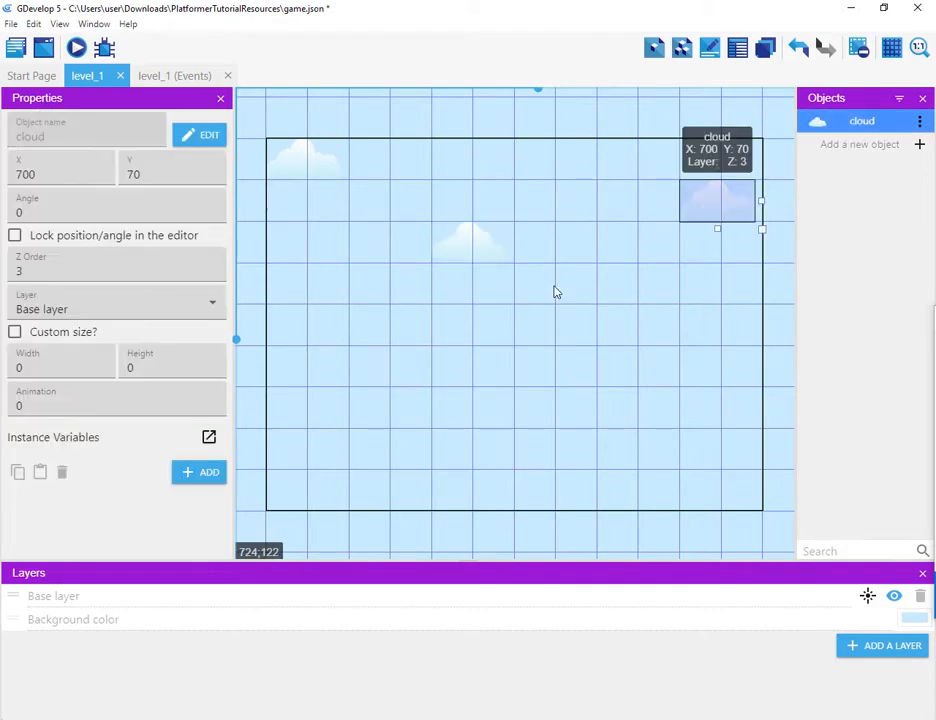
pyautogui.doubleClick(10, 405)
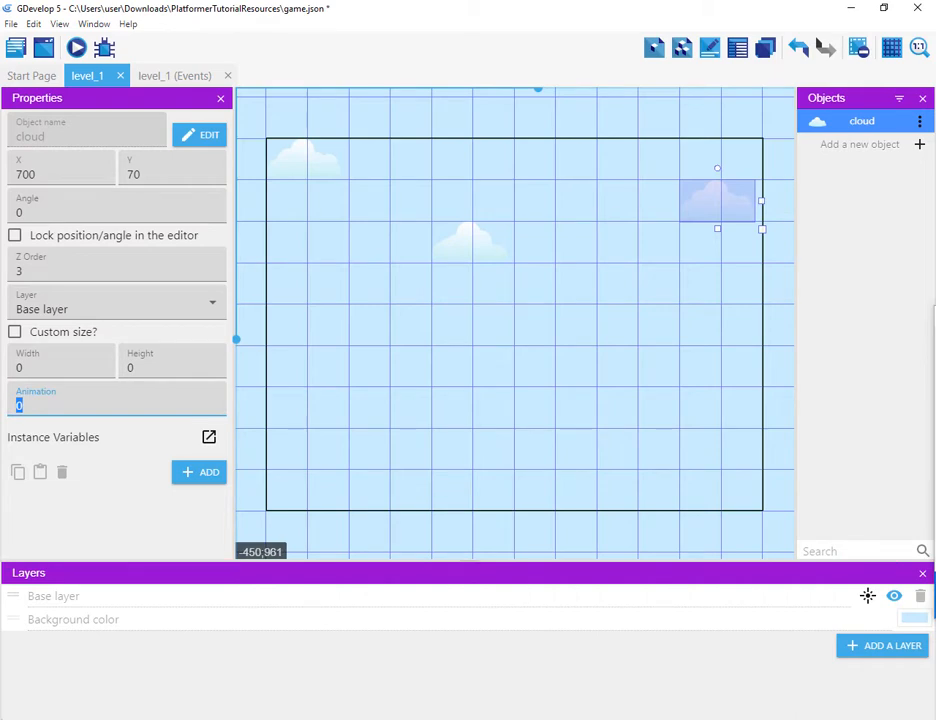
pyautogui.write('2')
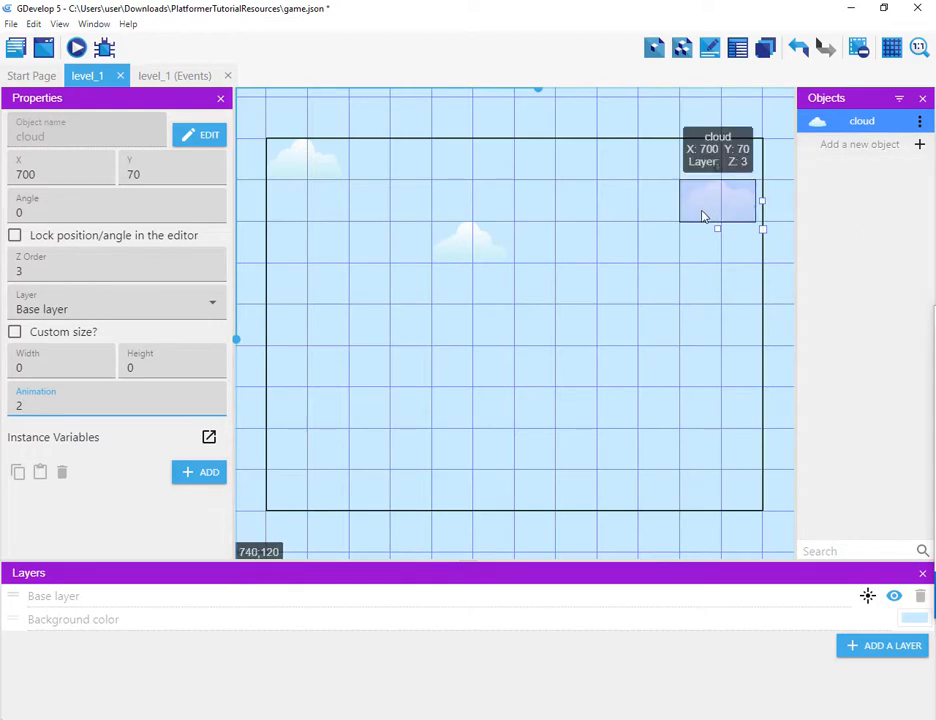
# Step: Add two more cloud instances beyond the scene's right edge and set the upper one at X 1260, Y 0 to animation 1
pyautogui.scroll(-5, 702, 215)
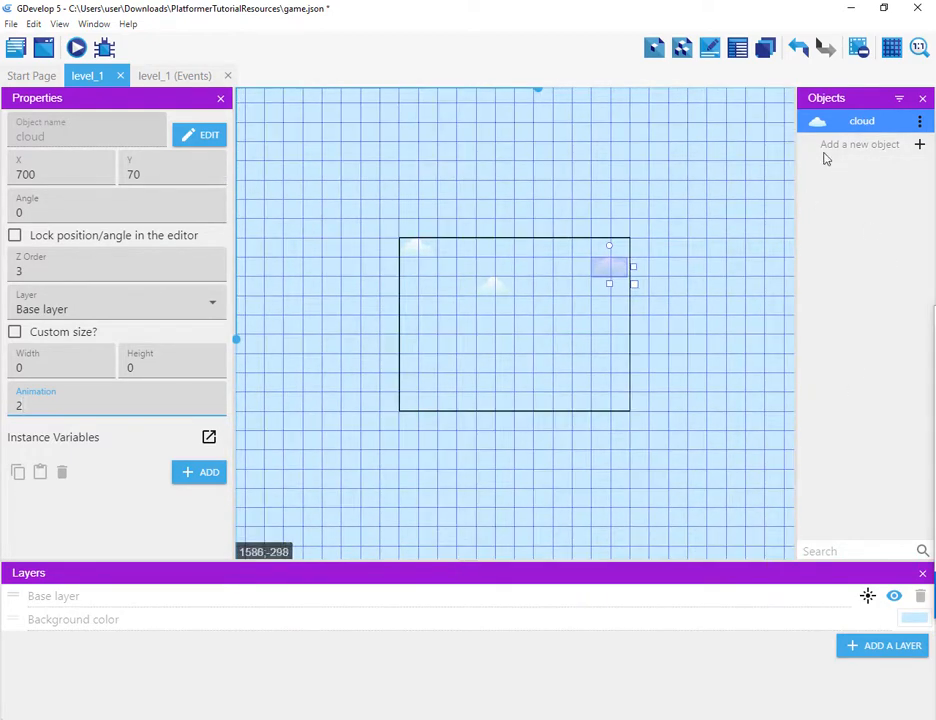
pyautogui.moveTo(829, 123); pyautogui.dragTo(687, 292)
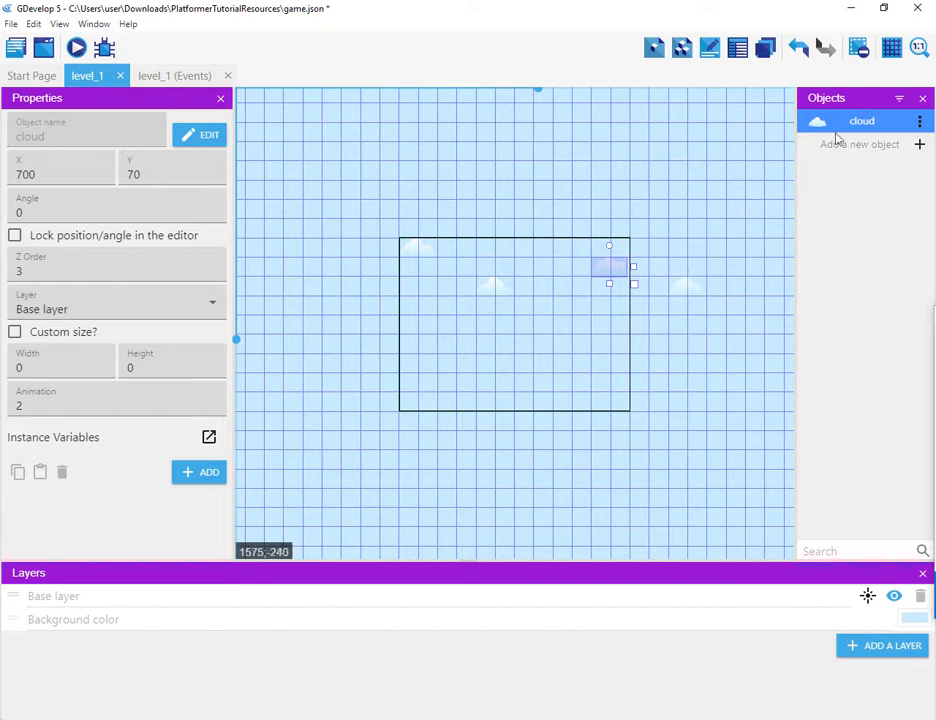
pyautogui.moveTo(836, 128); pyautogui.dragTo(762, 258)
pyautogui.click(765, 251)
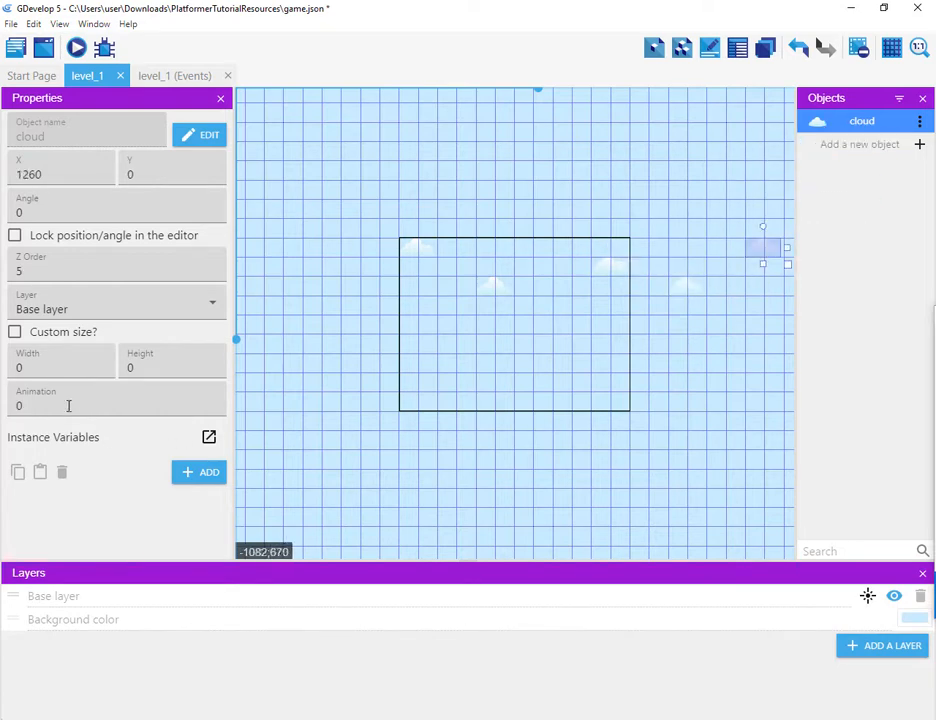
pyautogui.moveTo(69, 407); pyautogui.dragTo(3, 408)
pyautogui.write('1')
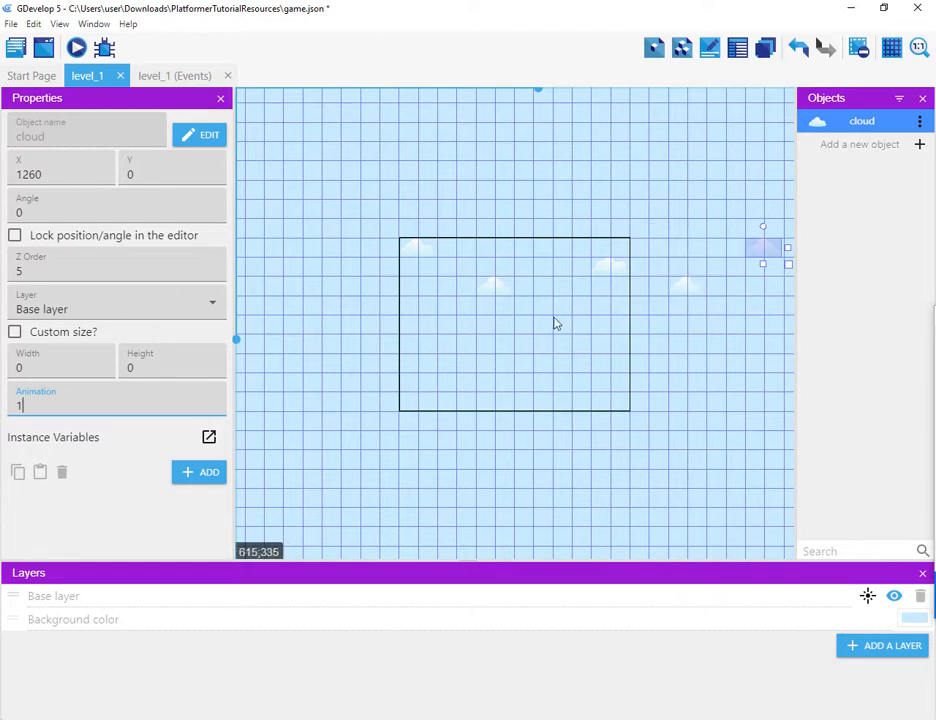
# Step: Reposition the clouds to X 350, Y 140; X 910, Y 140; and X 1190, Y 0
pyautogui.moveTo(508, 293); pyautogui.dragTo(533, 297)
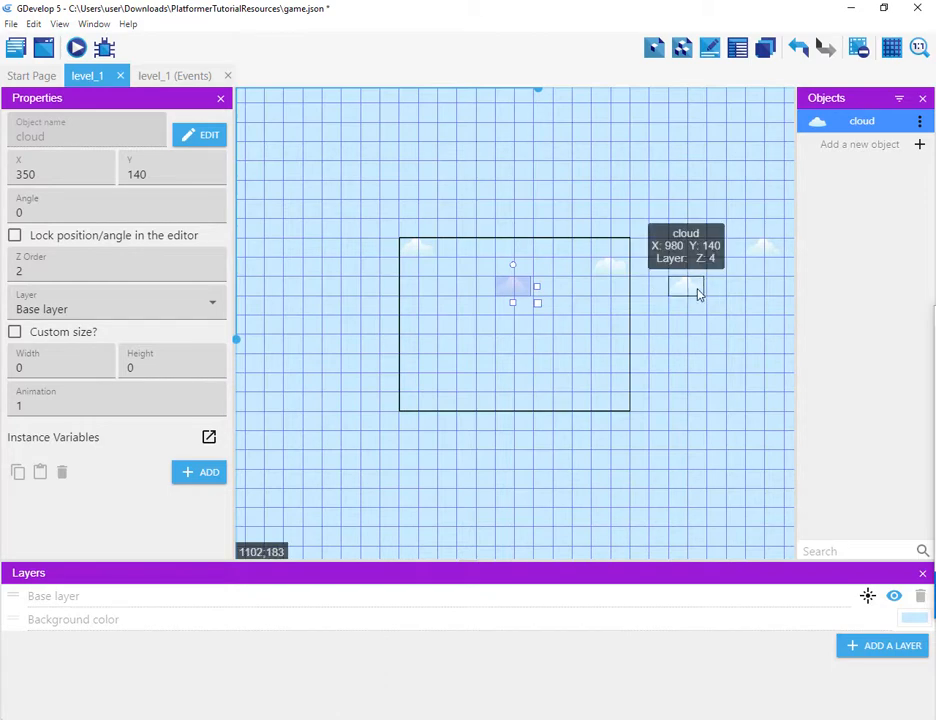
pyautogui.moveTo(679, 294); pyautogui.dragTo(658, 295)
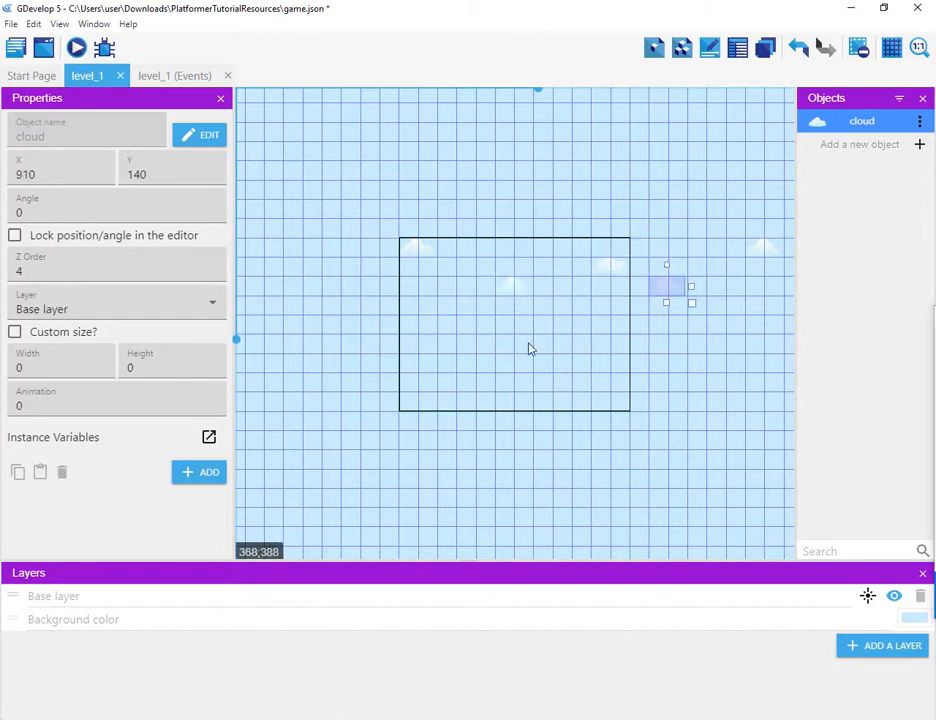
pyautogui.moveTo(763, 249); pyautogui.dragTo(743, 255)
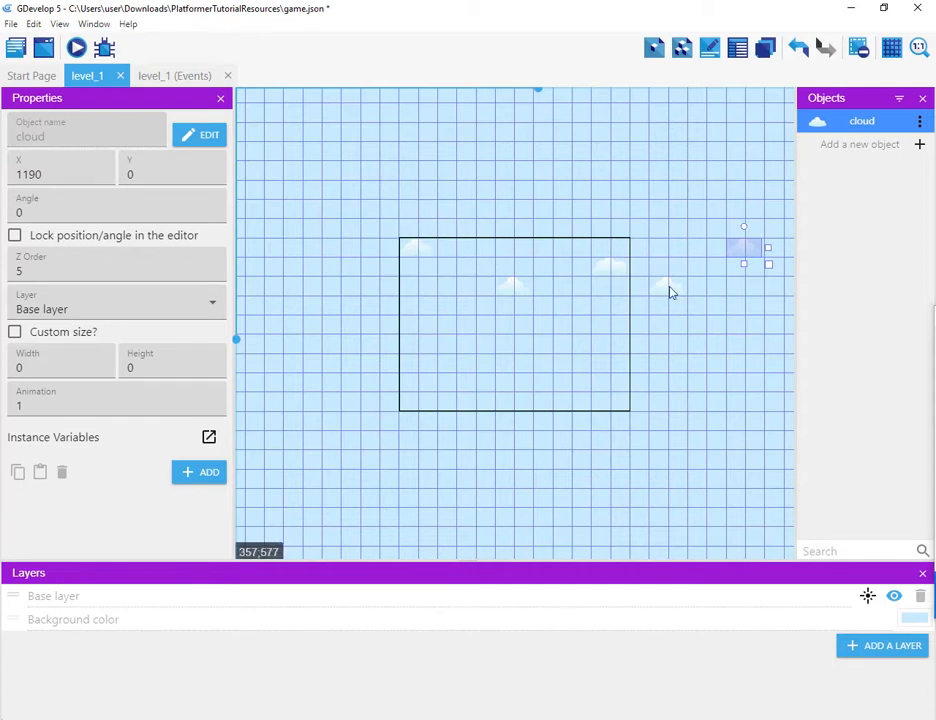
# Step: Add a new Sprite object named restart
pyautogui.click(919, 145)
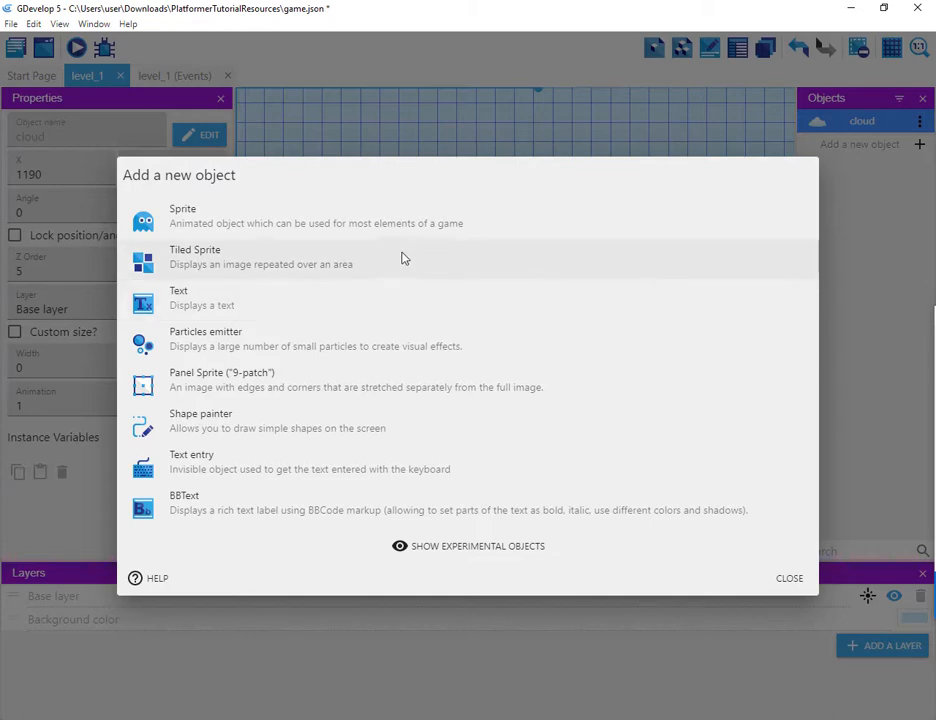
pyautogui.click(359, 222)
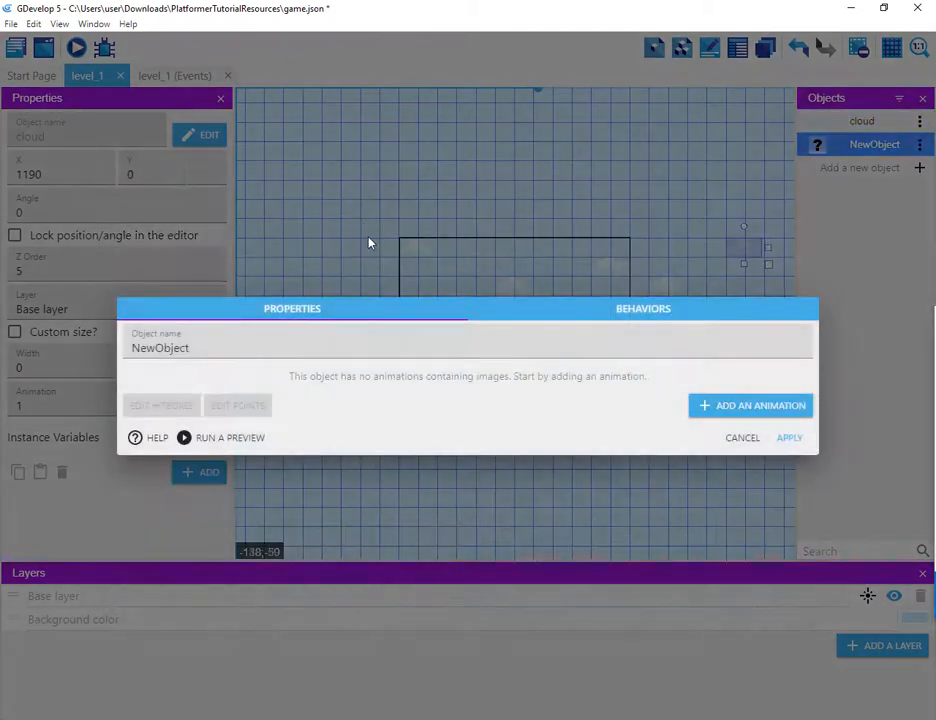
pyautogui.doubleClick(261, 351)
pyautogui.write('re')
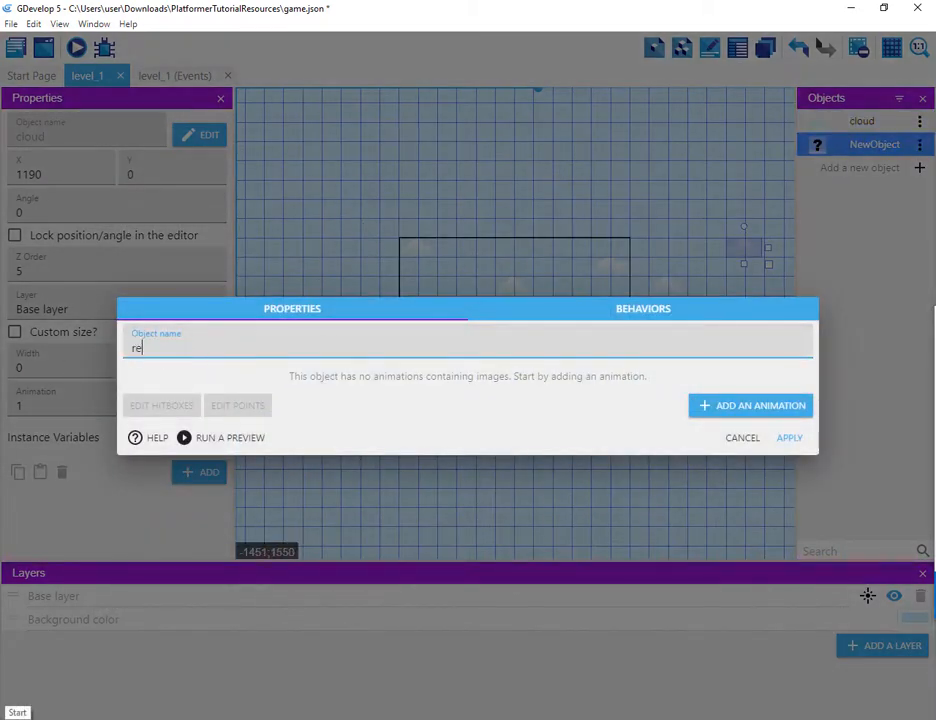
pyautogui.write('start')
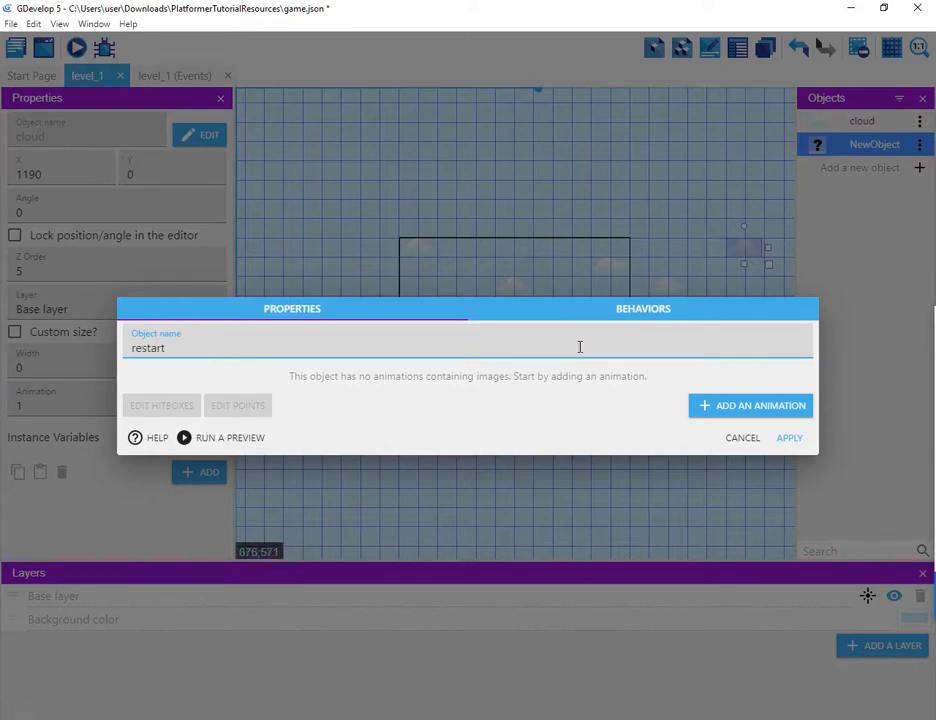
pyautogui.click(784, 440)
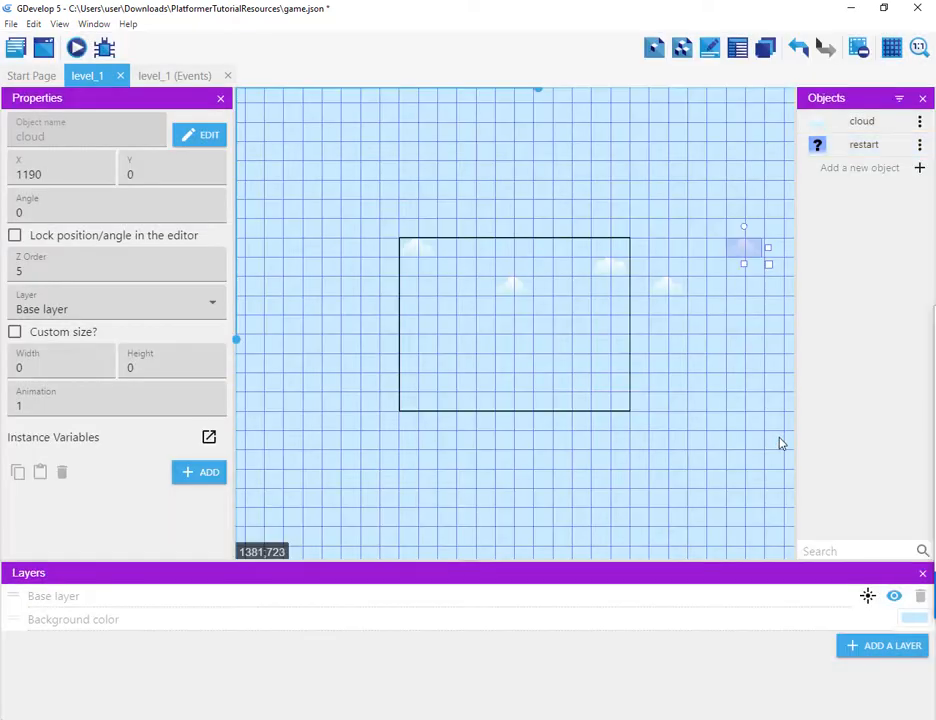
pyautogui.click(919, 145)
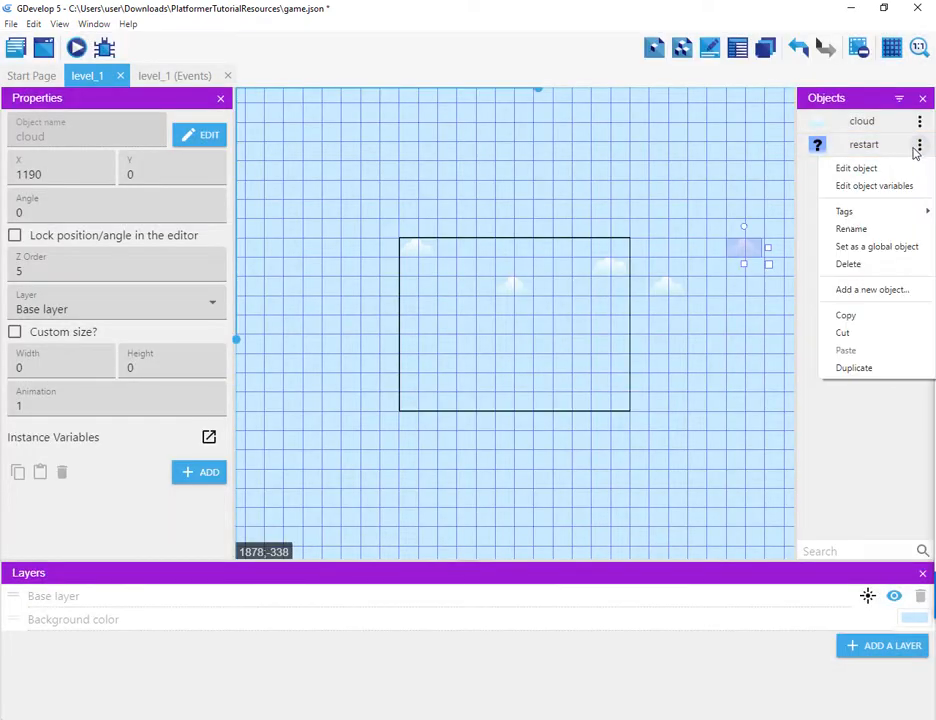
pyautogui.click(856, 168)
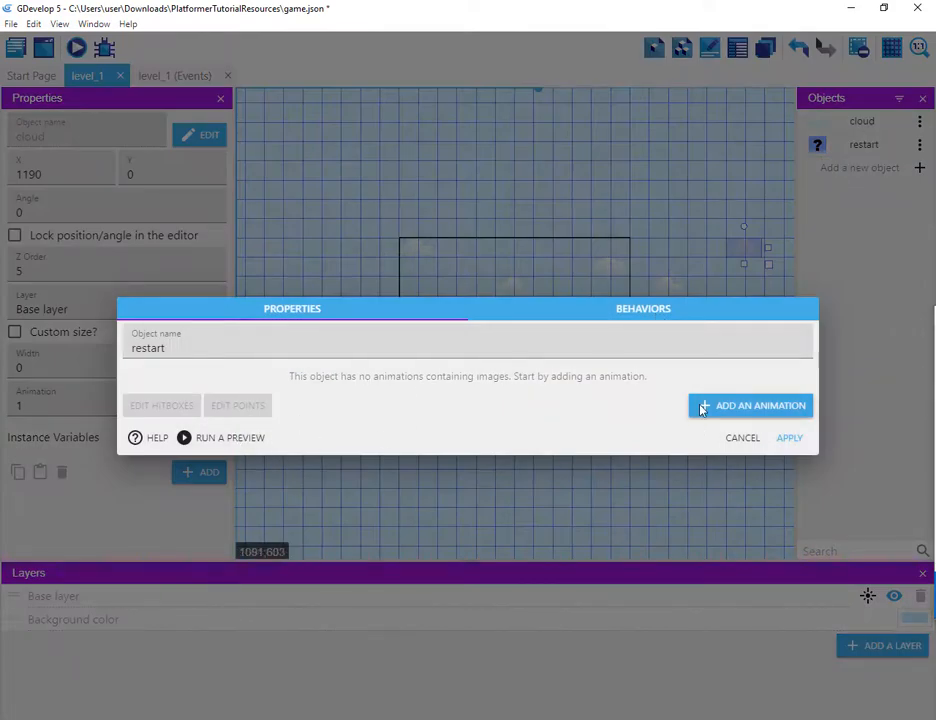
pyautogui.click(740, 439)
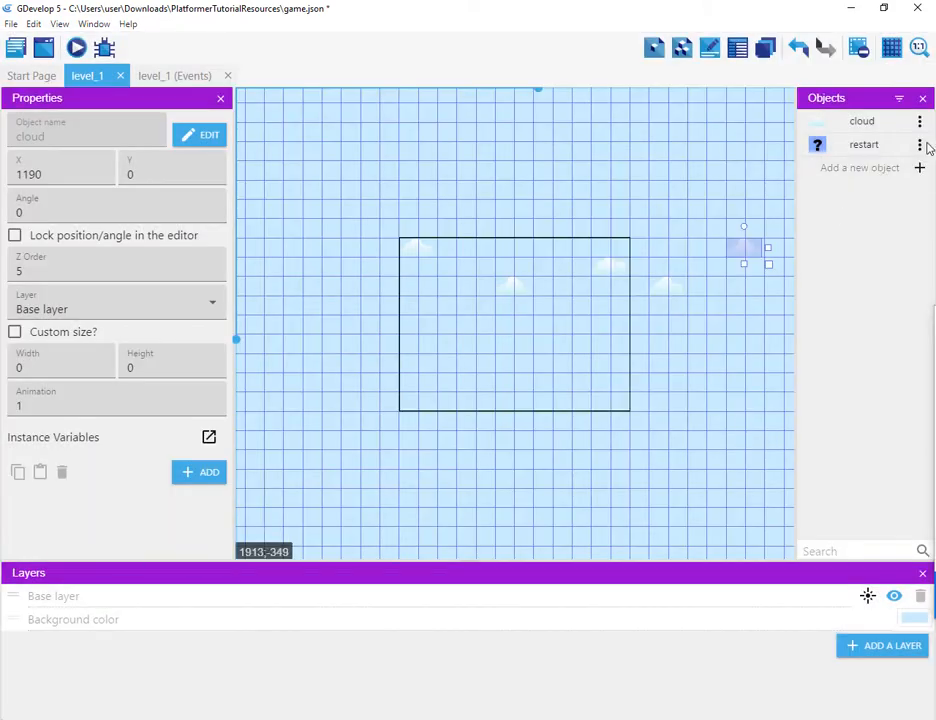
# Step: Delete the restart object, including all its references in groups and events
pyautogui.click(920, 145)
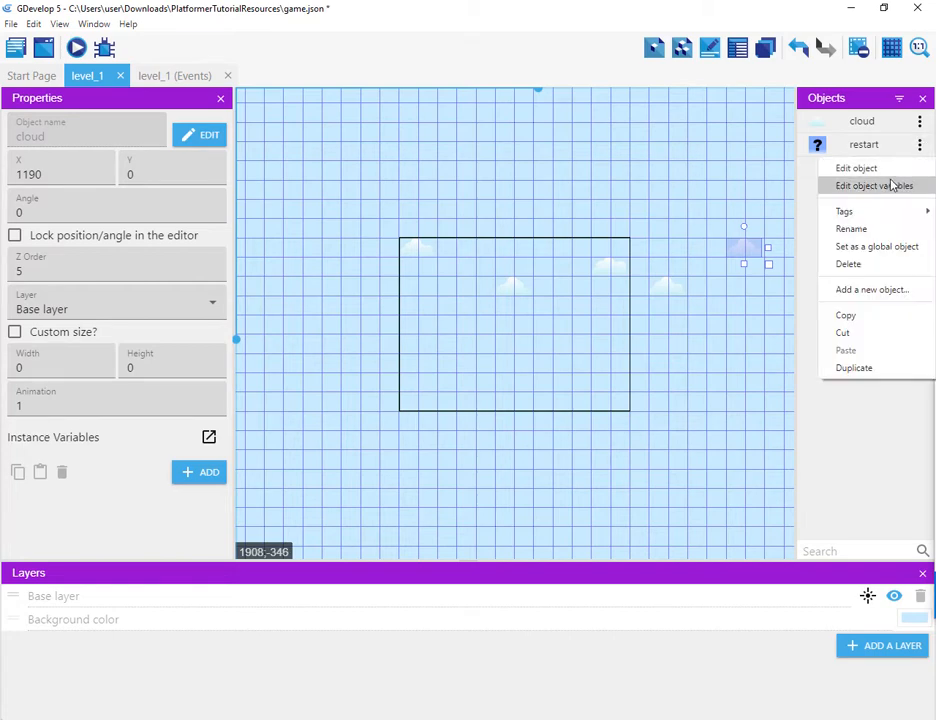
pyautogui.click(846, 265)
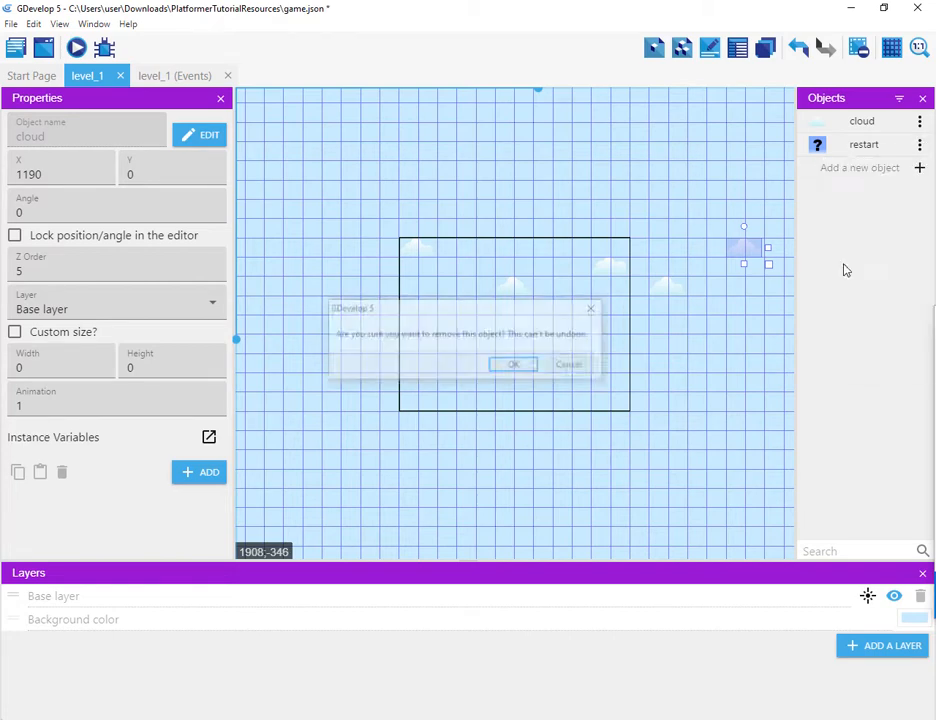
pyautogui.click(527, 371)
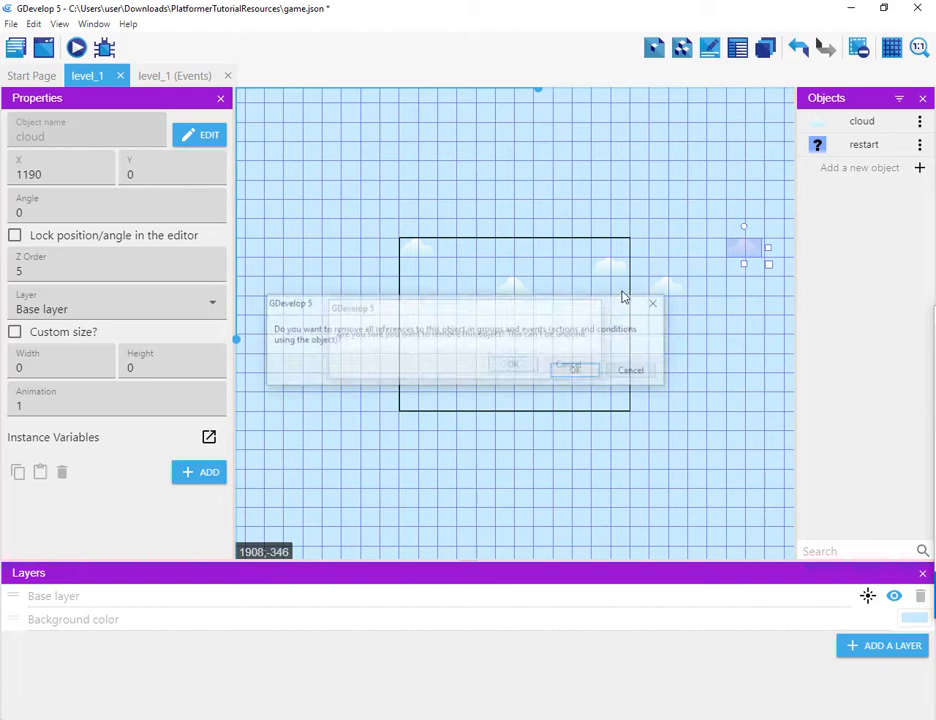
pyautogui.click(584, 378)
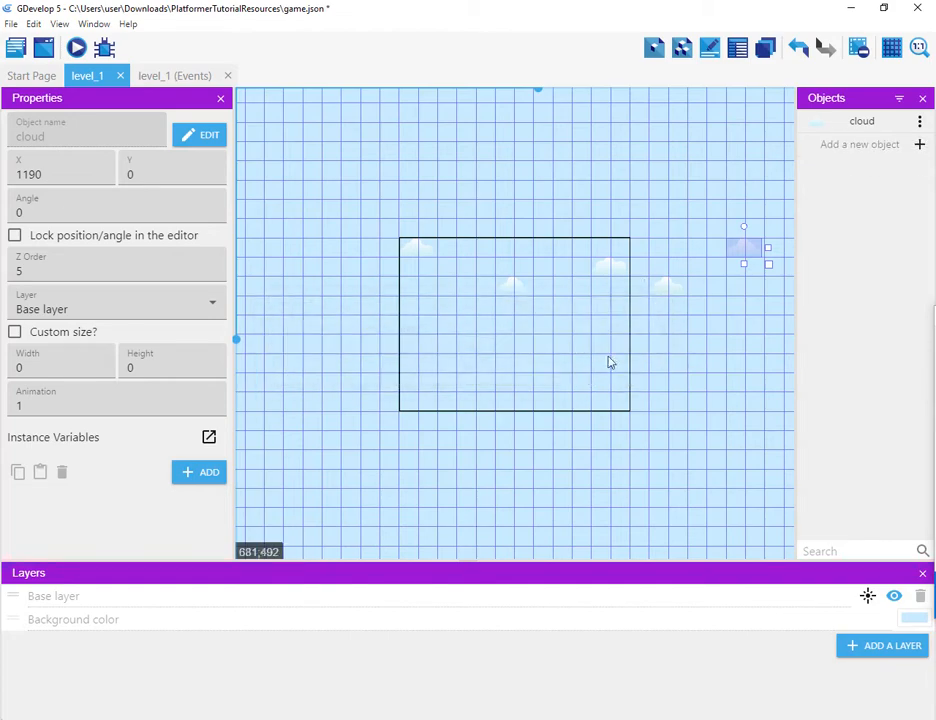
# Step: Add a new Tiled Sprite object named restart
pyautogui.click(920, 145)
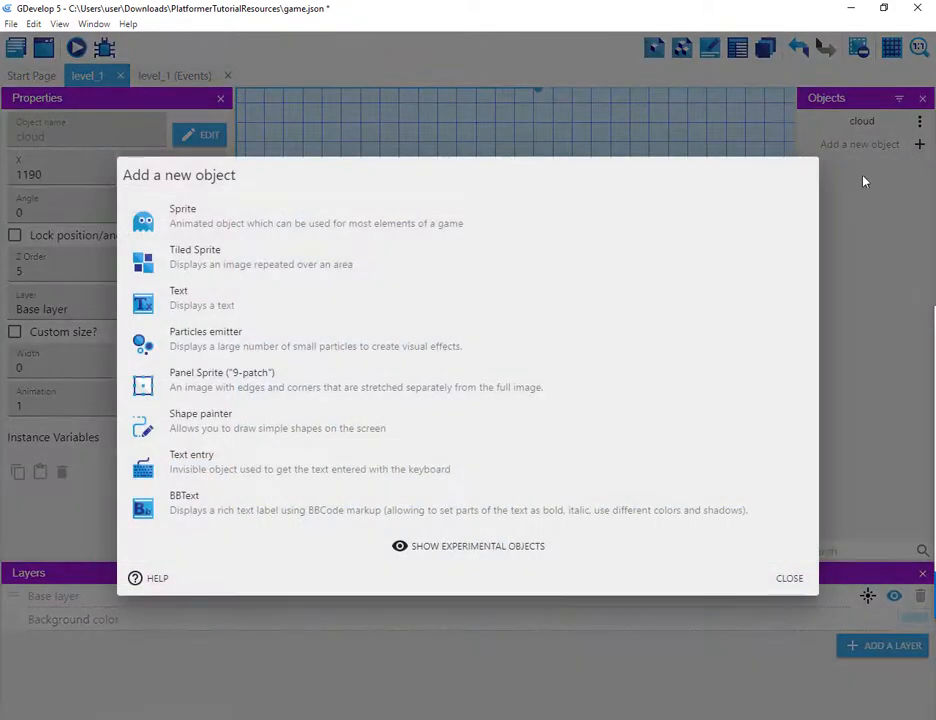
pyautogui.click(237, 264)
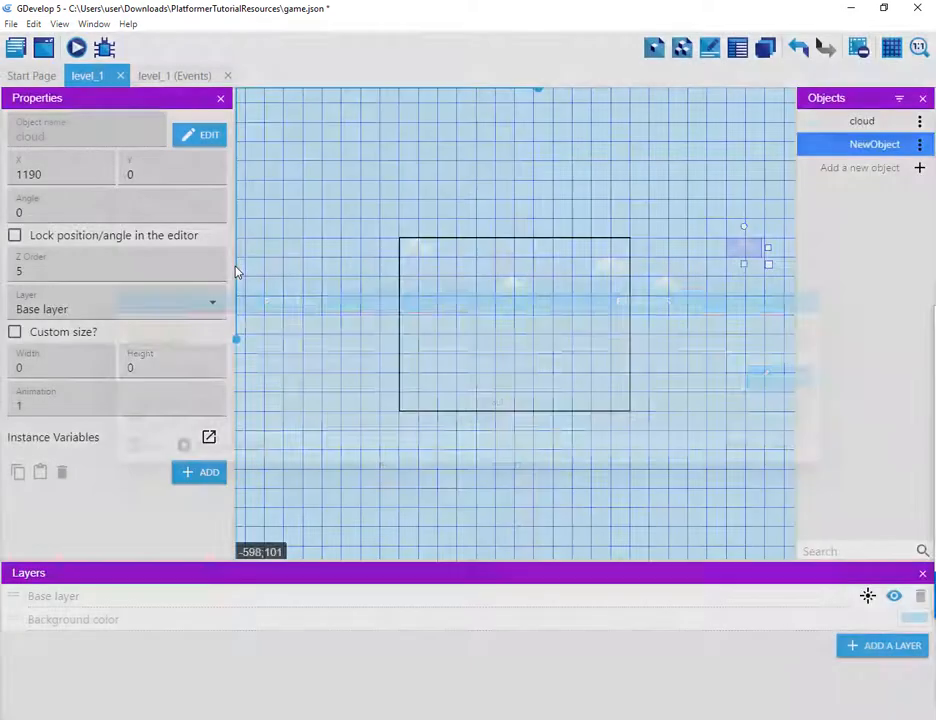
pyautogui.doubleClick(230, 340)
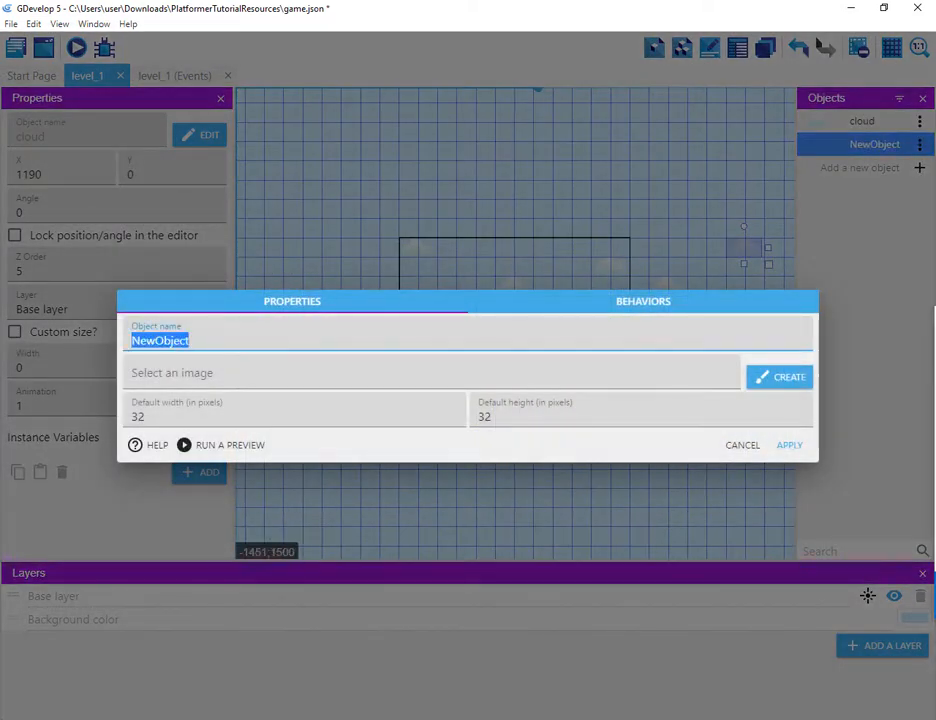
pyautogui.write('restart')
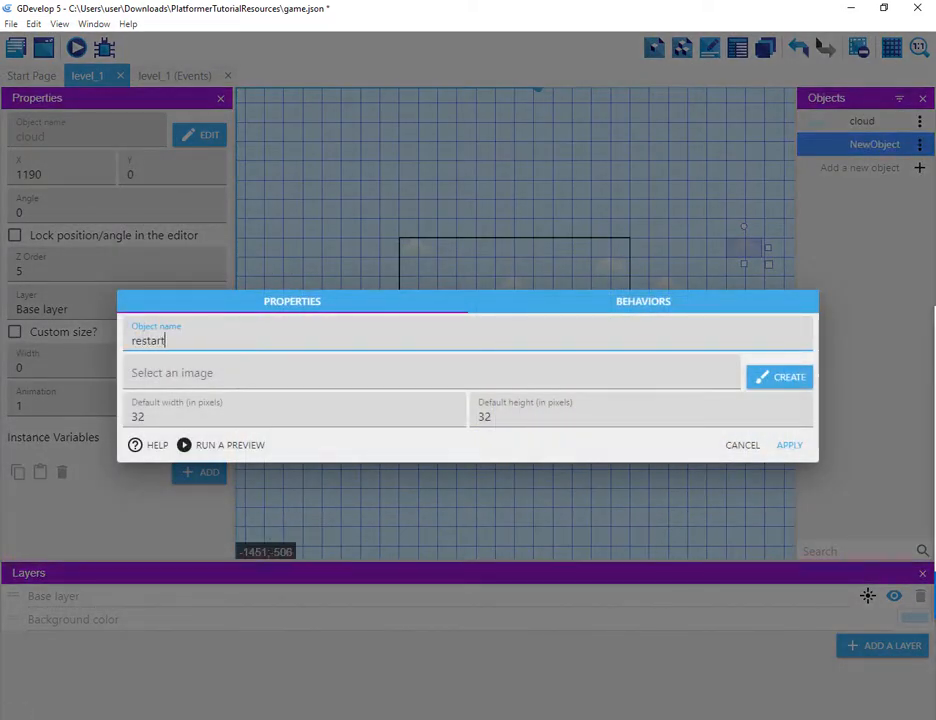
# Step: Choose restart.png from the tutorial resources folder as the restart object's image
pyautogui.click(250, 376)
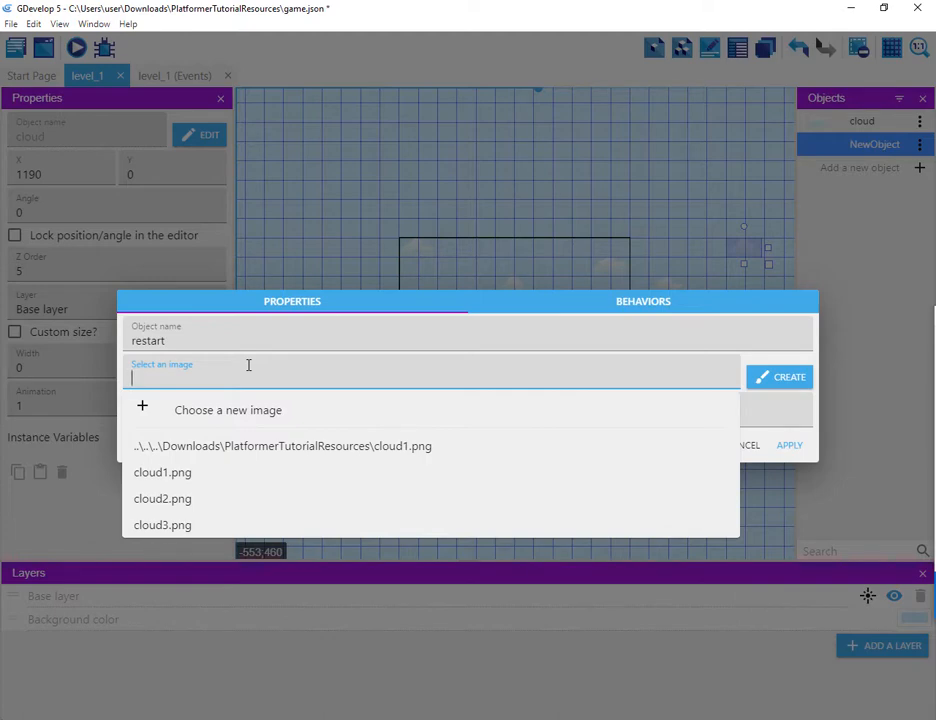
pyautogui.write('re')
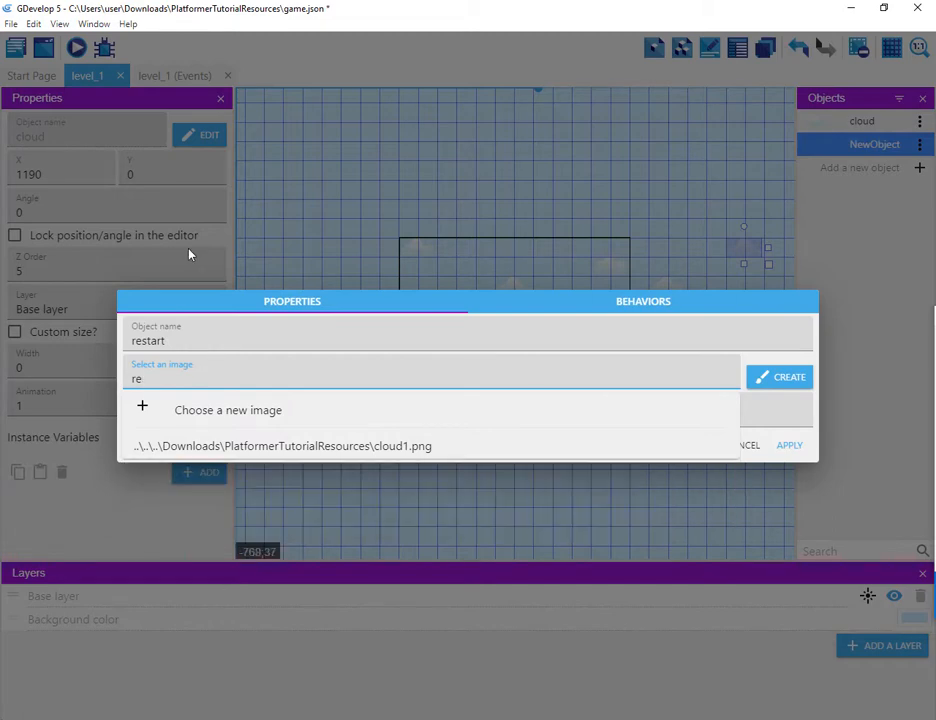
pyautogui.press('BackSpace')
pyautogui.press('BackSpace')
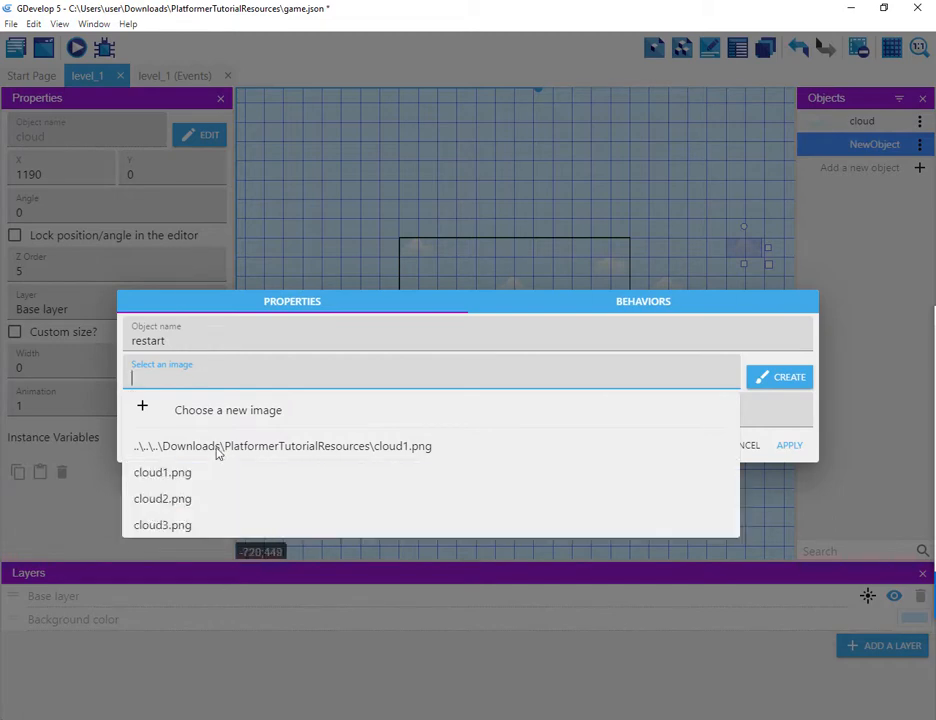
pyautogui.click(183, 412)
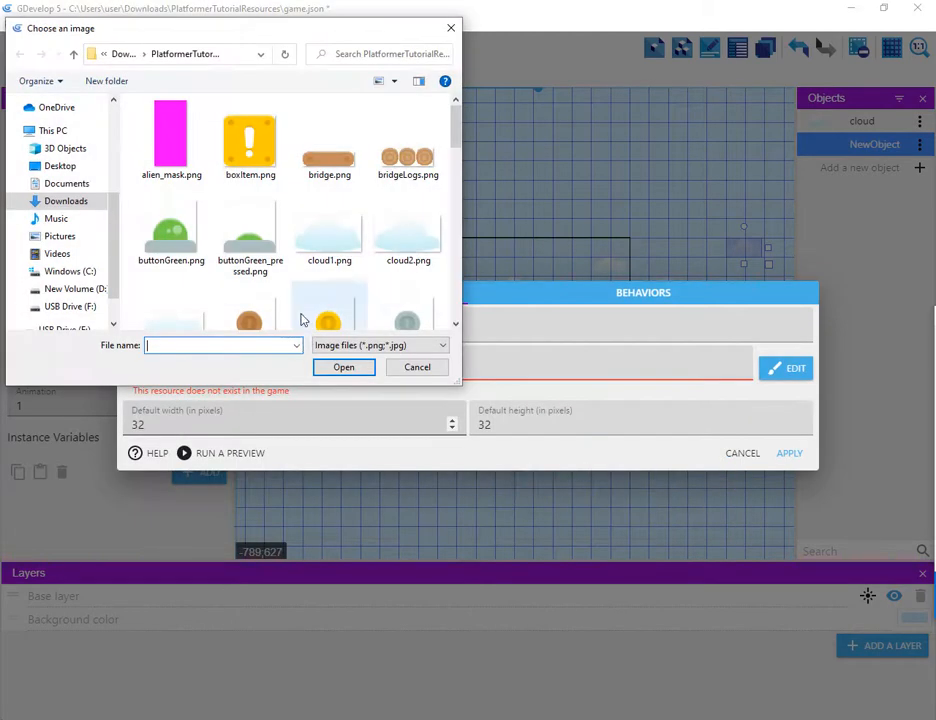
pyautogui.click(313, 243)
pyautogui.press('r')
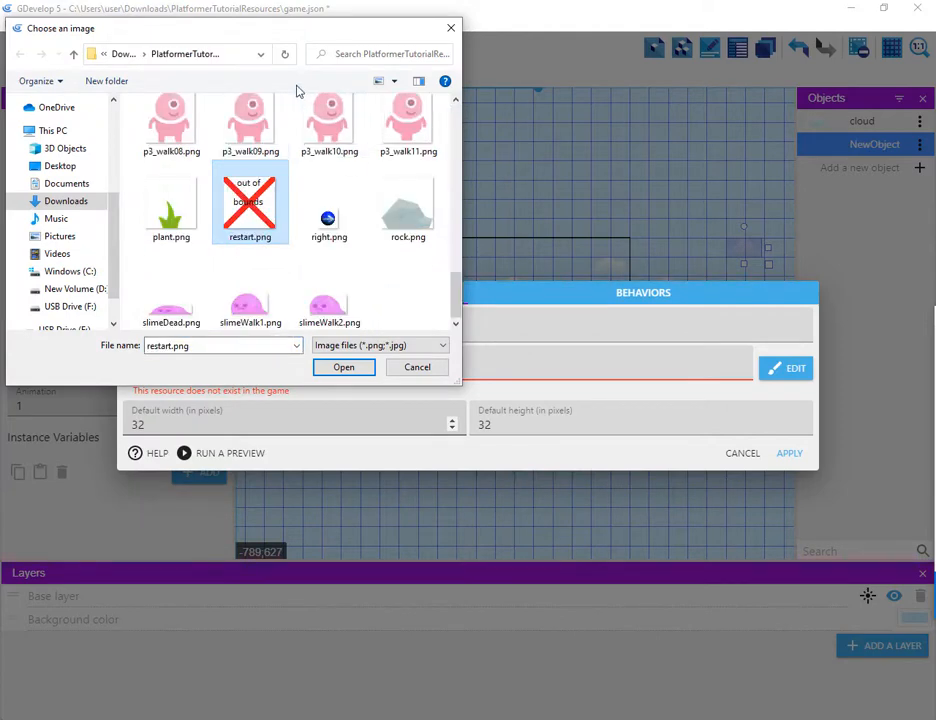
pyautogui.press('Return')
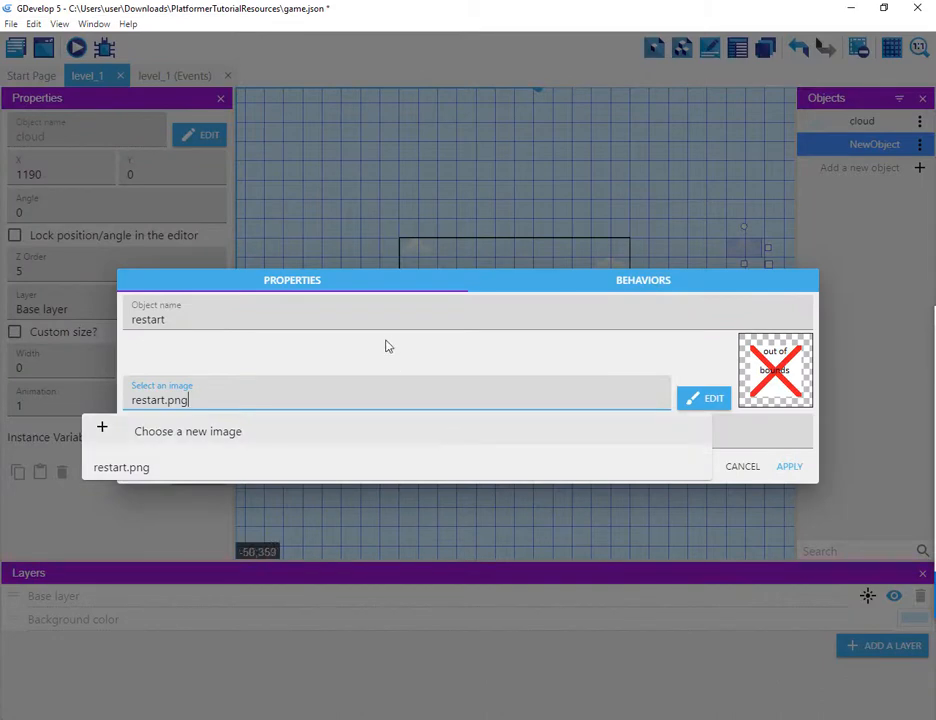
# Step: Set the restart object's default width and height to 70 pixels and apply
pyautogui.click(389, 346)
pyautogui.moveTo(272, 437); pyautogui.dragTo(43, 710)
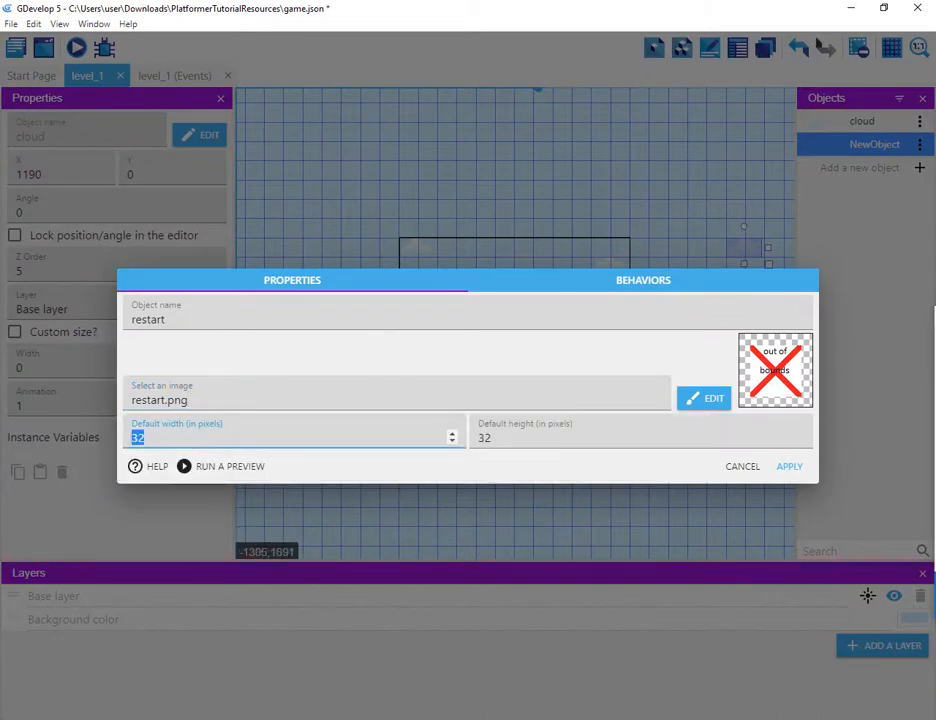
pyautogui.write('70')
pyautogui.press('Tab')
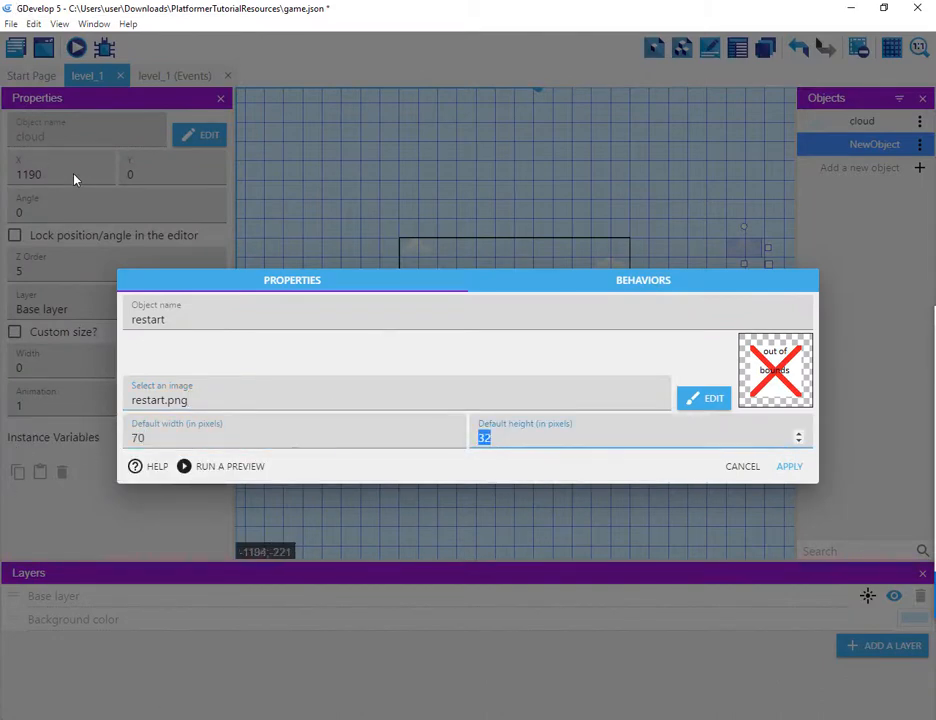
pyautogui.write('70')
pyautogui.click(789, 469)
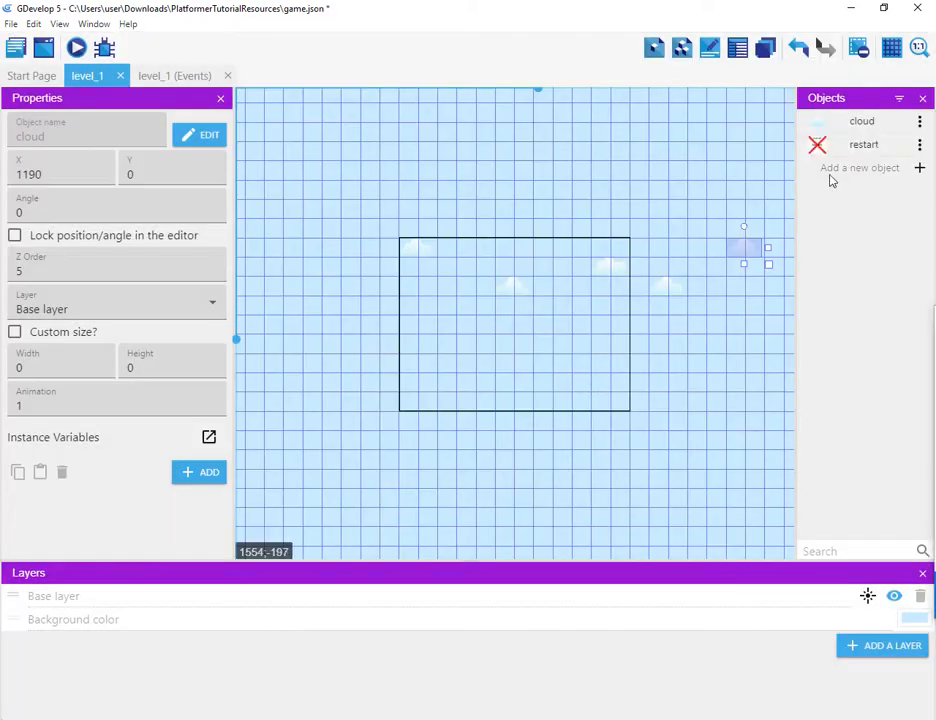
# Step: Place a restart instance at X 0, Y 630 below the scene and stretch it to width 1540
pyautogui.moveTo(818, 147); pyautogui.dragTo(645, 431)
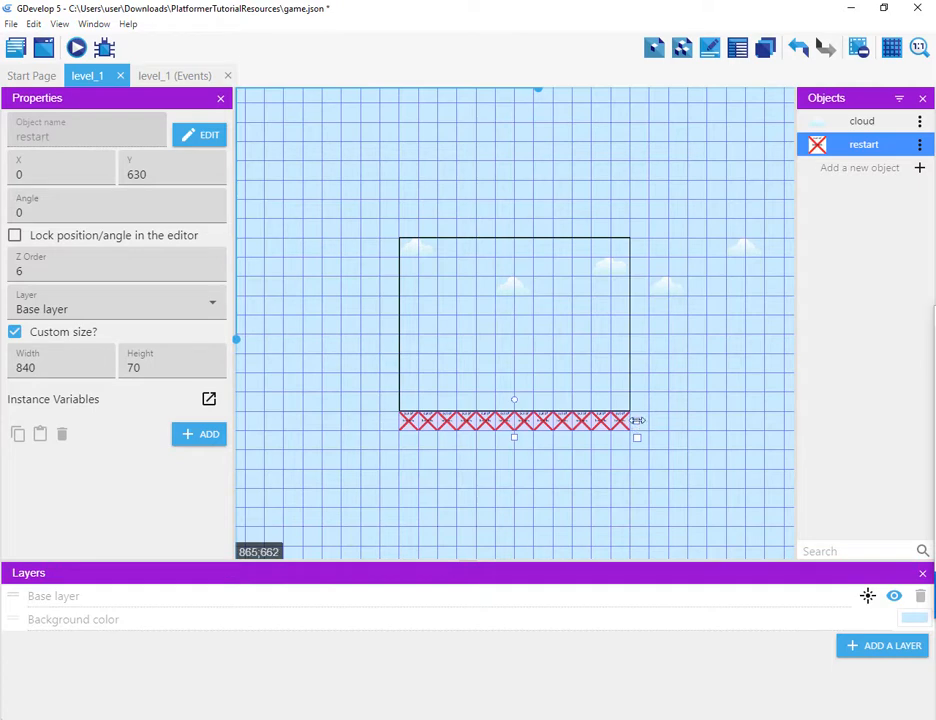
pyautogui.moveTo(636, 421); pyautogui.dragTo(829, 434)
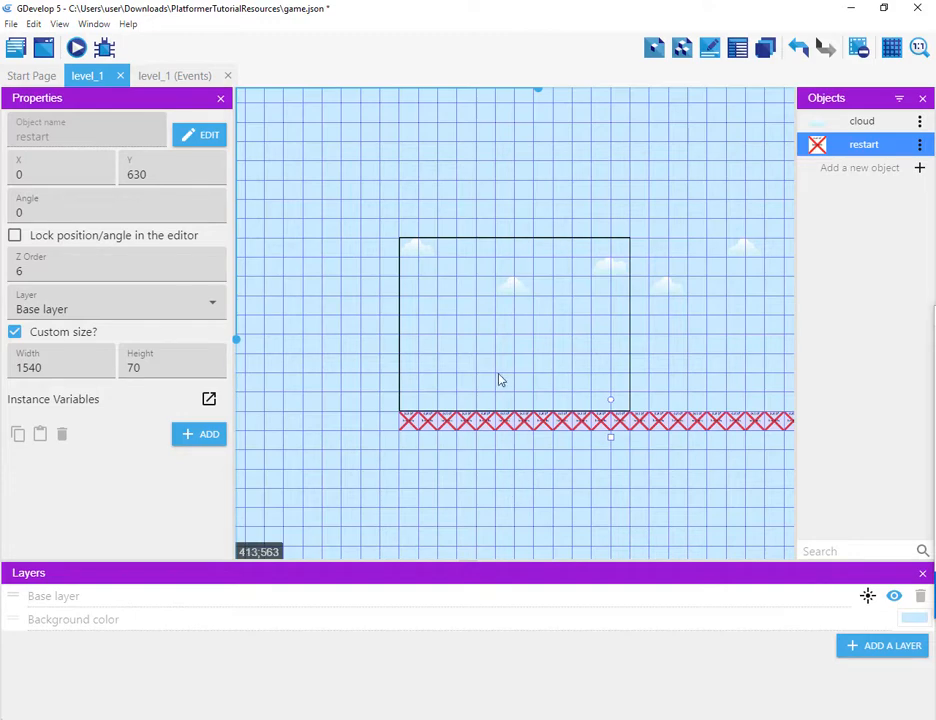
# Step: Add a new Tiled Sprite object named water
pyautogui.click(920, 168)
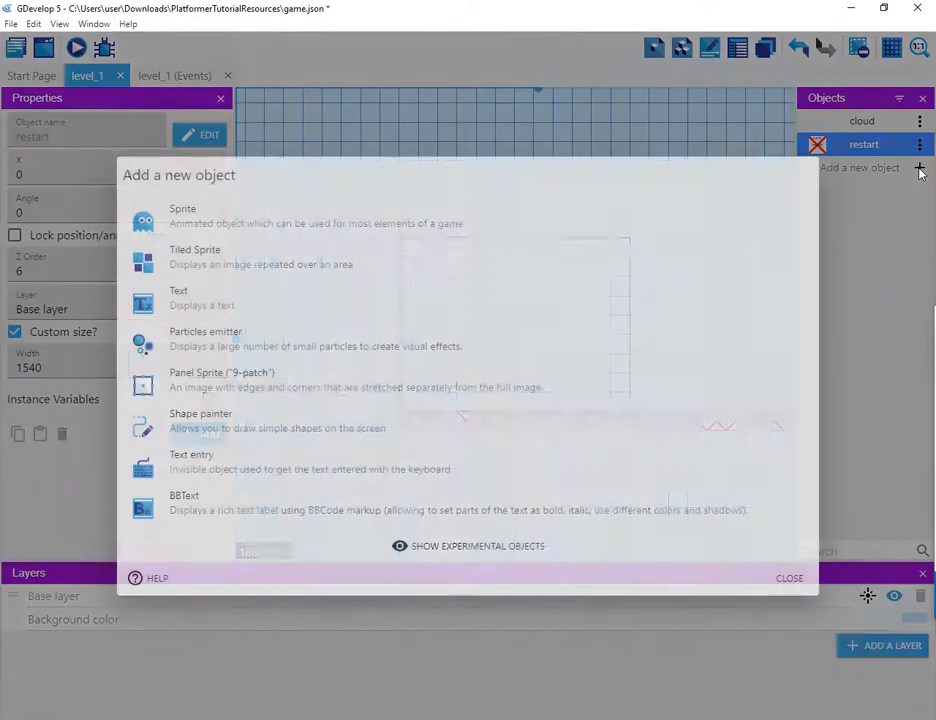
pyautogui.click(313, 265)
pyautogui.moveTo(264, 341); pyautogui.dragTo(48, 323)
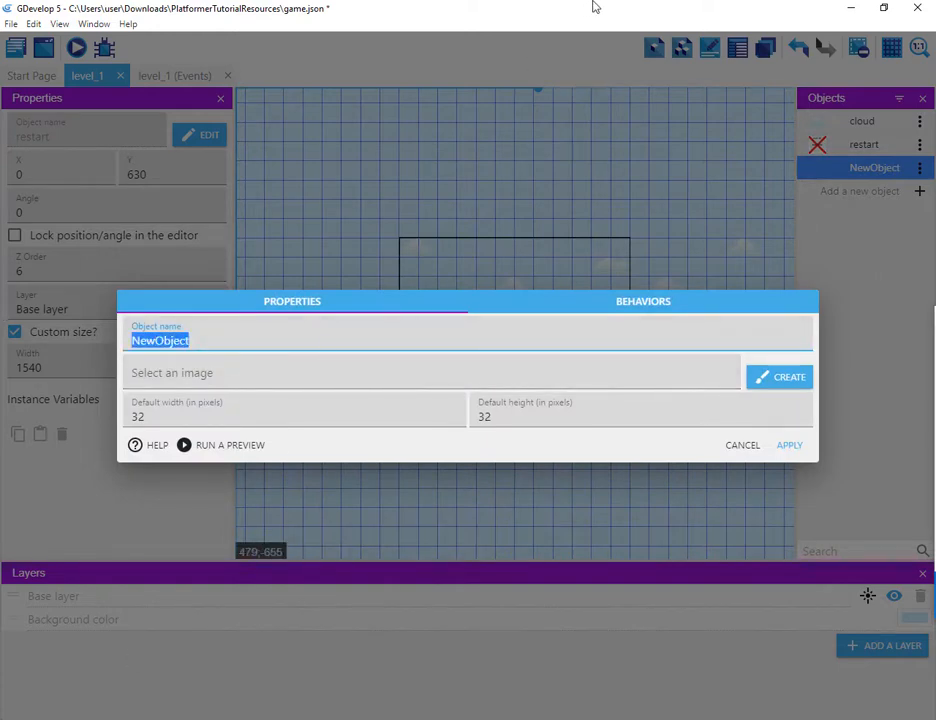
pyautogui.write('water')
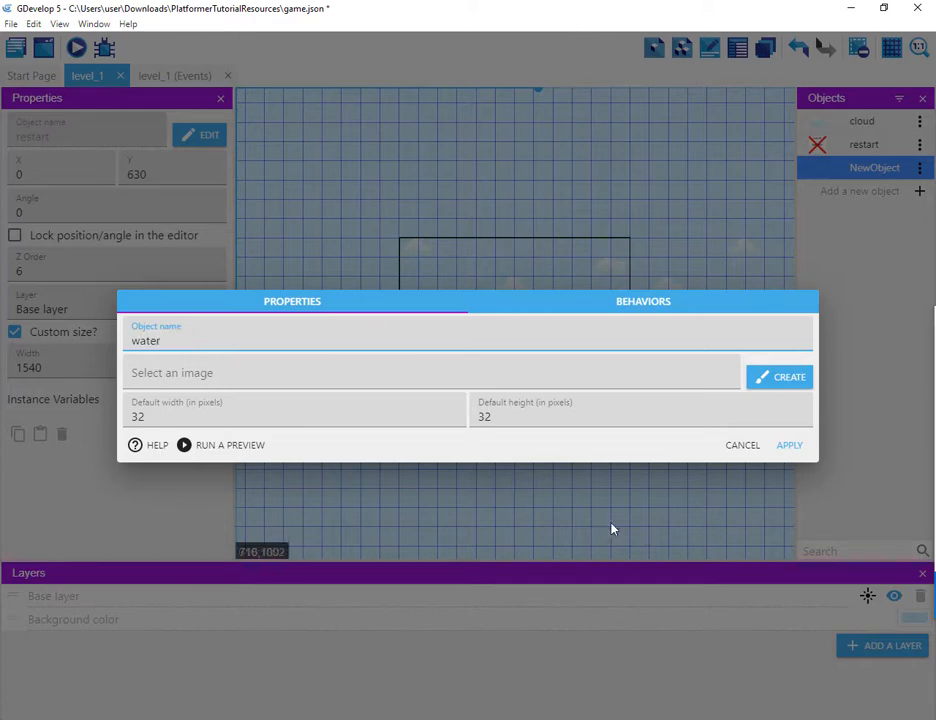
pyautogui.click(789, 446)
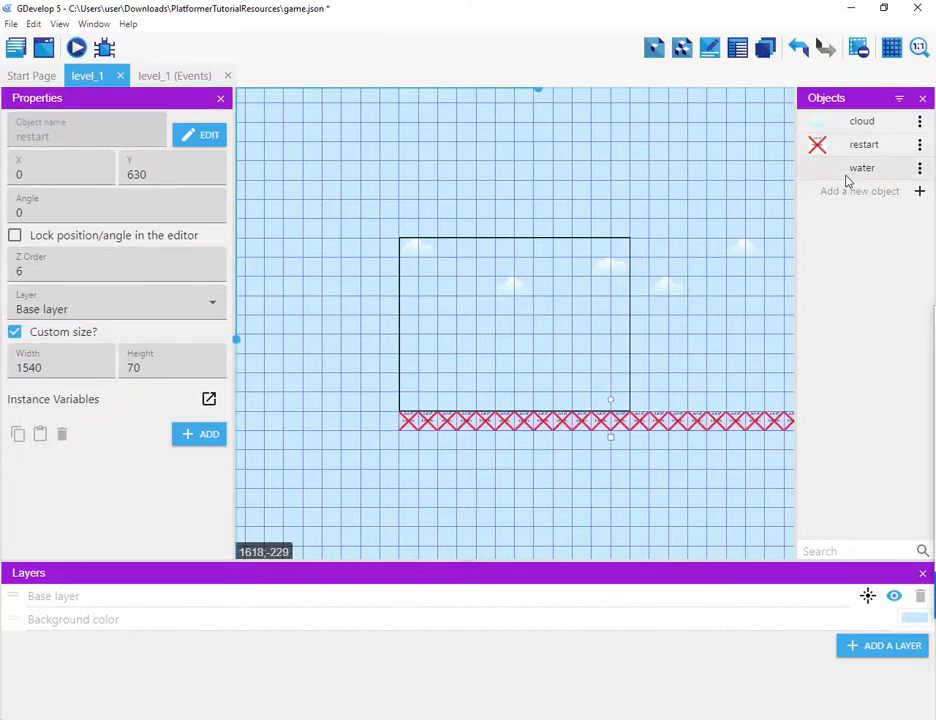
# Step: Open the water object's editor and choose liquidWaterTop.png from the resources folder as its image
pyautogui.click(921, 172)
pyautogui.click(920, 170)
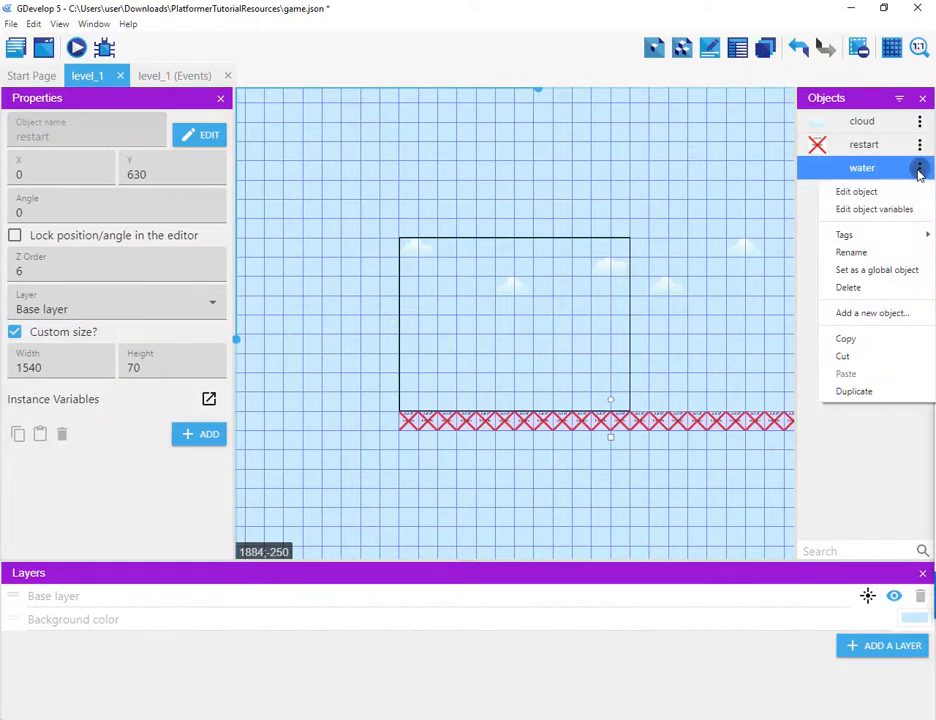
pyautogui.click(836, 193)
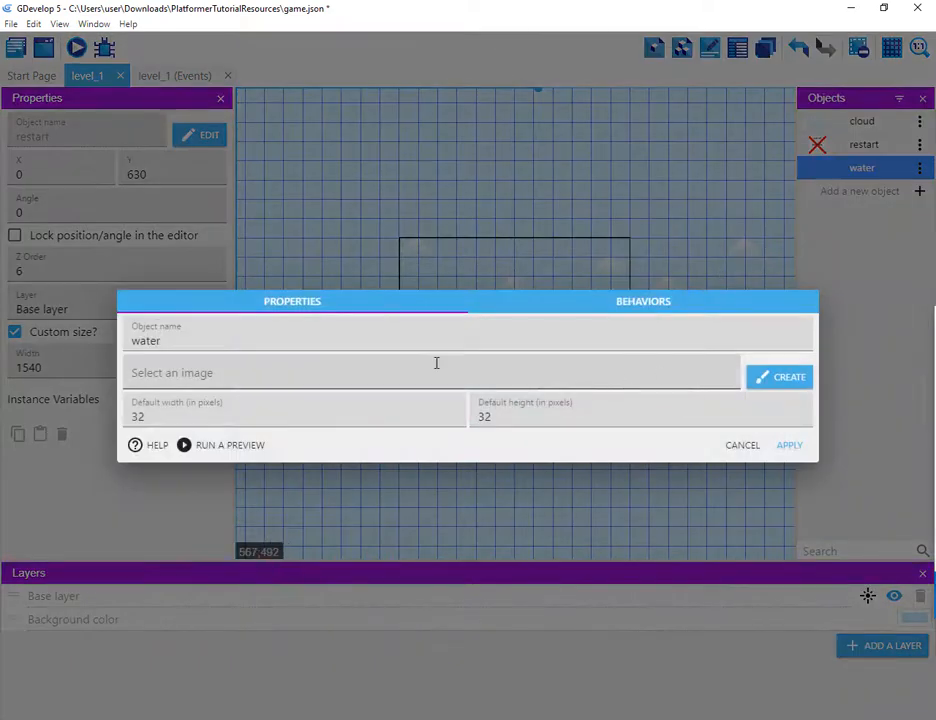
pyautogui.click(308, 380)
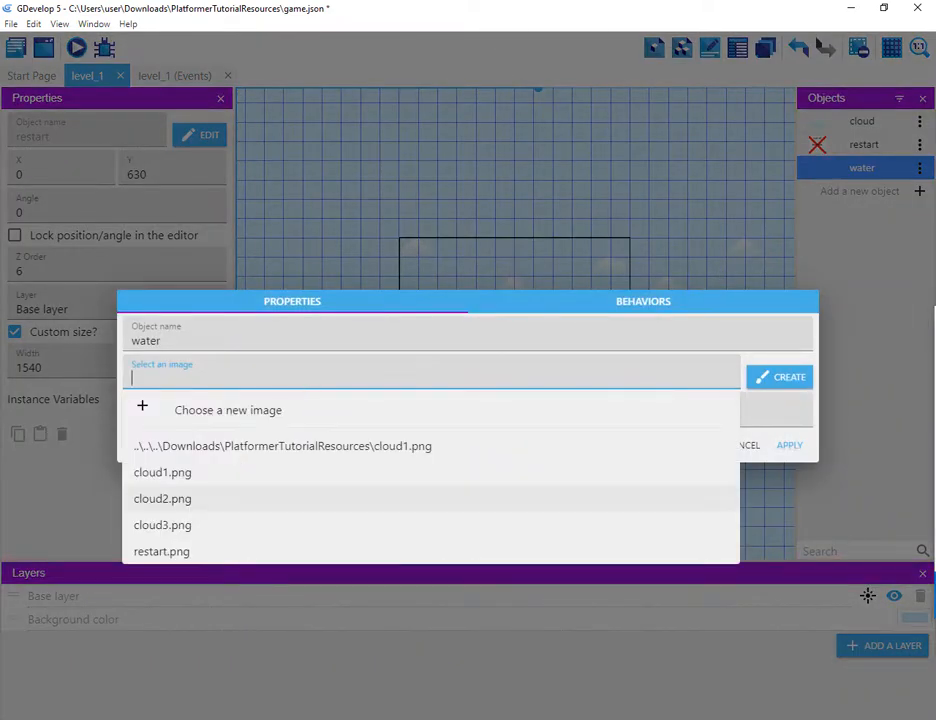
pyautogui.click(224, 409)
pyautogui.click(268, 287)
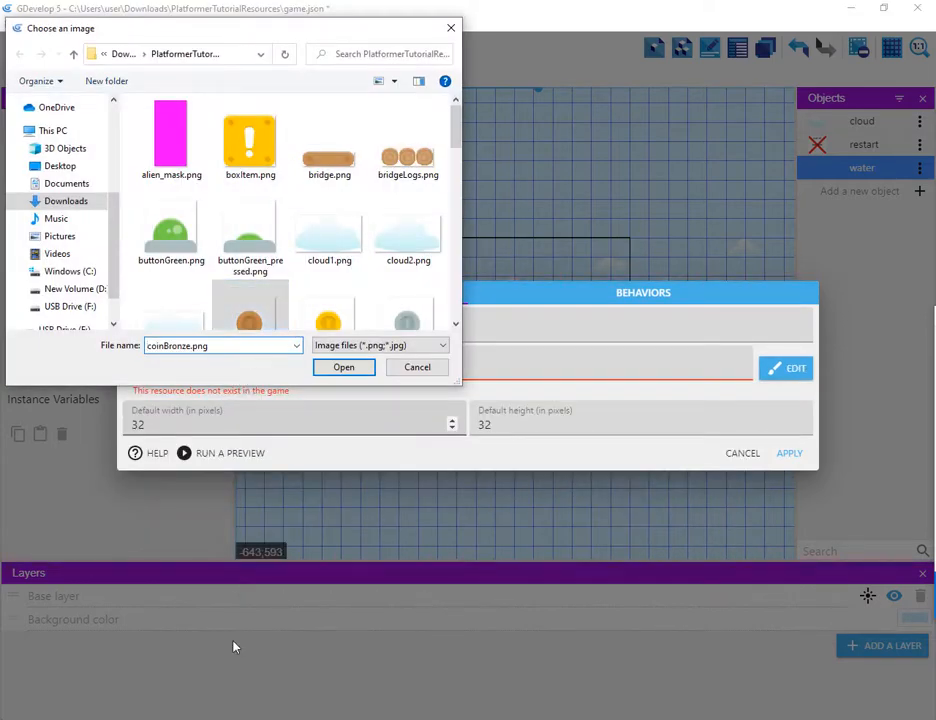
pyautogui.click(147, 345)
pyautogui.write('w')
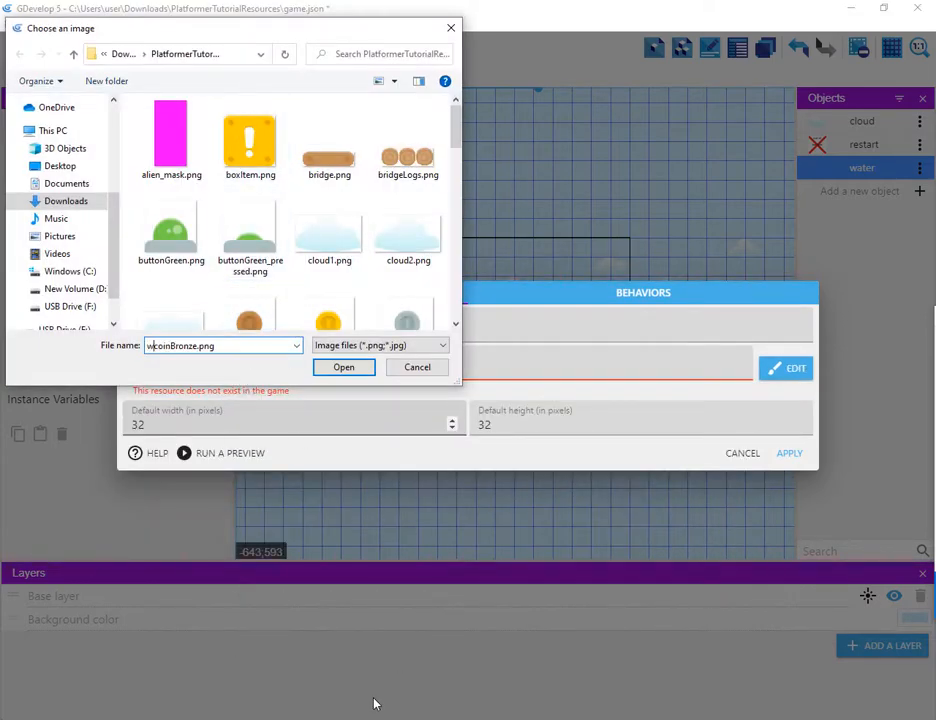
pyautogui.hotkey('ctrl', 'a')
pyautogui.write('w')
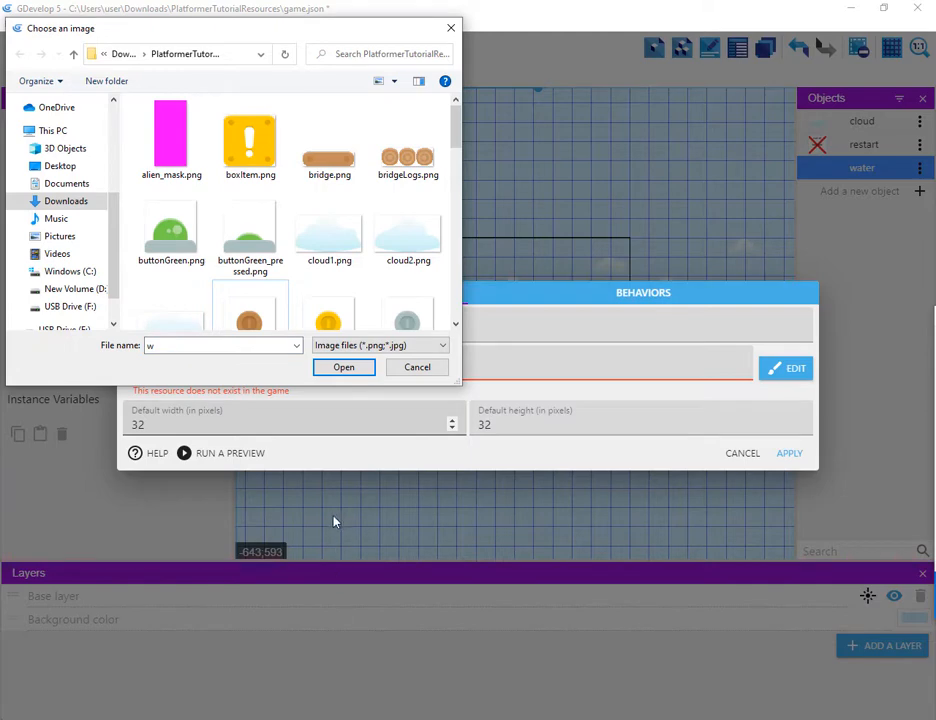
pyautogui.moveTo(466, 129); pyautogui.dragTo(461, 130)
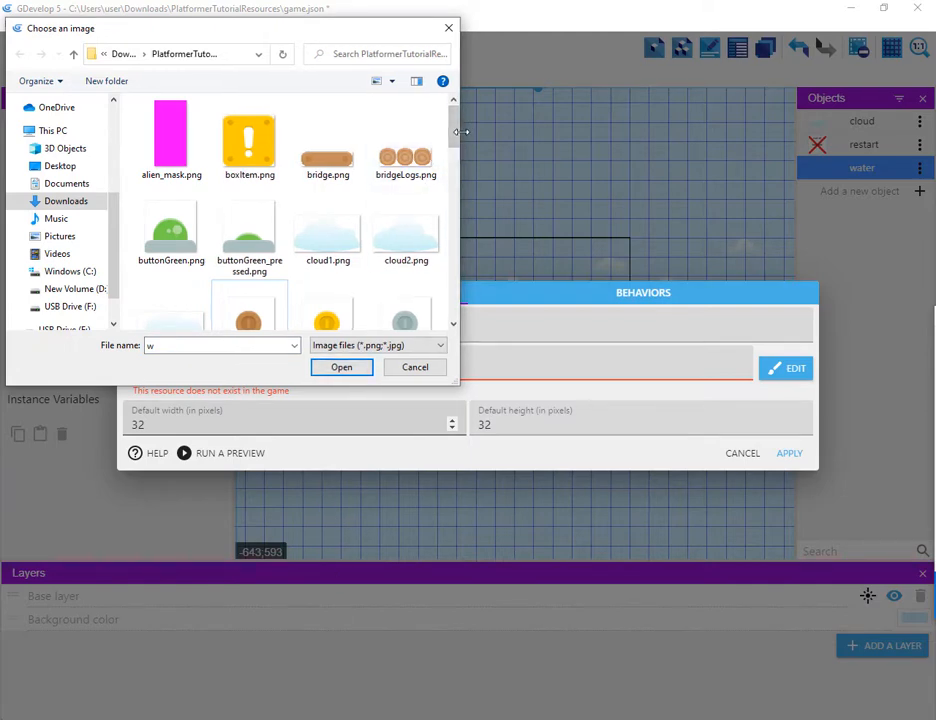
pyautogui.scroll(-2, 456, 175)
pyautogui.moveTo(456, 175); pyautogui.dragTo(447, 237)
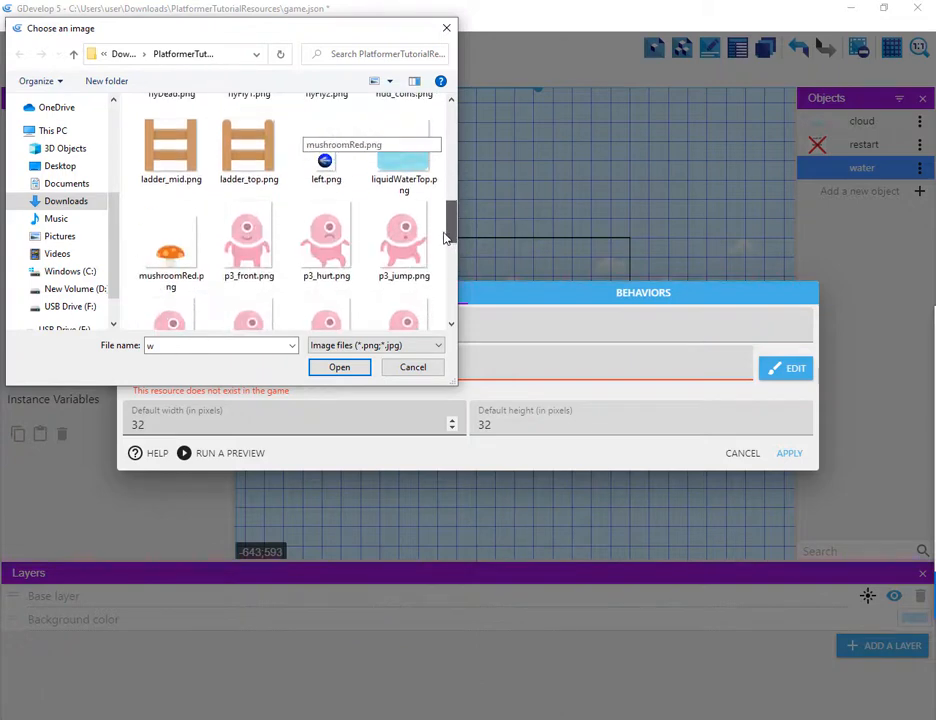
pyautogui.click(418, 184)
pyautogui.click(342, 369)
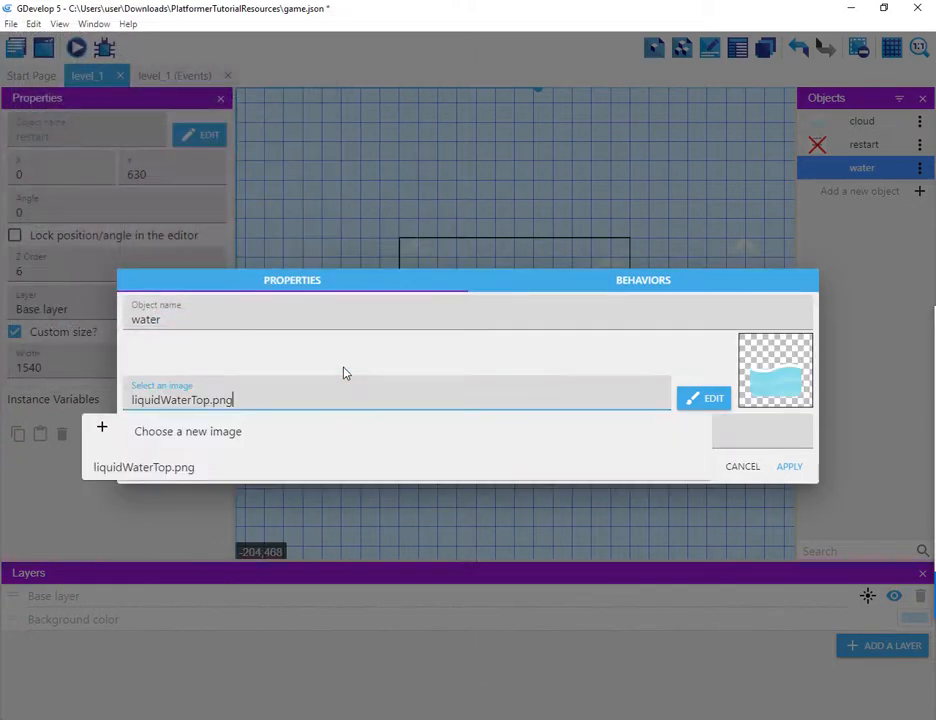
# Step: Set the water object's default width and height to 70 pixels and apply
pyautogui.doubleClick(384, 441)
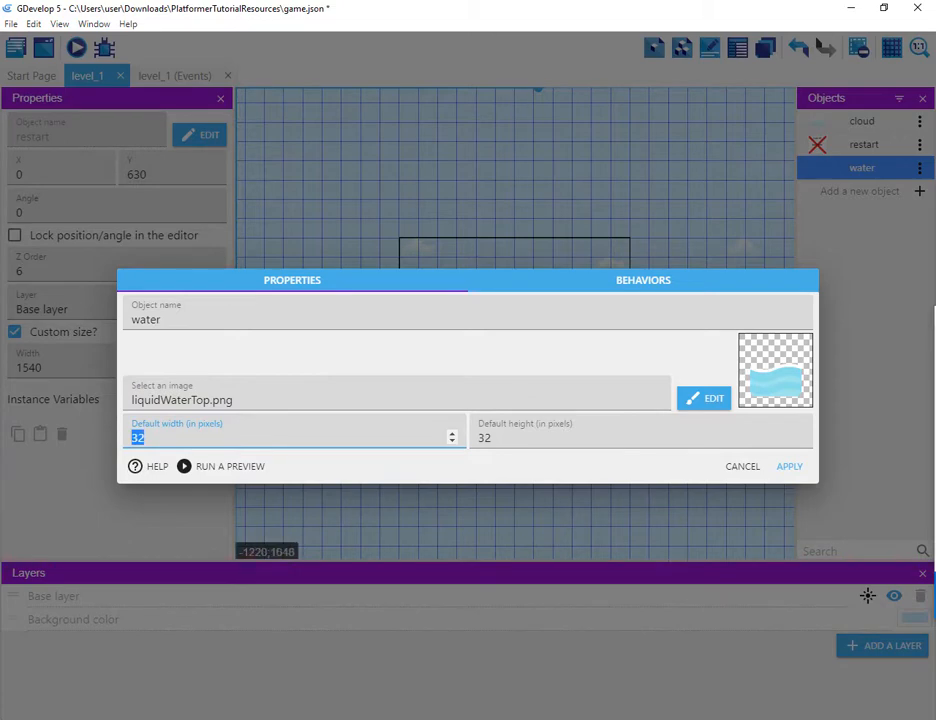
pyautogui.write('700')
pyautogui.press('BackSpace')
pyautogui.press('BackSpace')
pyautogui.write('0')
pyautogui.press('Tab')
pyautogui.write('70')
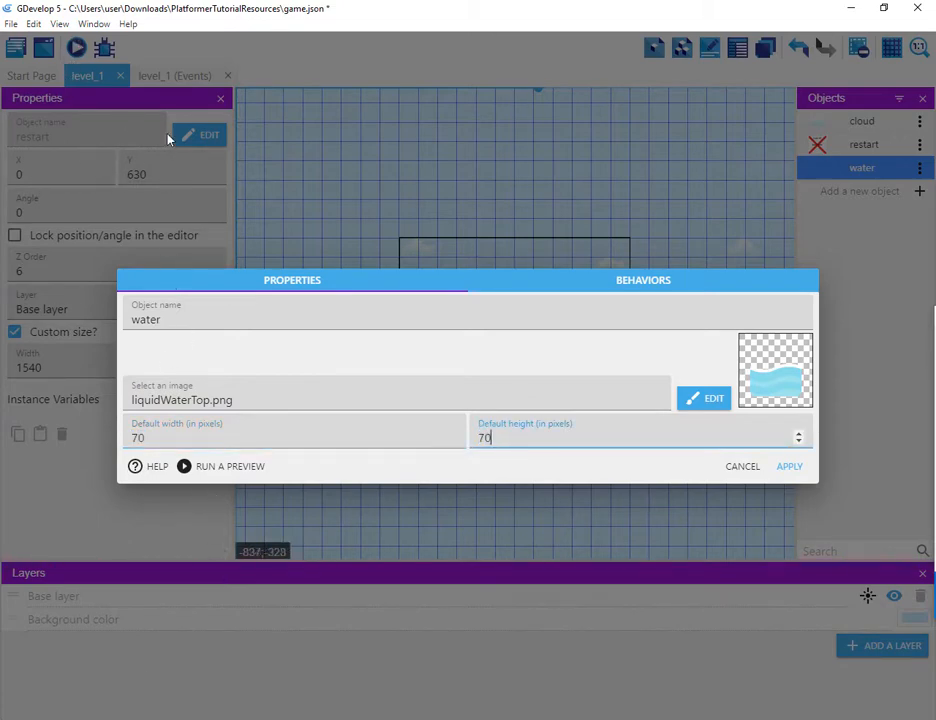
pyautogui.click(148, 84)
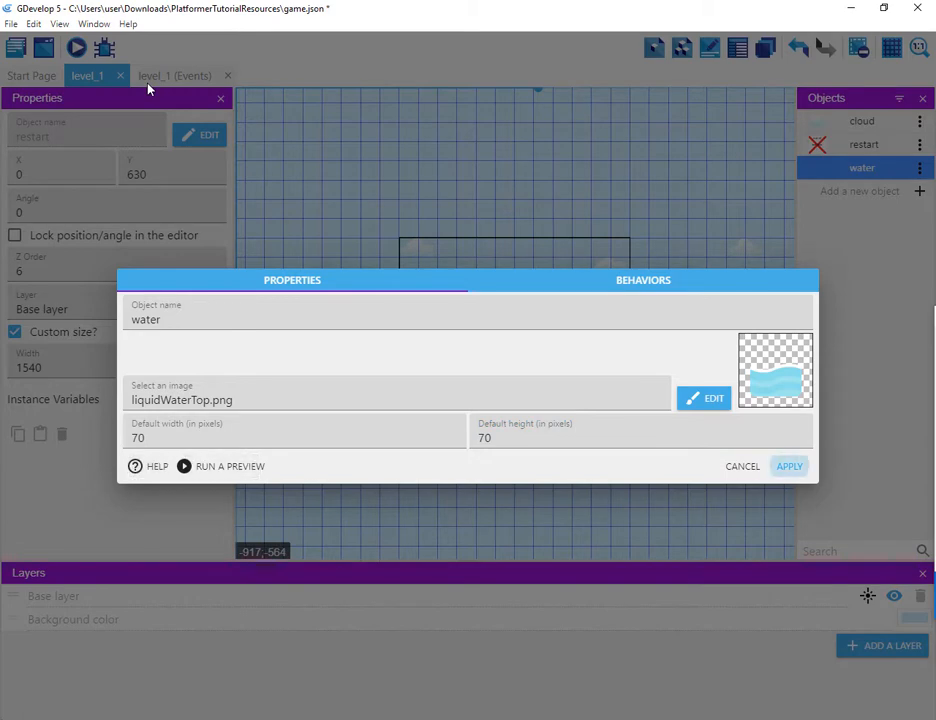
pyautogui.click(148, 88)
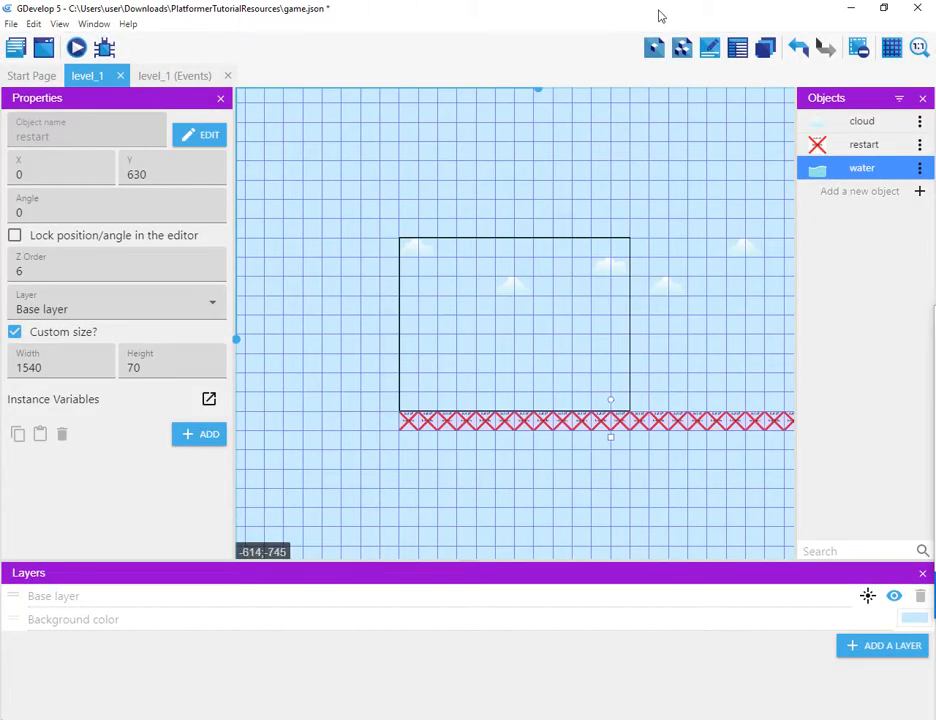
# Step: Place a water instance at X 280, Y 560 just above the restart strip, stretched to width 770
pyautogui.moveTo(817, 170); pyautogui.dragTo(416, 407)
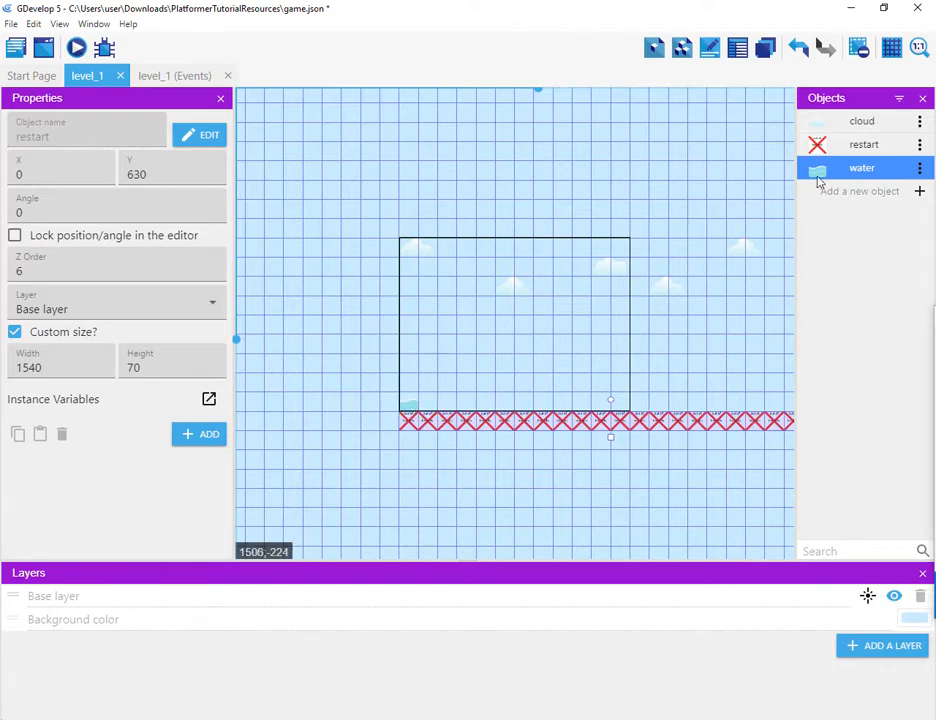
pyautogui.moveTo(824, 178); pyautogui.dragTo(685, 362)
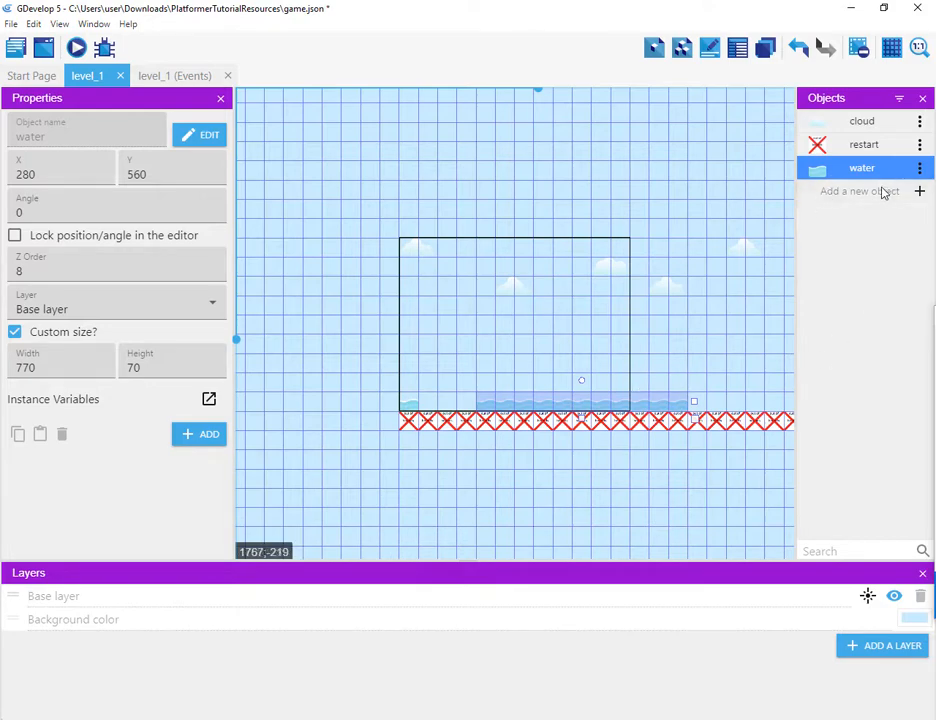
# Step: Add a new Tiled Sprite object named dirt_boundary
pyautogui.click(920, 193)
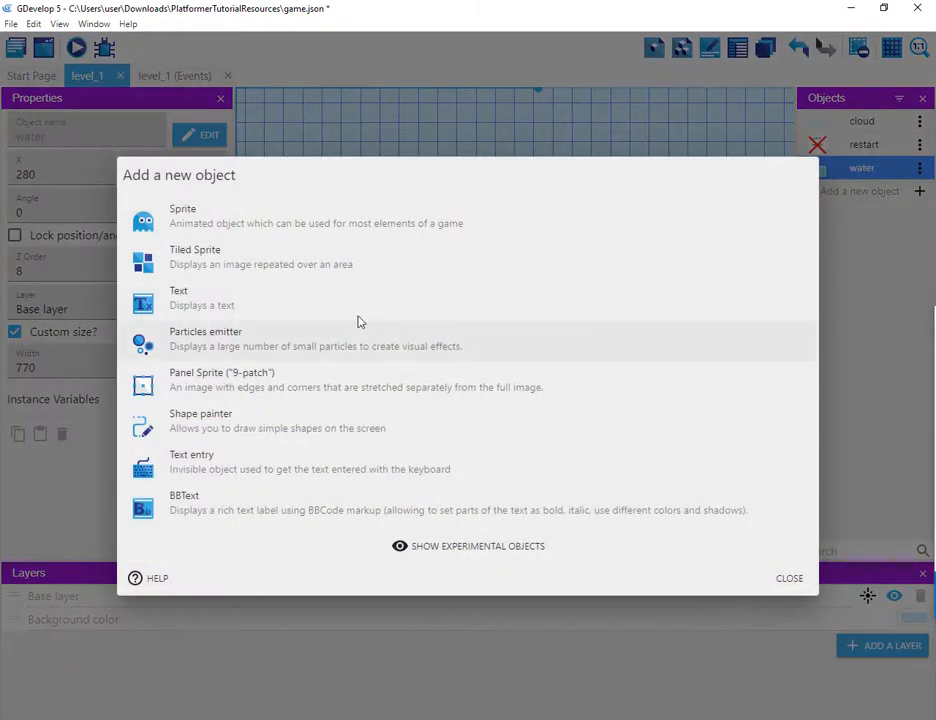
pyautogui.click(283, 264)
pyautogui.doubleClick(278, 338)
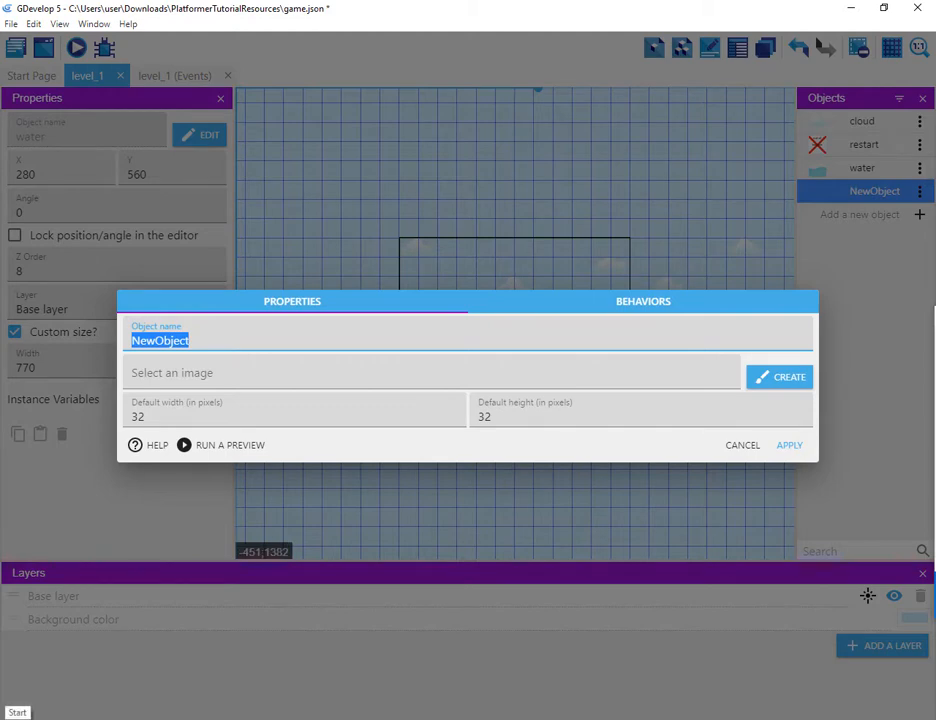
pyautogui.write('d')
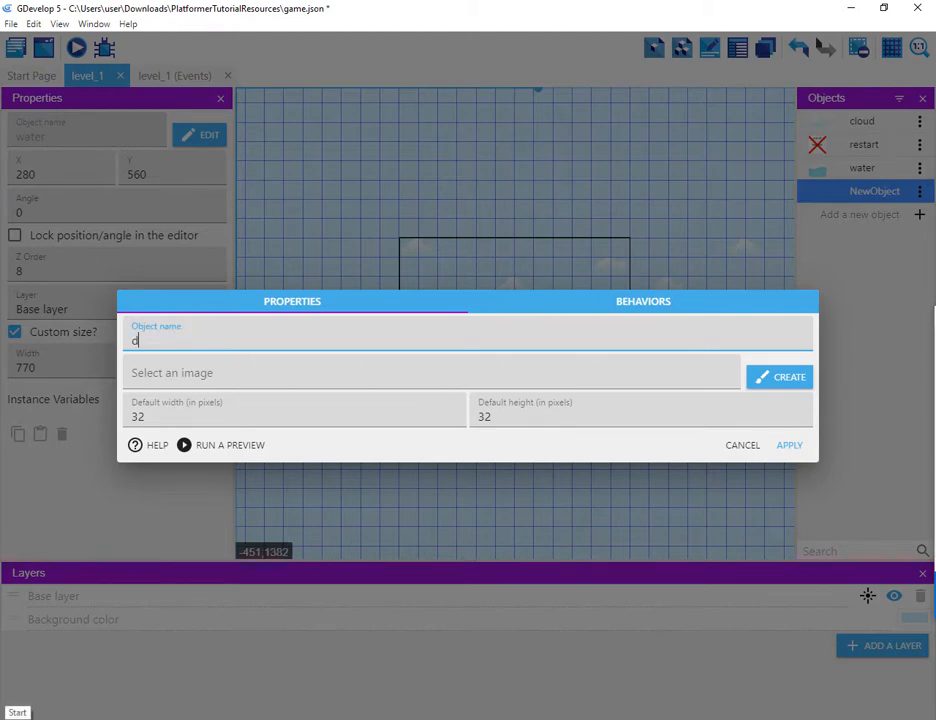
pyautogui.write('irt_b')
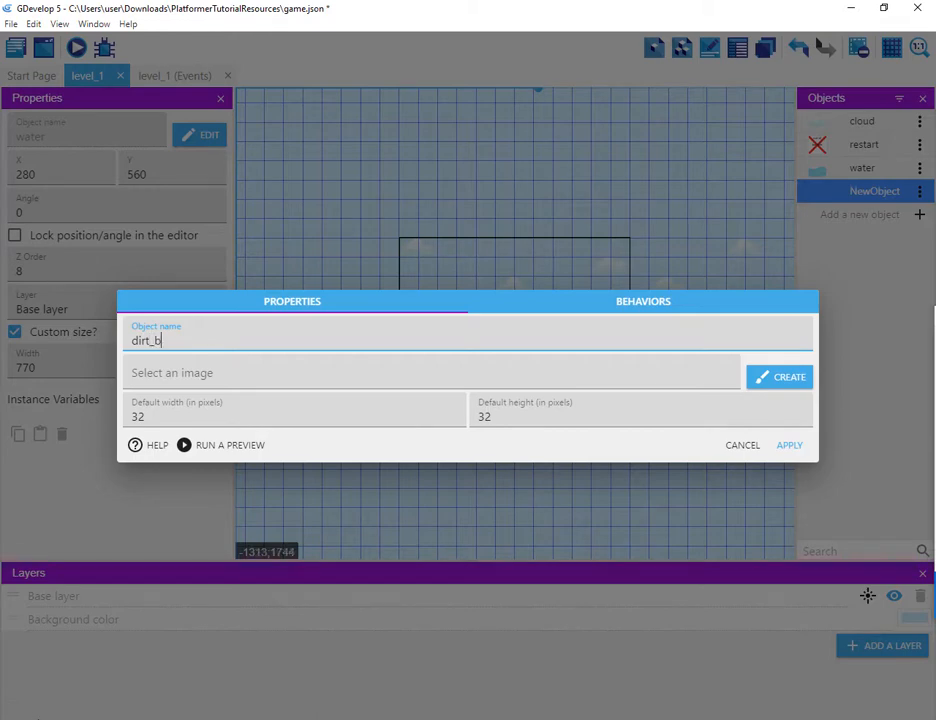
pyautogui.write('oundary')
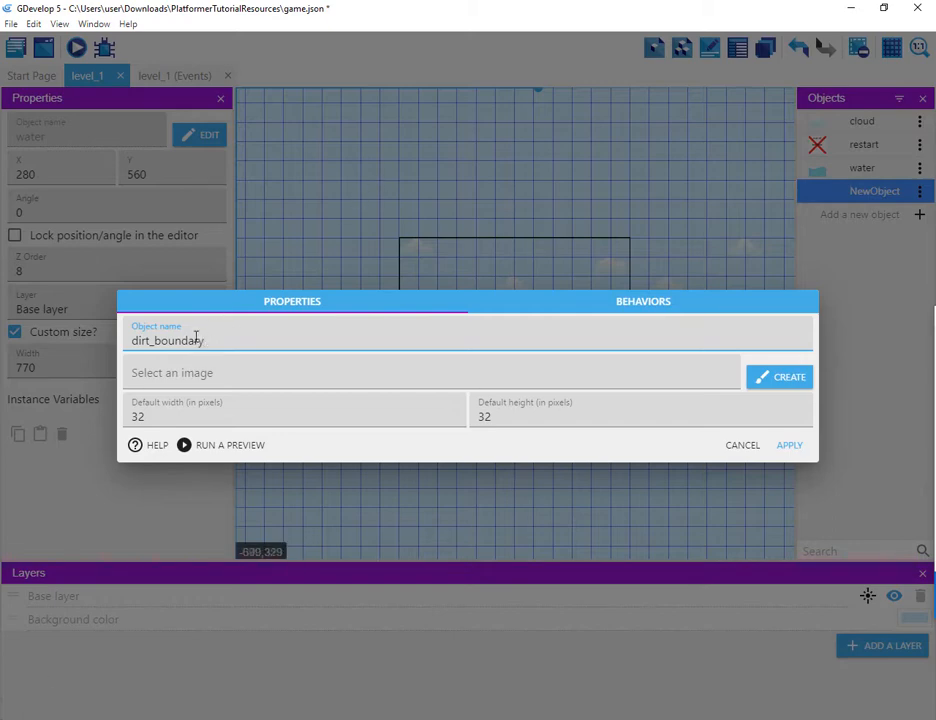
# Step: Choose dirtCenter.png from the resources folder as dirt_boundary's image and apply
pyautogui.click(247, 376)
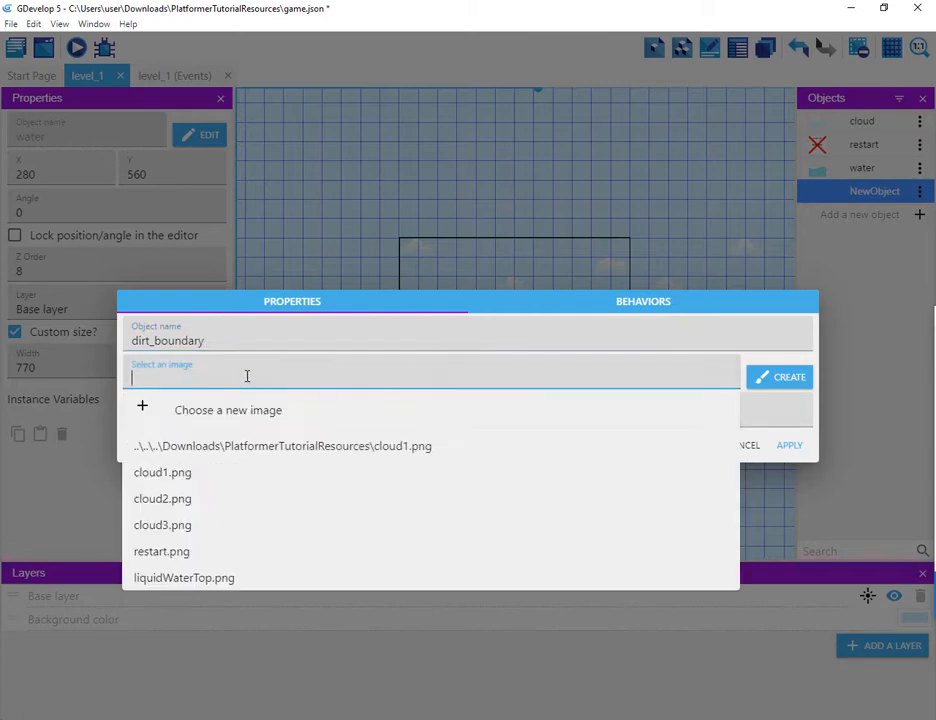
pyautogui.click(244, 414)
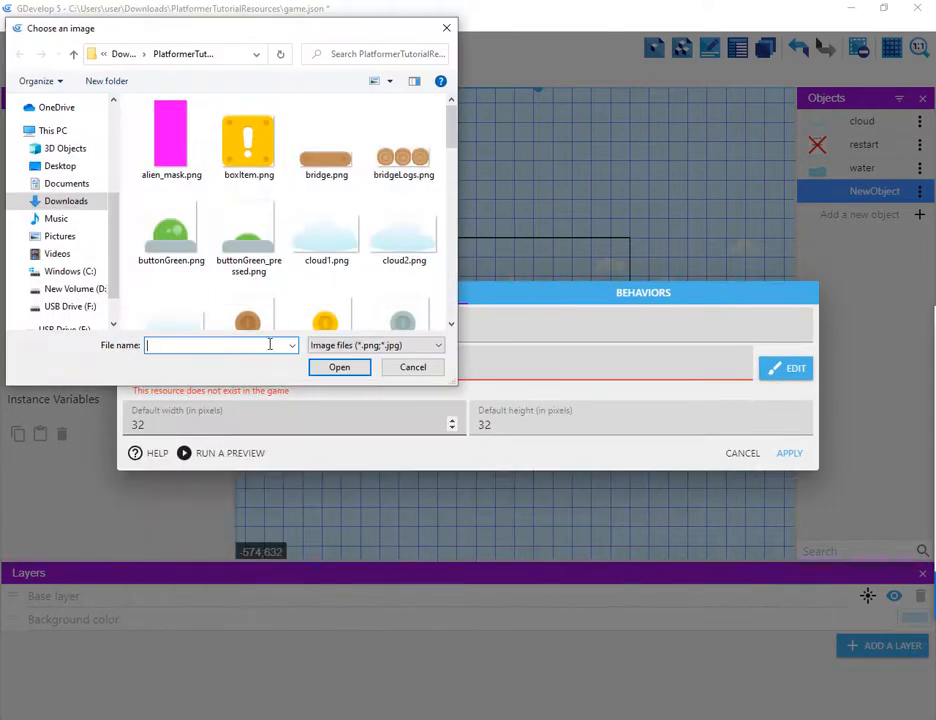
pyautogui.click(242, 288)
pyautogui.scroll(-3, 200, 240)
pyautogui.click(180, 136)
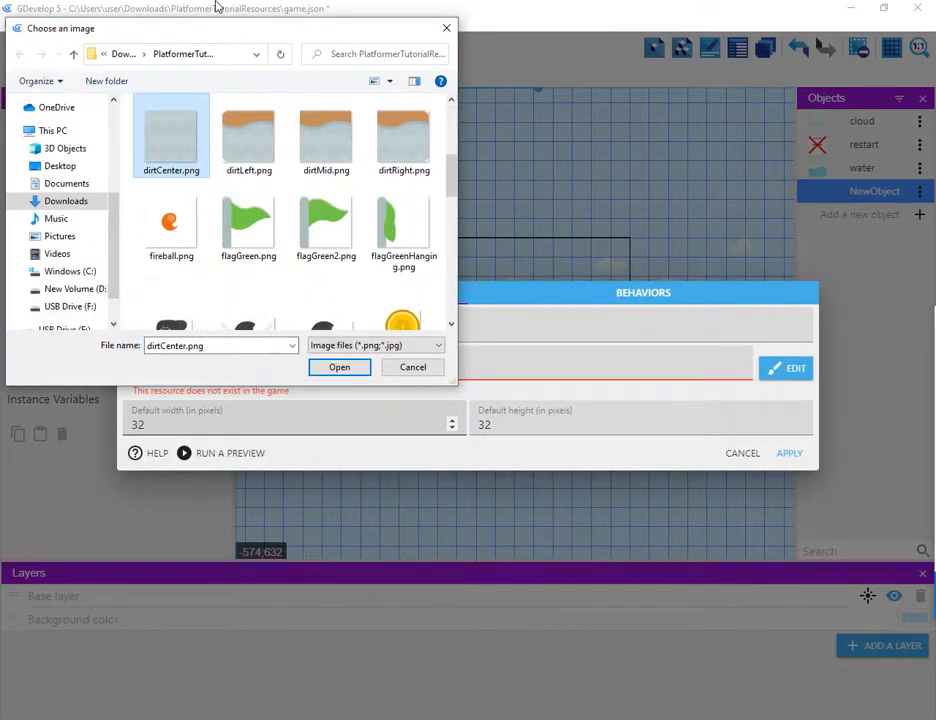
pyautogui.press('Return')
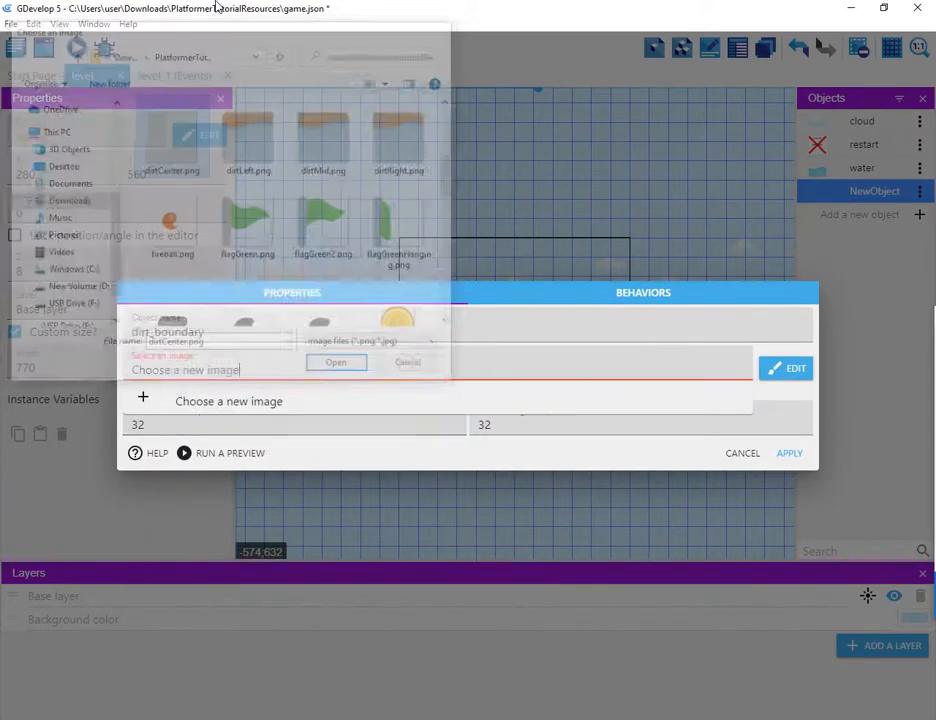
pyautogui.click(452, 352)
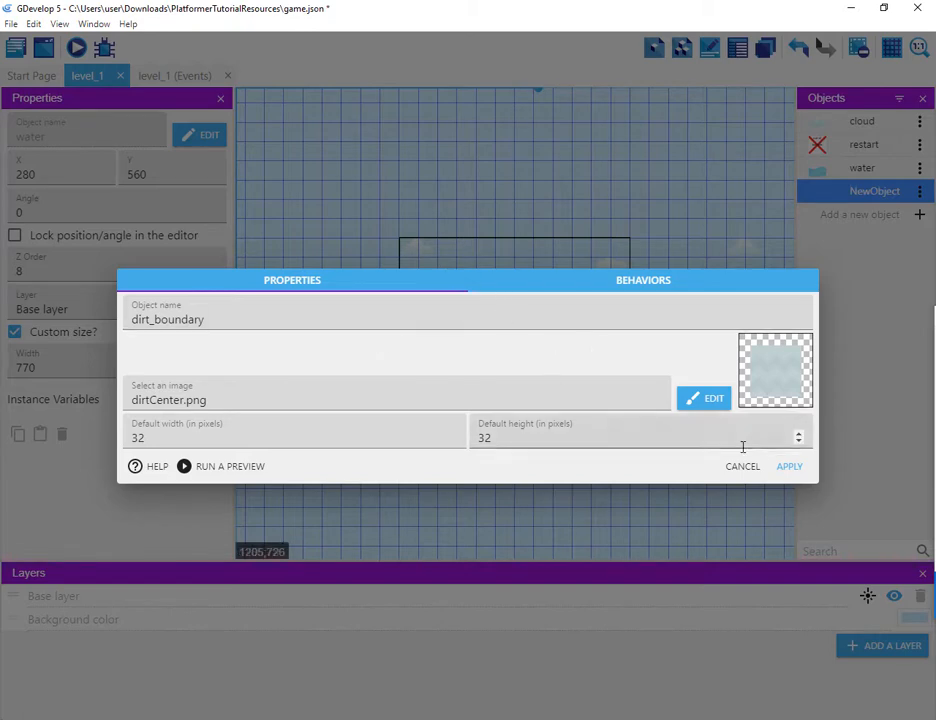
pyautogui.click(785, 468)
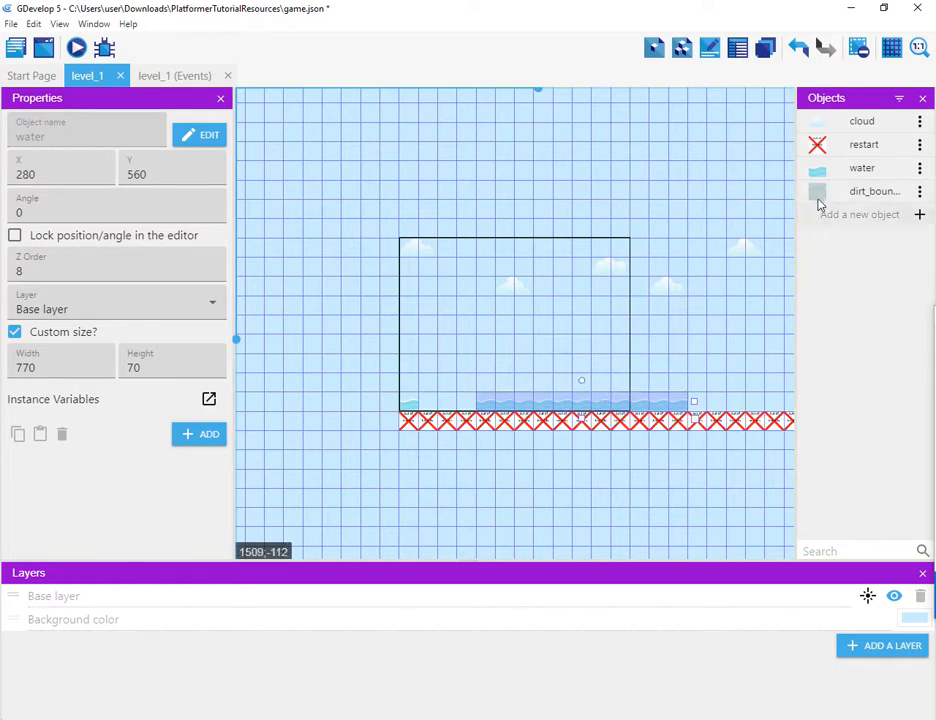
# Step: Place a dirt_boundary instance at X -350, Y 70 and set the object's default width and height to 70 pixels
pyautogui.moveTo(820, 200); pyautogui.dragTo(309, 263)
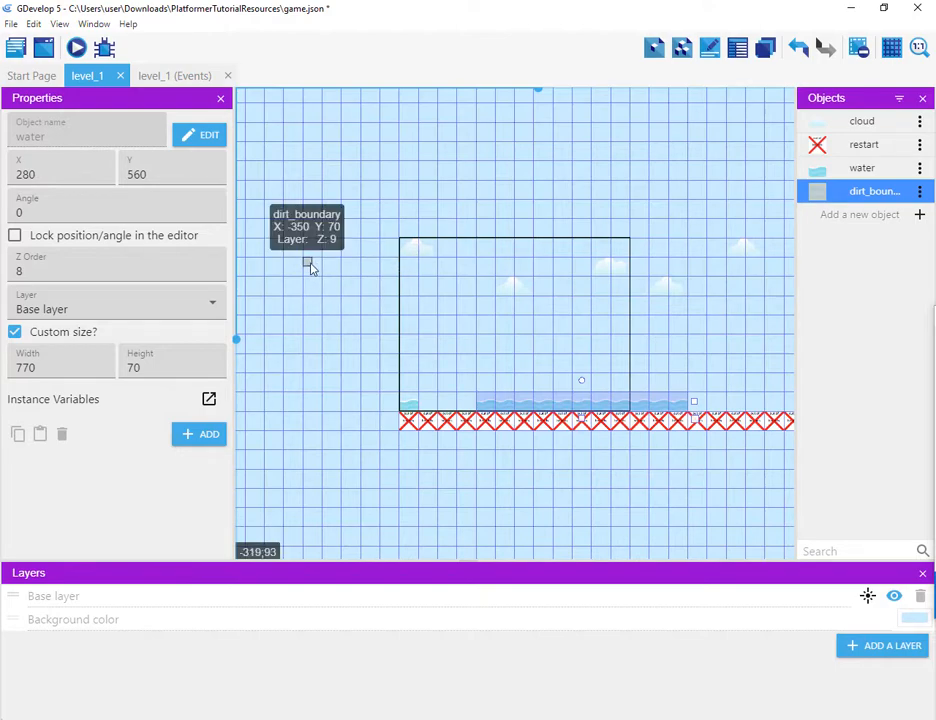
pyautogui.doubleClick(311, 264)
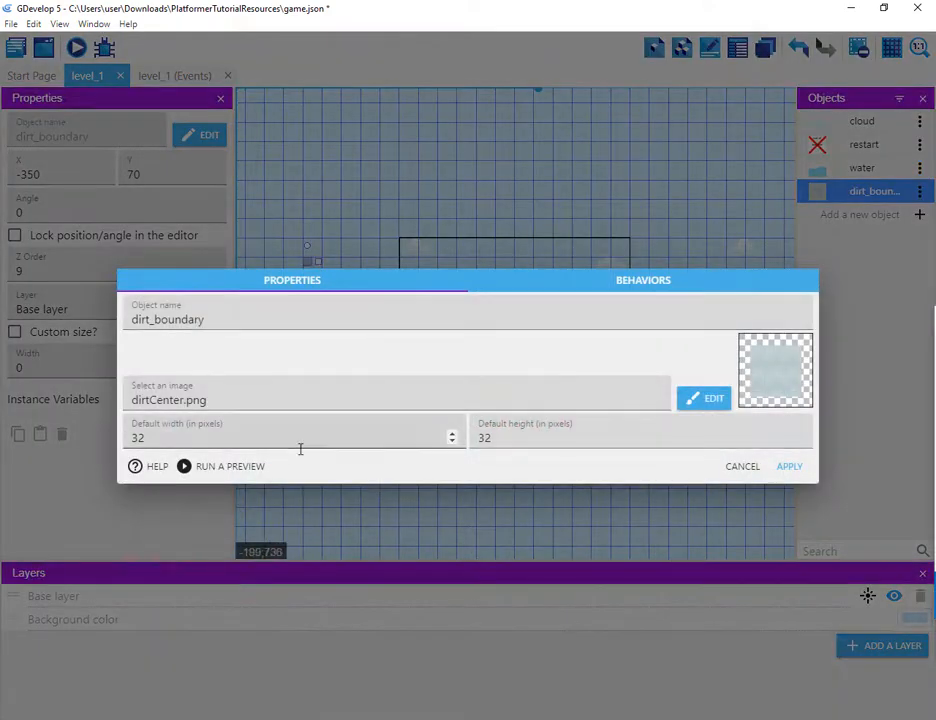
pyautogui.moveTo(284, 443); pyautogui.dragTo(33, 429)
pyautogui.write('70')
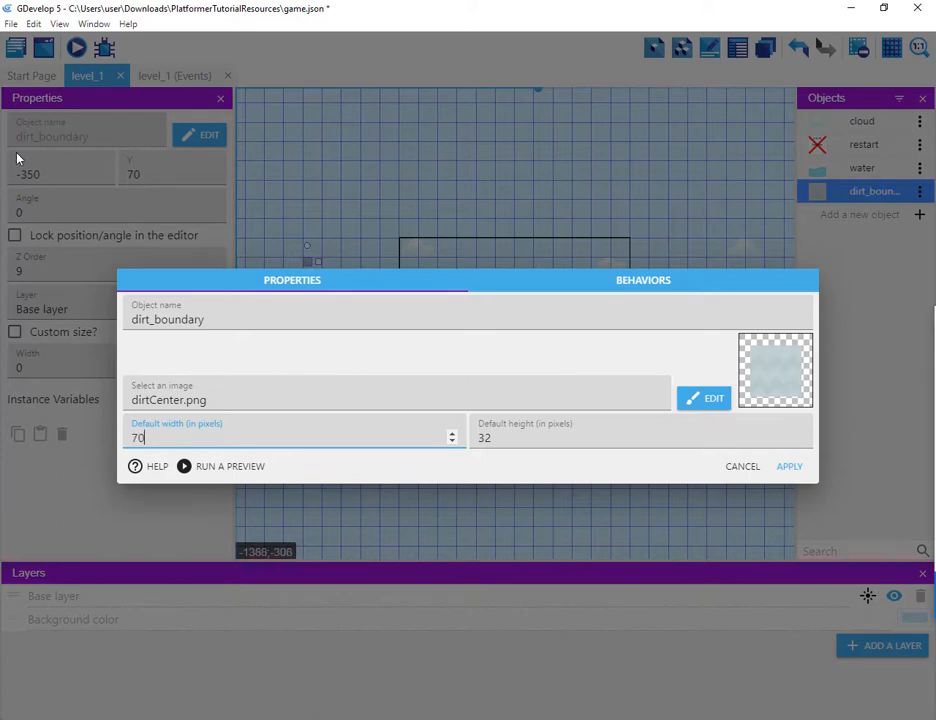
pyautogui.press('Tab')
pyautogui.write('70')
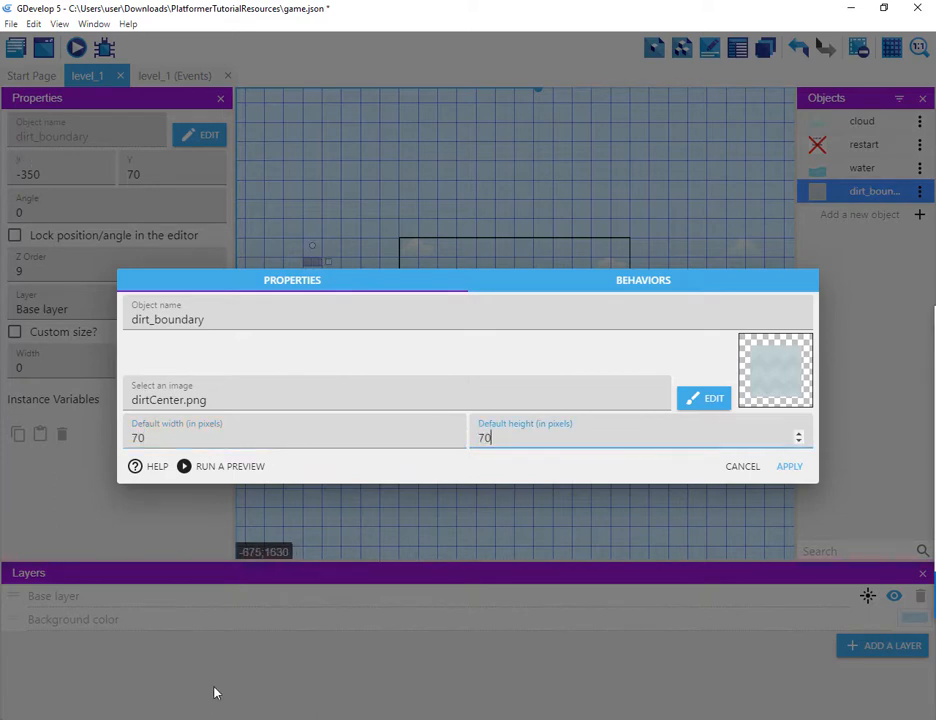
pyautogui.click(789, 467)
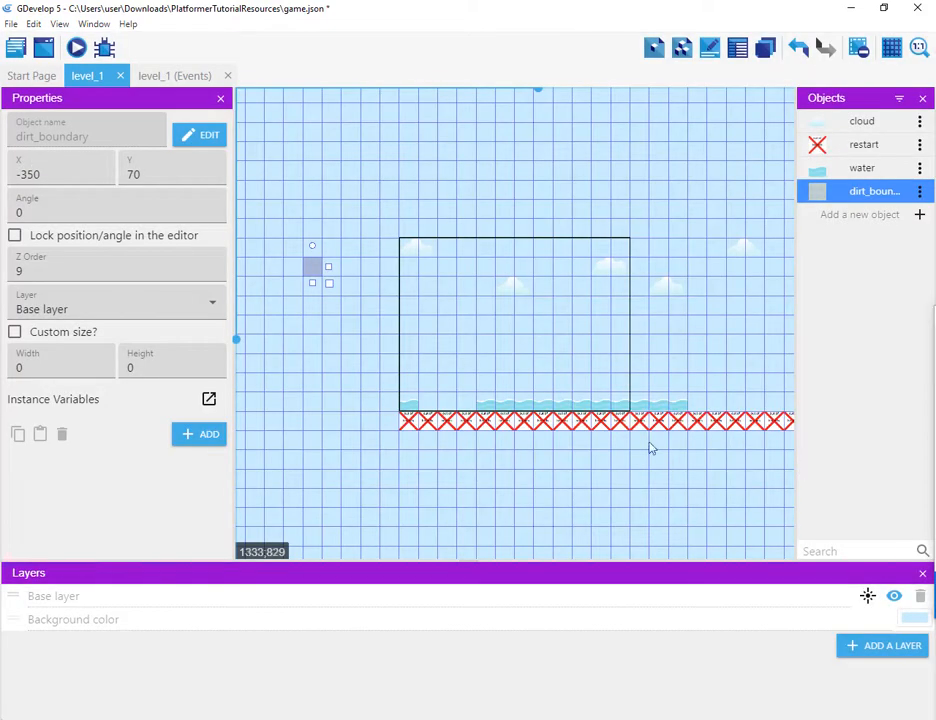
# Step: Resize the dirt_boundary instance to 350 by 1260 and move it to X -350, Y -350, left of the level
pyautogui.moveTo(330, 285); pyautogui.dragTo(410, 620)
pyautogui.moveTo(370, 534); pyautogui.dragTo(374, 453)
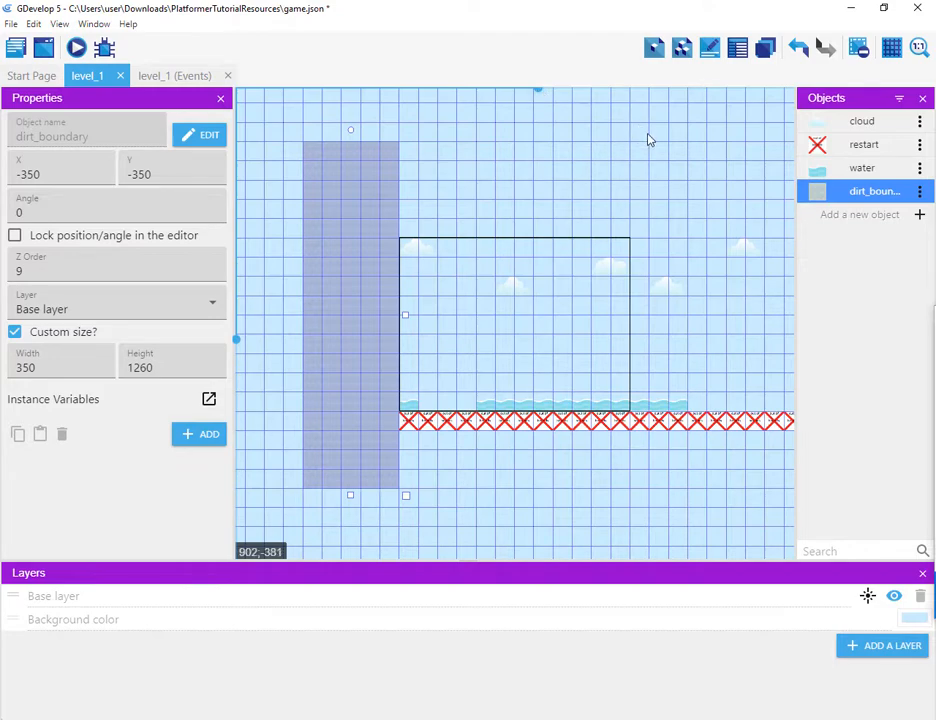
# Step: Paste a copy of the dirt boundary and position it on the level's right side at X 1680, Y -350
pyautogui.moveTo(648, 140); pyautogui.dragTo(455, 132)
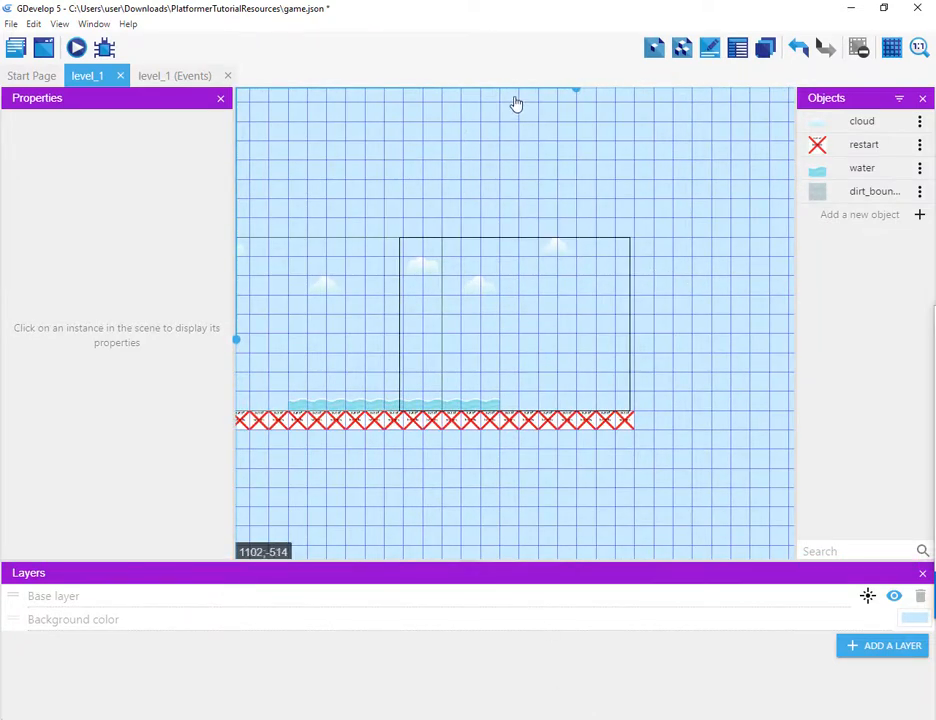
pyautogui.keyDown('ctrl'); pyautogui.scroll(-3, 396, 184); pyautogui.keyUp('ctrl')
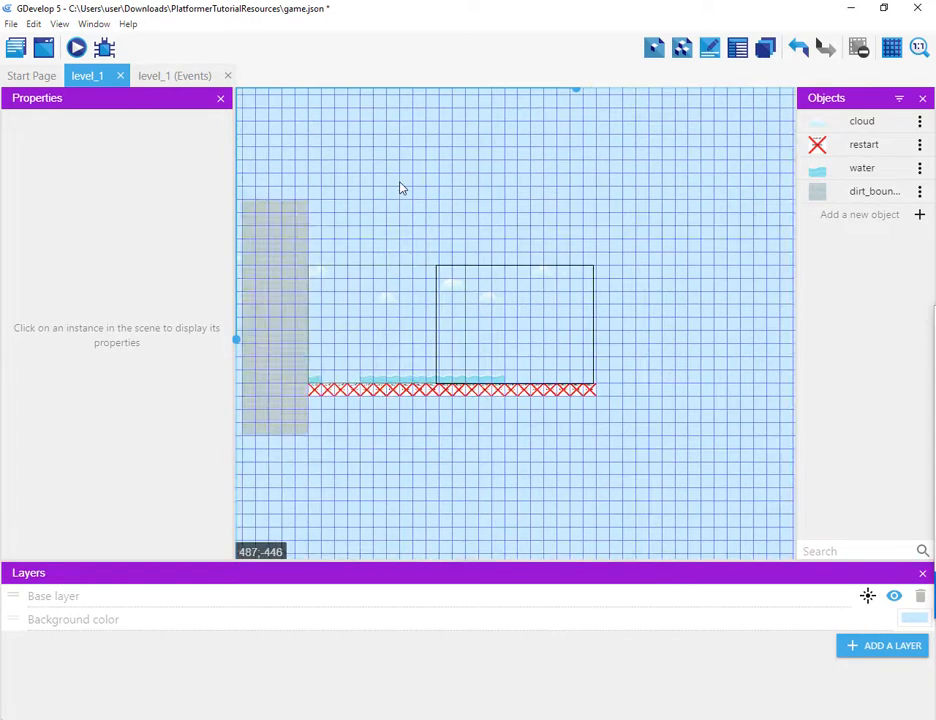
pyautogui.hotkey('ctrl', 'v')
pyautogui.moveTo(401, 186); pyautogui.dragTo(619, 237)
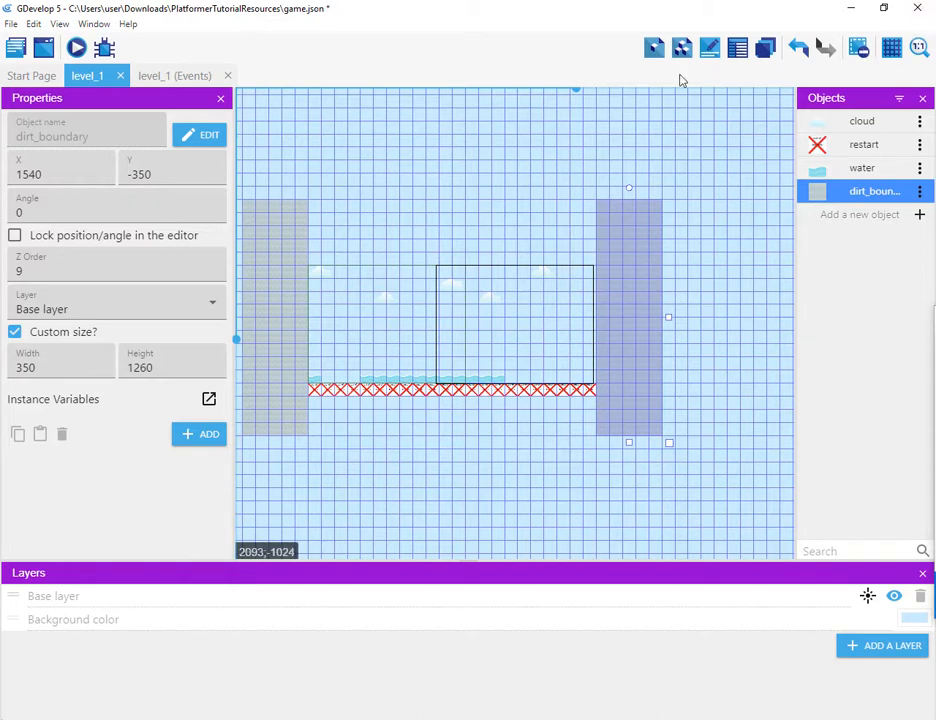
pyautogui.moveTo(627, 256); pyautogui.dragTo(637, 284)
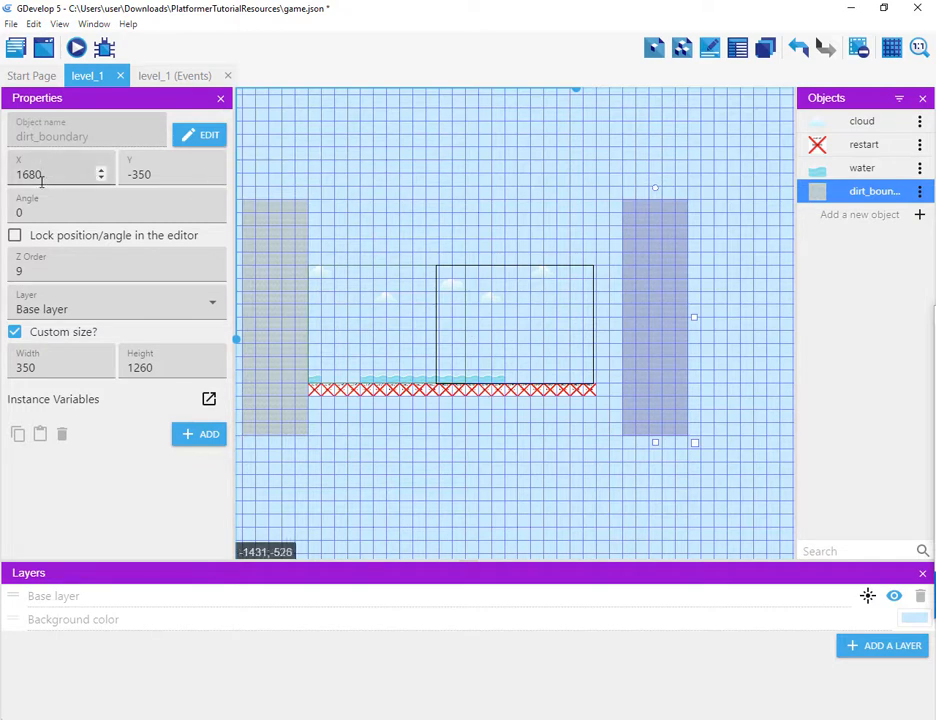
pyautogui.doubleClick(47, 175)
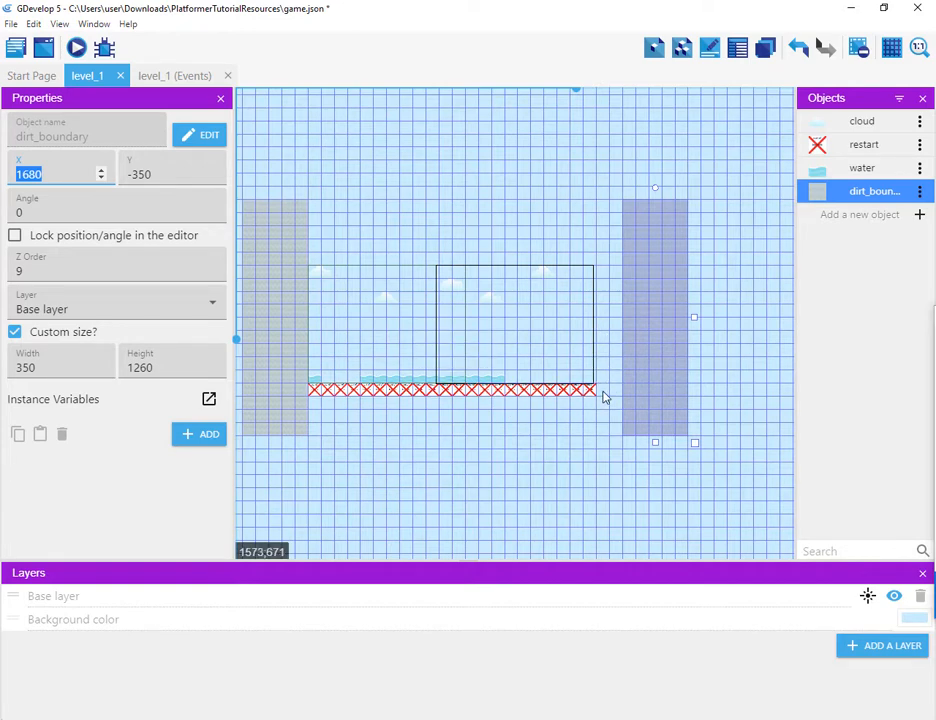
# Step: Select the restart instance and drag its right edge slightly inward to shorten it
pyautogui.click(602, 394)
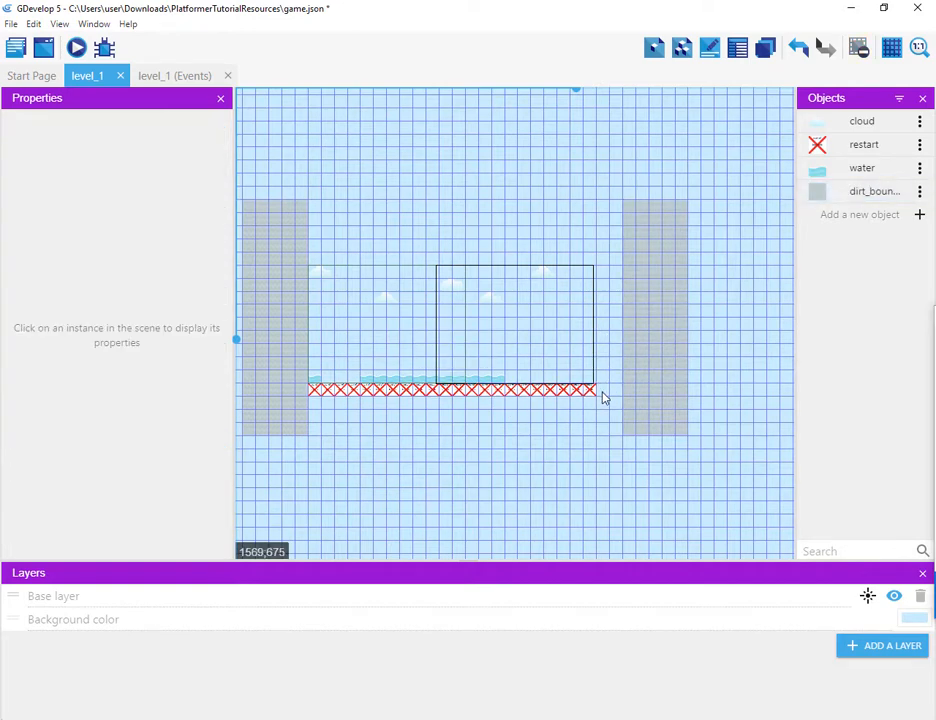
pyautogui.click(601, 397)
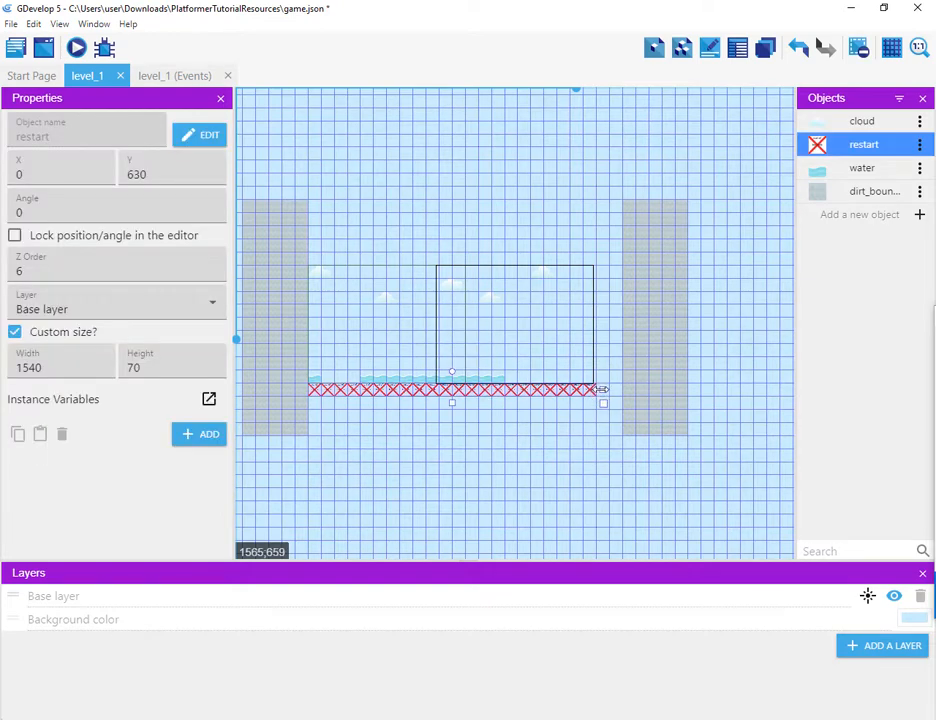
pyautogui.moveTo(601, 389); pyautogui.dragTo(590, 390)
pyautogui.click(615, 390)
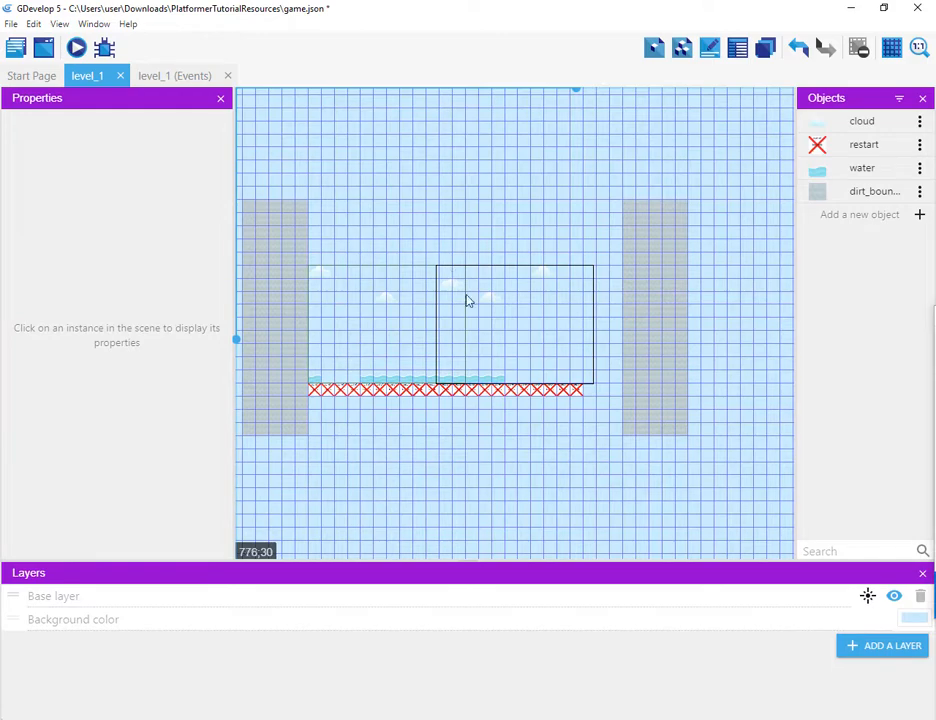
# Step: Move a cloud instance to X 350, Y 140
pyautogui.scroll(-3, 514, 330)
pyautogui.scroll(6, 501, 307)
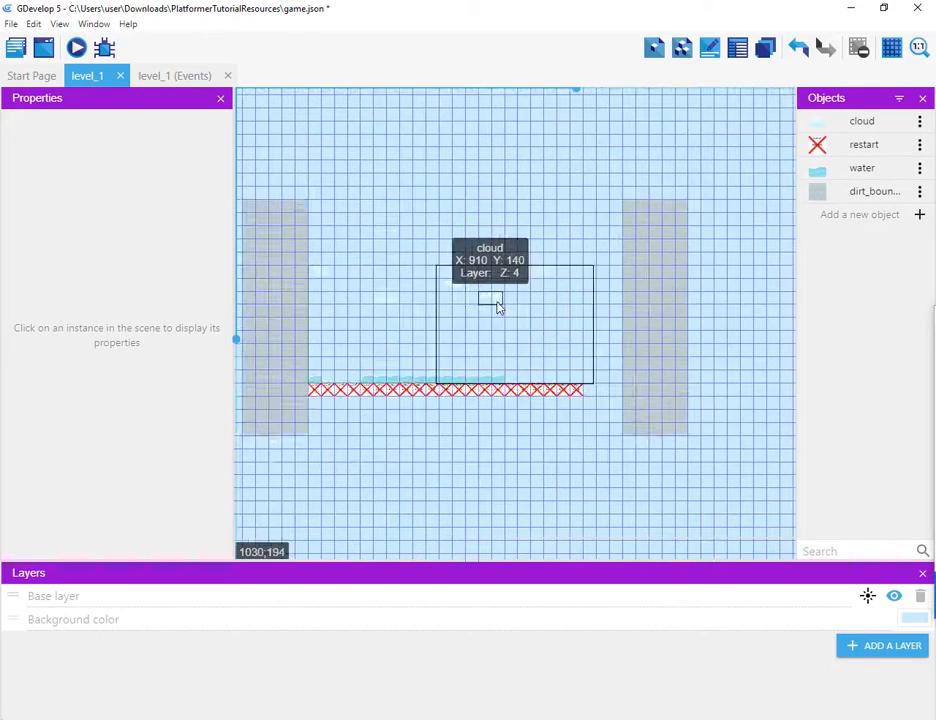
pyautogui.moveTo(317, 293); pyautogui.dragTo(512, 290, button='middle')
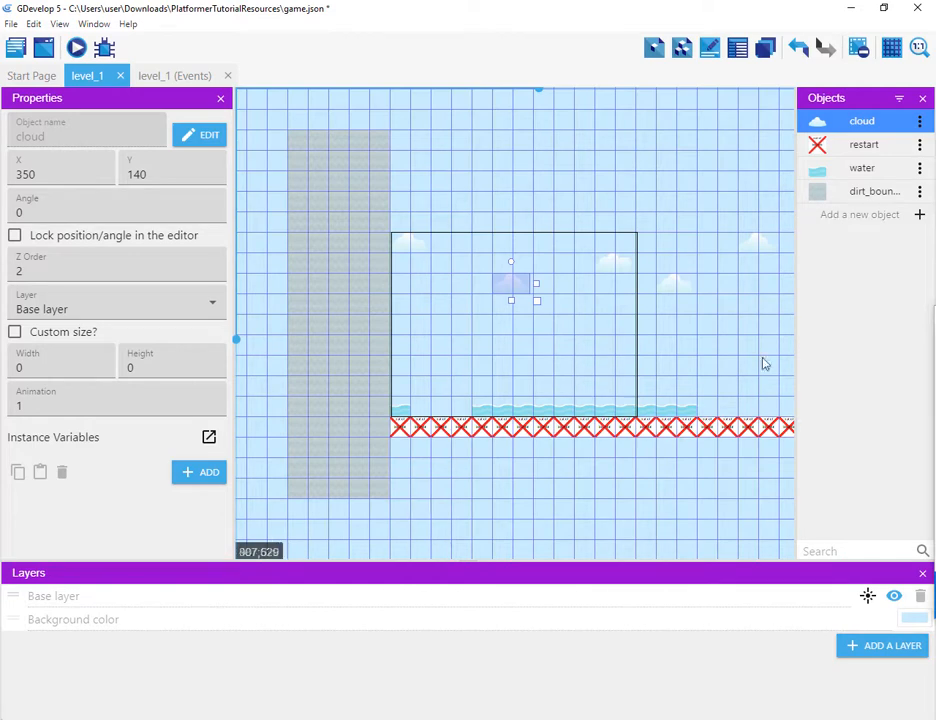
# Step: Place a dirt_boundary instance beneath the restart strip and stretch it to 1330 pixels wide
pyautogui.click(818, 193)
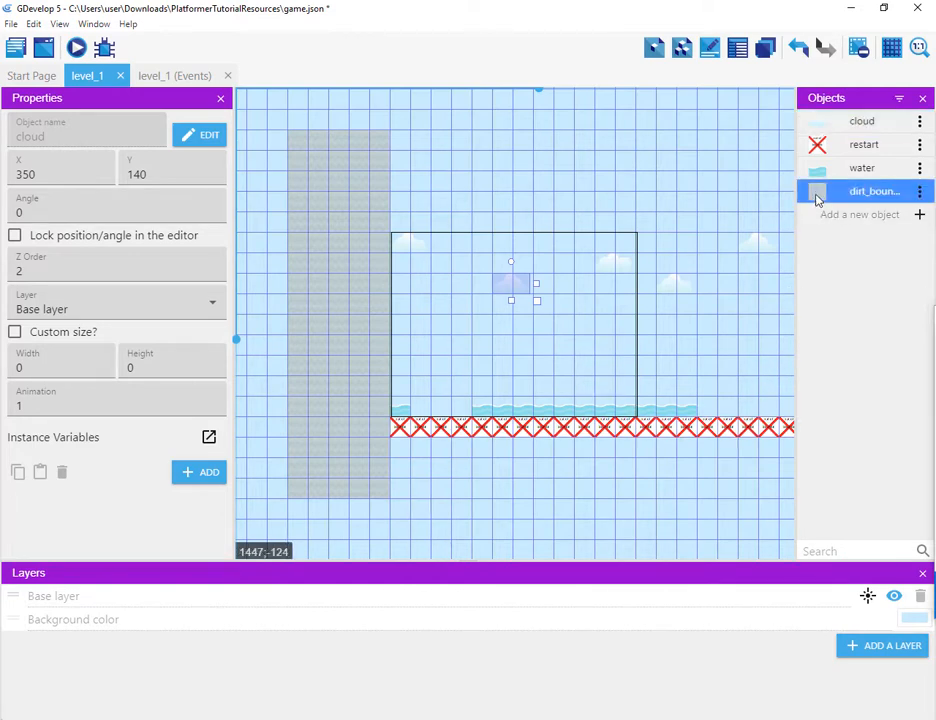
pyautogui.moveTo(826, 193); pyautogui.dragTo(820, 462)
pyautogui.keyDown('ctrl'); pyautogui.scroll(-3, 676, 350); pyautogui.keyUp('ctrl')
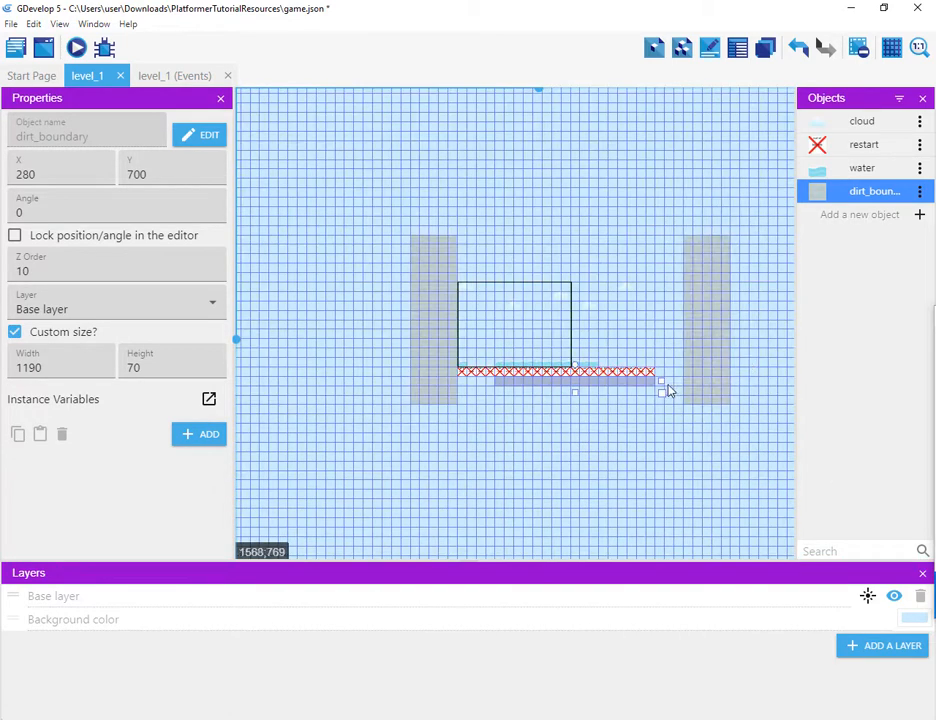
pyautogui.moveTo(662, 380); pyautogui.dragTo(684, 388)
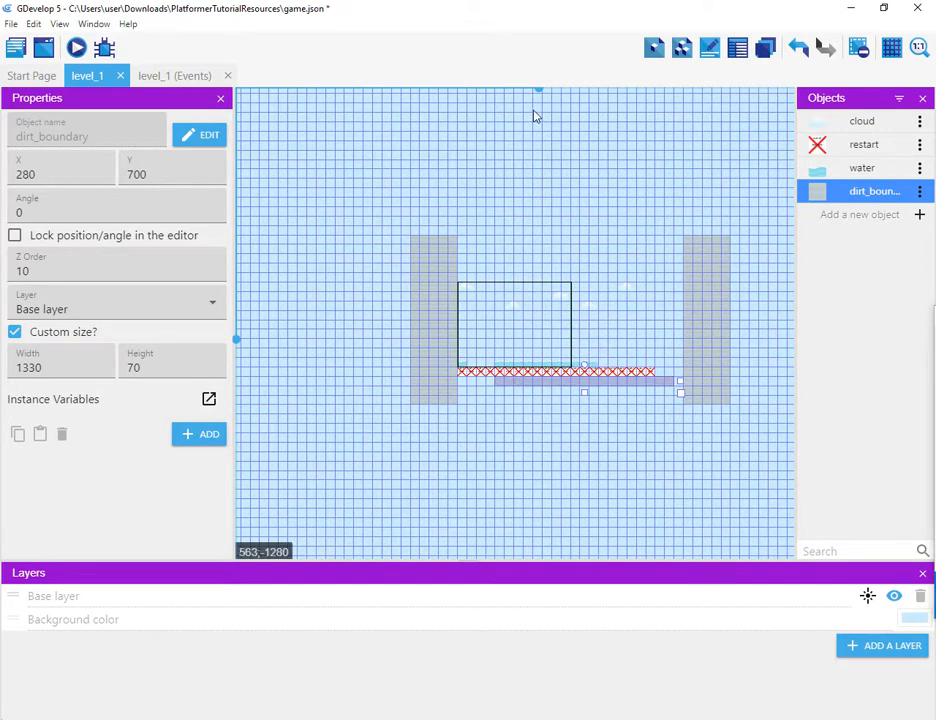
pyautogui.moveTo(564, 388); pyautogui.dragTo(536, 357)
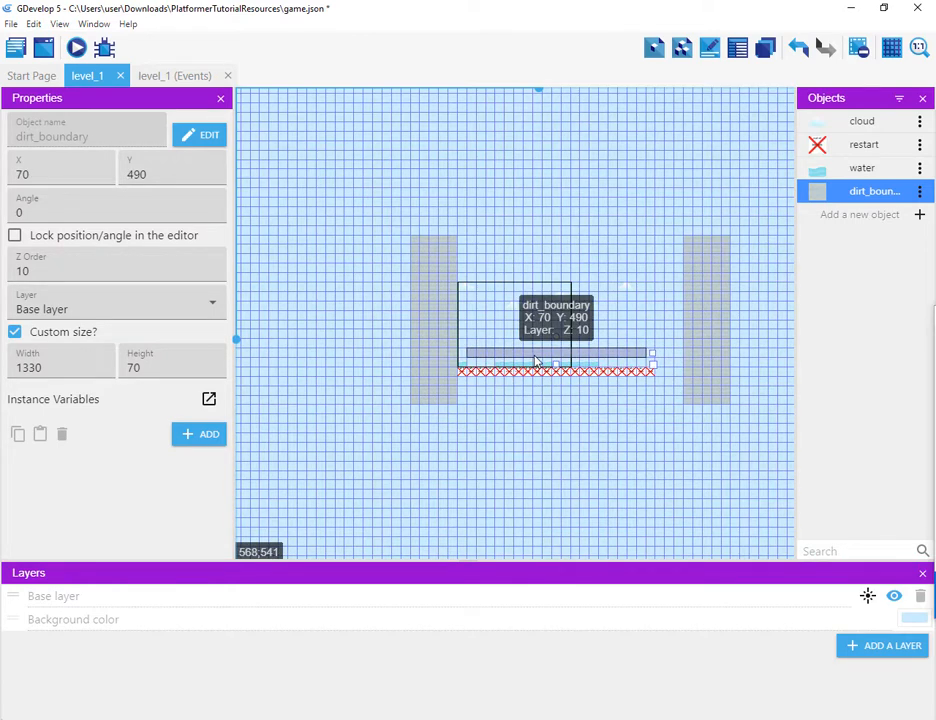
pyautogui.hotkey('ctrl', 'v')
pyautogui.click(537, 389)
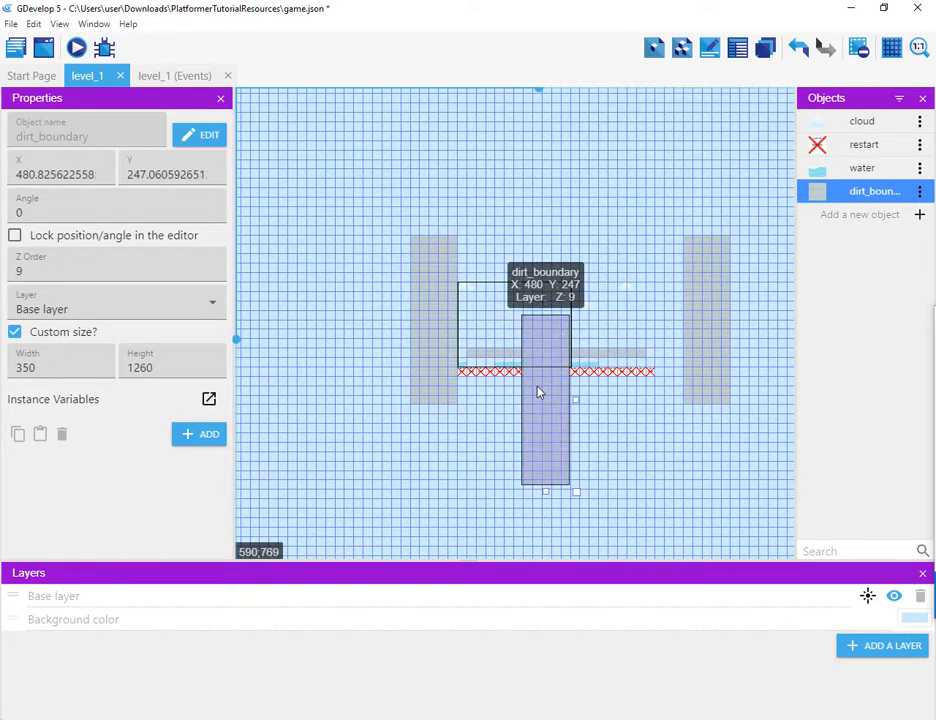
pyautogui.press('Delete')
# Step: Move the dirt floor to X 0, Y 700 and widen it to 1680 pixels so it spans between the walls
pyautogui.click(530, 355)
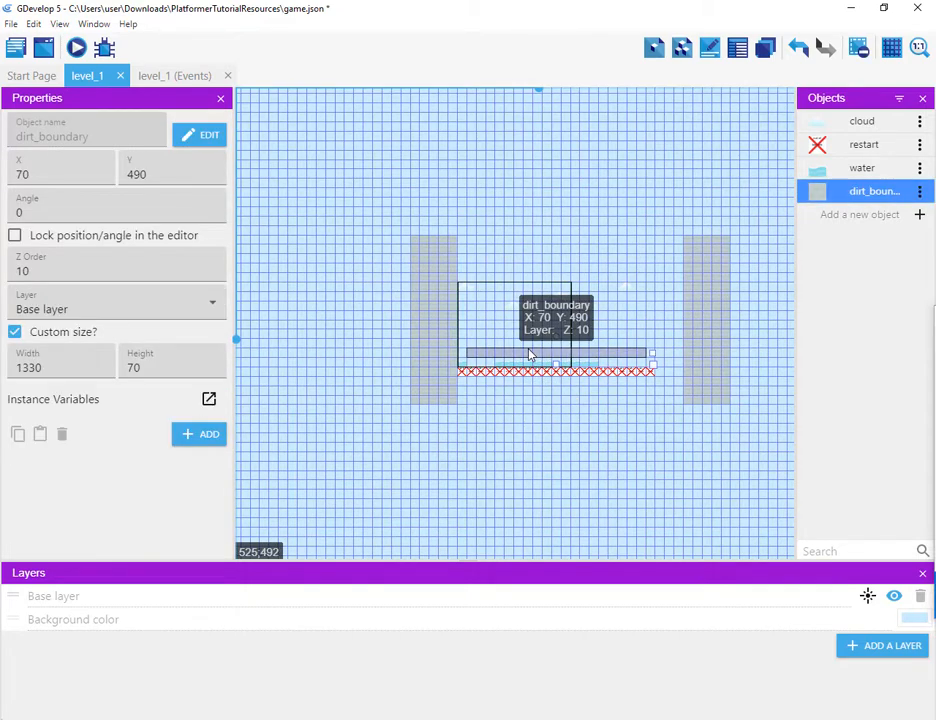
pyautogui.moveTo(538, 399); pyautogui.dragTo(485, 389)
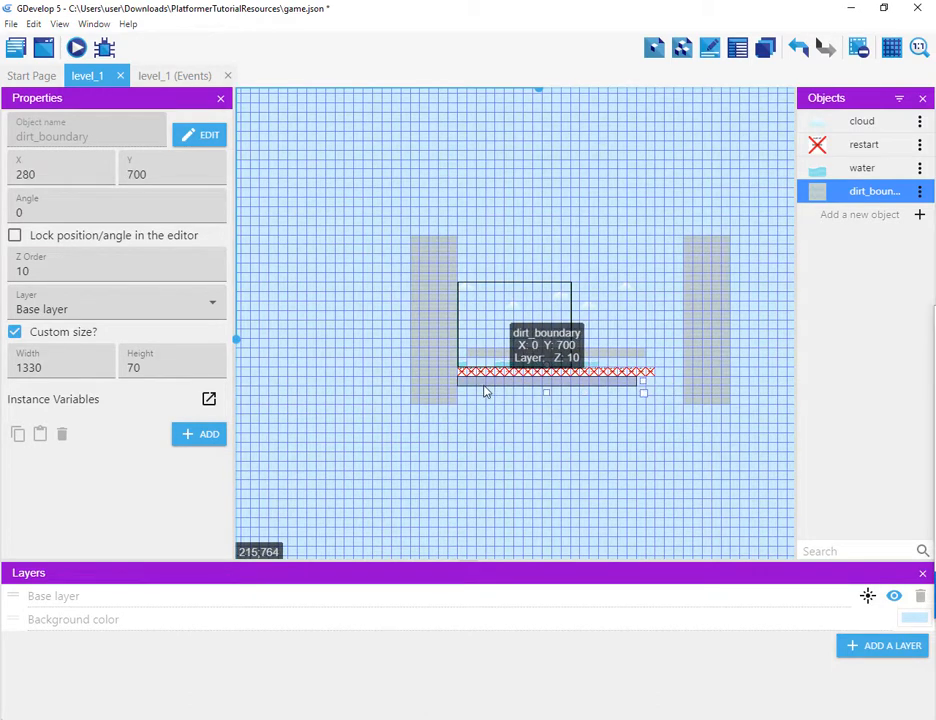
pyautogui.moveTo(644, 383); pyautogui.dragTo(690, 381)
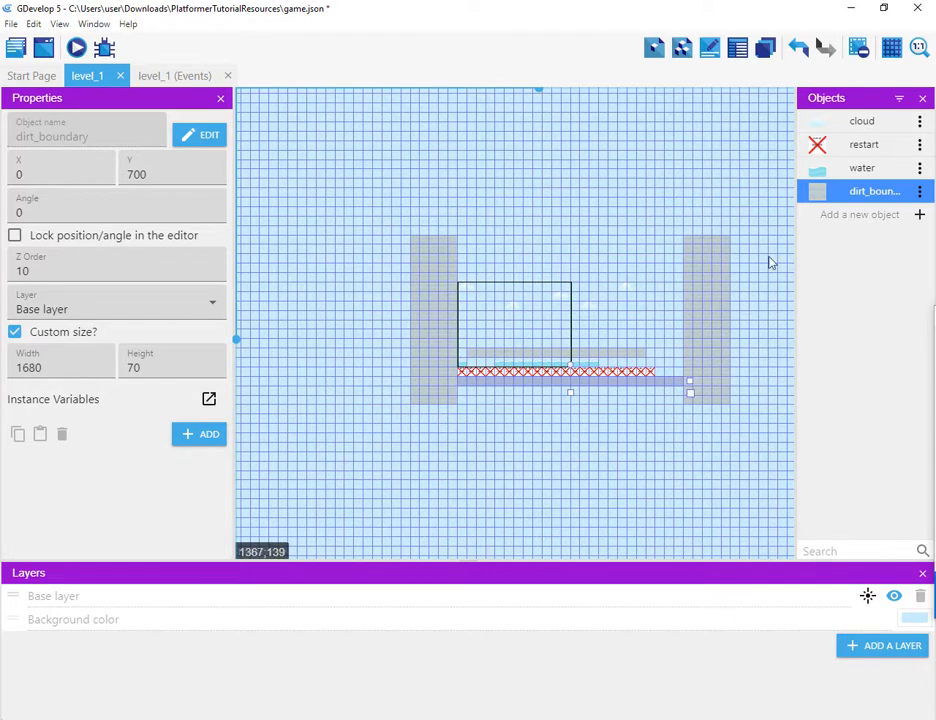
# Step: Create a new Sprite object named alien_mask
pyautogui.click(919, 215)
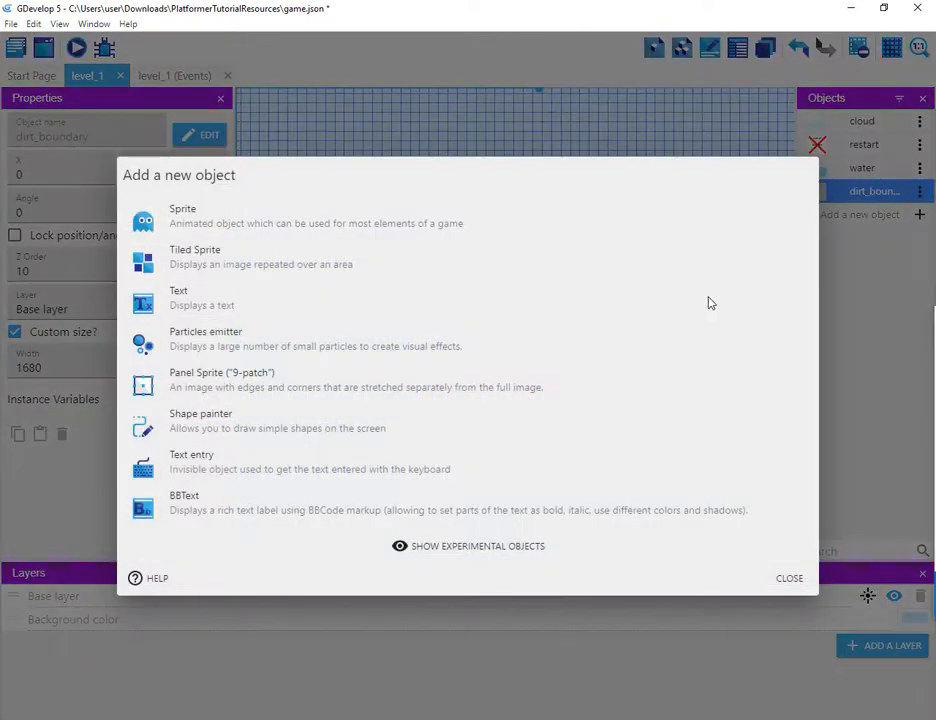
pyautogui.click(253, 229)
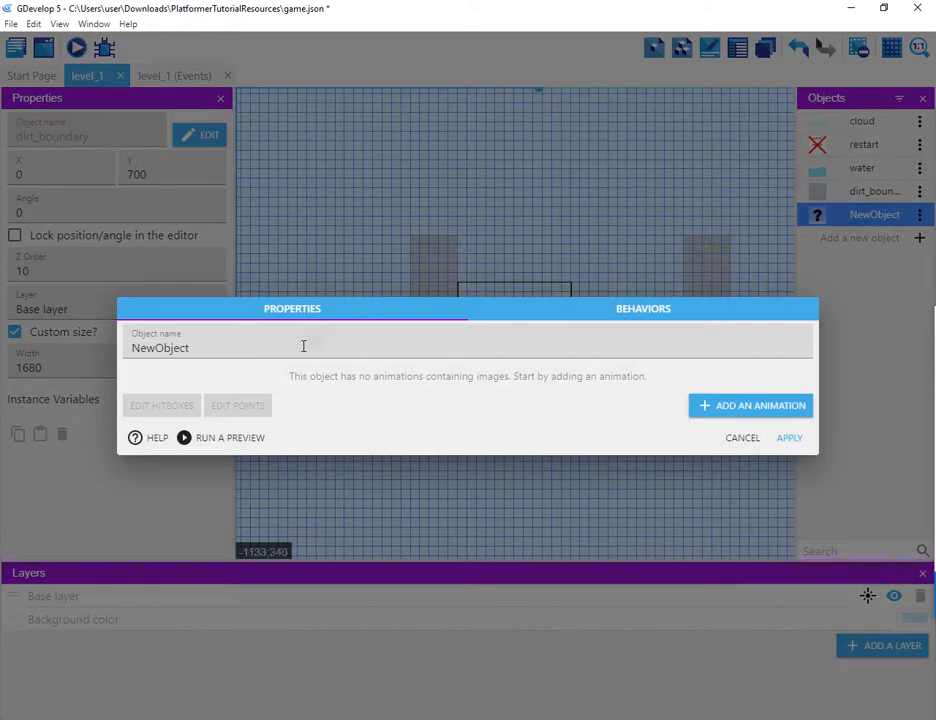
pyautogui.doubleClick(234, 349)
pyautogui.write('a')
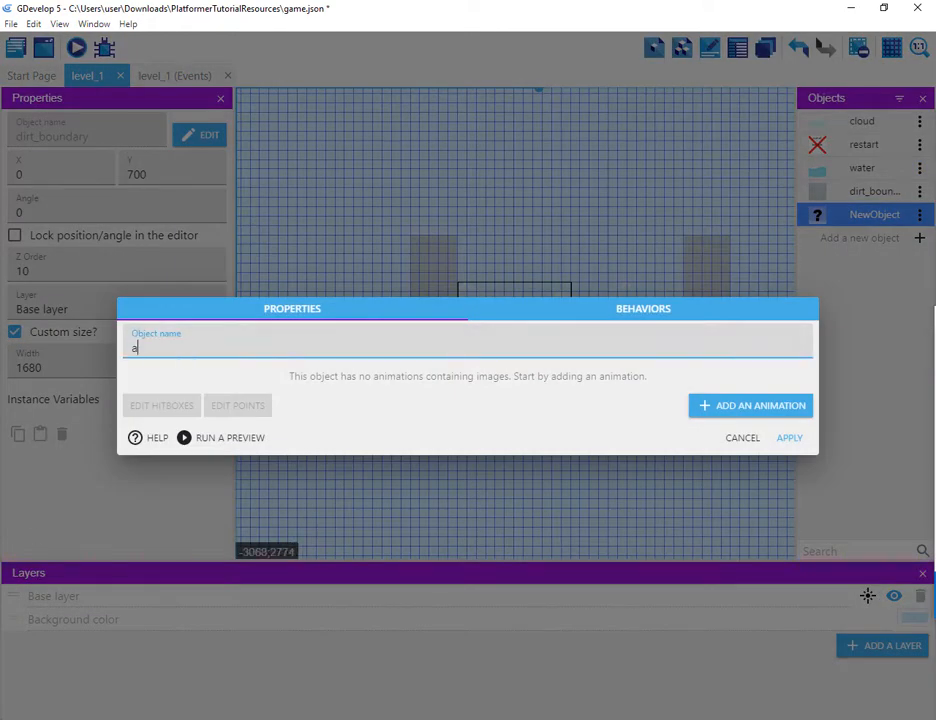
pyautogui.write('liean')
pyautogui.press('Left')
pyautogui.press('BackSpace')
pyautogui.write('_')
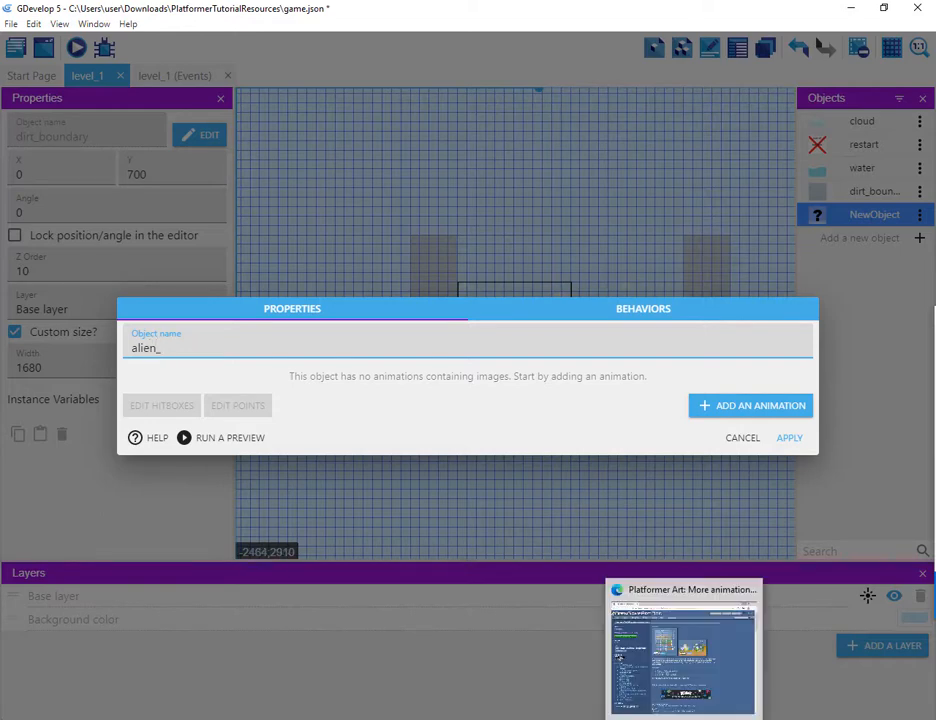
pyautogui.write('mar')
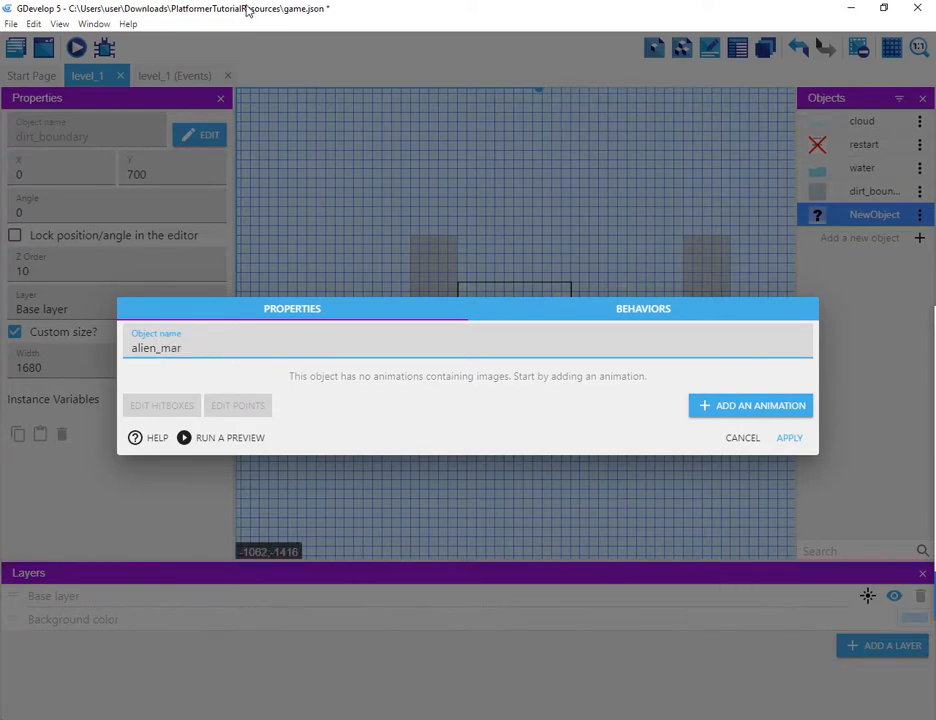
pyautogui.press('BackSpace')
pyautogui.write('sk')
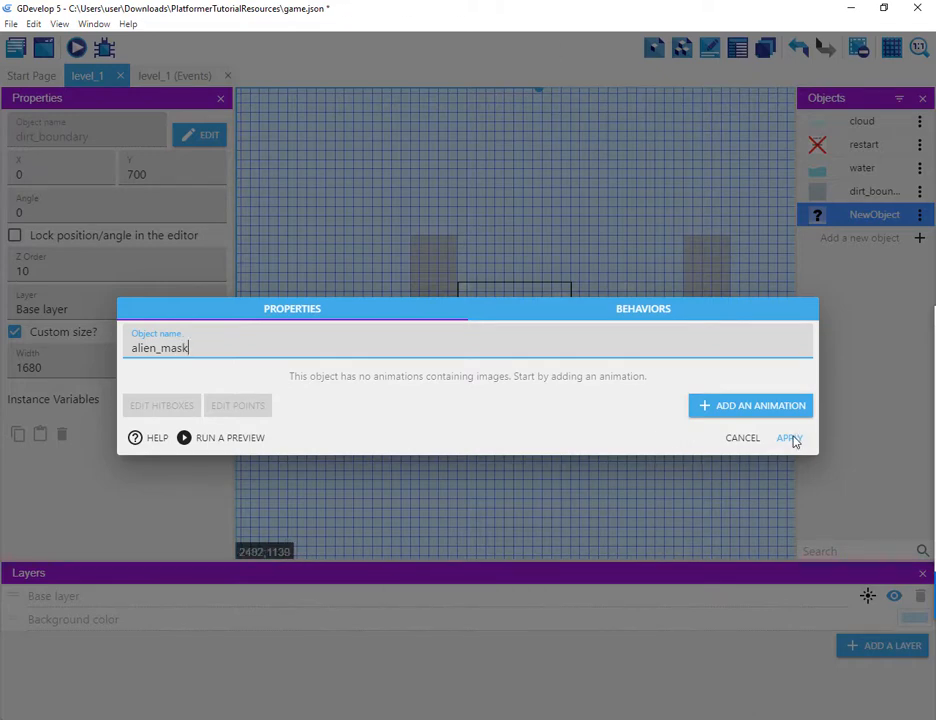
# Step: Add an animation to alien_mask using the alien_mask.png image and apply the object
pyautogui.click(740, 408)
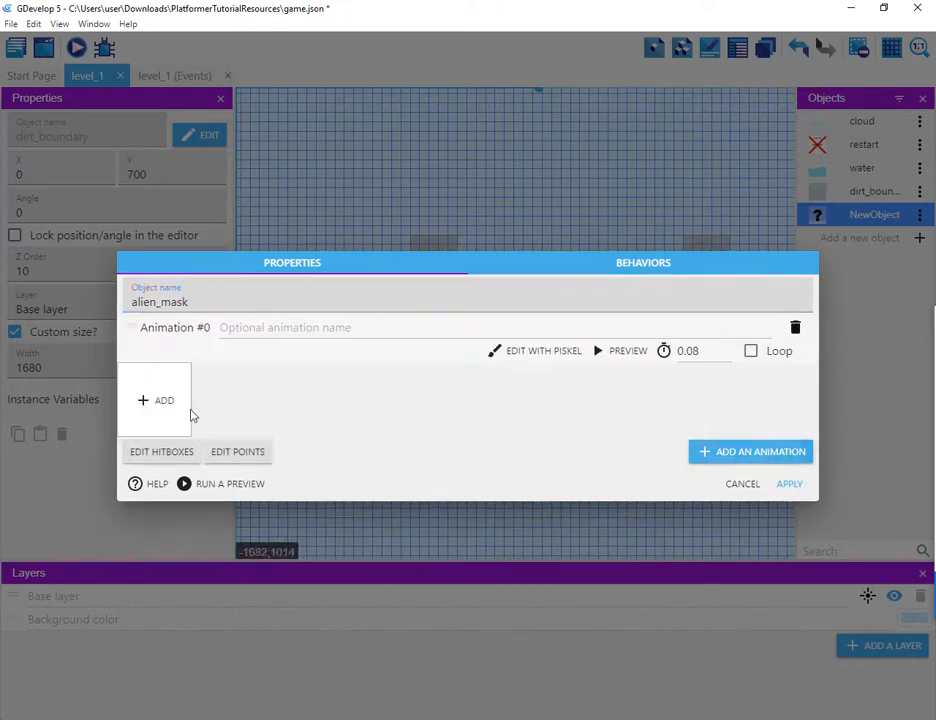
pyautogui.click(170, 404)
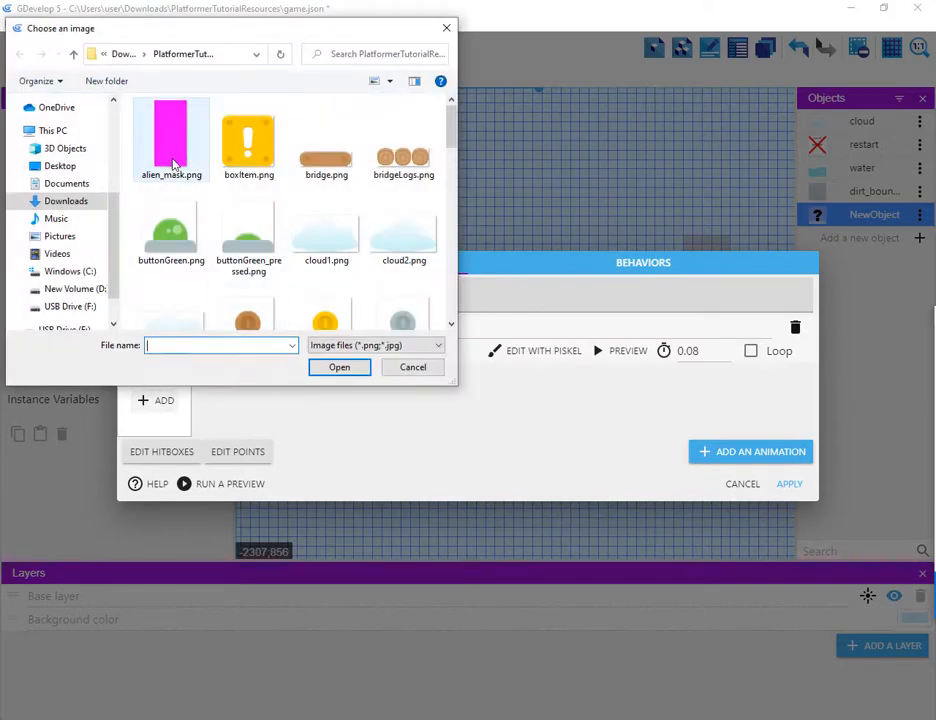
pyautogui.click(171, 140)
pyautogui.click(339, 368)
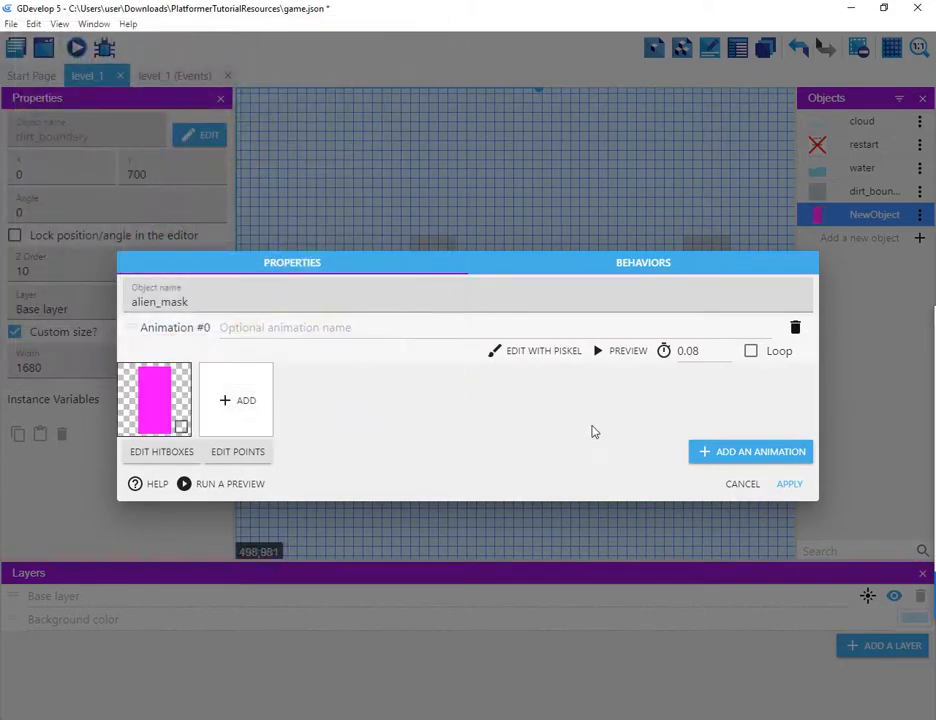
pyautogui.click(786, 482)
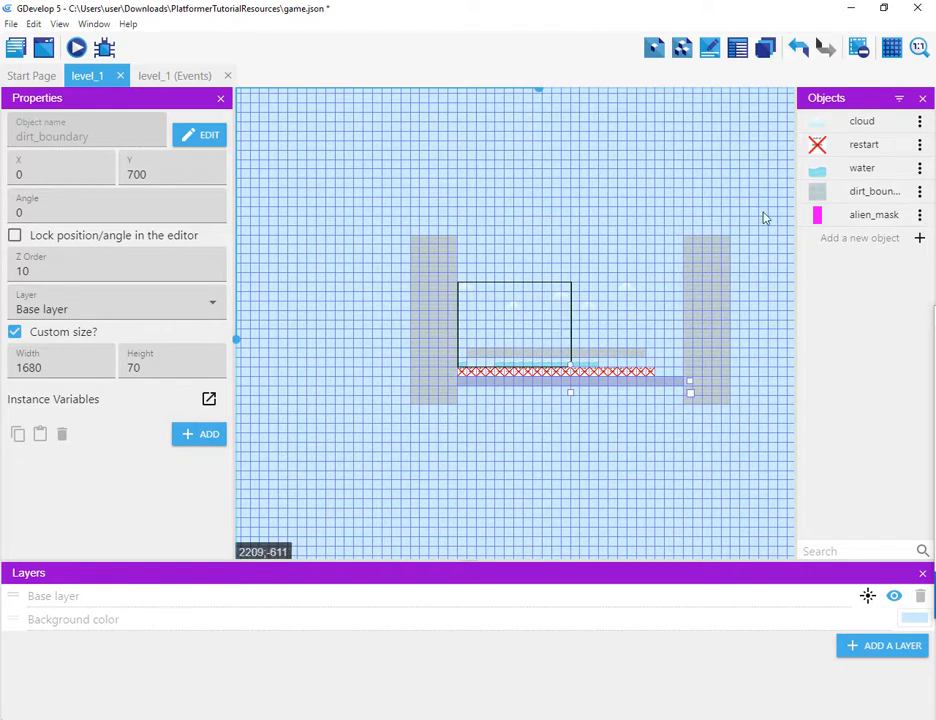
# Step: Place an alien_mask instance in the level's starting area and reopen the alien_mask object for editing
pyautogui.moveTo(817, 218); pyautogui.dragTo(480, 340)
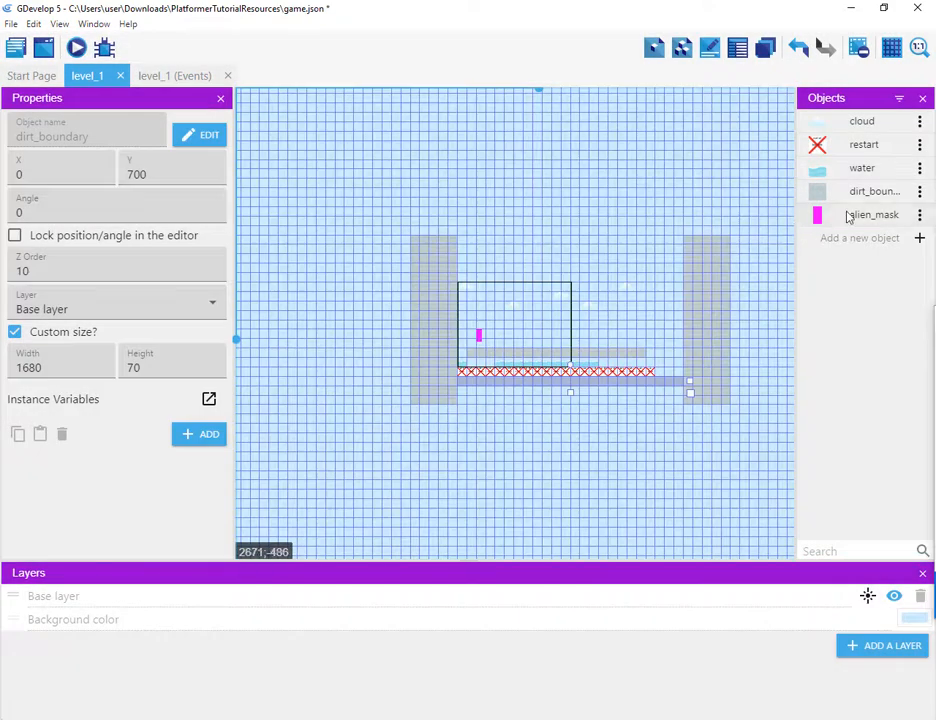
pyautogui.click(918, 217)
pyautogui.click(855, 238)
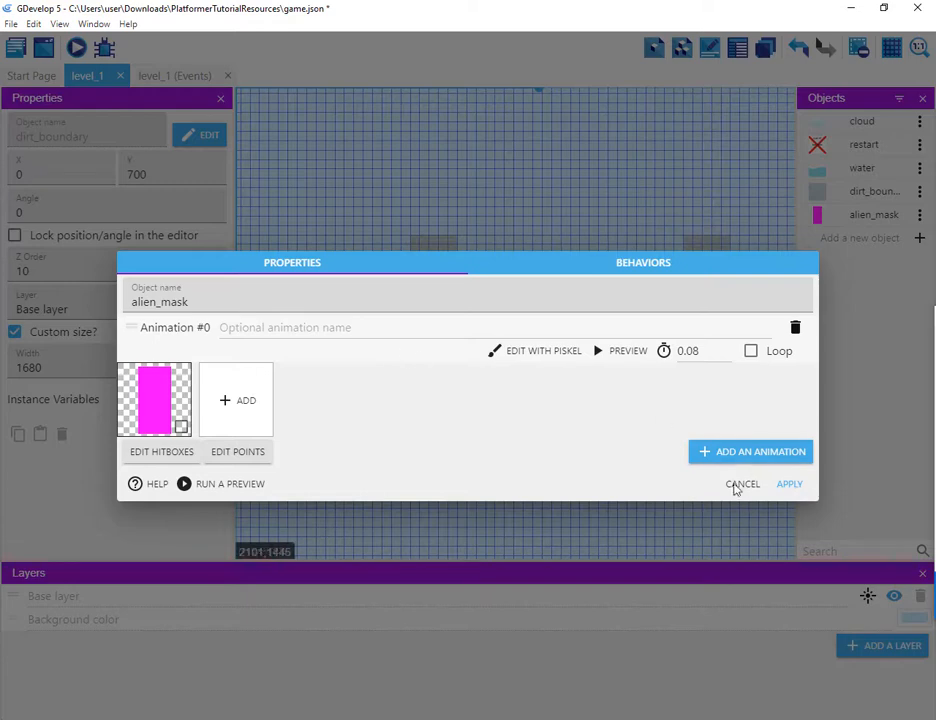
# Step: Give alien_mask a custom quadrilateral collision mask and start editing its first vertex's X coordinate
pyautogui.click(162, 452)
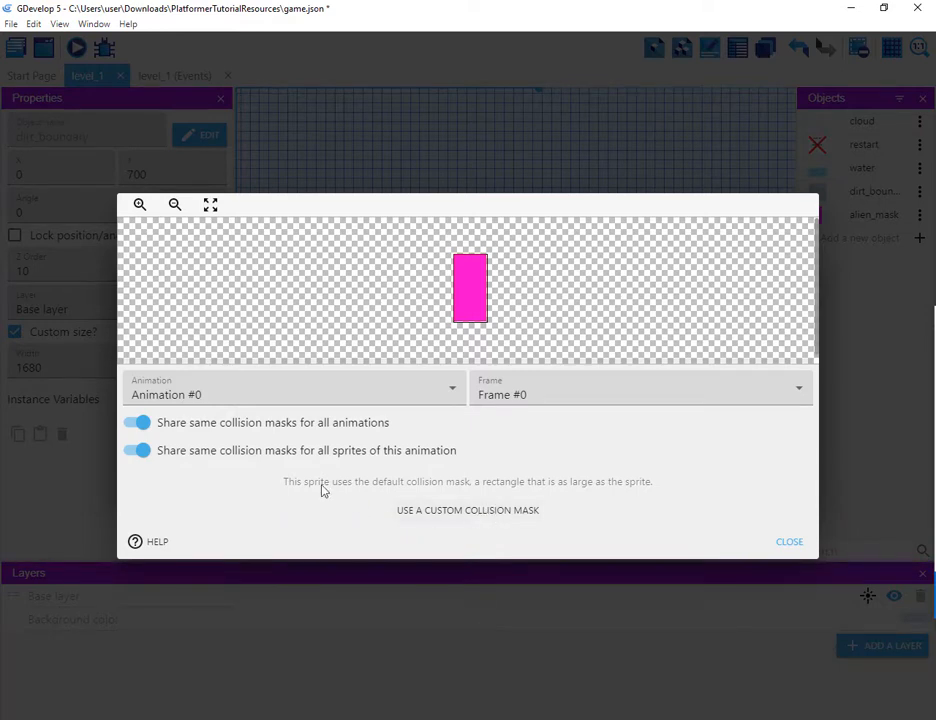
pyautogui.click(469, 511)
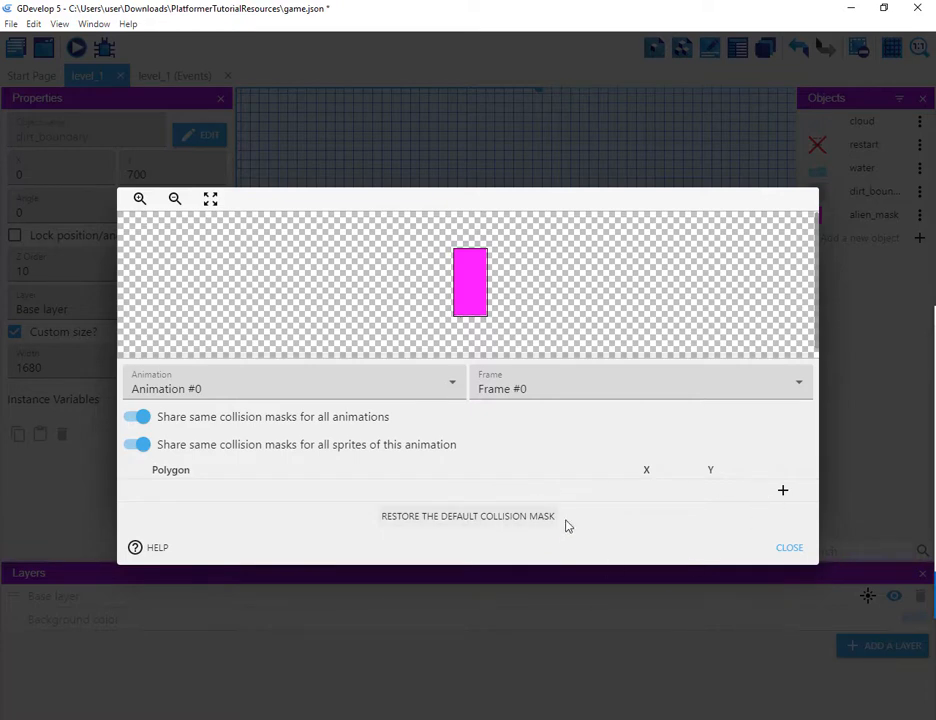
pyautogui.click(783, 491)
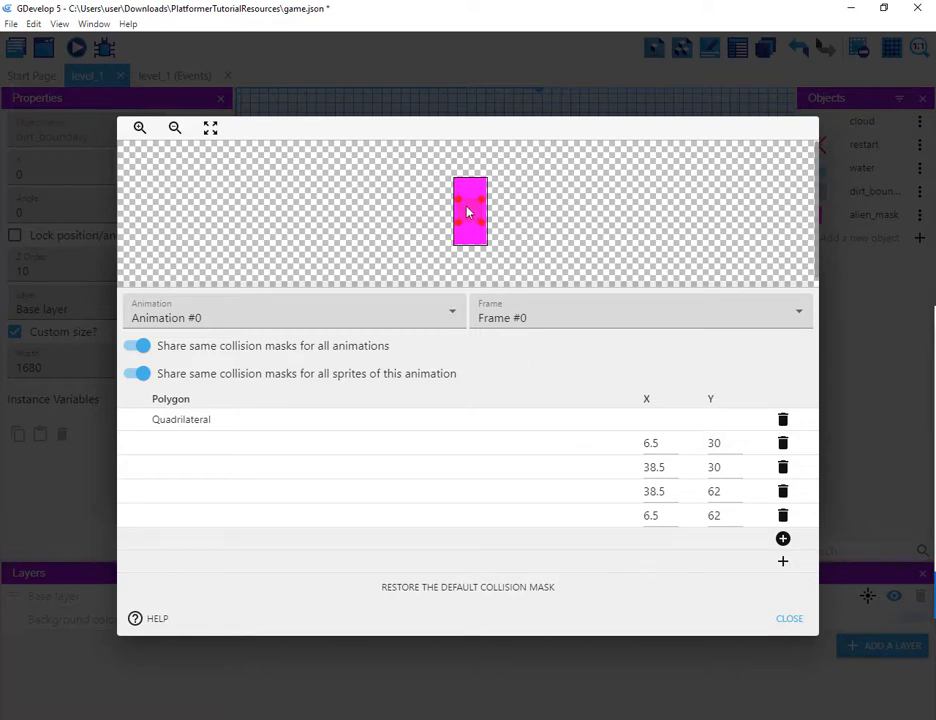
pyautogui.click(139, 128)
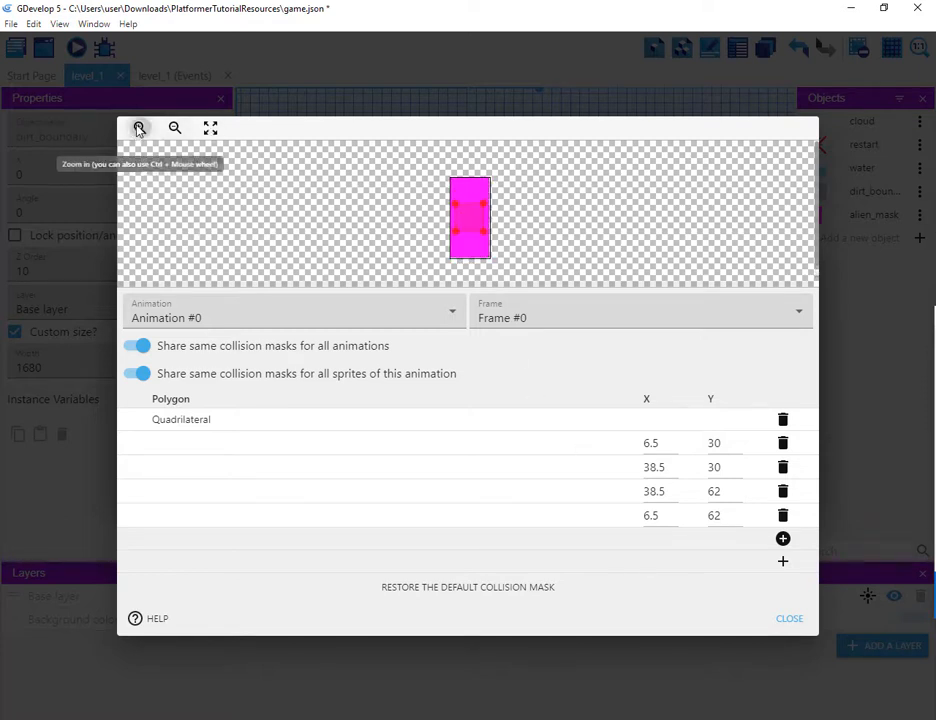
pyautogui.click(139, 128)
pyautogui.click(139, 128)
pyautogui.click(139, 128)
pyautogui.click(139, 128)
pyautogui.click(140, 130)
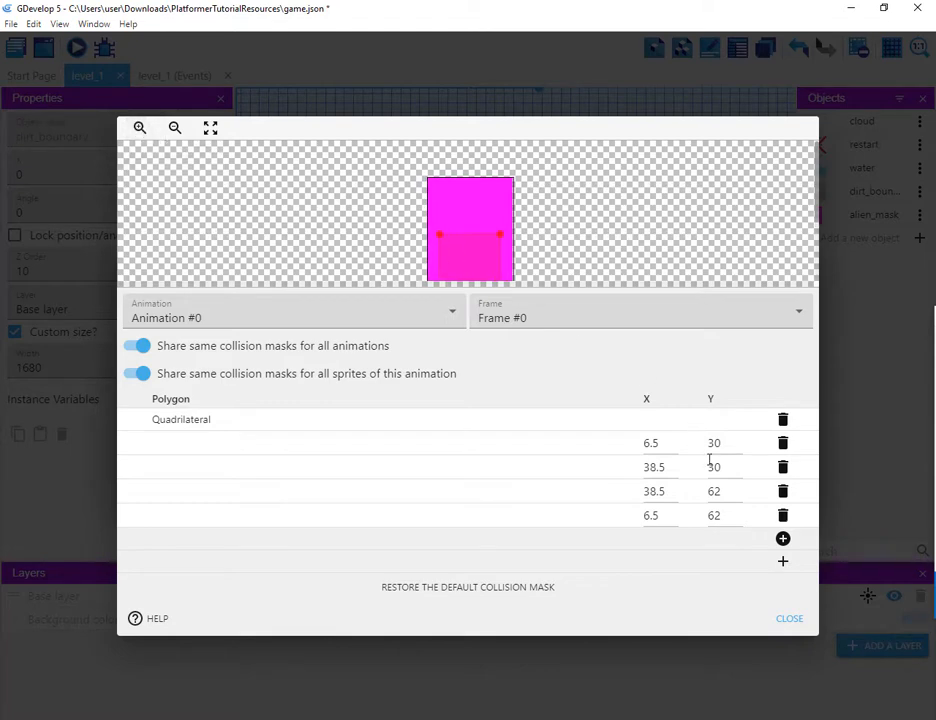
pyautogui.doubleClick(661, 445)
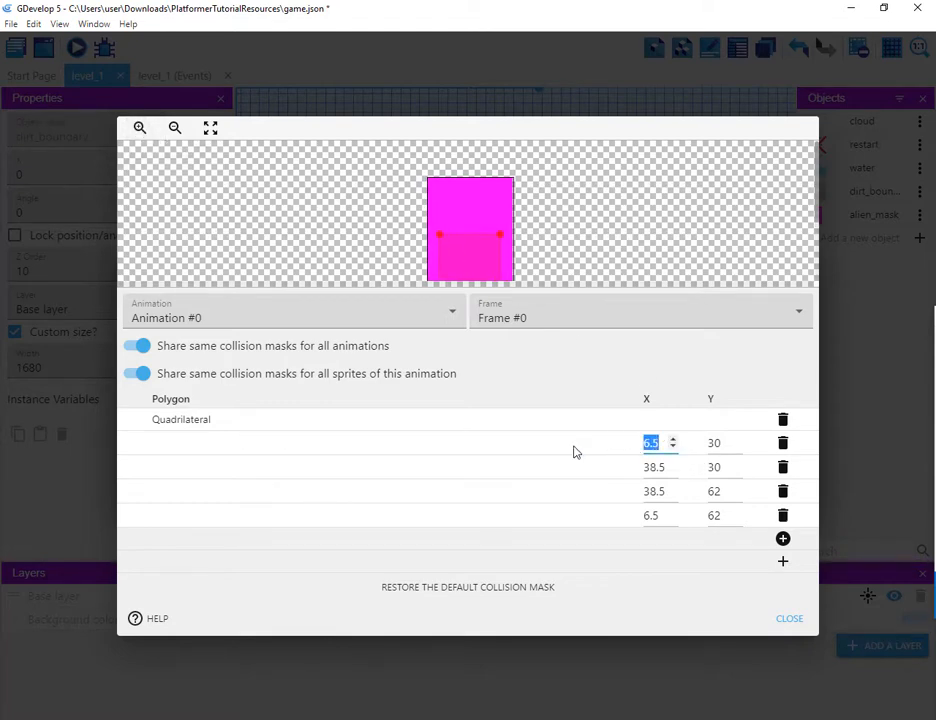
# Step: Switch to File Explorer and check the pixel dimensions of alien_mask.png
pyautogui.hotkey('alt', 'Tab')
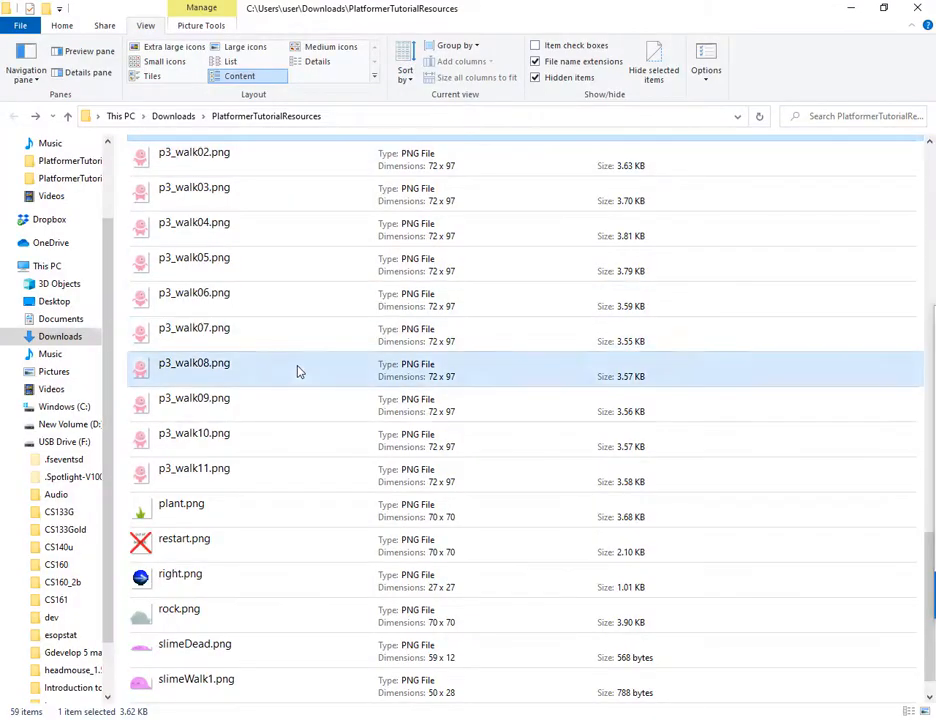
pyautogui.click(297, 366)
pyautogui.scroll(3, 300, 370)
pyautogui.scroll(12, 303, 372)
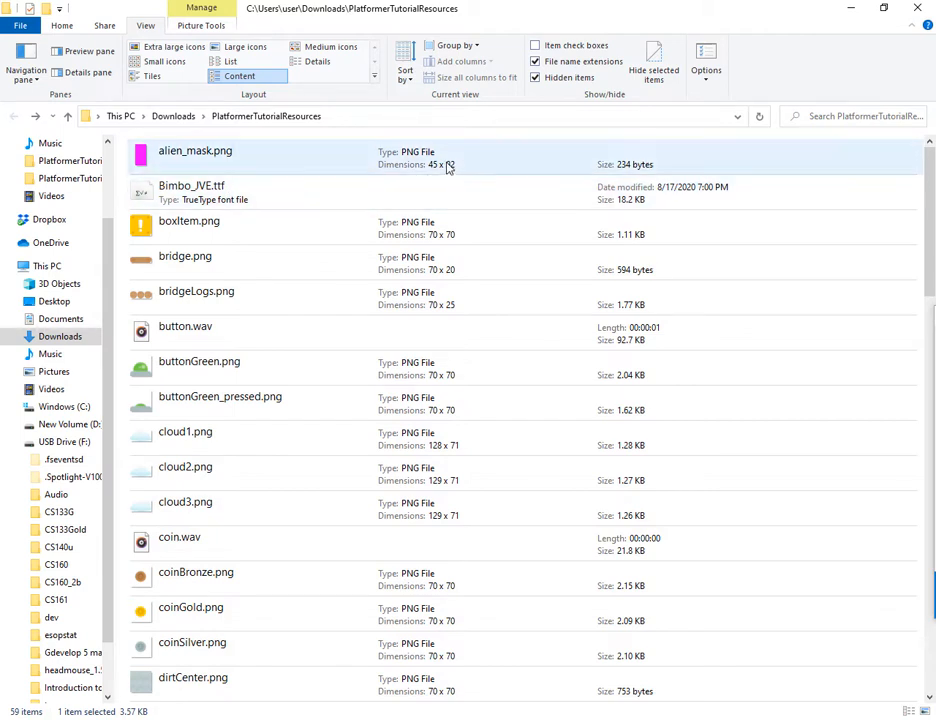
pyautogui.click(452, 172)
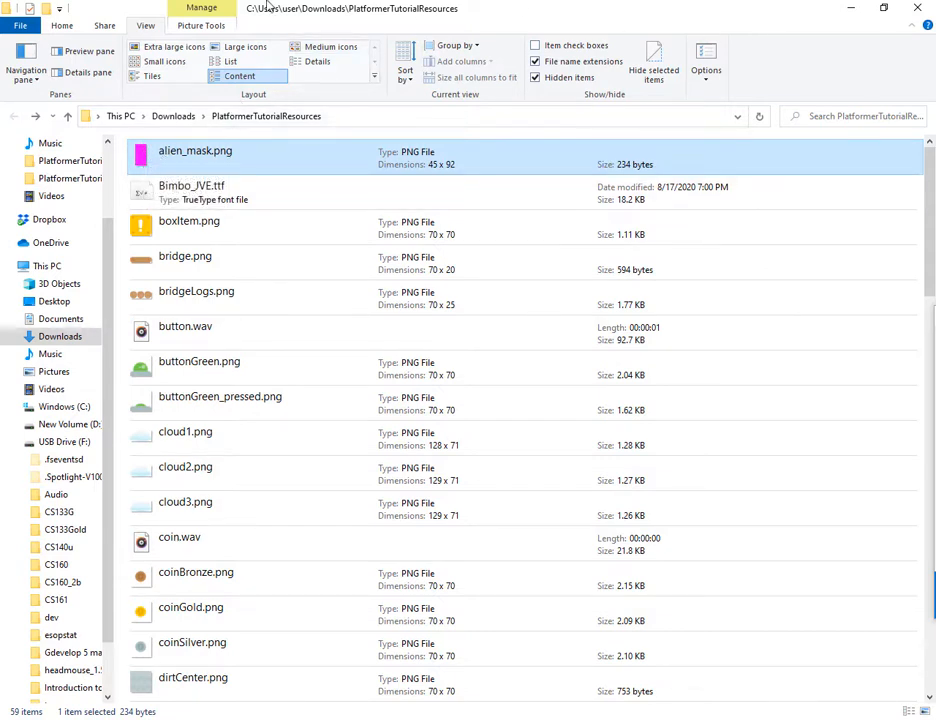
pyautogui.click(851, 11)
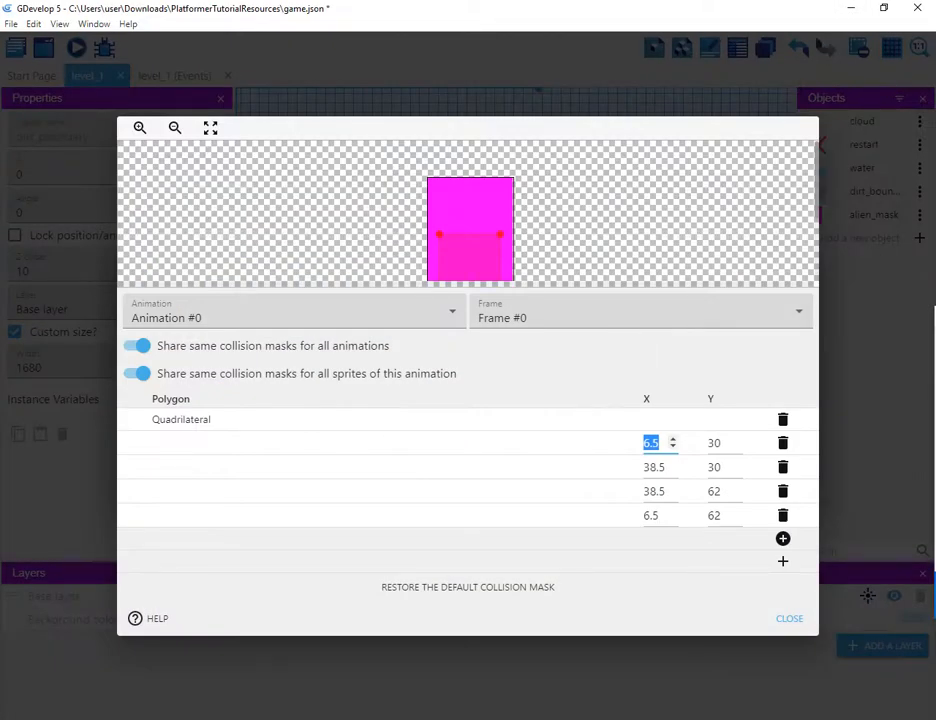
# Step: Set the first collision-mask vertex to 0, 0 and the second vertex to 0, 44
pyautogui.write('0')
pyautogui.press('Tab')
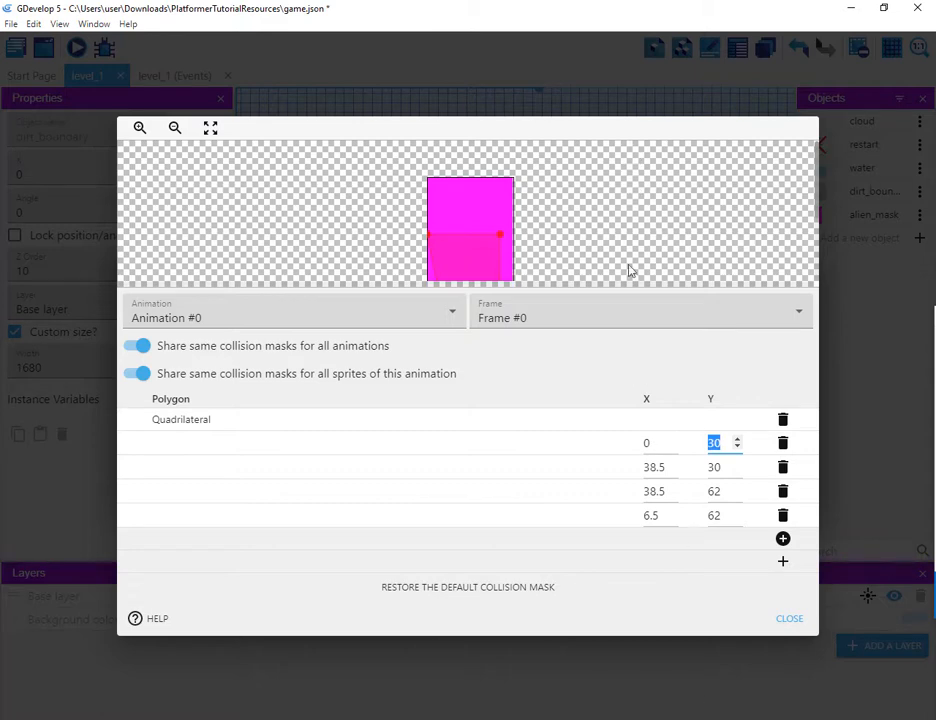
pyautogui.write('0')
pyautogui.press('Tab')
pyautogui.press('Tab')
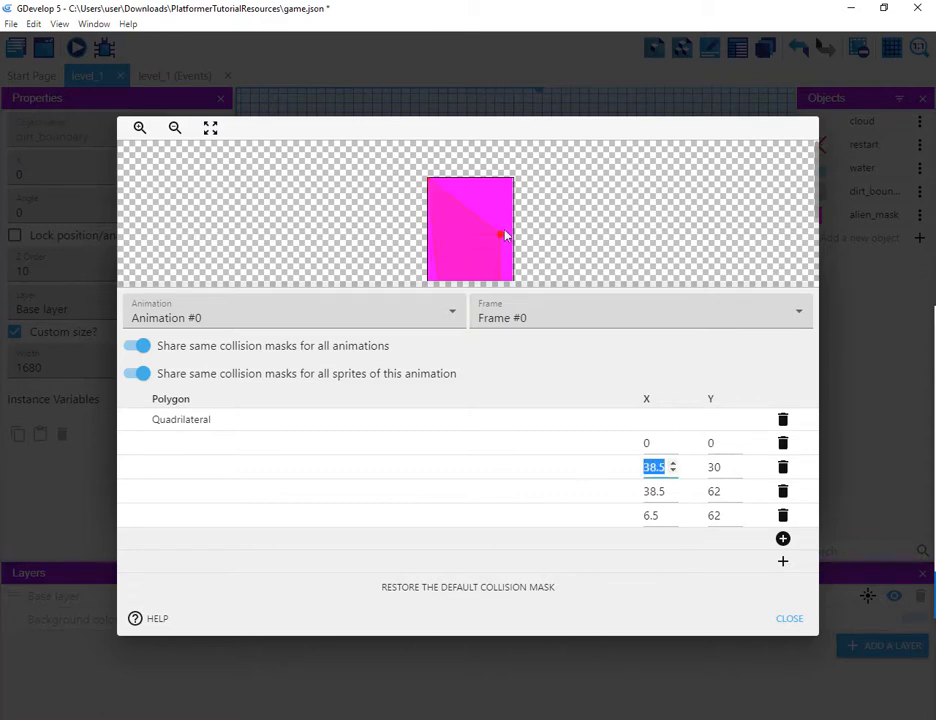
pyautogui.write('0')
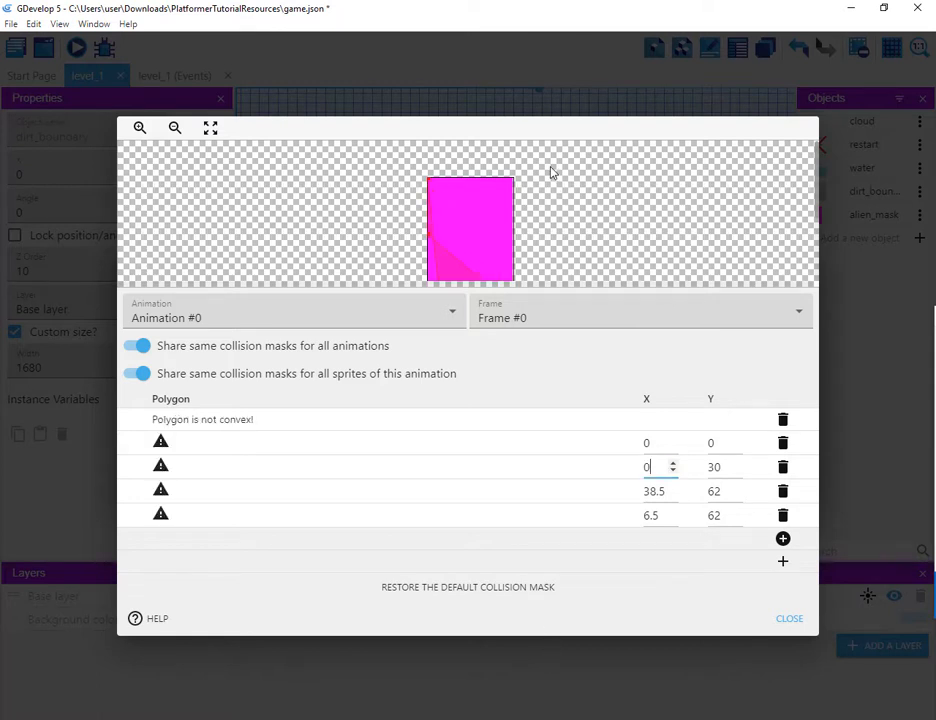
pyautogui.press('Tab')
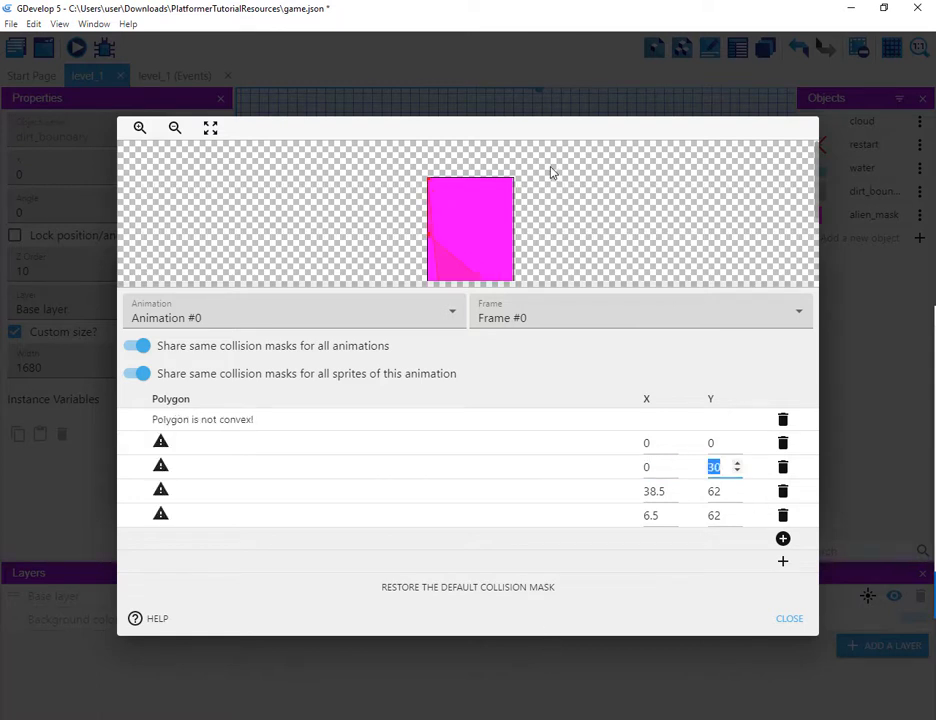
pyautogui.write('44')
# Step: Switch to File Explorer to recheck the alien_mask.png dimensions, then return to GDevelop
pyautogui.hotkey('alt', 'Tab')
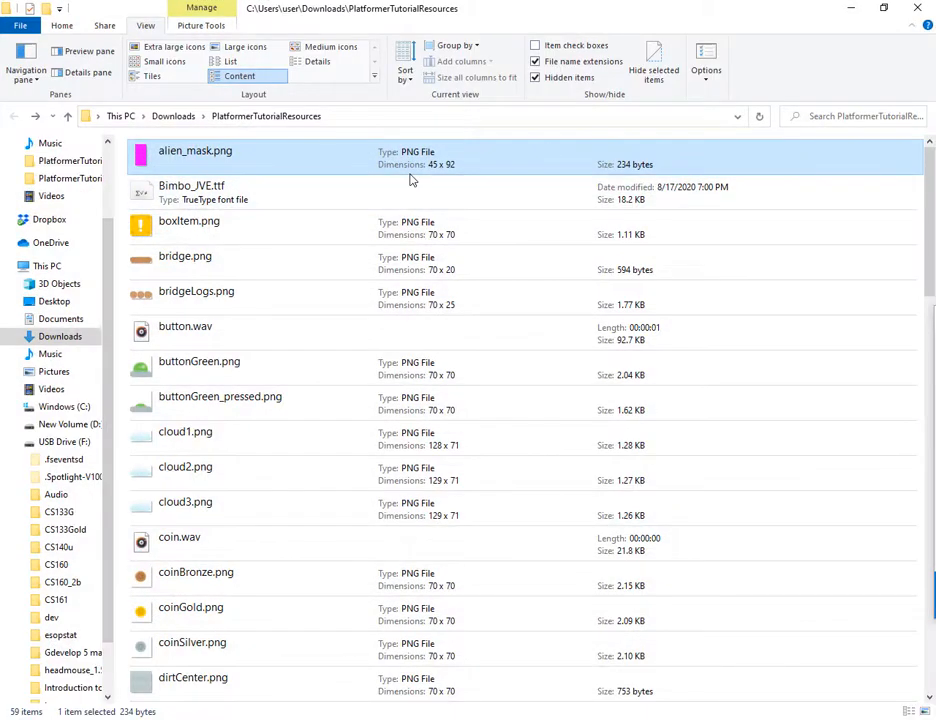
pyautogui.press('alt')
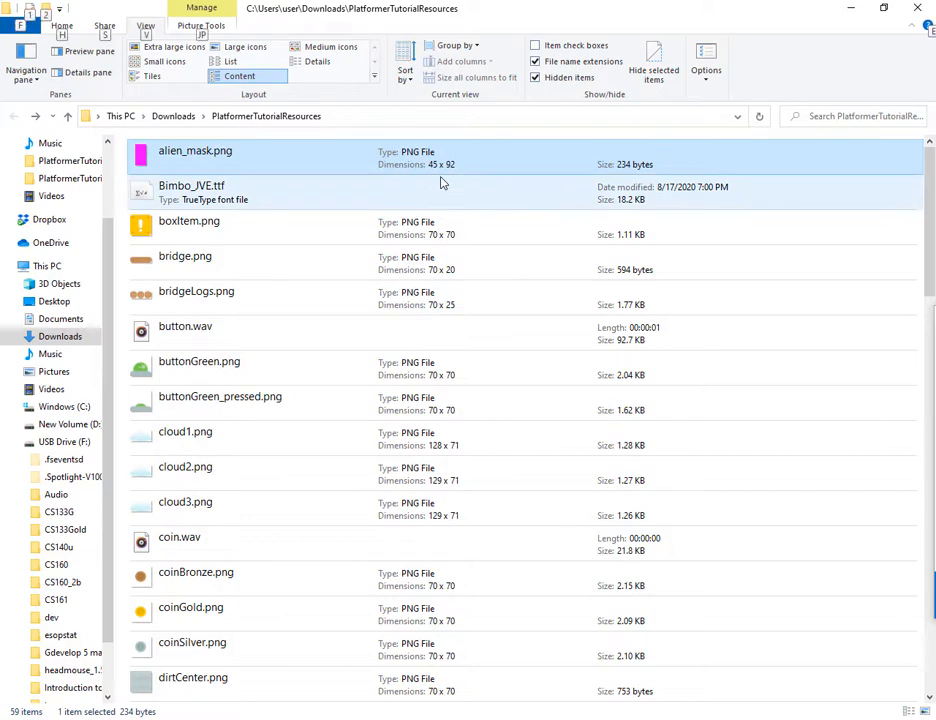
pyautogui.hotkey('alt', 'Tab')
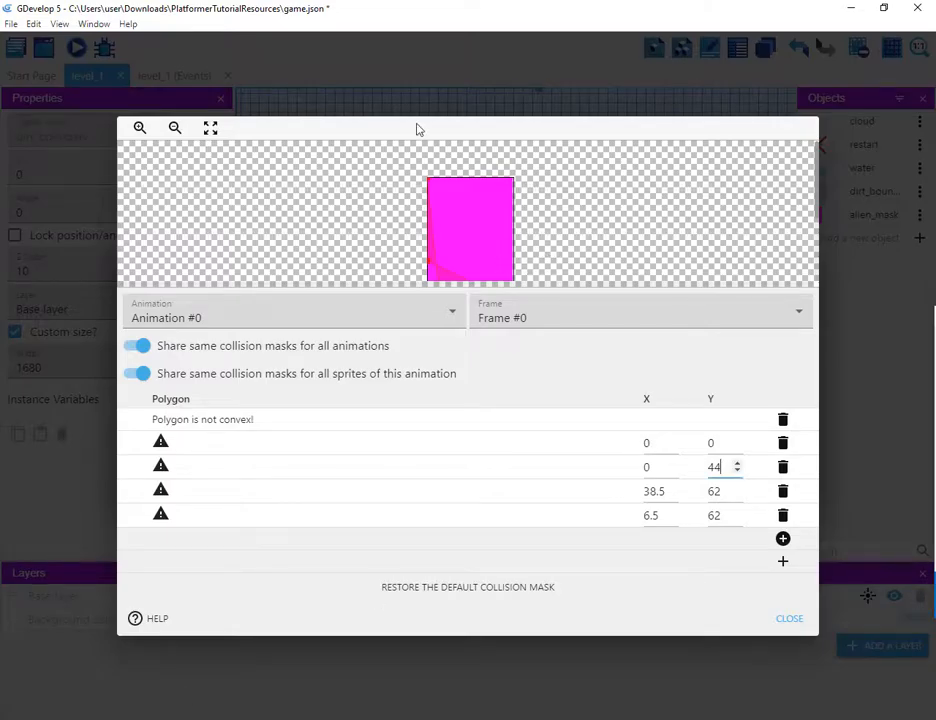
# Step: Set the second vertex's Y to 91 and the third vertex to 44, 91
pyautogui.press('Tab')
pyautogui.press('Tab')
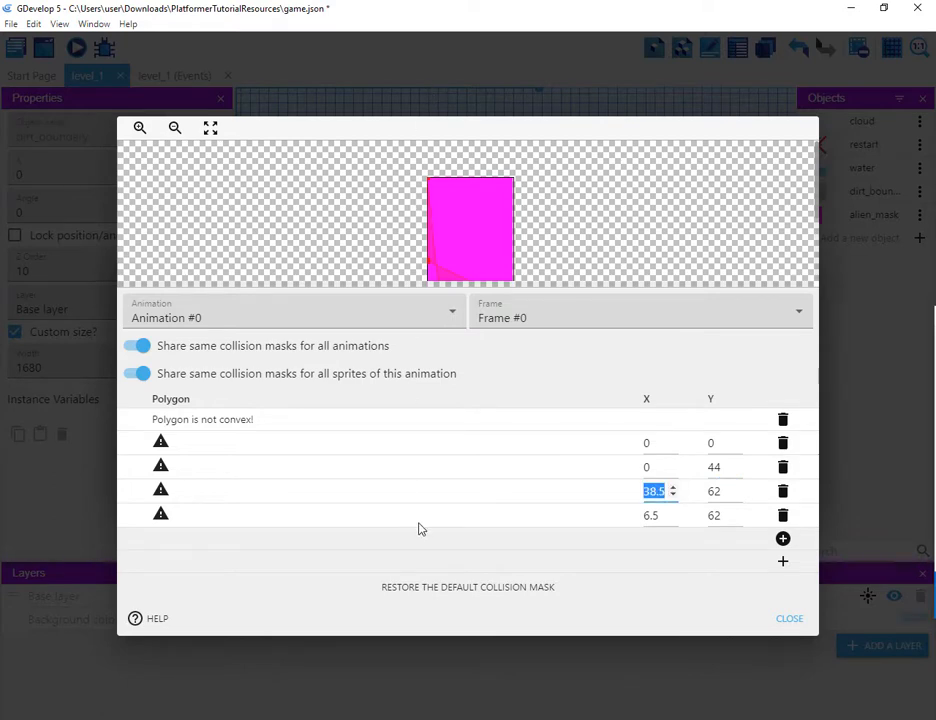
pyautogui.hotkey('alt', 'Tab')
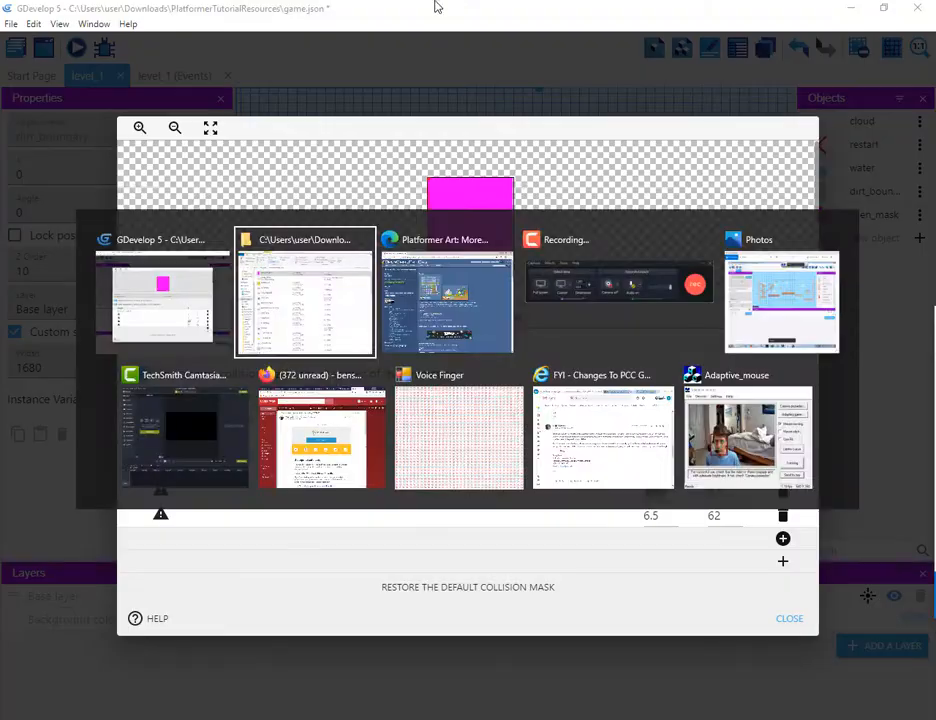
pyautogui.hotkey('alt', 'Tab')
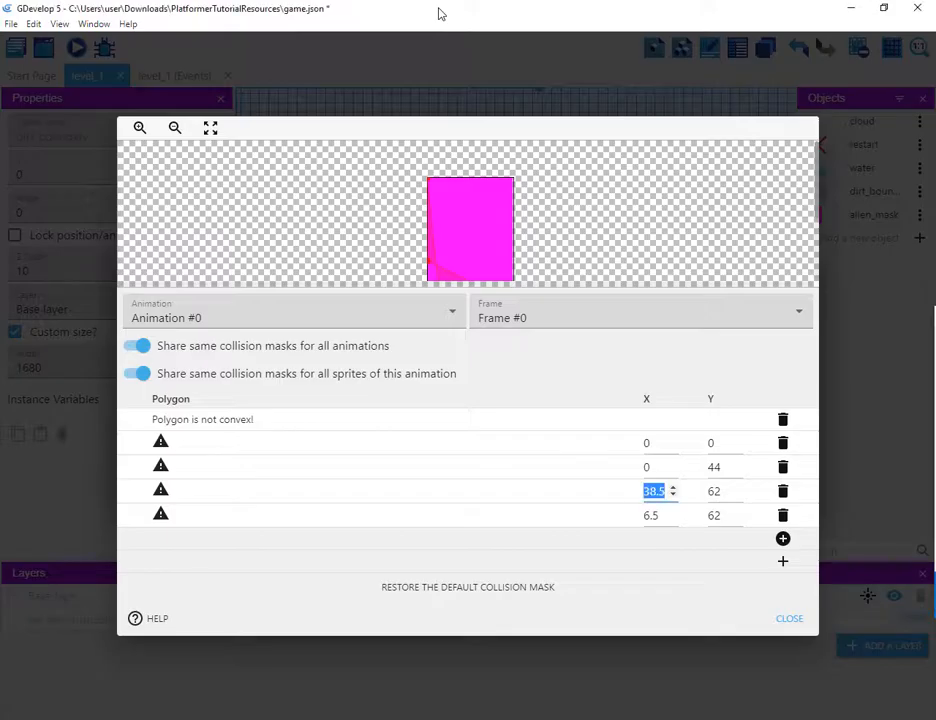
pyautogui.write('45')
pyautogui.press('BackSpace')
pyautogui.press('BackSpace')
pyautogui.write('0')
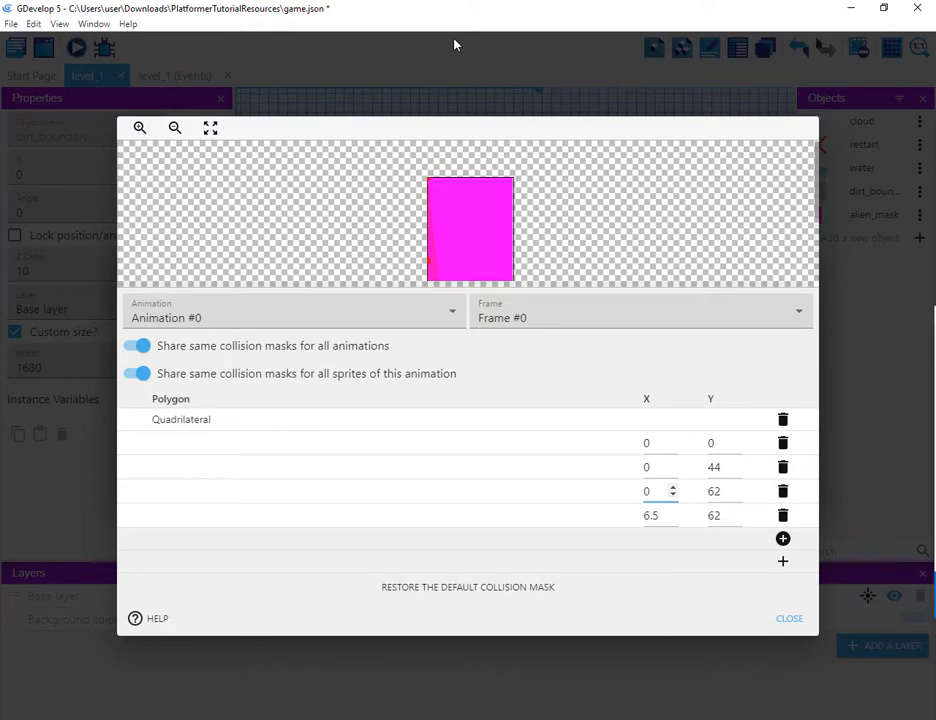
pyautogui.write('9')
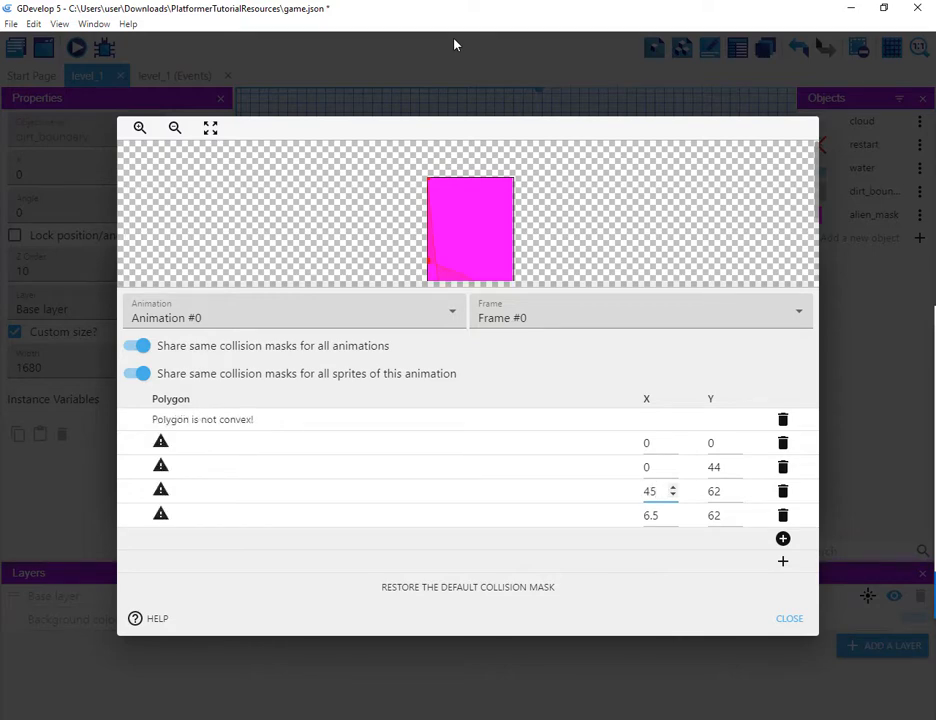
pyautogui.press('BackSpace')
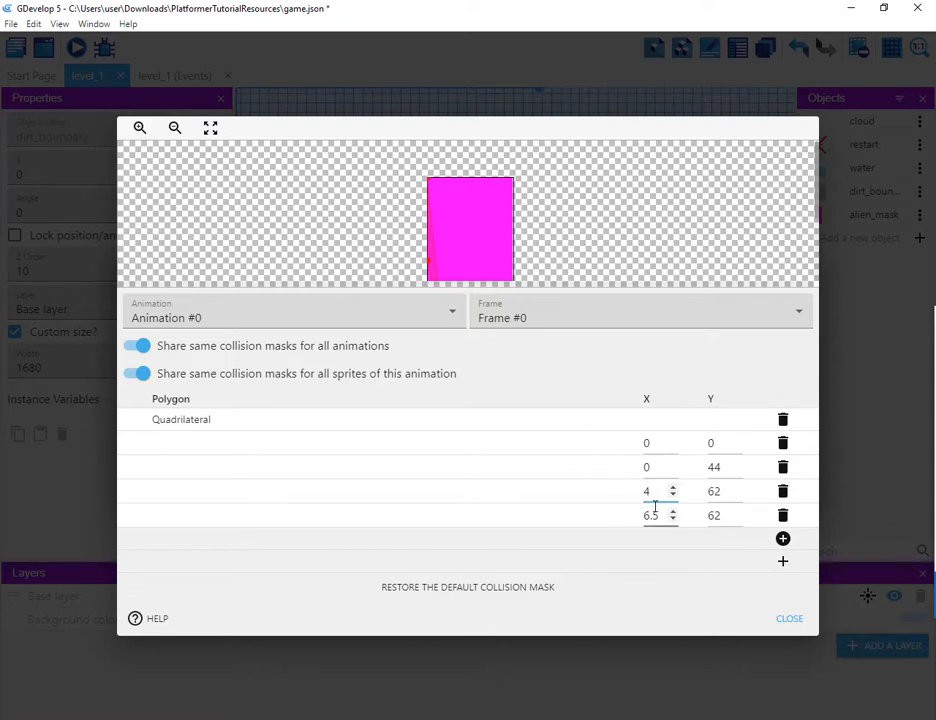
pyautogui.doubleClick(725, 470)
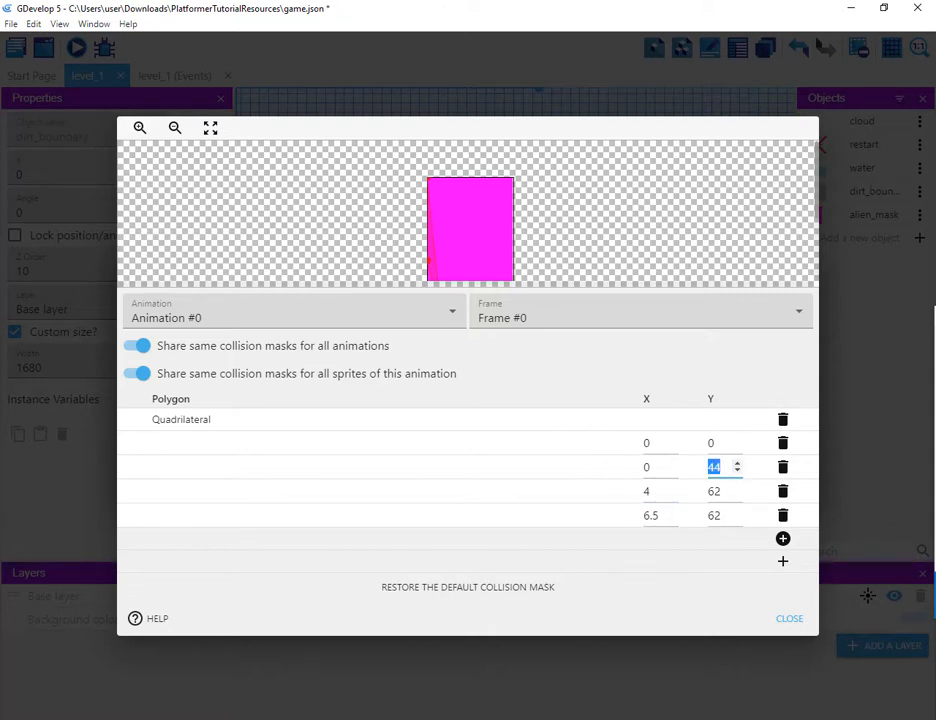
pyautogui.moveTo(590, 719)
pyautogui.write('91')
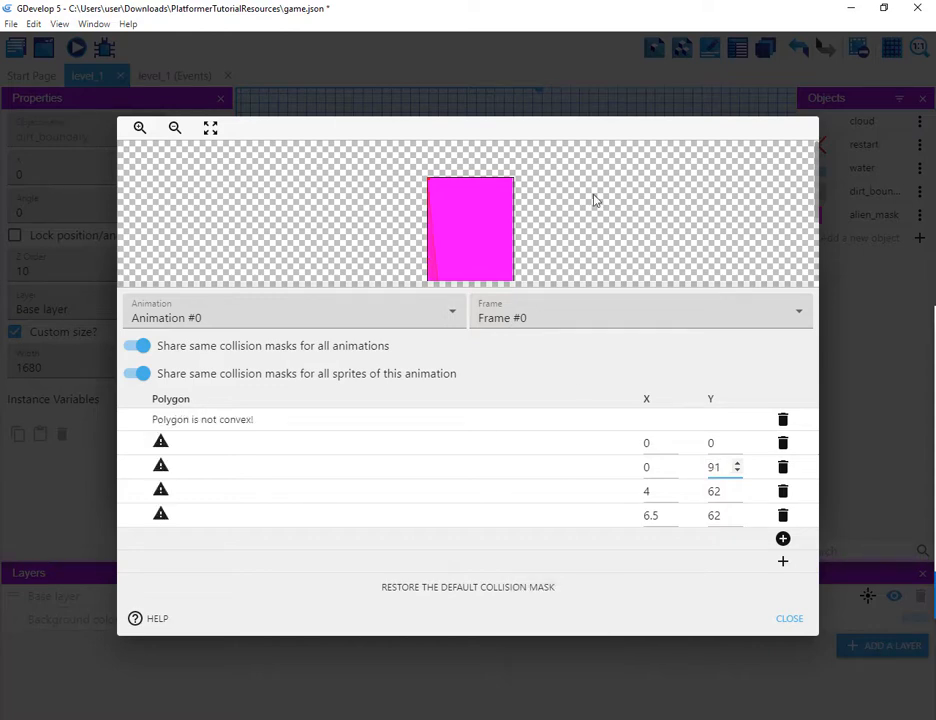
pyautogui.press('Tab')
pyautogui.press('Tab')
pyautogui.press('Tab')
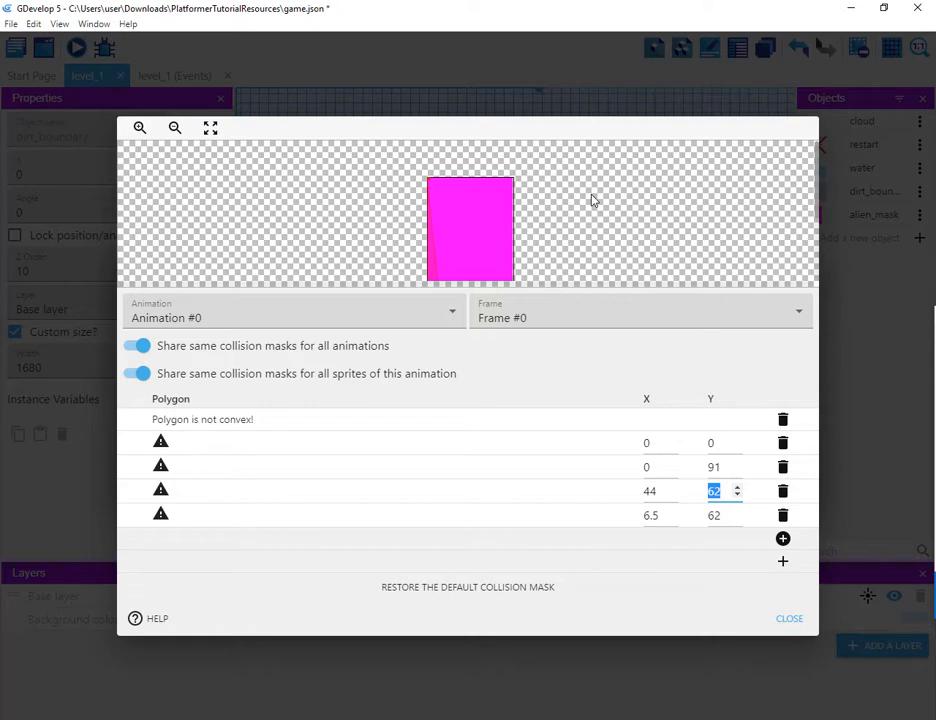
pyautogui.write('91')
# Step: Set the fourth vertex to 44, 0, checking the image dimensions in File Explorer once more
pyautogui.press('Tab')
pyautogui.press('Tab')
pyautogui.write('4')
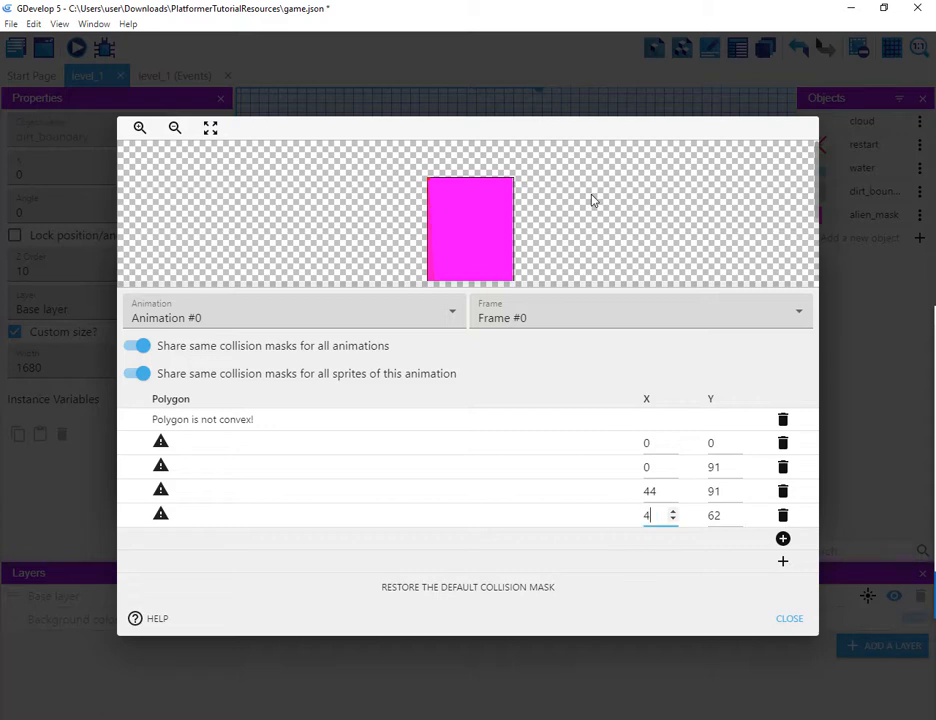
pyautogui.write('5')
pyautogui.press('BackSpace')
pyautogui.write('4')
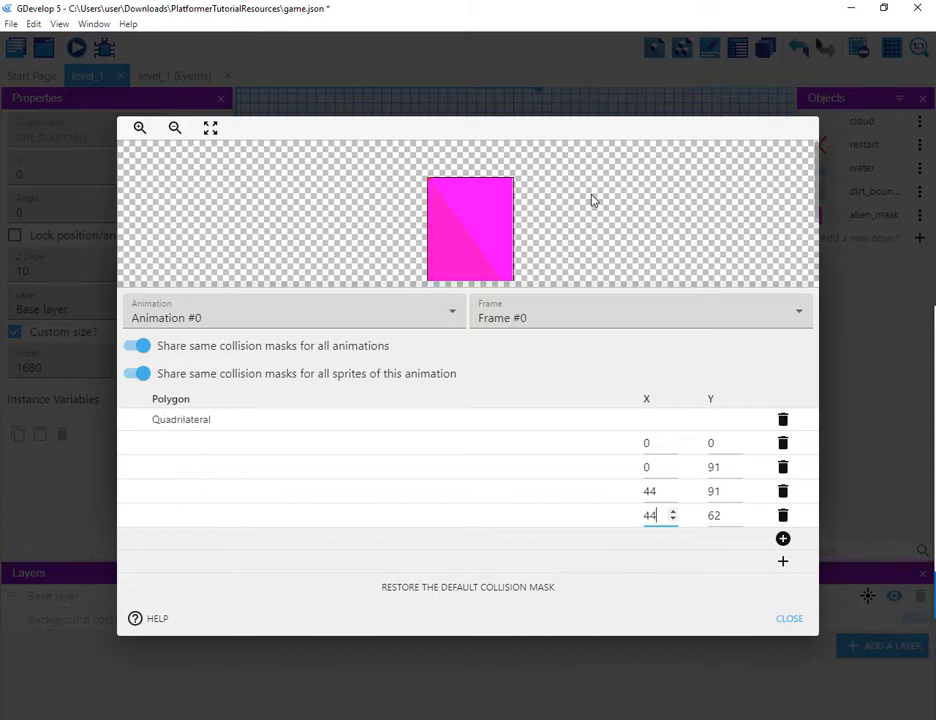
pyautogui.press('Tab')
pyautogui.write('0')
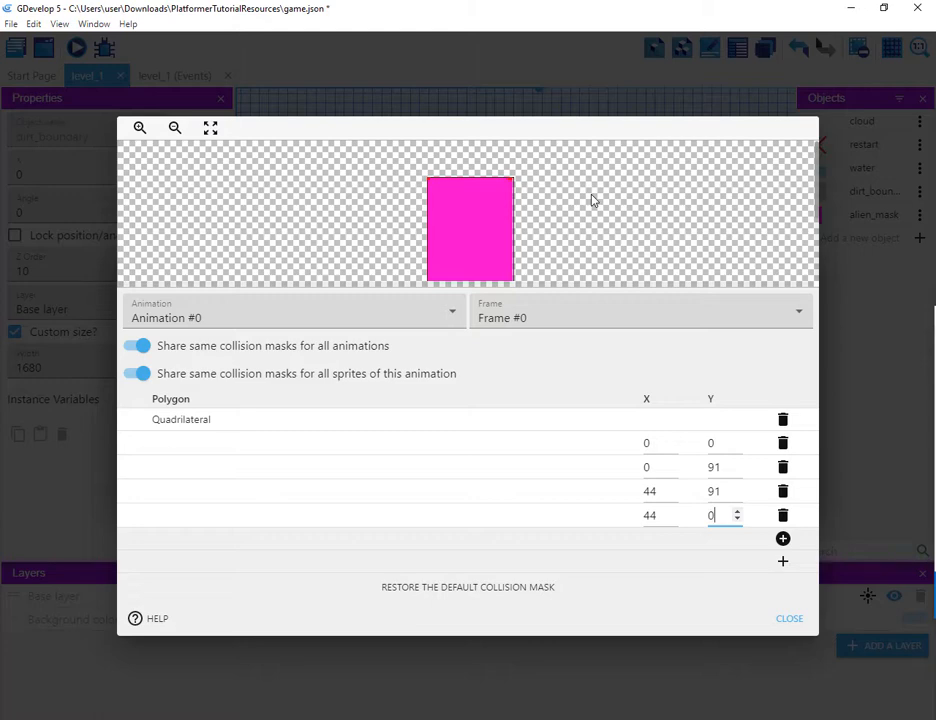
pyautogui.hotkey('alt', 'Tab')
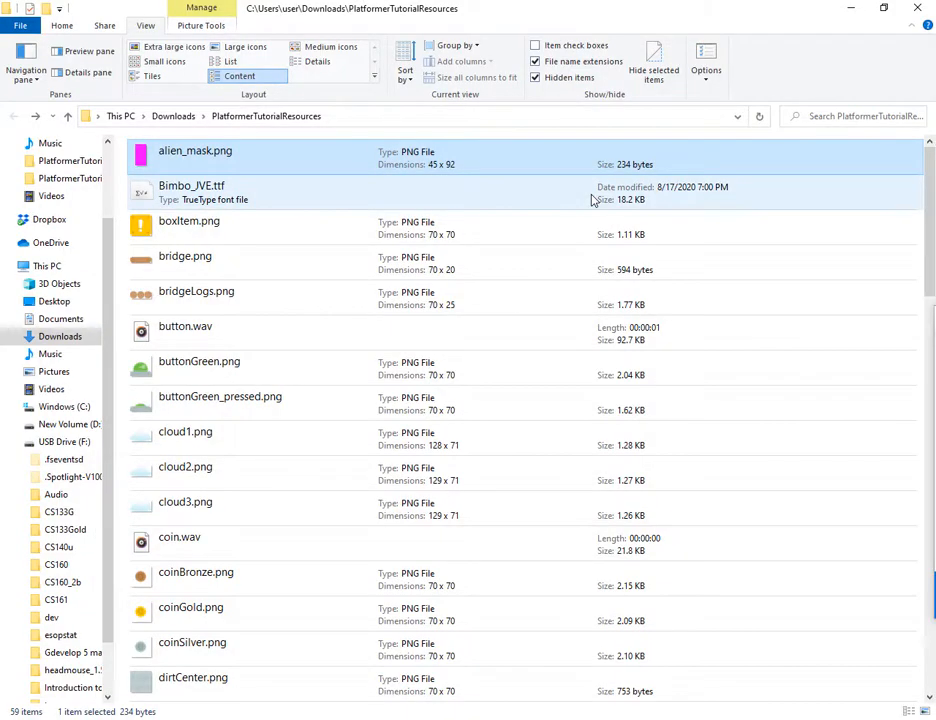
pyautogui.hotkey('alt', 'Tab')
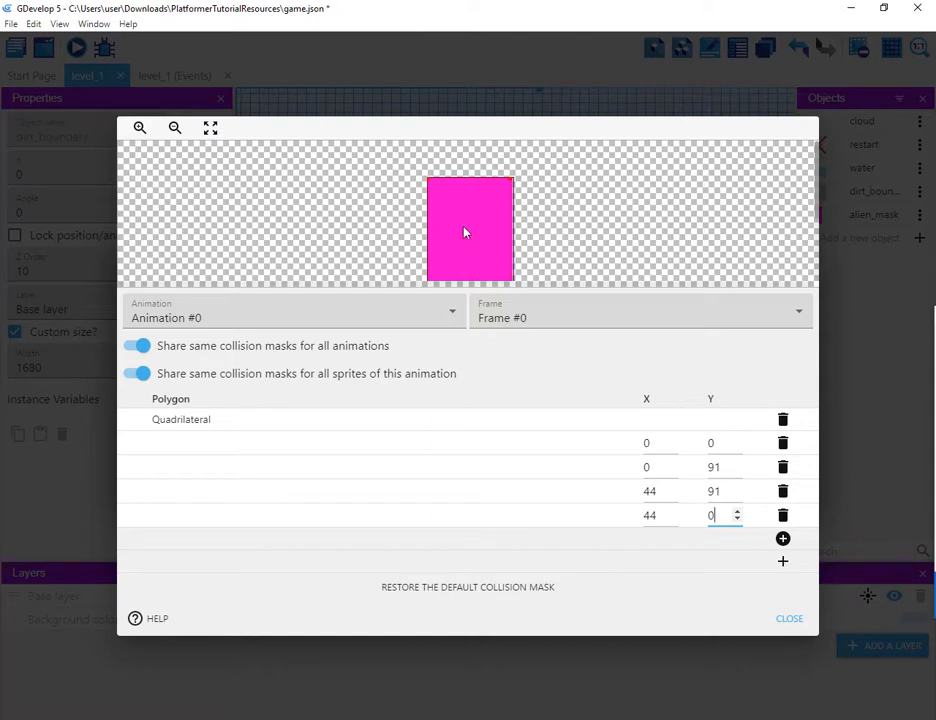
# Step: Zoom out the mask preview, close the collision mask editor and apply the alien_mask object
pyautogui.click(176, 129)
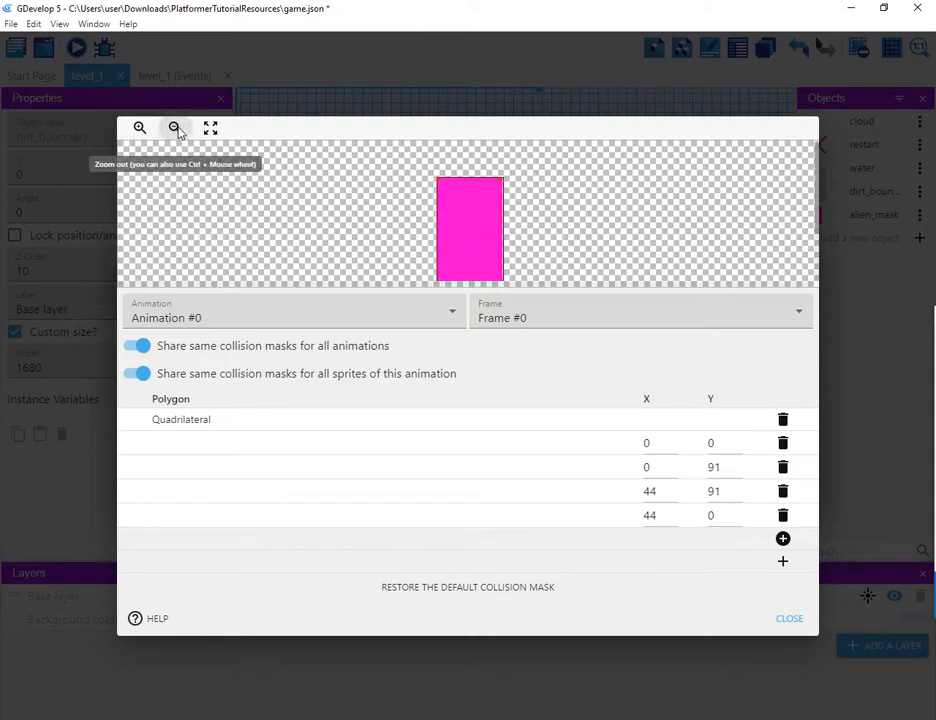
pyautogui.click(176, 129)
pyautogui.click(176, 129)
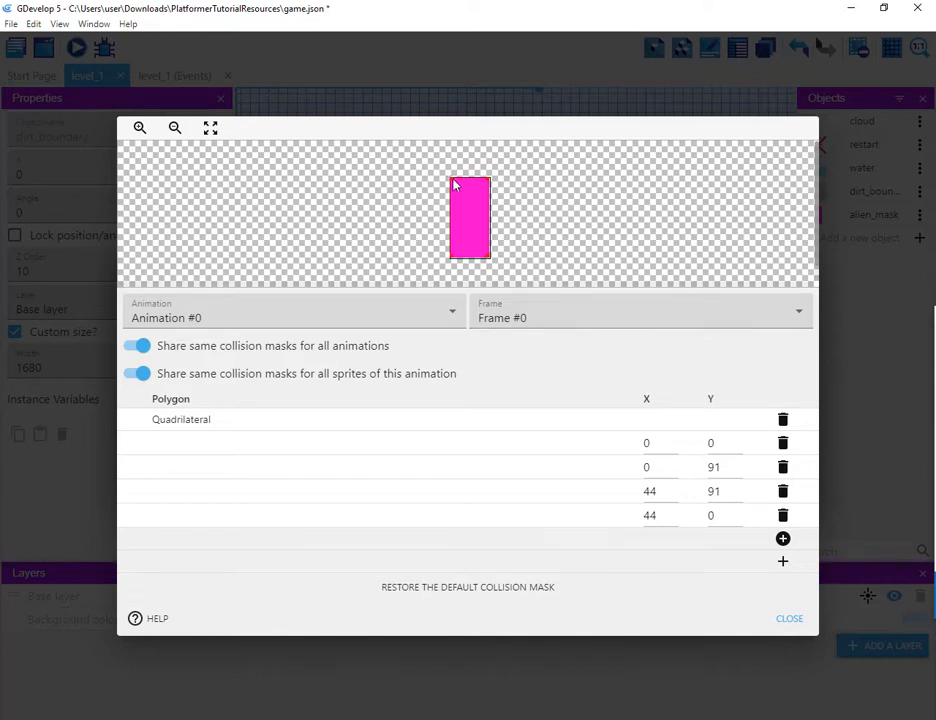
pyautogui.click(790, 619)
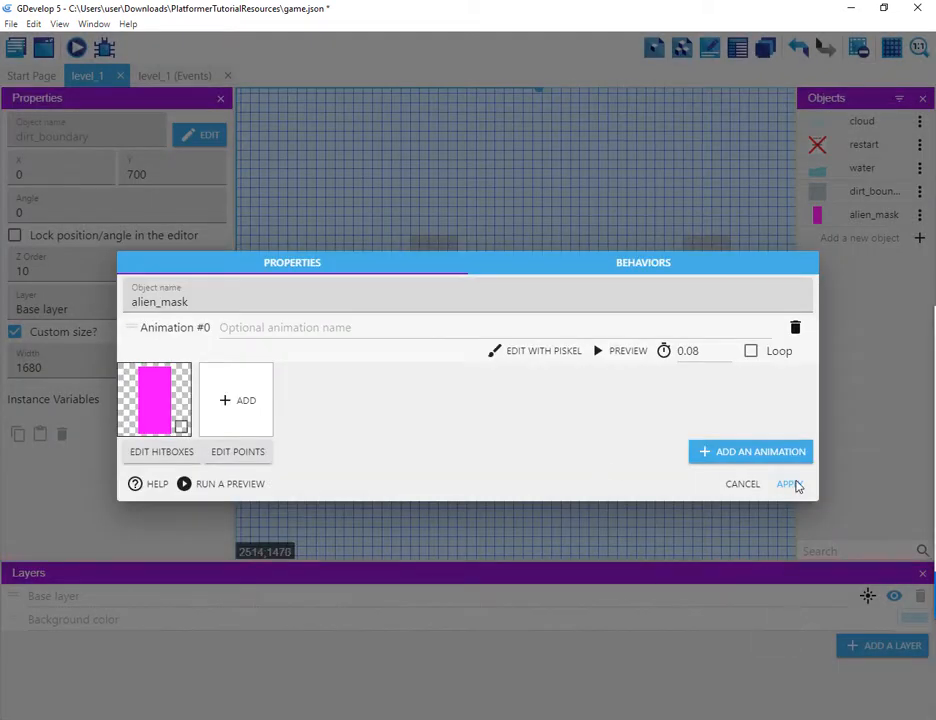
pyautogui.click(789, 484)
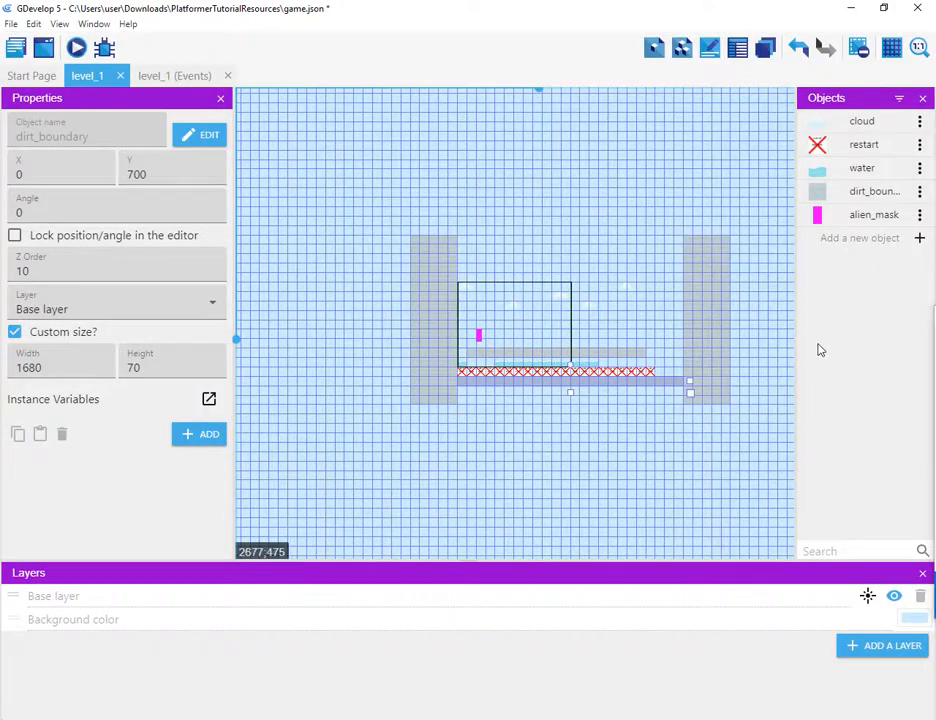
# Step: Launch a preview of the level and close the preview window
pyautogui.click(86, 50)
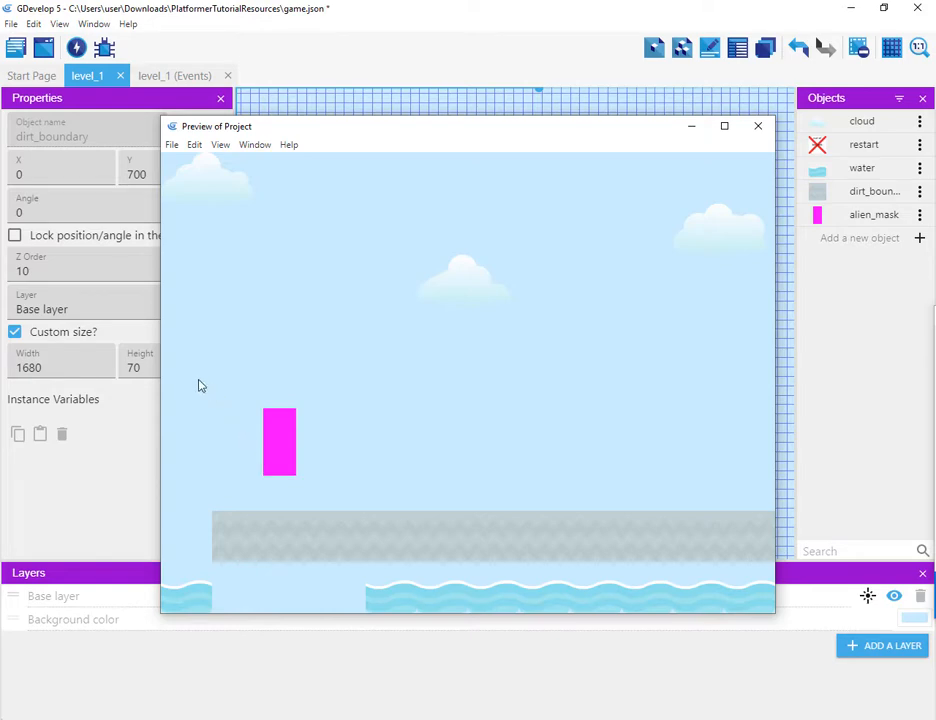
pyautogui.click(758, 126)
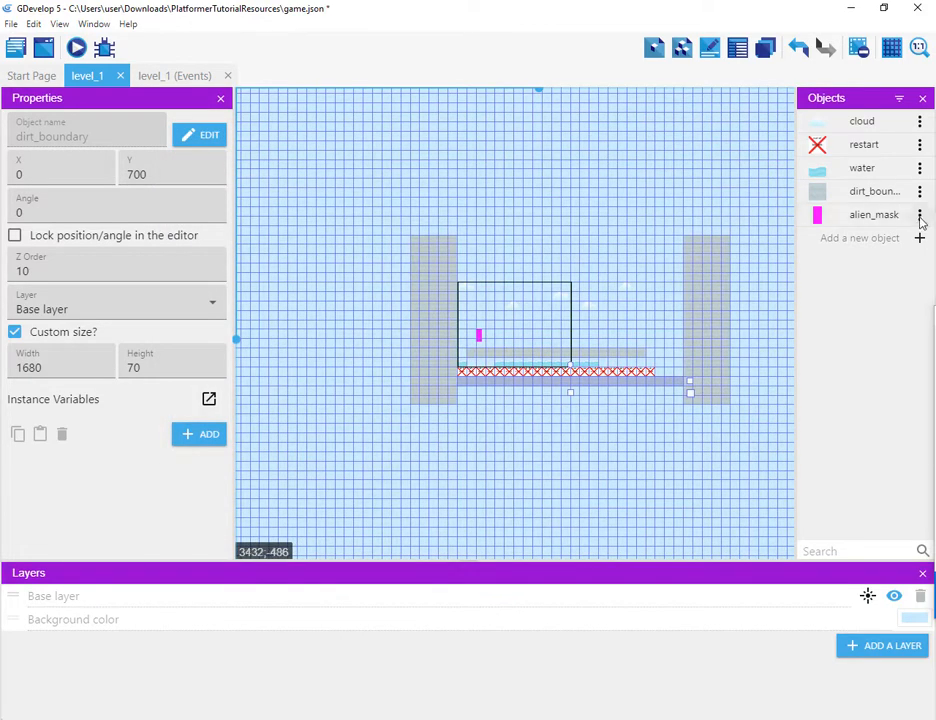
# Step: Add the Platformer character behavior to the alien_mask object and apply it
pyautogui.click(919, 218)
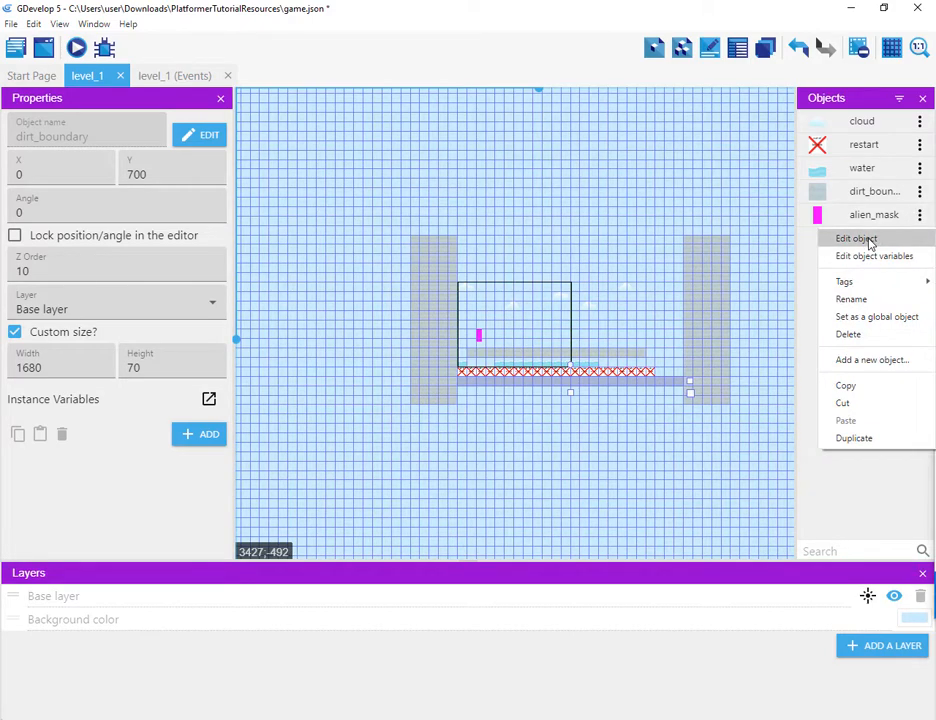
pyautogui.click(870, 241)
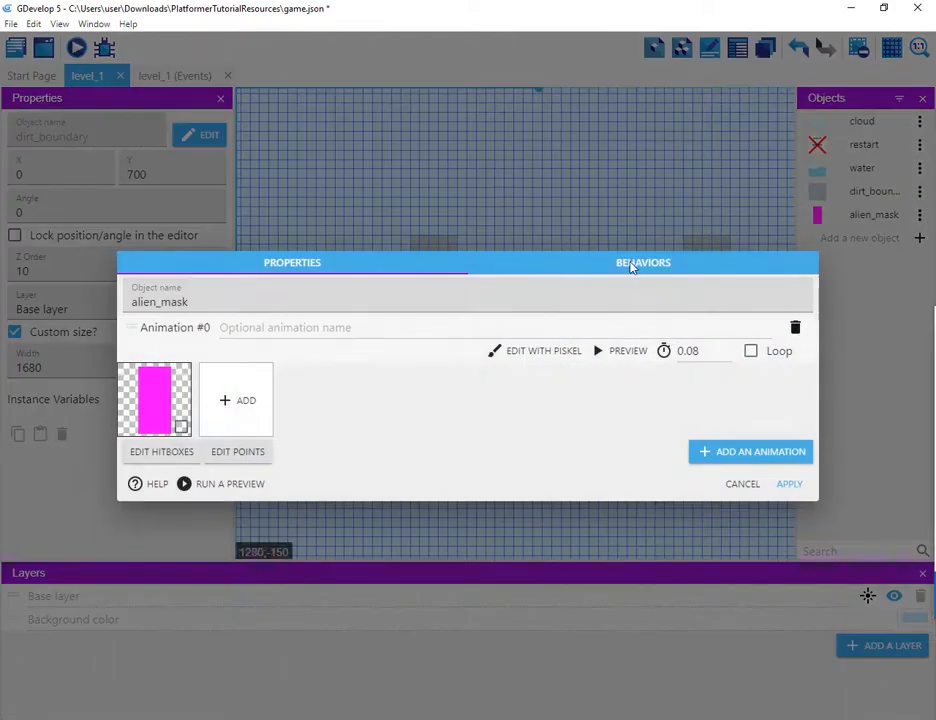
pyautogui.click(631, 265)
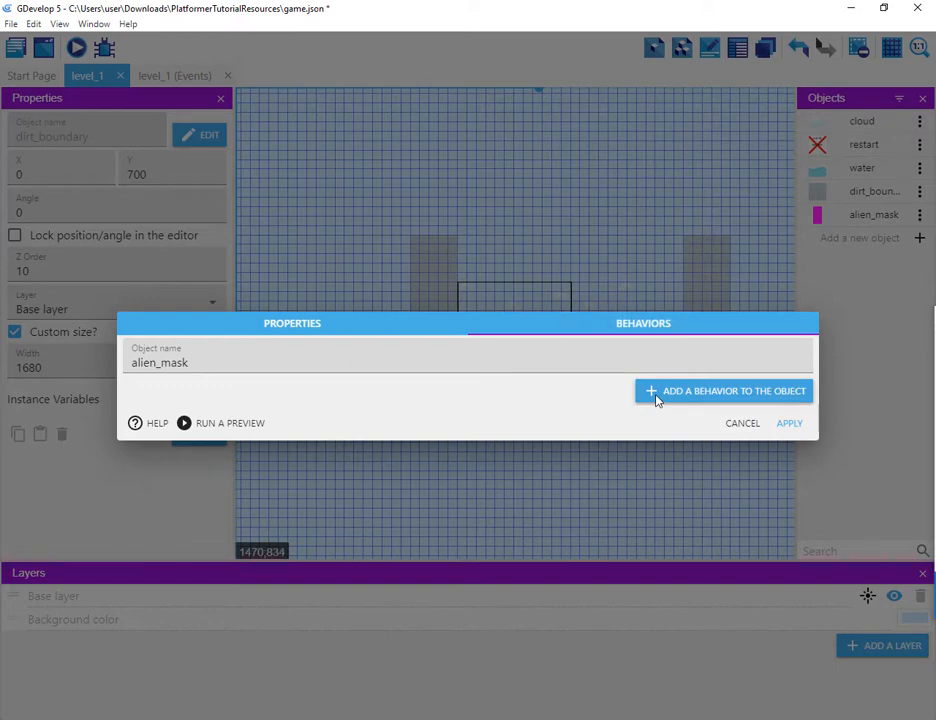
pyautogui.click(292, 323)
pyautogui.click(643, 265)
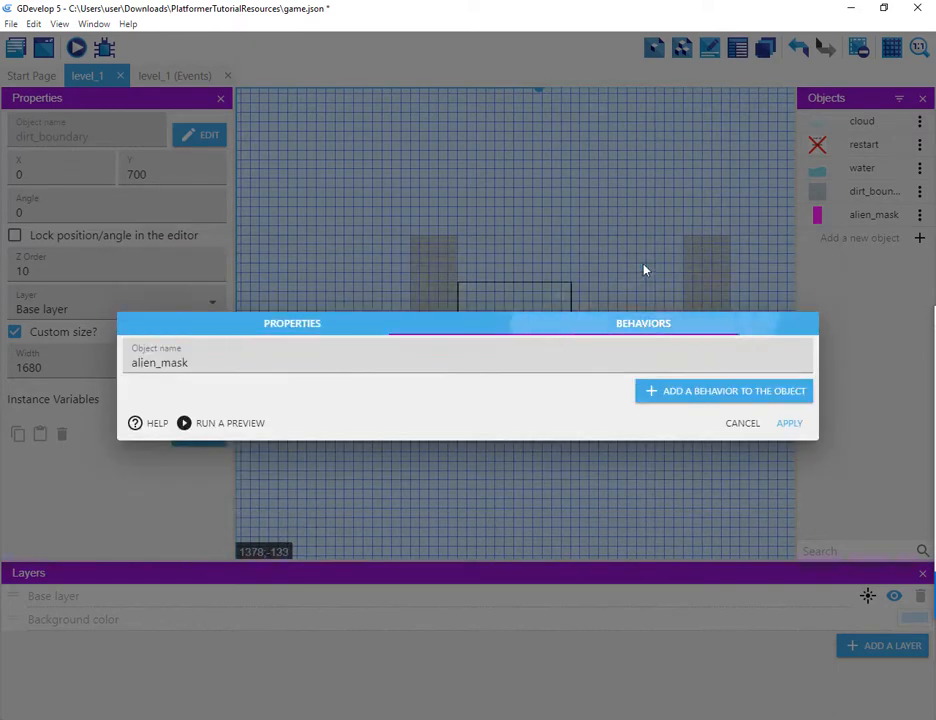
pyautogui.click(657, 393)
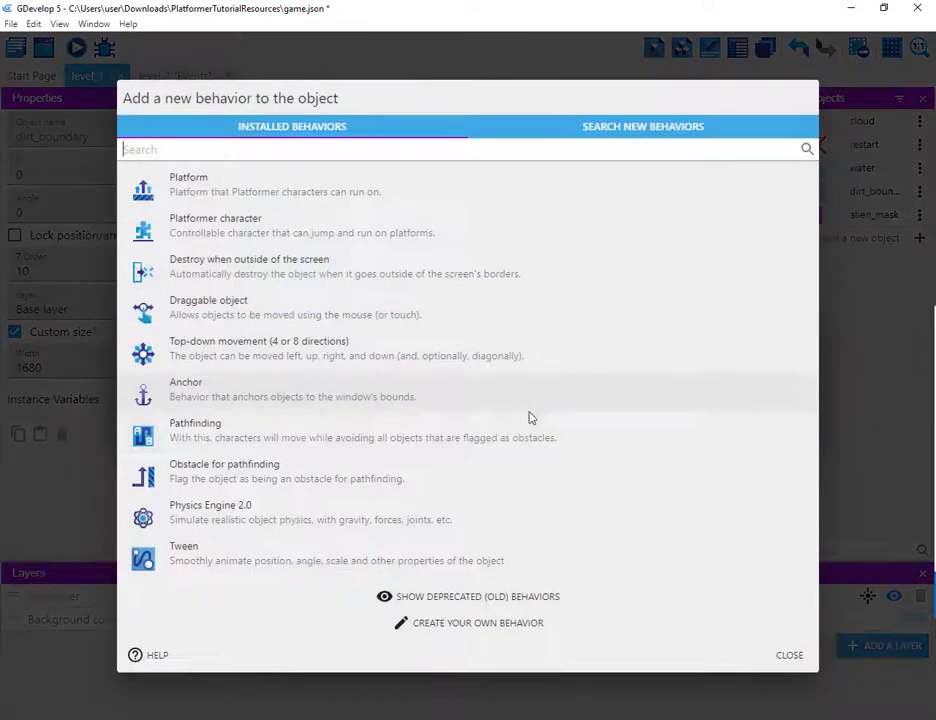
pyautogui.click(233, 232)
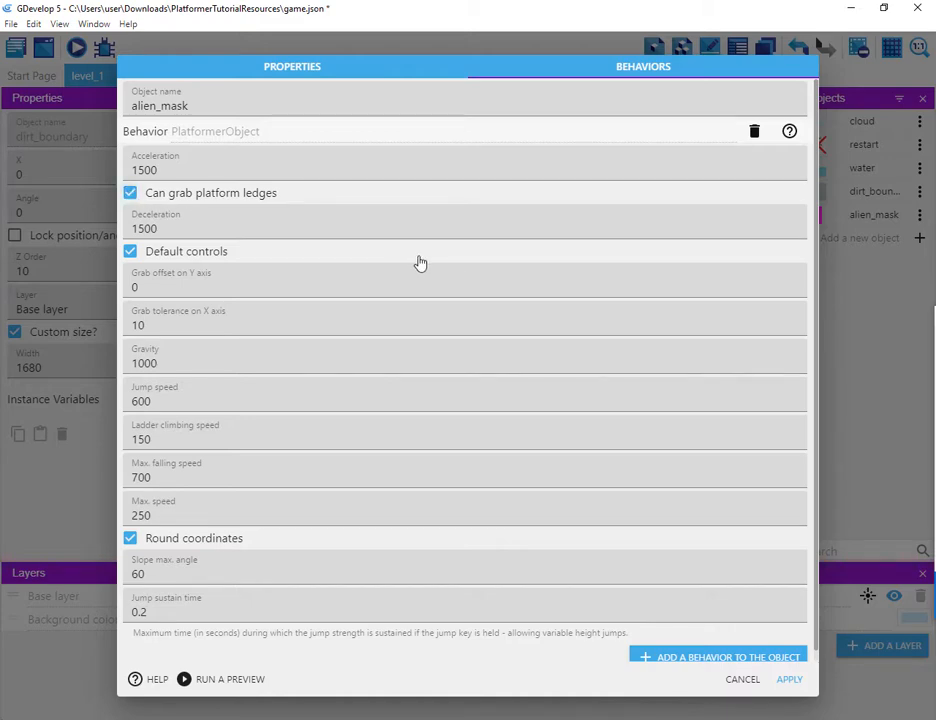
pyautogui.click(790, 680)
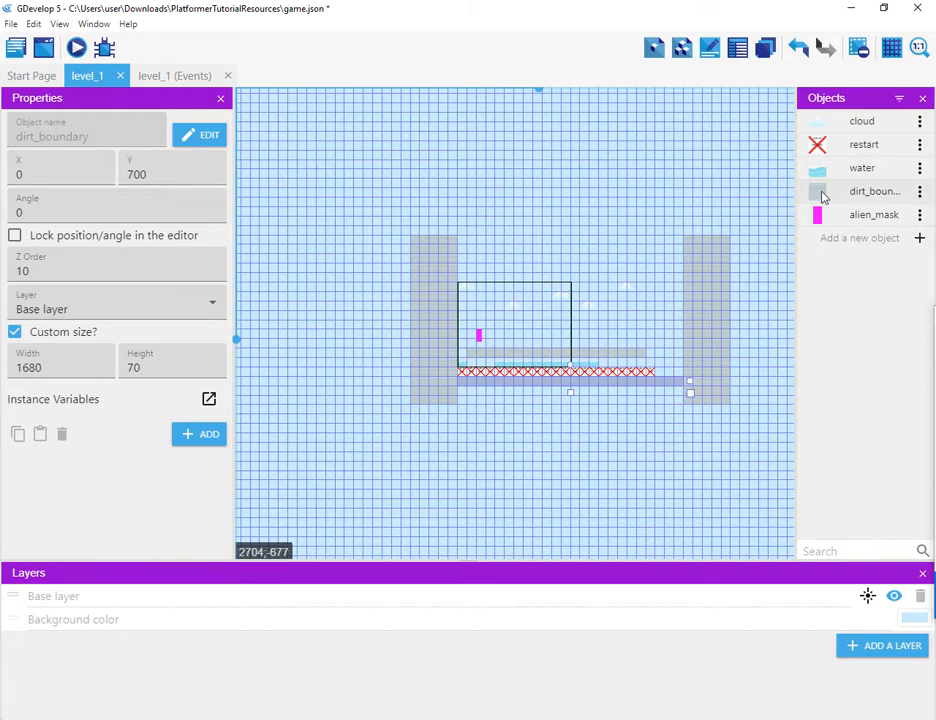
# Step: Add the Platform behavior to the dirt_boundary object, keeping its type as Platform, and apply it
pyautogui.click(884, 190)
pyautogui.doubleClick(884, 190)
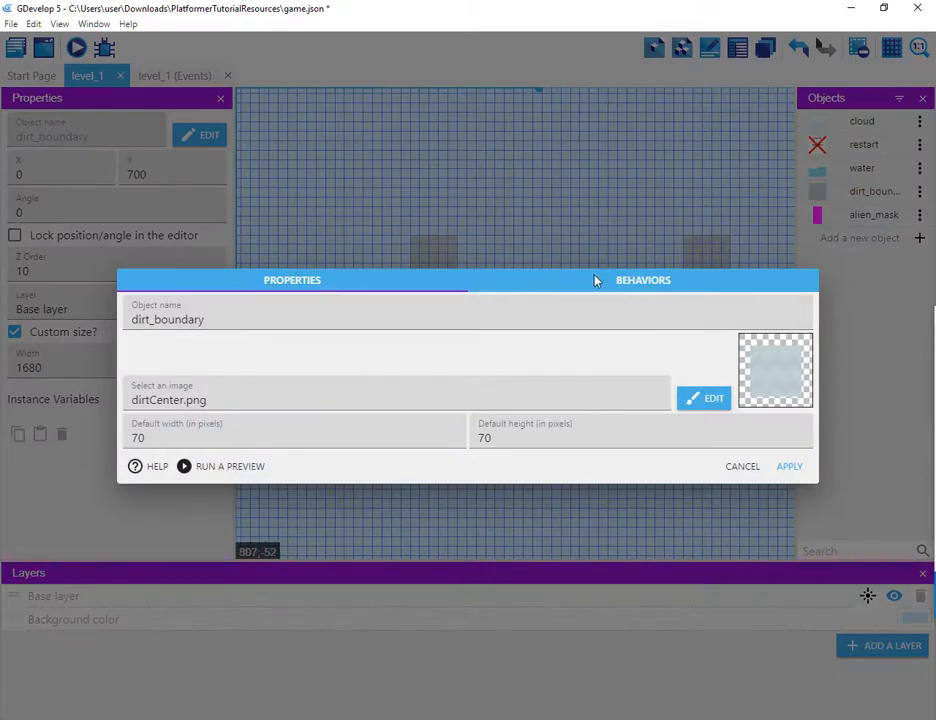
pyautogui.click(639, 279)
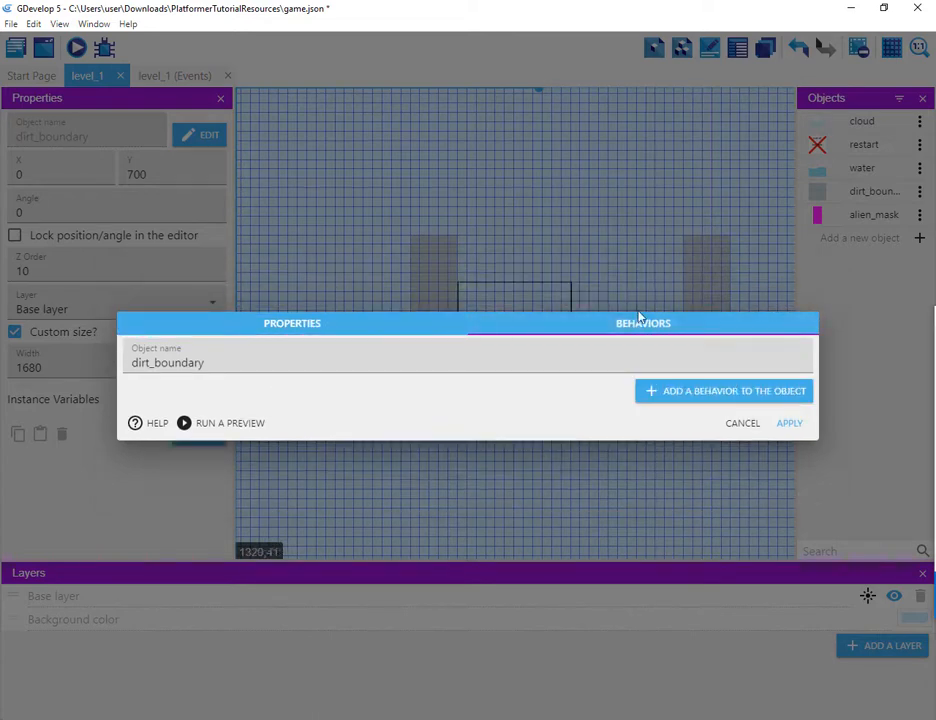
pyautogui.click(684, 394)
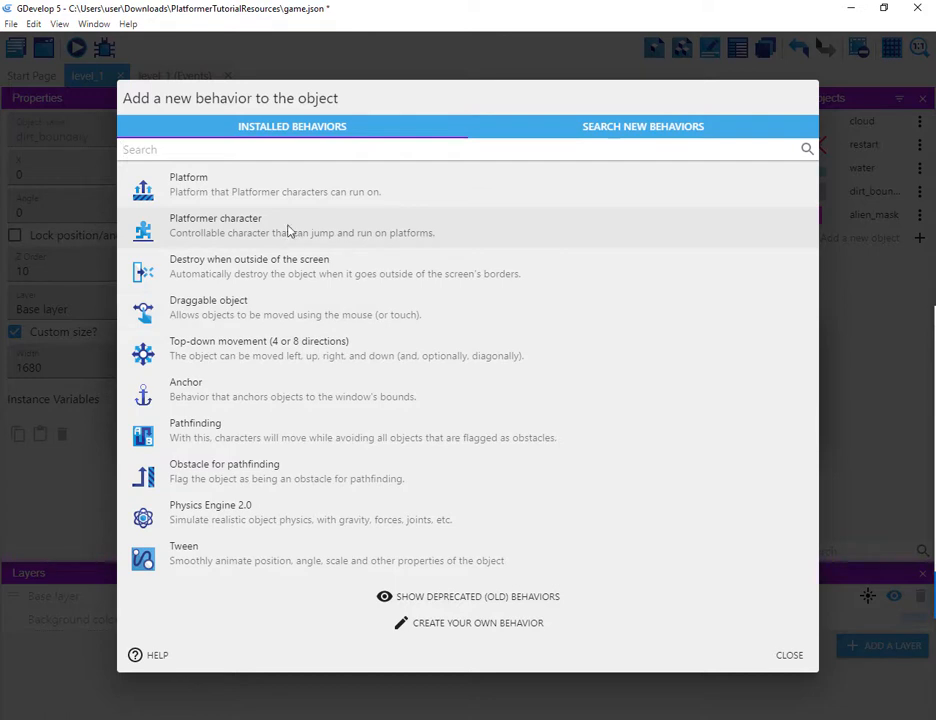
pyautogui.click(267, 190)
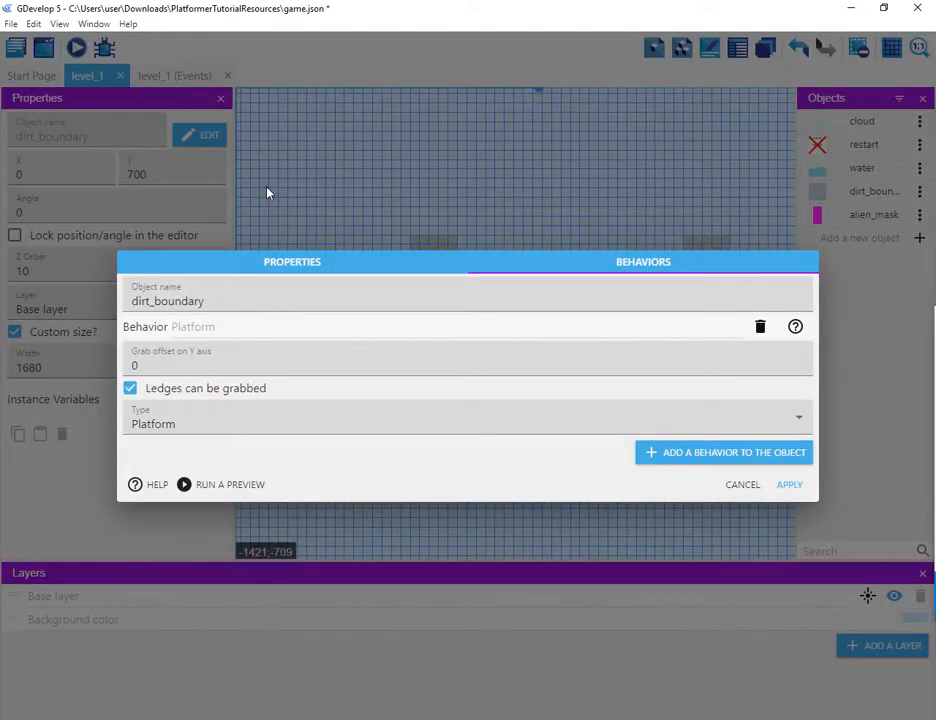
pyautogui.click(140, 427)
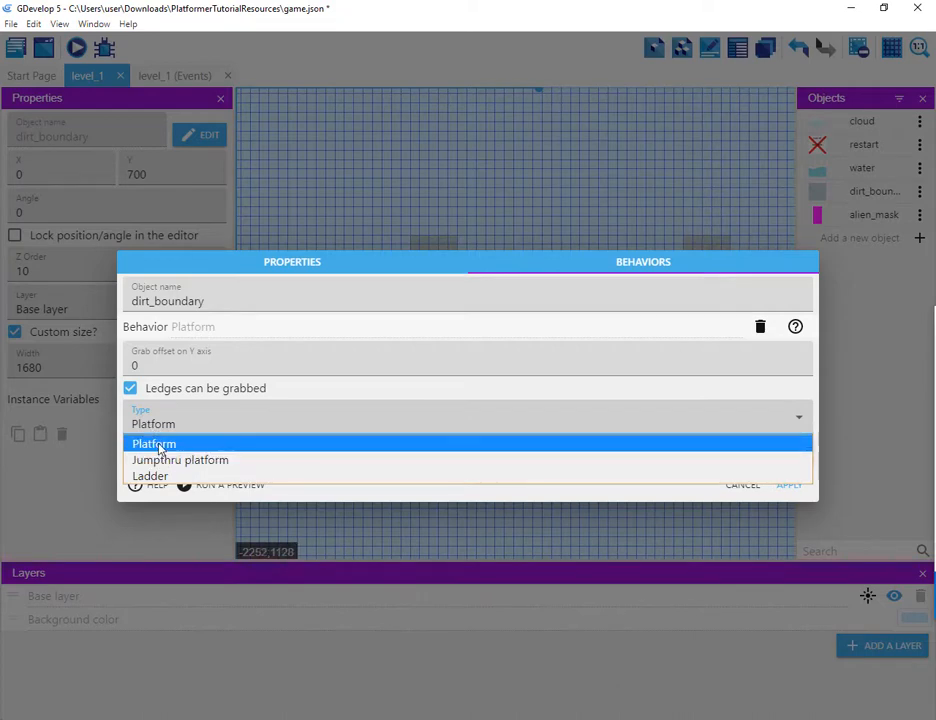
pyautogui.click(158, 445)
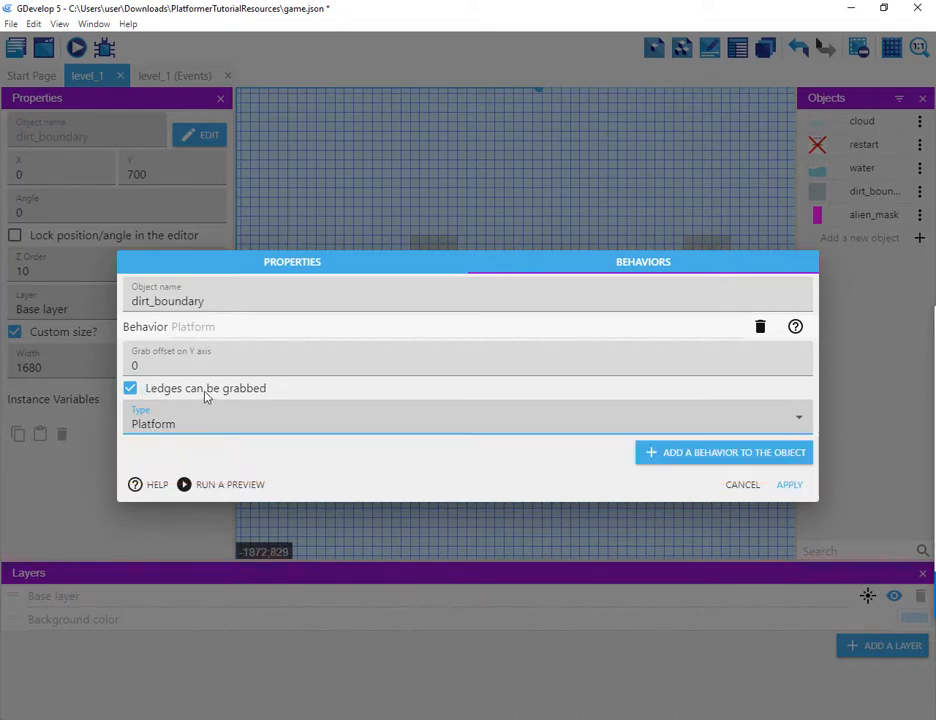
pyautogui.click(789, 485)
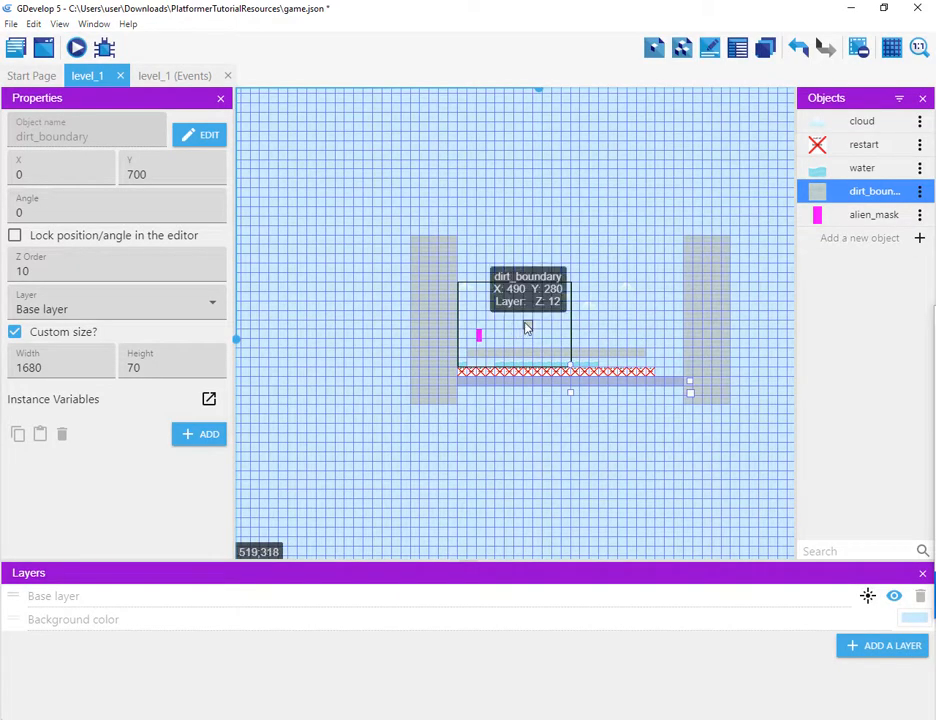
# Step: Place a dirt_boundary instance in the level and resize it to about 140 by 70 as a floating platform
pyautogui.moveTo(98, 76); pyautogui.dragTo(110, 80)
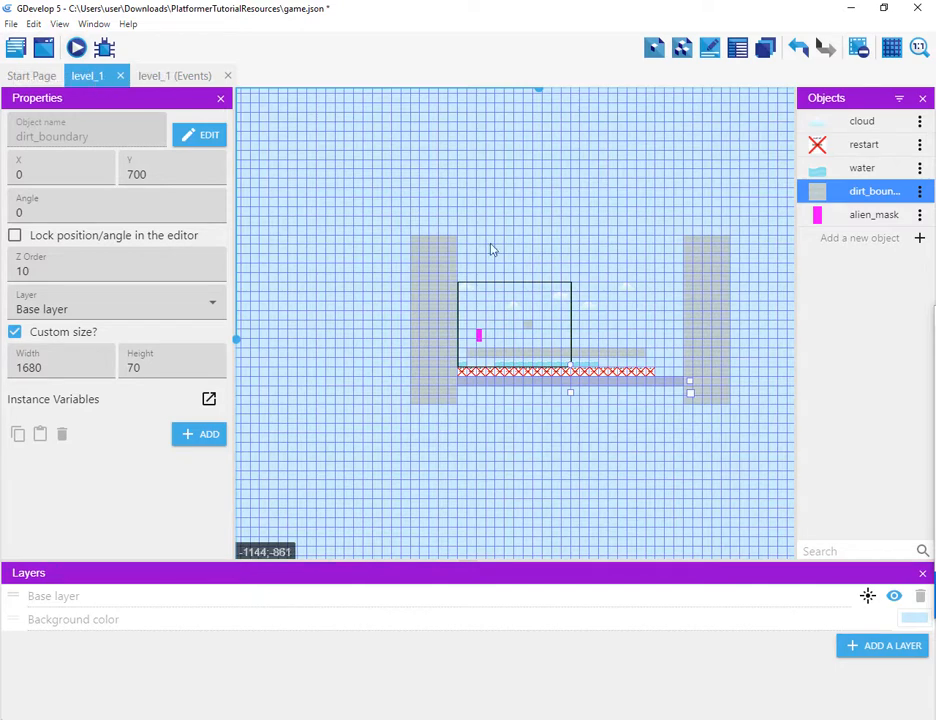
pyautogui.click(531, 326)
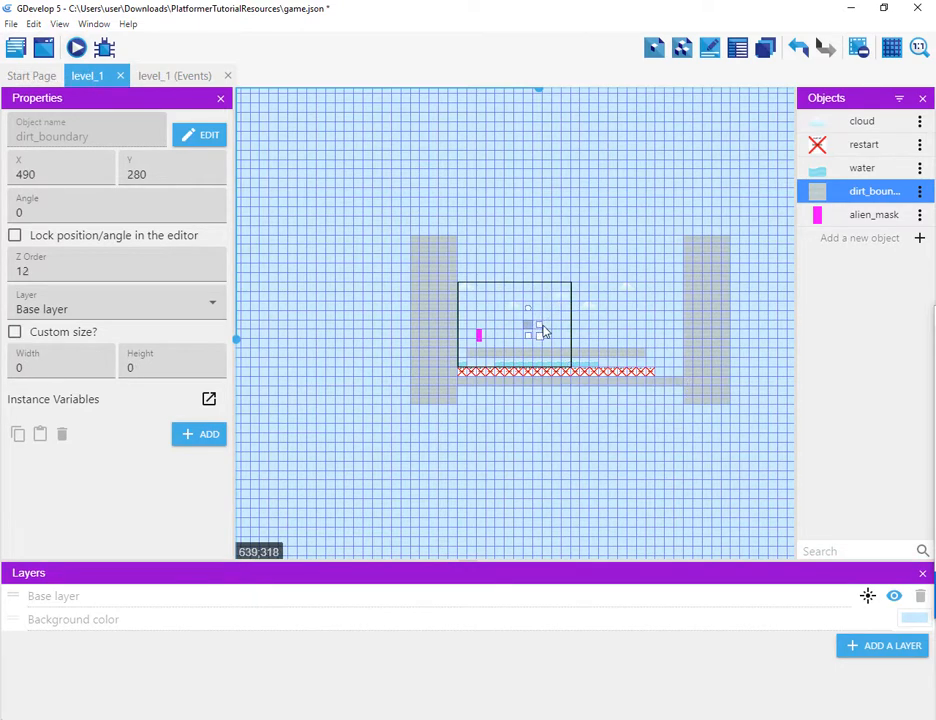
pyautogui.moveTo(541, 325)
pyautogui.mouseDown()
pyautogui.moveTo(554, 326)
pyautogui.moveTo(507, 317)
pyautogui.moveTo(540, 328)
pyautogui.mouseUp()
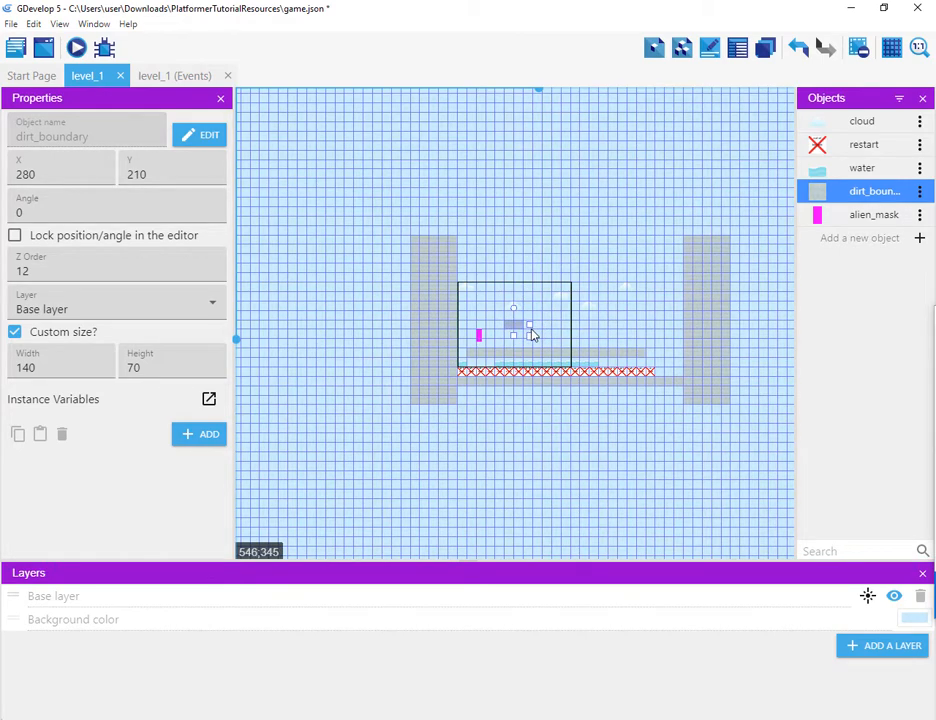
# Step: Preview the level, running and jumping the character onto the floating platform, then close the preview
pyautogui.click(78, 48)
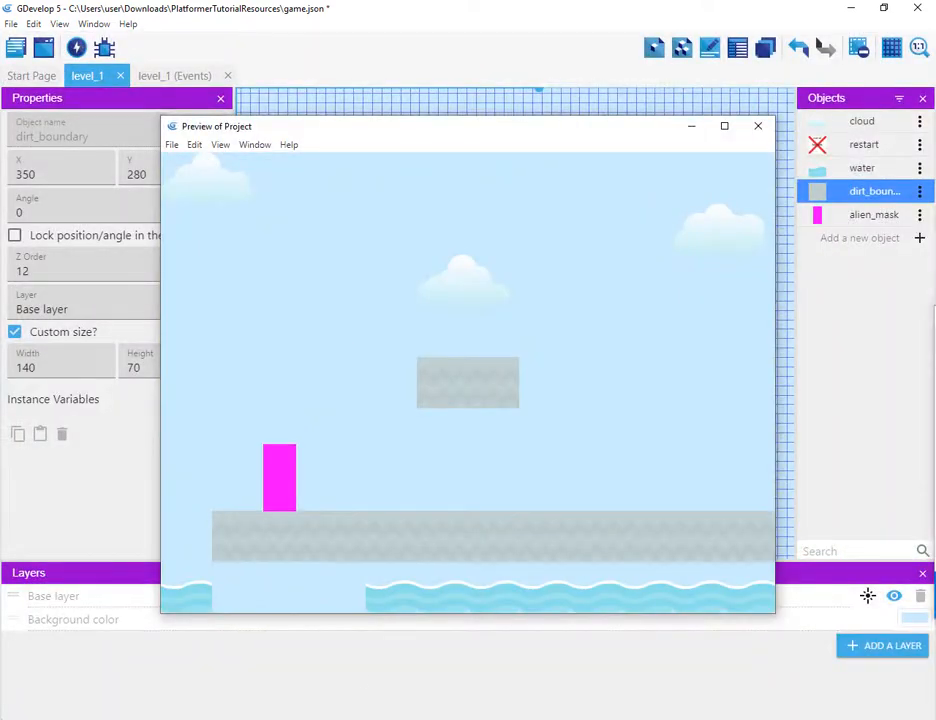
pyautogui.press('Right')
pyautogui.press('space')
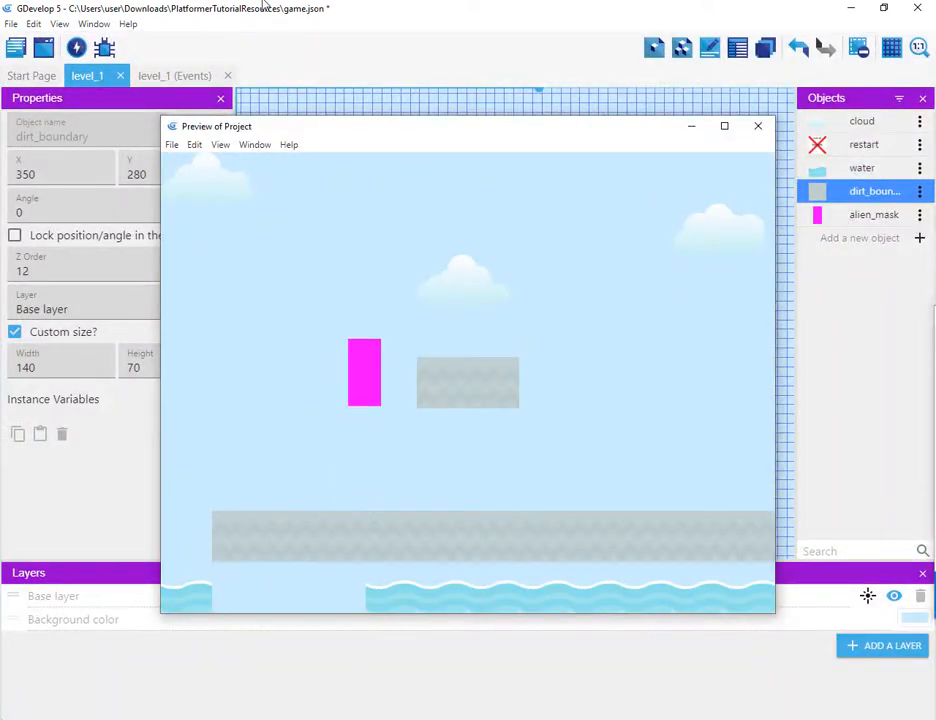
pyautogui.press('space')
pyautogui.press('Left')
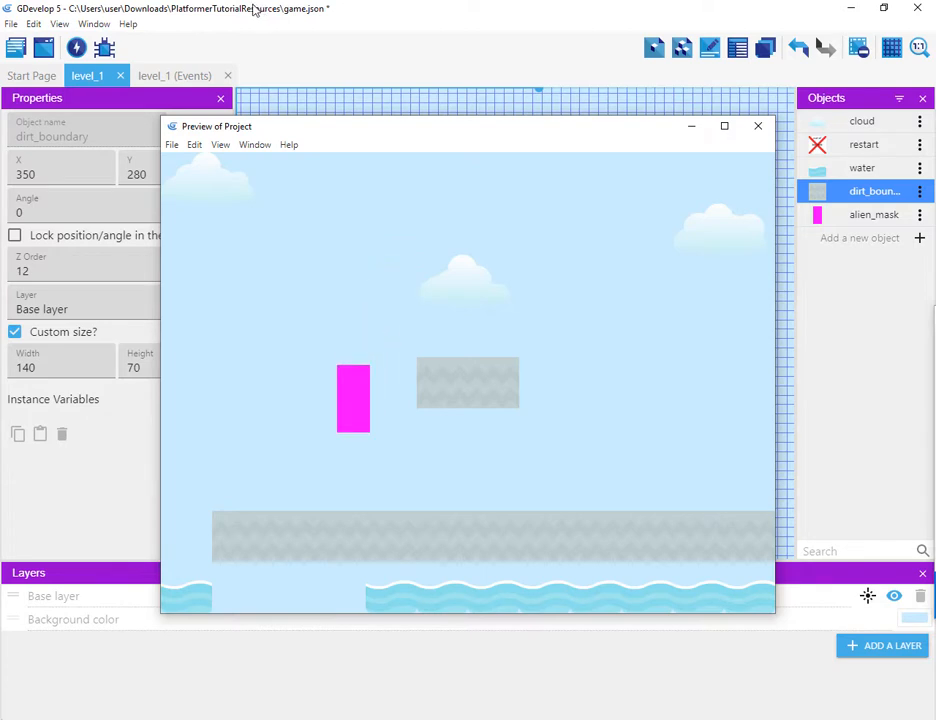
pyautogui.press('Right')
pyautogui.press('space')
pyautogui.press('space')
pyautogui.press('Left')
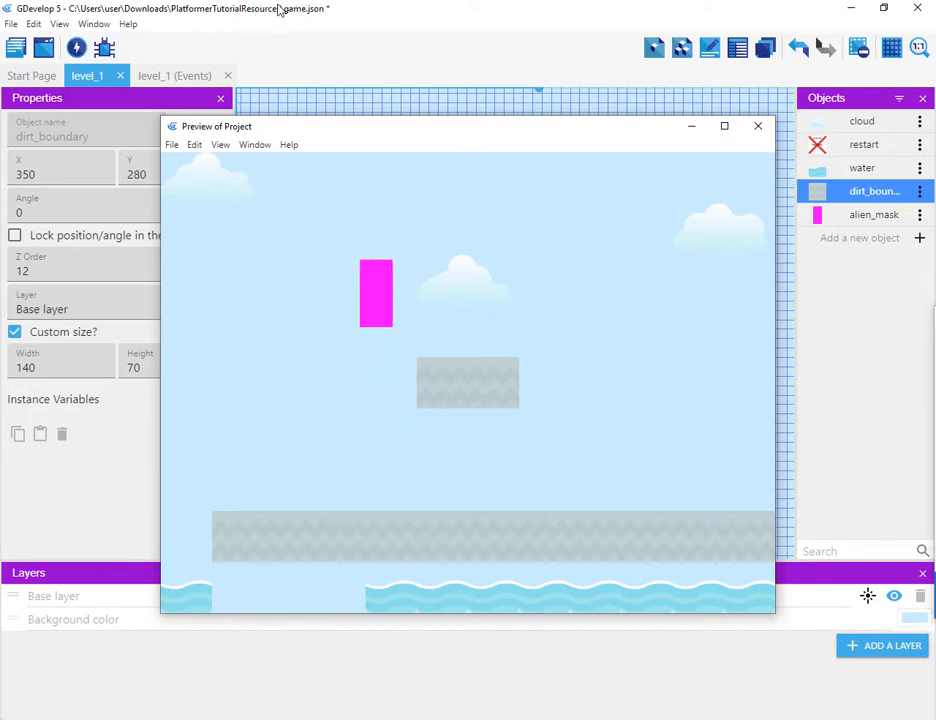
pyautogui.press('Right')
pyautogui.press('space')
pyautogui.press('space')
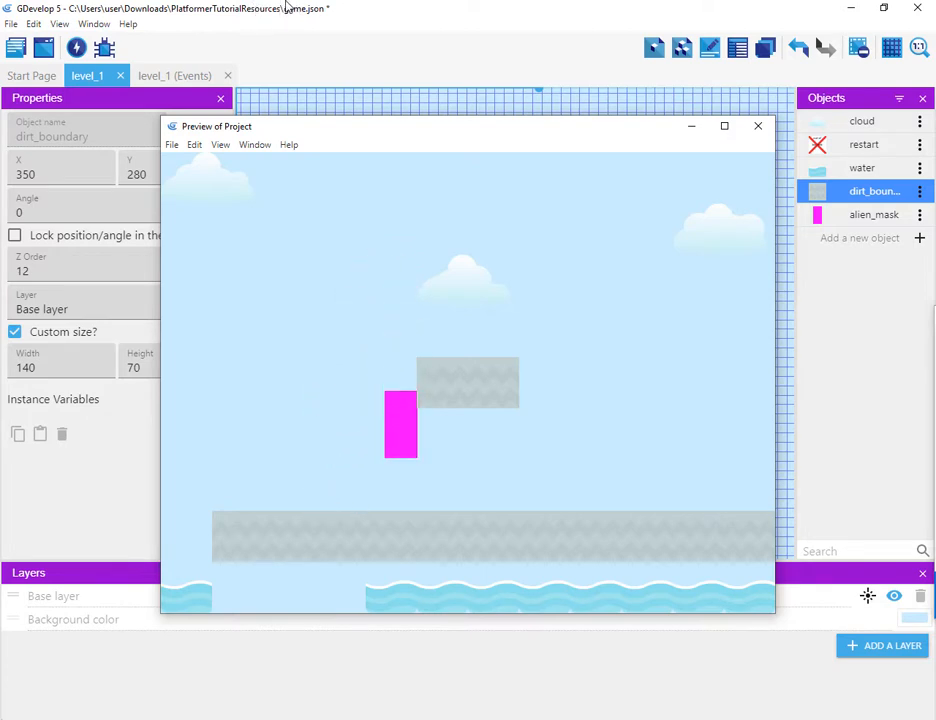
pyautogui.press('space')
pyautogui.press('space')
pyautogui.press('Right')
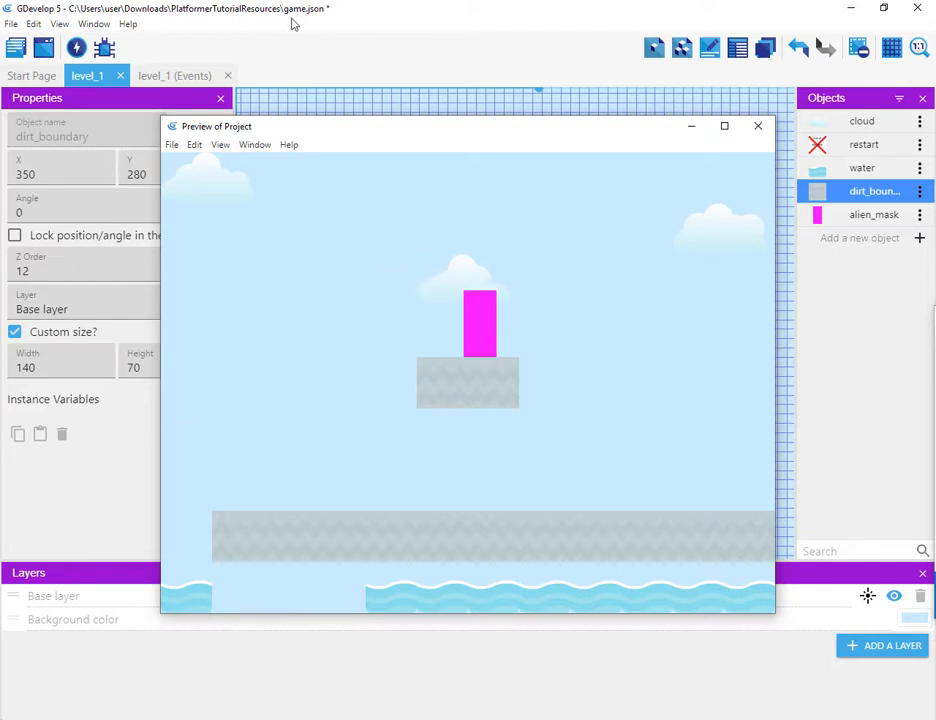
pyautogui.press('Left')
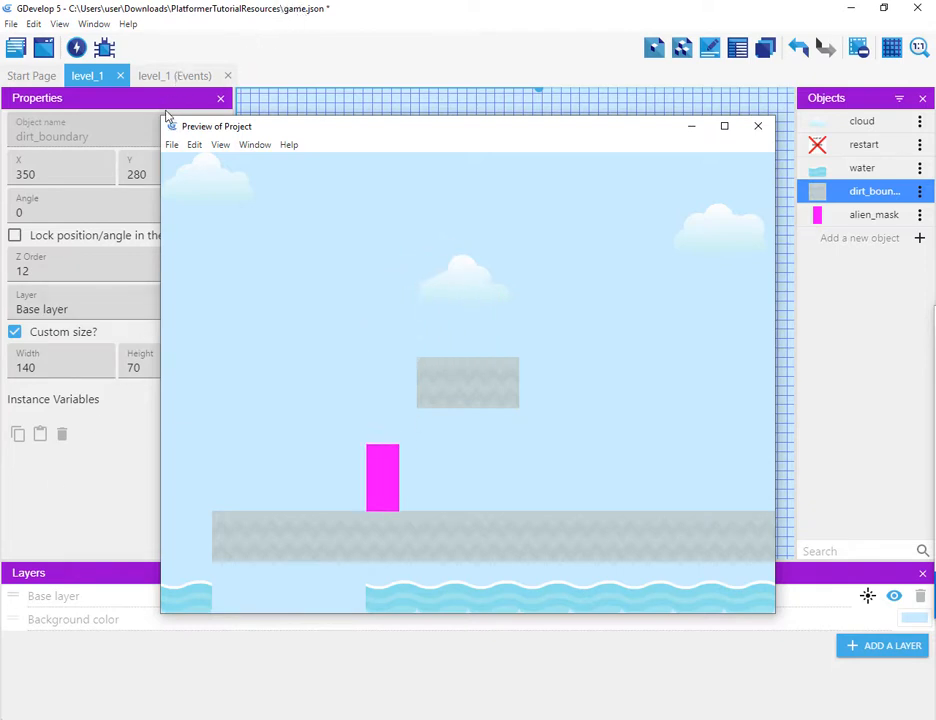
pyautogui.press('Left')
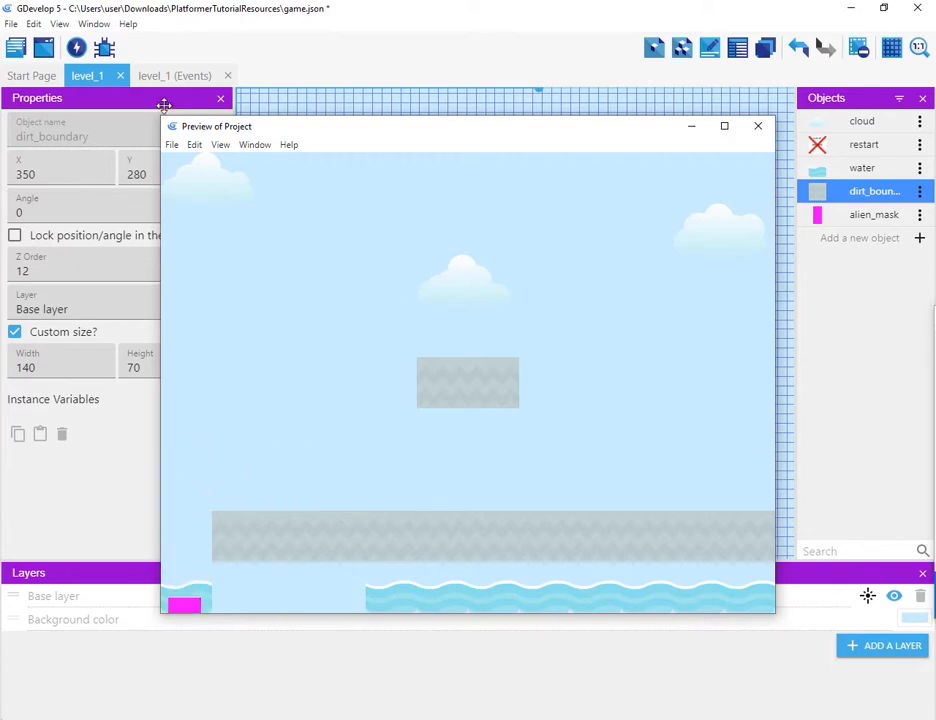
pyautogui.press('Right')
pyautogui.press('Left')
pyautogui.press('Right')
pyautogui.press('Left')
pyautogui.press('Right')
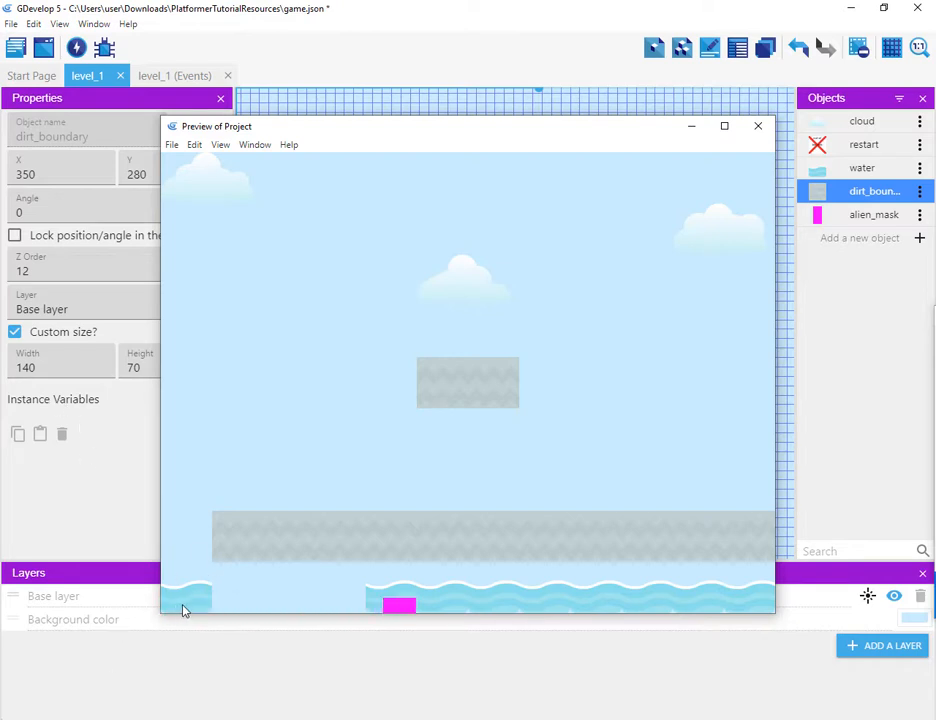
pyautogui.press('Left')
pyautogui.click(758, 128)
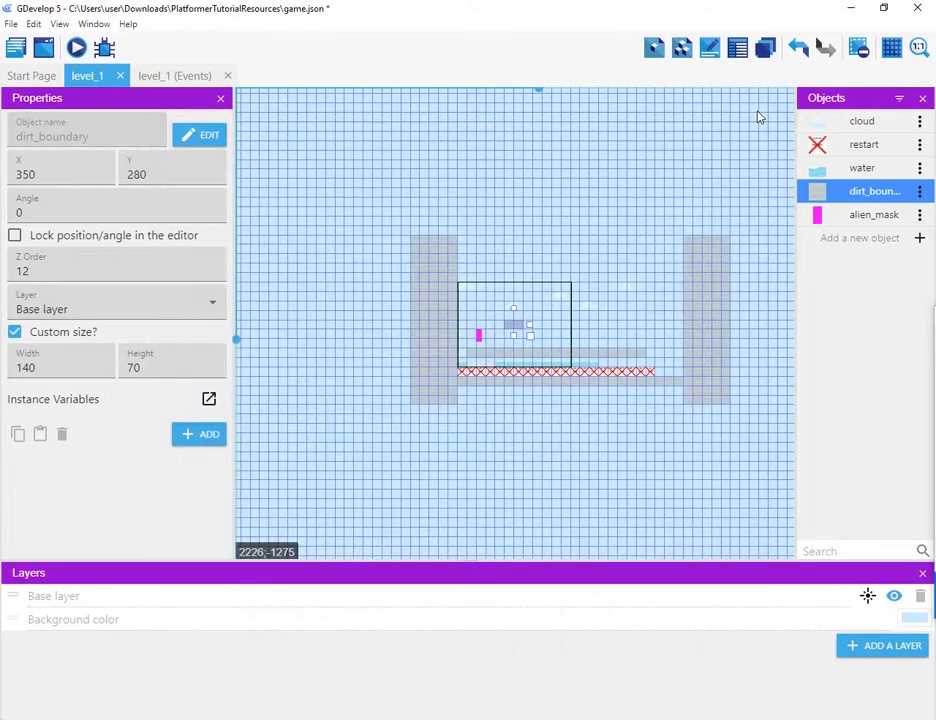
# Step: Disable ledge grabbing in the dirt_boundary object's Platform behavior and apply the change
pyautogui.click(873, 195)
pyautogui.doubleClick(873, 195)
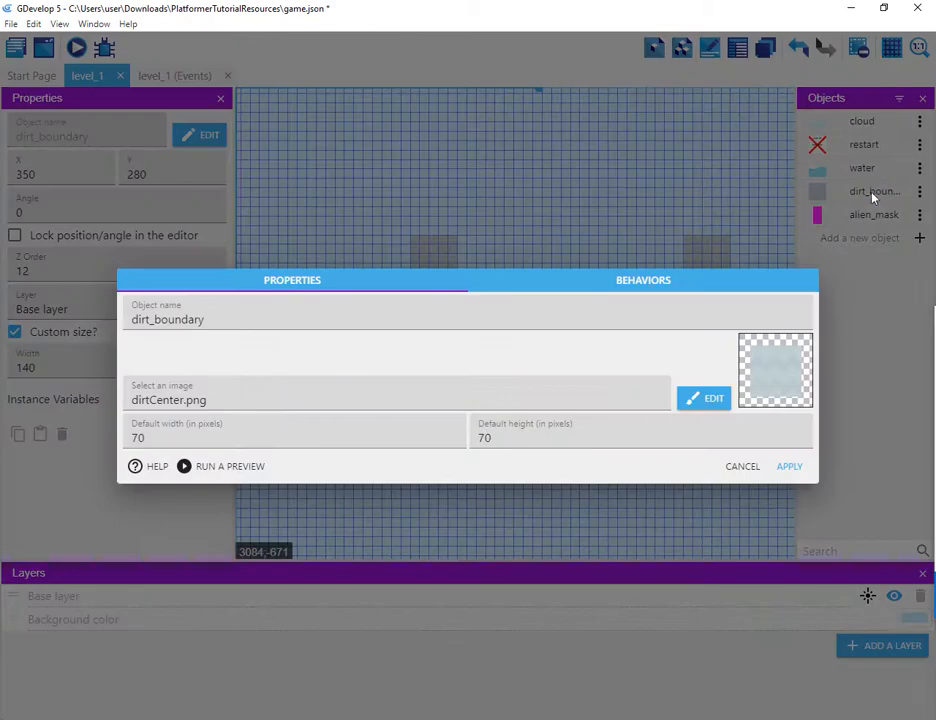
pyautogui.click(667, 288)
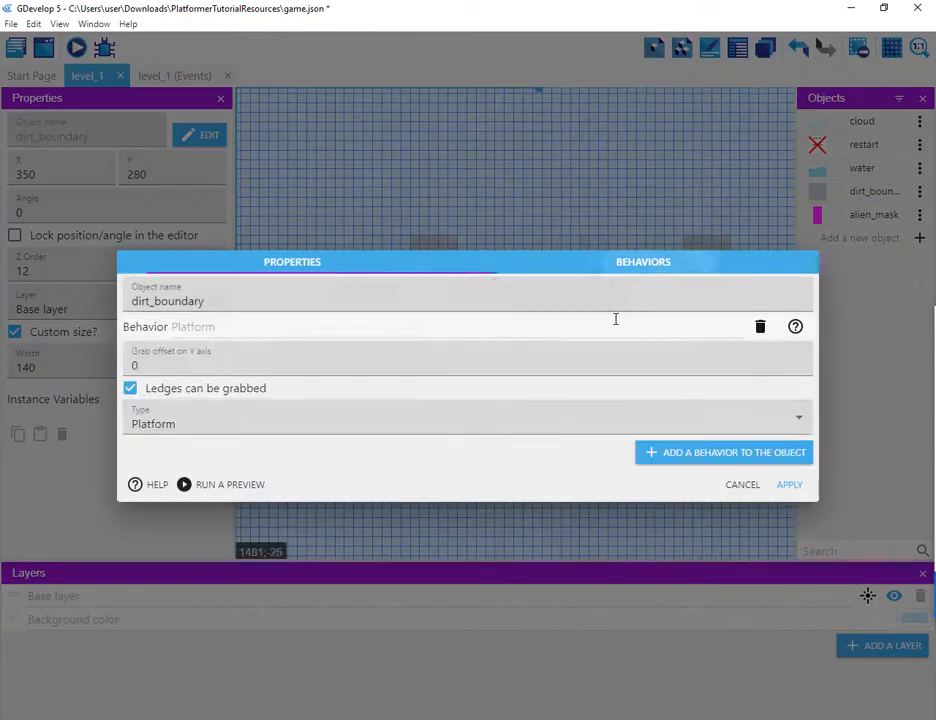
pyautogui.click(133, 390)
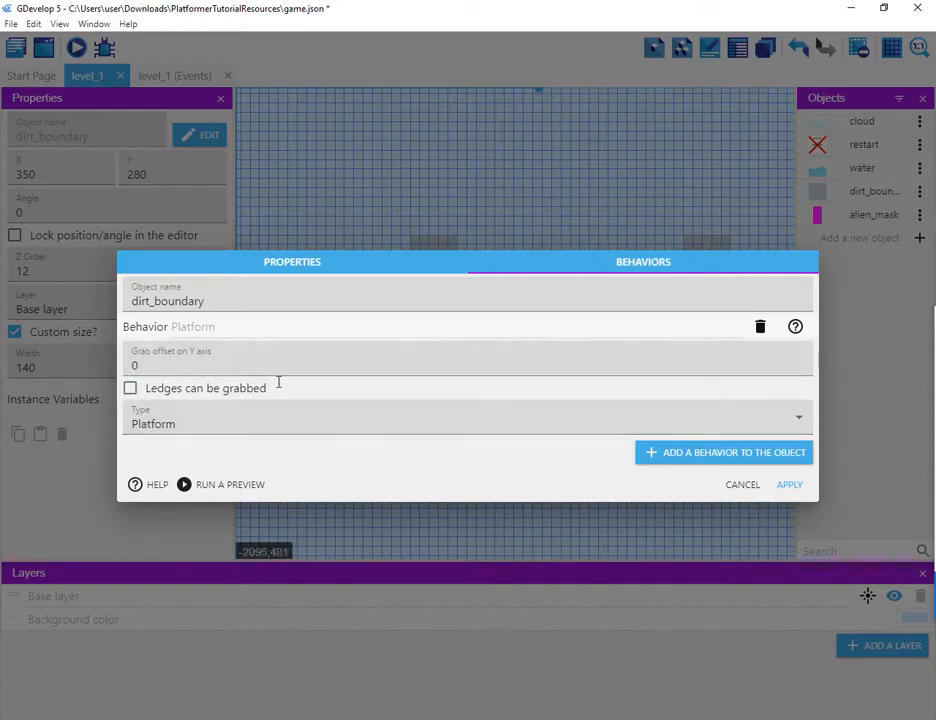
pyautogui.click(795, 487)
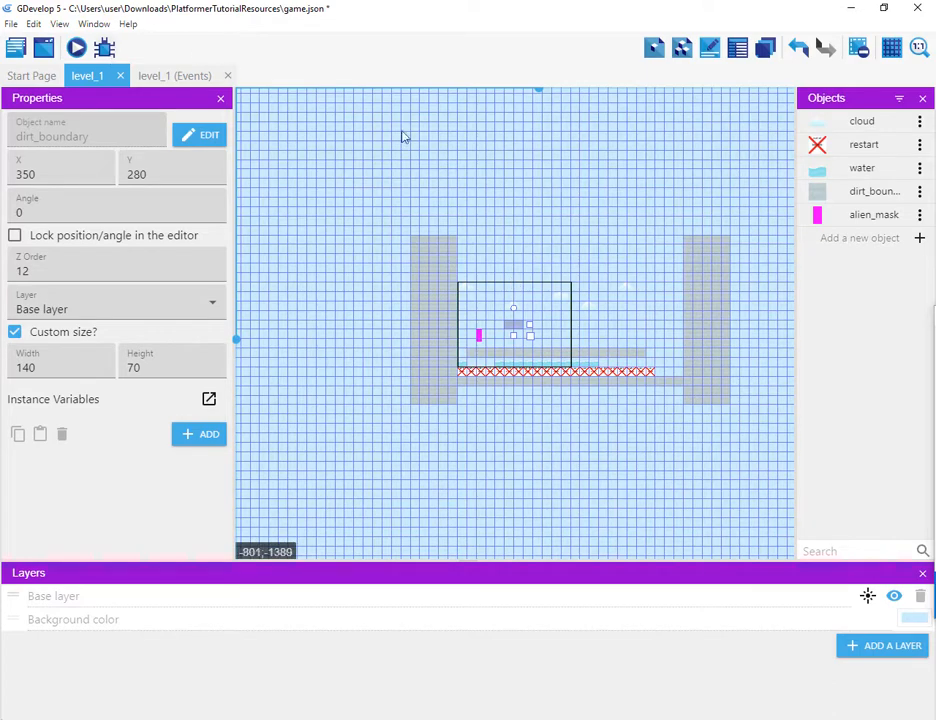
# Step: Preview the level again to test moving and jumping the character, then close the preview
pyautogui.scroll(8, 430, 192)
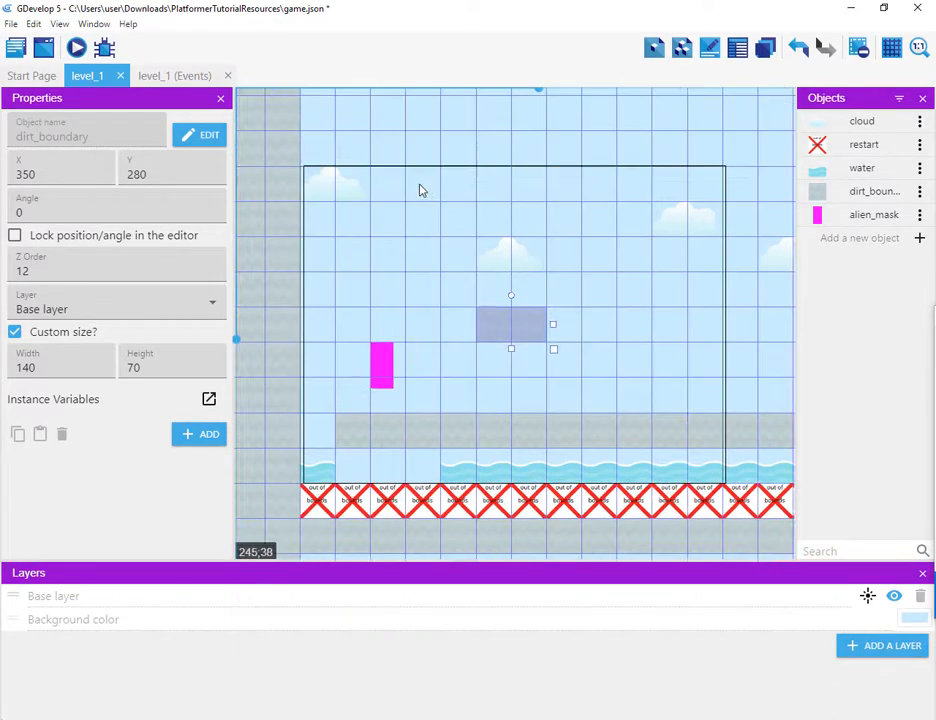
pyautogui.click(76, 50)
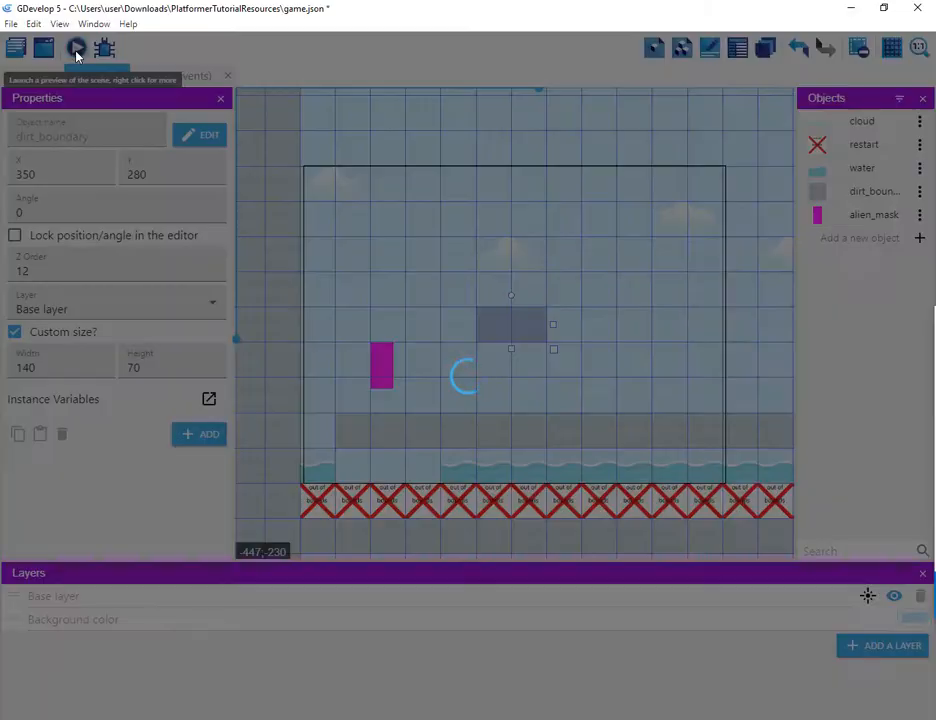
pyautogui.press('space')
pyautogui.press('Right')
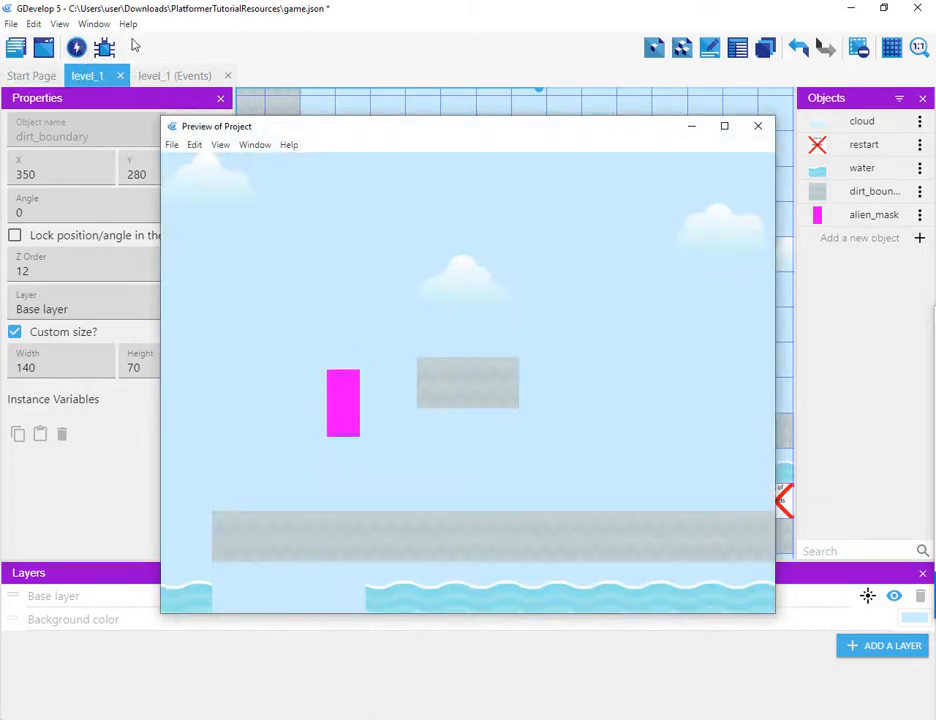
pyautogui.press('Left')
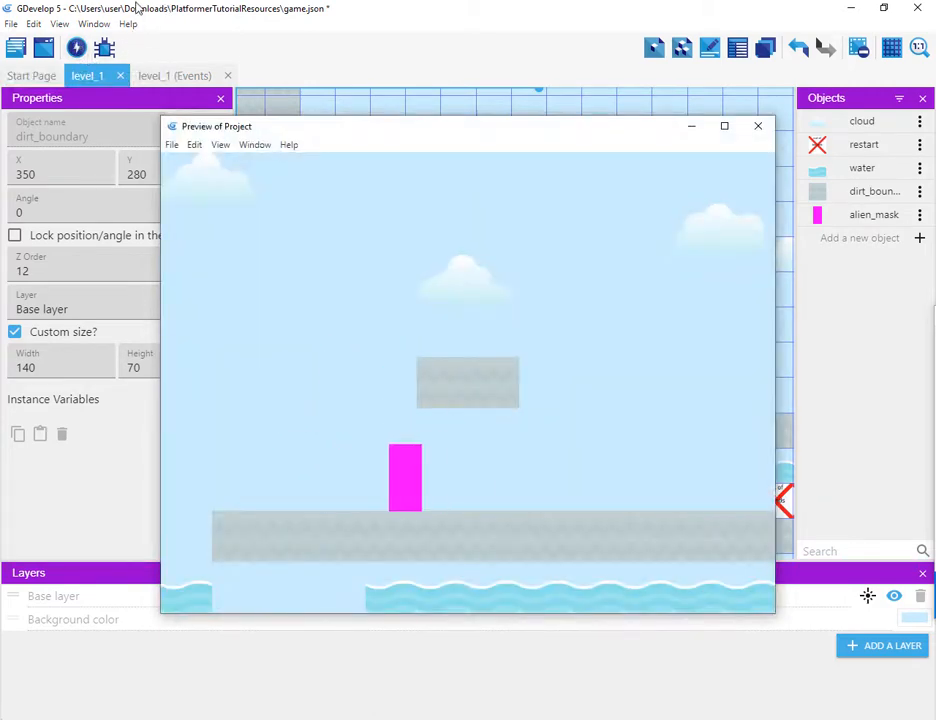
pyautogui.press('space')
pyautogui.press('Right')
pyautogui.press('Left')
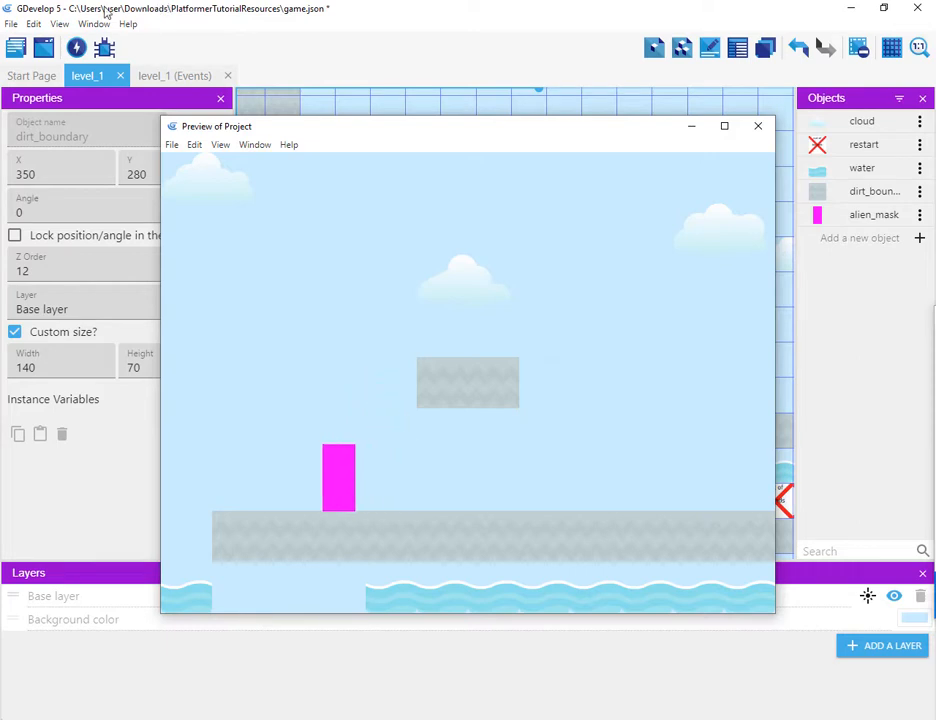
pyautogui.press('space')
pyautogui.press('Right')
pyautogui.press('Left')
pyautogui.press('space')
pyautogui.press('Right')
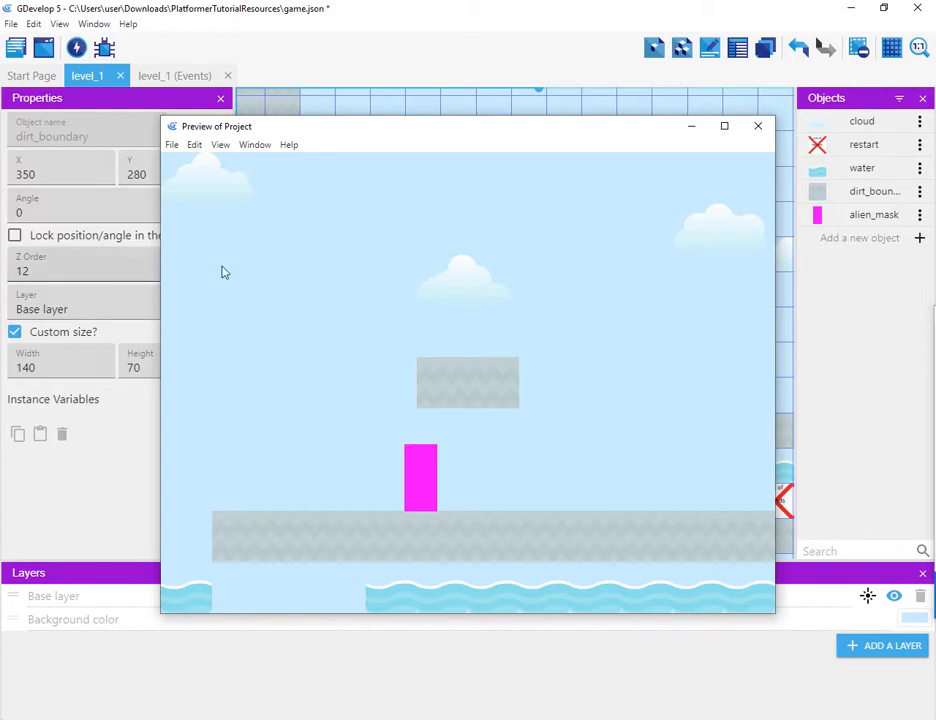
pyautogui.click(759, 128)
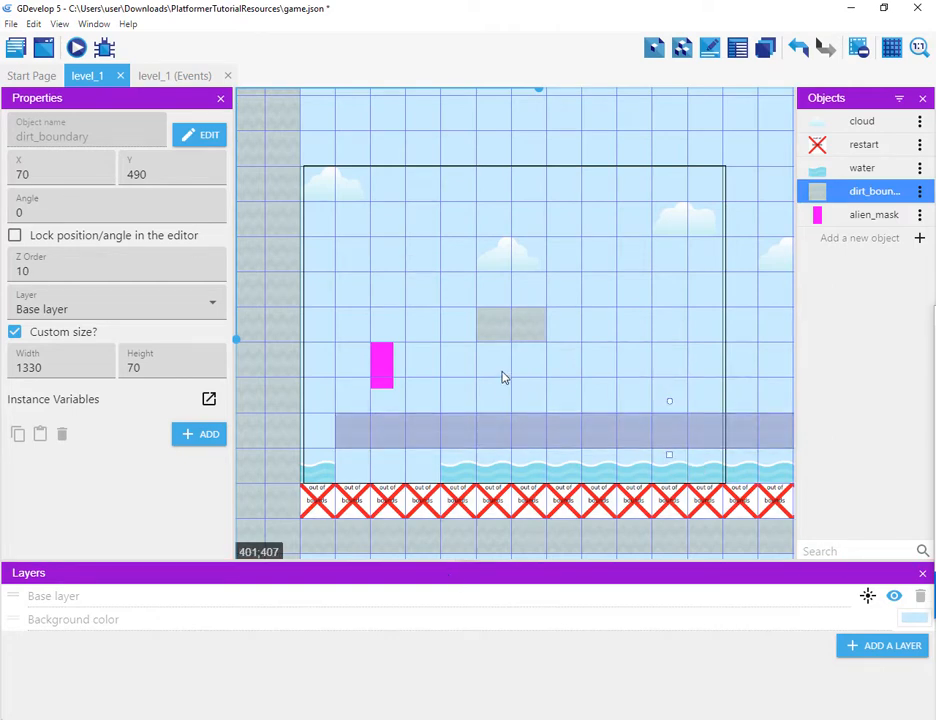
# Step: Delete the long dirt_boundary floor instance and the floating dirt_boundary platform from the level
pyautogui.press('Delete')
pyautogui.click(512, 325)
pyautogui.press('Delete')
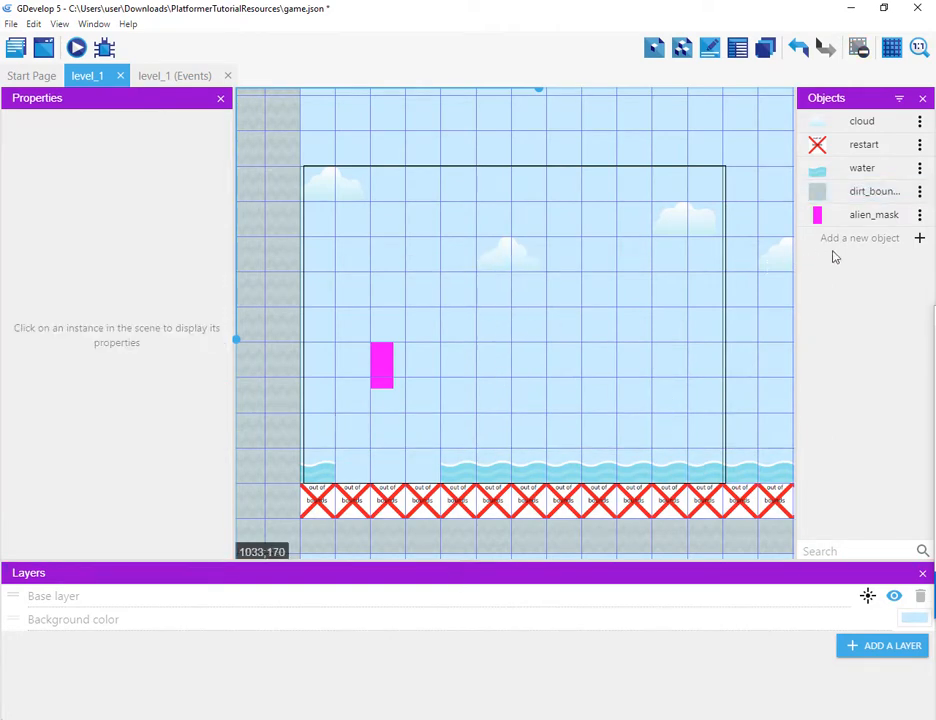
# Step: Add a new Sprite object to the scene and name it dirt
pyautogui.click(920, 240)
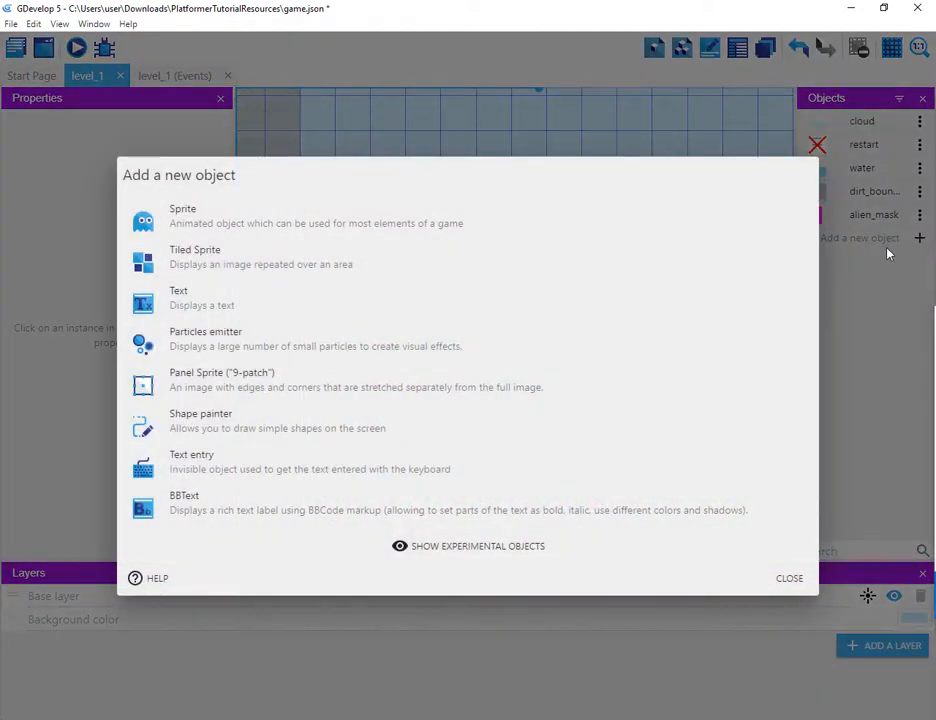
pyautogui.click(254, 230)
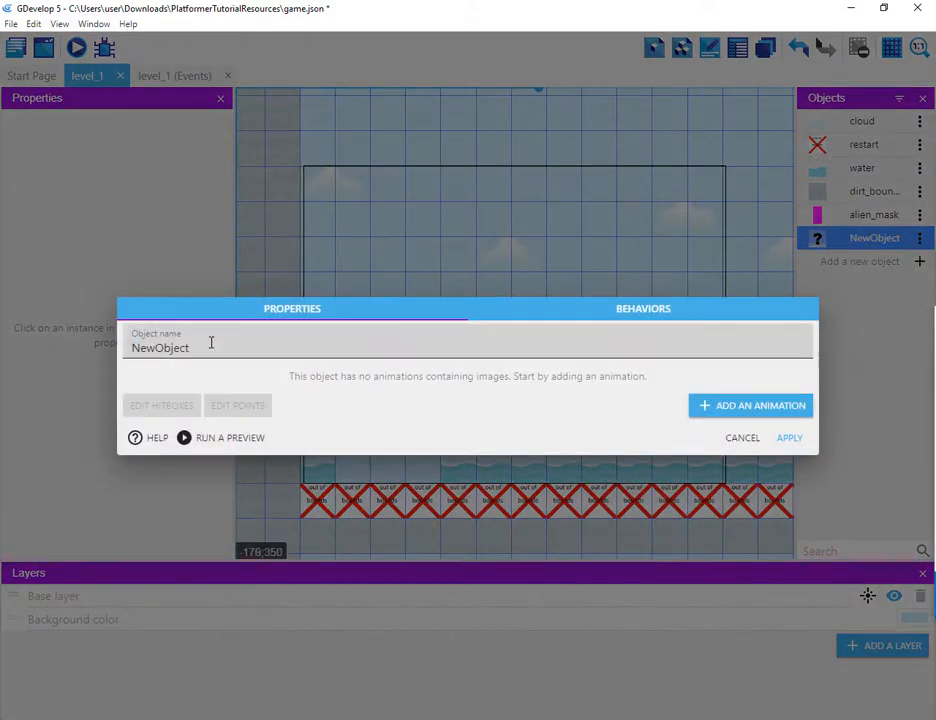
pyautogui.moveTo(210, 345); pyautogui.dragTo(112, 358)
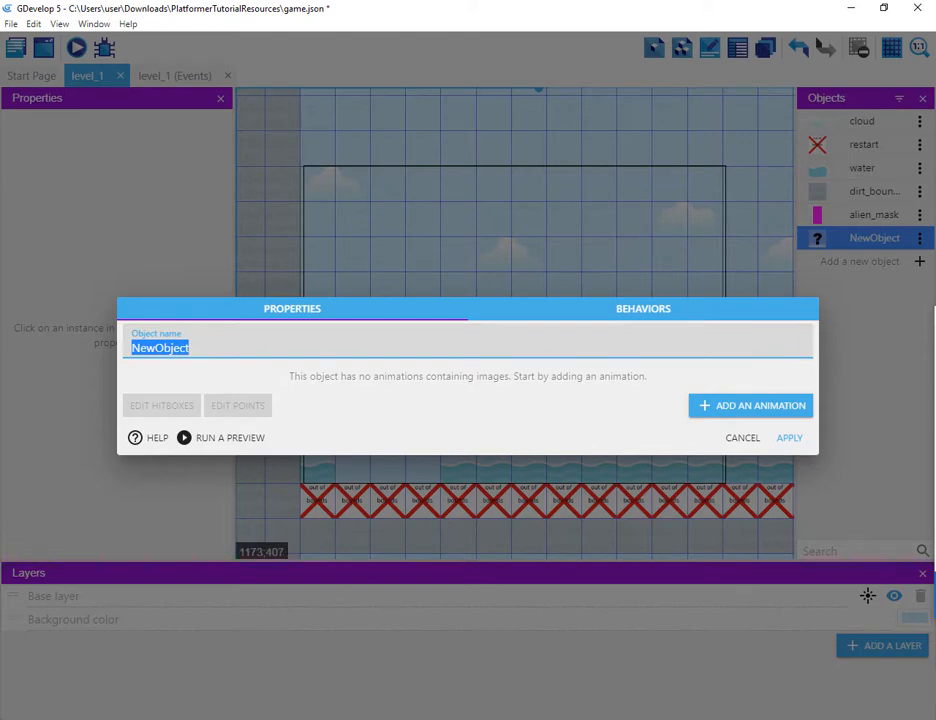
pyautogui.moveTo(934, 450)
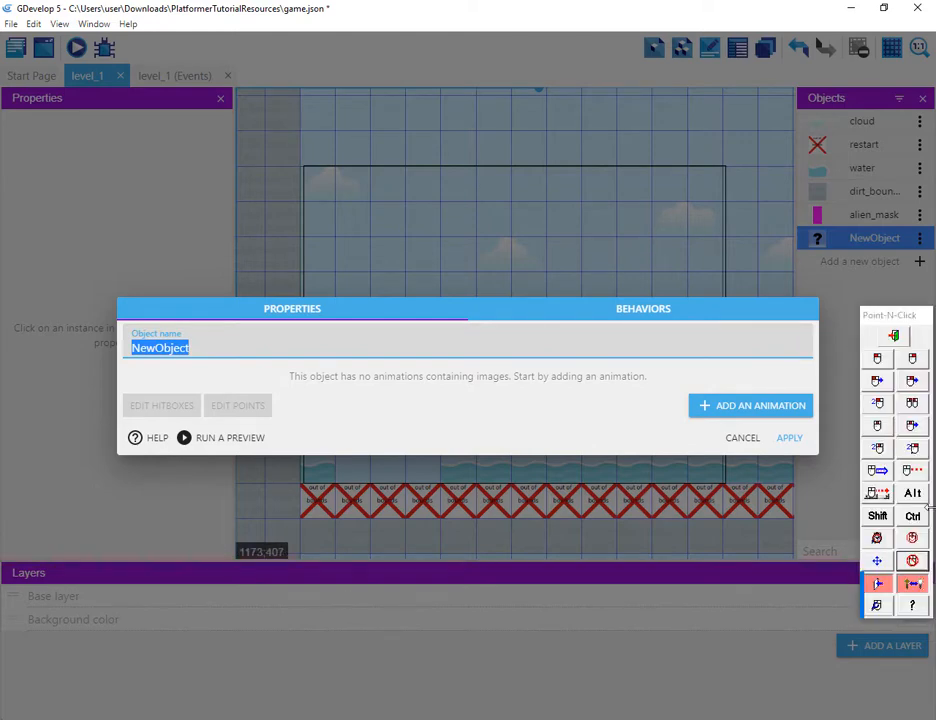
pyautogui.write('d')
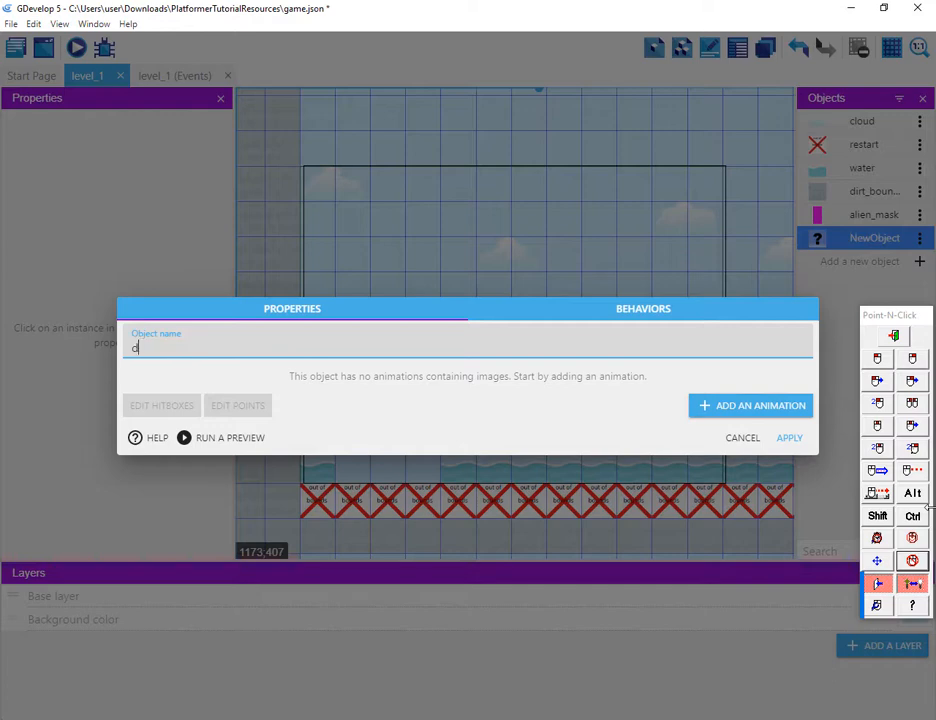
pyautogui.write('irt')
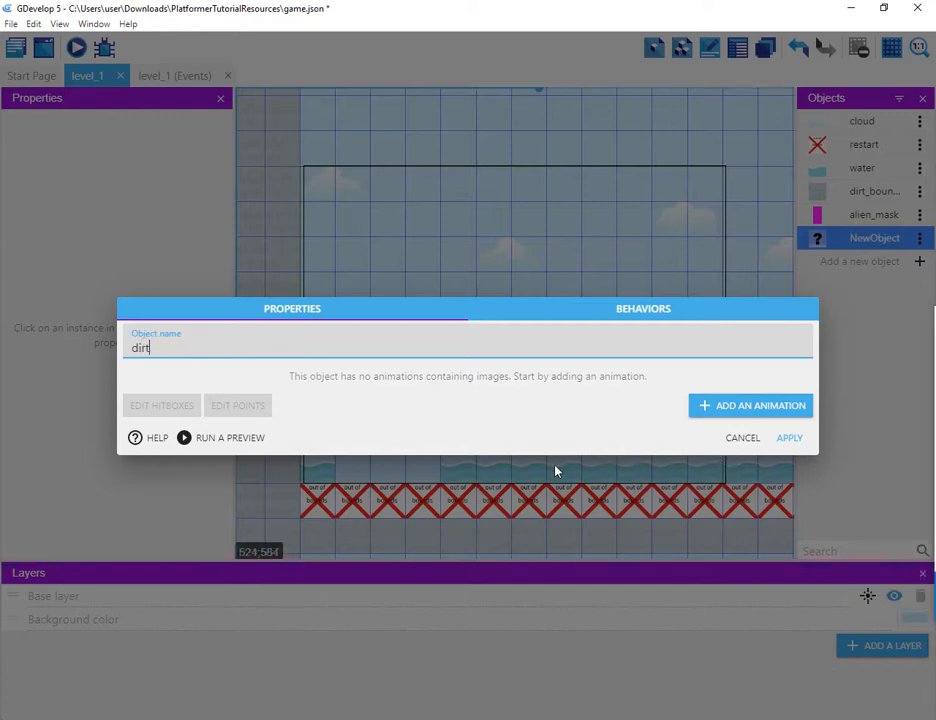
# Step: Add a first animation to the dirt object using the dirtMid.png image
pyautogui.click(703, 404)
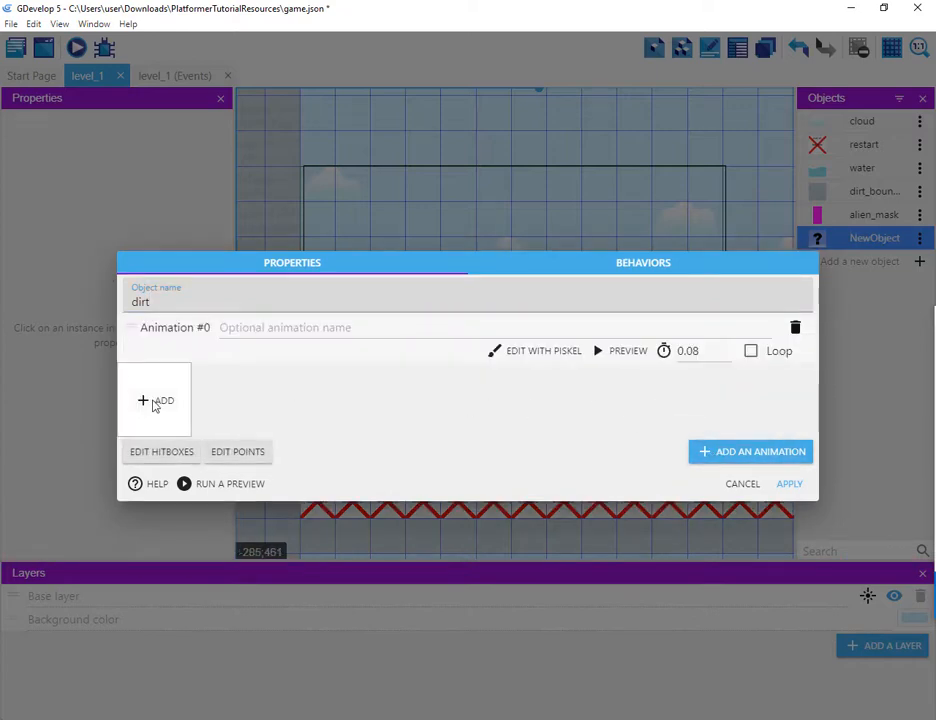
pyautogui.click(155, 400)
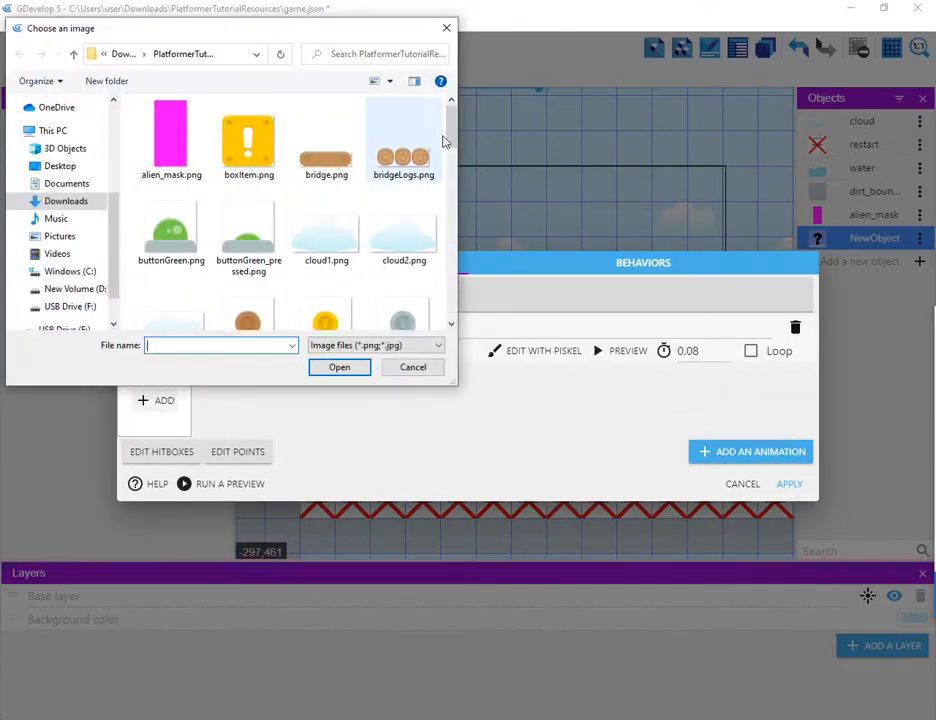
pyautogui.scroll(-2, 458, 160)
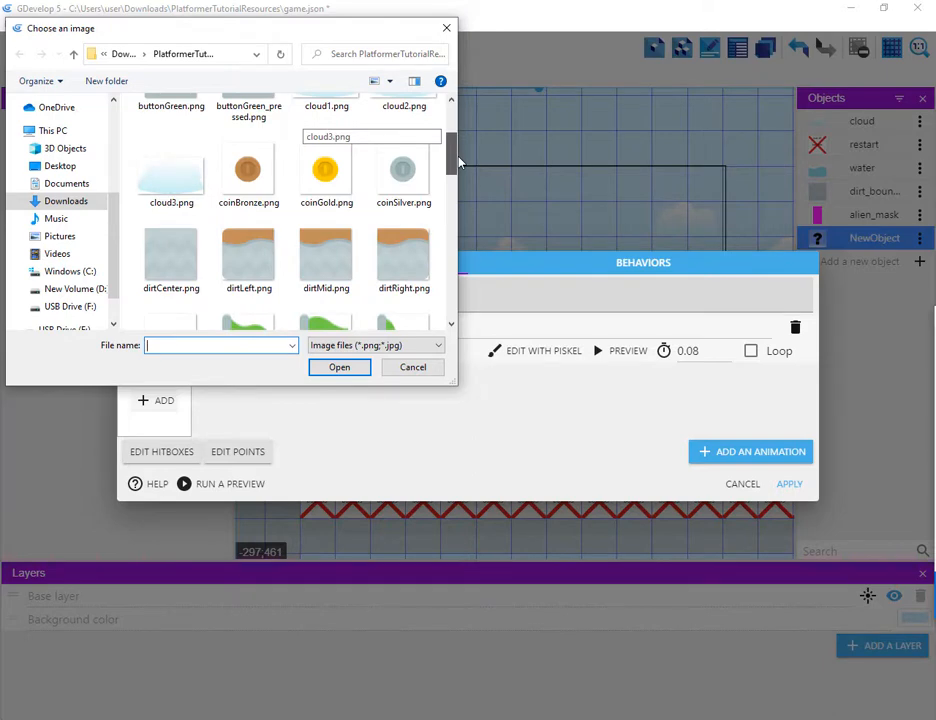
pyautogui.moveTo(458, 157); pyautogui.dragTo(457, 159)
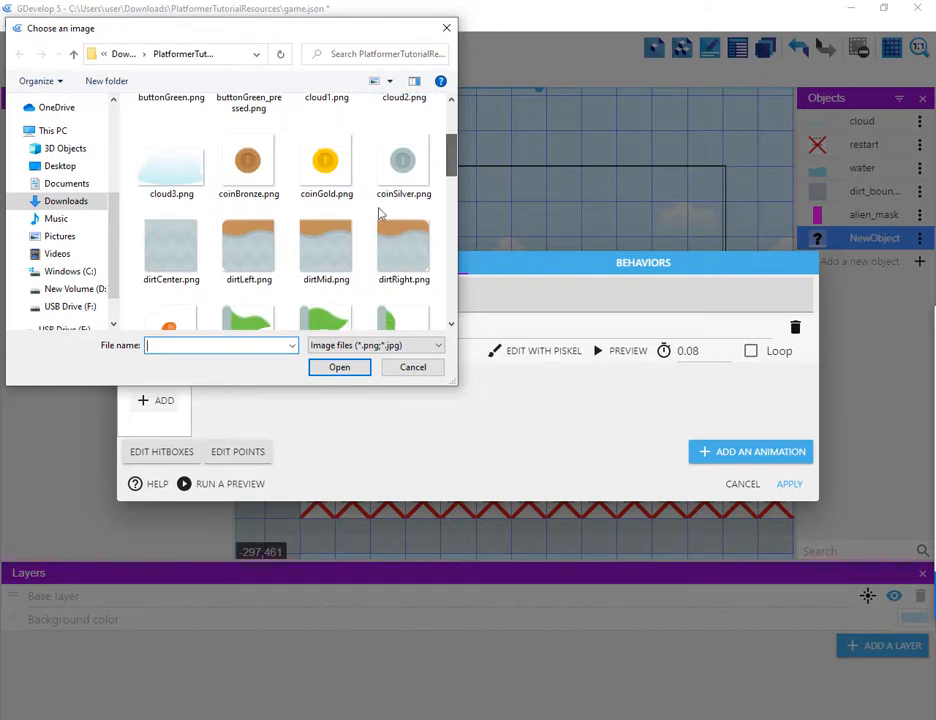
pyautogui.click(325, 242)
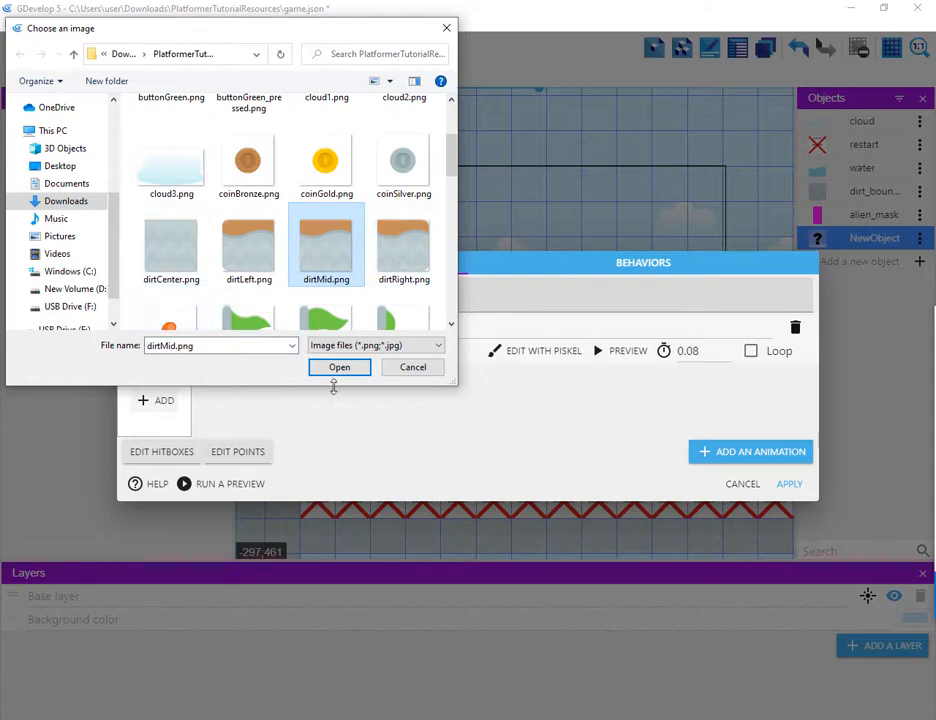
pyautogui.click(337, 369)
pyautogui.click(340, 367)
# Step: Name the first animation middle
pyautogui.click(284, 329)
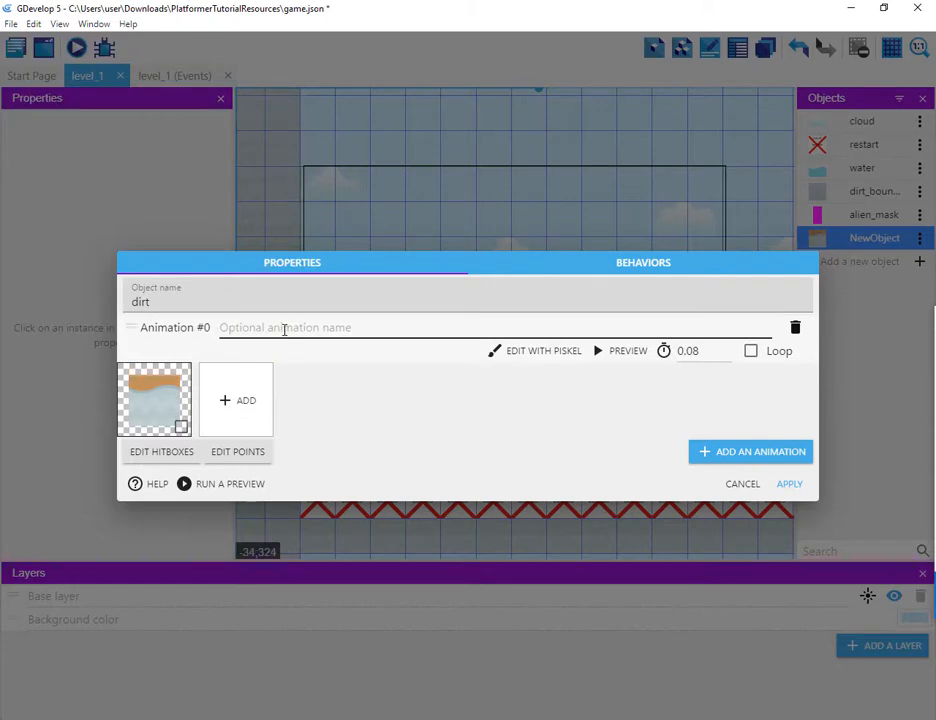
pyautogui.write('mi')
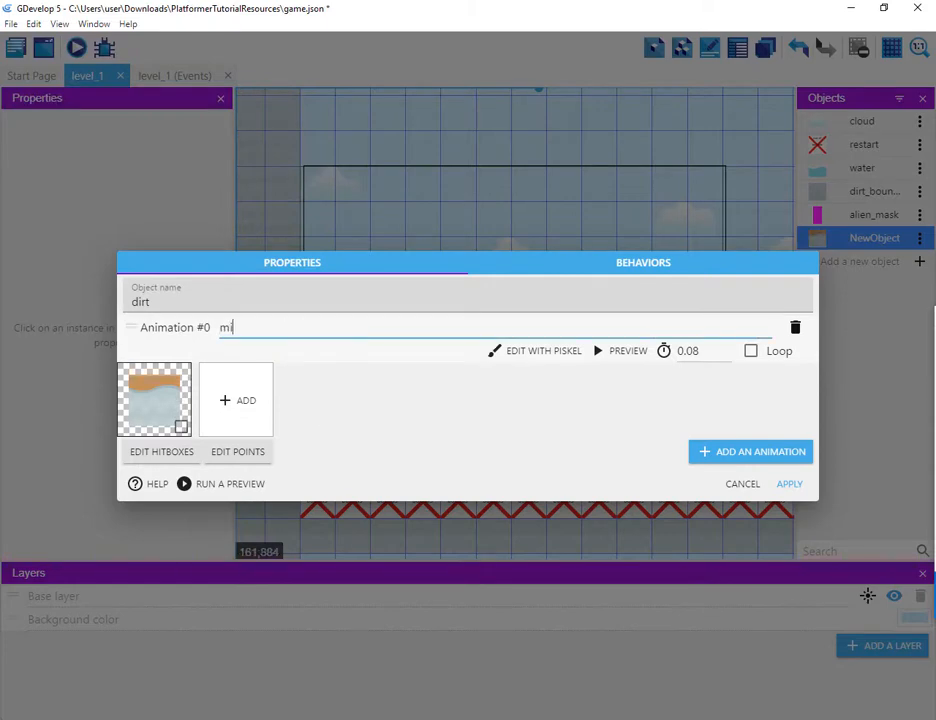
pyautogui.write('ddle')
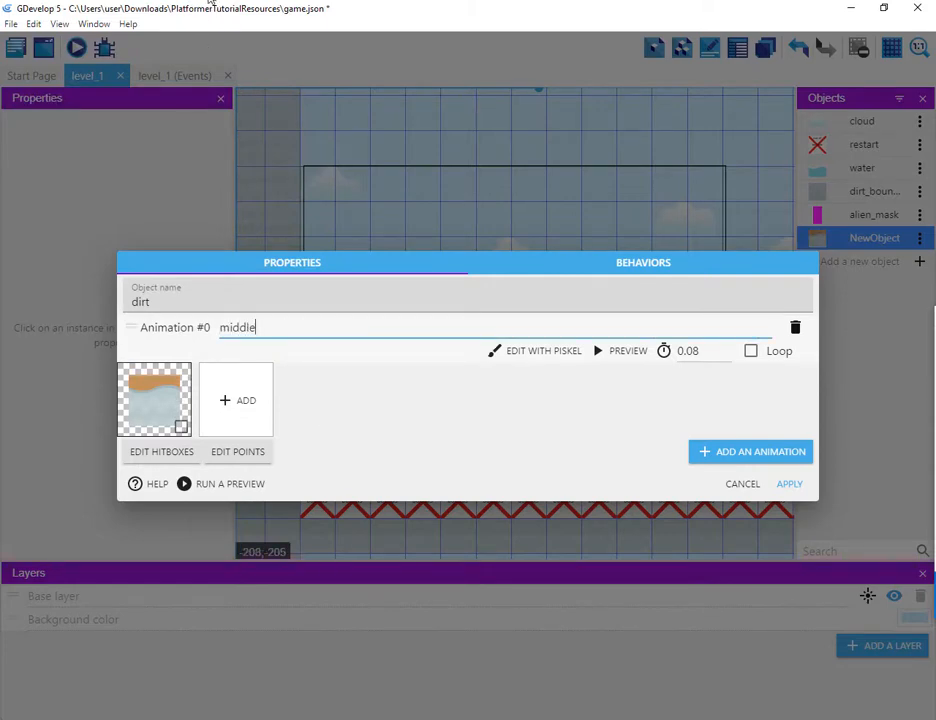
pyautogui.doubleClick(249, 327)
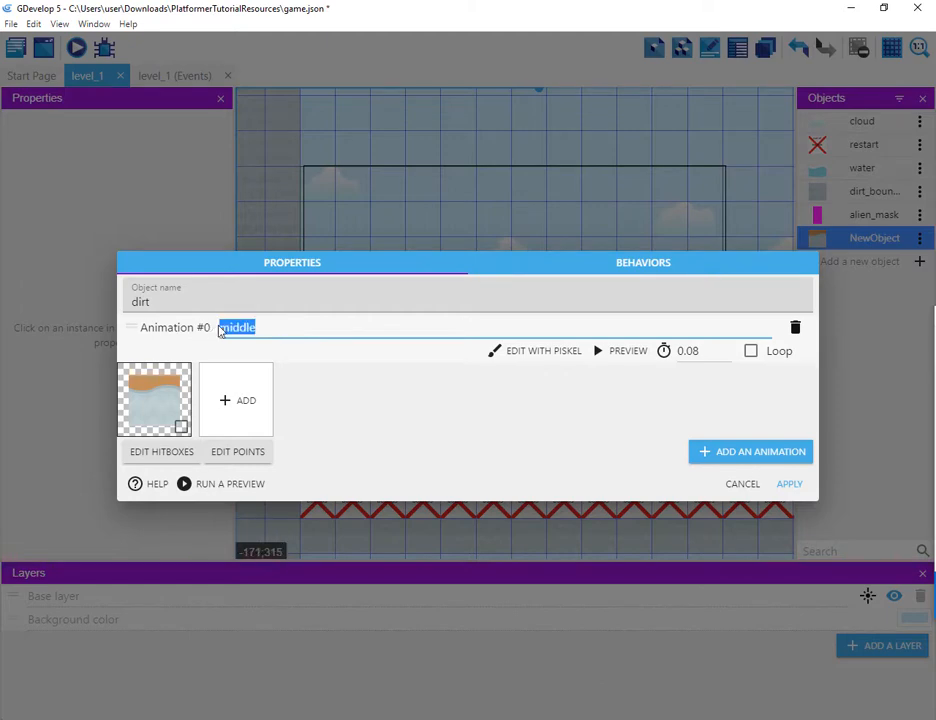
pyautogui.click(267, 324)
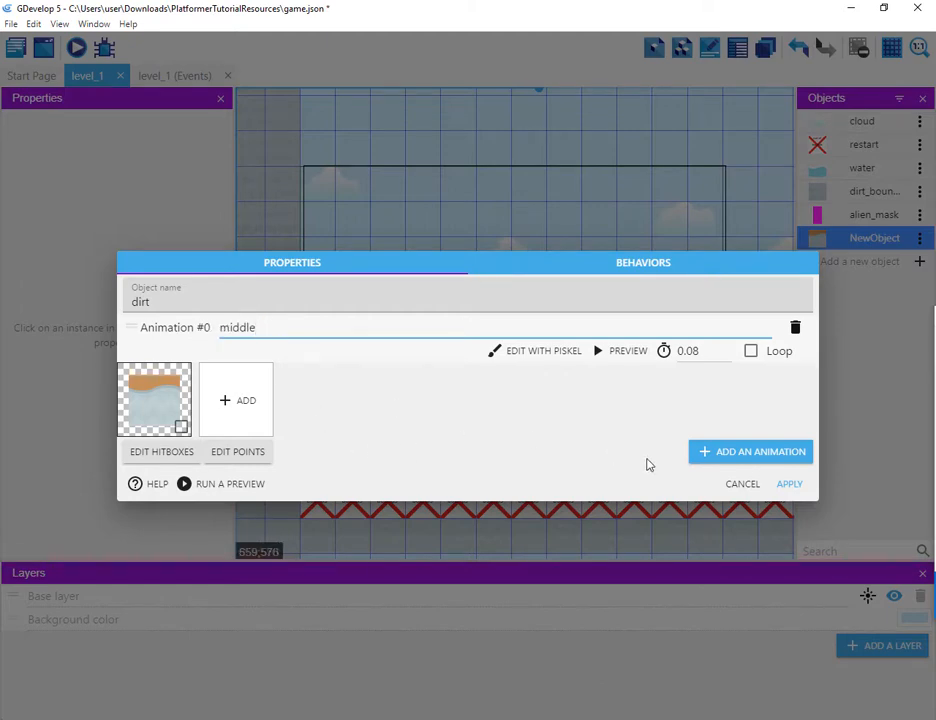
# Step: Add a second animation named left using the dirtLeft.png image
pyautogui.click(710, 452)
pyautogui.click(358, 389)
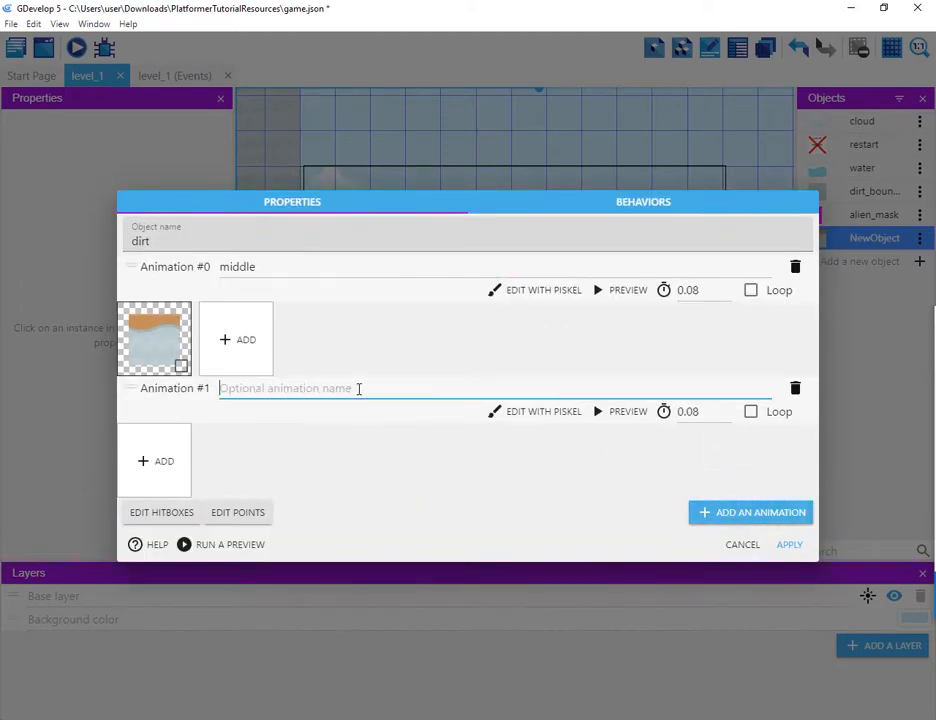
pyautogui.write('left')
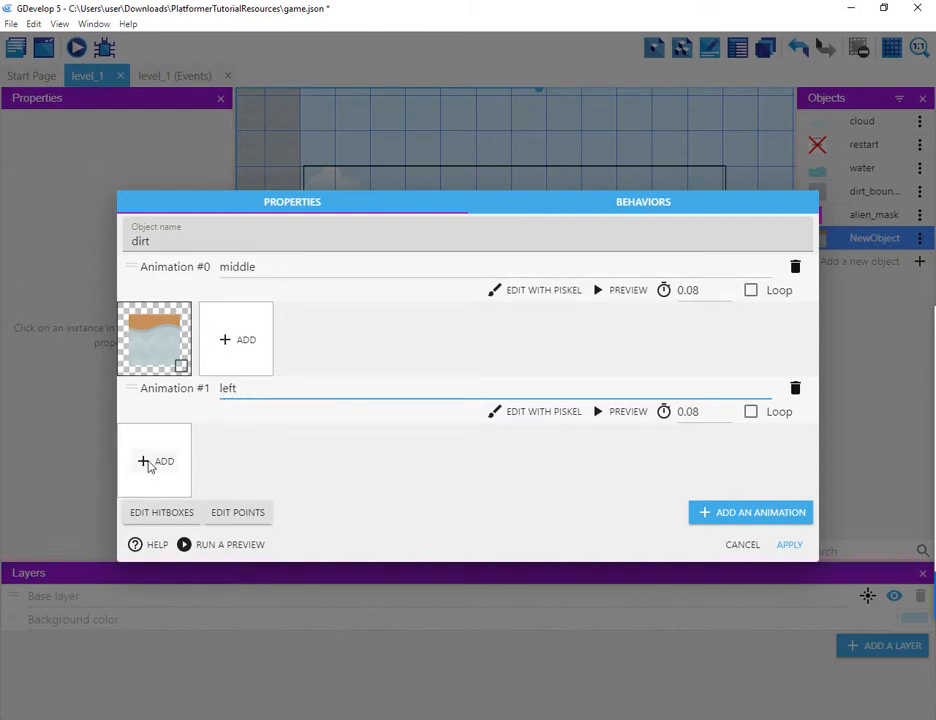
pyautogui.click(148, 463)
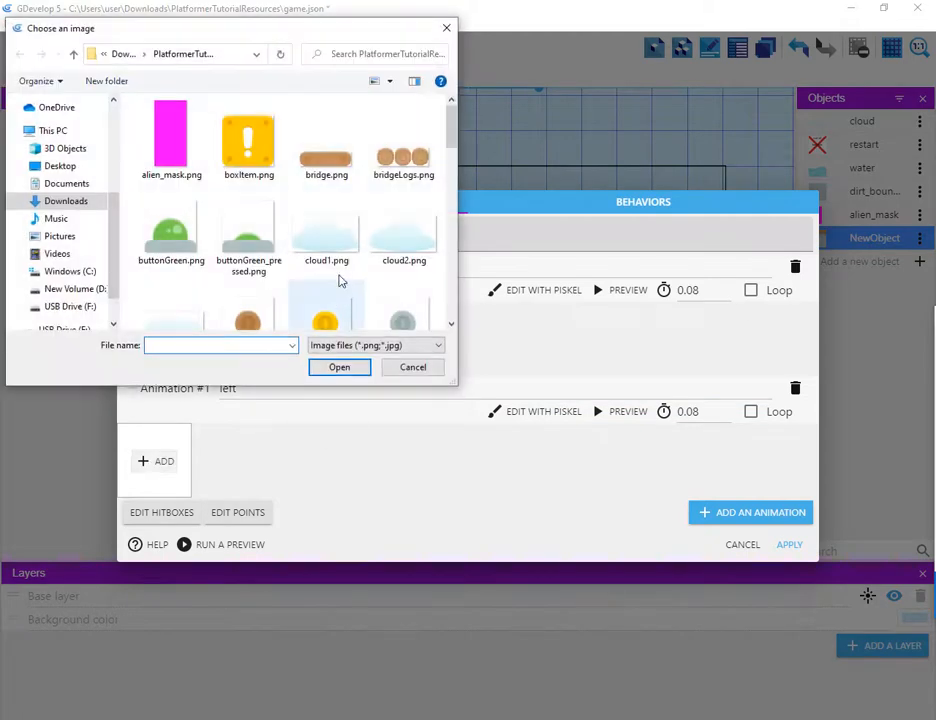
pyautogui.scroll(-4, 318, 245)
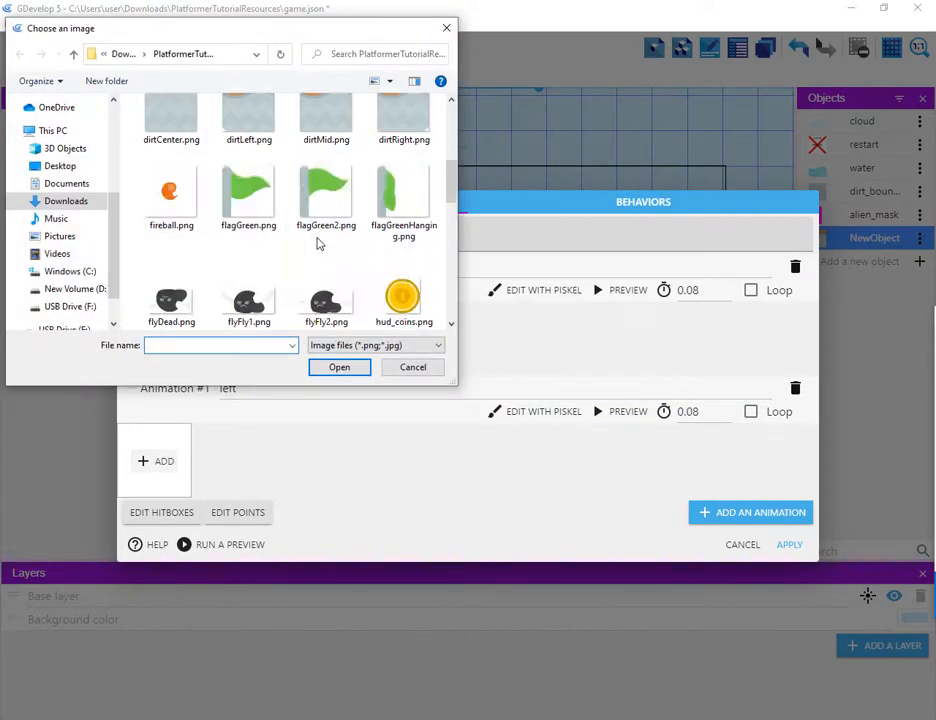
pyautogui.scroll(1, 318, 243)
pyautogui.click(250, 145)
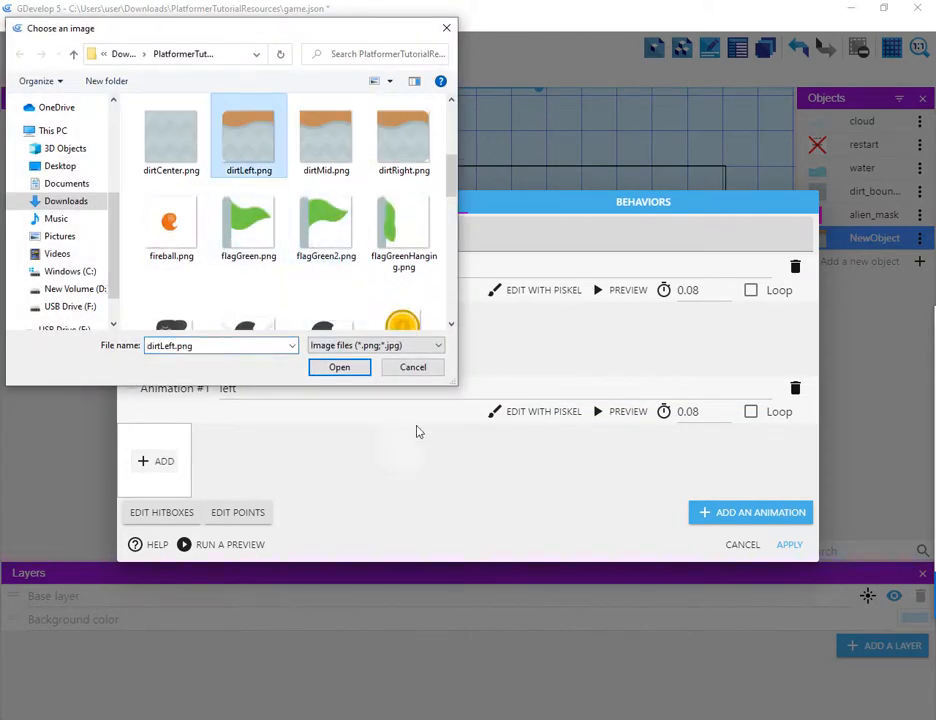
pyautogui.click(338, 368)
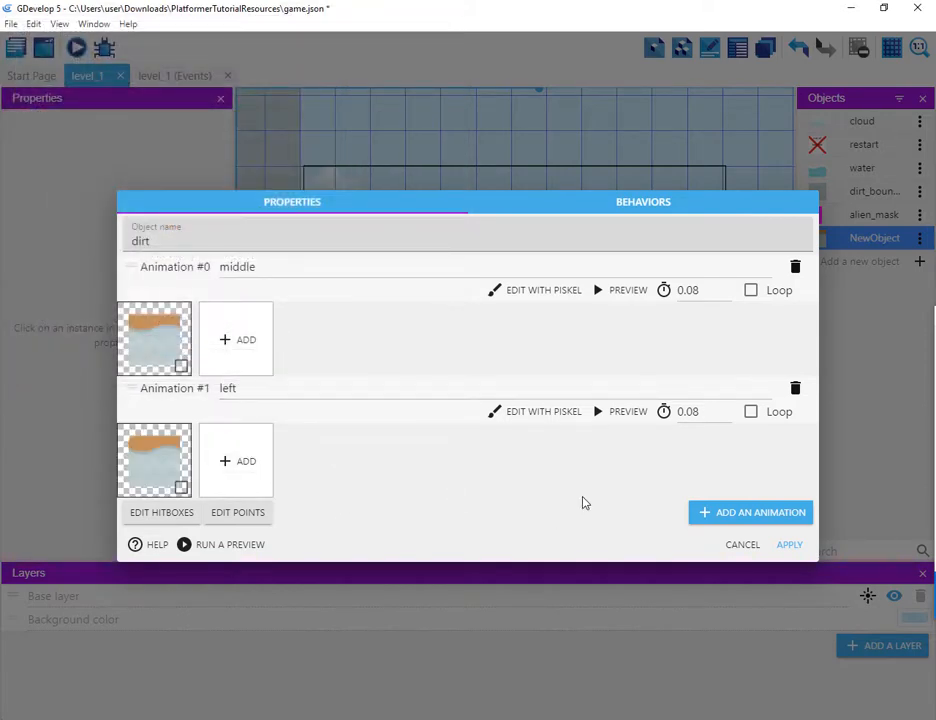
# Step: Add a third animation named right using the dirtRight.png image
pyautogui.click(715, 516)
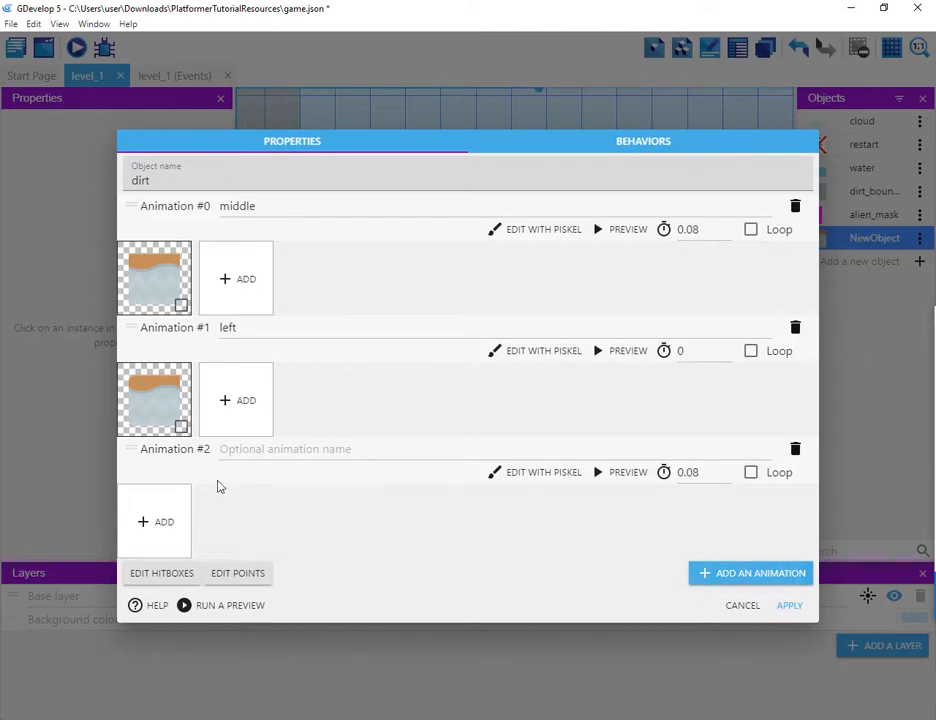
pyautogui.click(237, 449)
pyautogui.write('r')
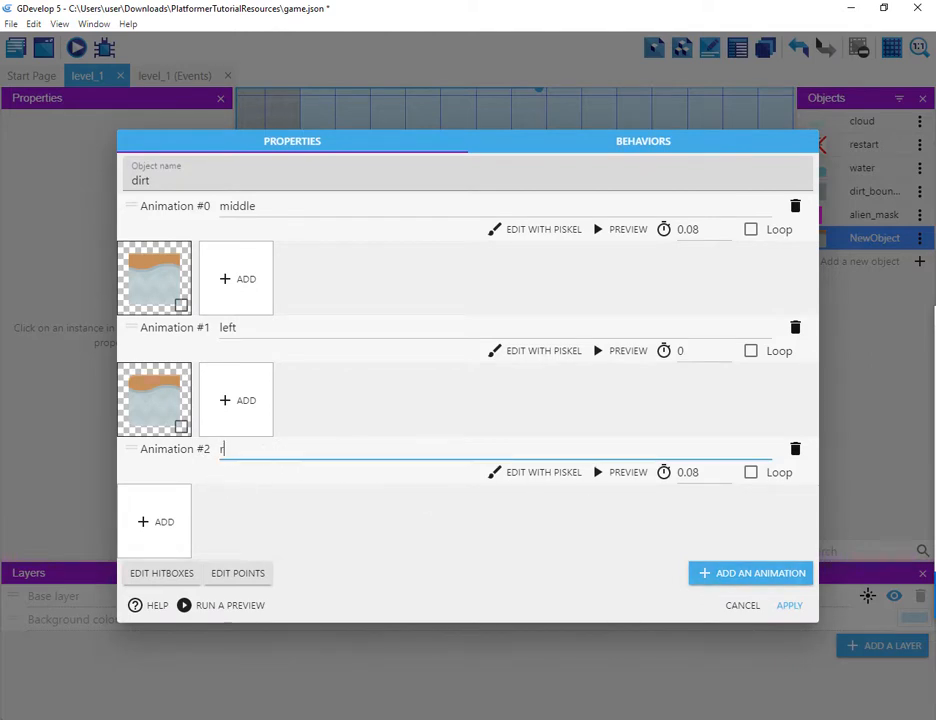
pyautogui.write('ight')
pyautogui.click(143, 522)
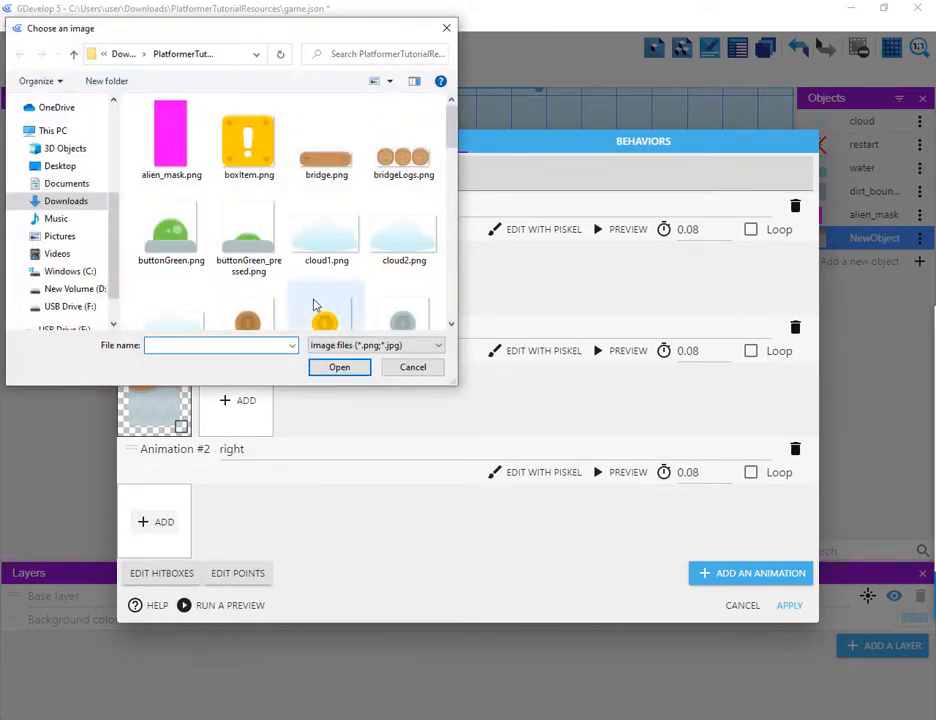
pyautogui.write('d')
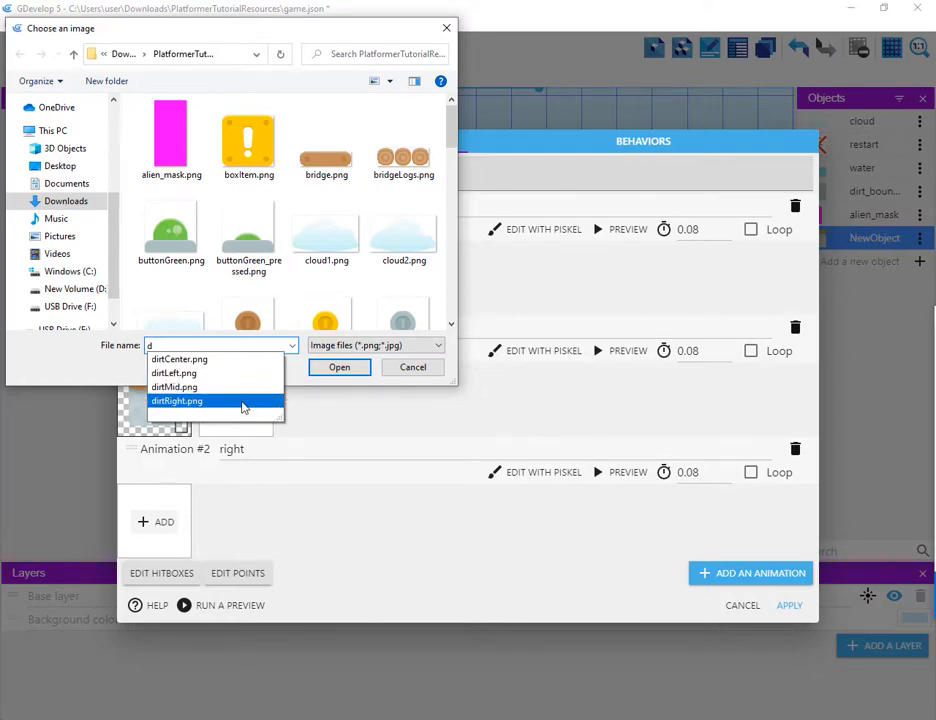
pyautogui.click(252, 402)
pyautogui.click(339, 367)
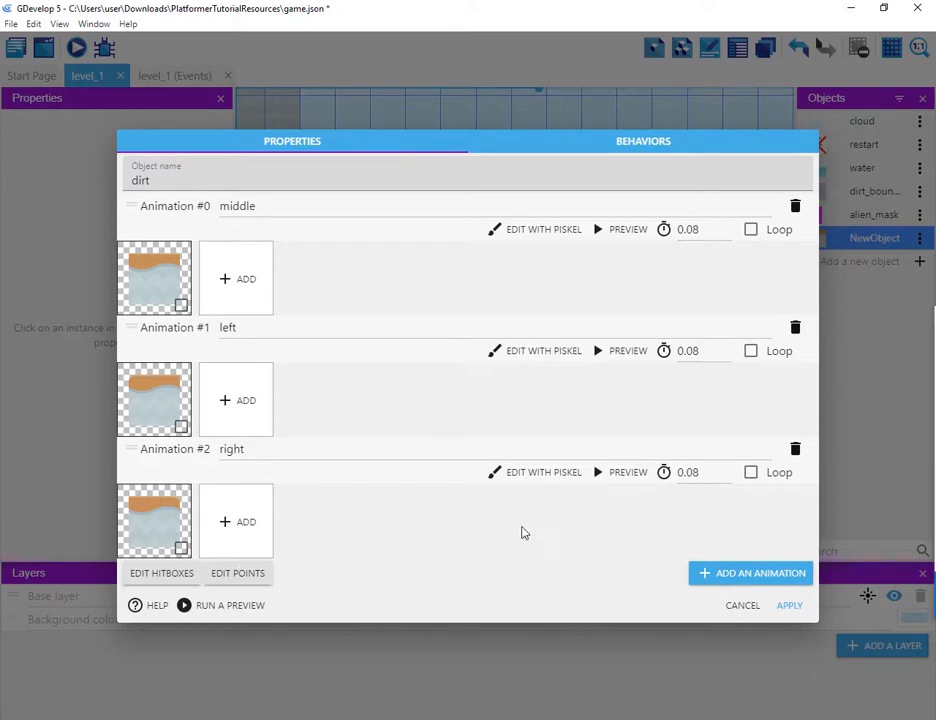
# Step: Add a fourth animation named center using the dirtCenter.png image and apply the object changes
pyautogui.click(707, 579)
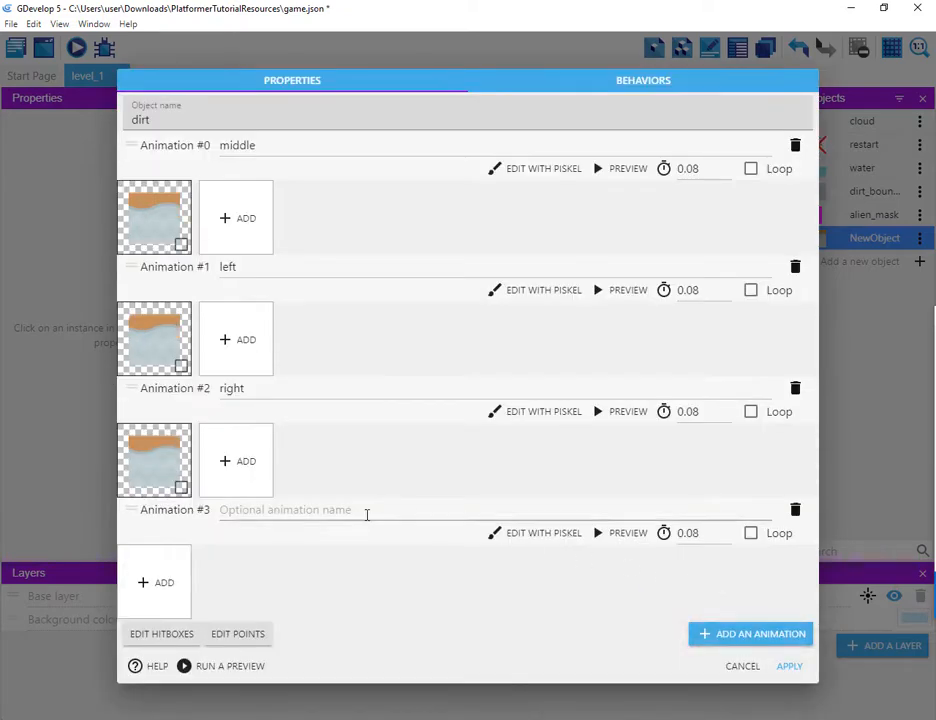
pyautogui.click(162, 583)
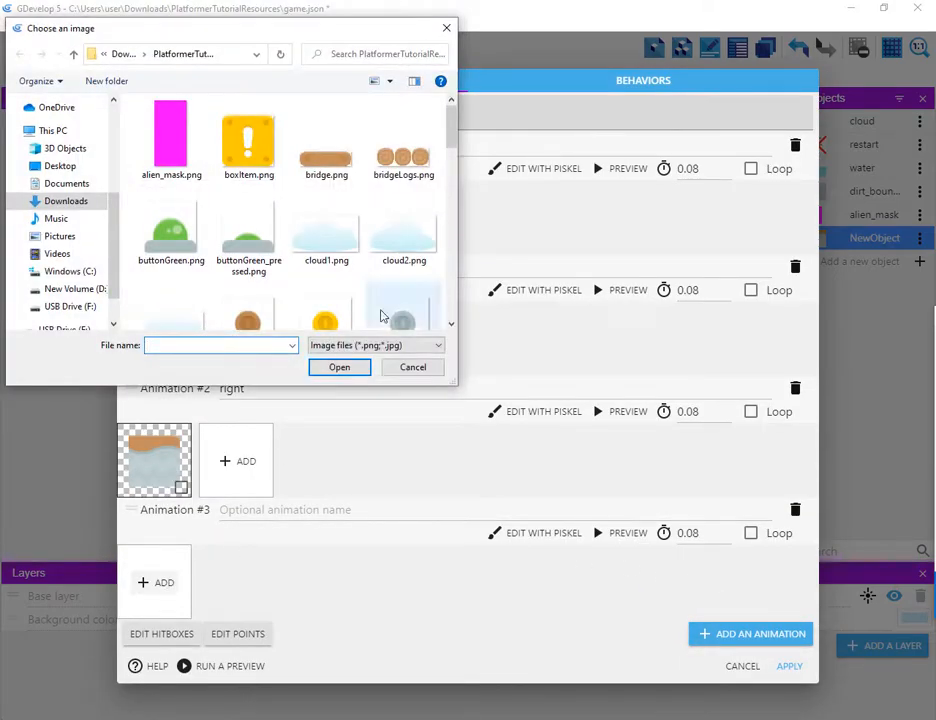
pyautogui.scroll(-3, 450, 140)
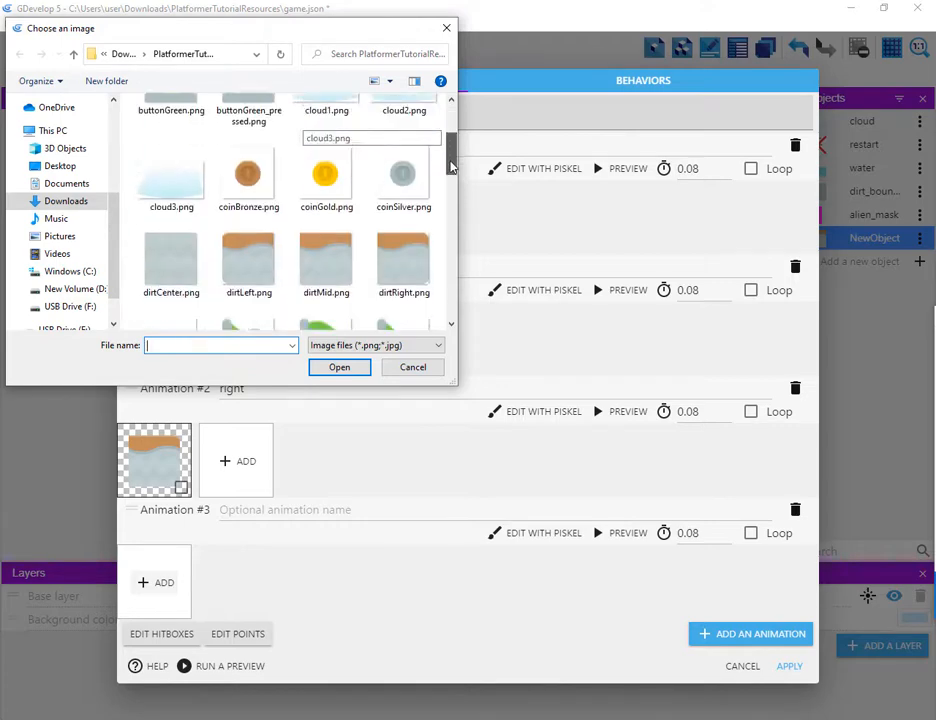
pyautogui.click(176, 236)
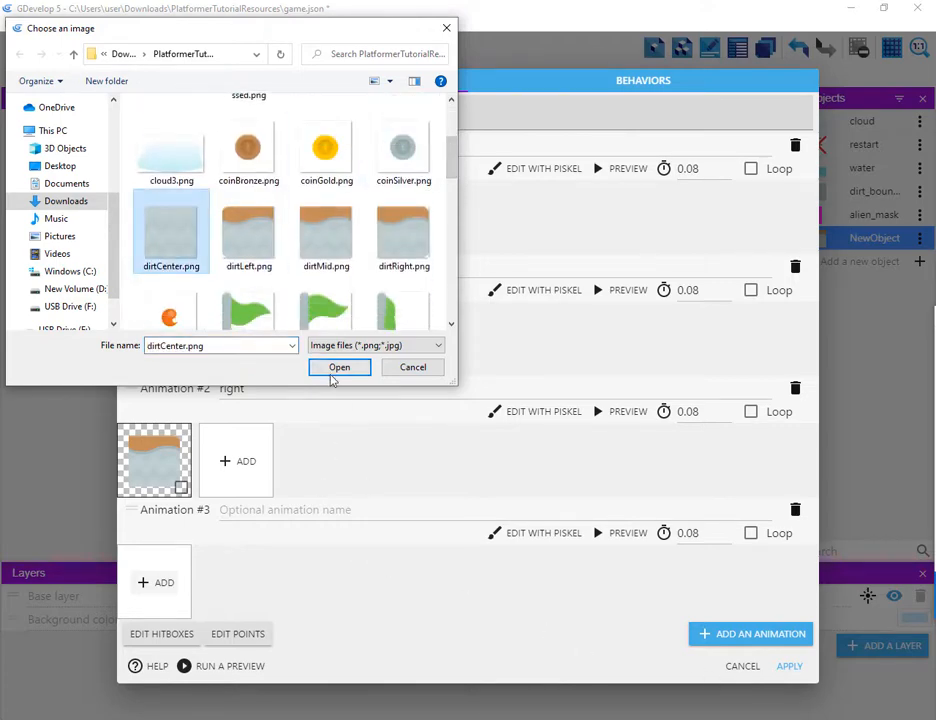
pyautogui.click(337, 369)
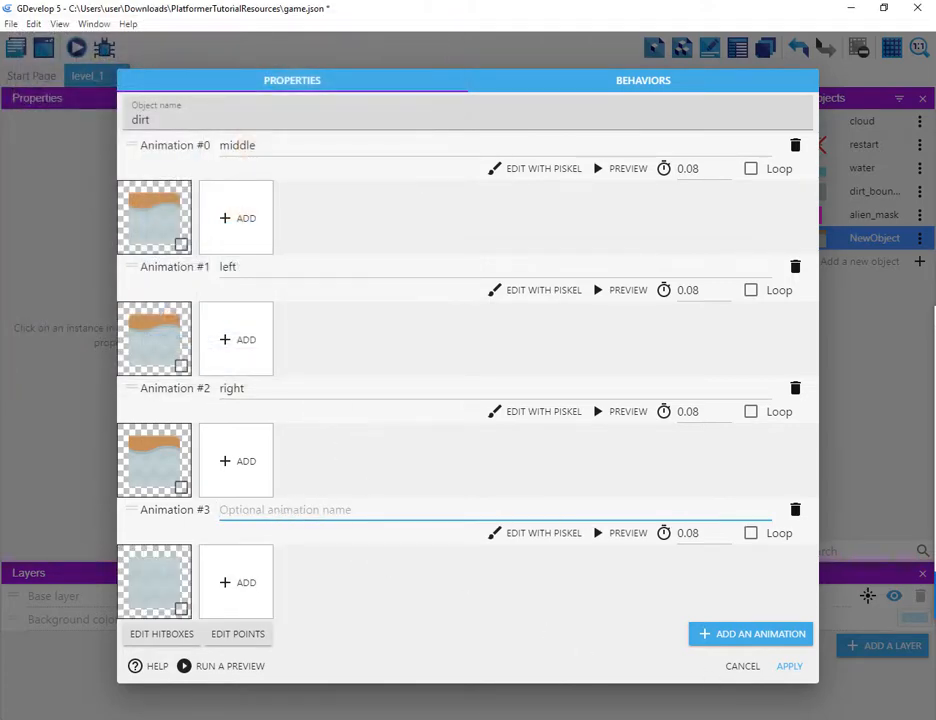
pyautogui.write('center')
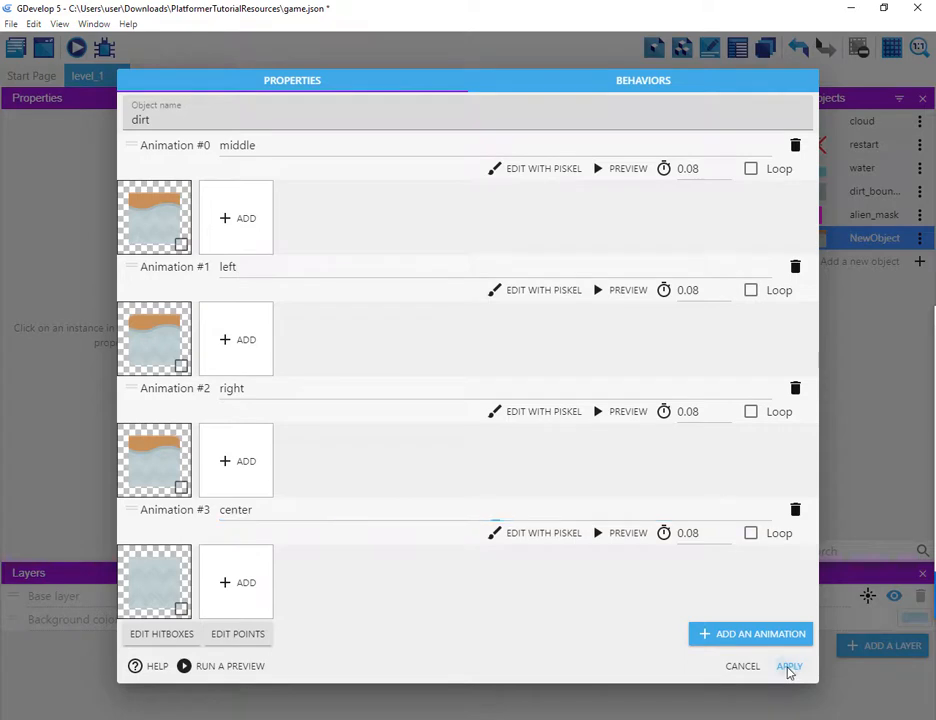
pyautogui.click(789, 667)
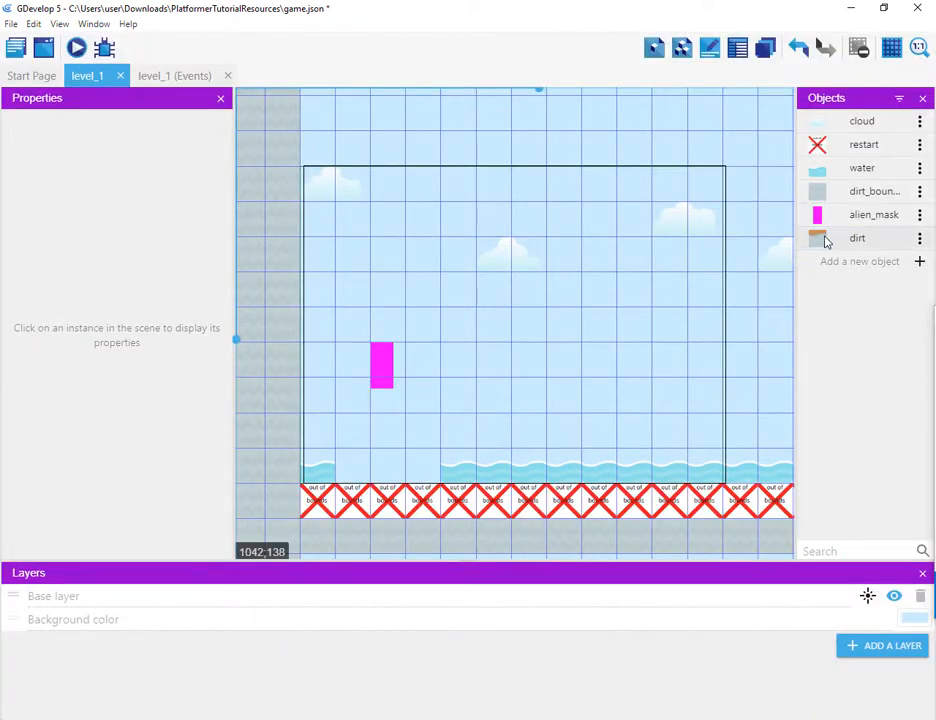
# Step: Place a dirt instance in the gap between the water tiles near the bottom of the level
pyautogui.moveTo(826, 241); pyautogui.dragTo(390, 458)
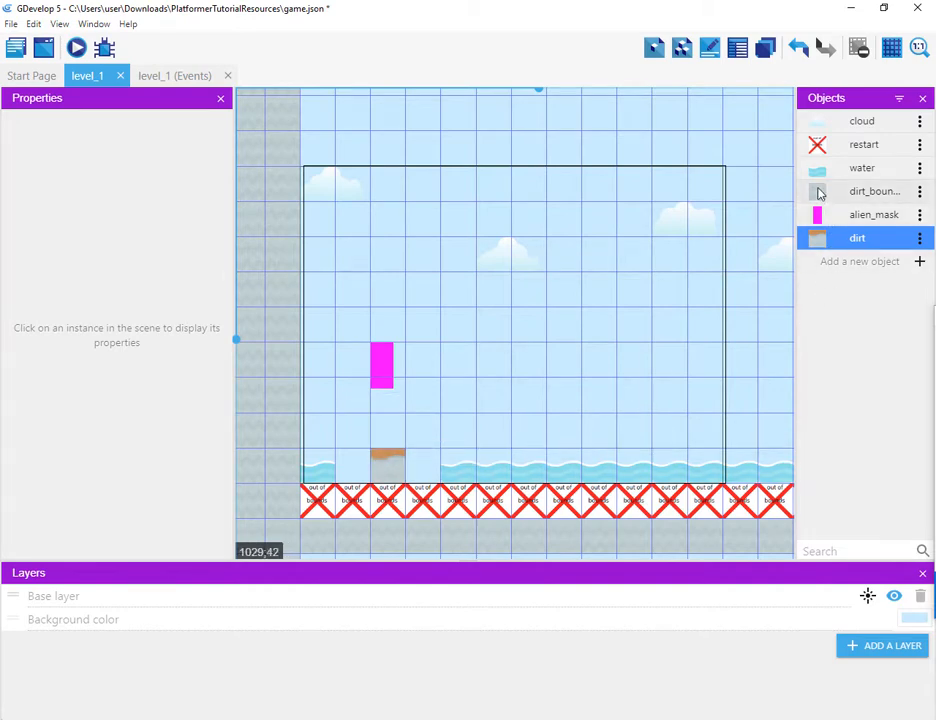
# Step: Place another dirt instance at X 210, Y 560 and move the first dirt tile to X 70, Y 560
pyautogui.moveTo(815, 237); pyautogui.dragTo(415, 473)
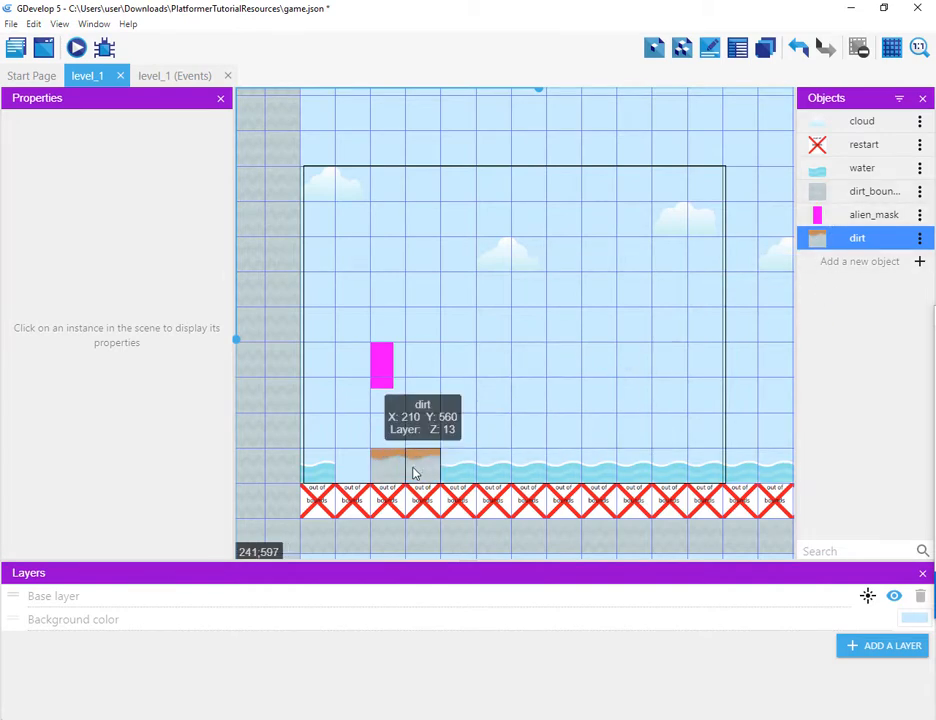
pyautogui.click(395, 468)
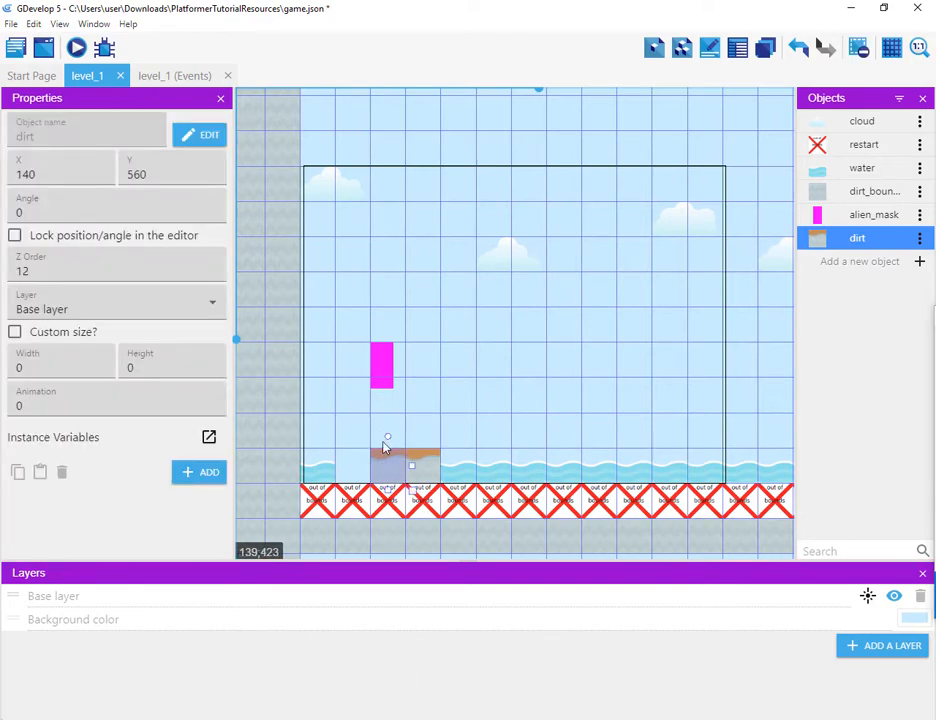
pyautogui.moveTo(387, 463)
pyautogui.mouseDown()
pyautogui.moveTo(376, 468)
pyautogui.moveTo(399, 468)
pyautogui.mouseUp()
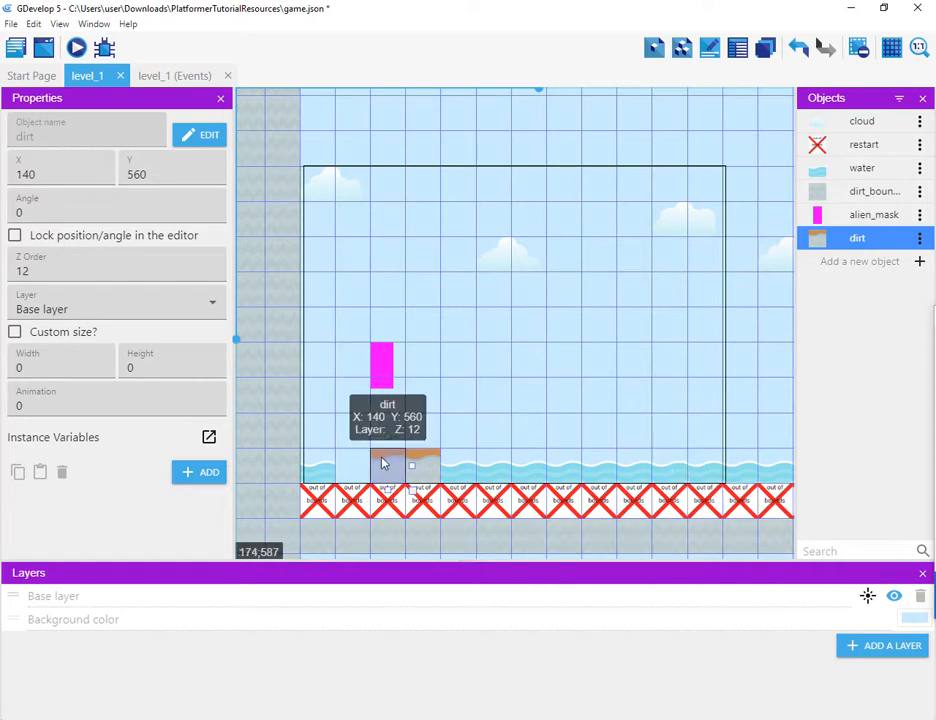
pyautogui.moveTo(381, 463); pyautogui.dragTo(346, 463)
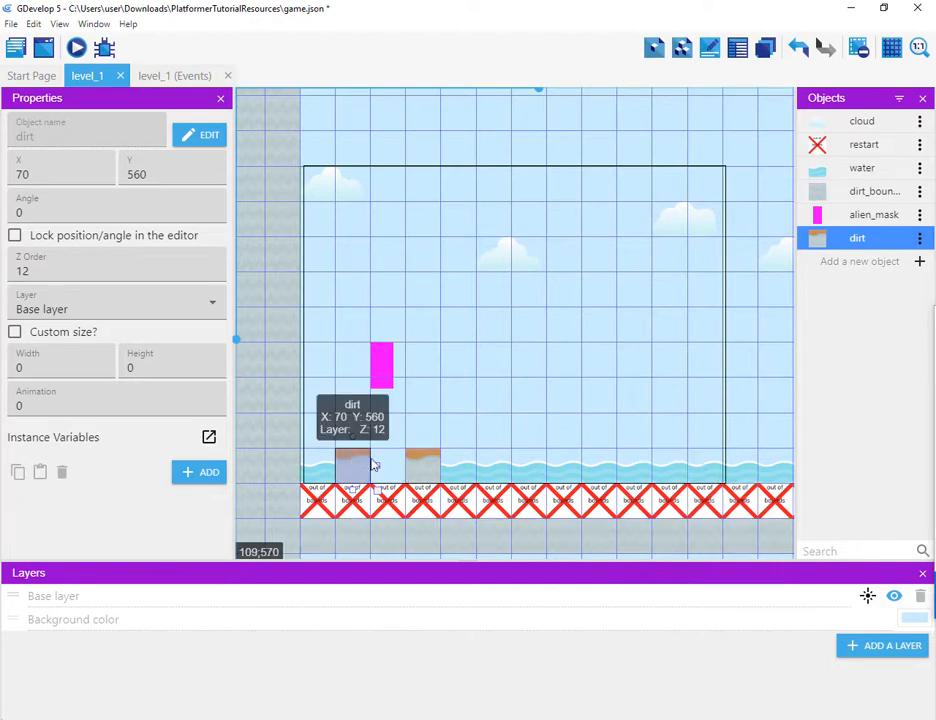
# Step: Copy a dirt tile and paste it into the gap at X 140, Y 560, forming a three-tile ground strip
pyautogui.moveTo(373, 464); pyautogui.dragTo(362, 440)
pyautogui.rightClick(355, 438)
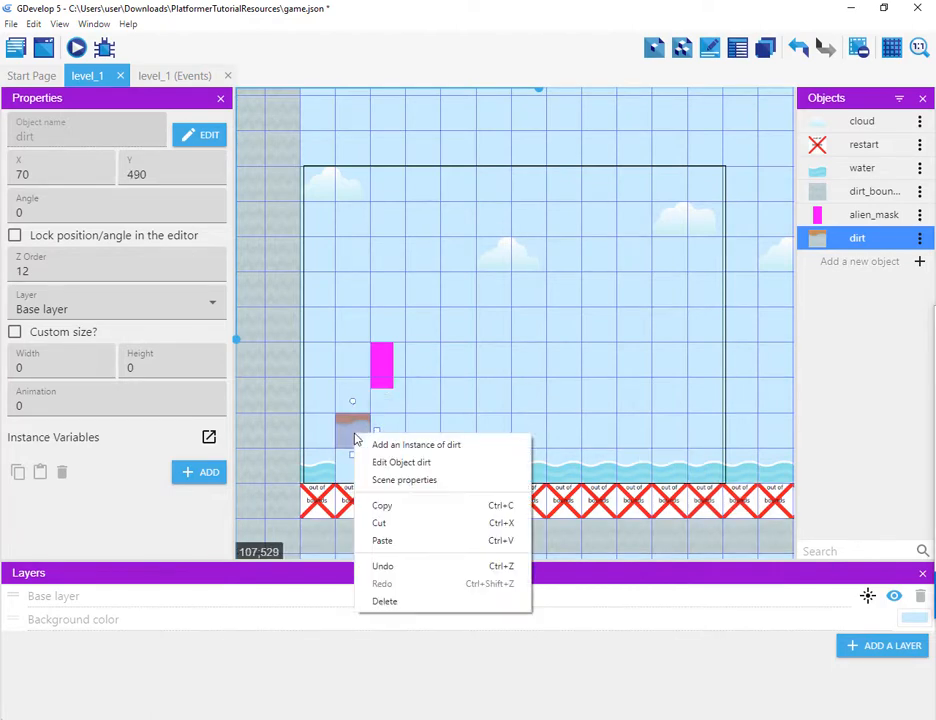
pyautogui.click(380, 508)
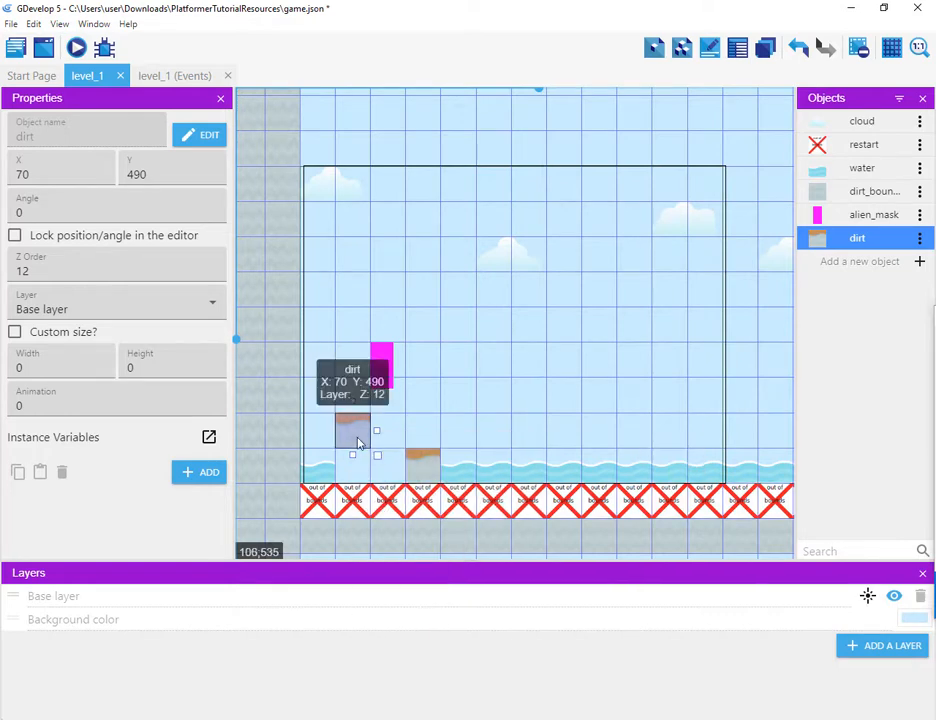
pyautogui.click(430, 418)
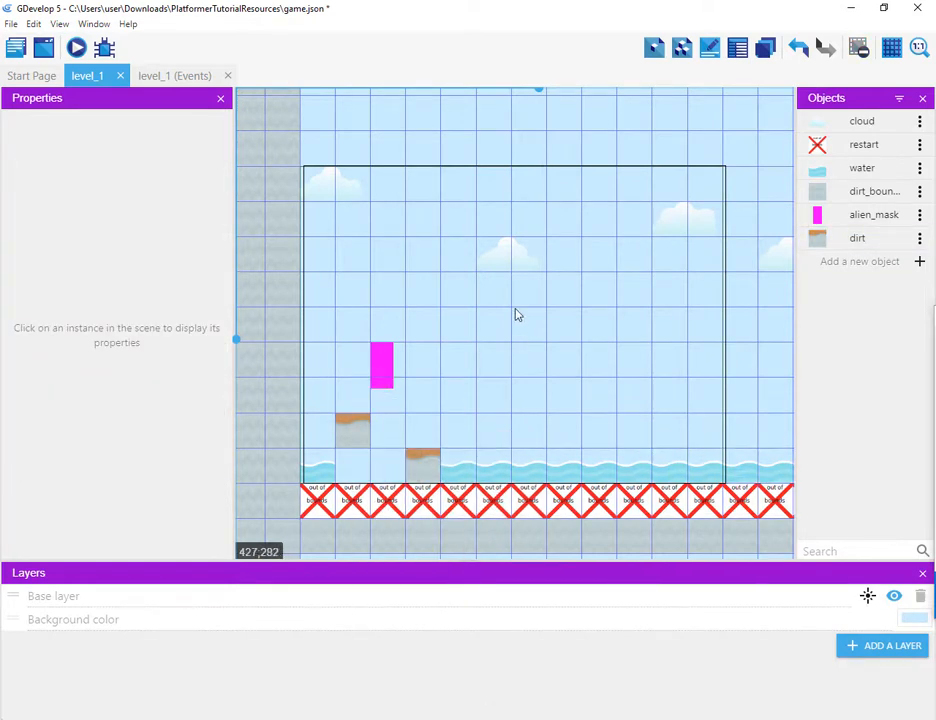
pyautogui.moveTo(366, 433); pyautogui.dragTo(395, 472)
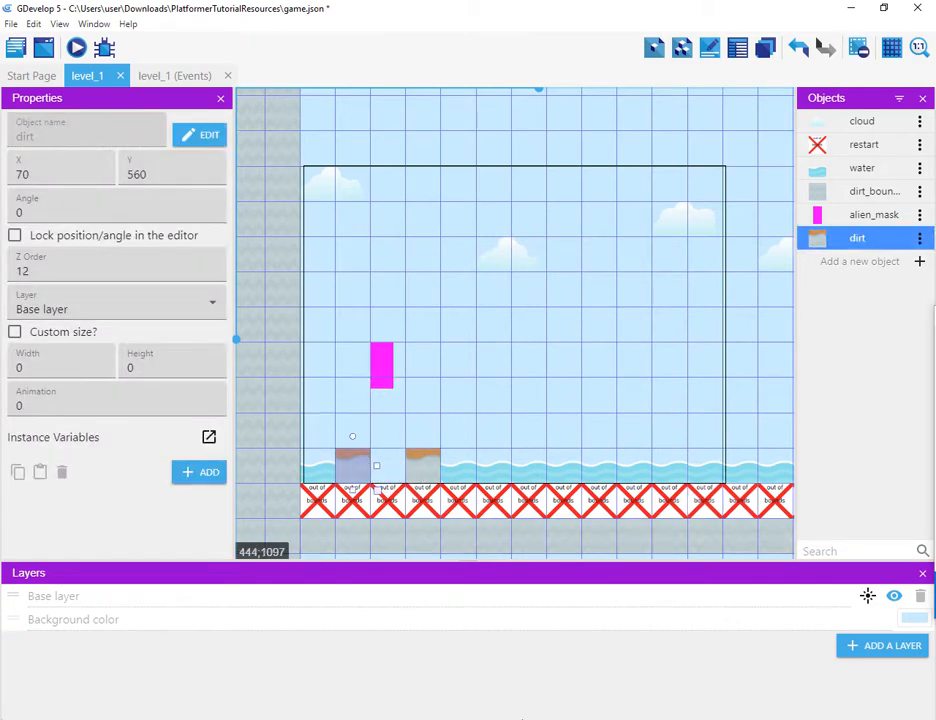
pyautogui.rightClick(403, 414)
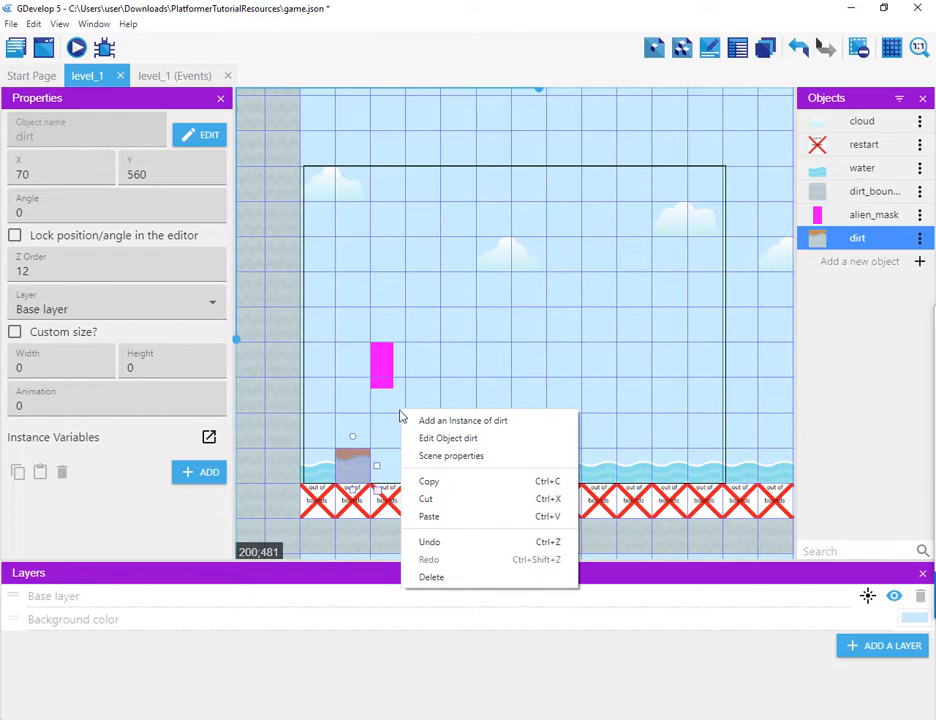
pyautogui.click(362, 472)
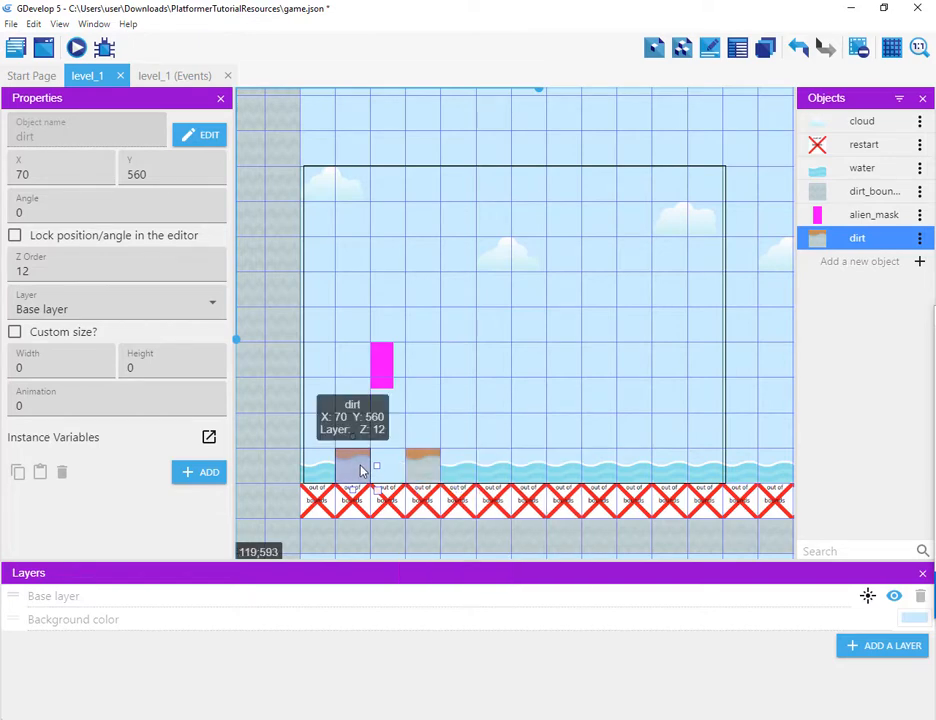
pyautogui.click(400, 433)
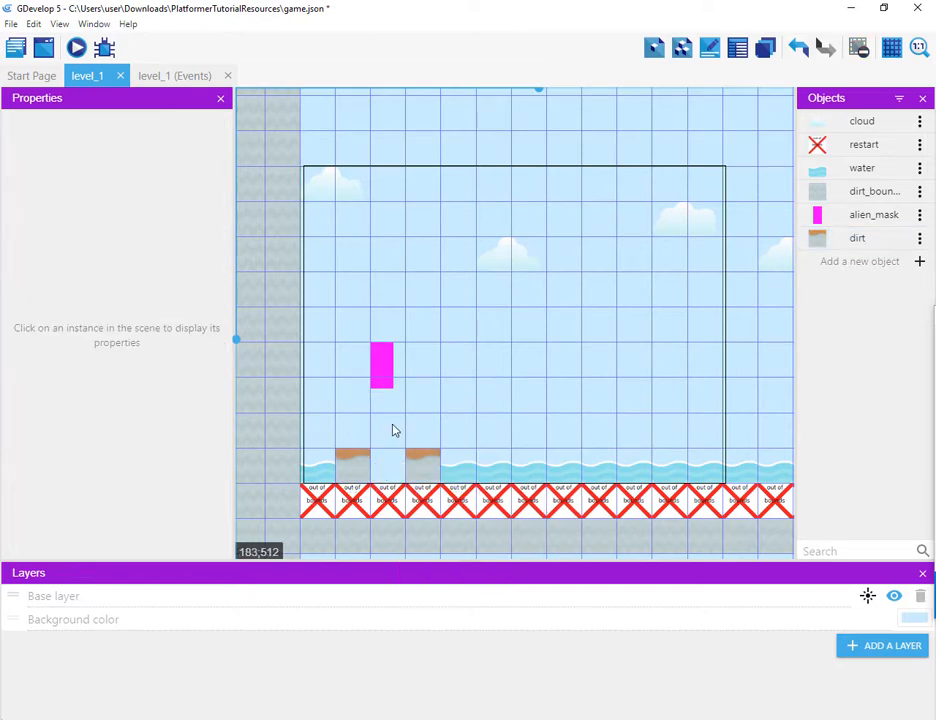
pyautogui.rightClick(392, 428)
pyautogui.click(420, 515)
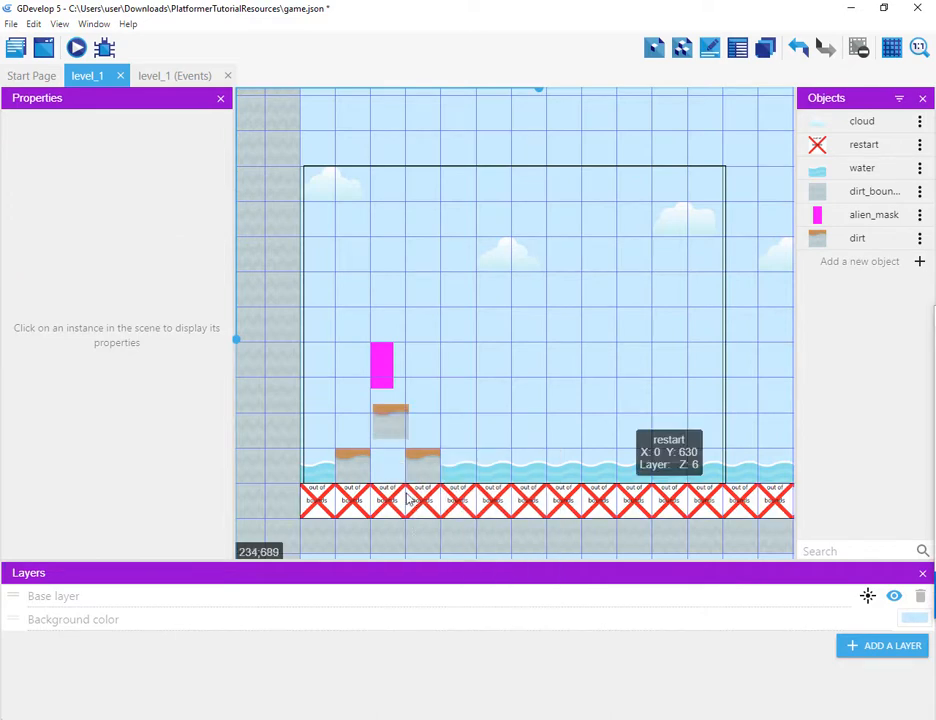
pyautogui.click(390, 434)
pyautogui.moveTo(406, 474); pyautogui.dragTo(402, 496)
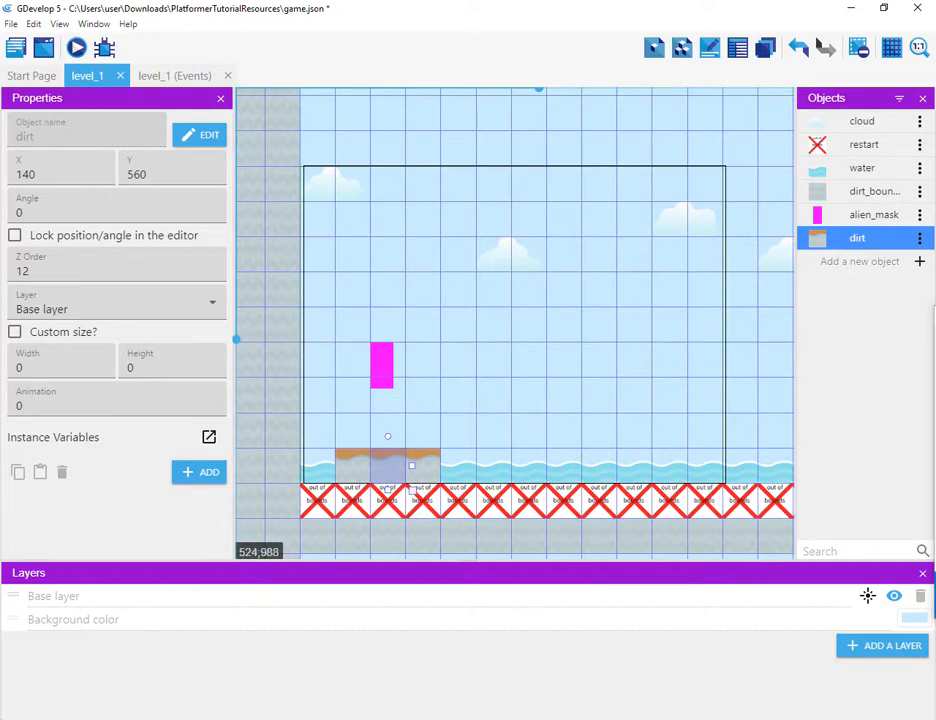
# Step: Build floating dirt platforms: two tiles at Y 350 (X 280 and 350) and two tiles at Y 280 (X 0 and 70)
pyautogui.moveTo(437, 460); pyautogui.dragTo(511, 392)
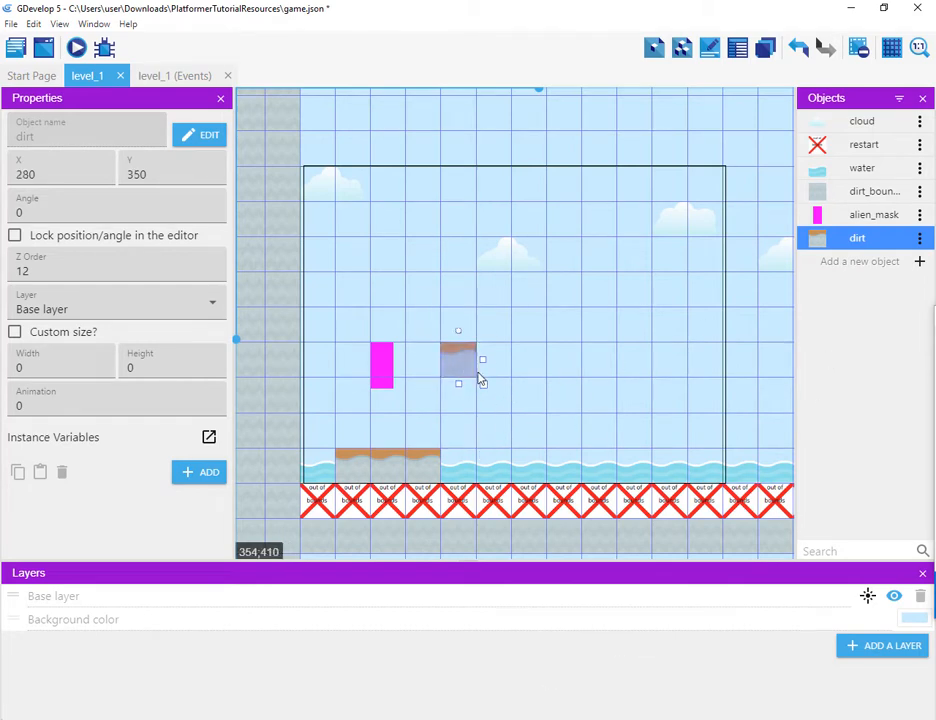
pyautogui.moveTo(461, 368); pyautogui.dragTo(347, 345)
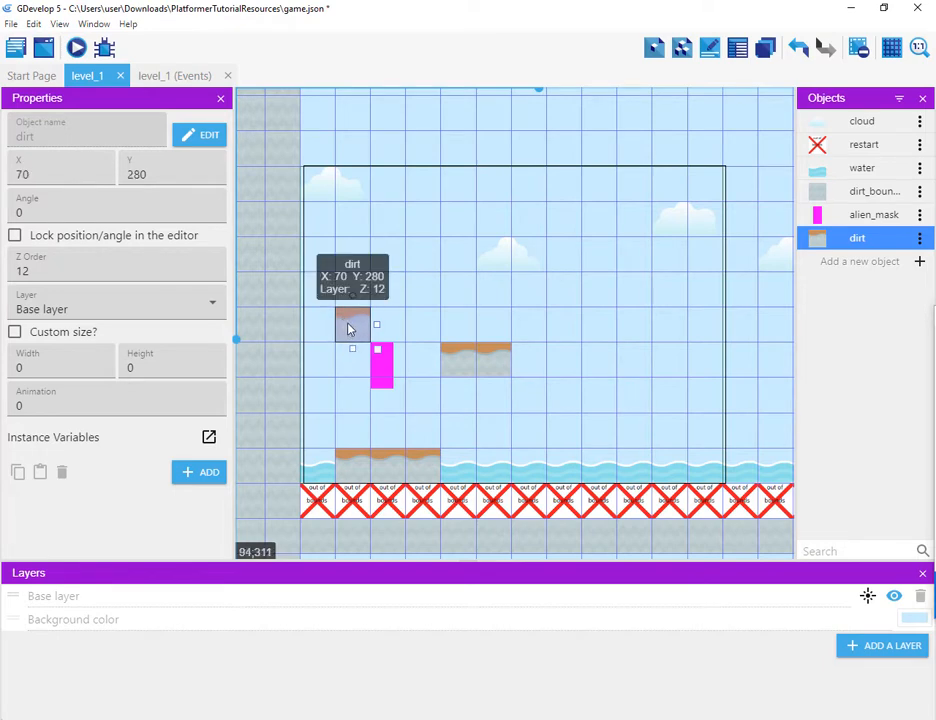
pyautogui.moveTo(350, 327); pyautogui.dragTo(315, 327)
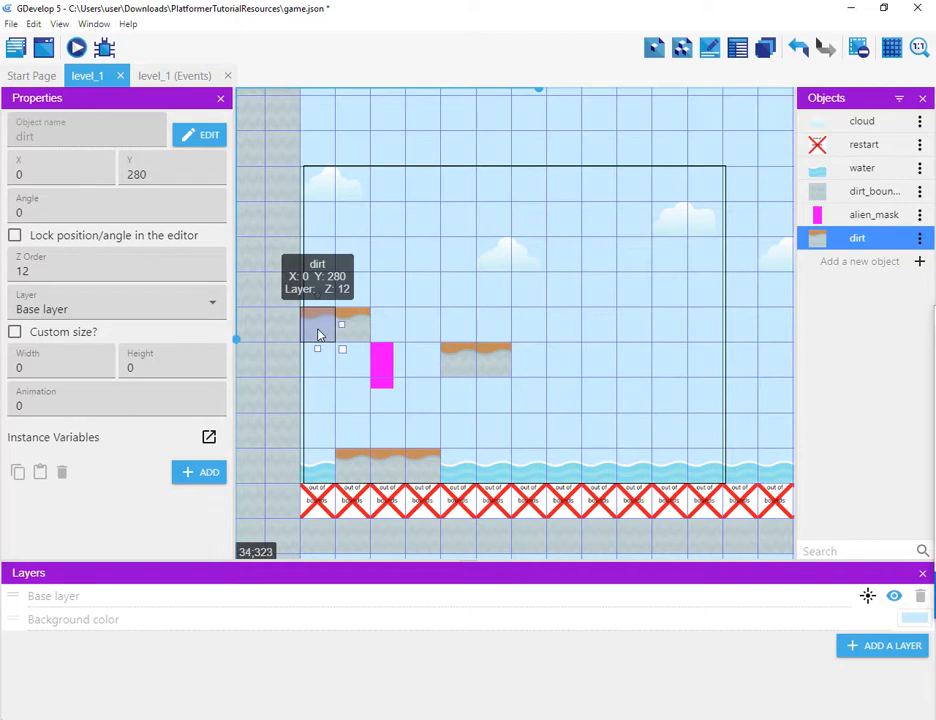
pyautogui.scroll(-1, 333, 270)
pyautogui.click(336, 269)
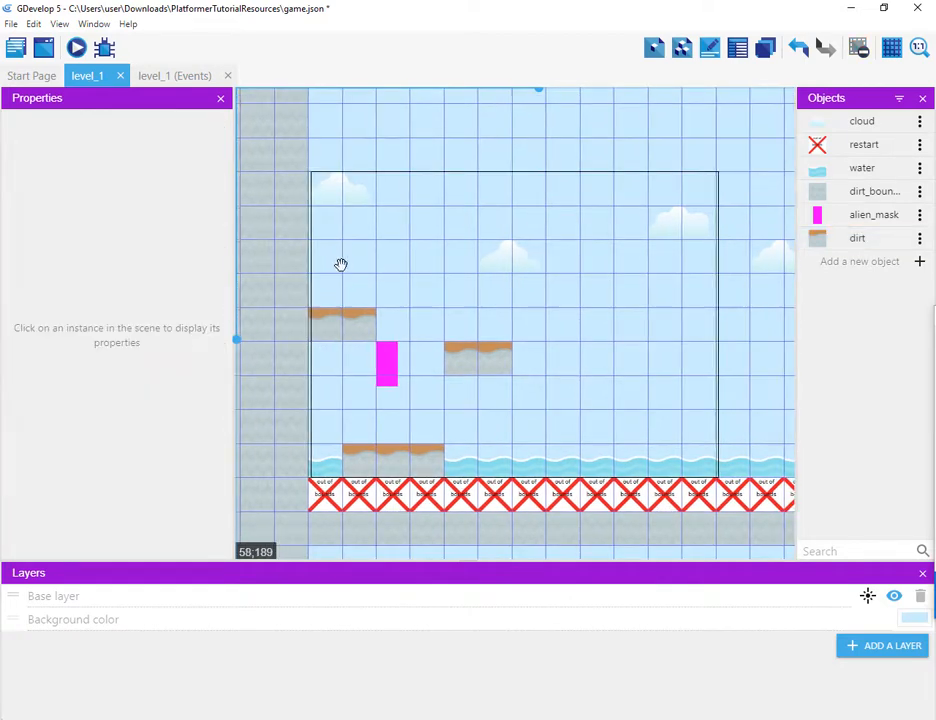
pyautogui.scroll(2, 340, 265)
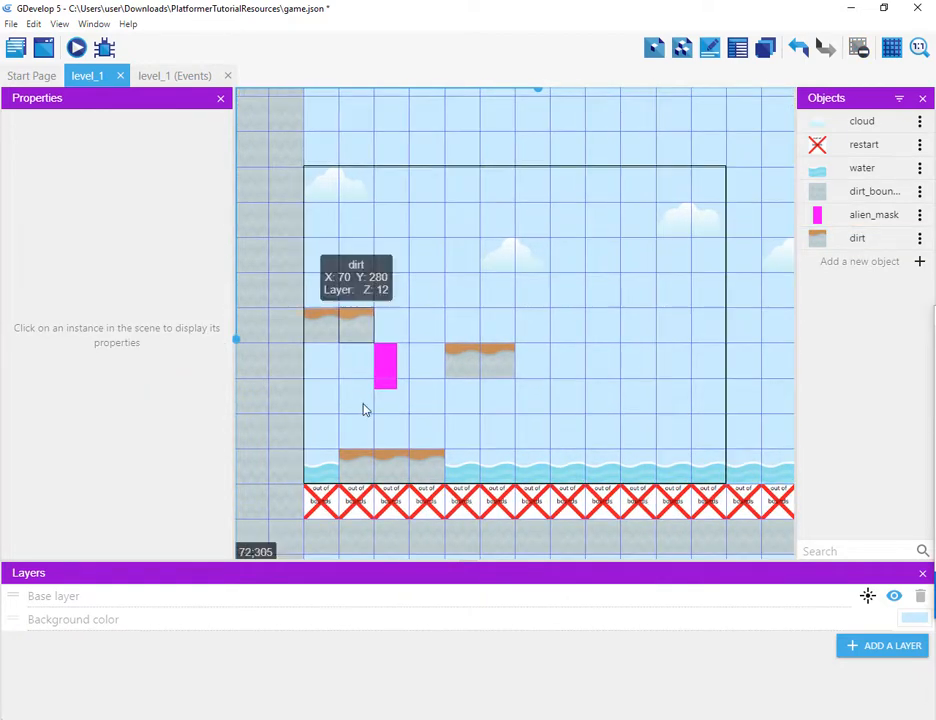
# Step: Set the animation of the leftmost ground dirt tile at X 70 to 1
pyautogui.click(365, 464)
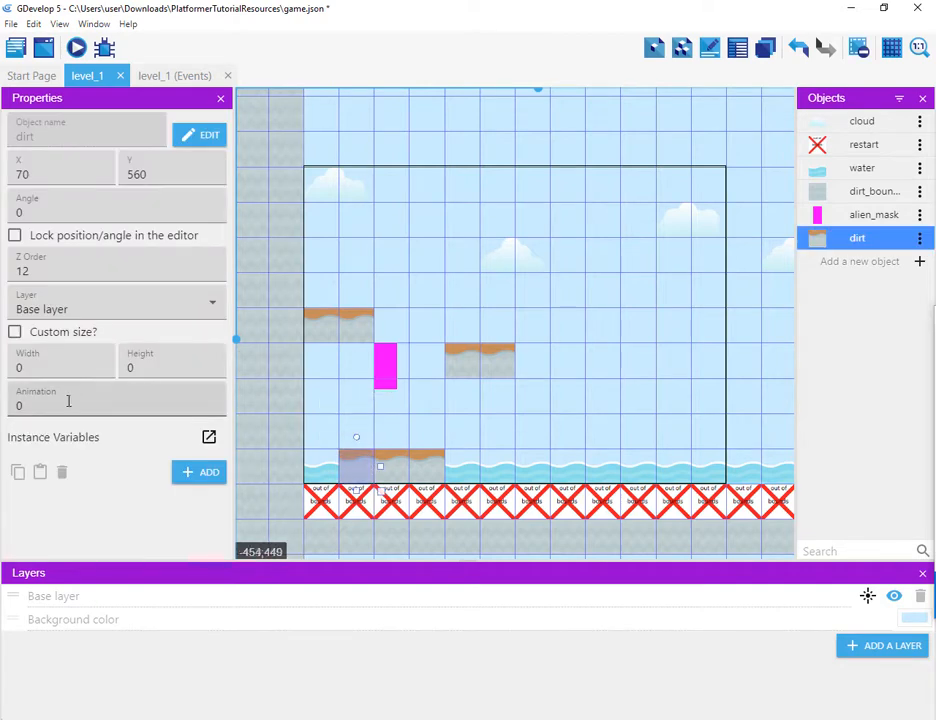
pyautogui.doubleClick(18, 405)
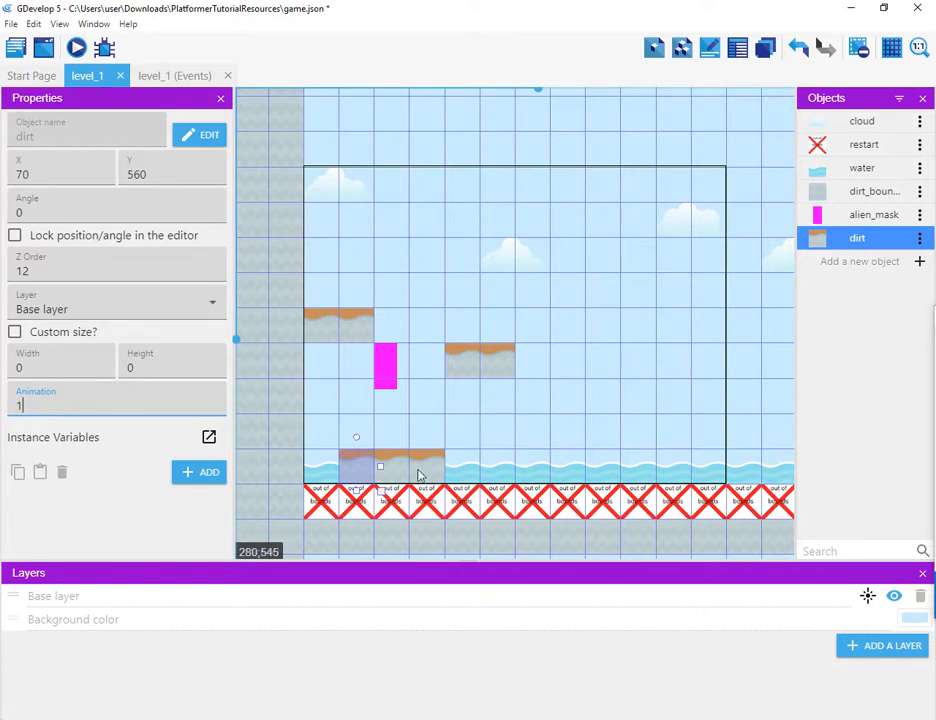
# Step: Set the animation of the rightmost ground dirt tile at X 210 to 2
pyautogui.scroll(3, 318, 524)
pyautogui.scroll(-2, 334, 533)
pyautogui.scroll(-2, 330, 528)
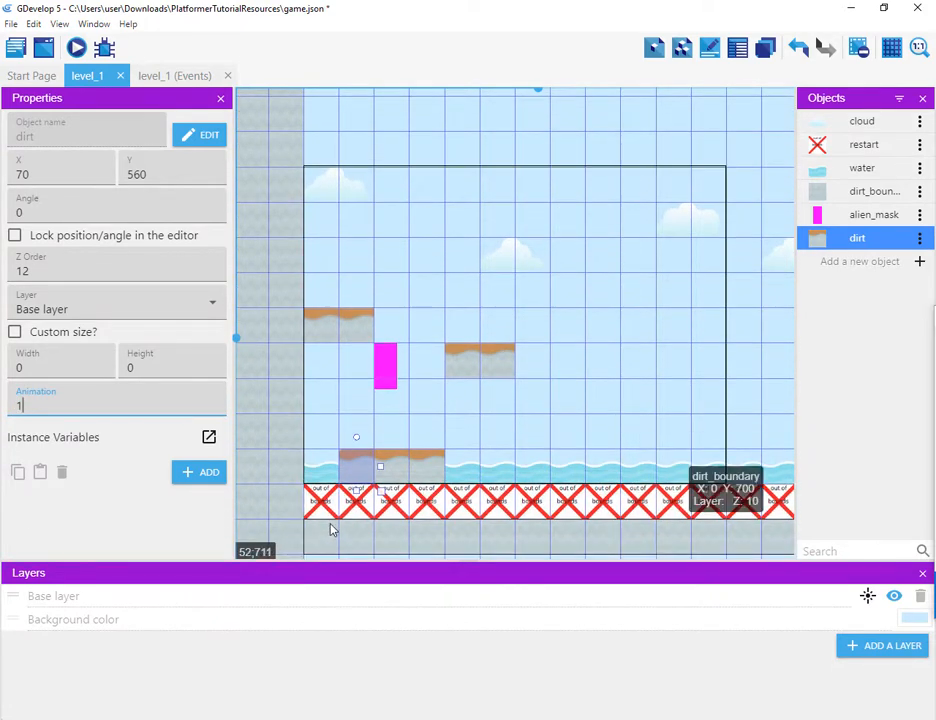
pyautogui.keyDown('ctrl'); pyautogui.scroll(2, 330, 527); pyautogui.keyUp('ctrl')
pyautogui.keyDown('ctrl'); pyautogui.scroll(3, 330, 528); pyautogui.keyUp('ctrl')
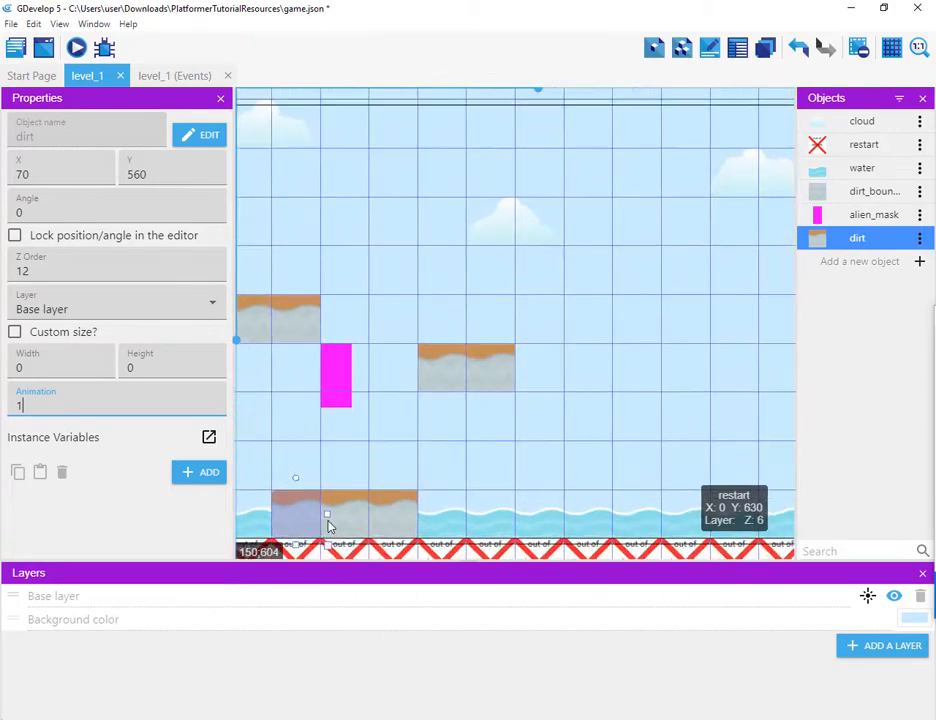
pyautogui.moveTo(346, 487); pyautogui.dragTo(615, 228, button='middle')
pyautogui.scroll(5, 517, 326)
pyautogui.scroll(1, 512, 325)
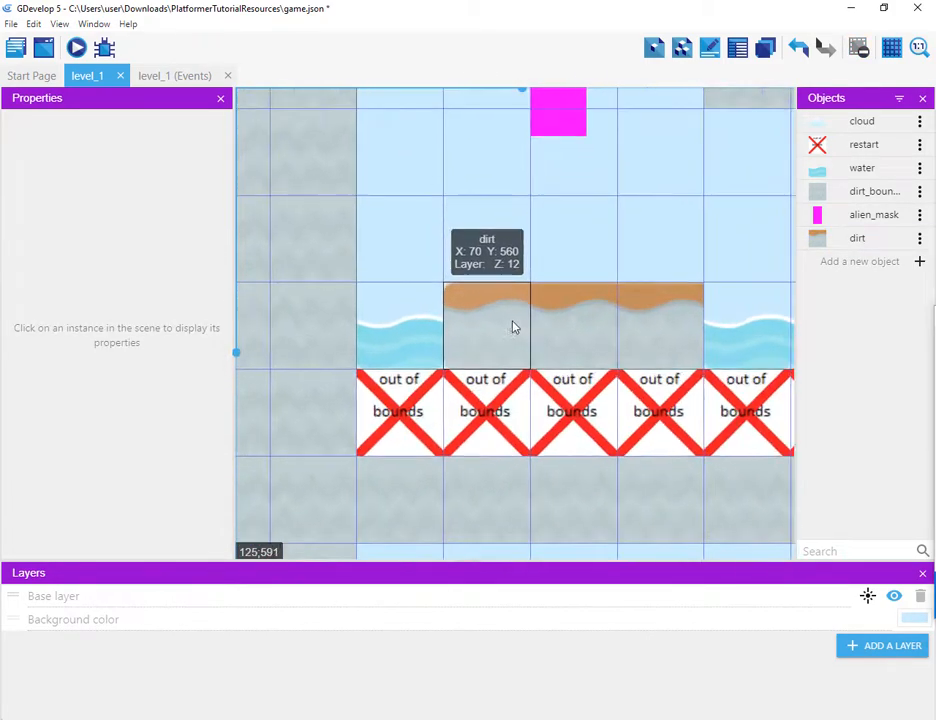
pyautogui.click(655, 314)
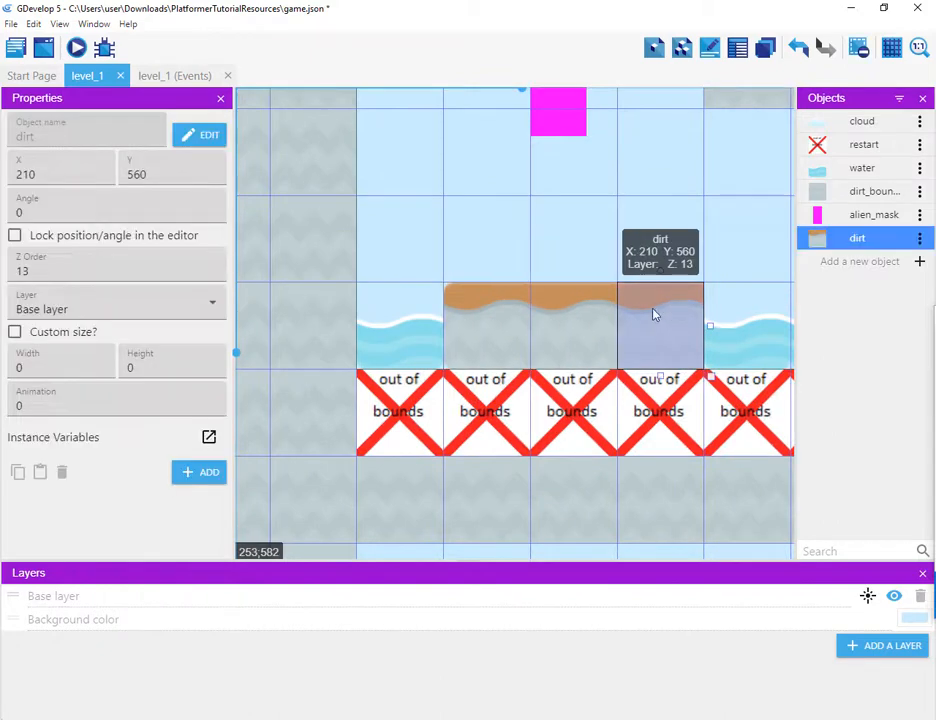
pyautogui.doubleClick(10, 407)
pyautogui.write('2')
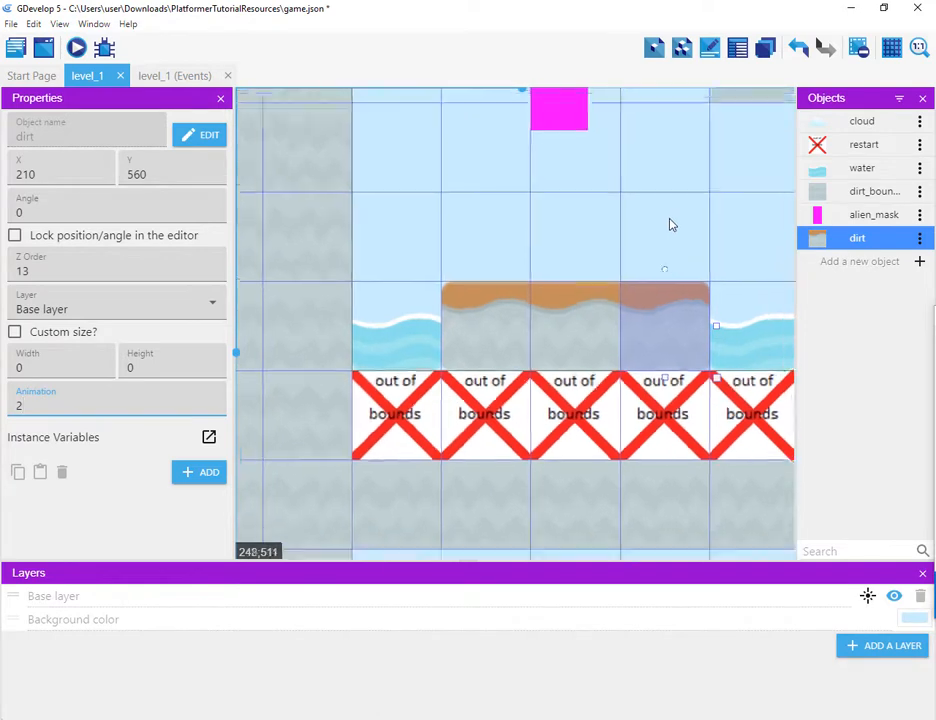
# Step: Set the floating platform at Y 350 to animation 1 on its left tile and 2 on its right tile
pyautogui.scroll(-3, 663, 265)
pyautogui.scroll(-2, 661, 265)
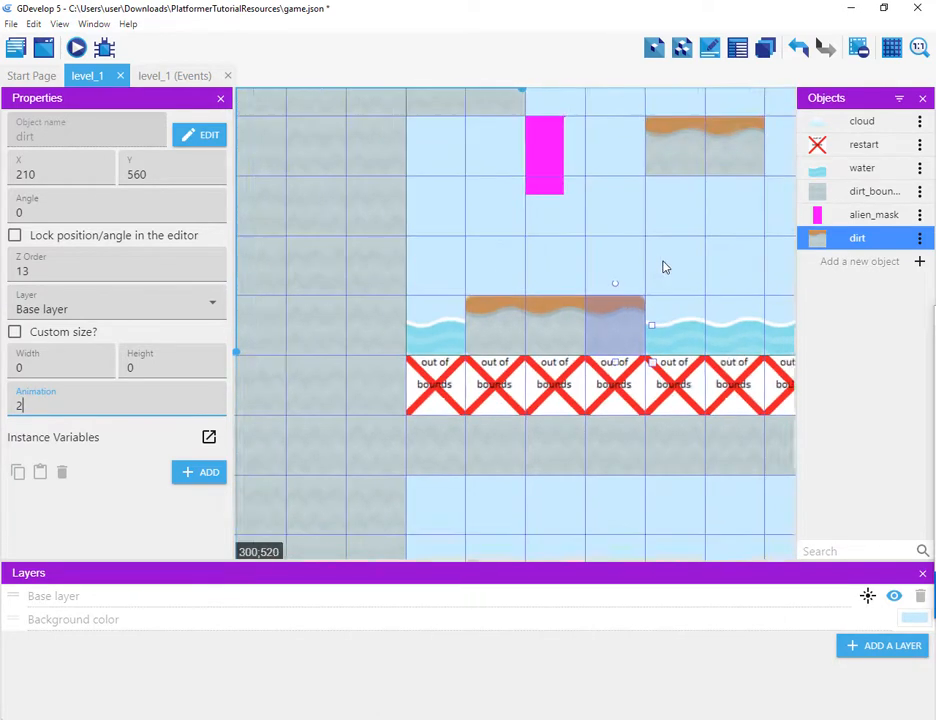
pyautogui.click(662, 178)
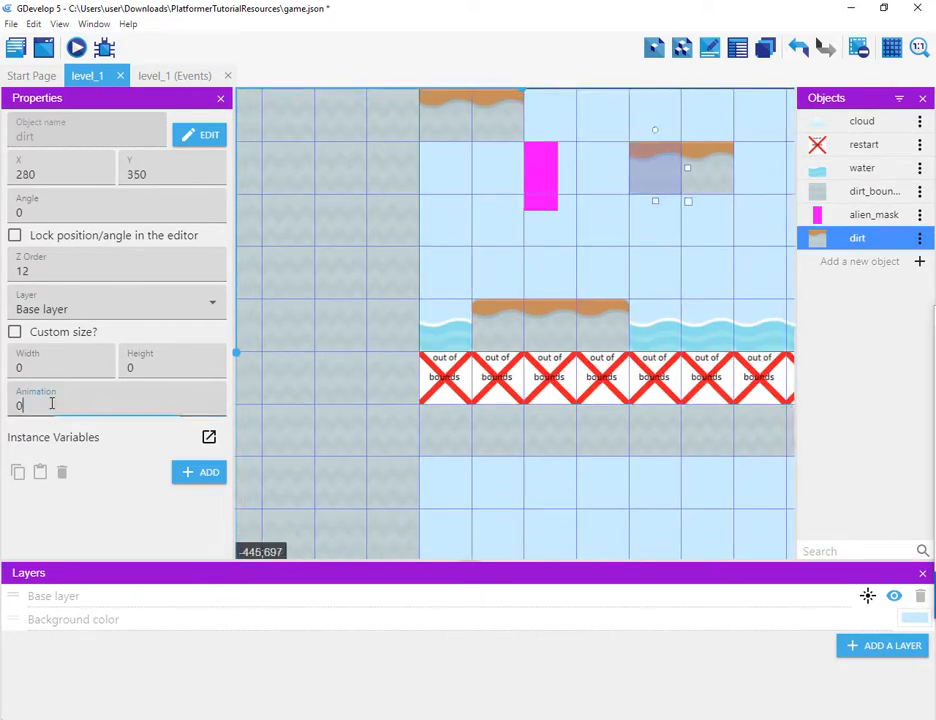
pyautogui.doubleClick(19, 405)
pyautogui.write('1')
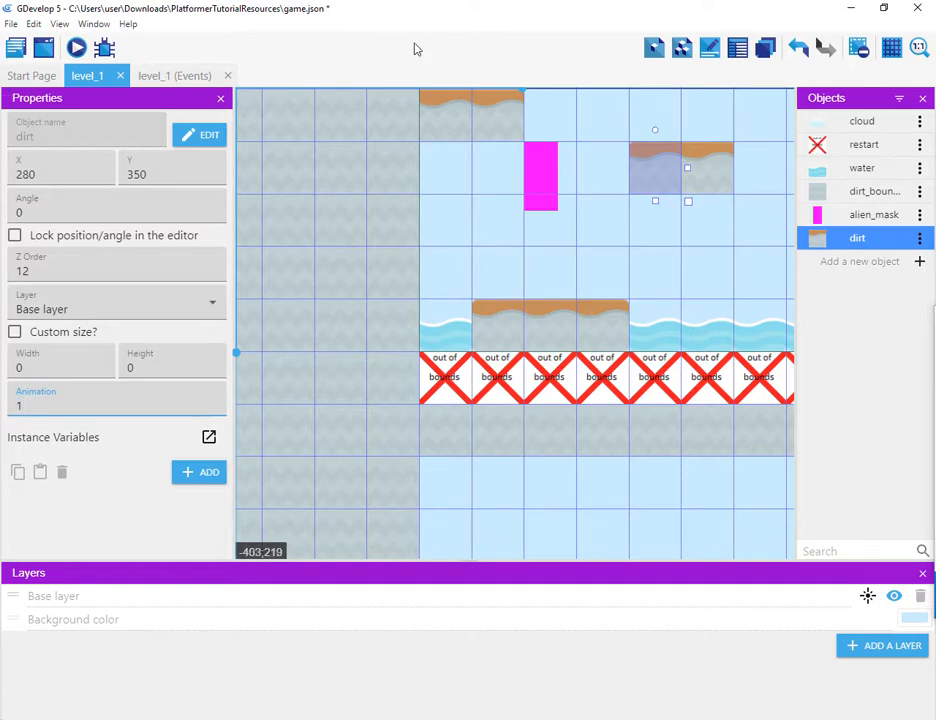
pyautogui.moveTo(675, 168); pyautogui.dragTo(697, 182)
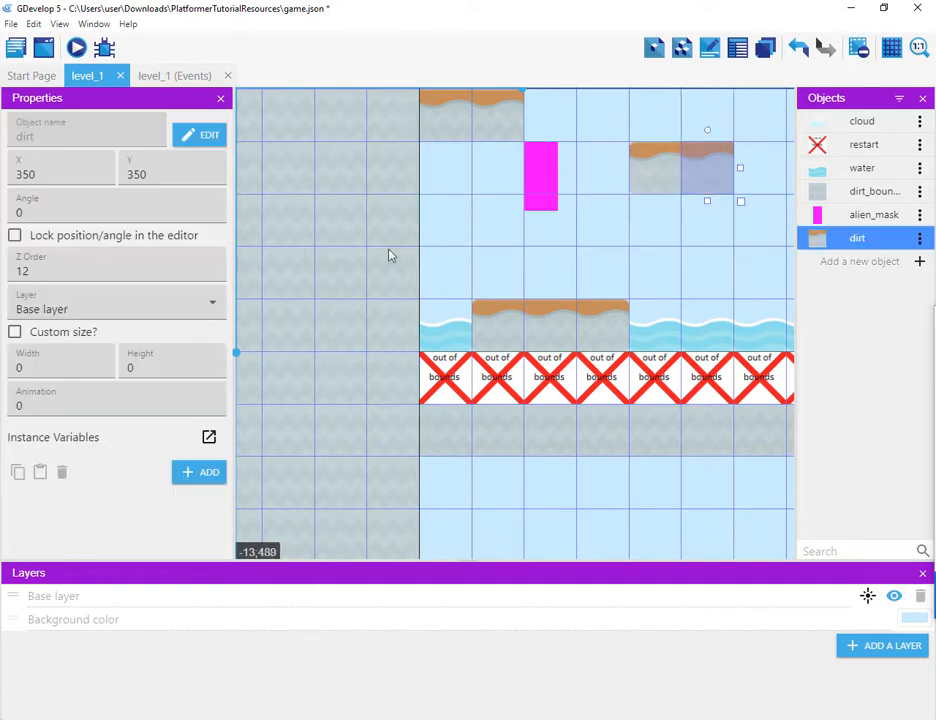
pyautogui.doubleClick(9, 405)
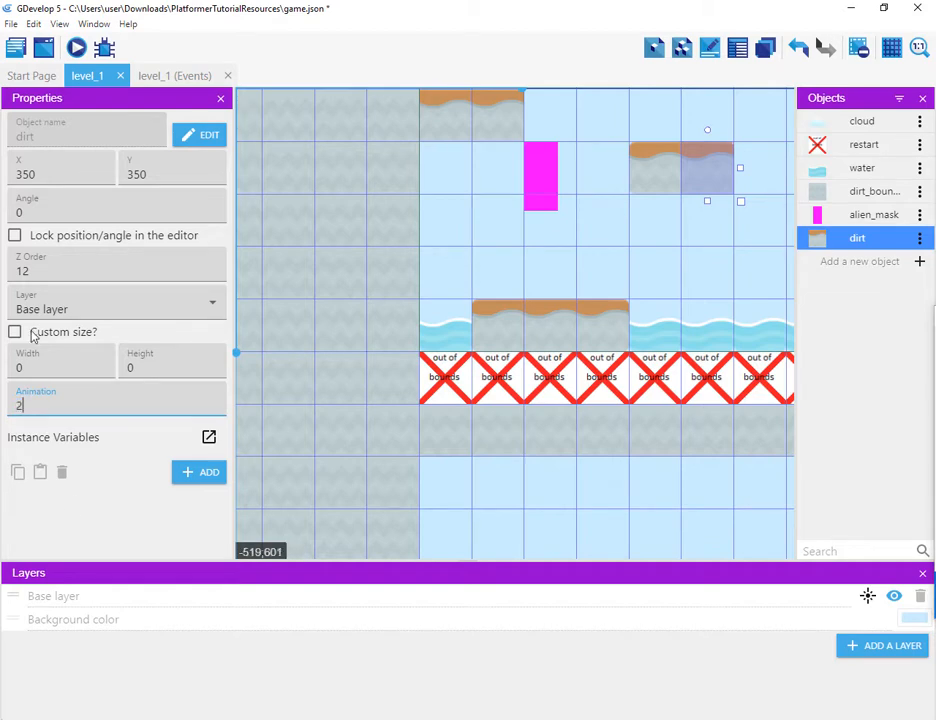
# Step: Set the upper-left platform at Y 280 to animation 1 on its left tile and 2 on its right tile
pyautogui.click(467, 117)
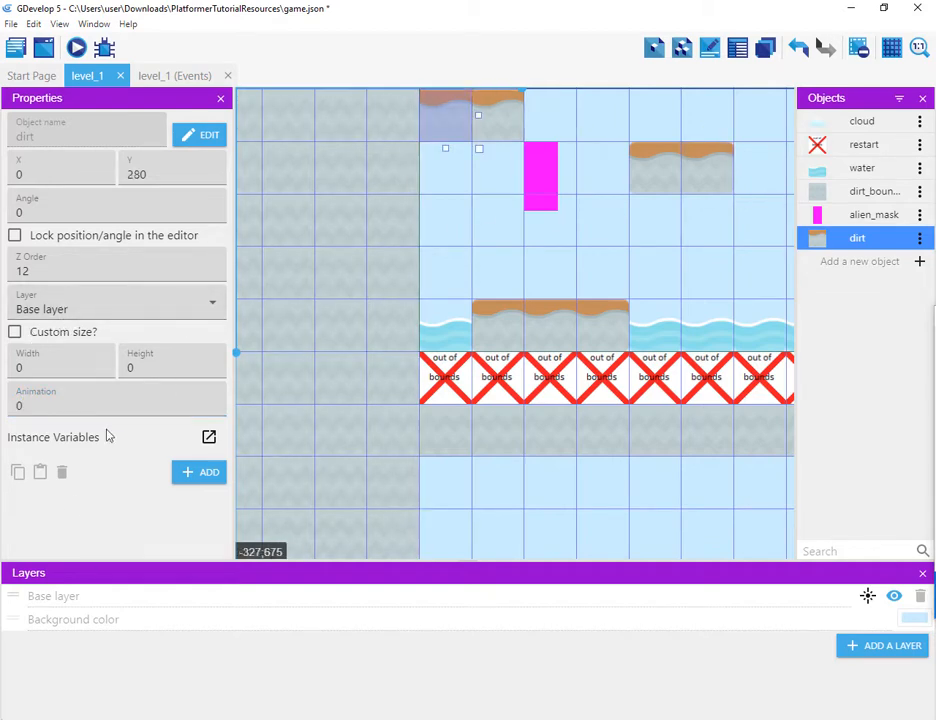
pyautogui.doubleClick(46, 407)
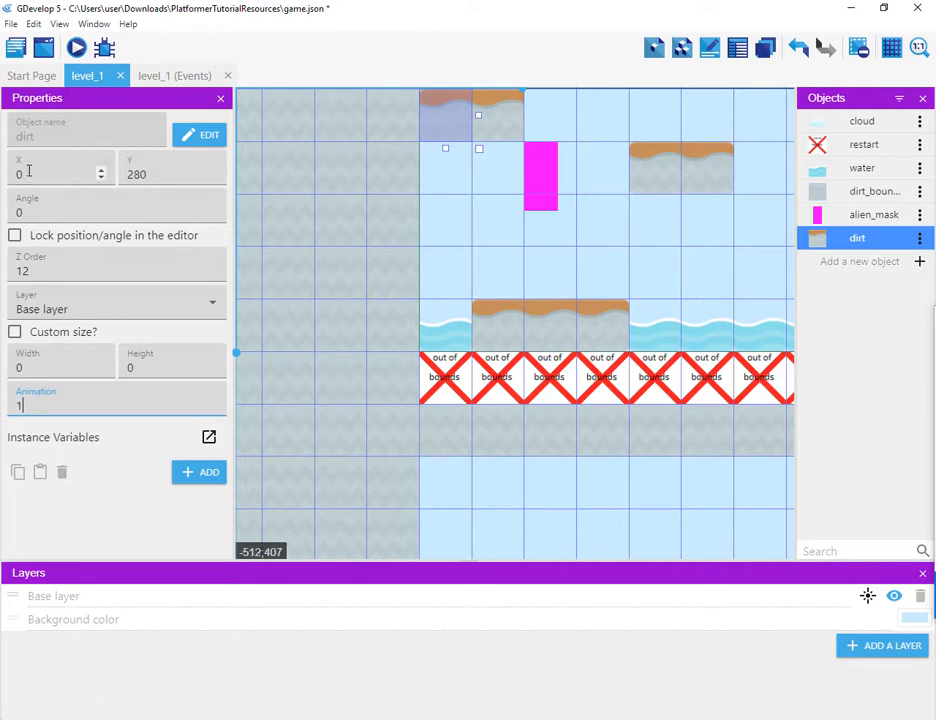
pyautogui.click(501, 110)
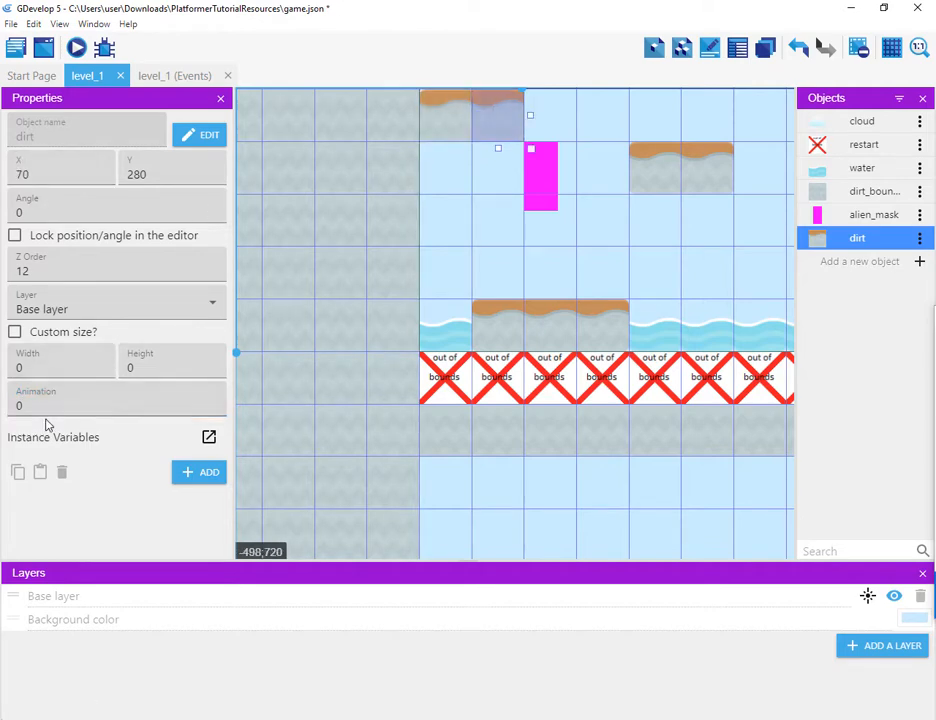
pyautogui.doubleClick(14, 406)
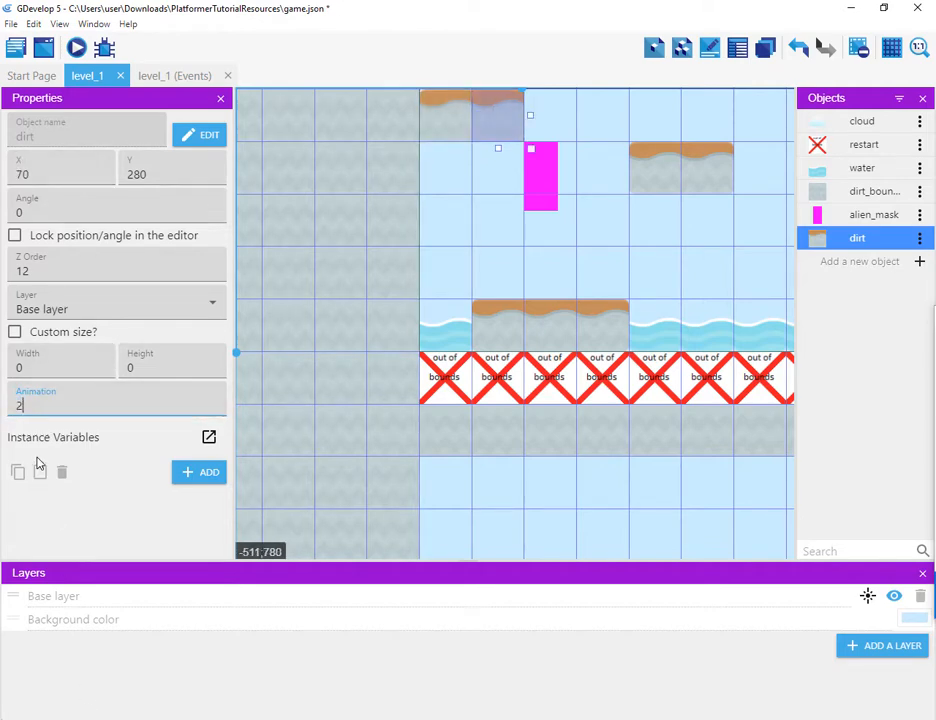
pyautogui.scroll(-4, 651, 199)
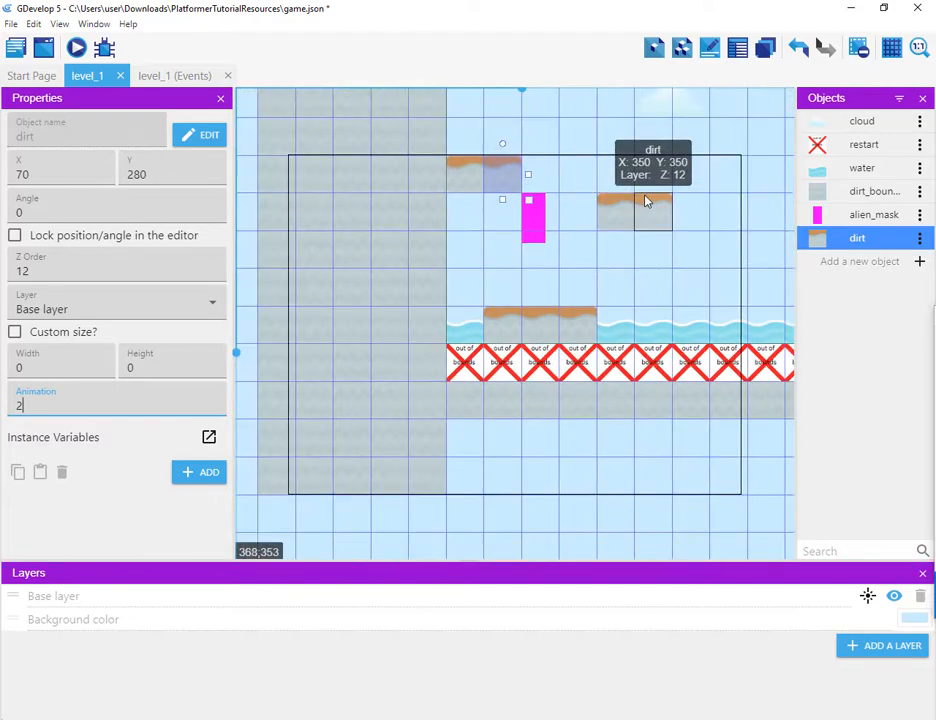
# Step: Delete the stray dirt tile sitting above the upper-left platform
pyautogui.scroll(-3, 691, 120)
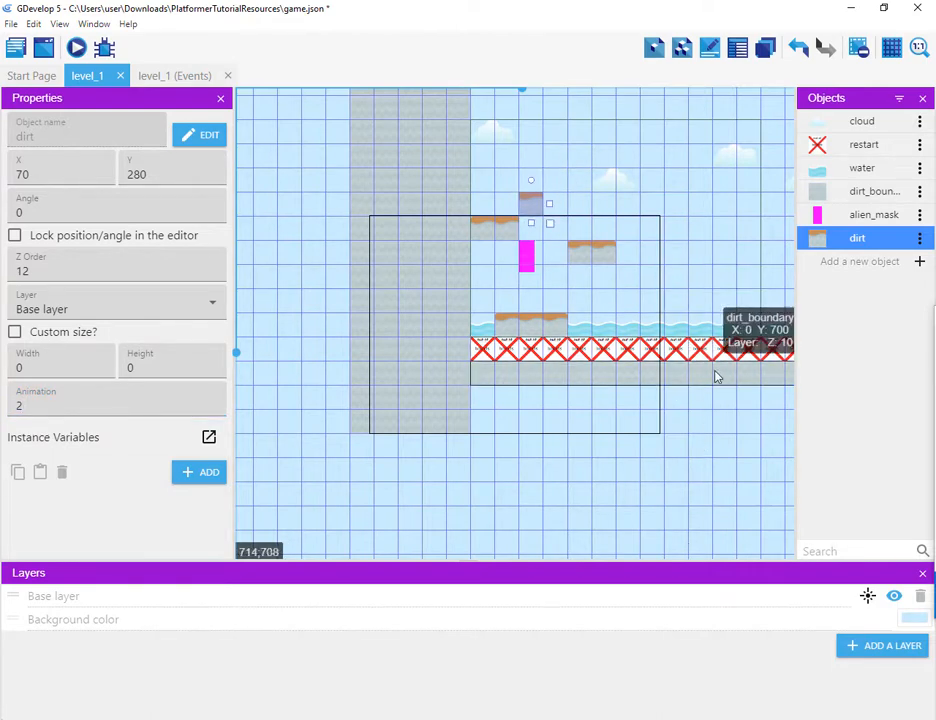
pyautogui.moveTo(531, 205); pyautogui.dragTo(553, 157)
pyautogui.rightClick(553, 158)
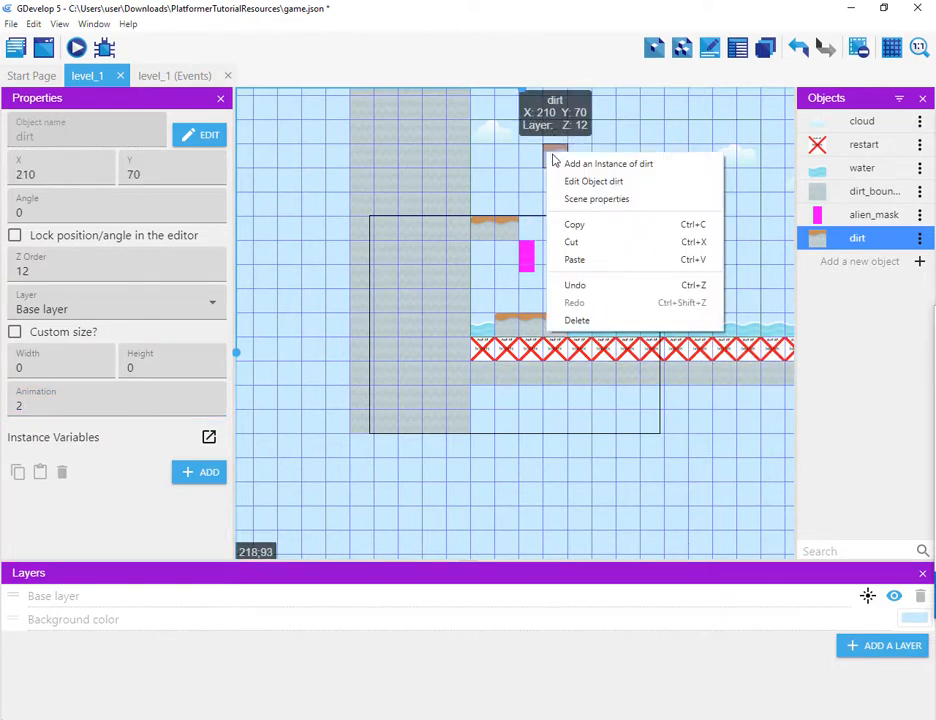
pyautogui.click(597, 320)
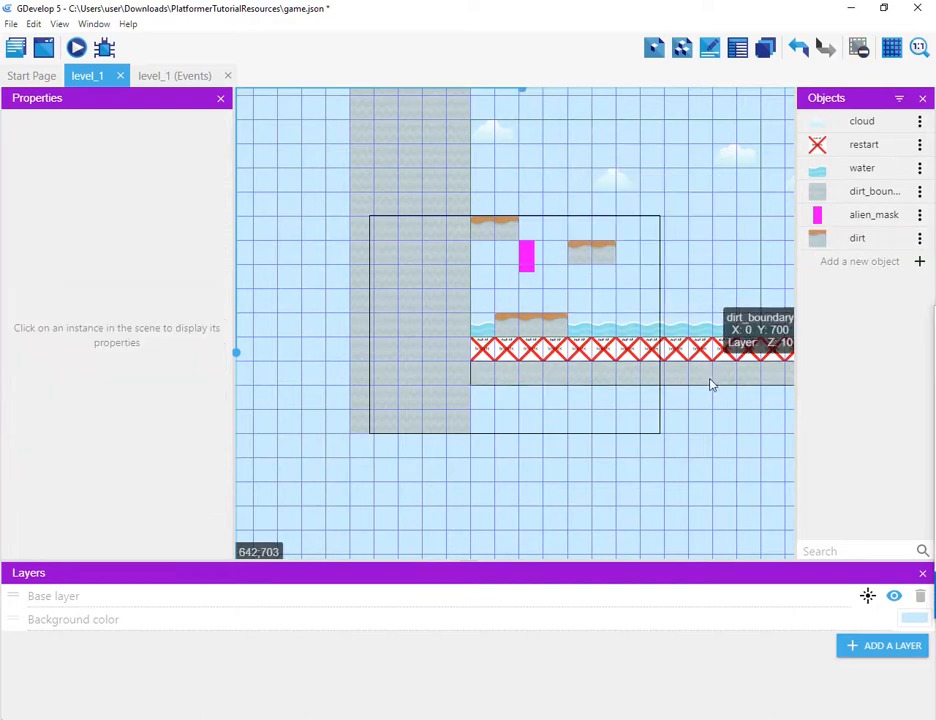
# Step: Duplicate the dirt_boundary strip and place the copy at X 420, Y 490 above the water
pyautogui.click(695, 379)
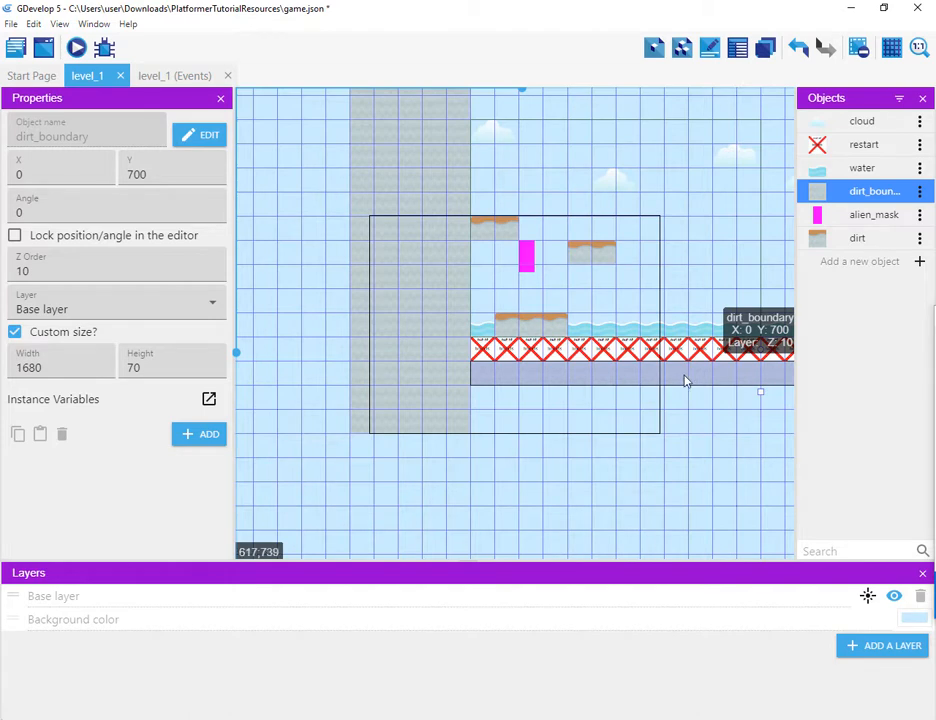
pyautogui.rightClick(685, 380)
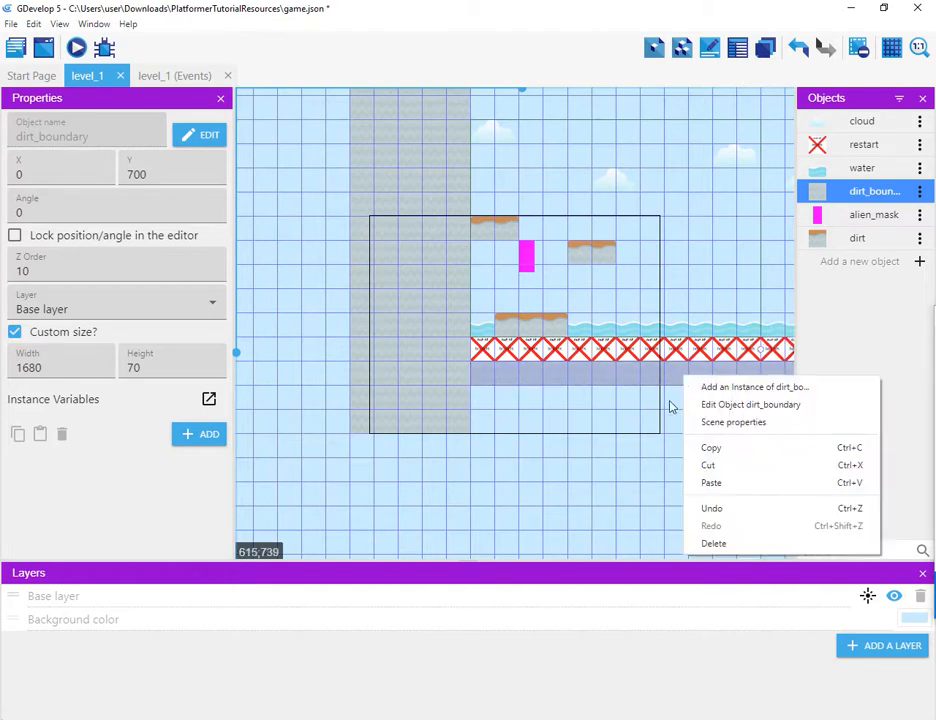
pyautogui.click(702, 449)
pyautogui.keyDown('ctrl'); pyautogui.moveTo(685, 367); pyautogui.dragTo(831, 311); pyautogui.keyUp('ctrl')
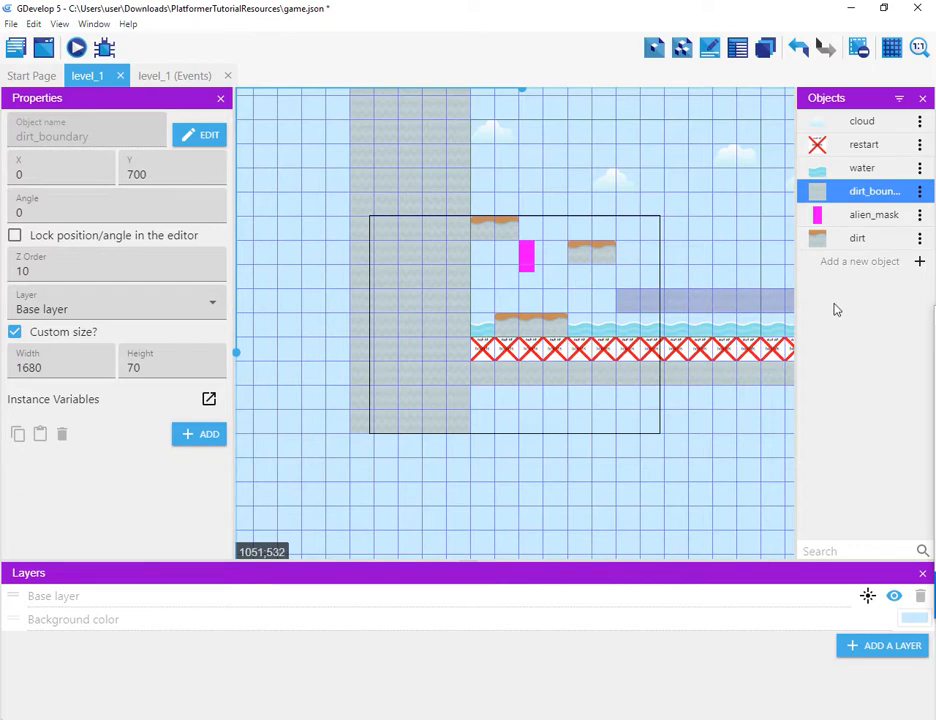
pyautogui.keyDown('ctrl'); pyautogui.moveTo(837, 310); pyautogui.dragTo(835, 310); pyautogui.keyUp('ctrl')
# Step: Launch a preview of the level and close it
pyautogui.scroll(3, 535, 263)
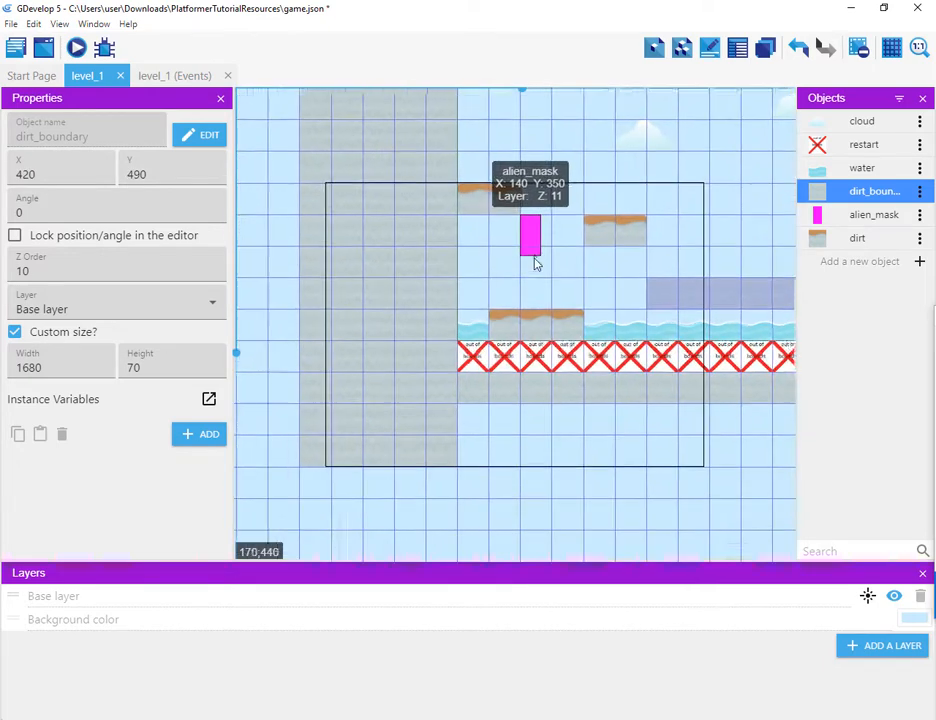
pyautogui.scroll(-3, 532, 255)
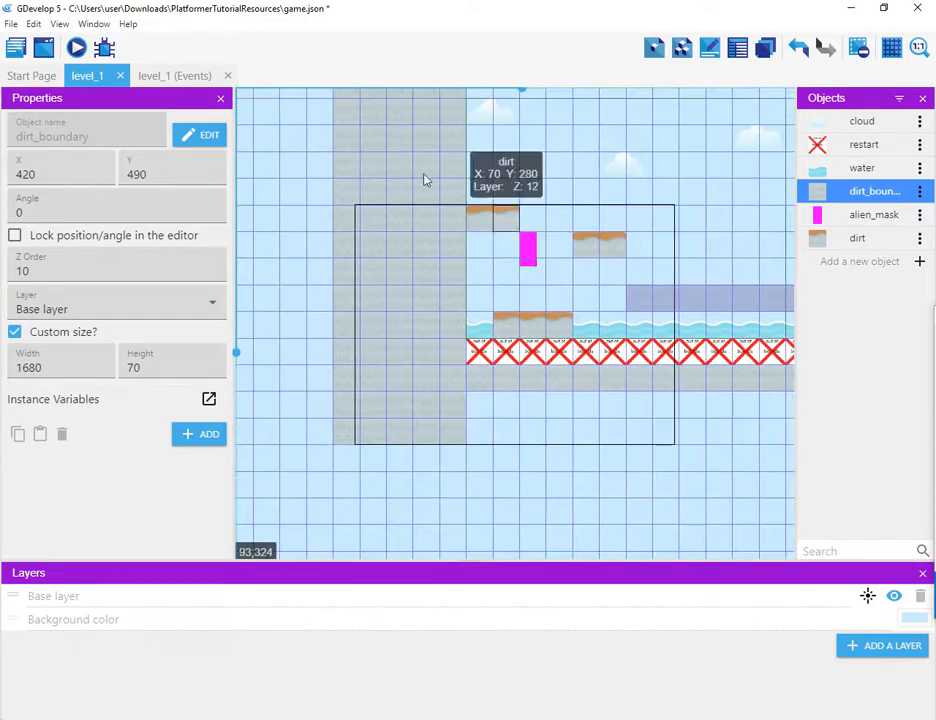
pyautogui.click(76, 48)
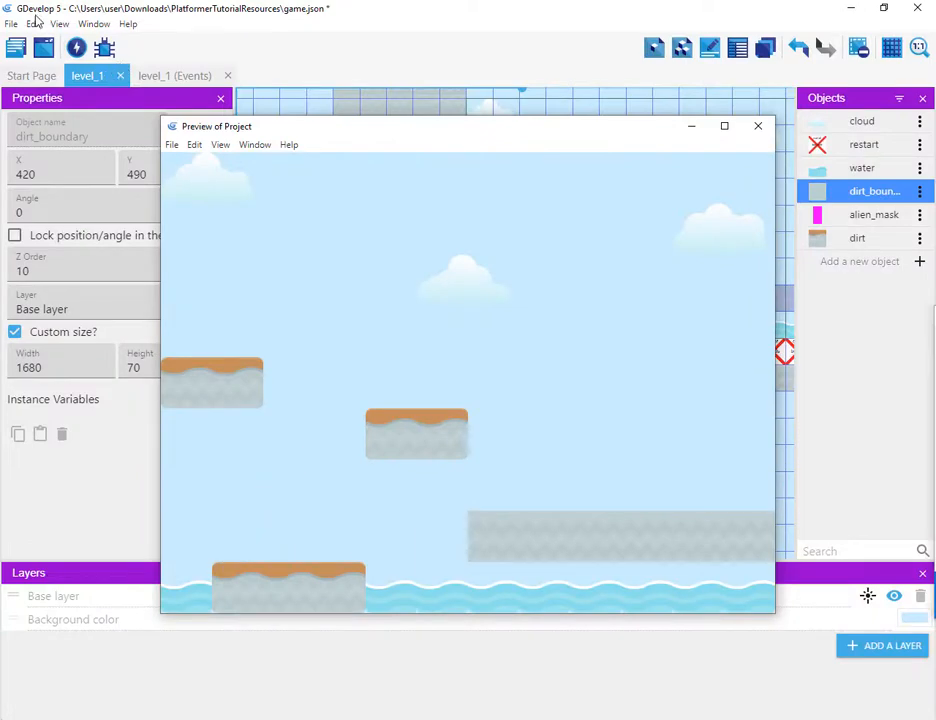
pyautogui.click(758, 126)
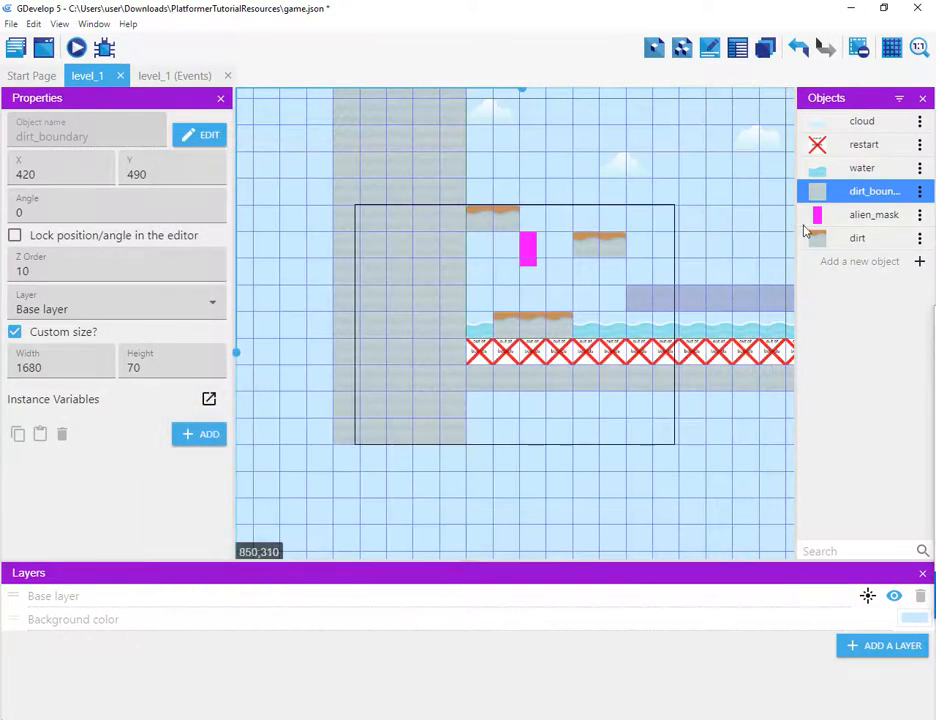
# Step: Add the Platform behavior to the dirt object
pyautogui.click(919, 239)
pyautogui.click(856, 262)
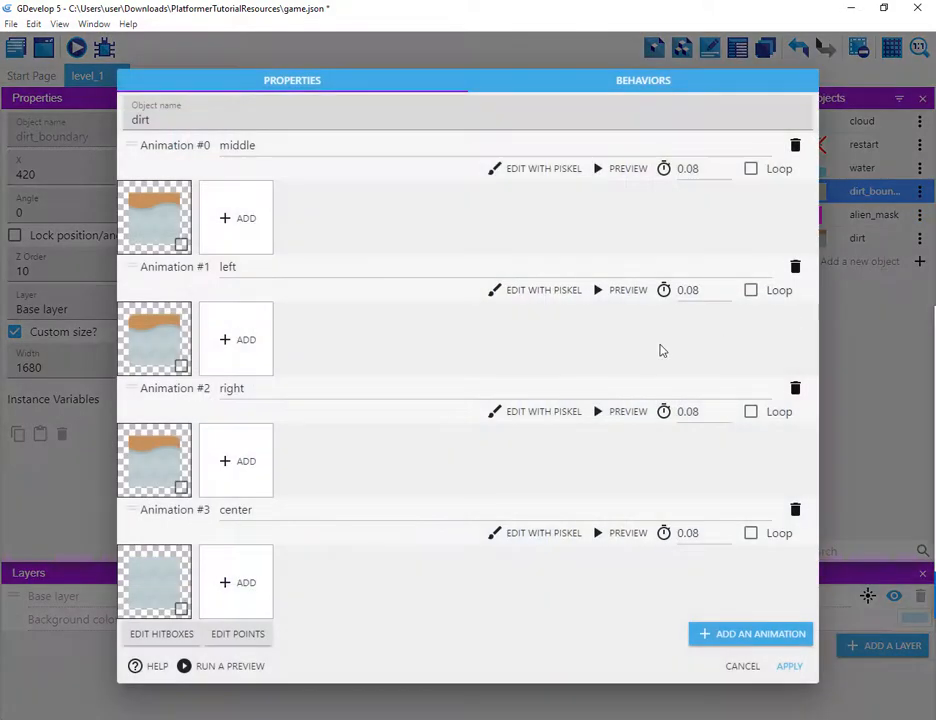
pyautogui.click(648, 90)
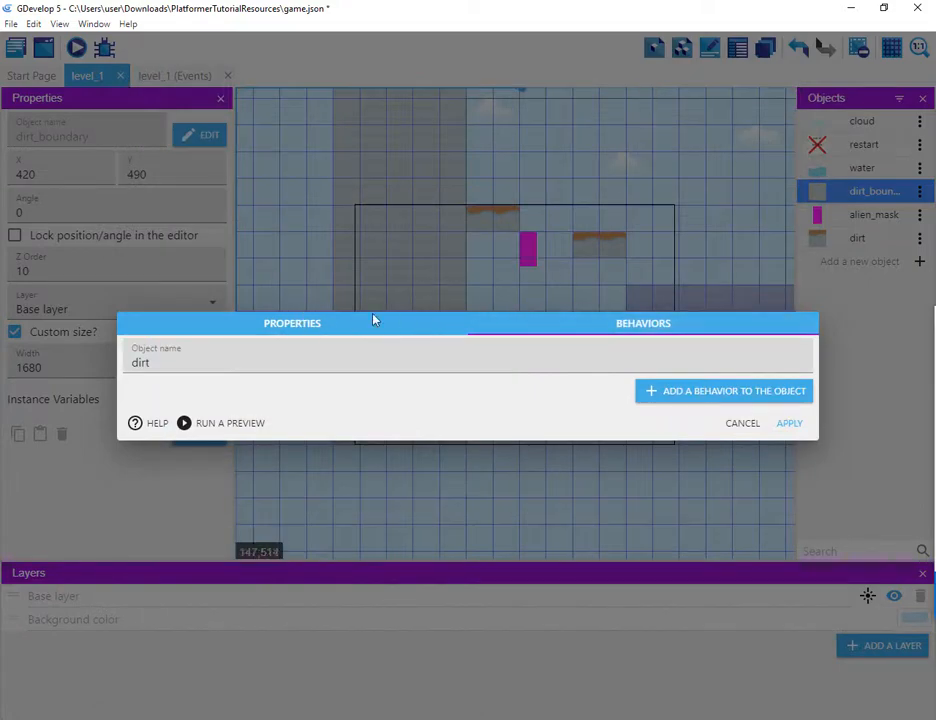
pyautogui.click(650, 391)
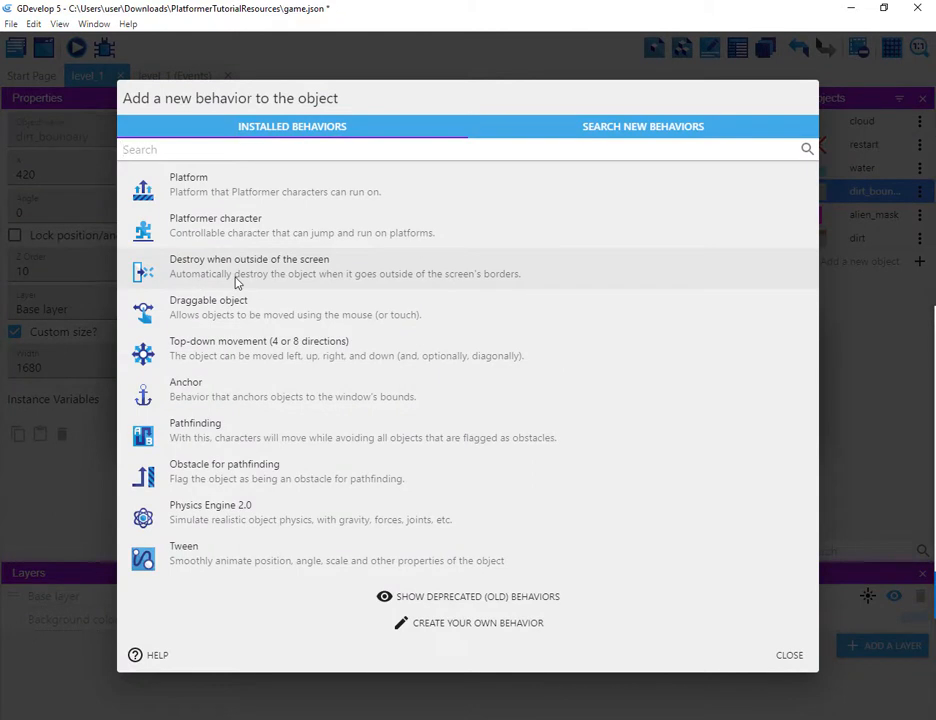
pyautogui.click(245, 188)
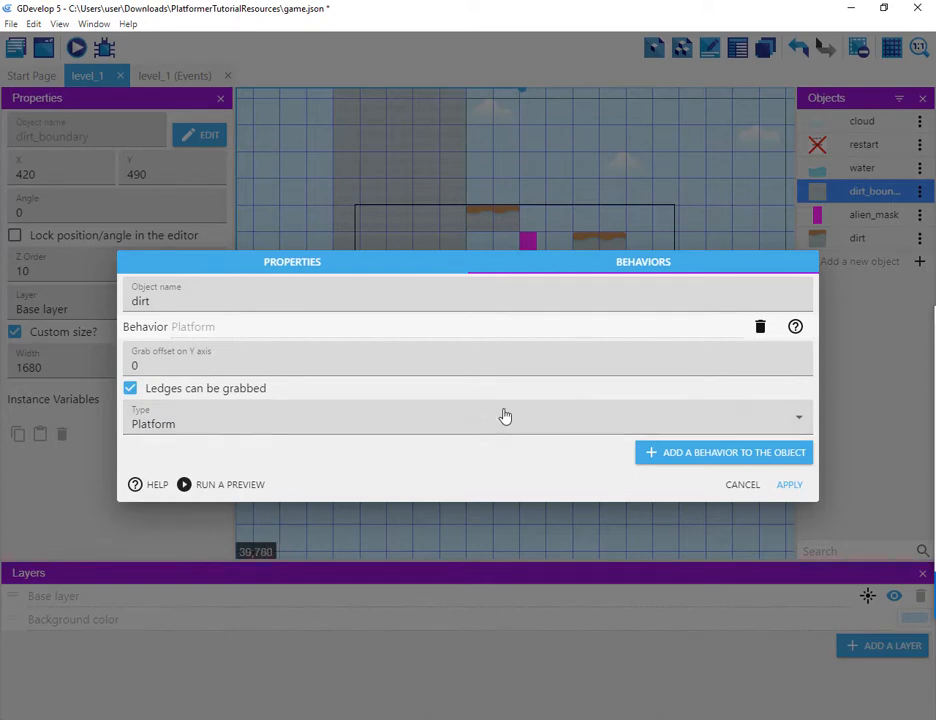
pyautogui.click(789, 485)
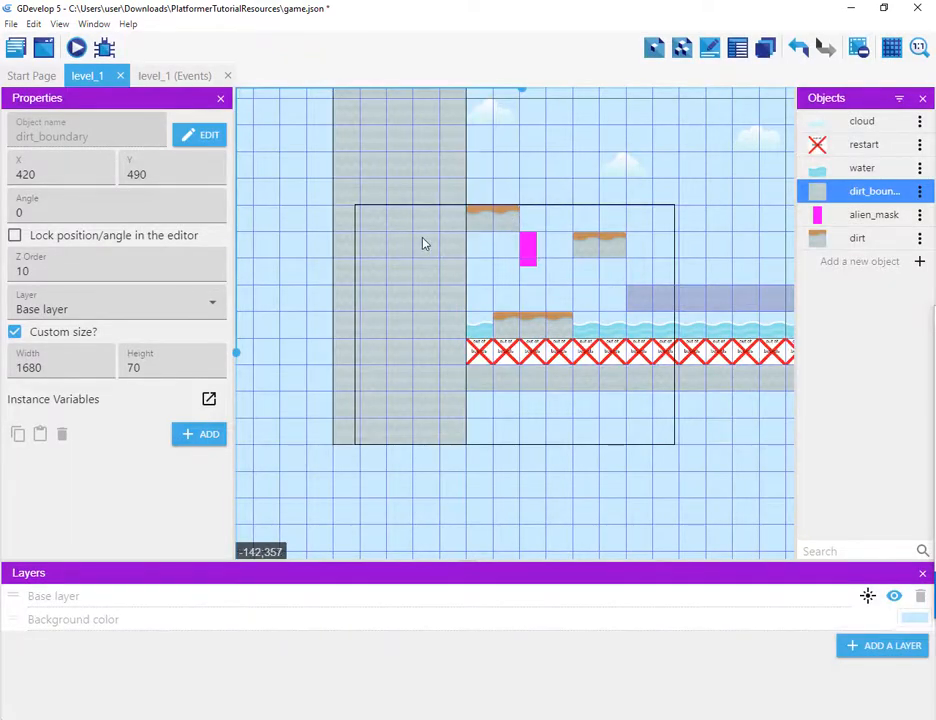
# Step: Preview the level and test running and jumping the alien_mask character across the dirt platforms
pyautogui.moveTo(487, 167); pyautogui.dragTo(374, 276, button='middle')
pyautogui.scroll(1, 376, 258)
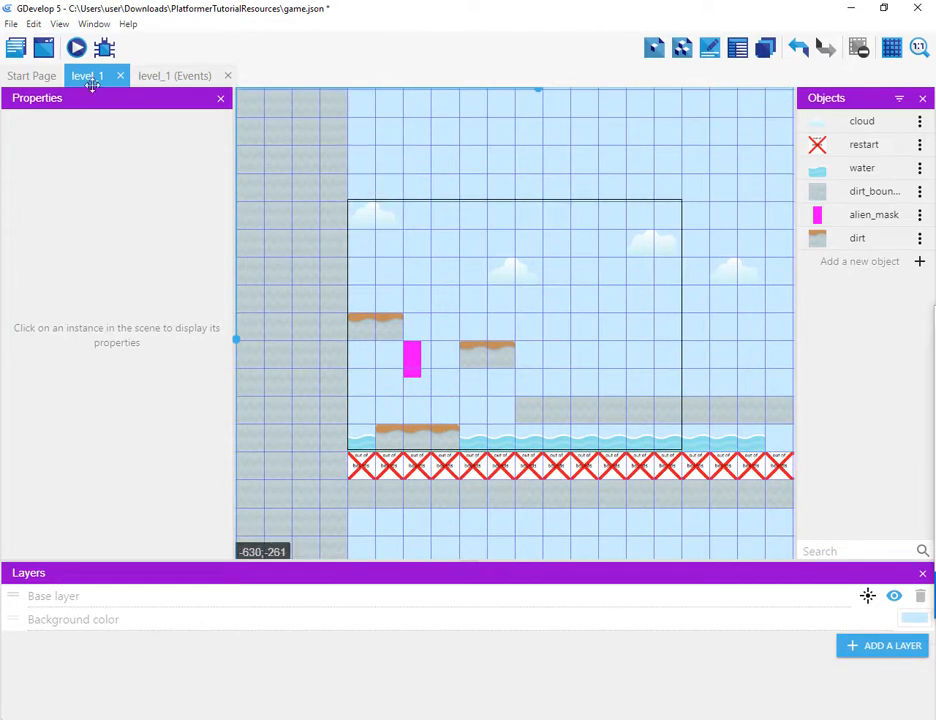
pyautogui.click(77, 48)
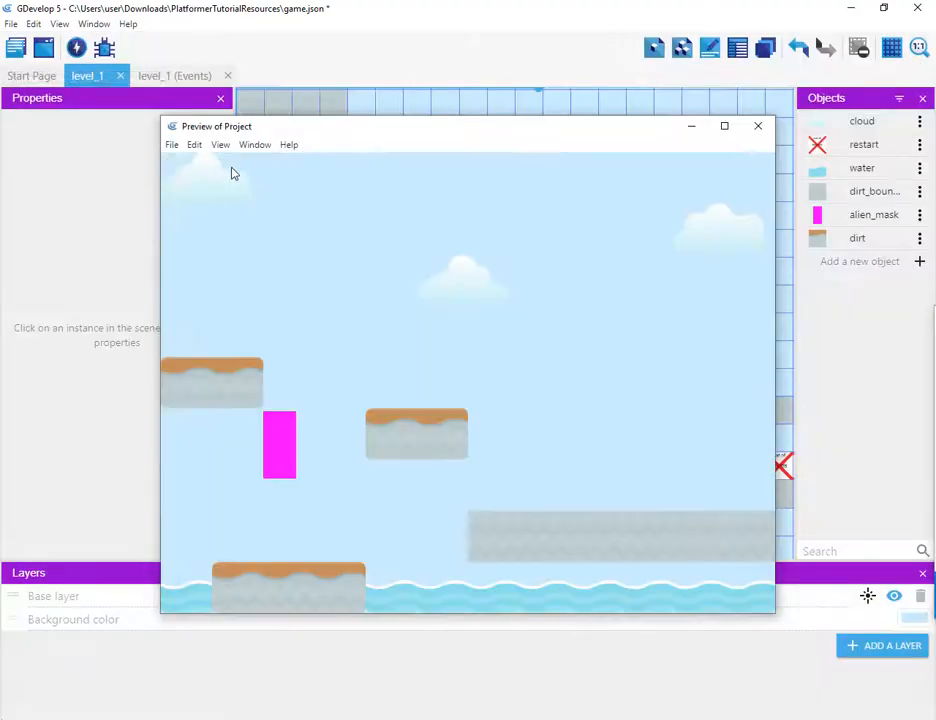
pyautogui.press('space')
pyautogui.press('Right')
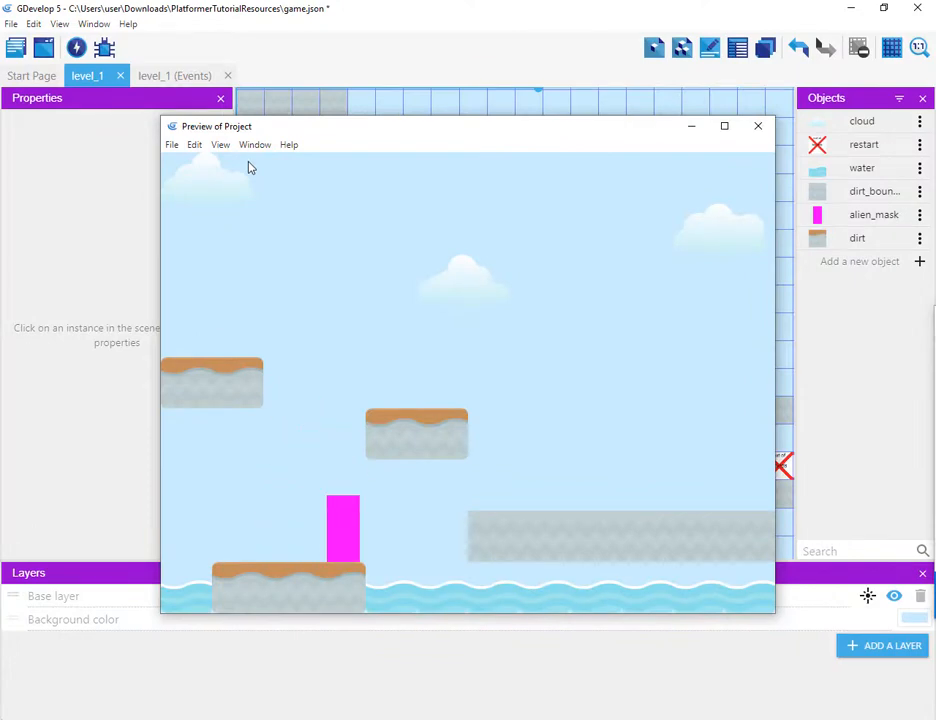
pyautogui.press('space')
pyautogui.press('space')
pyautogui.press('Right')
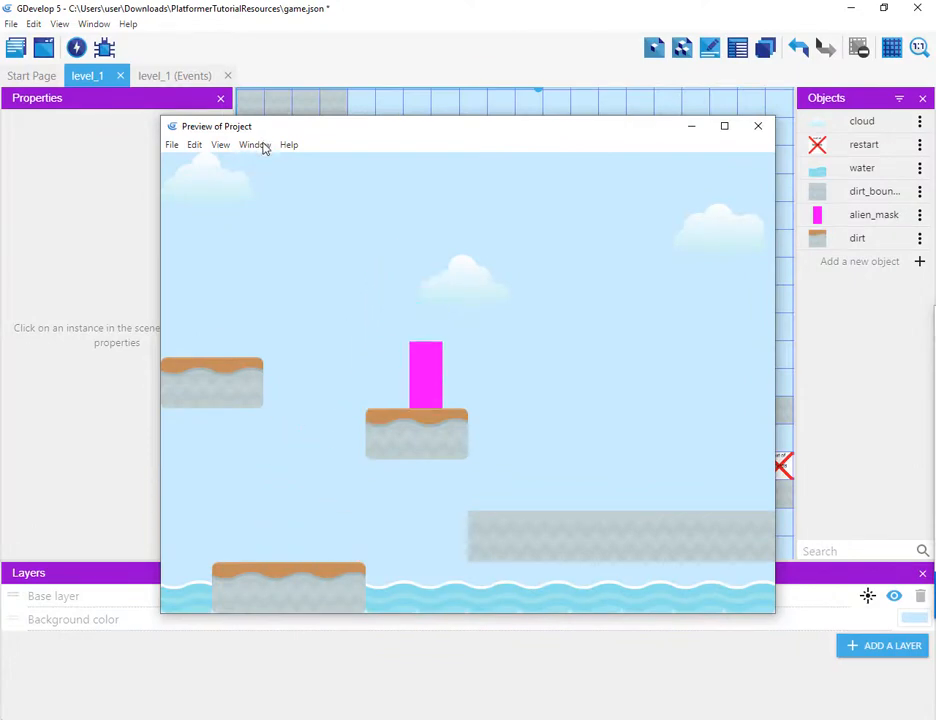
pyautogui.press('Left')
pyautogui.press('space')
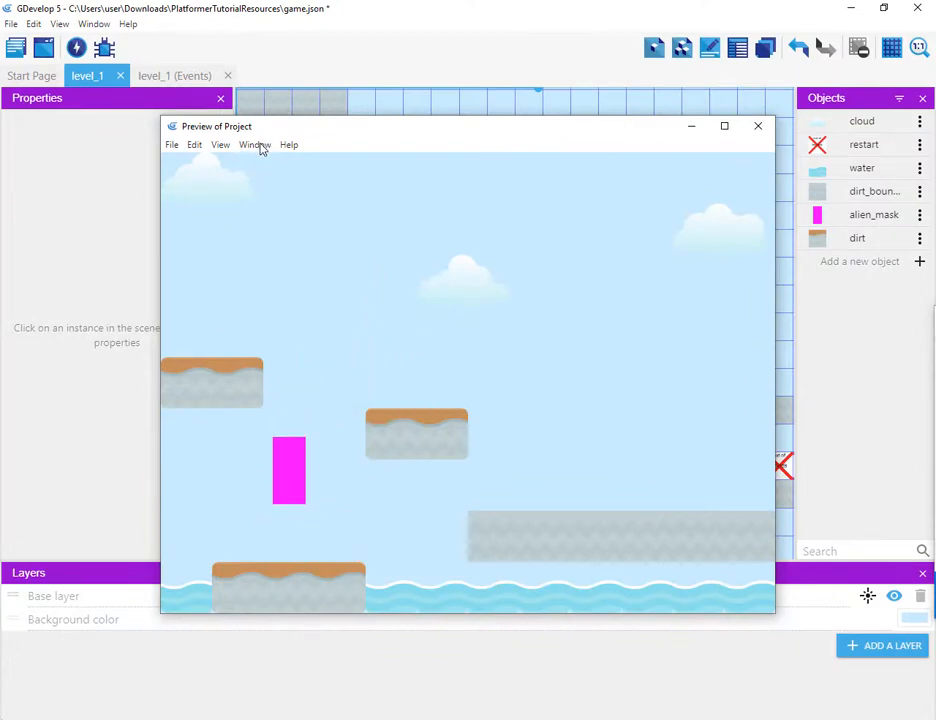
pyautogui.press('Right')
pyautogui.press('space')
pyautogui.press('Right')
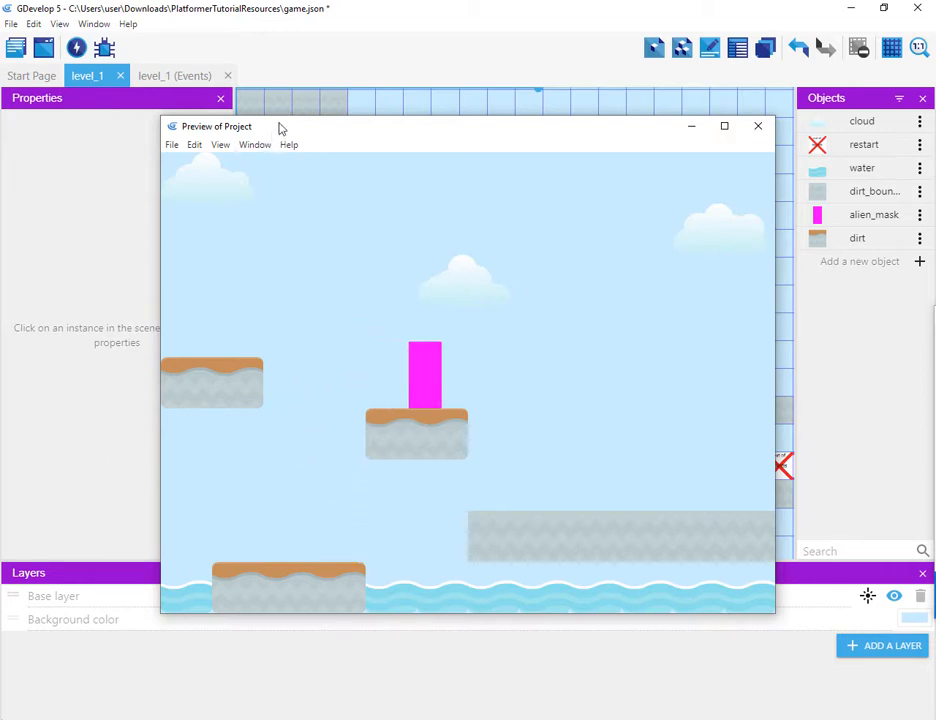
pyautogui.press('Left')
pyautogui.press('Right')
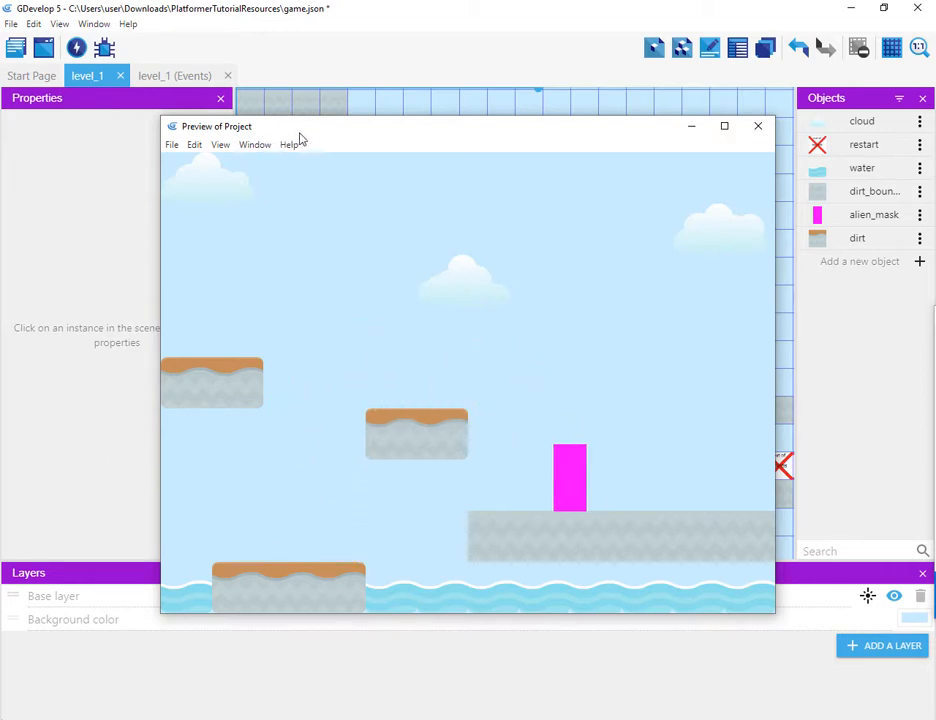
pyautogui.press('Left')
pyautogui.press('space')
pyautogui.press('Left')
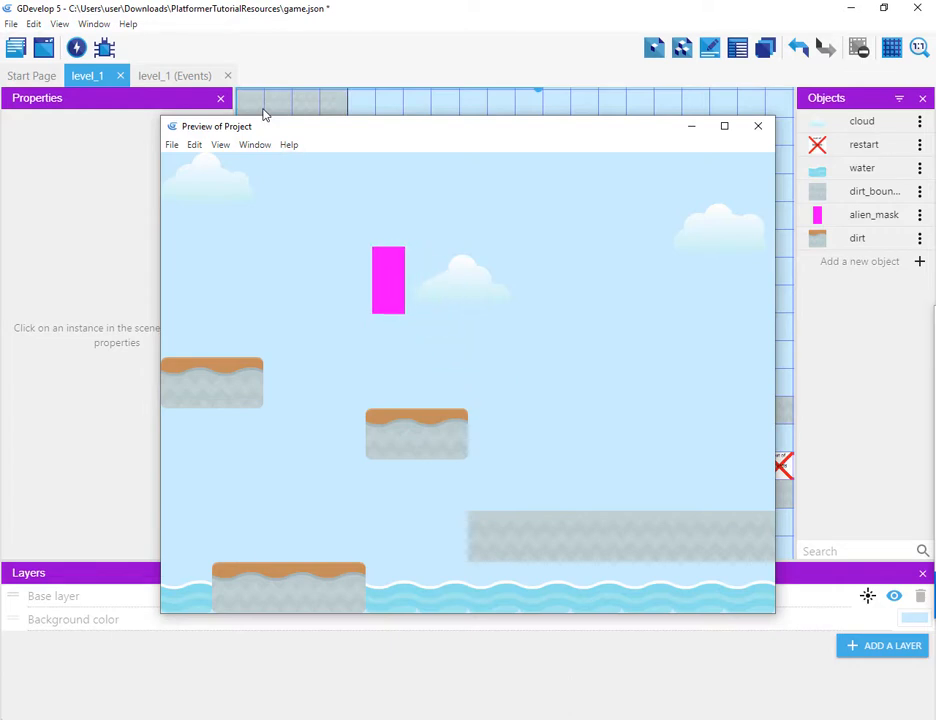
pyautogui.press('space')
pyautogui.press('space')
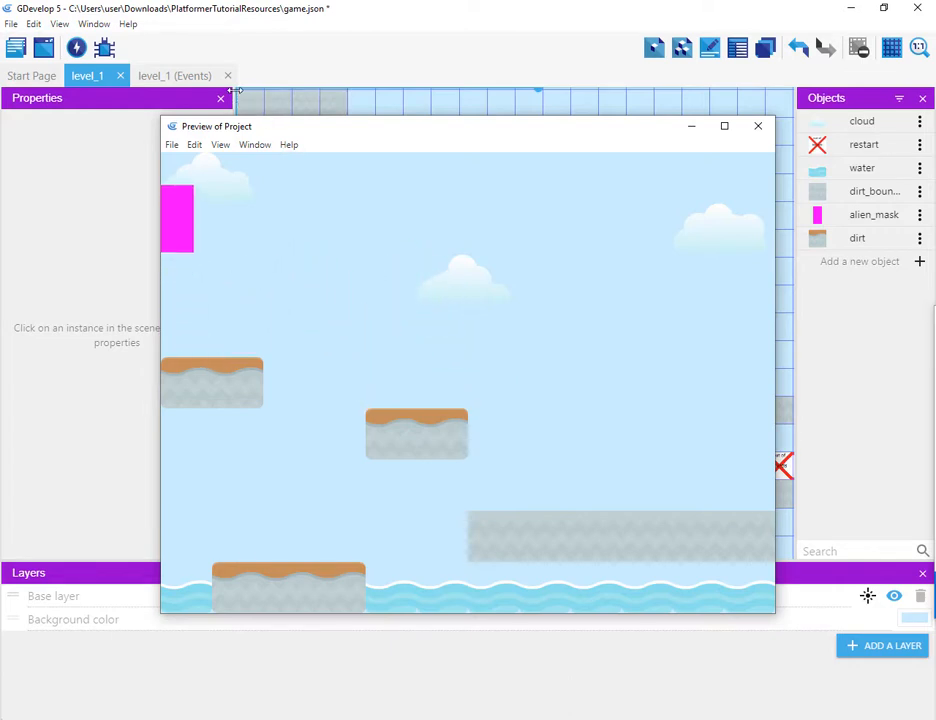
pyautogui.press('Right')
pyautogui.press('Right')
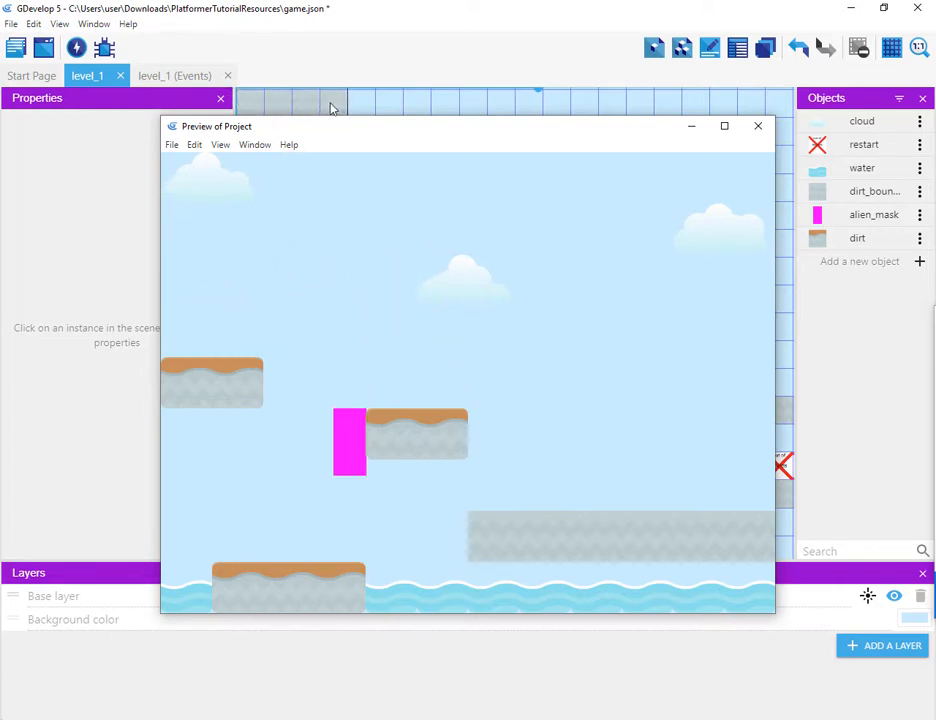
pyautogui.press('space')
pyautogui.press('Left')
pyautogui.press('Right')
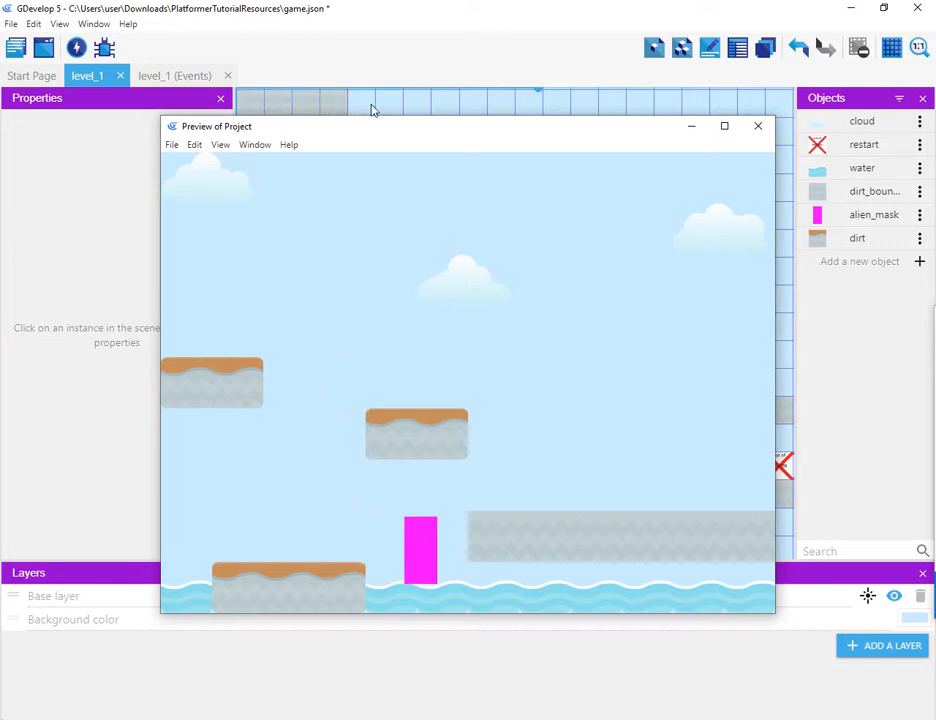
pyautogui.press('space')
pyautogui.press('Left')
pyautogui.press('space')
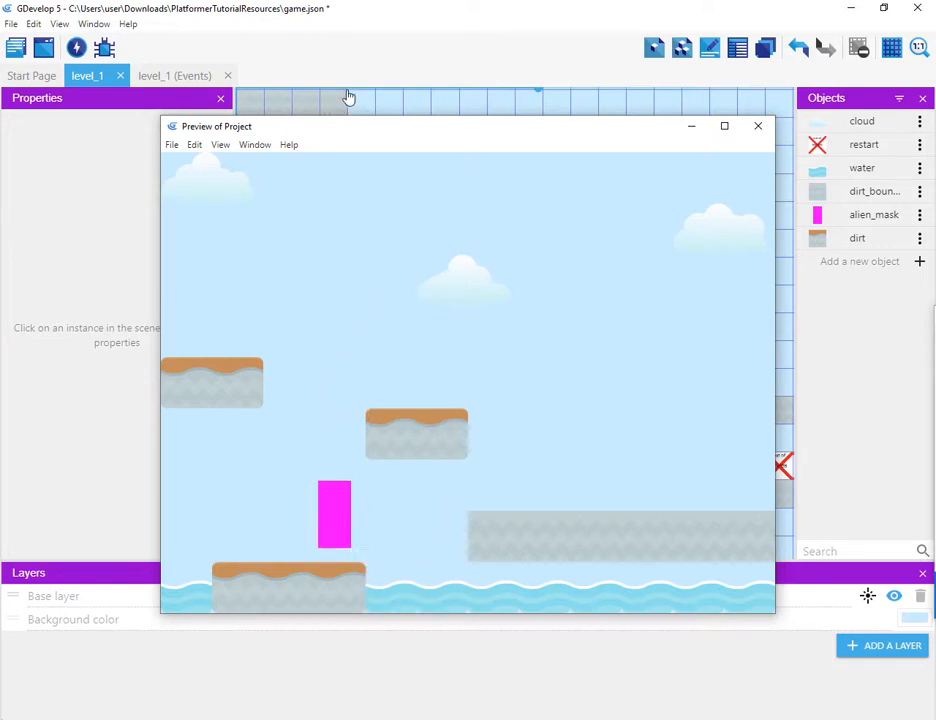
pyautogui.press('Right')
pyautogui.press('space')
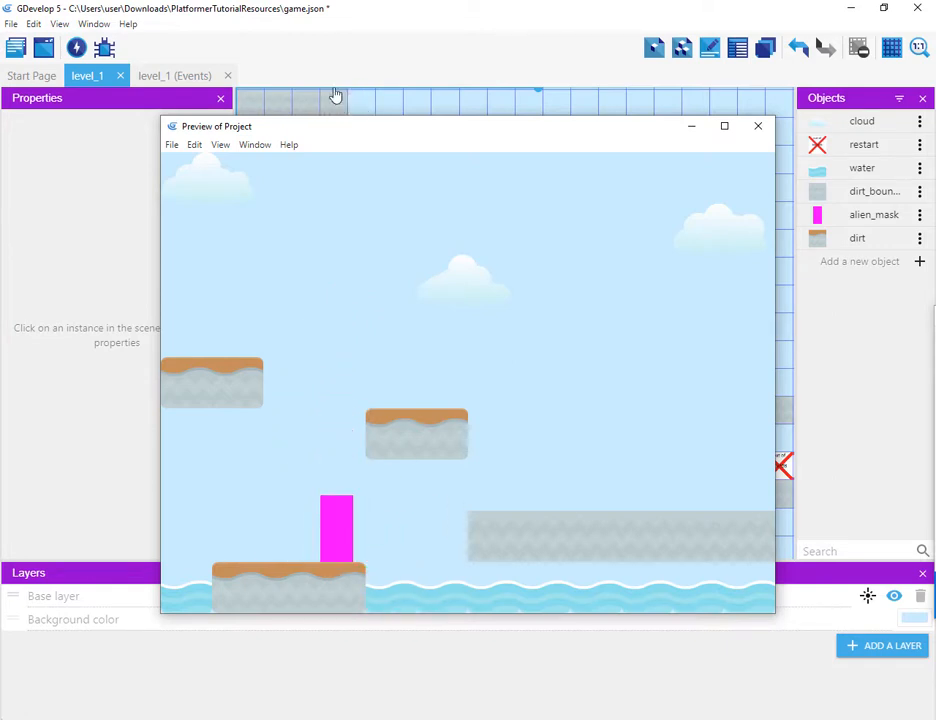
pyautogui.click(758, 128)
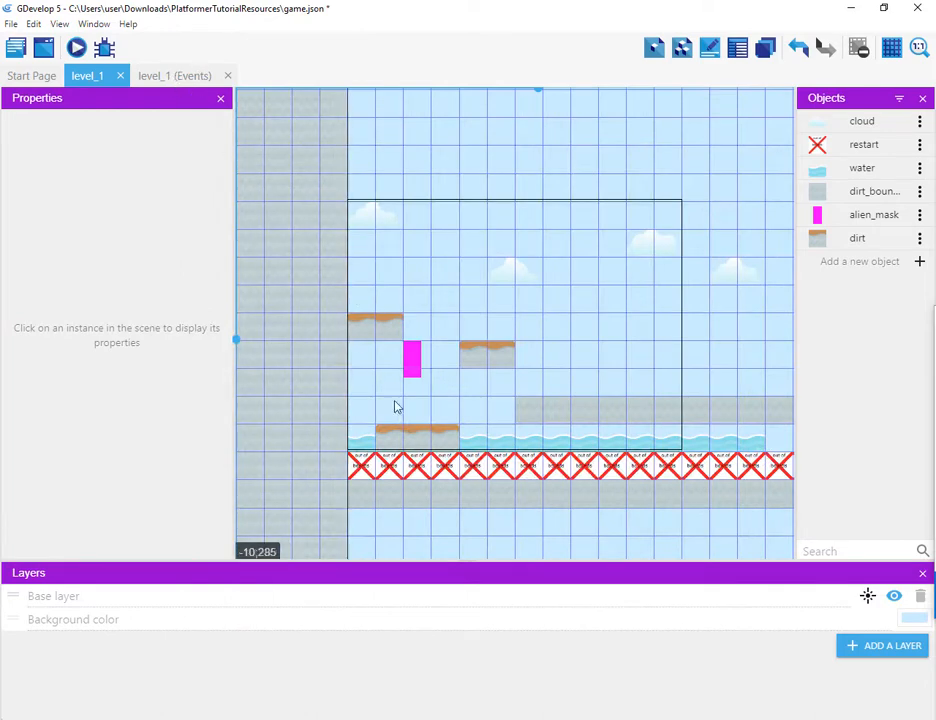
# Step: Create an event with the condition that alien_mask is in collision with the restart object
pyautogui.click(477, 470)
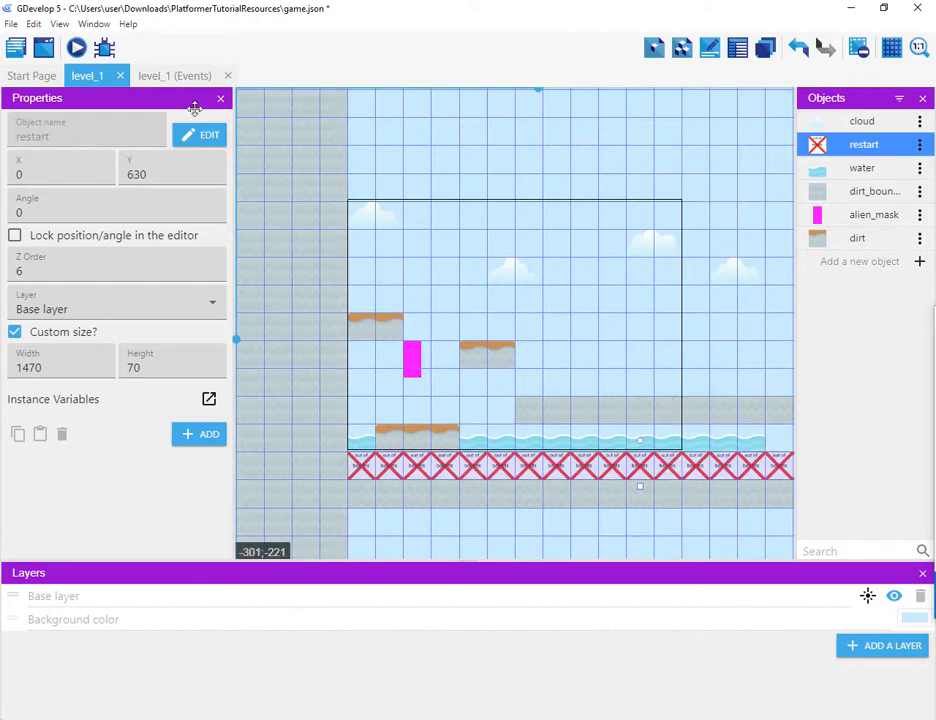
pyautogui.click(183, 77)
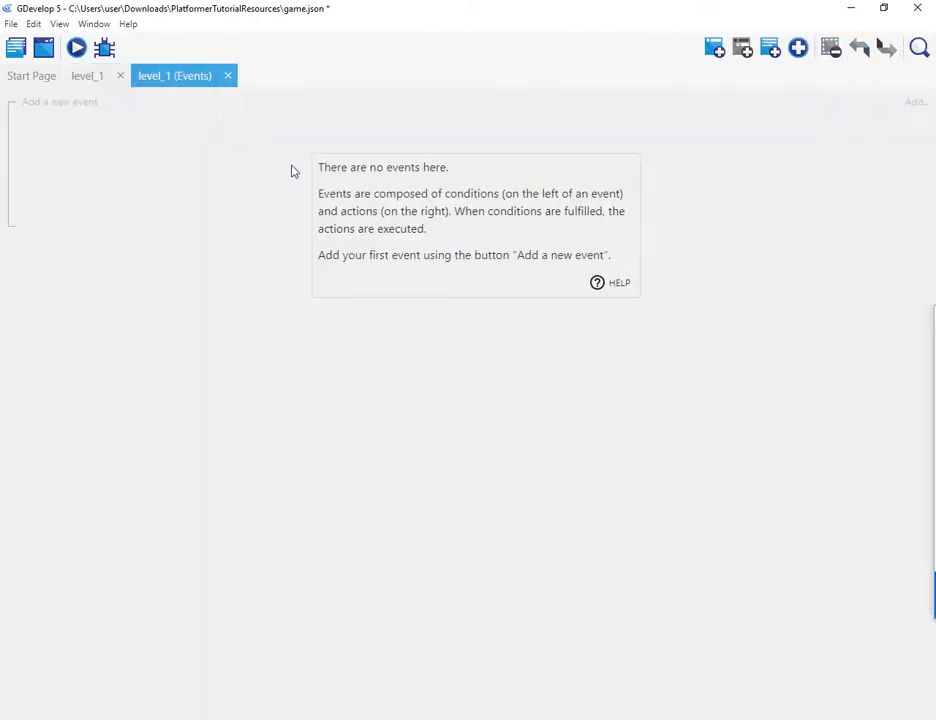
pyautogui.click(61, 106)
pyautogui.click(62, 100)
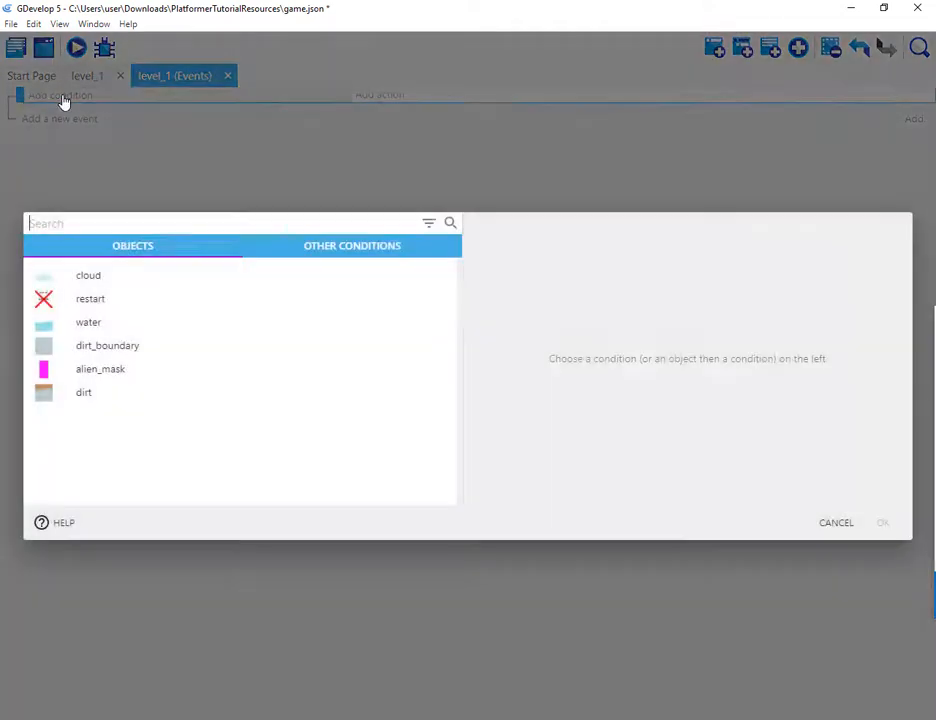
pyautogui.click(122, 375)
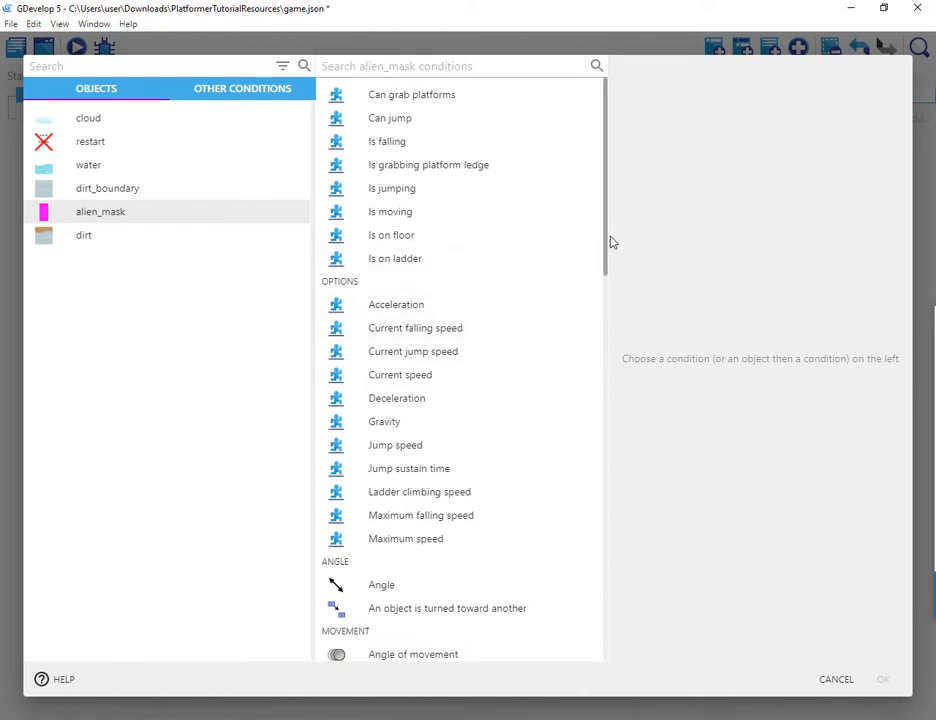
pyautogui.moveTo(610, 240); pyautogui.dragTo(611, 410)
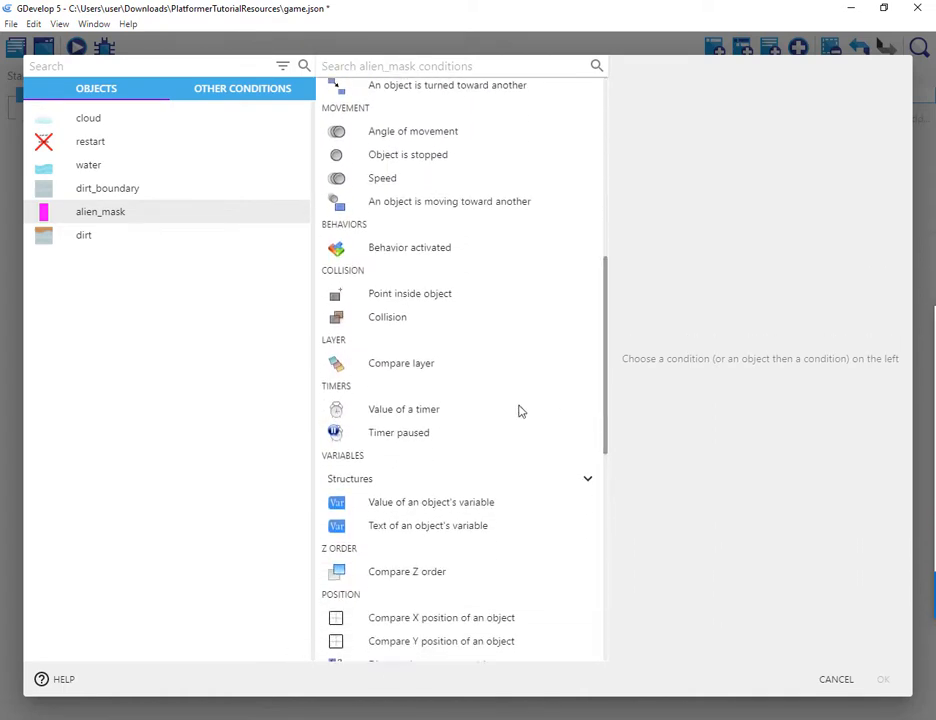
pyautogui.click(375, 329)
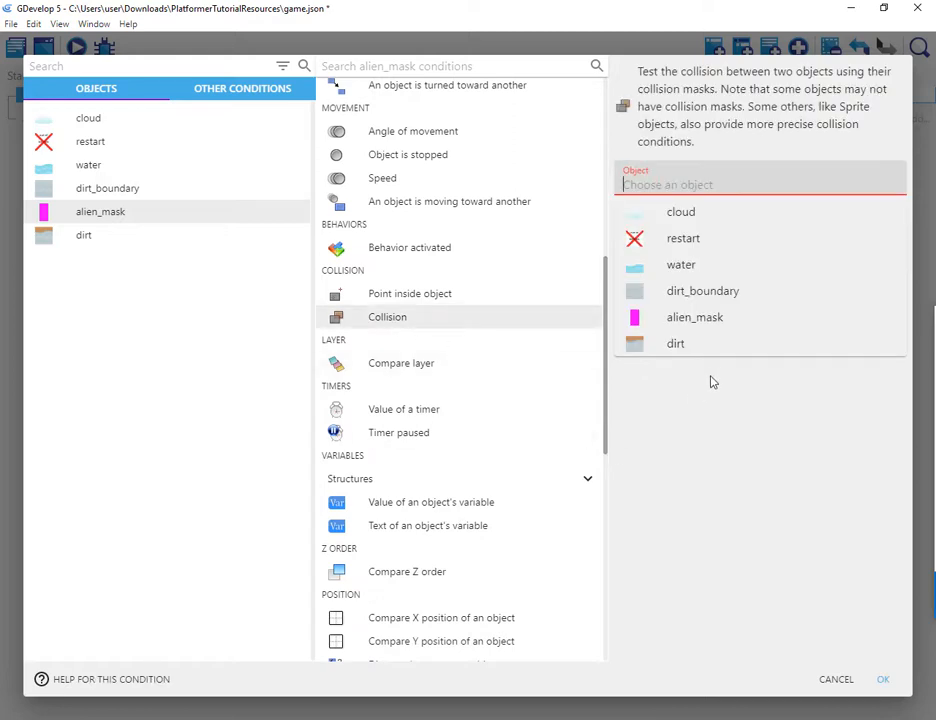
pyautogui.click(687, 238)
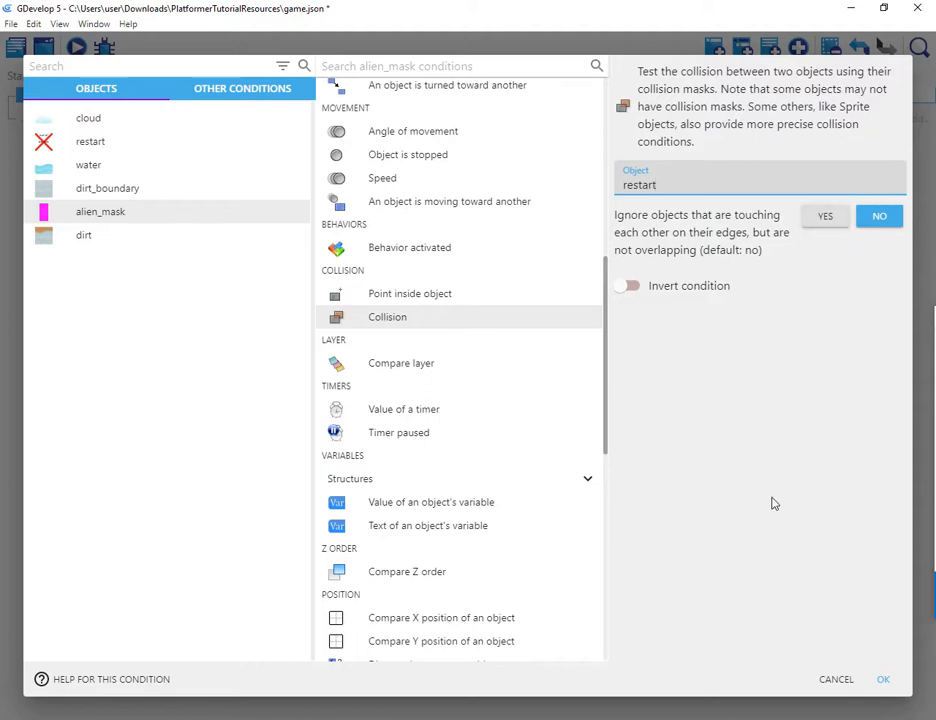
pyautogui.click(882, 680)
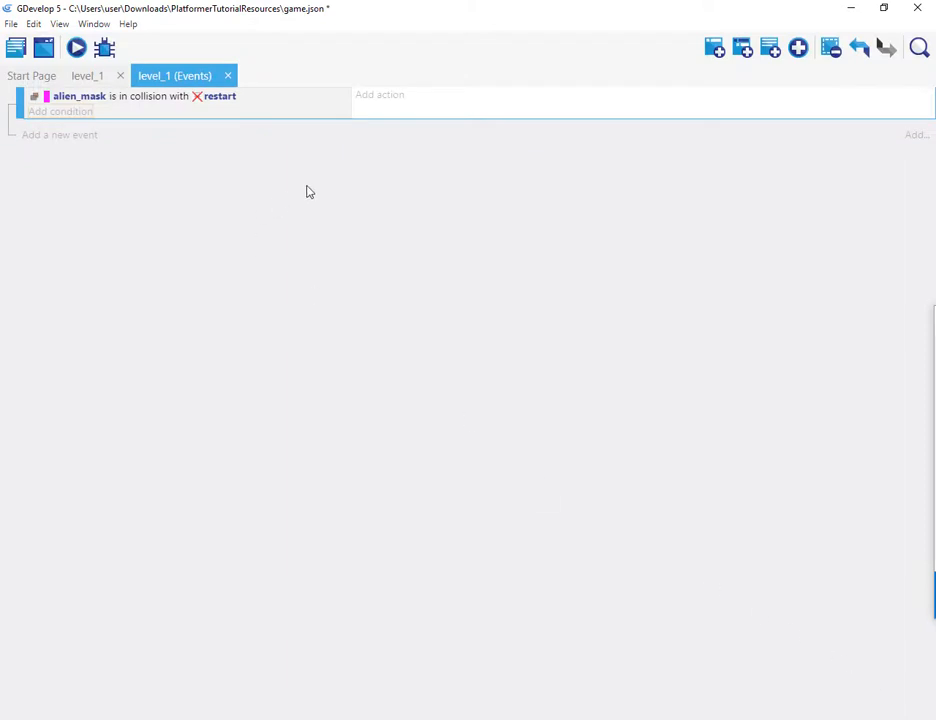
# Step: Add the action Change the scene to "level_1" to the collision event
pyautogui.click(368, 96)
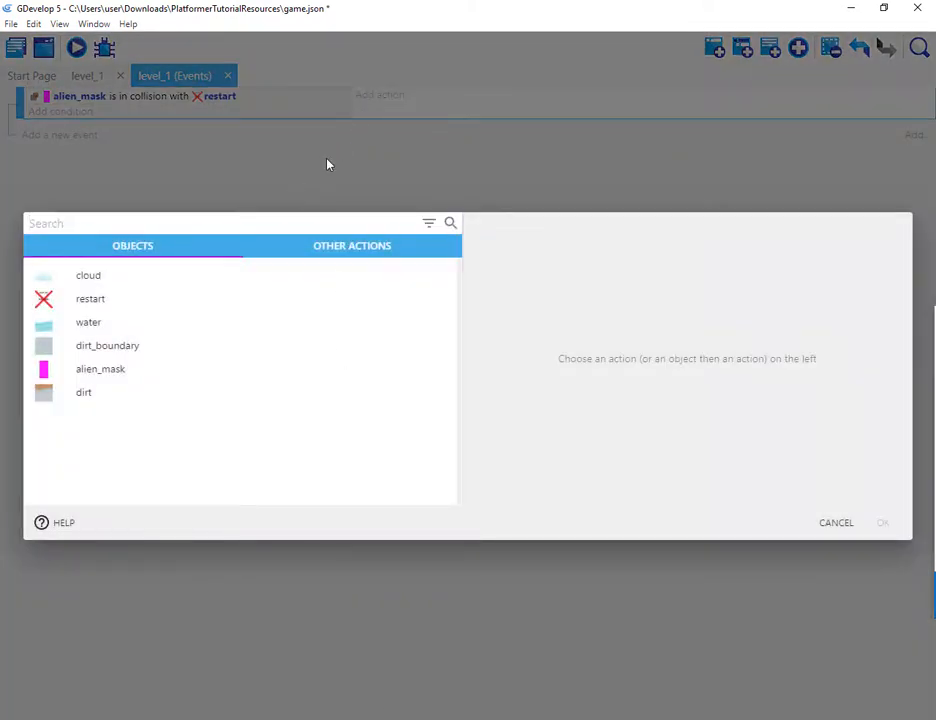
pyautogui.write('sce')
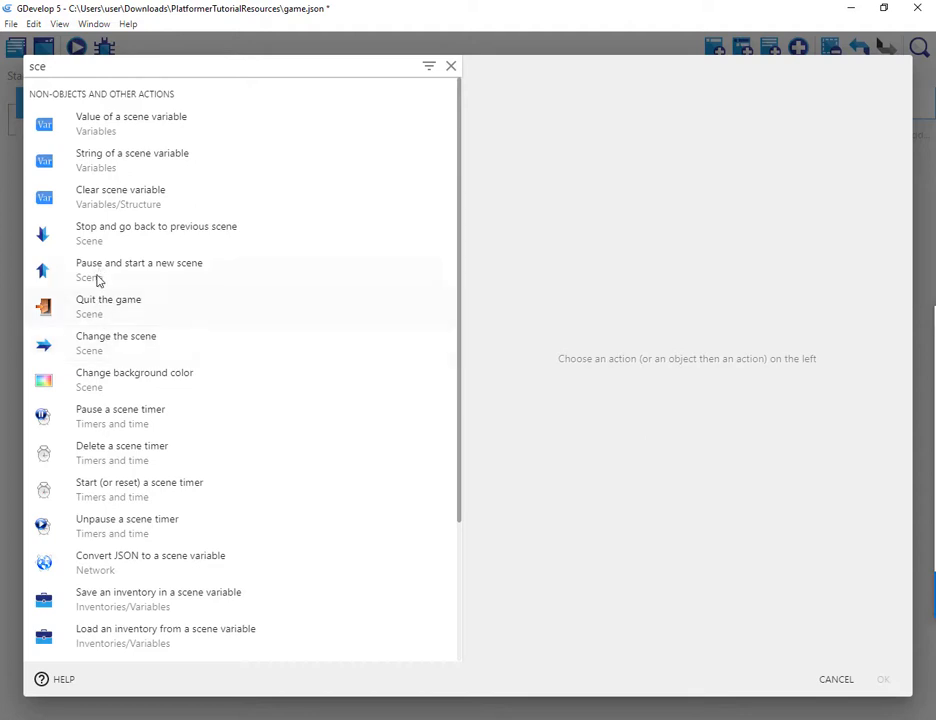
pyautogui.click(100, 338)
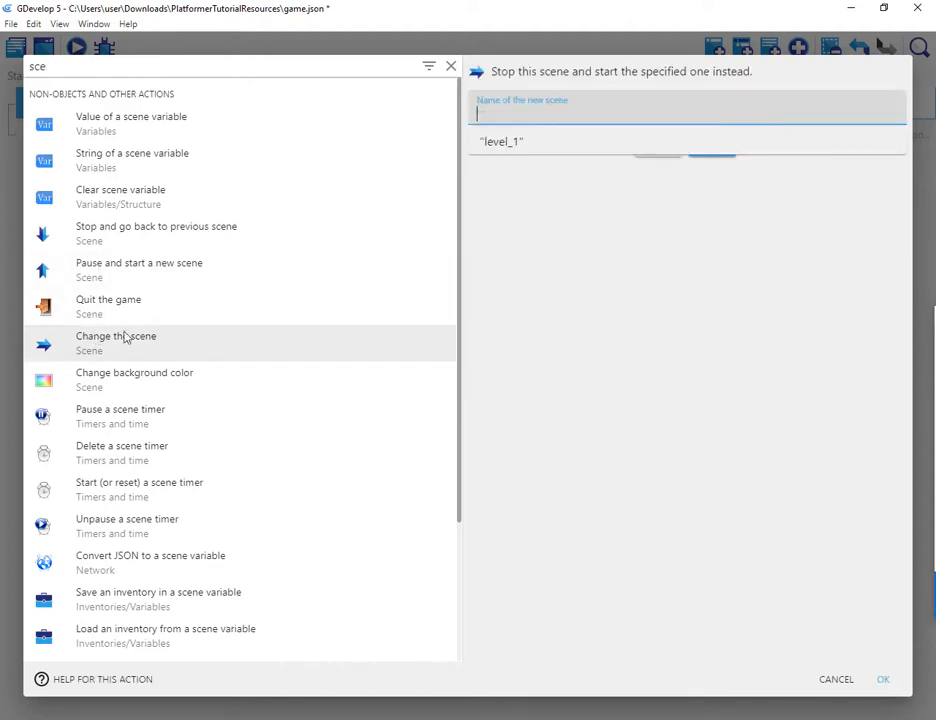
pyautogui.click(519, 151)
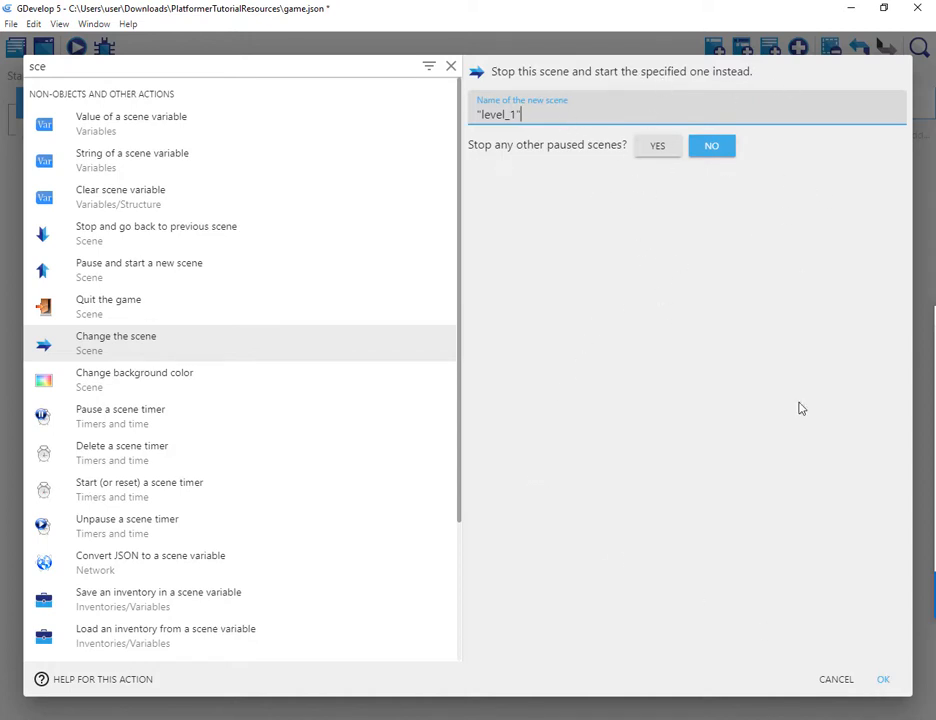
pyautogui.click(884, 681)
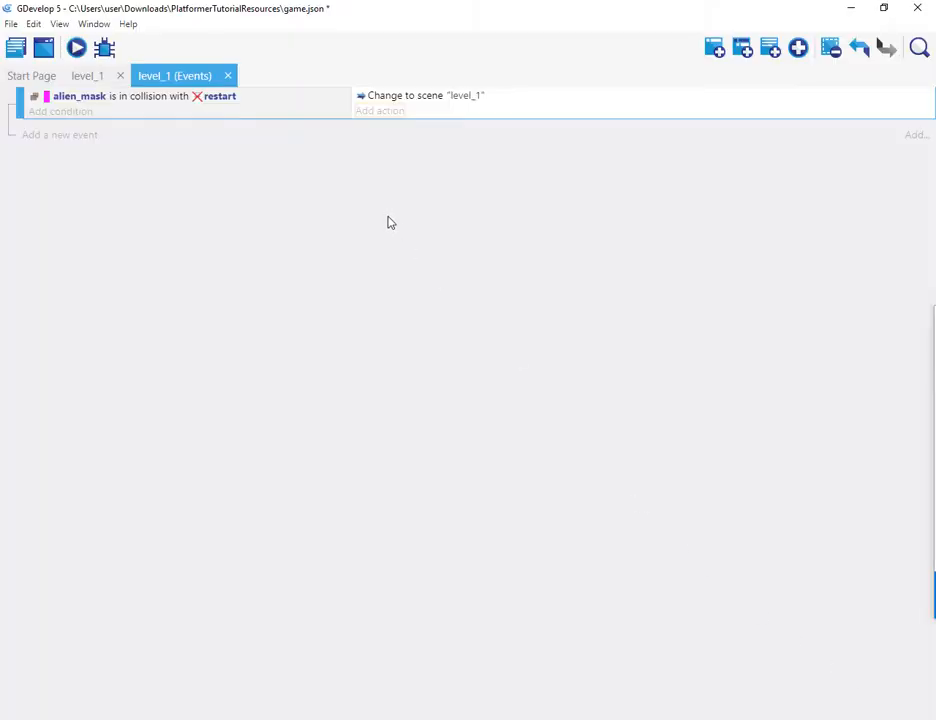
# Step: Preview the game and test running and jumping alien_mask, including falling into the water, then close the preview
pyautogui.click(76, 47)
pyautogui.press('space')
pyautogui.press('Right')
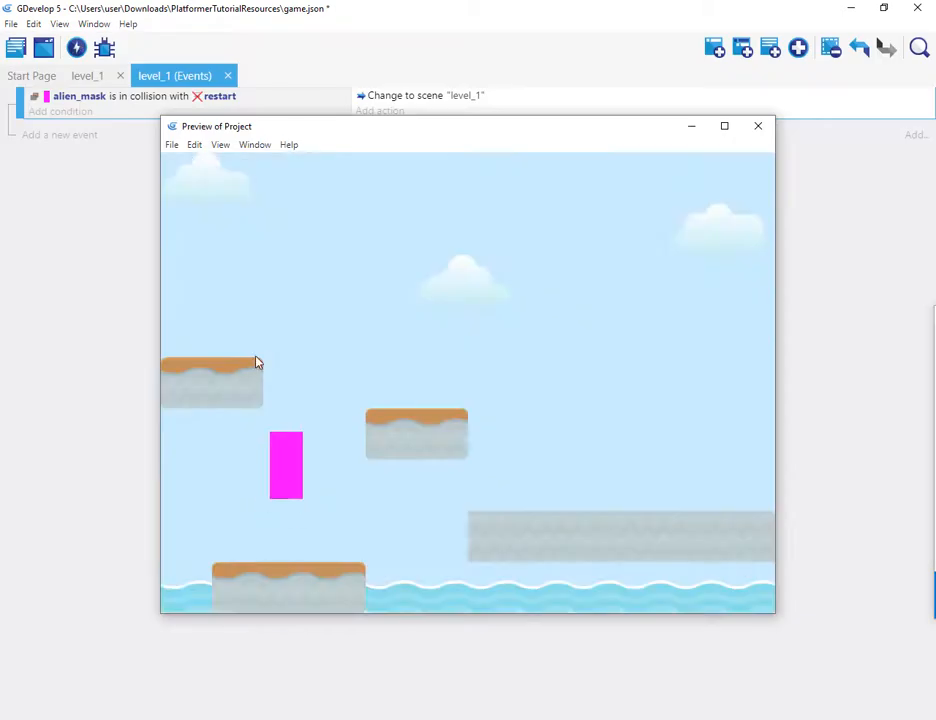
pyautogui.press('space')
pyautogui.press('Right')
pyautogui.press('Right')
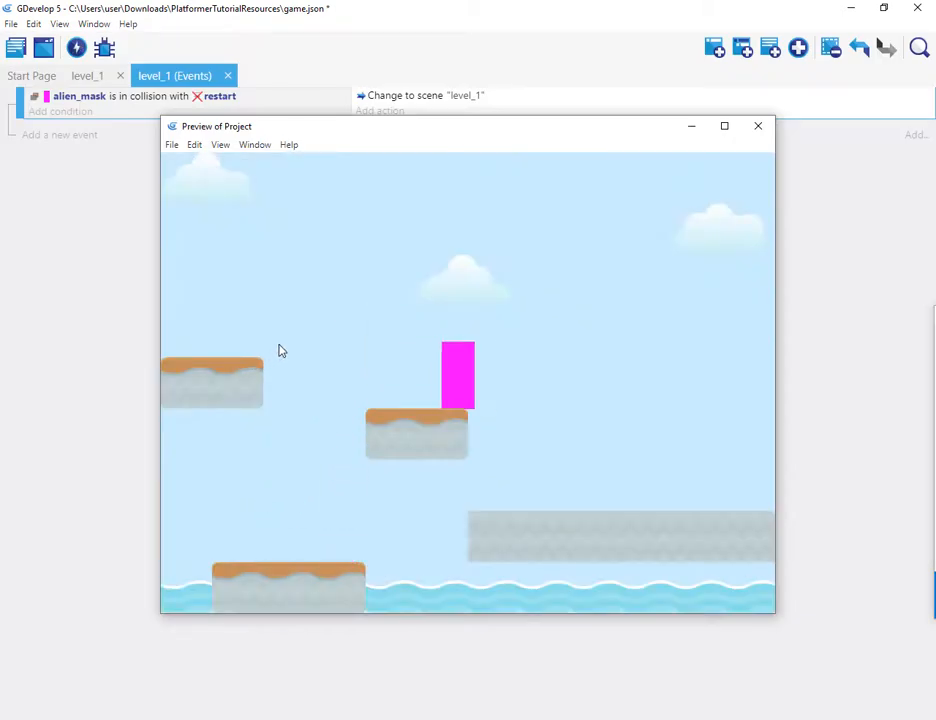
pyautogui.press('Left')
pyautogui.press('space')
pyautogui.press('Left')
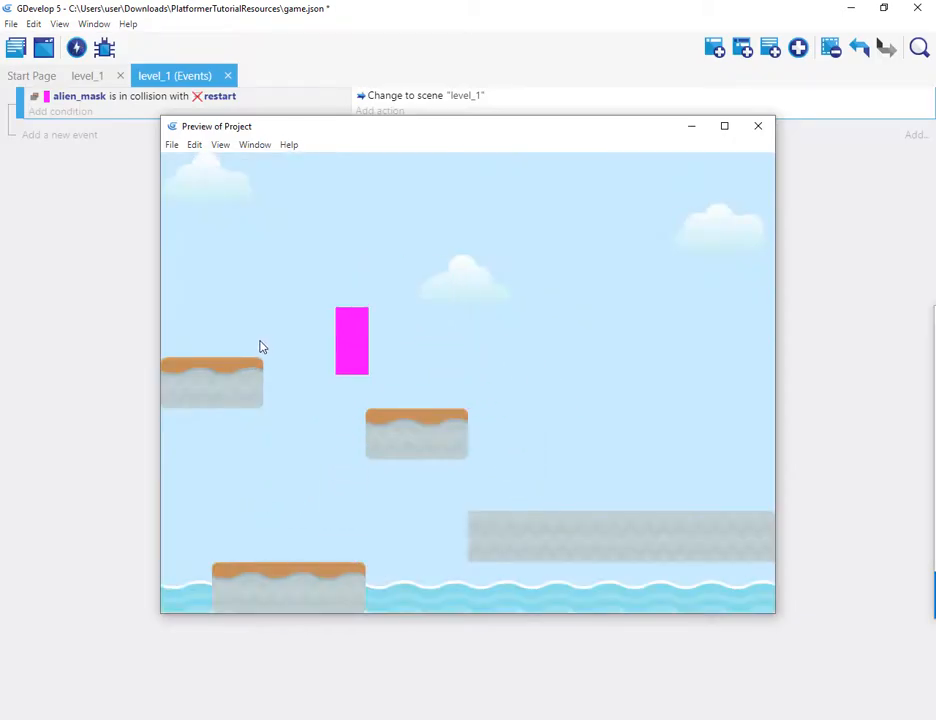
pyautogui.press('Right')
pyautogui.press('space')
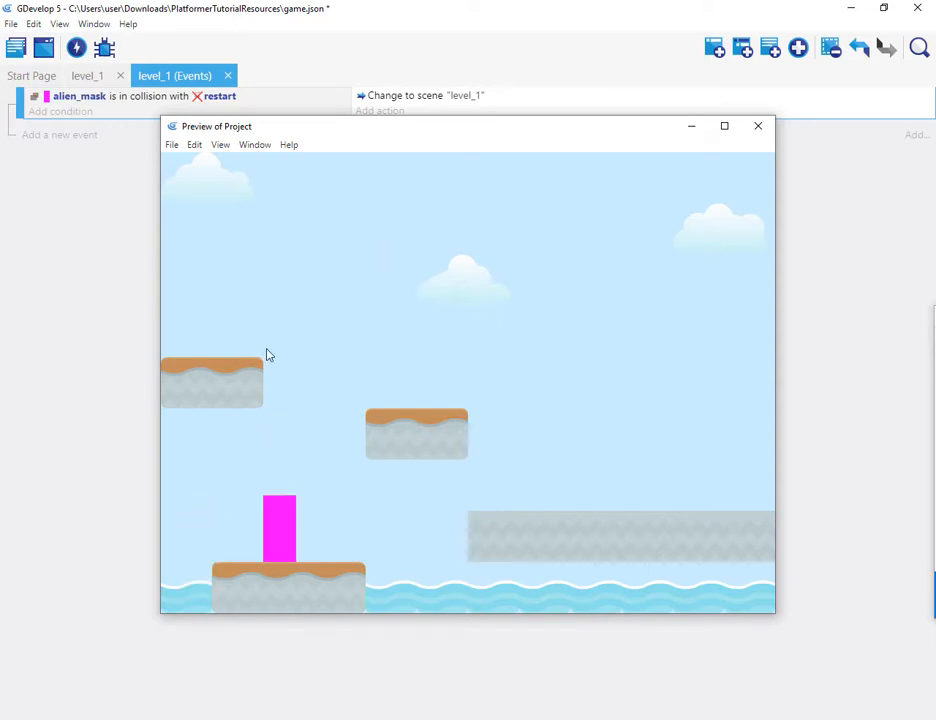
pyautogui.press('Right')
pyautogui.press('Left')
pyautogui.press('space')
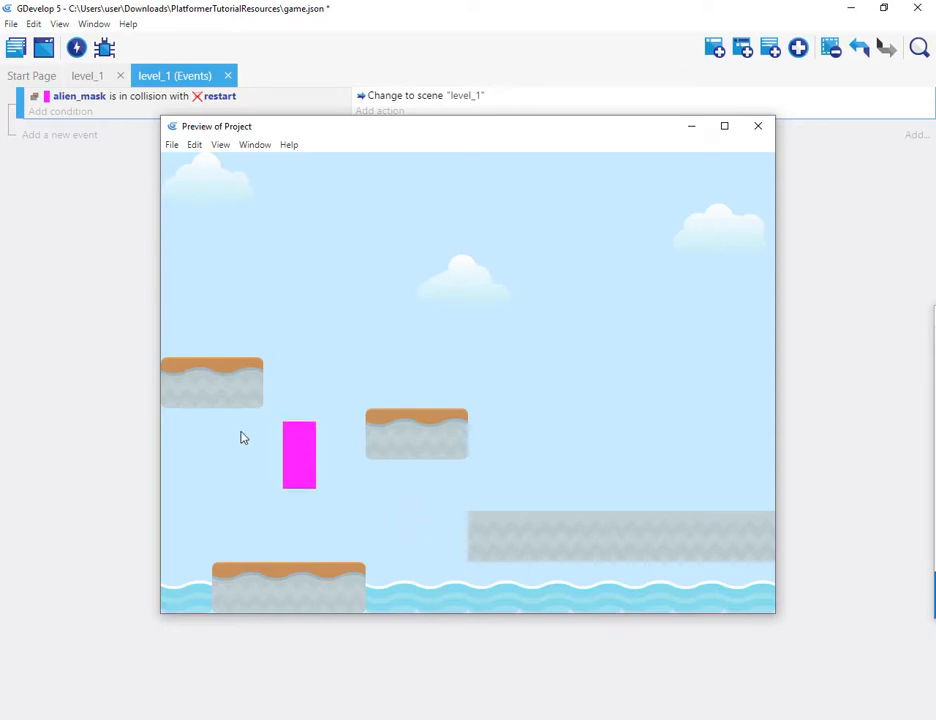
pyautogui.press('Right')
pyautogui.press('Right')
pyautogui.press('space')
pyautogui.press('Left')
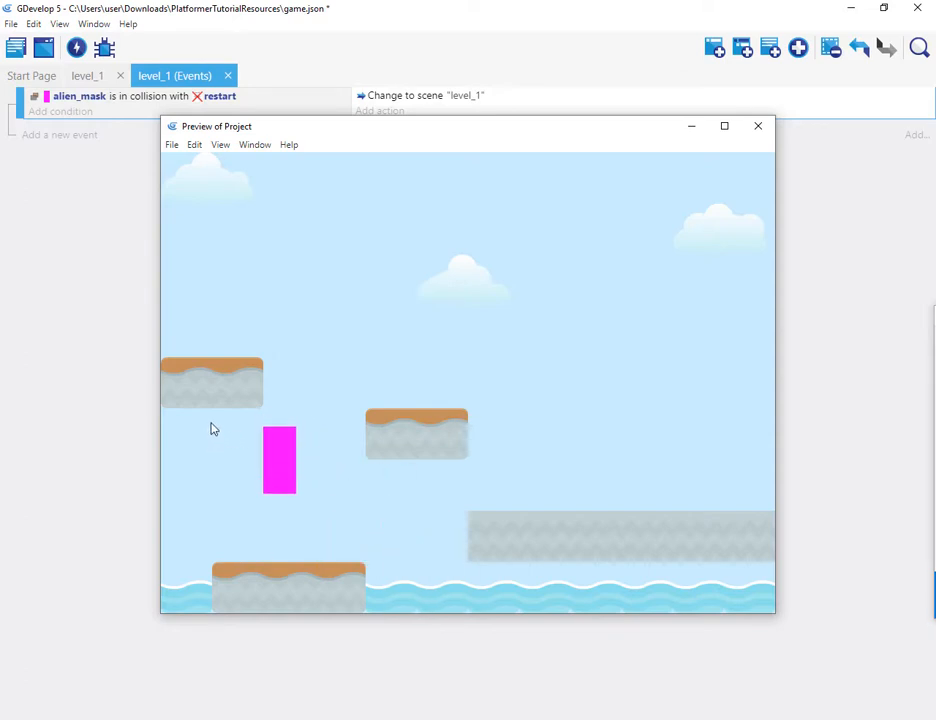
pyautogui.press('Right')
pyautogui.press('Right')
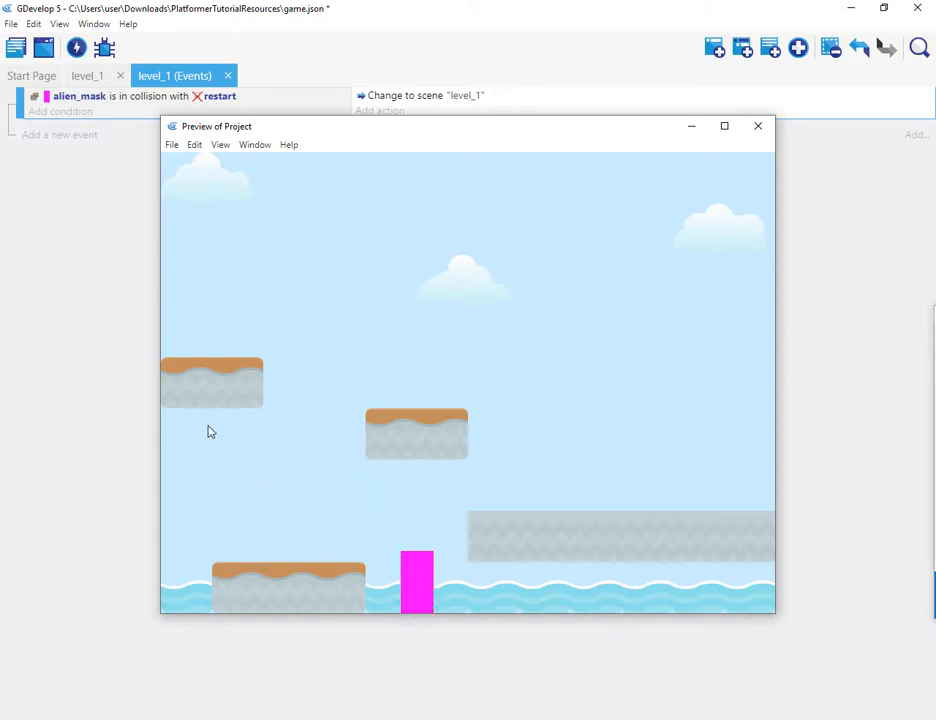
pyautogui.click(762, 127)
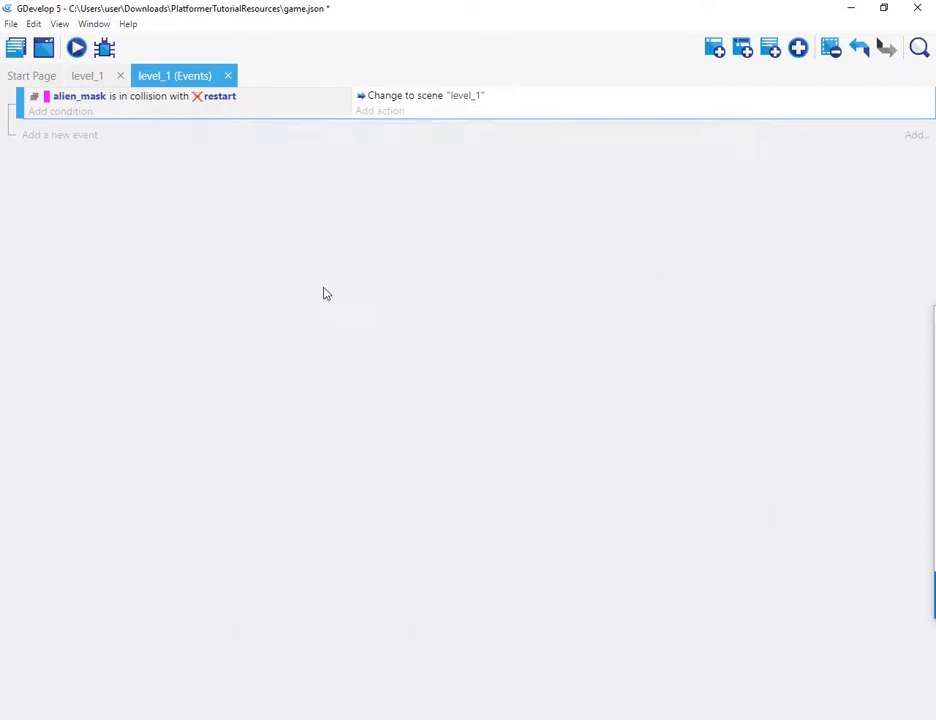
# Step: Move the dirt_boundary strip down to X 420, Y 560 over the water
pyautogui.click(89, 77)
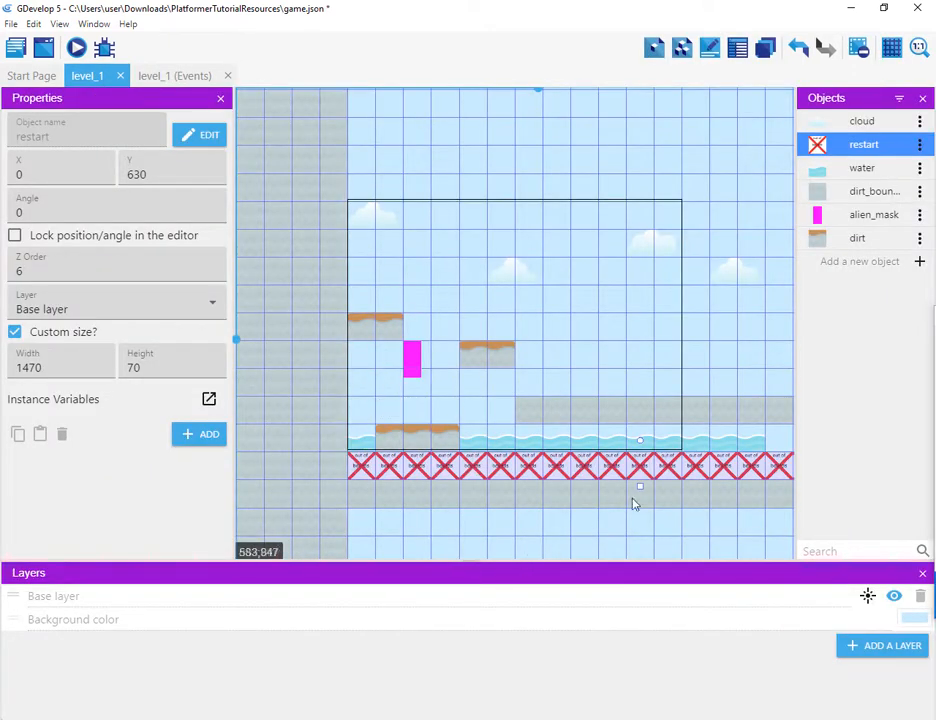
pyautogui.moveTo(743, 414); pyautogui.dragTo(721, 439)
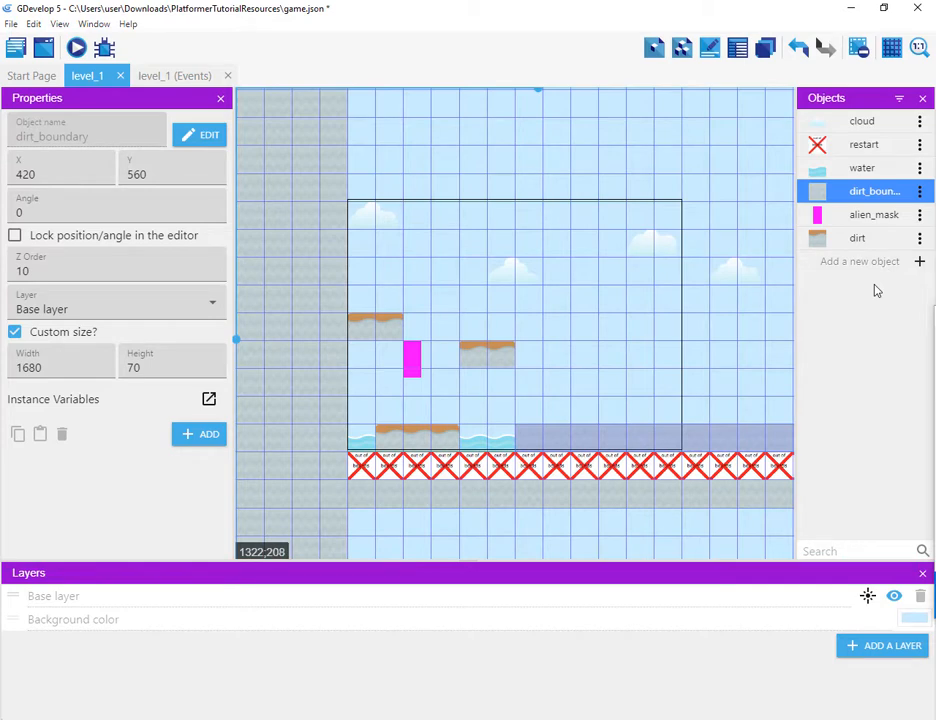
# Step: Add a new Sprite object named bridge
pyautogui.click(920, 262)
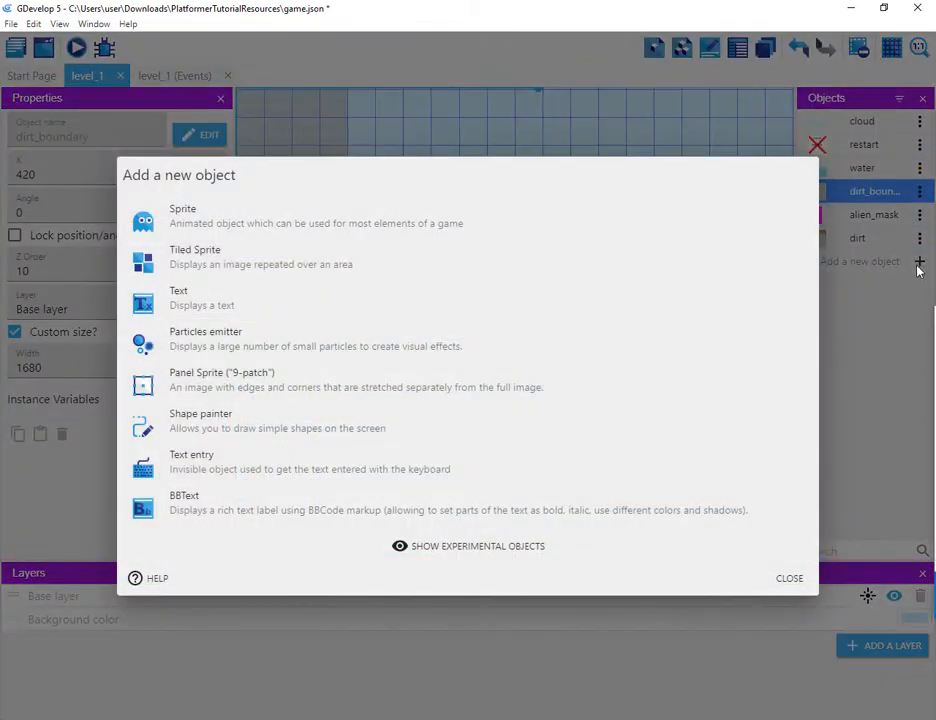
pyautogui.click(287, 226)
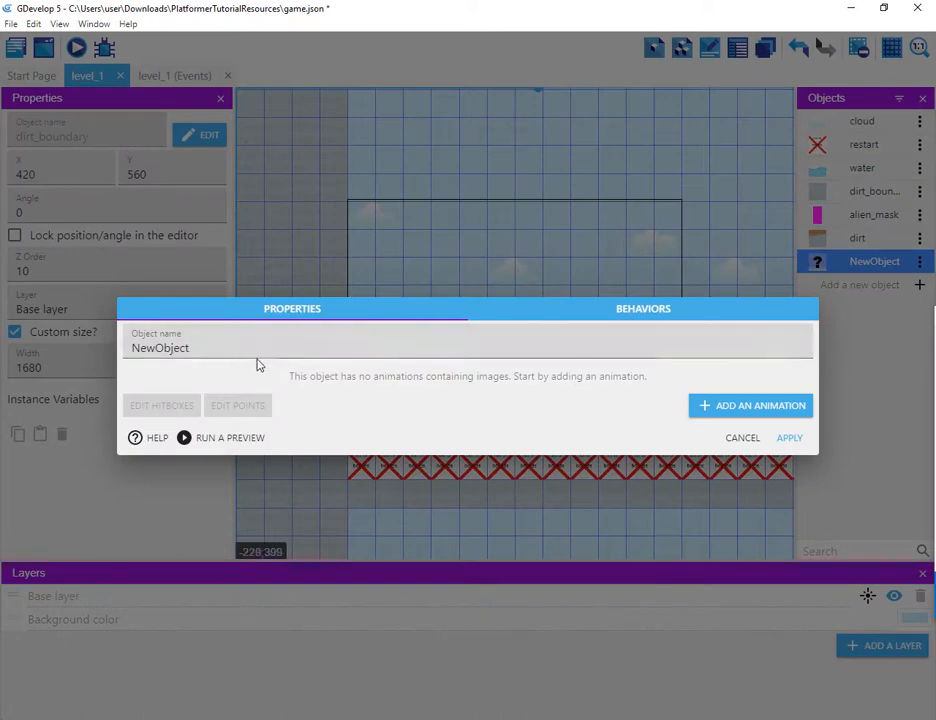
pyautogui.moveTo(262, 347); pyautogui.dragTo(73, 355)
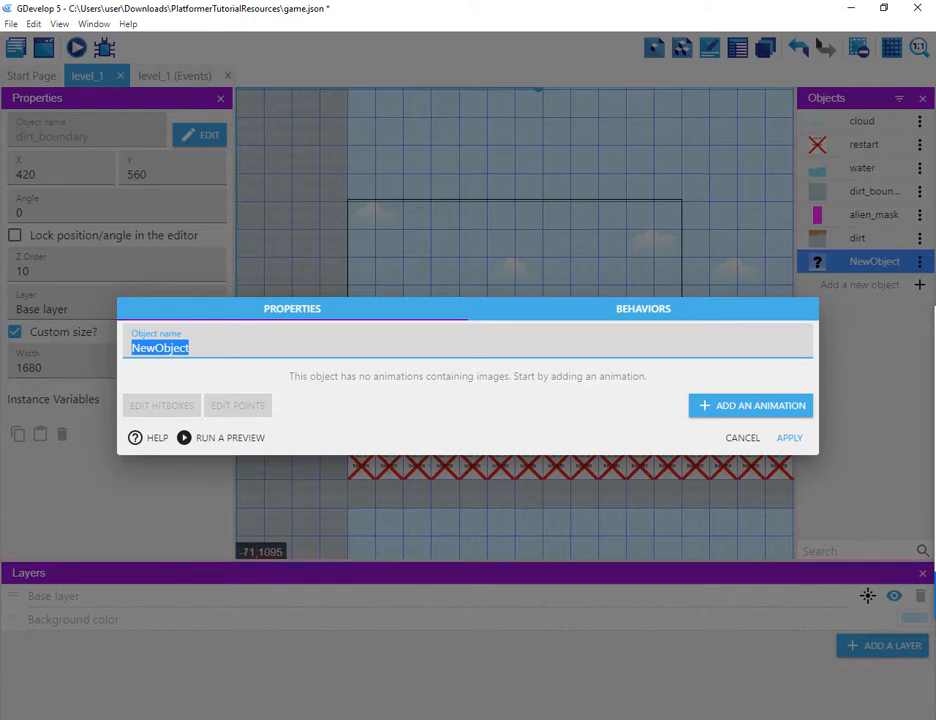
pyautogui.write('b')
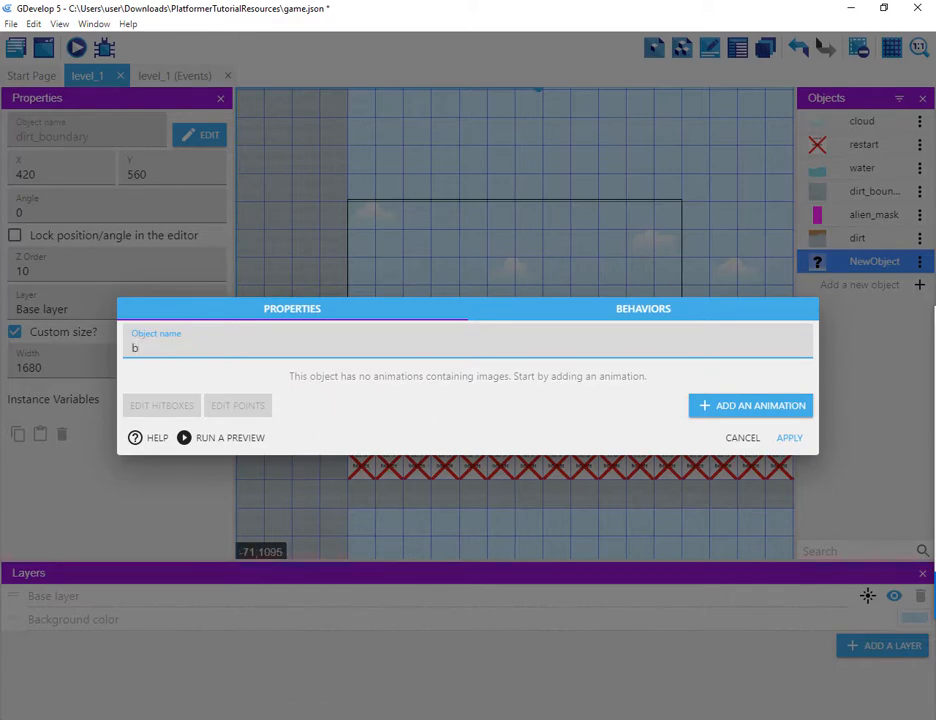
pyautogui.write('ridge')
pyautogui.click(799, 442)
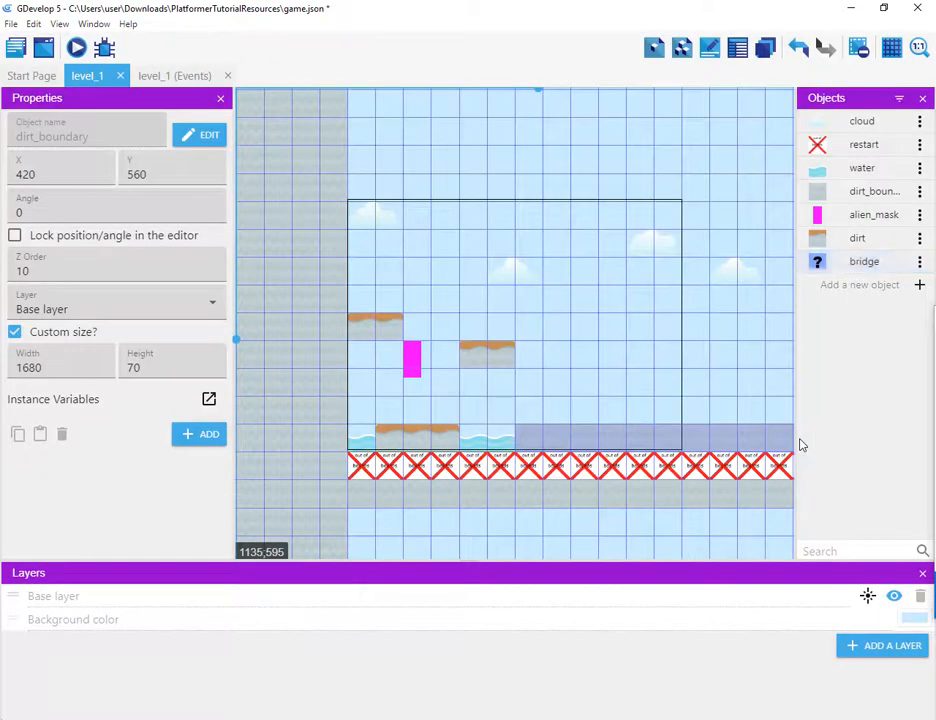
# Step: Open the bridge object and give it a first animation using the bridgeLogs.png image
pyautogui.click(919, 261)
pyautogui.click(886, 285)
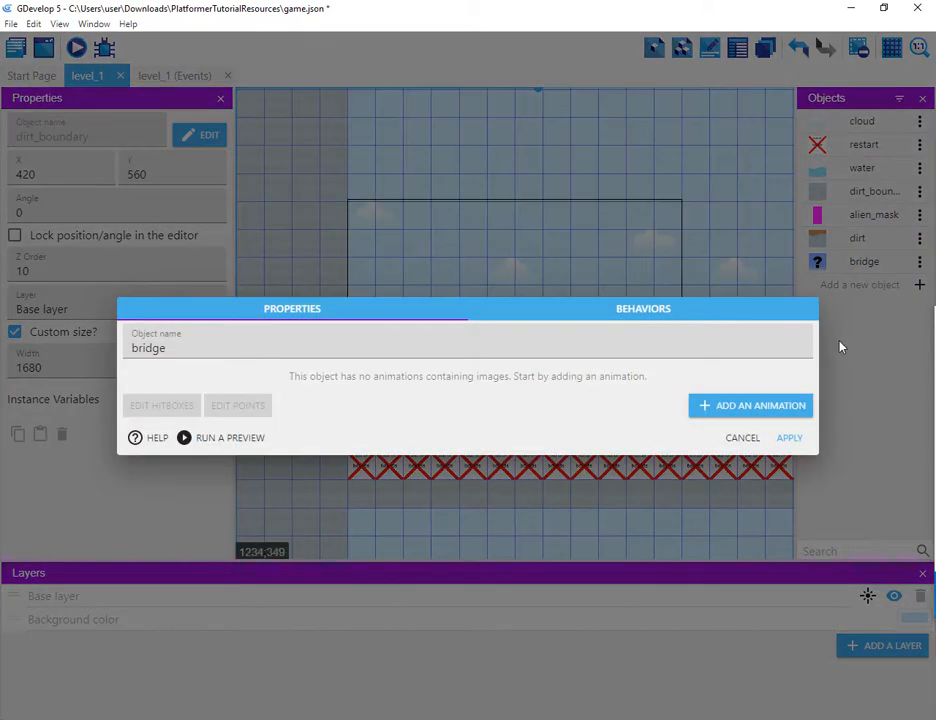
pyautogui.click(709, 406)
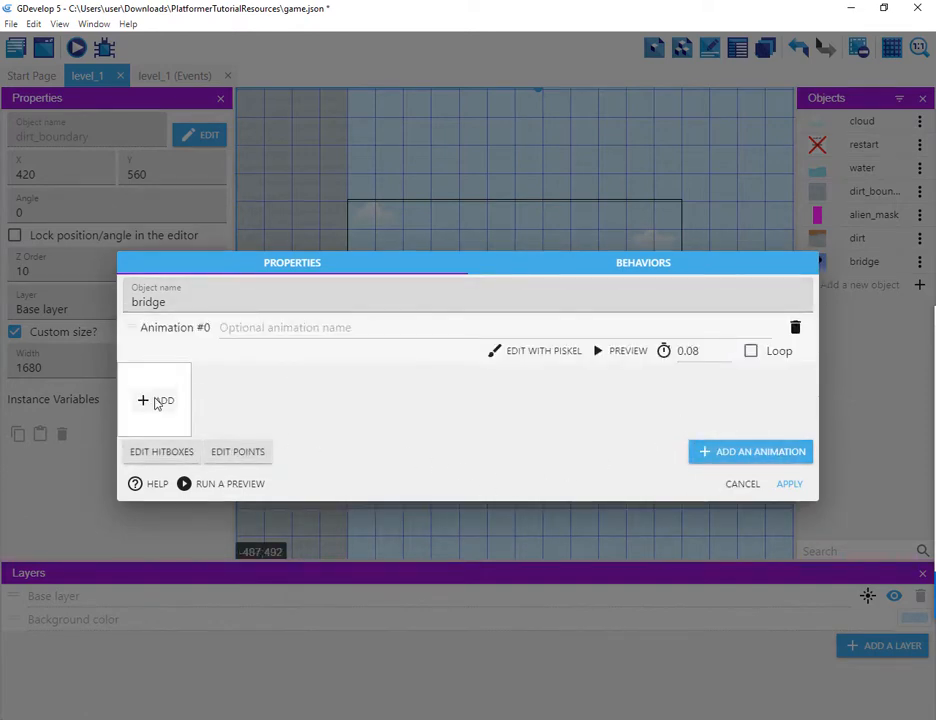
pyautogui.click(156, 401)
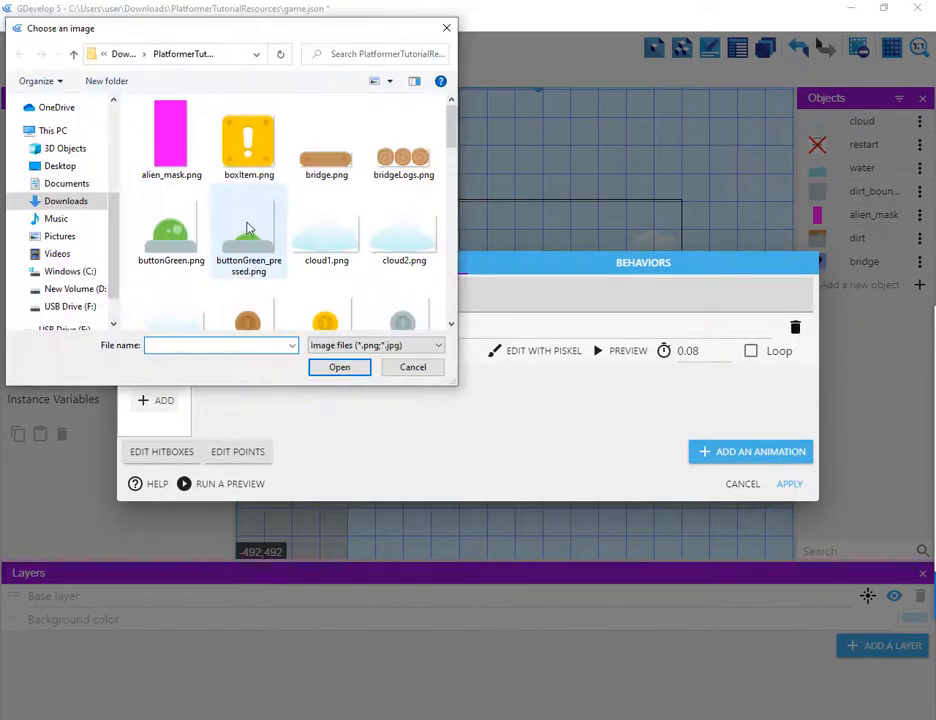
pyautogui.click(318, 180)
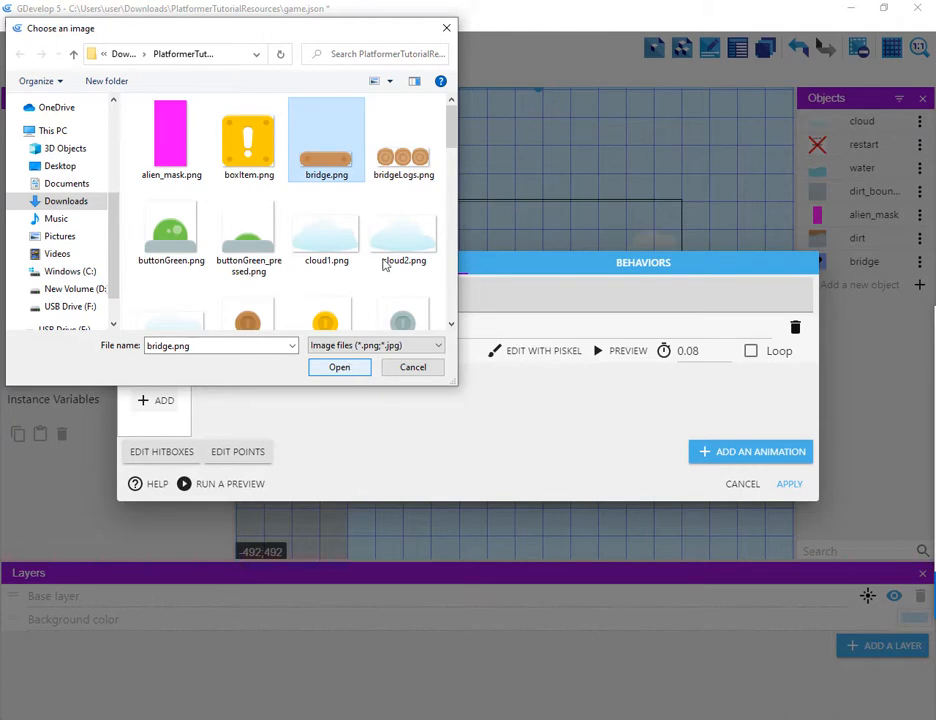
pyautogui.click(400, 145)
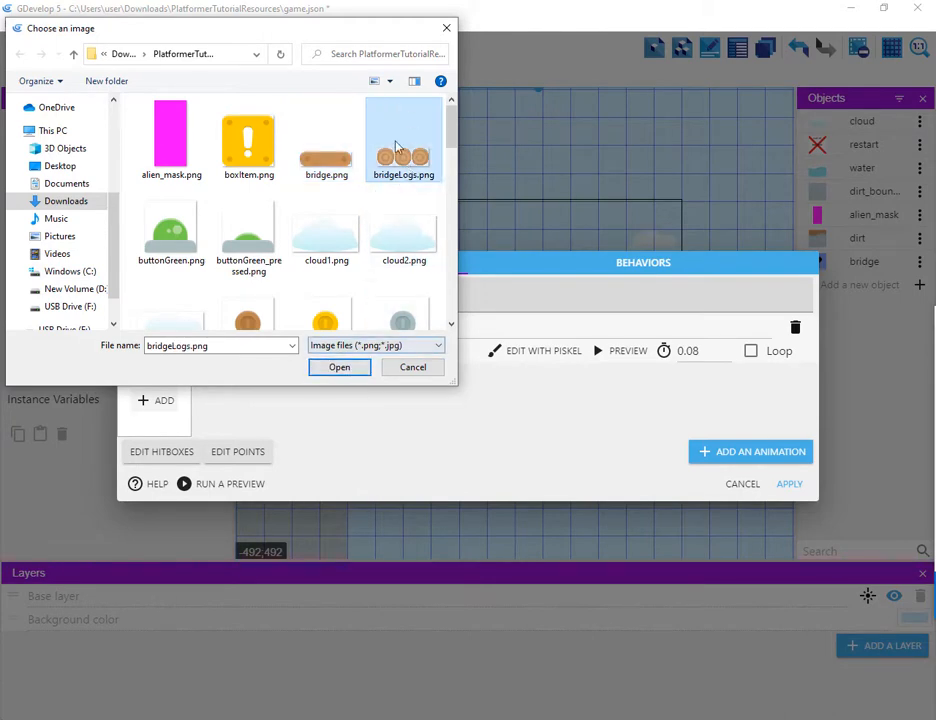
pyautogui.click(340, 370)
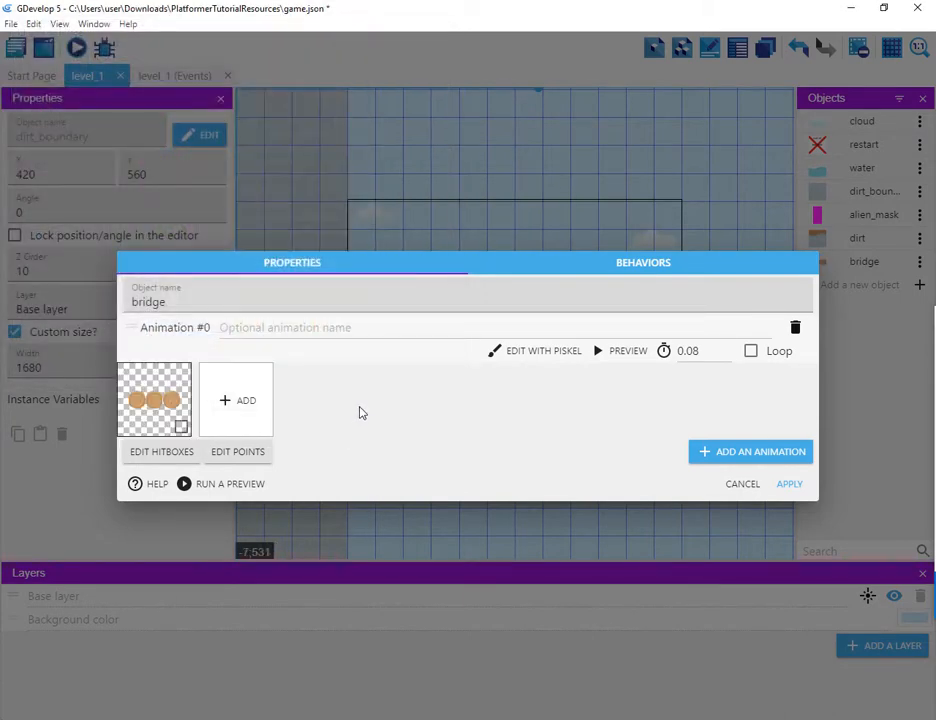
# Step: Add a second animation to the bridge object using the bridge.png image
pyautogui.click(712, 455)
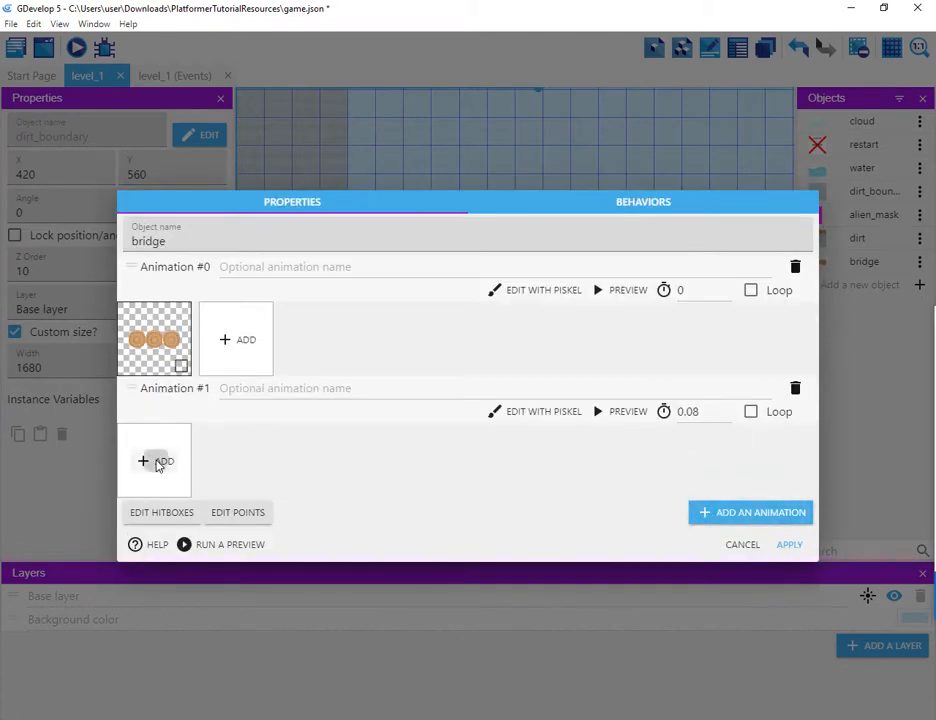
pyautogui.click(157, 463)
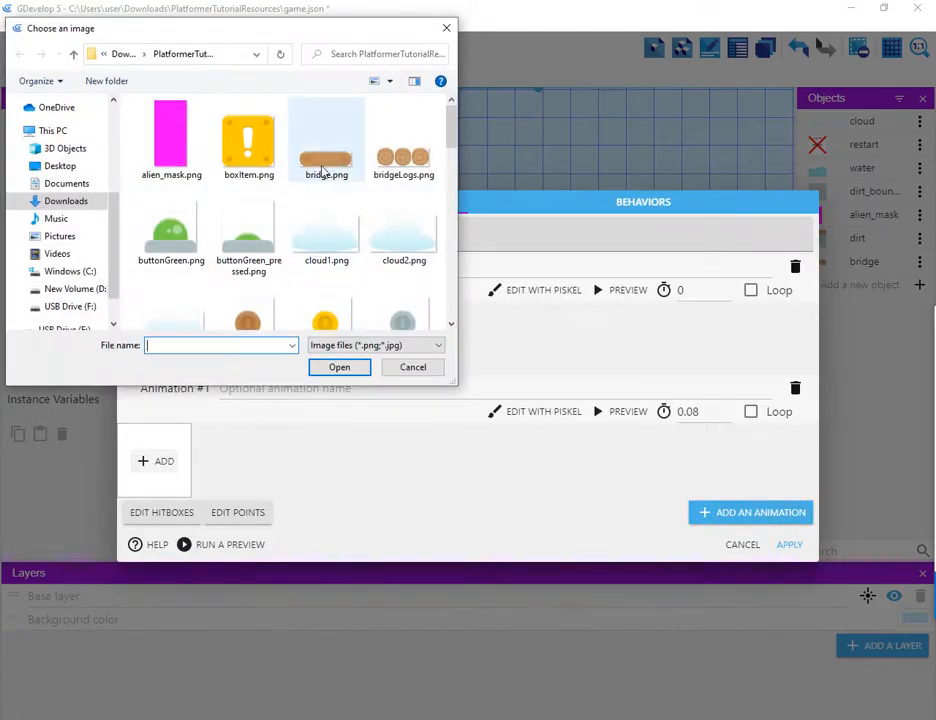
pyautogui.click(325, 168)
pyautogui.click(339, 367)
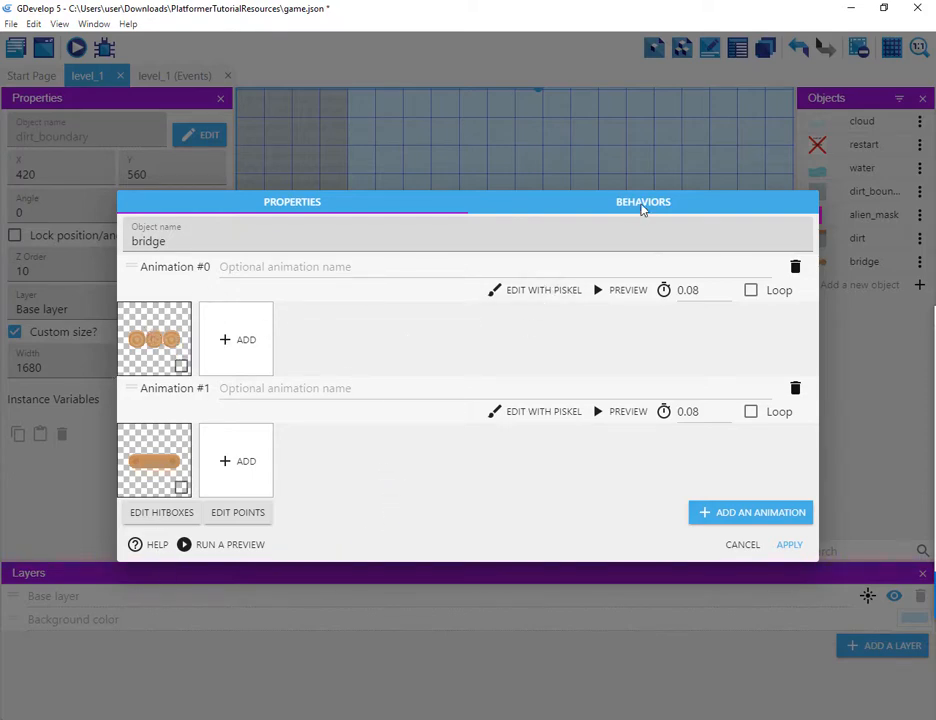
# Step: Add a Platform behavior to the bridge object, set to Jumpthru platform type with ledge grabbing turned off
pyautogui.click(643, 204)
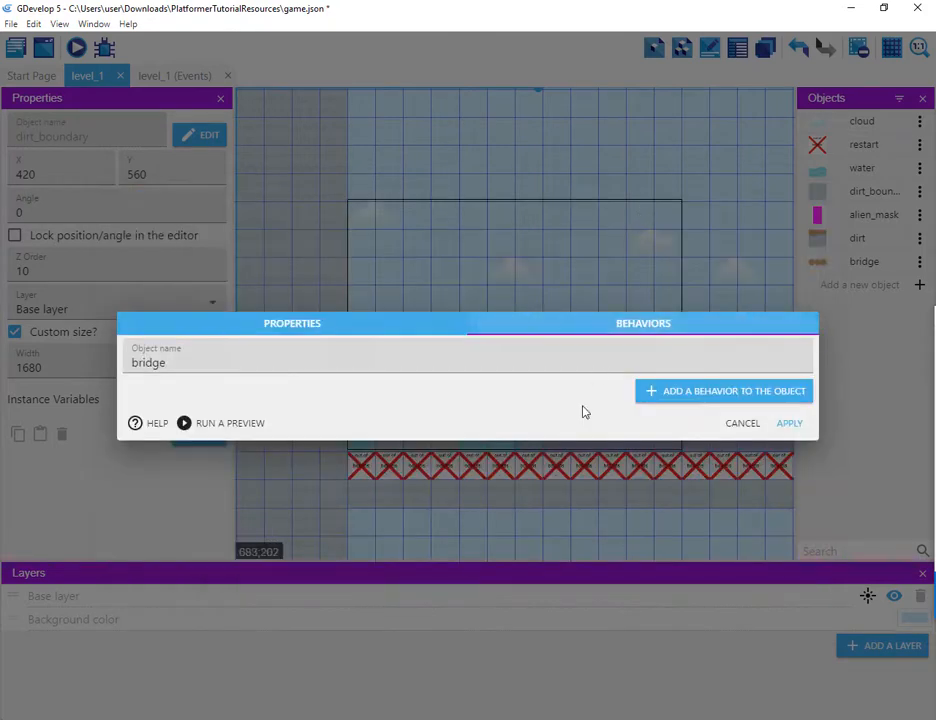
pyautogui.click(645, 392)
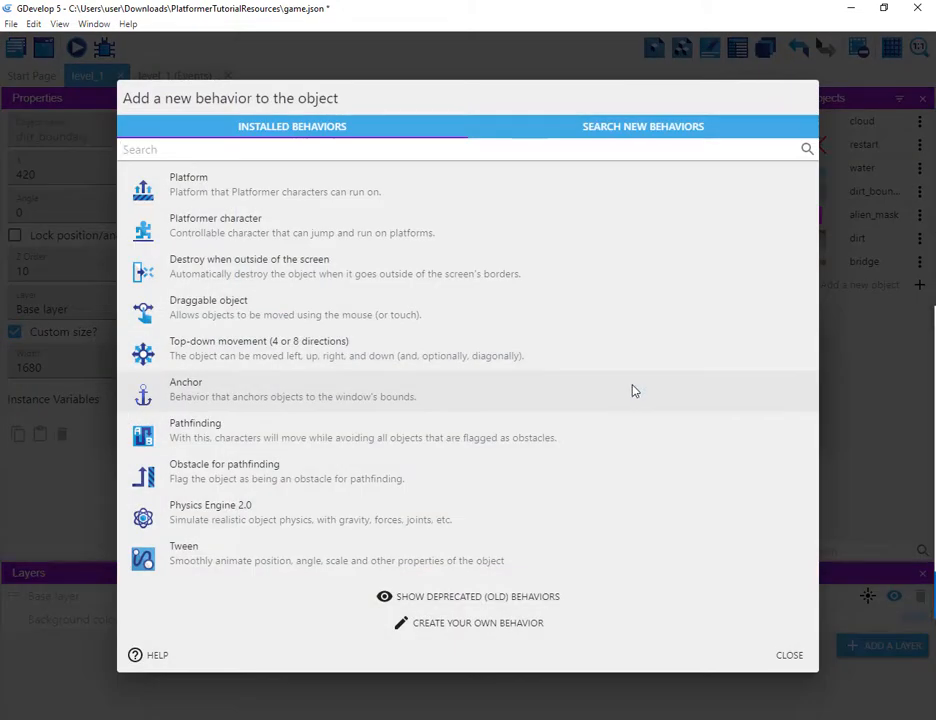
pyautogui.click(220, 183)
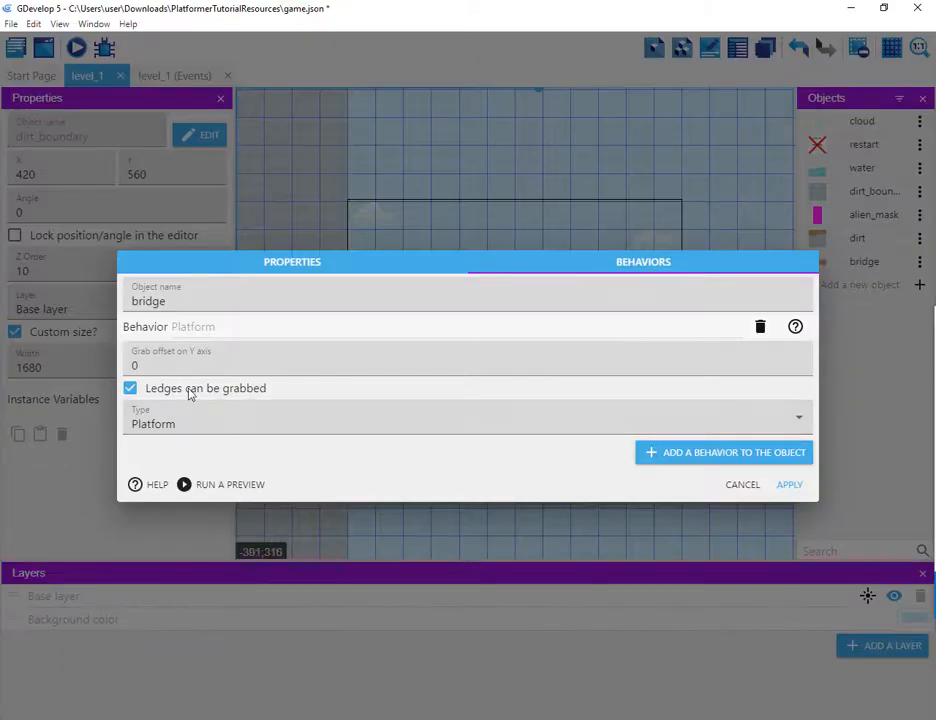
pyautogui.click(131, 389)
pyautogui.click(211, 424)
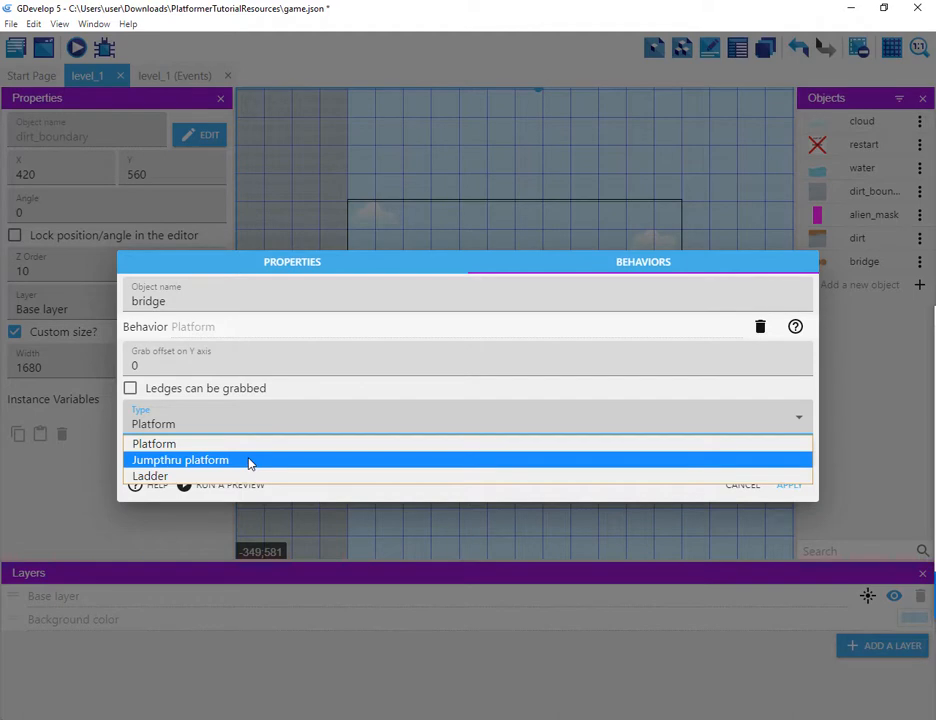
pyautogui.click(250, 461)
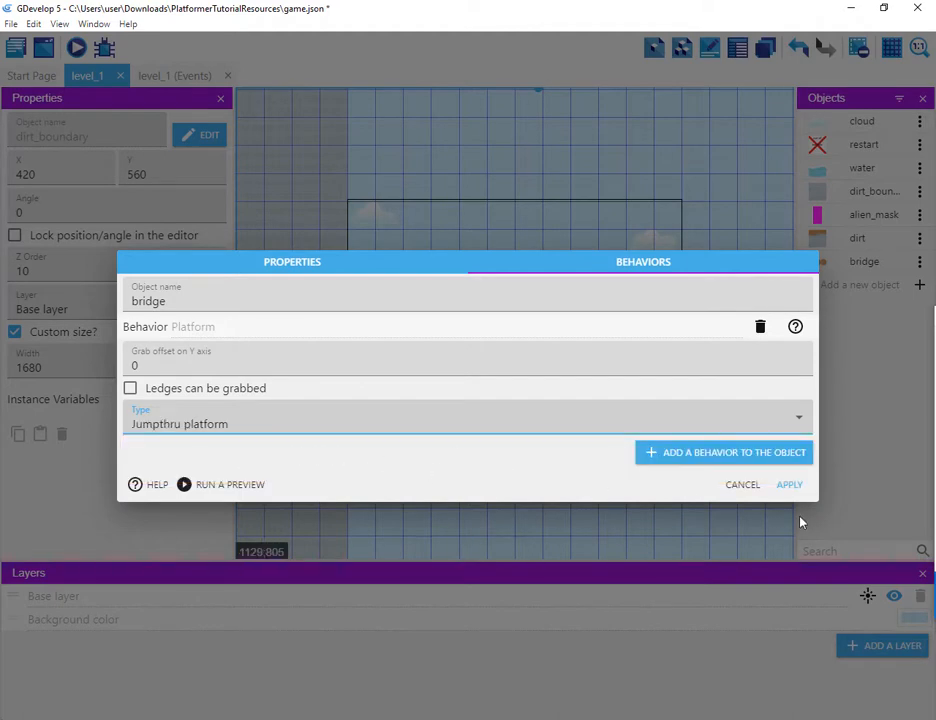
pyautogui.click(789, 486)
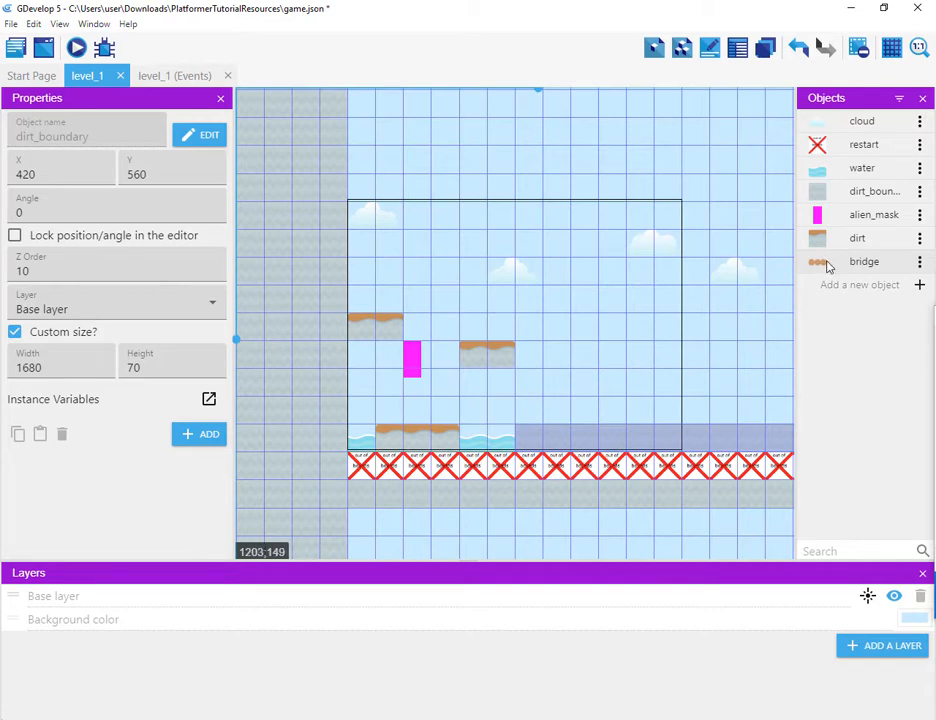
# Step: Place four bridge instances in the level: one below the player and three higher up
pyautogui.moveTo(821, 268); pyautogui.dragTo(432, 386)
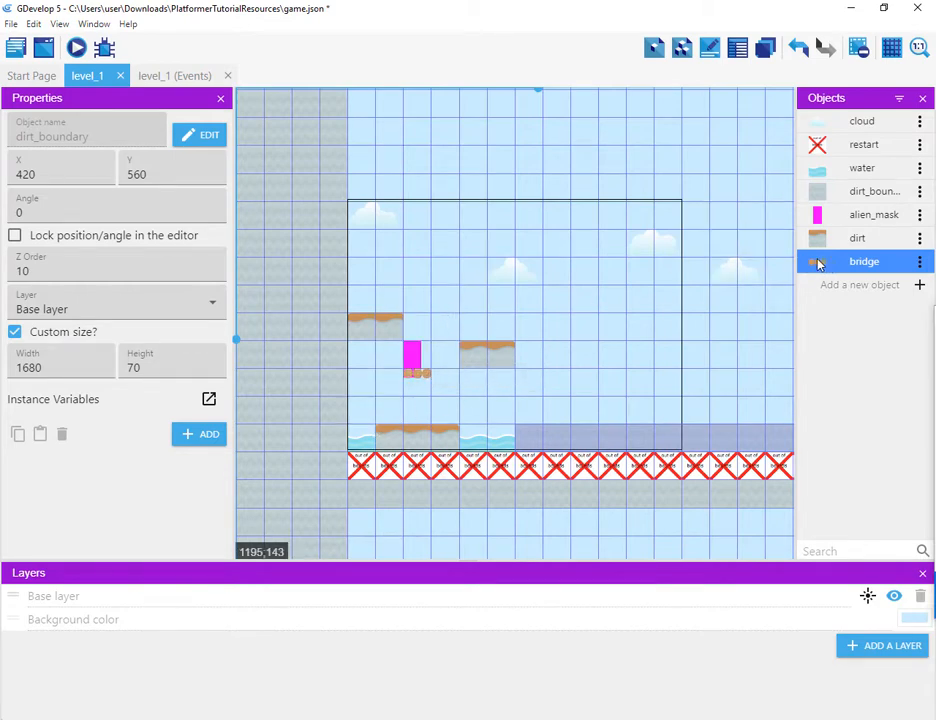
pyautogui.moveTo(814, 262); pyautogui.dragTo(427, 274)
pyautogui.moveTo(825, 265); pyautogui.dragTo(484, 248)
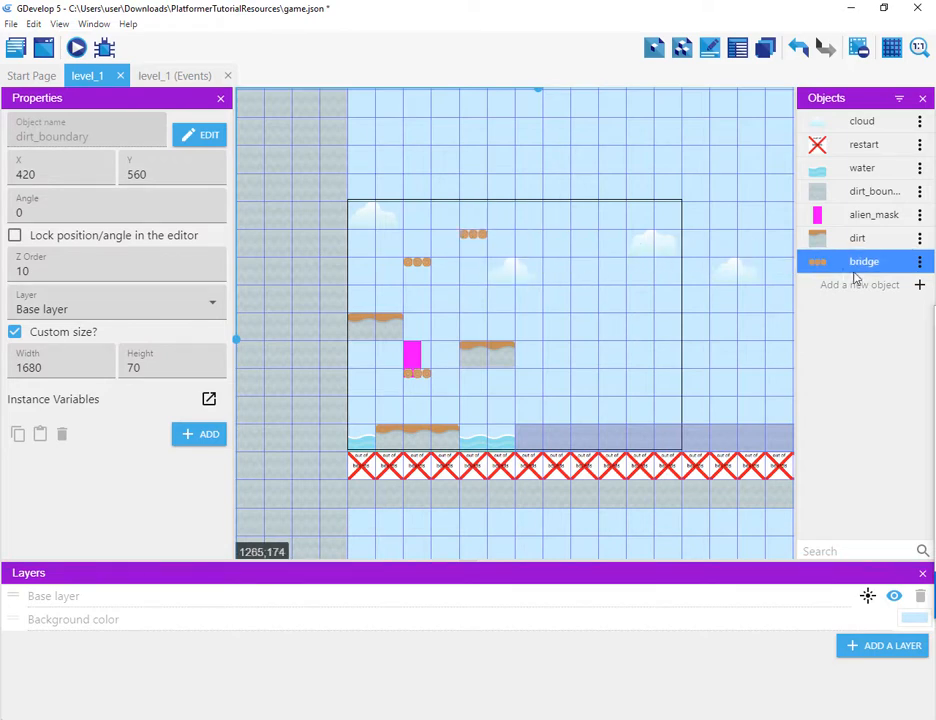
pyautogui.moveTo(831, 267); pyautogui.dragTo(536, 276)
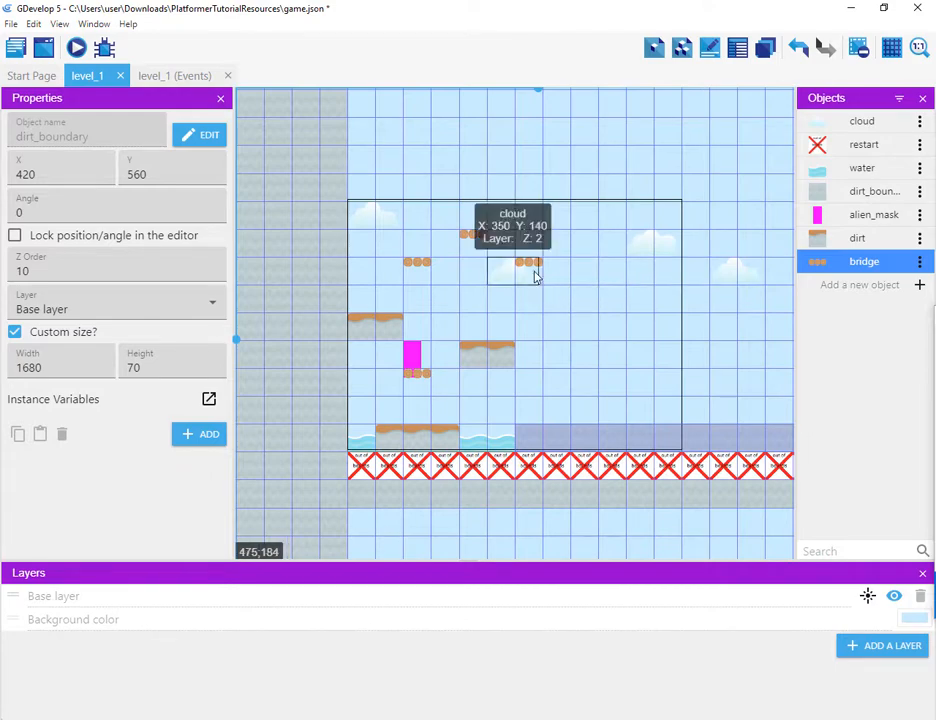
# Step: Set the rightmost upper bridge instance's animation to 1 so it shows the single-plank bridge
pyautogui.doubleClick(533, 267)
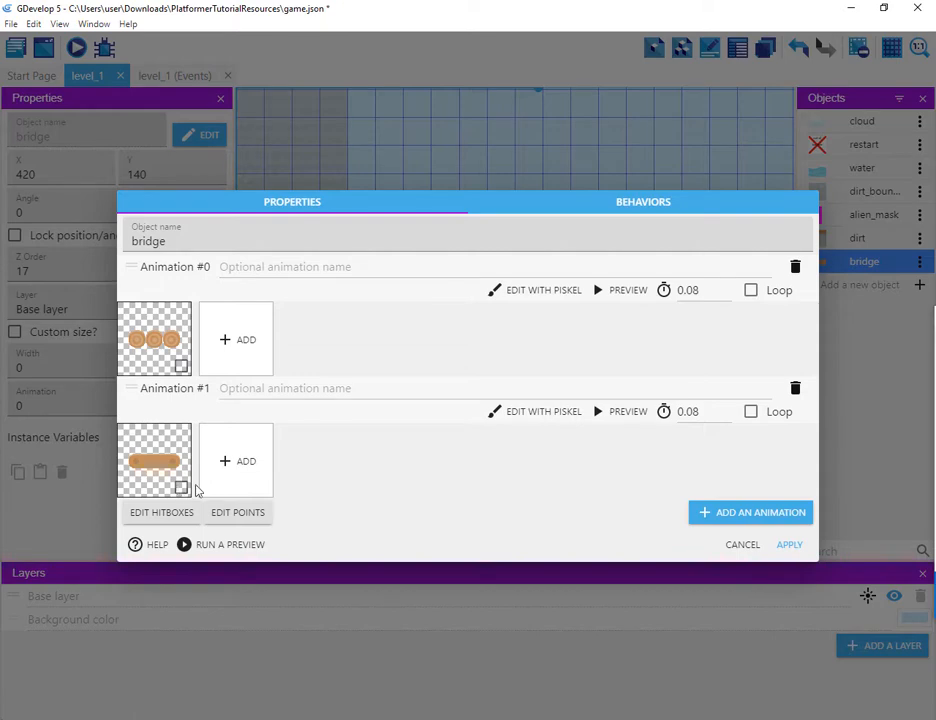
pyautogui.click(738, 545)
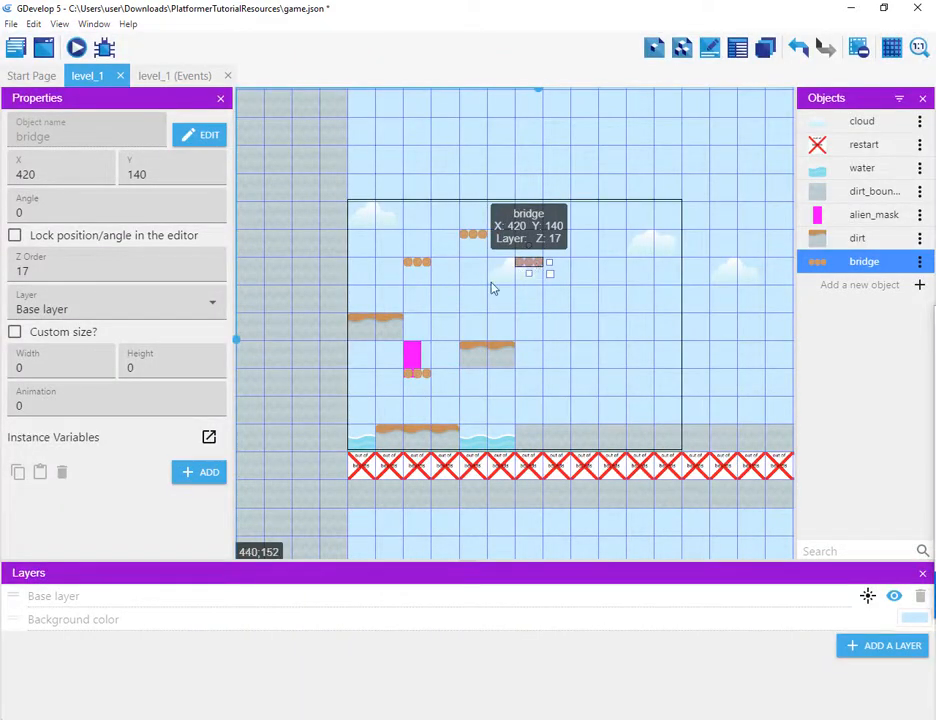
pyautogui.click(79, 405)
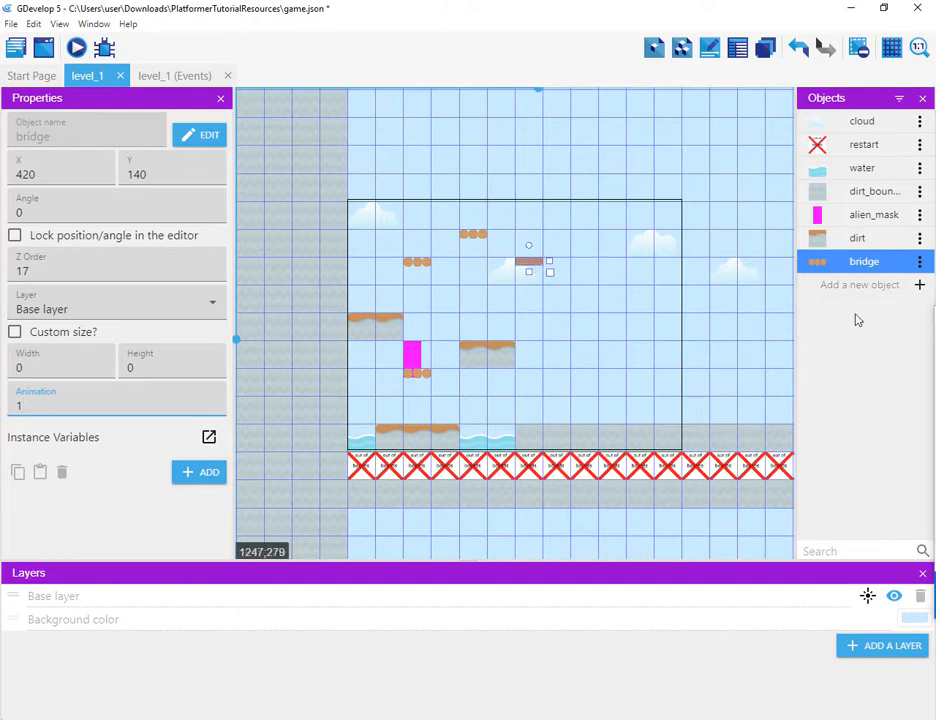
pyautogui.click(612, 438)
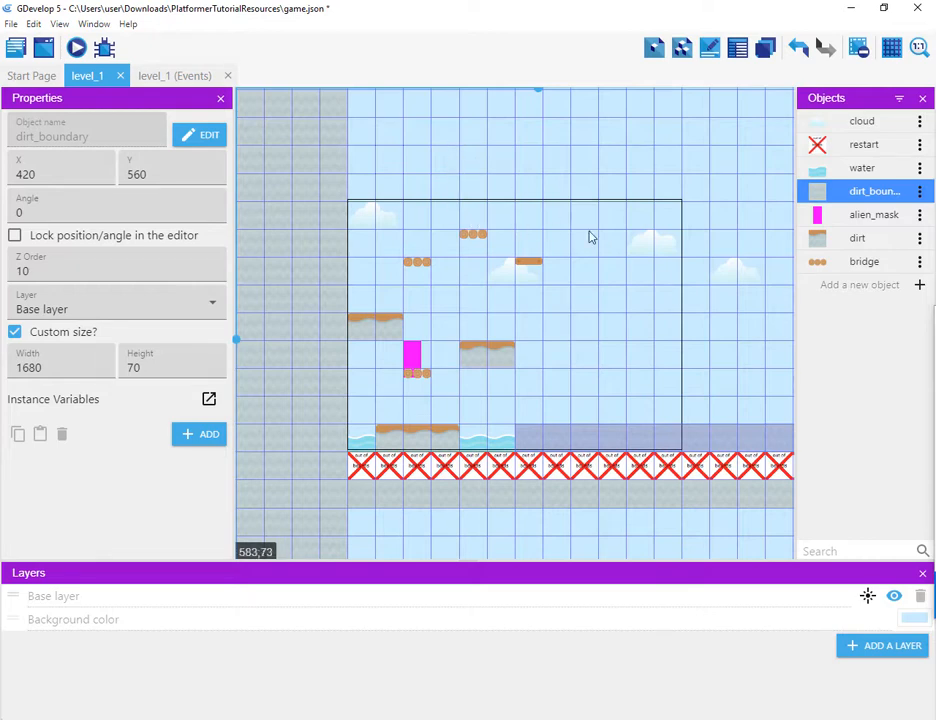
# Step: Preview the level and play-test running and jumping onto the bridge platforms
pyautogui.click(76, 47)
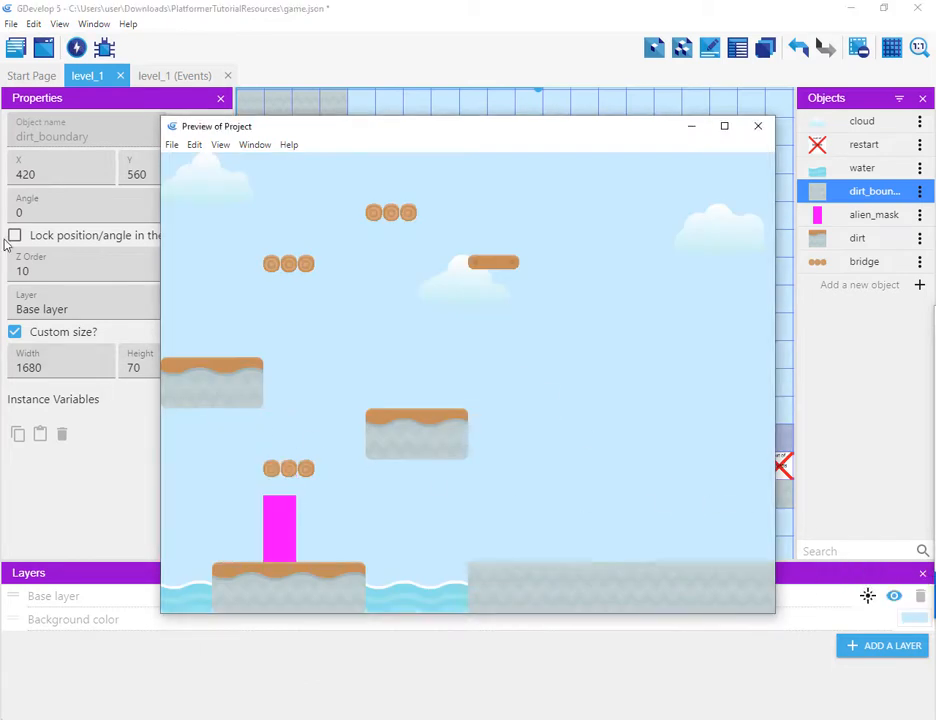
pyautogui.press('Right')
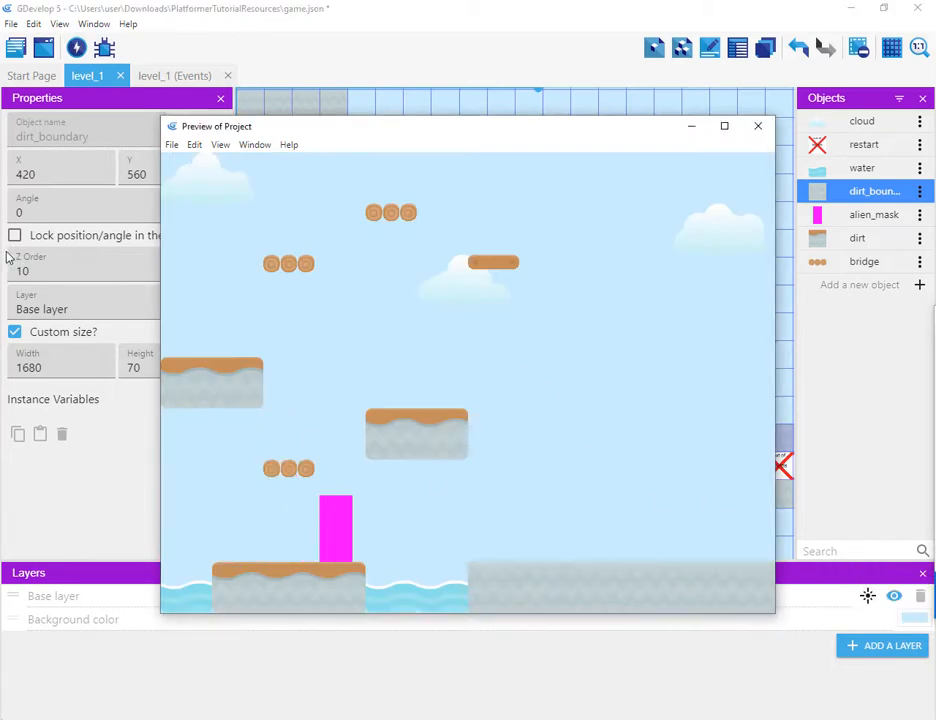
pyautogui.press('space')
pyautogui.press('Left')
pyautogui.press('space')
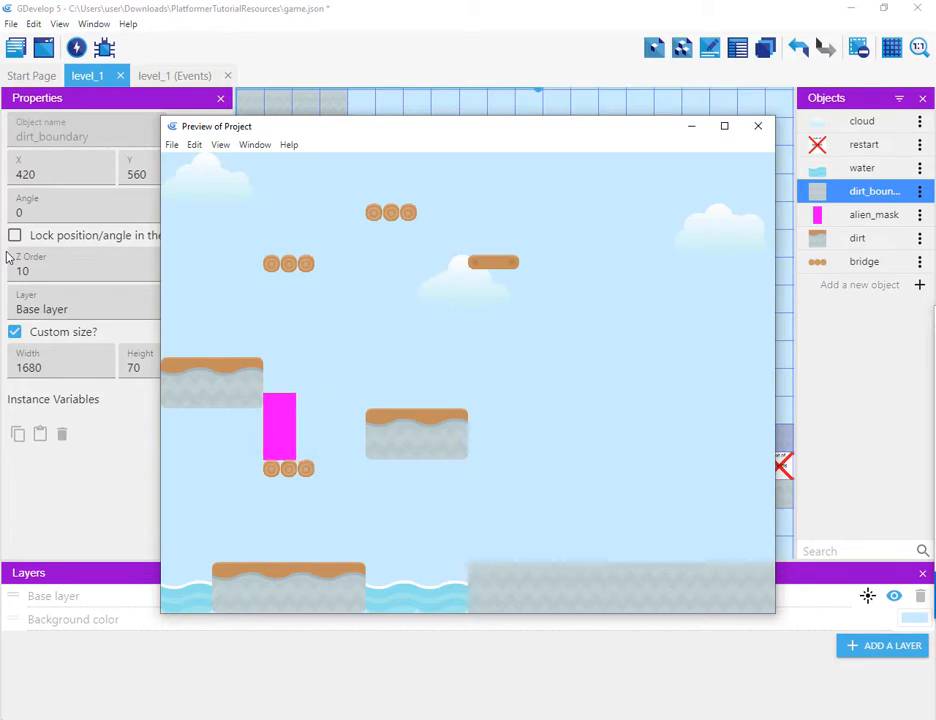
pyautogui.press('Right')
pyautogui.press('space')
pyautogui.press('Left')
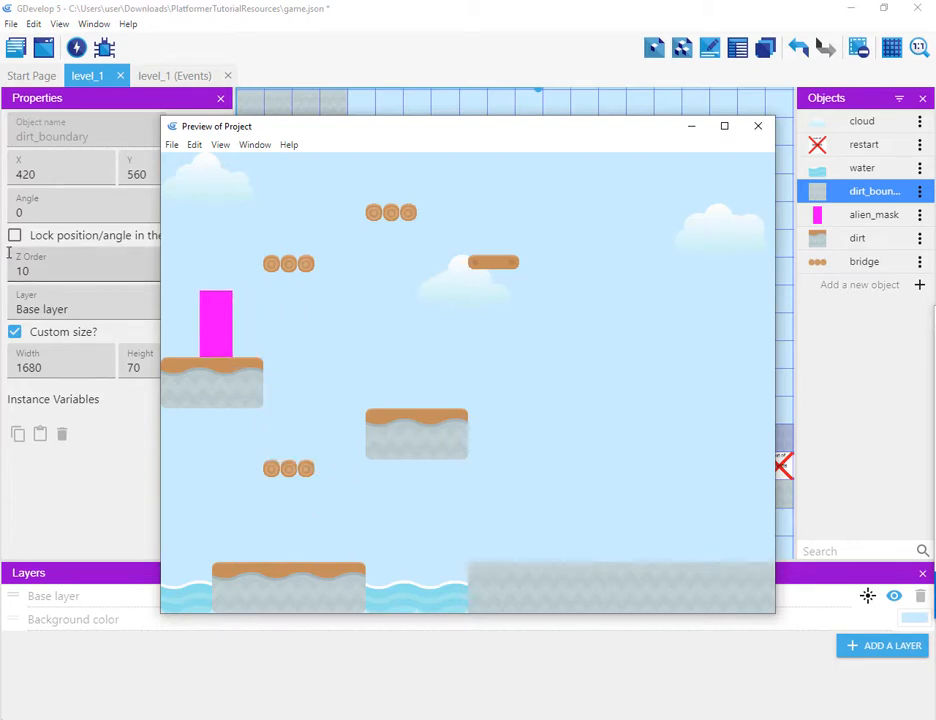
pyautogui.press('Right')
pyautogui.press('space')
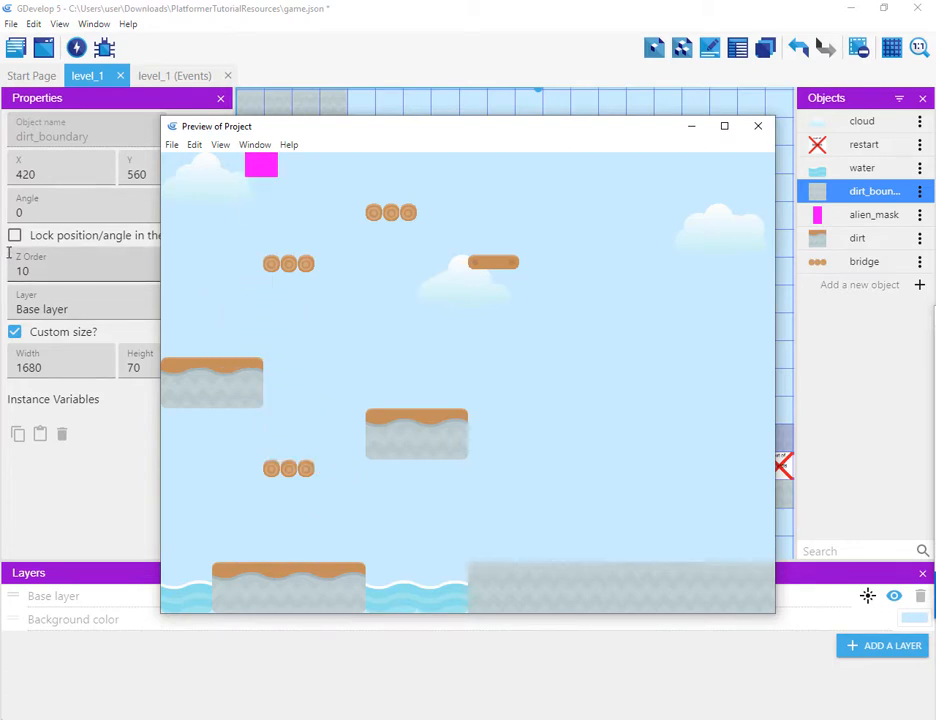
pyautogui.press('Right')
pyautogui.press('space')
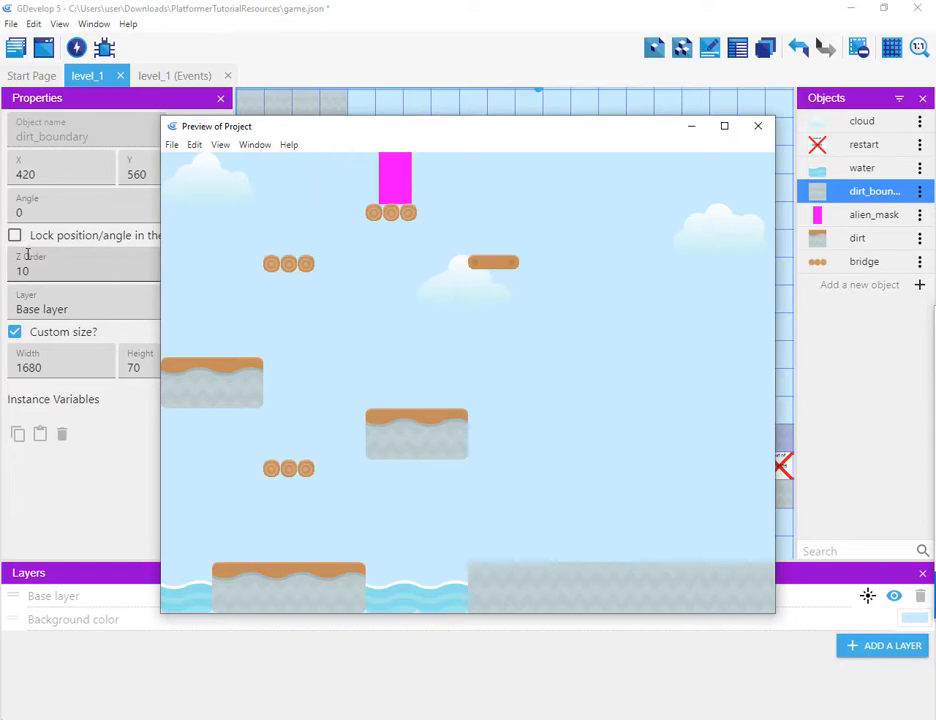
pyautogui.press('Right')
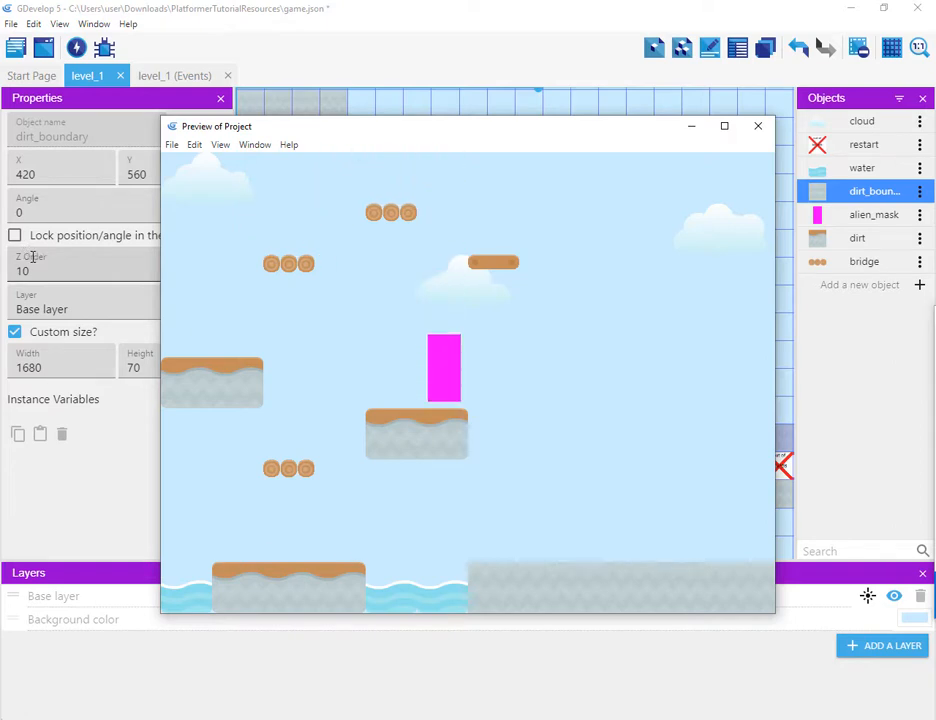
pyautogui.press('space')
pyautogui.press('Right')
pyautogui.press('Left')
pyautogui.press('space')
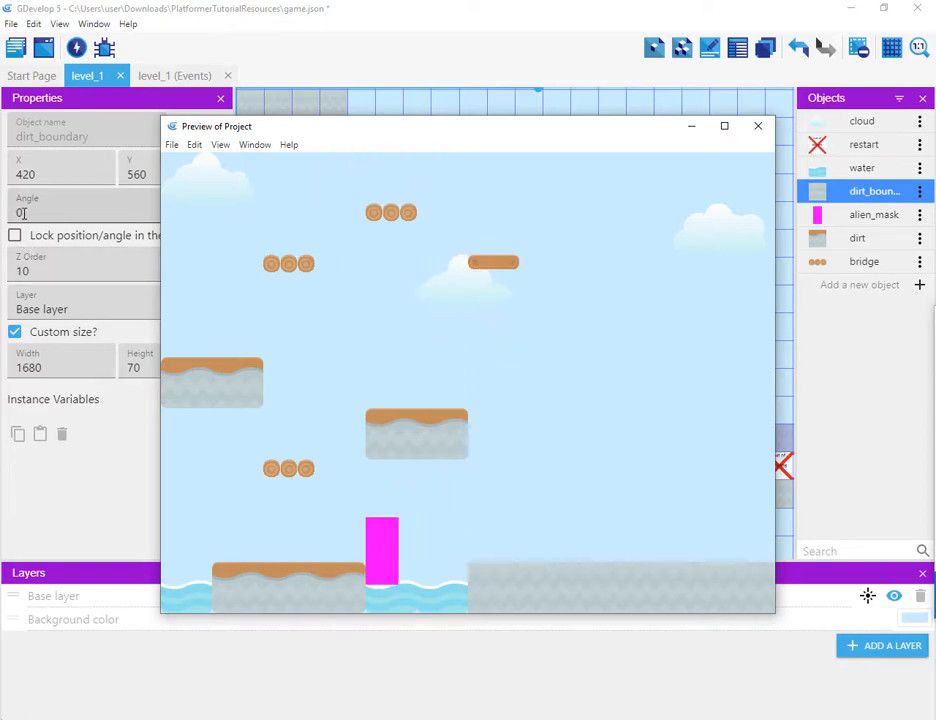
pyautogui.press('Right')
pyautogui.press('space')
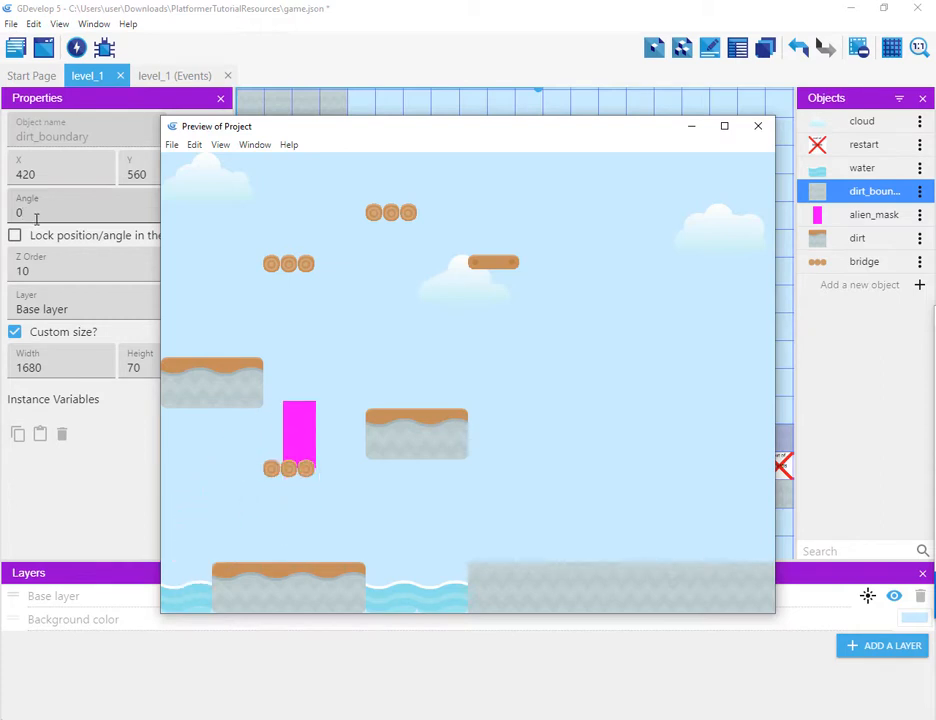
pyautogui.press('space')
pyautogui.press('Left')
pyautogui.press('Right')
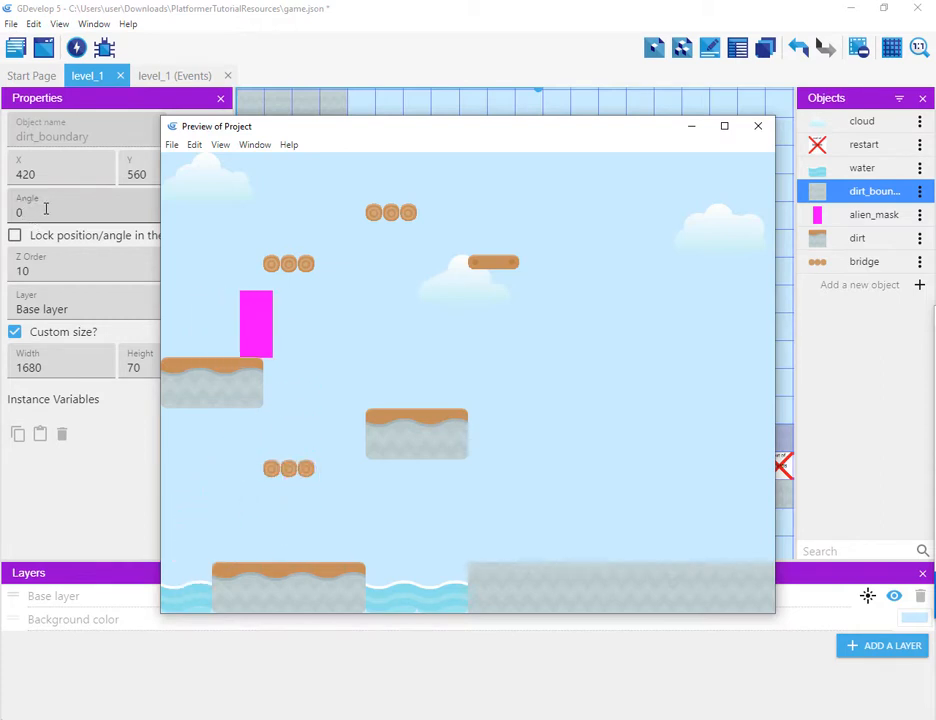
pyautogui.press('space')
pyautogui.press('Right')
pyautogui.press('Left')
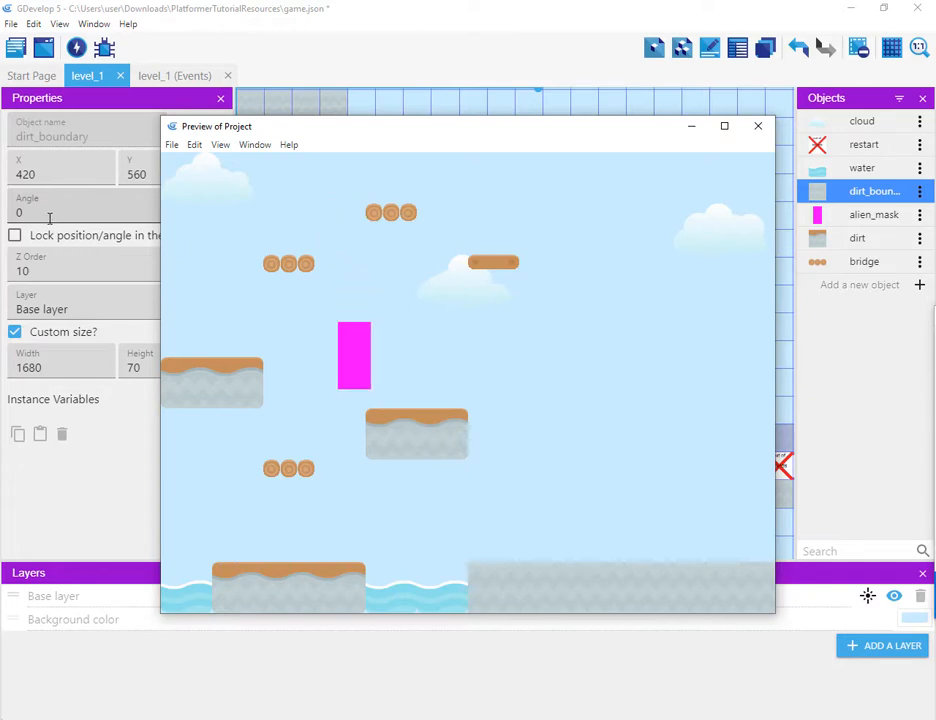
pyautogui.press('Right')
pyautogui.press('Right')
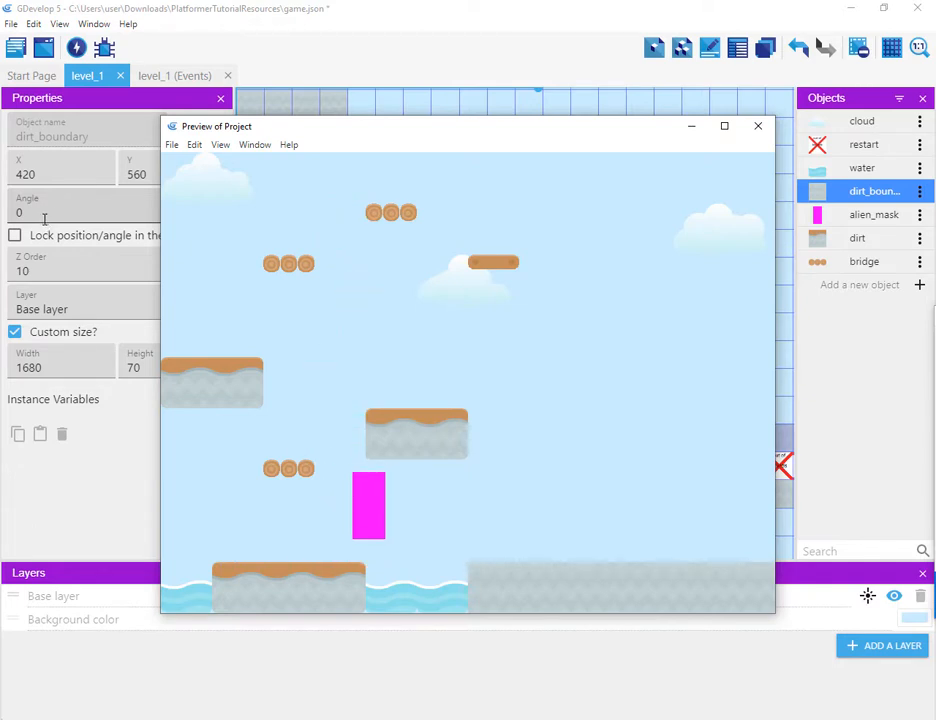
pyautogui.press('Left')
pyautogui.press('space')
pyautogui.press('Left')
pyautogui.press('space')
pyautogui.press('Left')
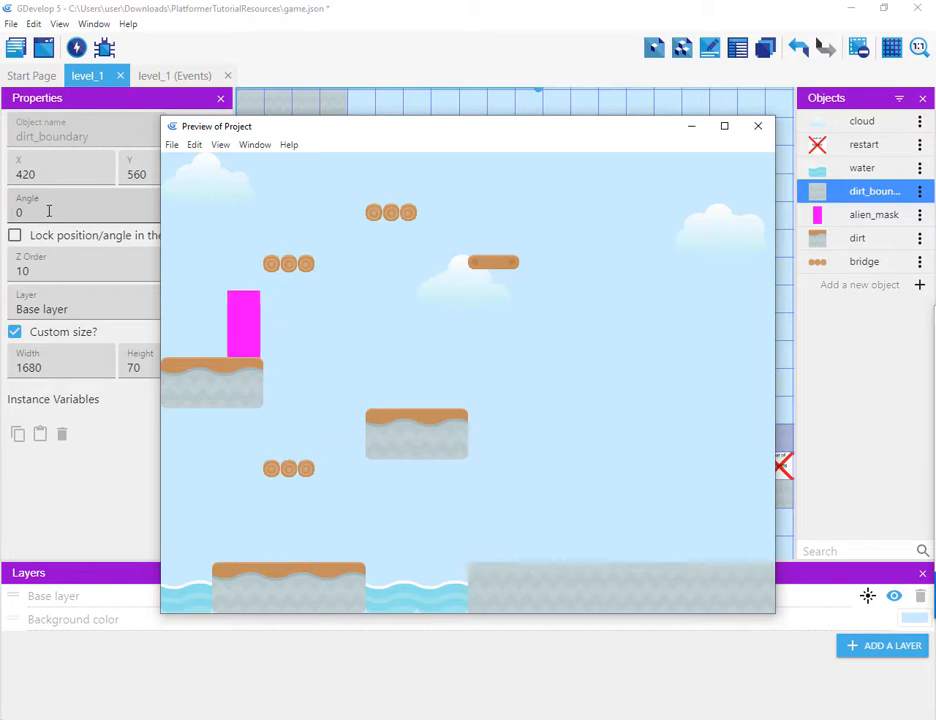
pyautogui.press('space')
pyautogui.press('Right')
pyautogui.press('space')
pyautogui.press('Right')
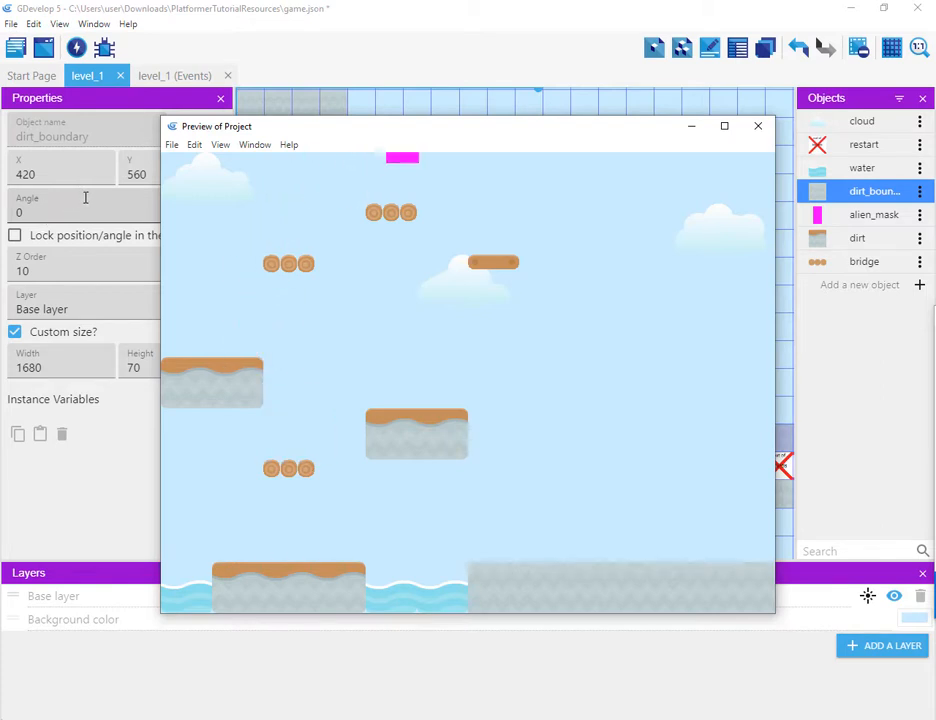
pyautogui.press('space')
pyautogui.press('Left')
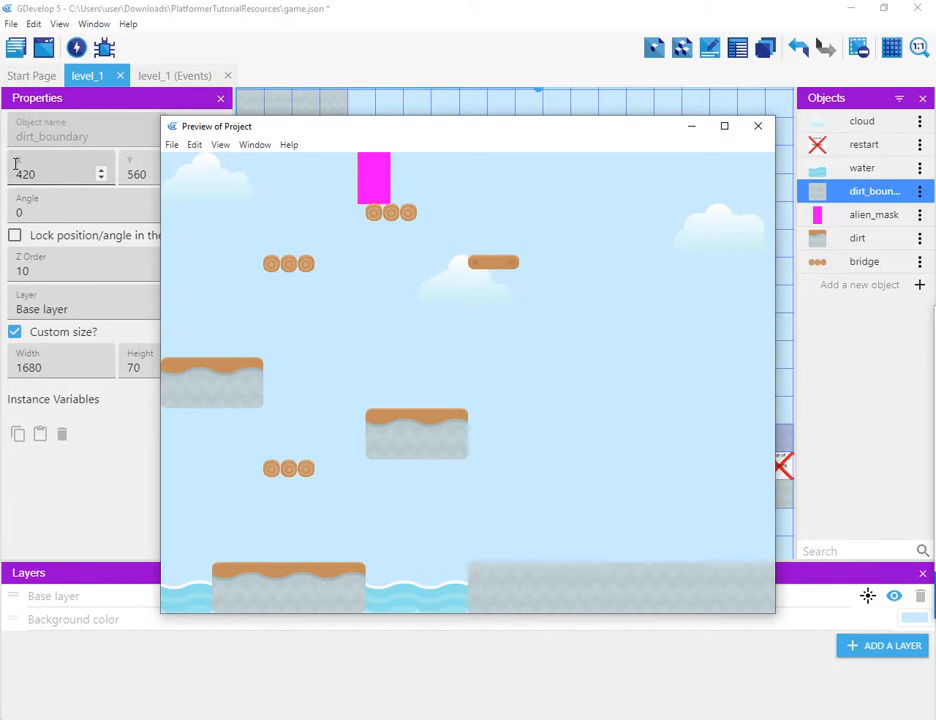
pyautogui.press('space')
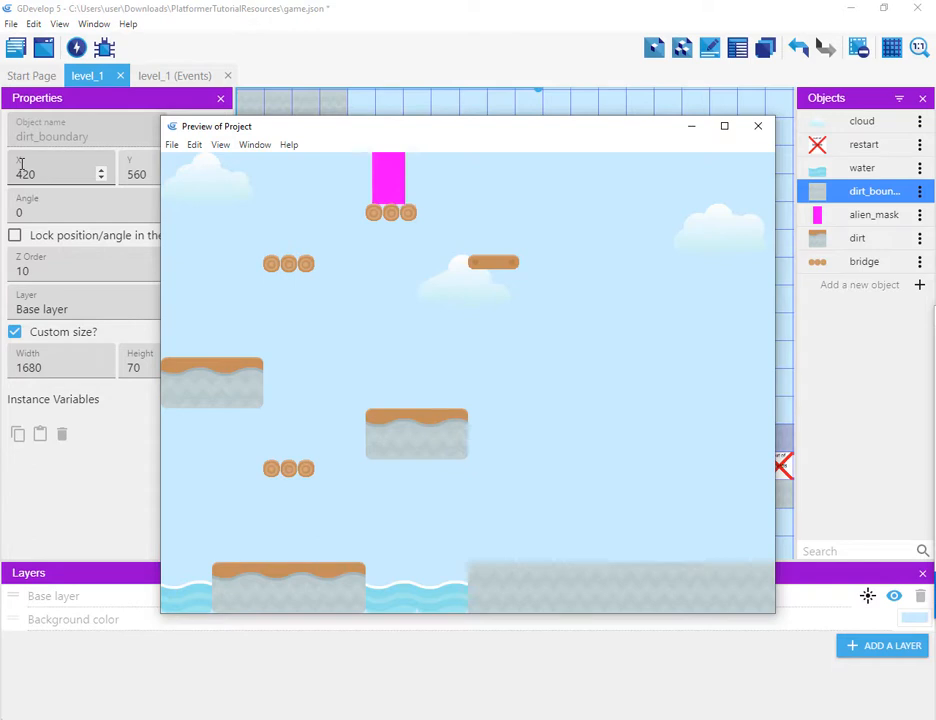
pyautogui.press('space')
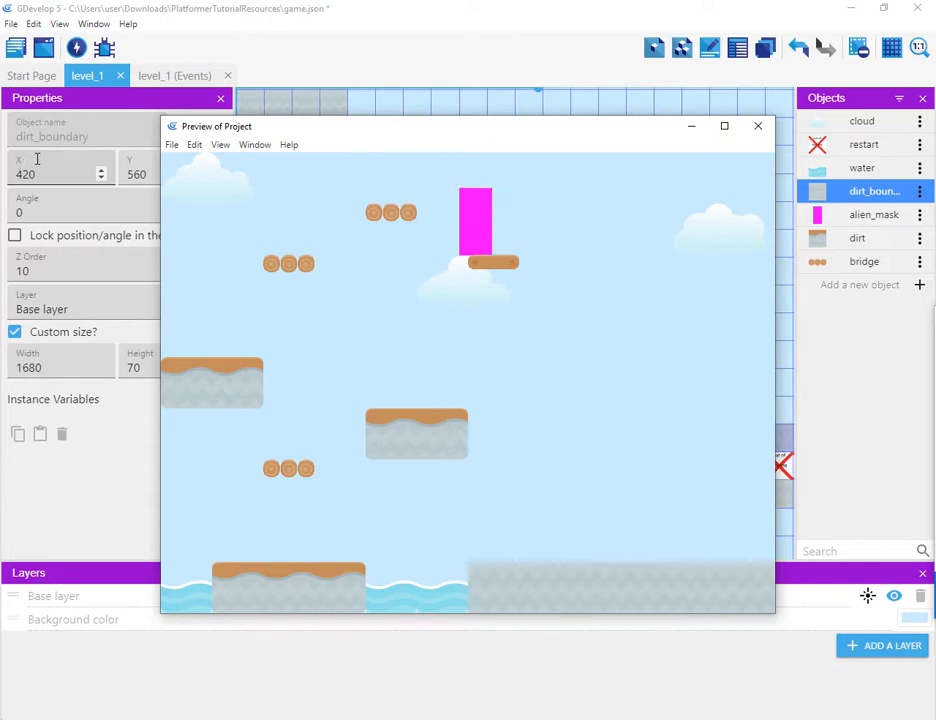
pyautogui.press('space')
pyautogui.press('Right')
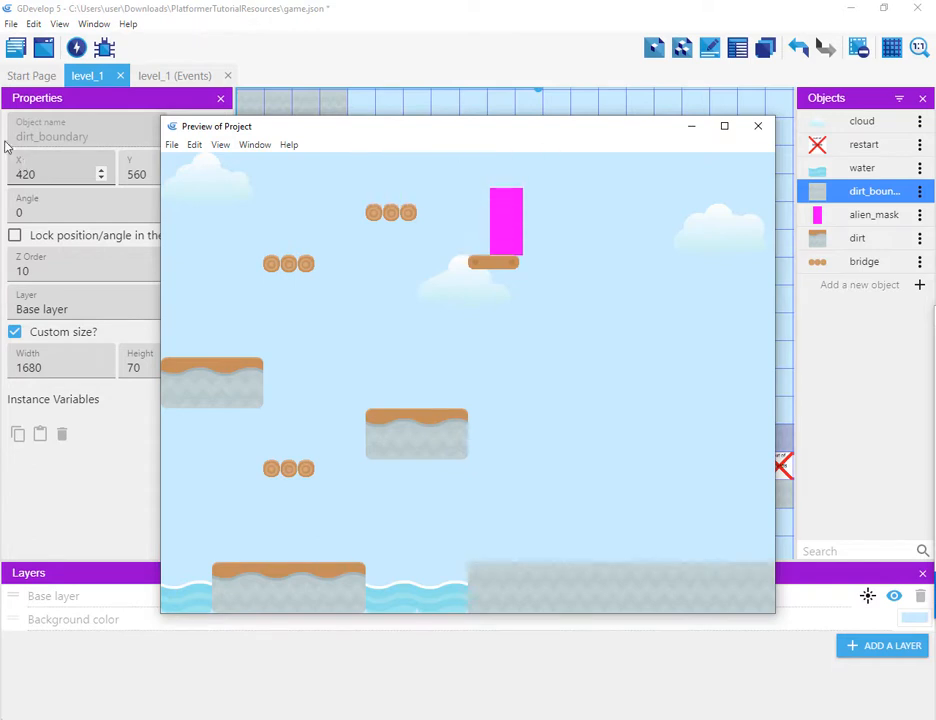
pyautogui.press('space')
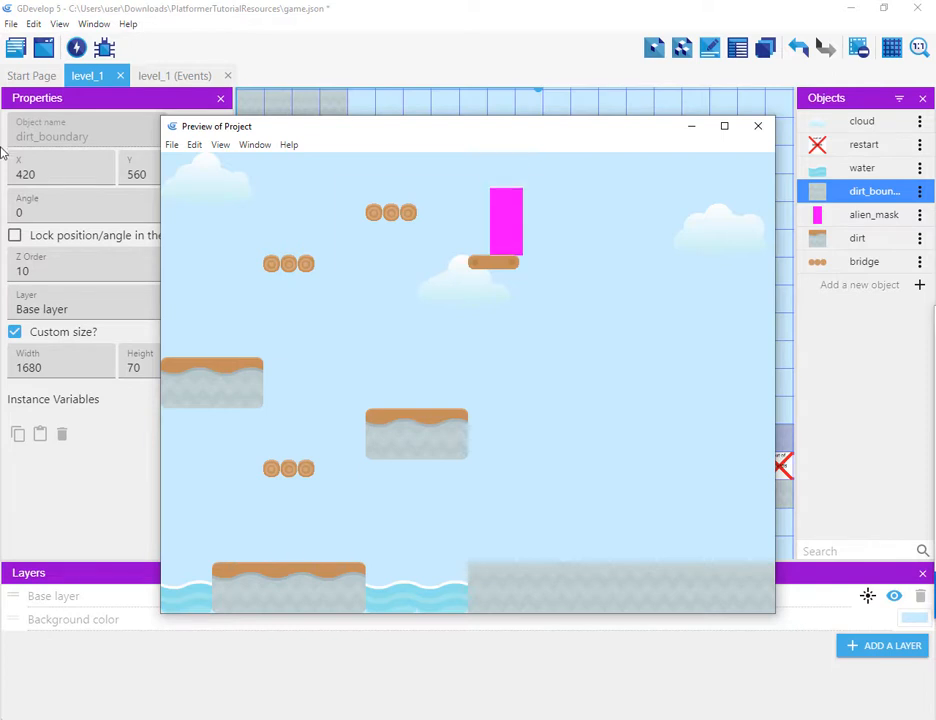
pyautogui.press('Left')
pyautogui.press('Right')
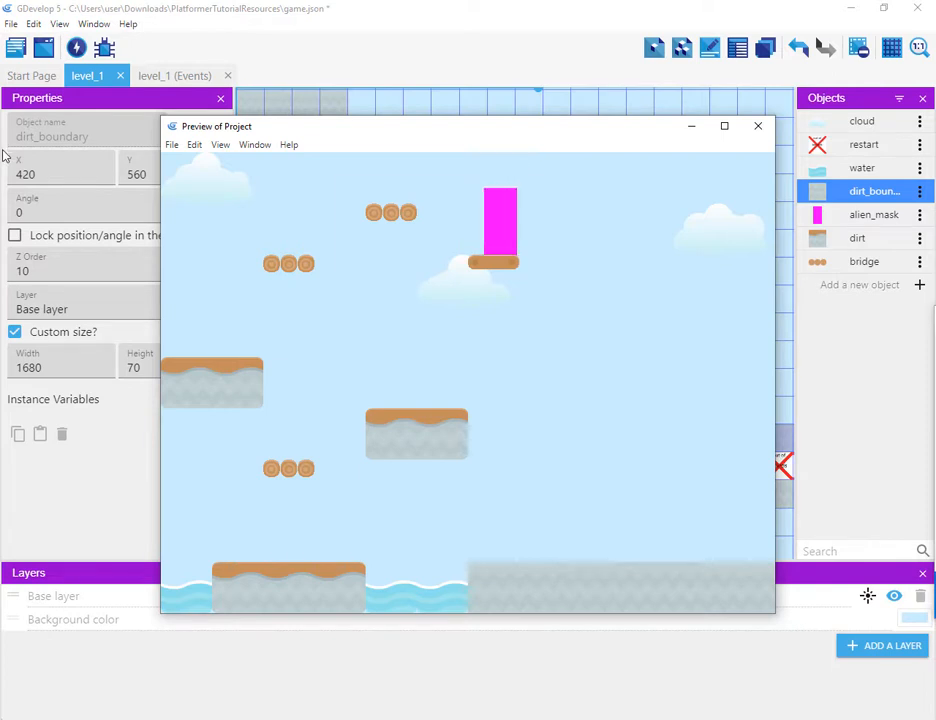
pyautogui.press('Left')
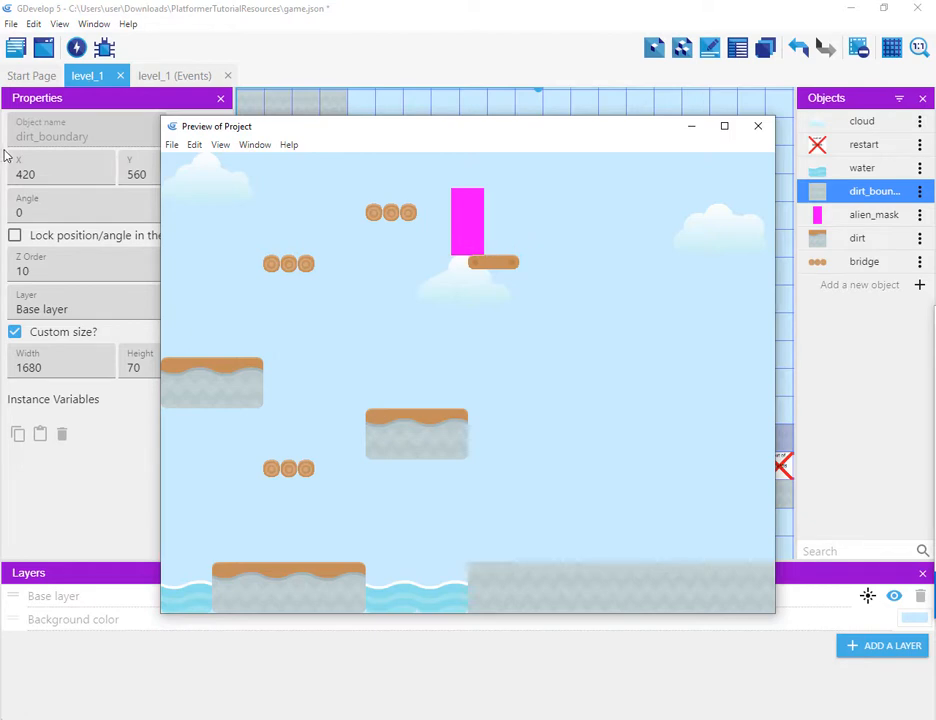
pyautogui.press('Right')
pyautogui.press('Right')
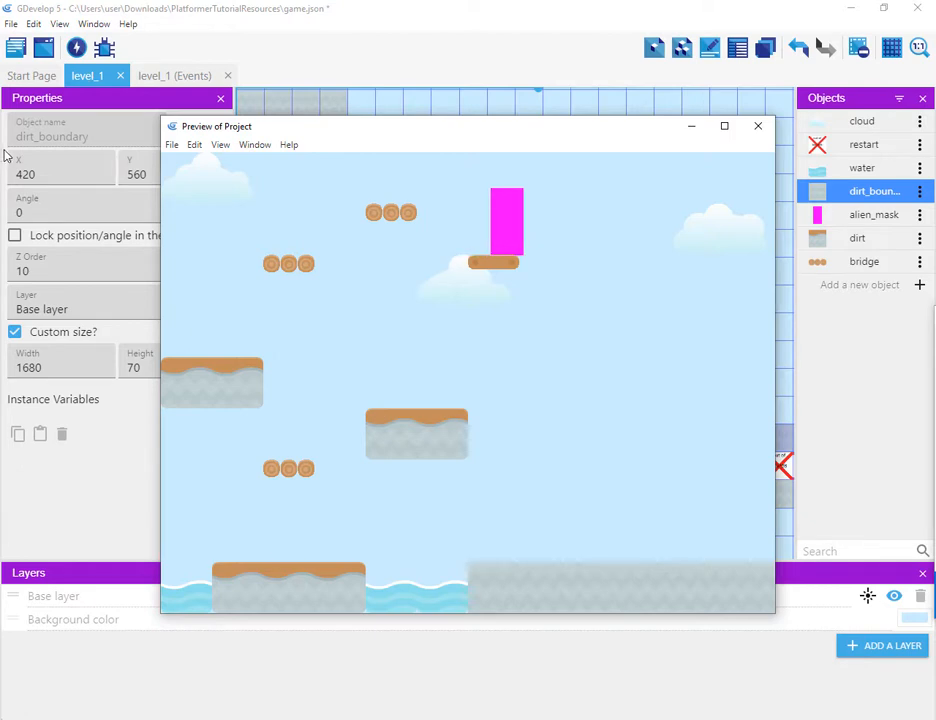
# Step: Close the preview and move the upper three-log bridge and the single-plank bridge lower and further right
pyautogui.press('Left')
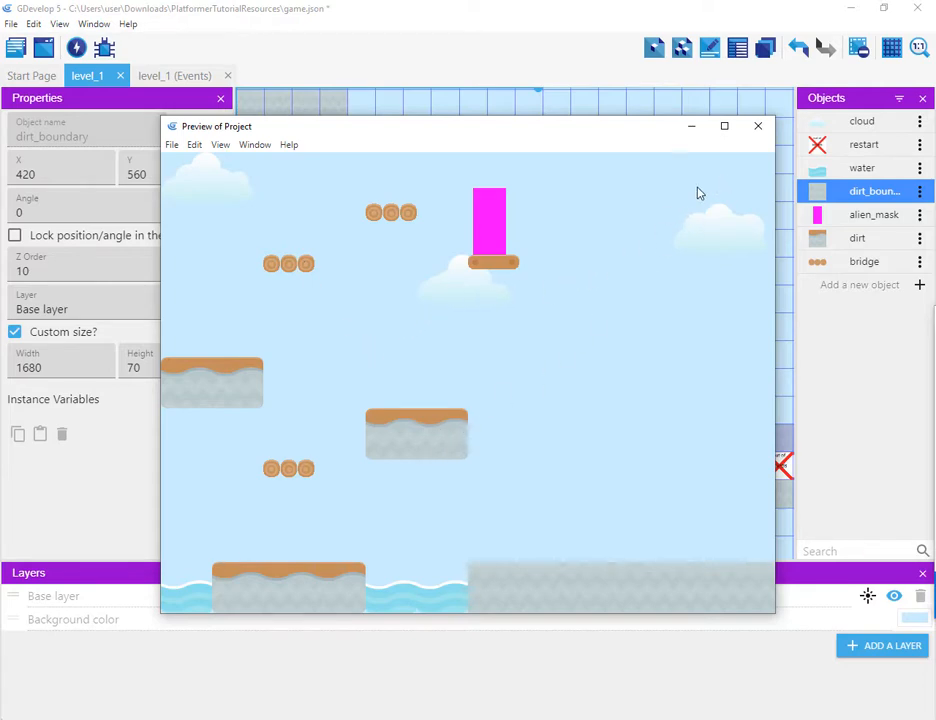
pyautogui.click(759, 127)
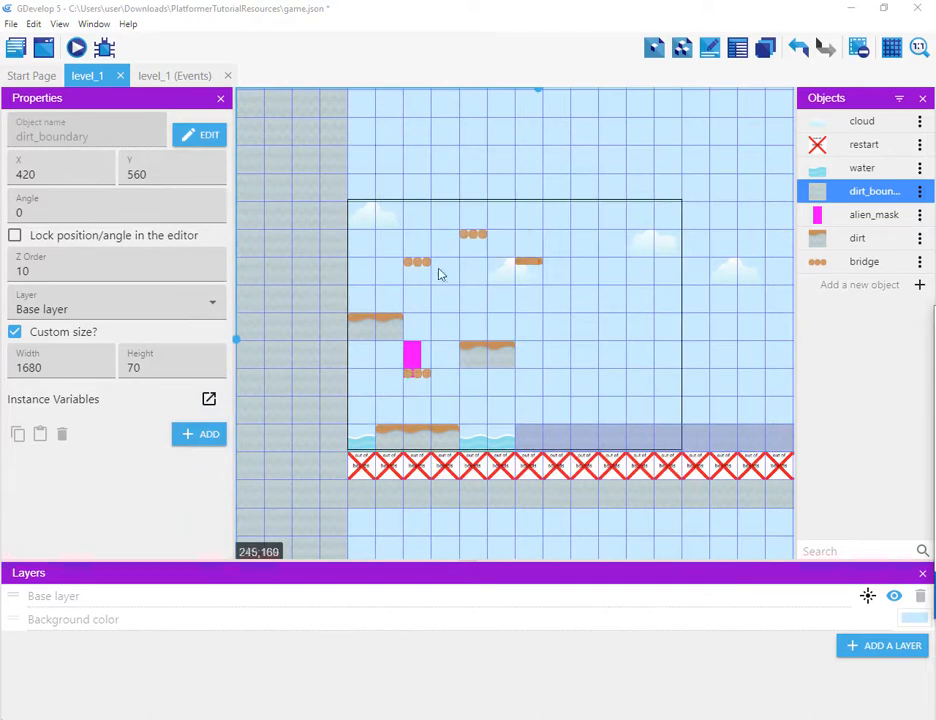
pyautogui.moveTo(474, 238); pyautogui.dragTo(519, 302)
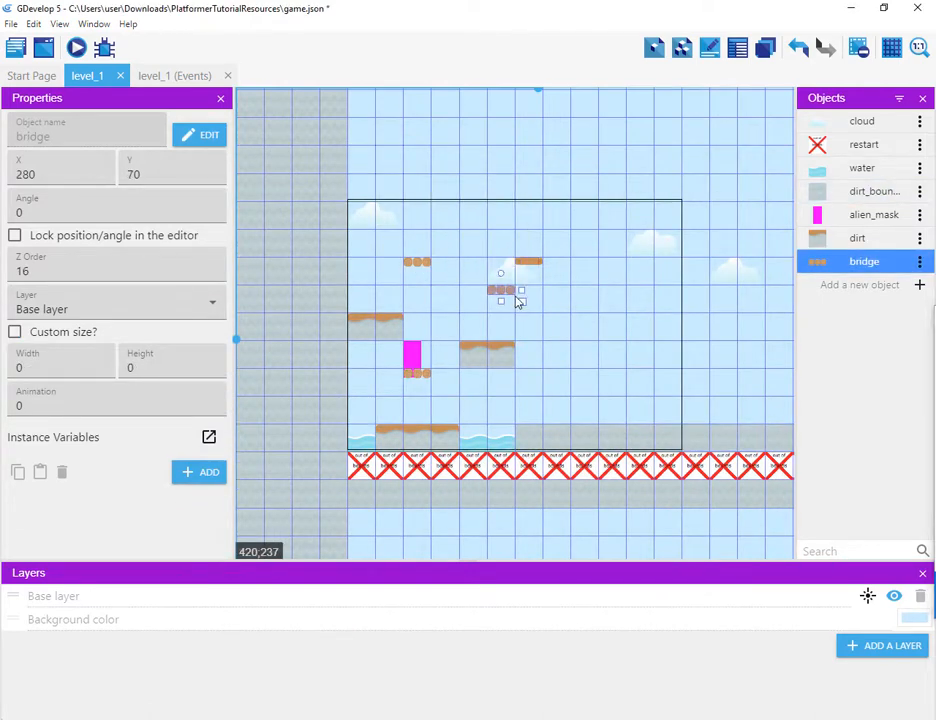
pyautogui.click(540, 263)
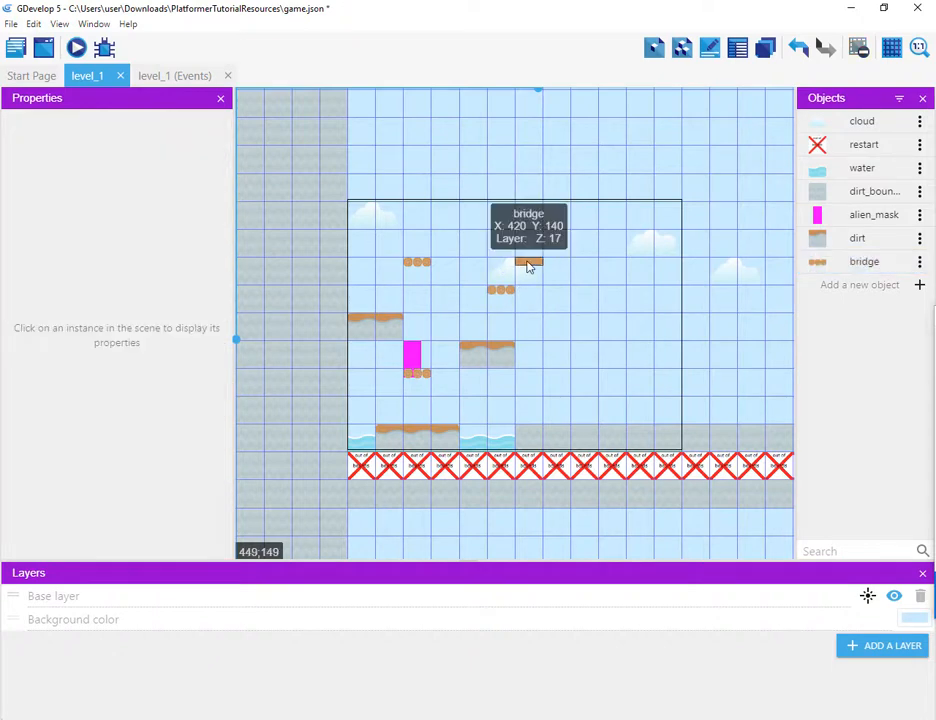
pyautogui.moveTo(529, 266); pyautogui.dragTo(572, 311)
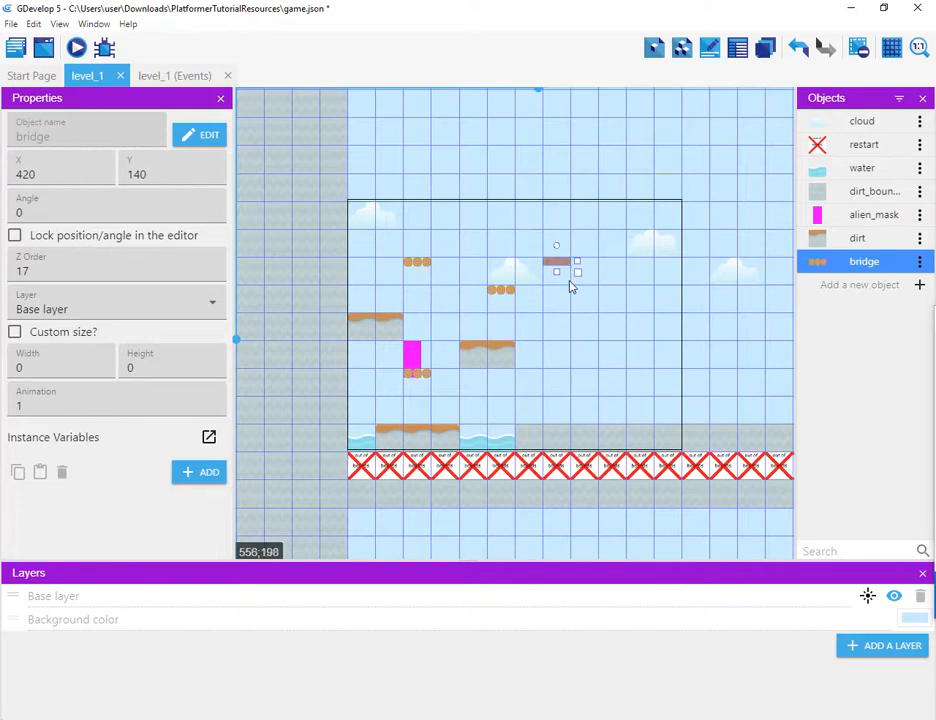
pyautogui.moveTo(570, 287); pyautogui.dragTo(603, 333)
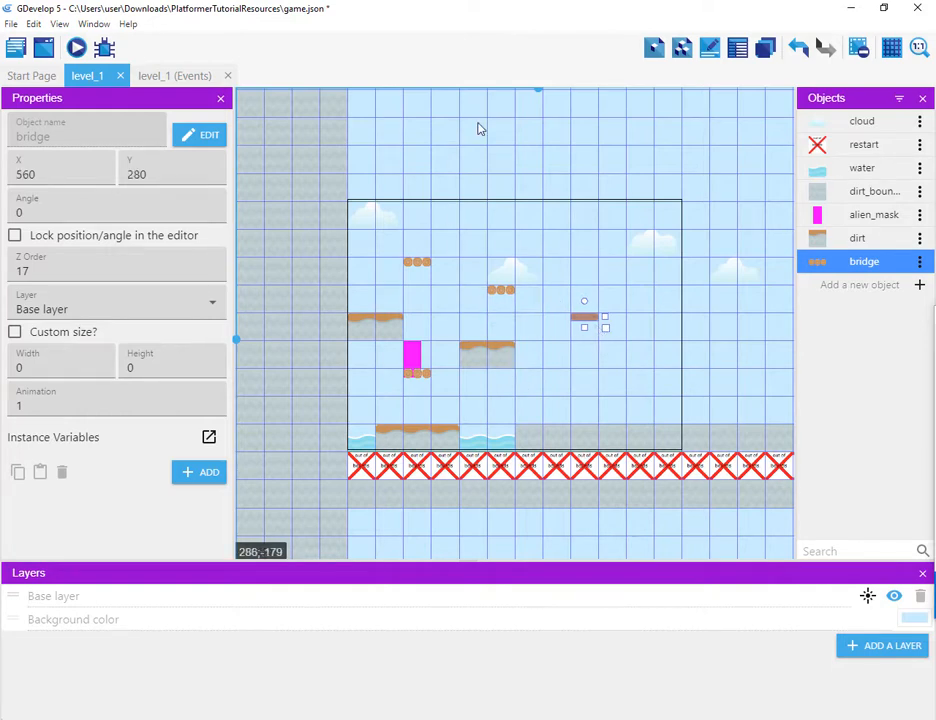
# Step: Resize the right floor dirt boundary to 910 wide and rotate it to about 135 degrees into a diagonal slope
pyautogui.click(545, 441)
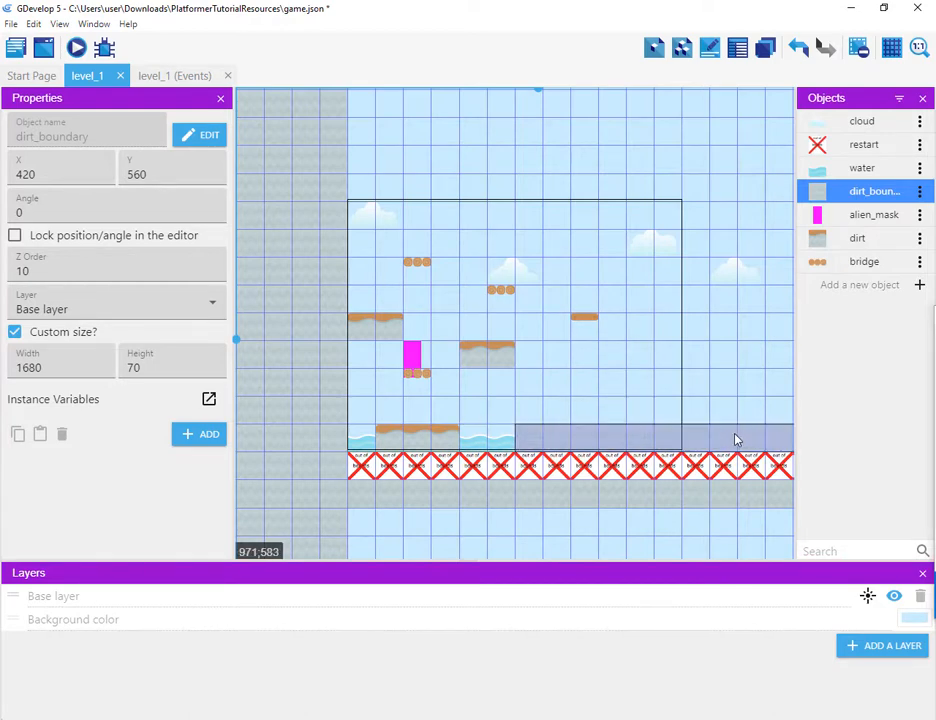
pyautogui.scroll(-2, 713, 414)
pyautogui.scroll(-2, 710, 410)
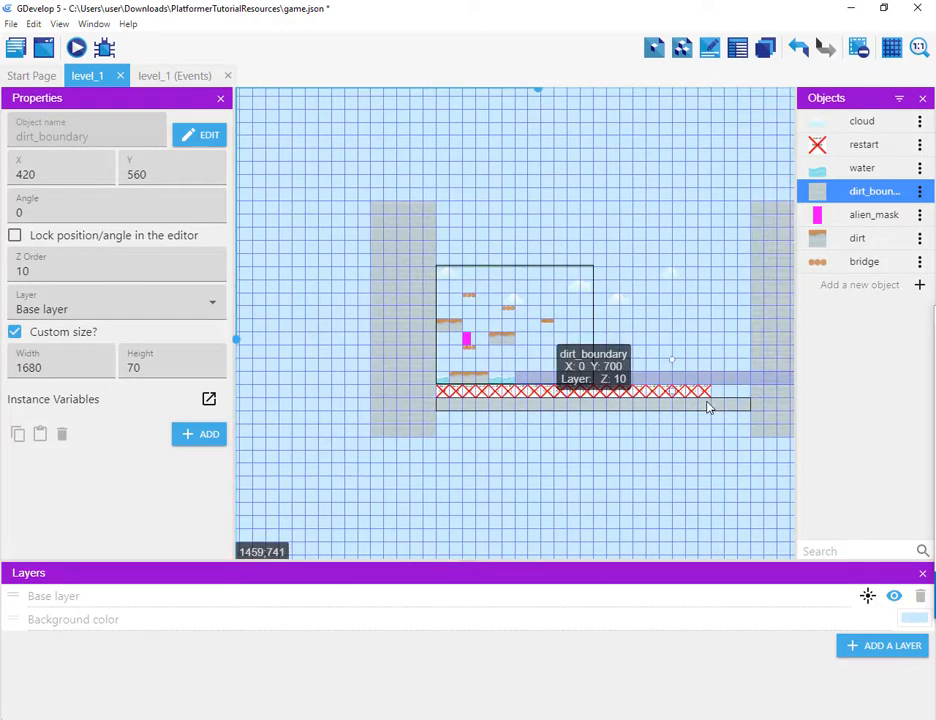
pyautogui.moveTo(757, 389); pyautogui.dragTo(600, 150)
pyautogui.moveTo(705, 141); pyautogui.dragTo(560, 142)
pyautogui.moveTo(481, 144); pyautogui.dragTo(676, 361)
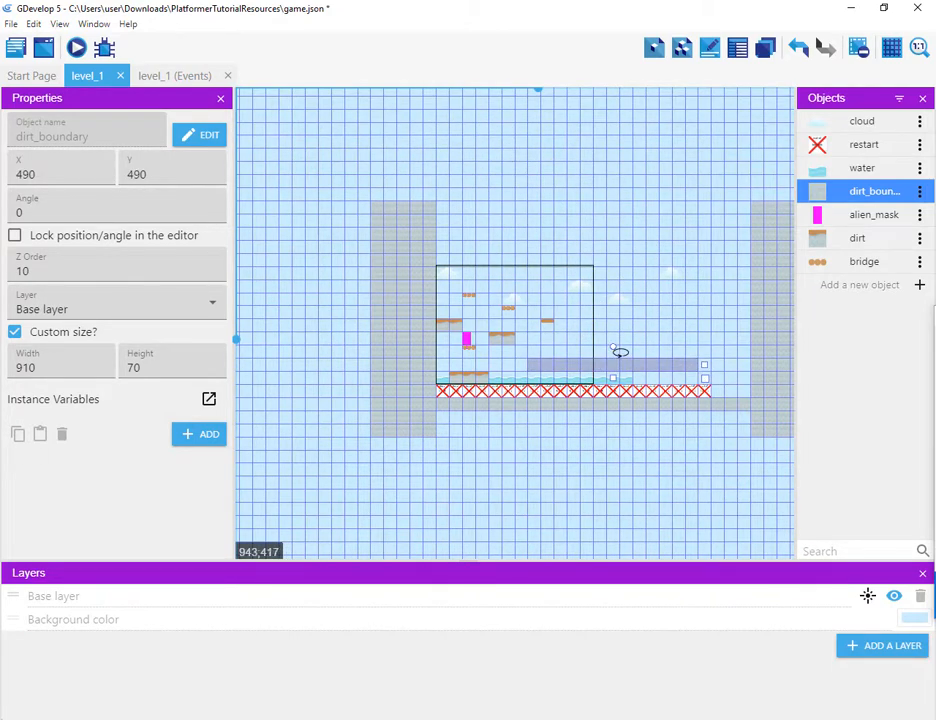
pyautogui.moveTo(621, 352); pyautogui.dragTo(523, 435)
pyautogui.moveTo(621, 359); pyautogui.dragTo(570, 344)
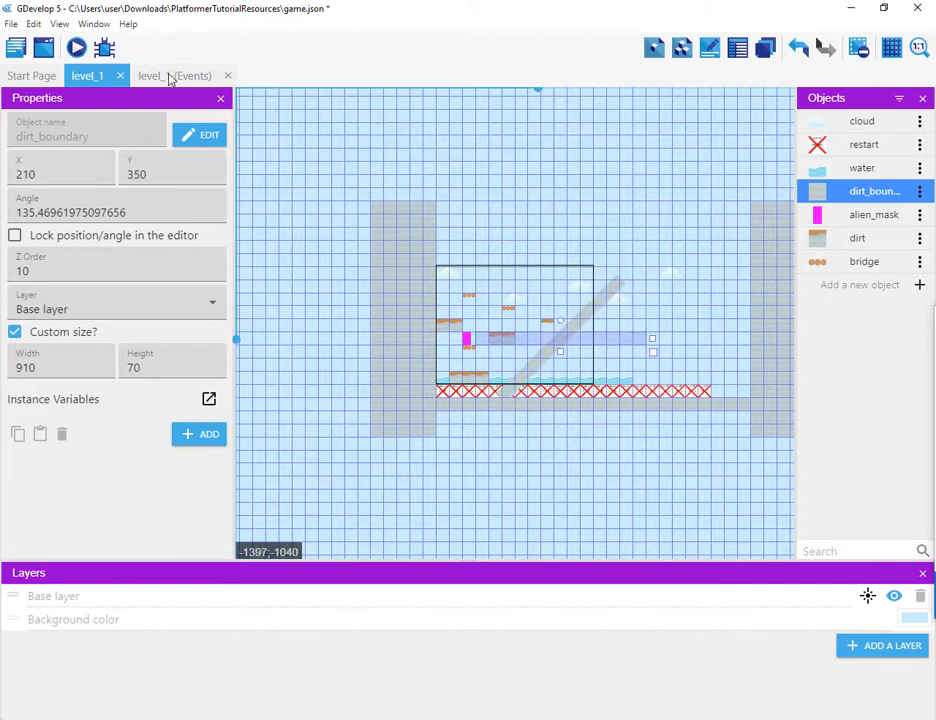
# Step: Preview the level and play-test running and jumping across the bridges and the slanted boundary
pyautogui.click(77, 48)
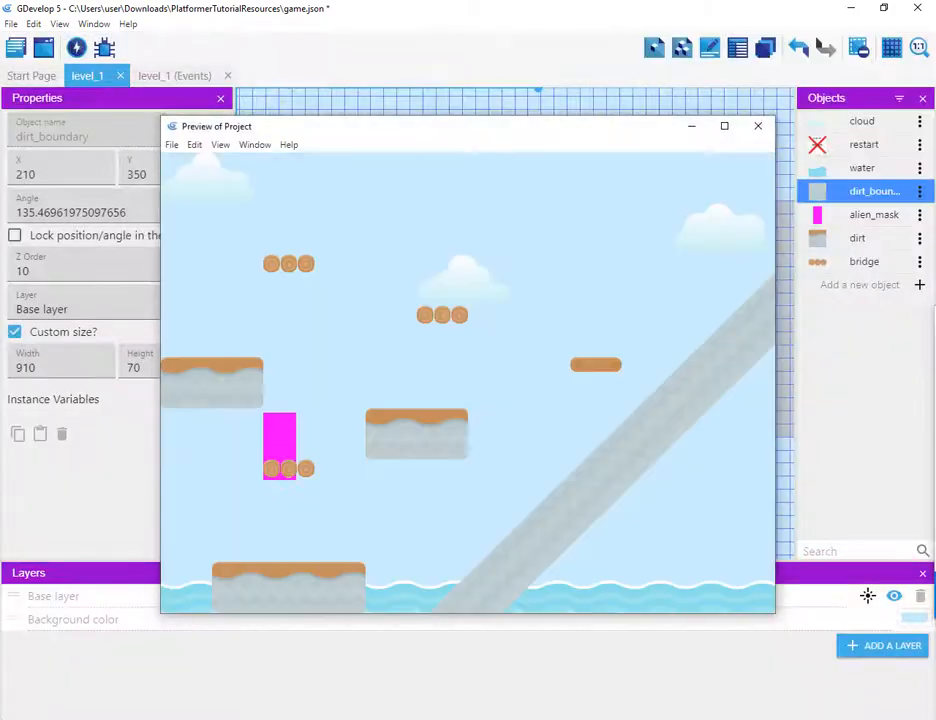
pyautogui.press('Right')
pyautogui.press('space')
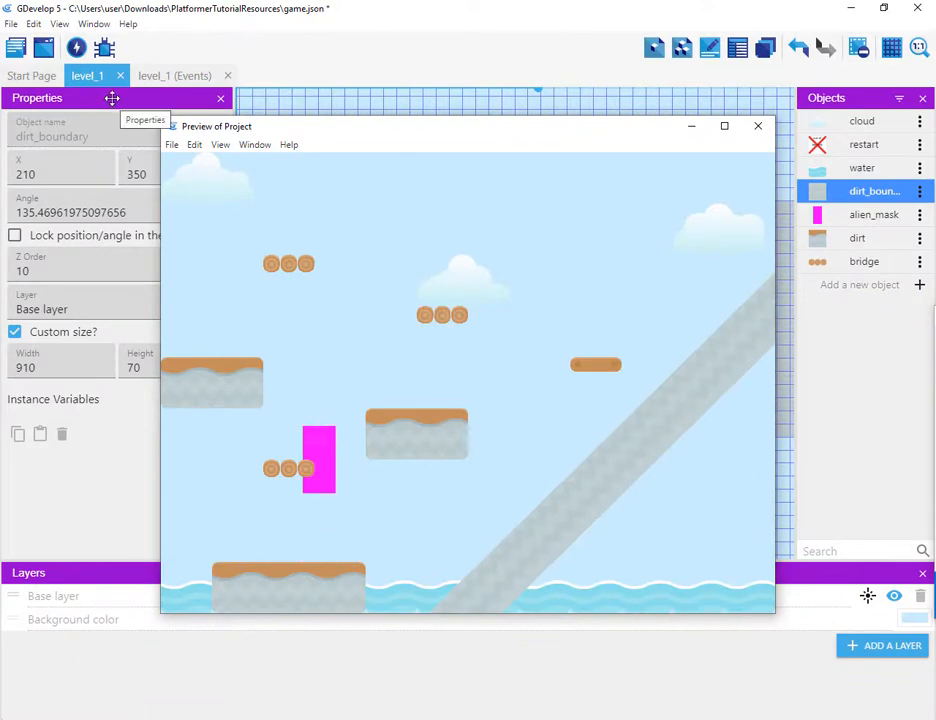
pyautogui.press('Left')
pyautogui.press('space')
pyautogui.press('Right')
pyautogui.press('Right')
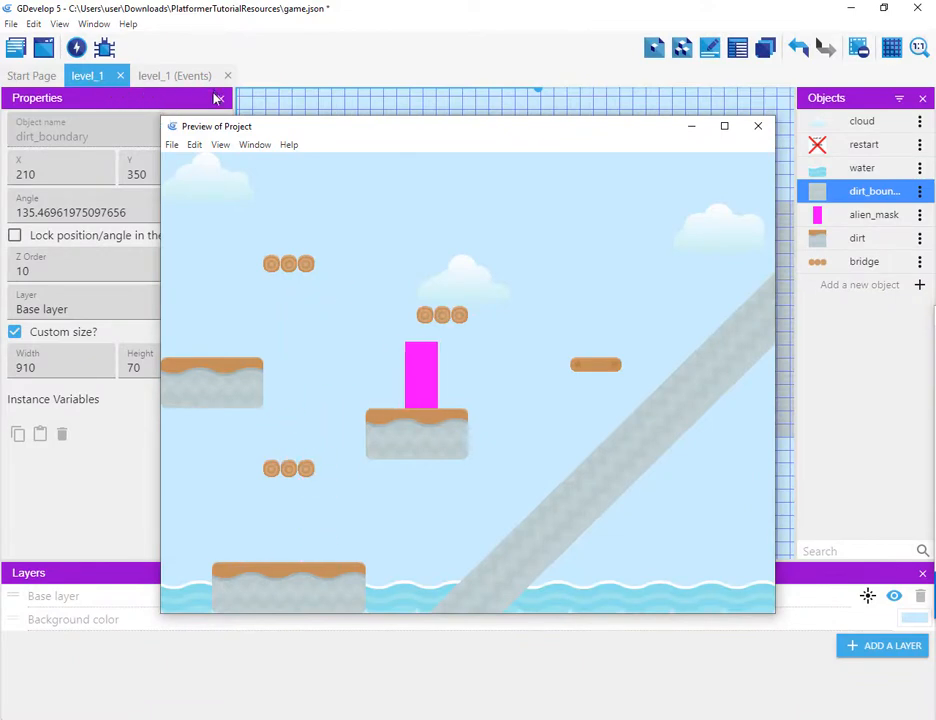
pyautogui.press('Right')
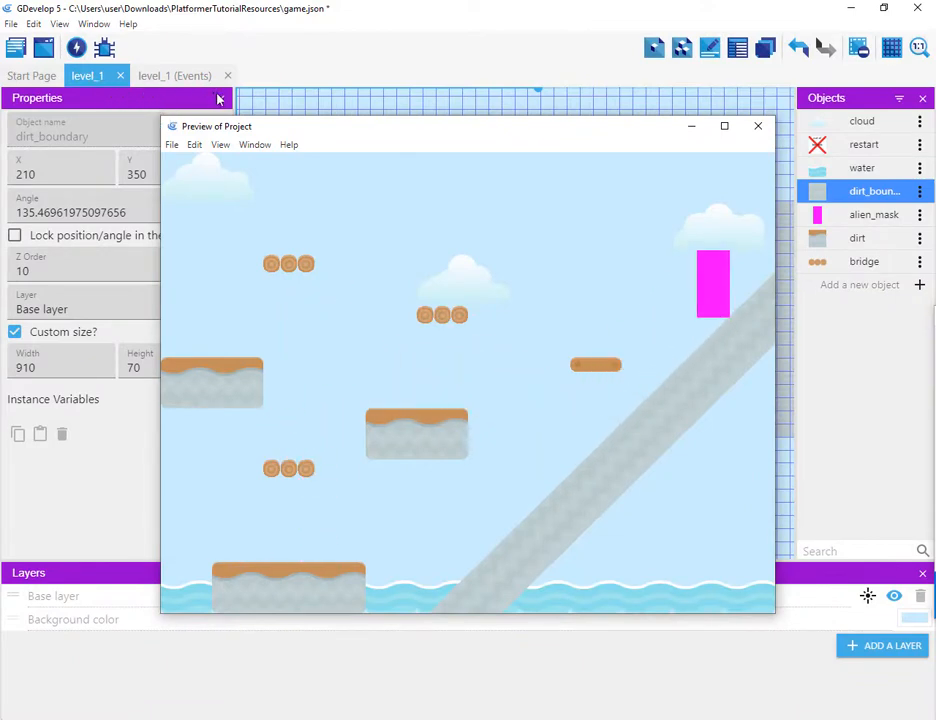
pyautogui.press('Left')
pyautogui.press('Right')
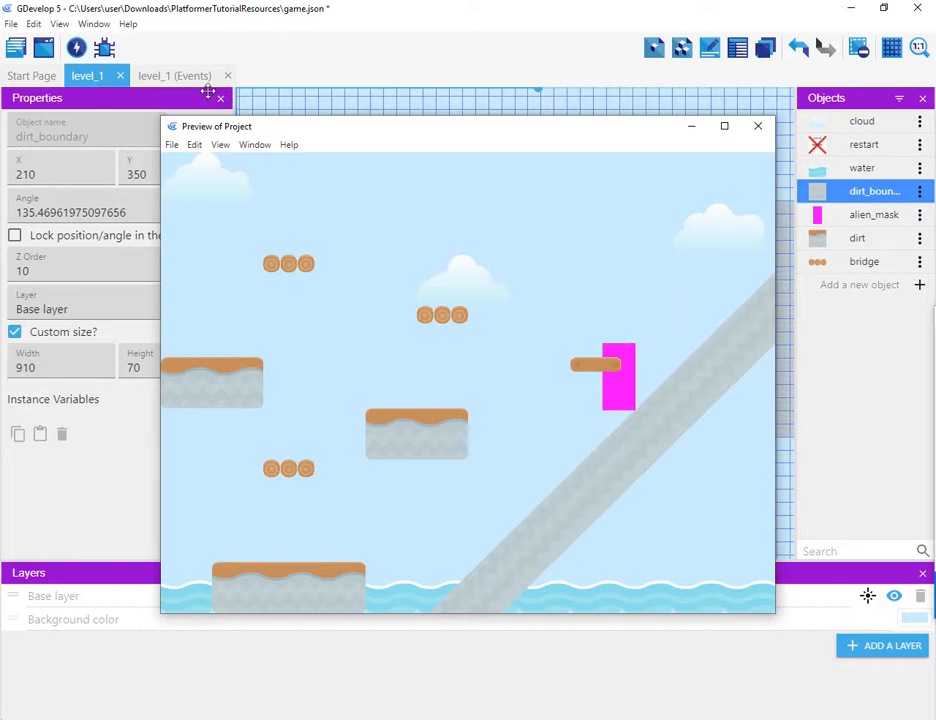
pyautogui.press('Left')
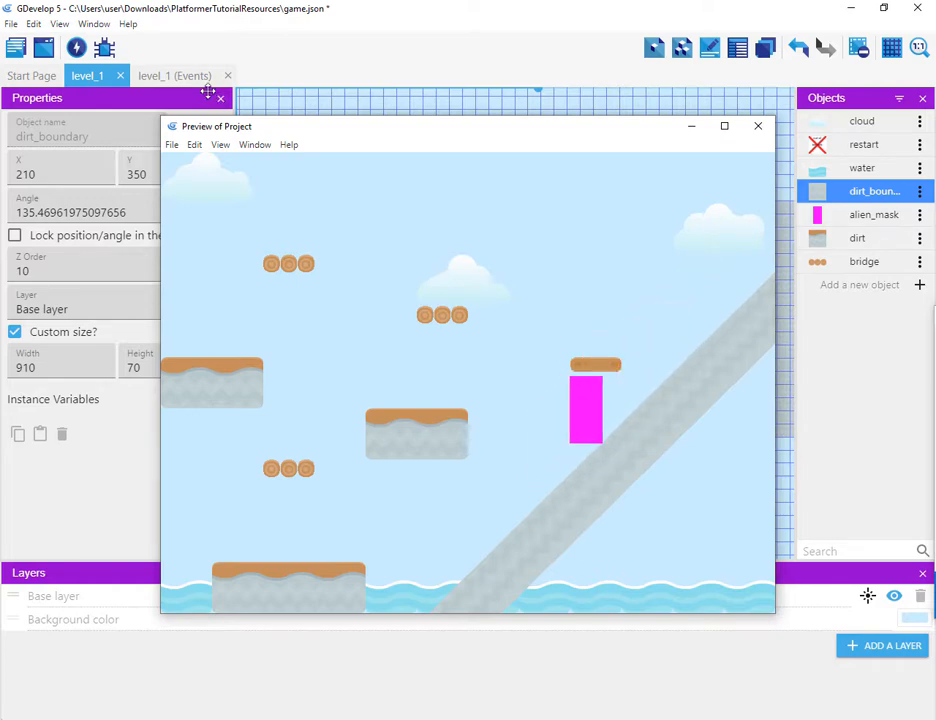
pyautogui.press('Right')
pyautogui.press('Left')
pyautogui.press('space')
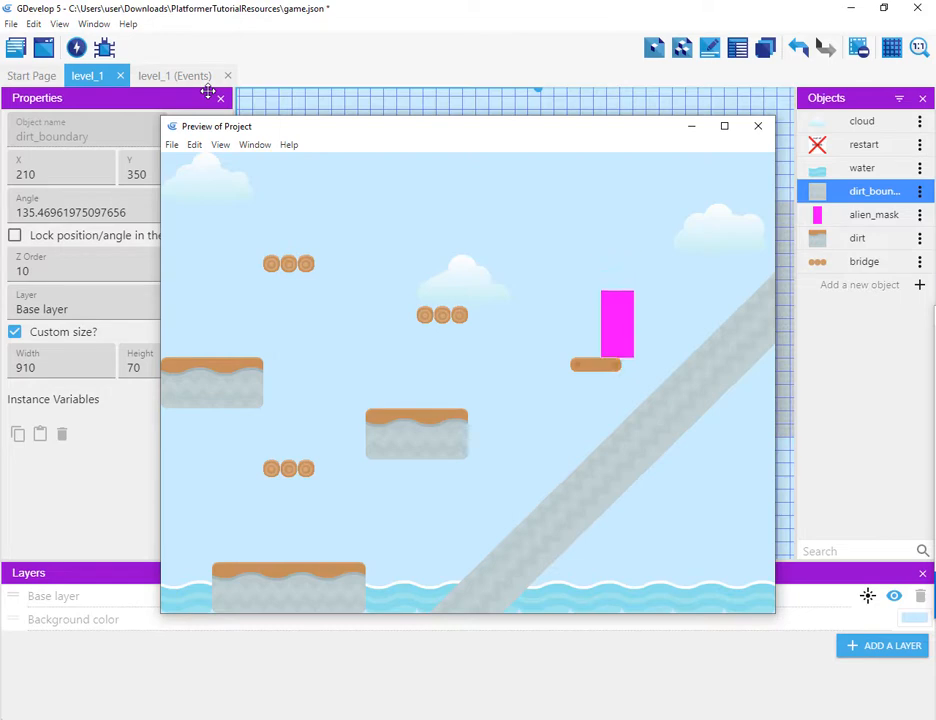
pyautogui.press('Right')
pyautogui.press('Left')
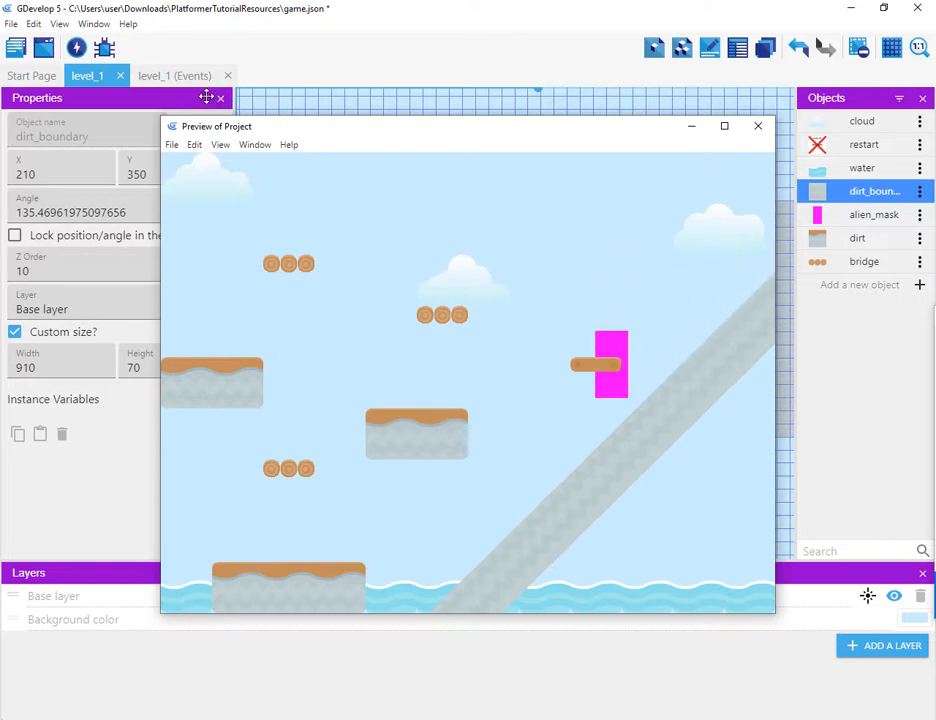
pyautogui.press('Right')
pyautogui.press('Right')
pyautogui.press('Left')
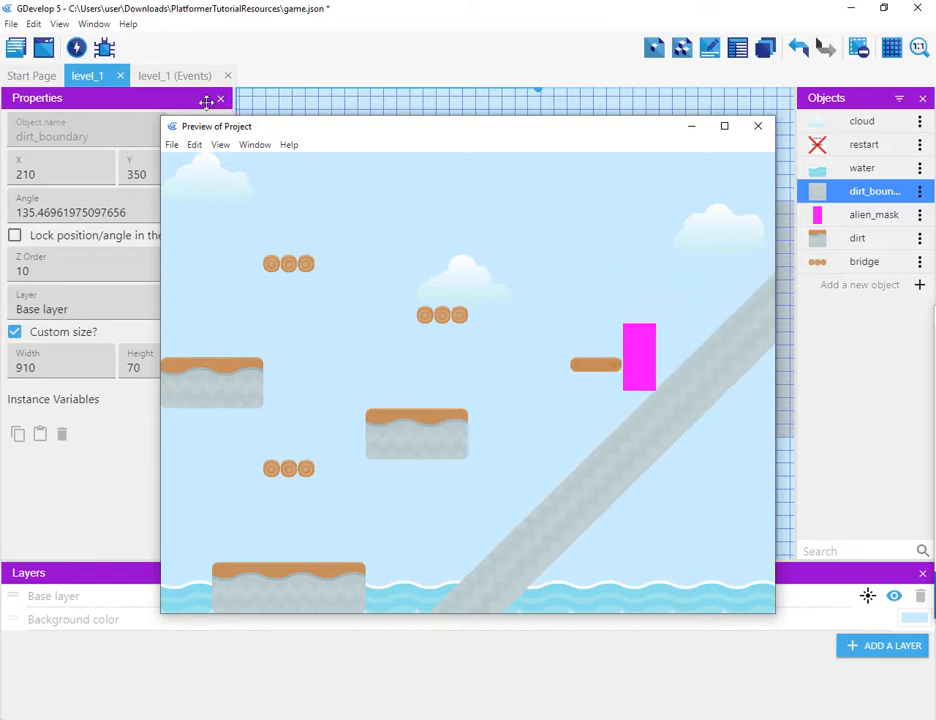
pyautogui.press('Right')
pyautogui.press('space')
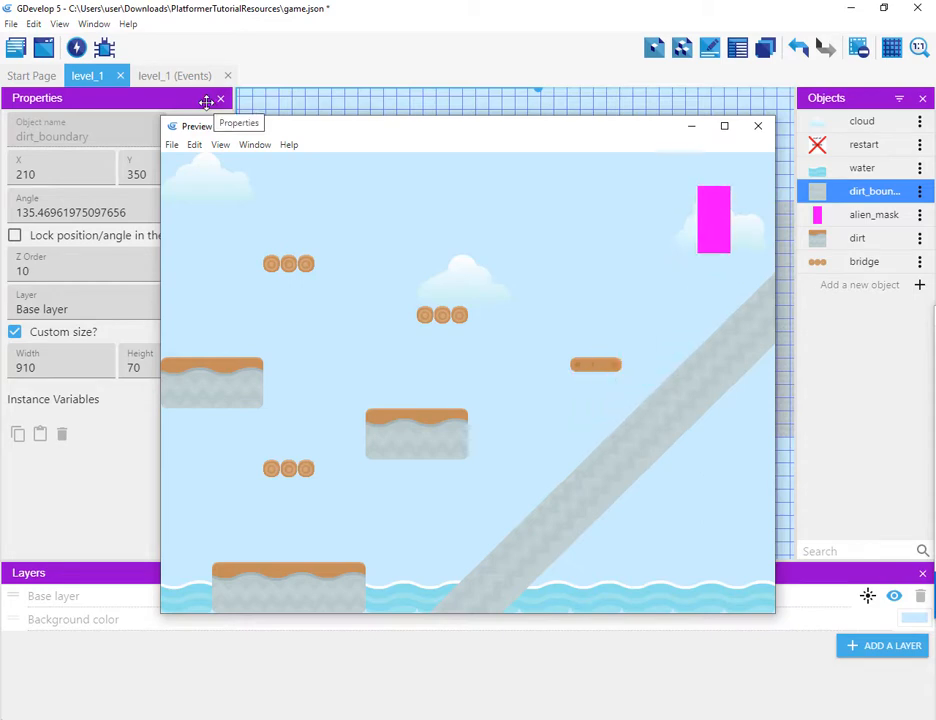
pyautogui.press('Left')
pyautogui.press('space')
pyautogui.press('Right')
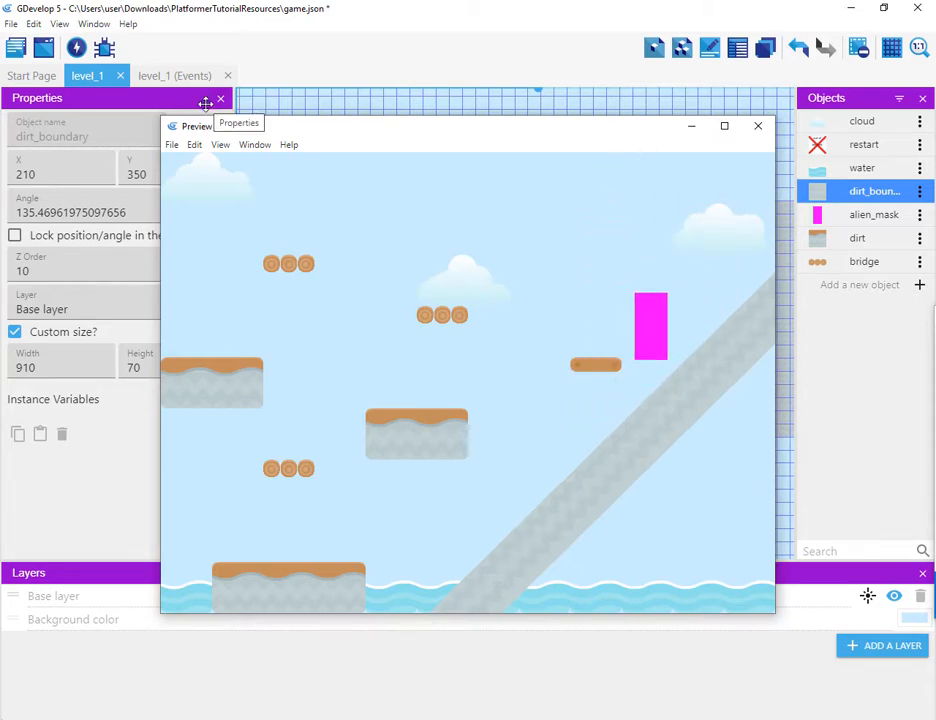
pyautogui.press('Left')
pyautogui.press('Left')
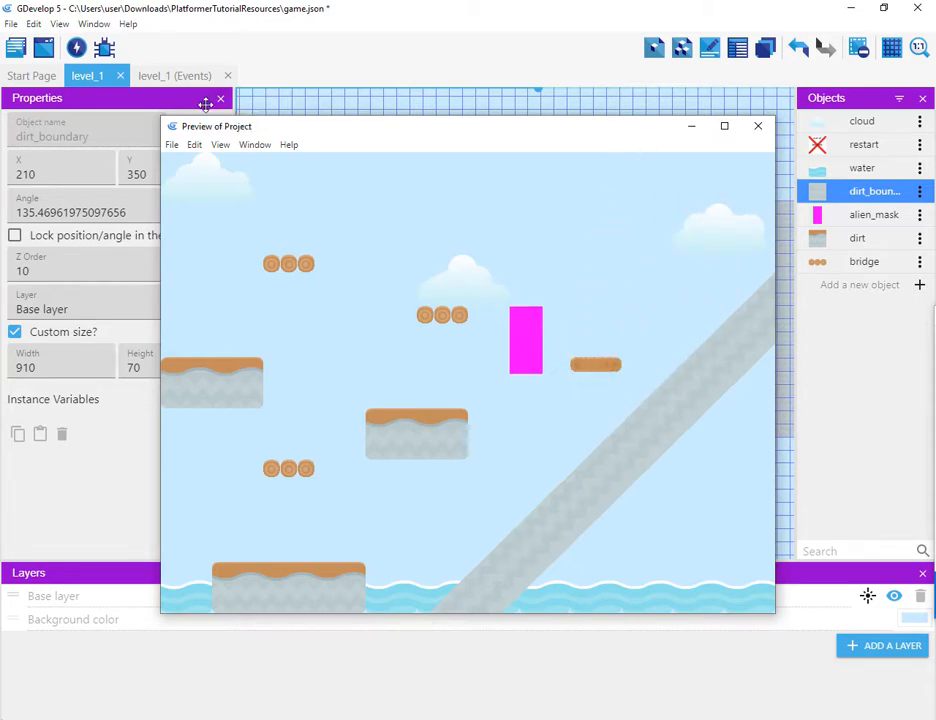
pyautogui.press('space')
pyautogui.press('space')
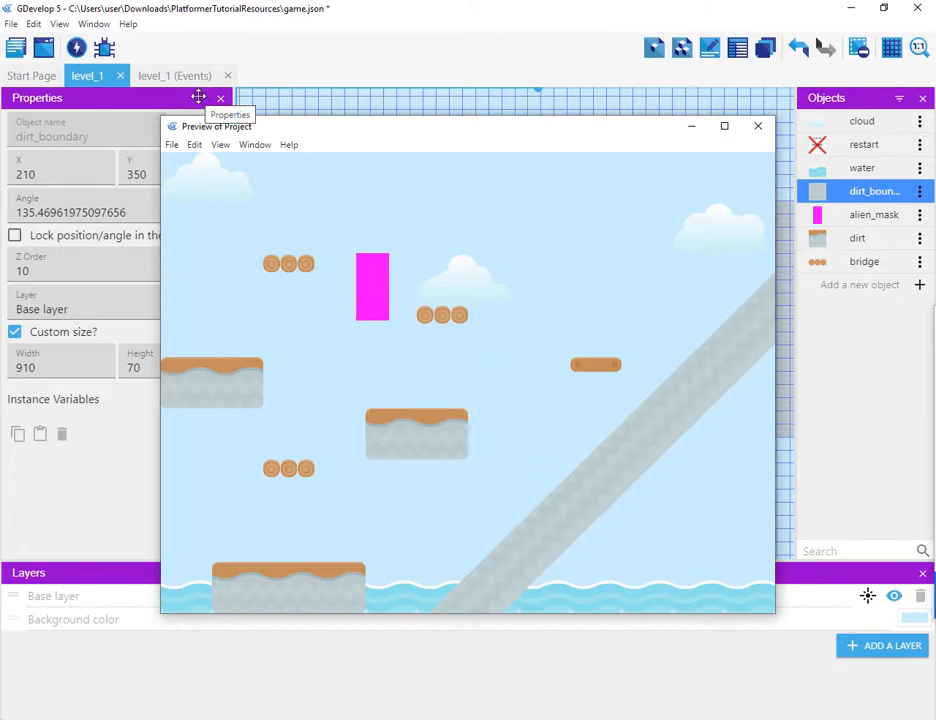
pyautogui.press('Right')
pyautogui.press('space')
pyautogui.press('space')
pyautogui.press('Right')
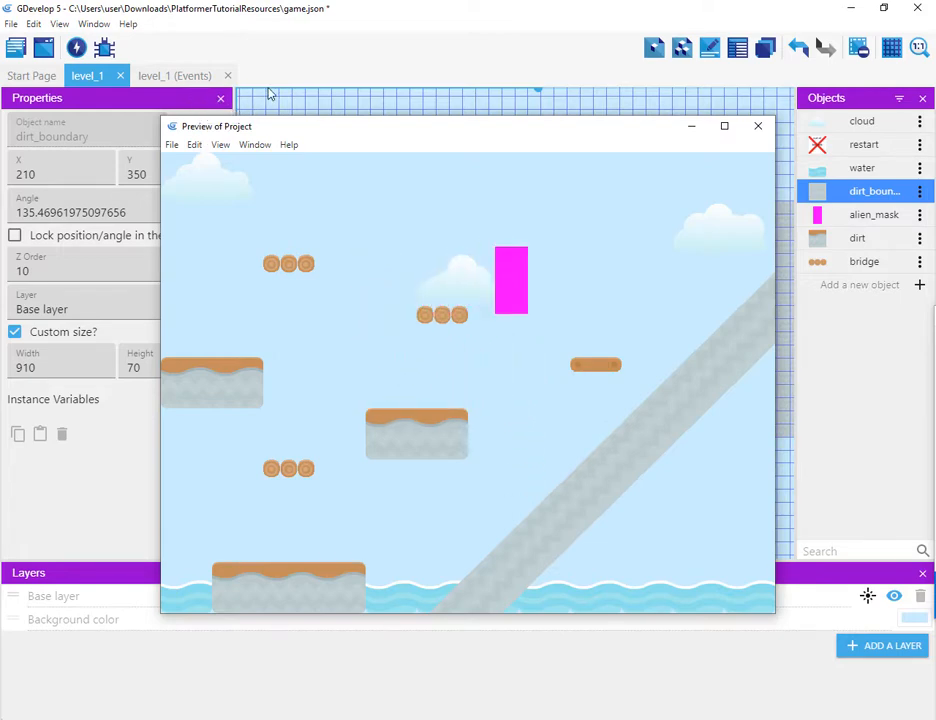
pyautogui.click(760, 128)
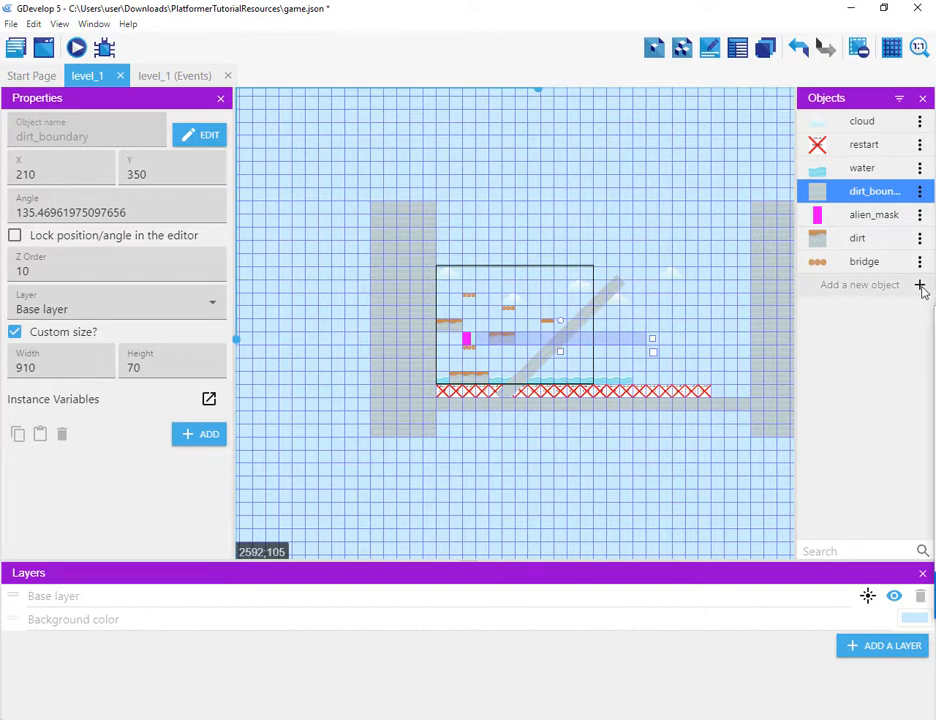
# Step: Add a new Tiled Sprite object named ladder_tiled
pyautogui.click(919, 286)
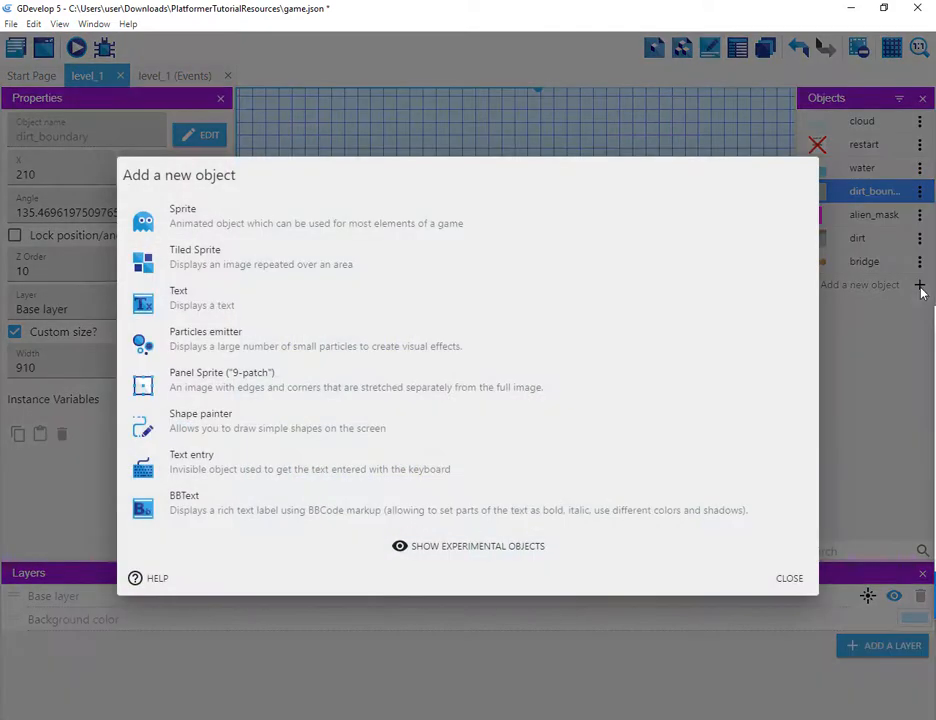
pyautogui.click(288, 265)
pyautogui.moveTo(320, 343); pyautogui.dragTo(12, 348)
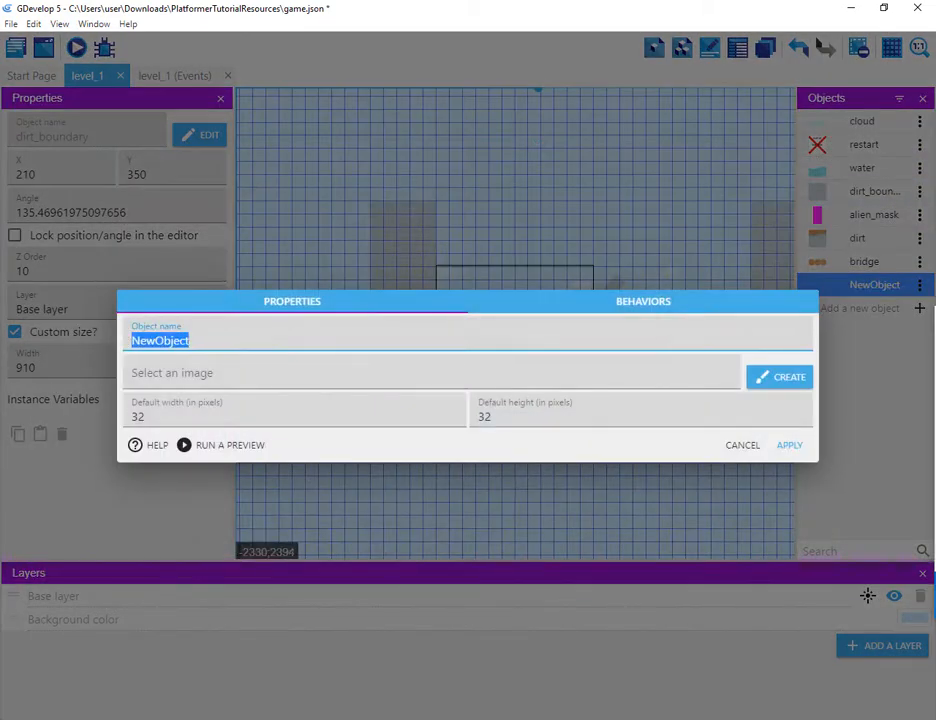
pyautogui.press('BackSpace')
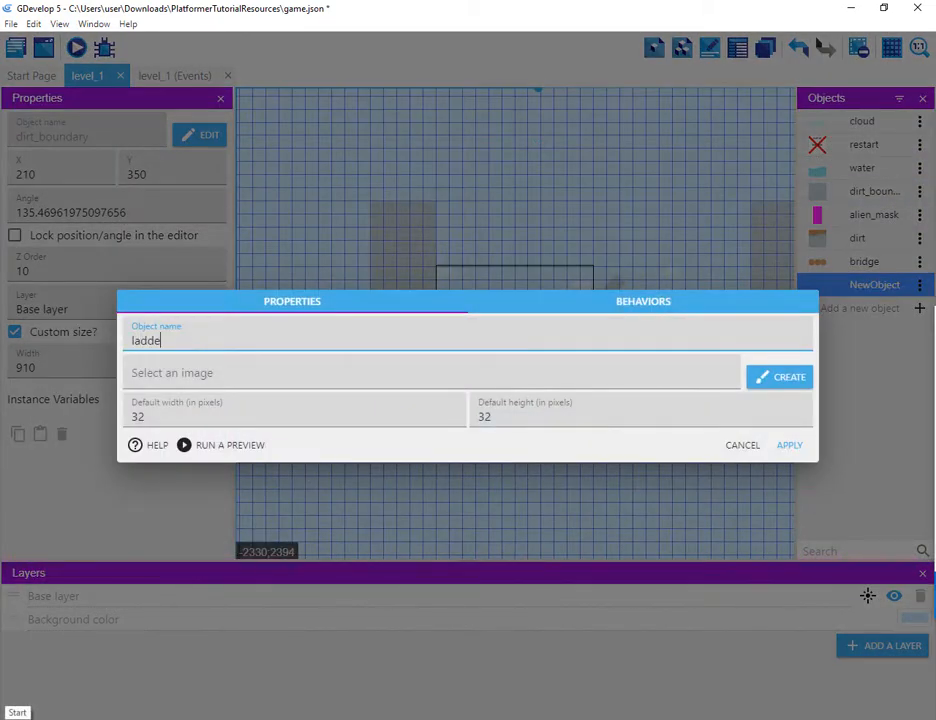
pyautogui.write('ladder_')
pyautogui.write('tel')
pyautogui.press('Tab')
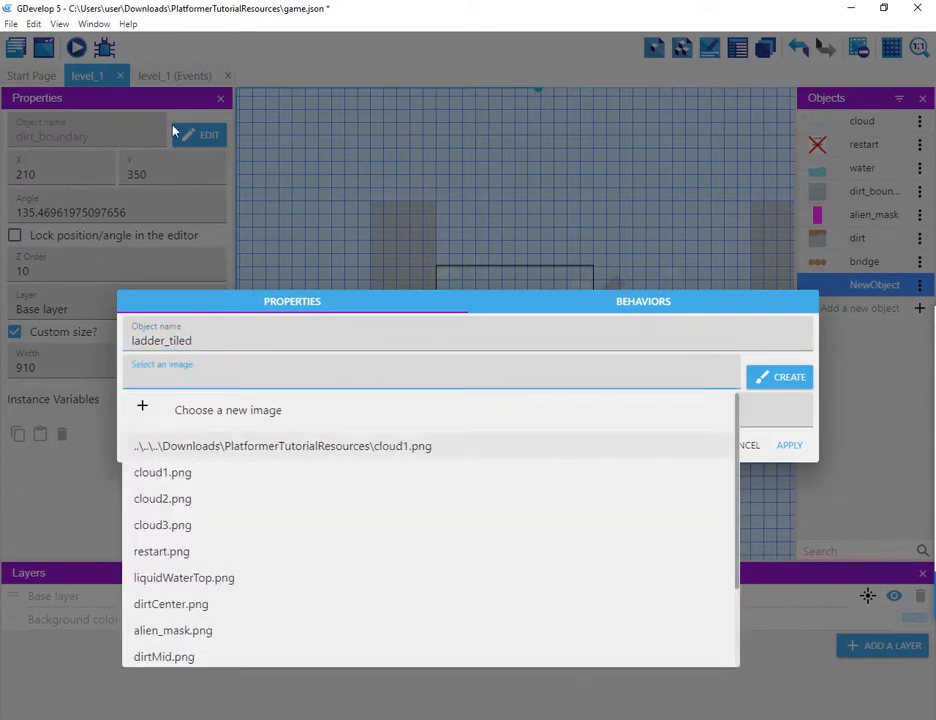
# Step: Load ladder_mid.png as the ladder_tiled object's image and apply the object settings
pyautogui.click(228, 418)
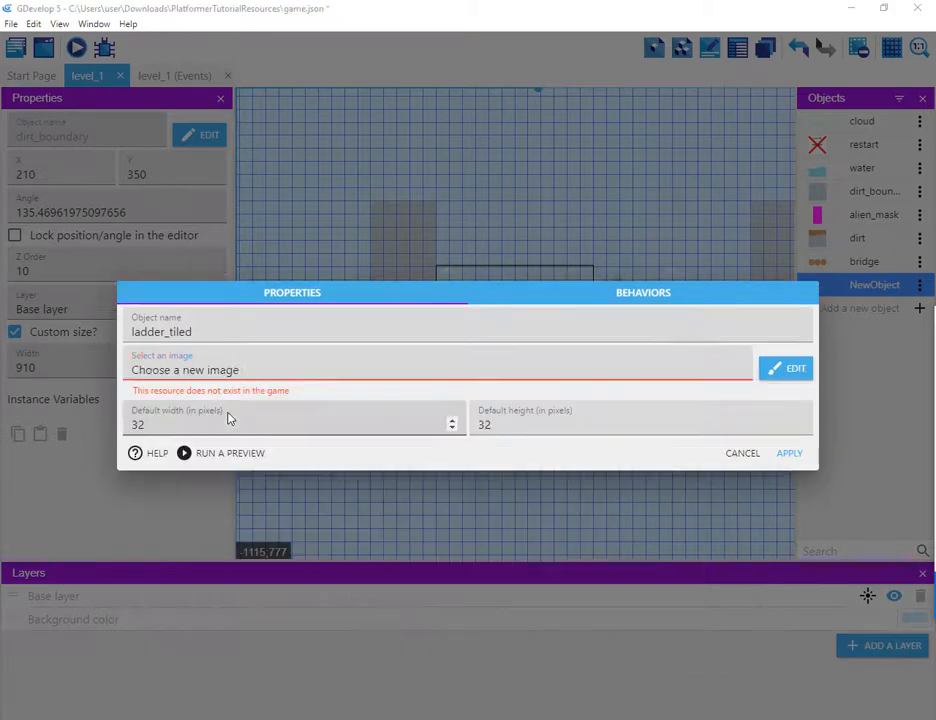
pyautogui.moveTo(451, 147); pyautogui.dragTo(451, 214)
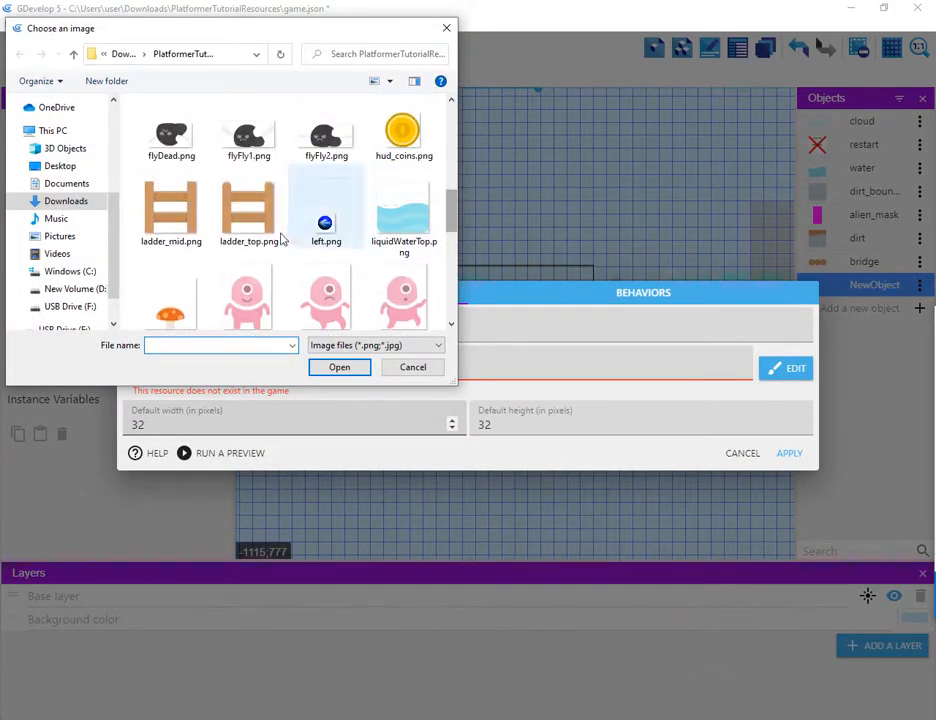
pyautogui.click(236, 213)
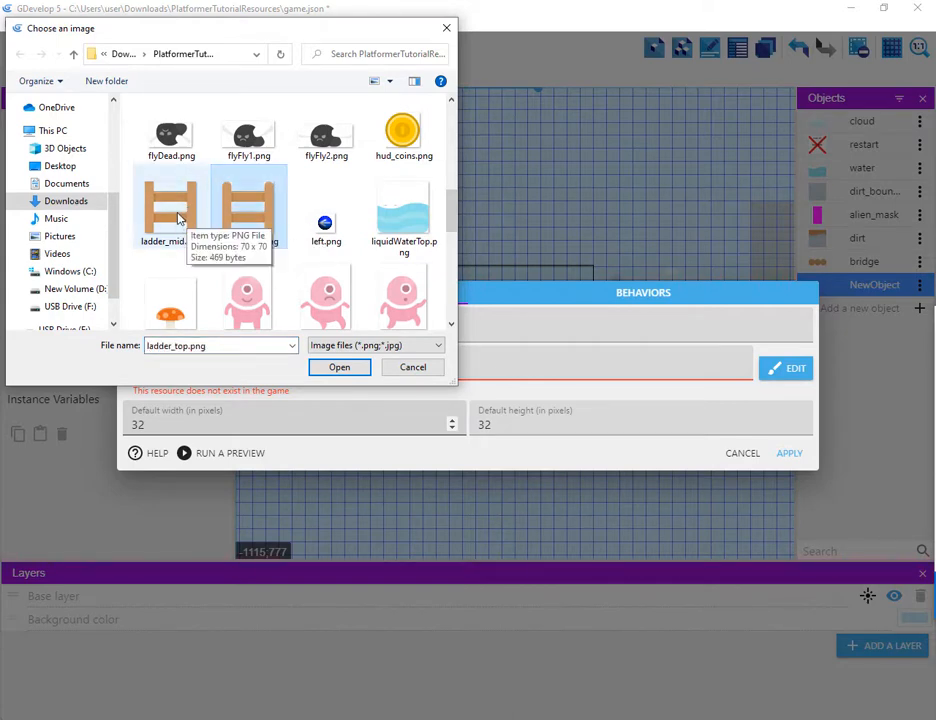
pyautogui.click(171, 225)
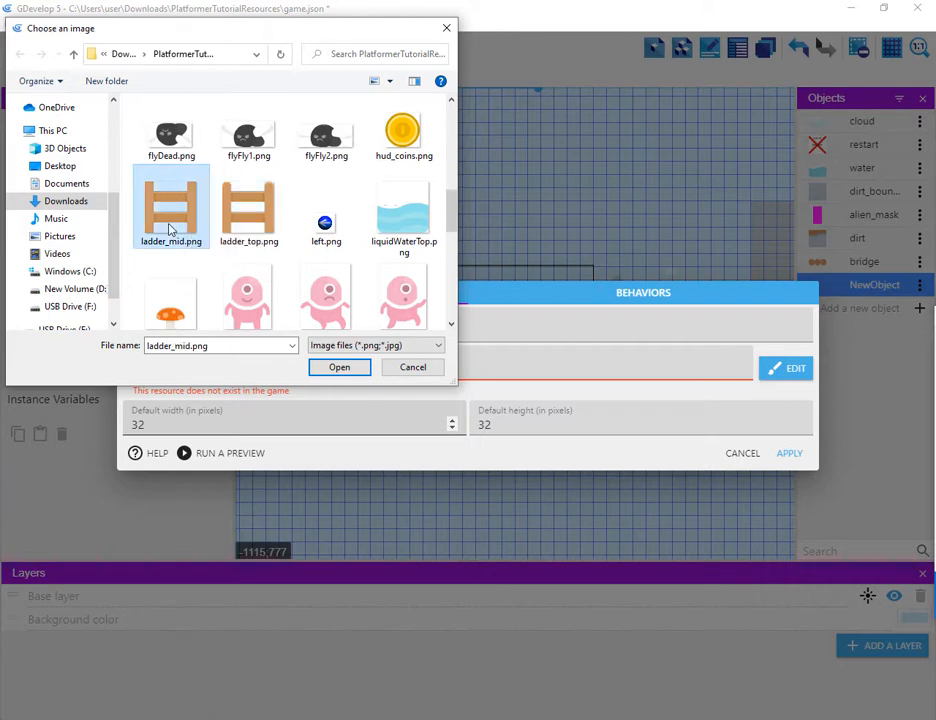
pyautogui.click(337, 368)
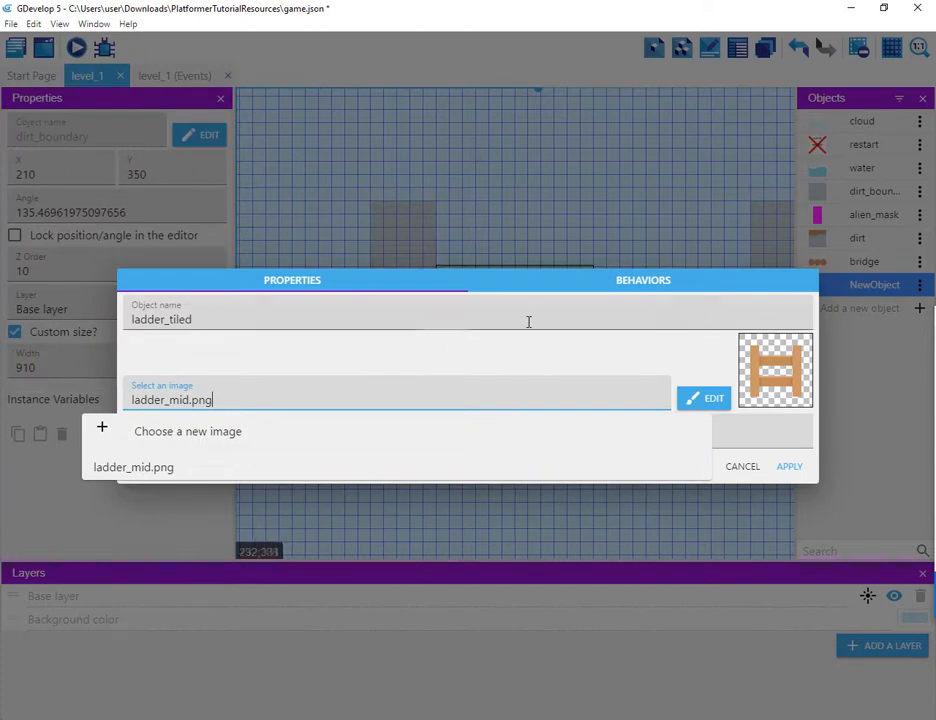
pyautogui.click(790, 470)
pyautogui.click(790, 470)
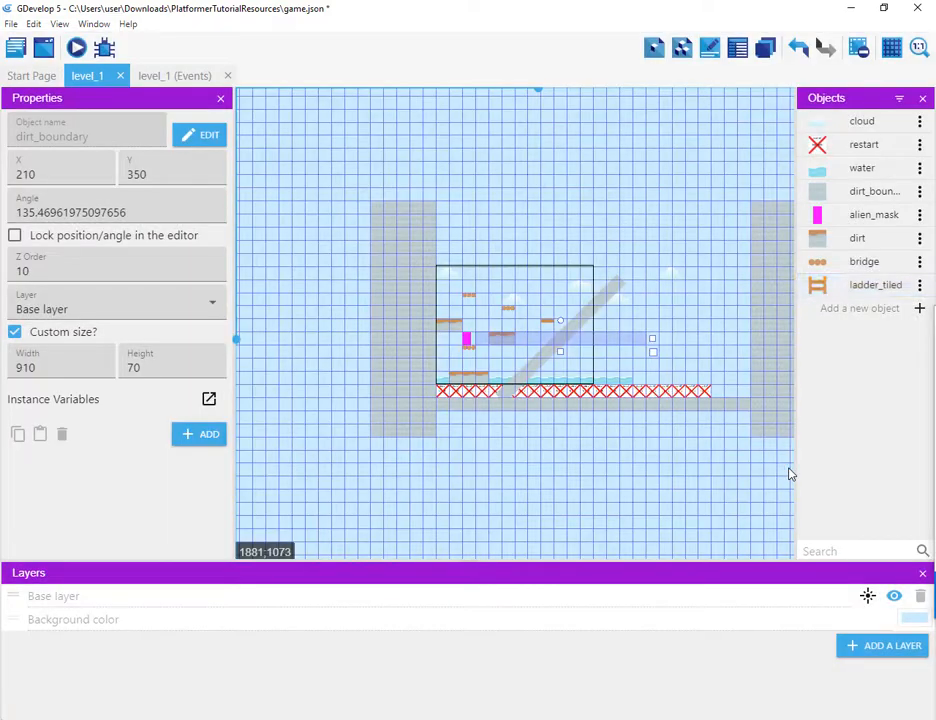
# Step: Move the slanted dirt boundary to the right, to X 420
pyautogui.click(619, 294)
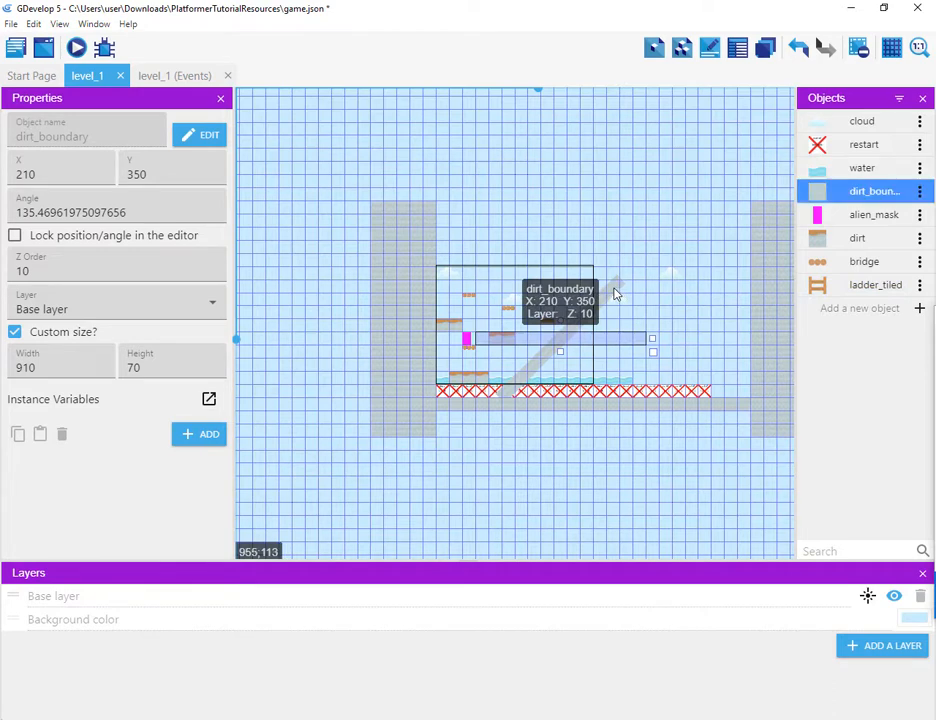
pyautogui.moveTo(615, 293); pyautogui.dragTo(660, 296)
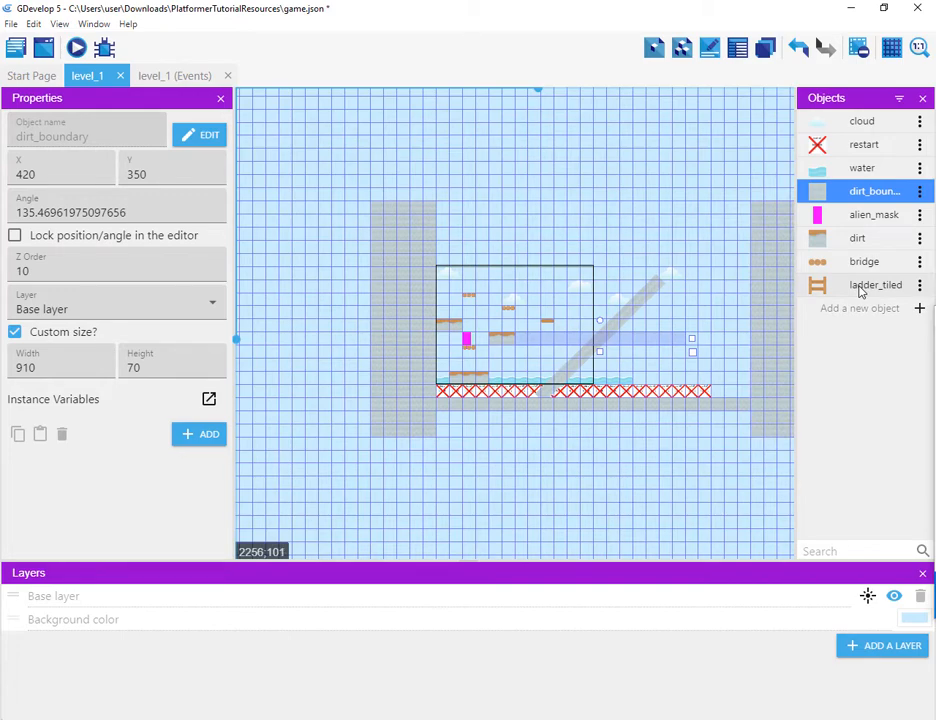
# Step: Add a Platform behavior to the ladder_tiled object with its type set to Ladder
pyautogui.click(918, 285)
pyautogui.click(890, 309)
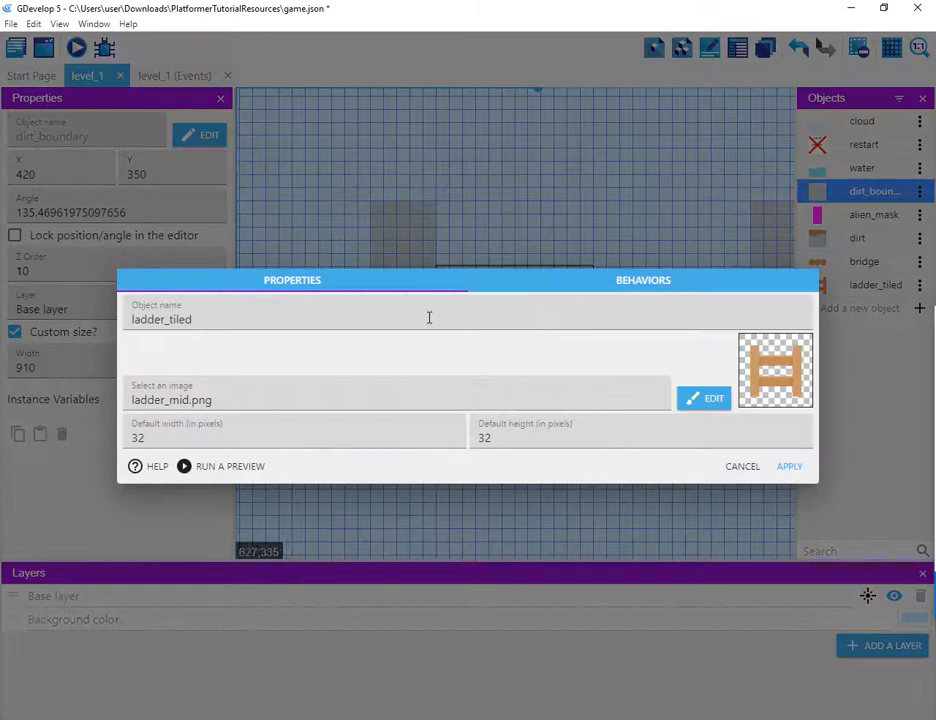
pyautogui.click(647, 281)
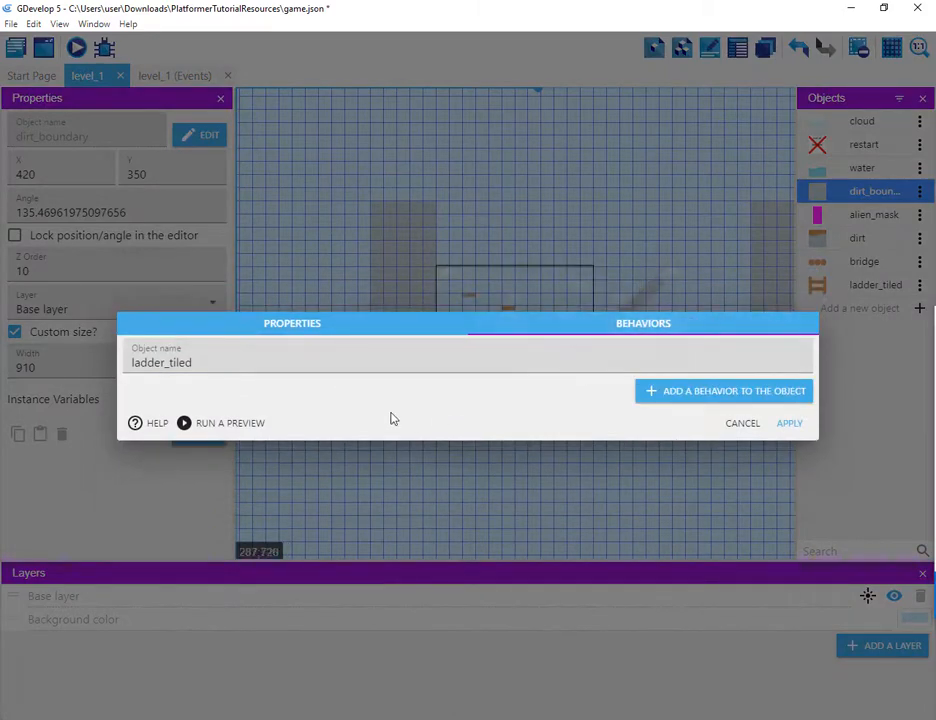
pyautogui.click(652, 391)
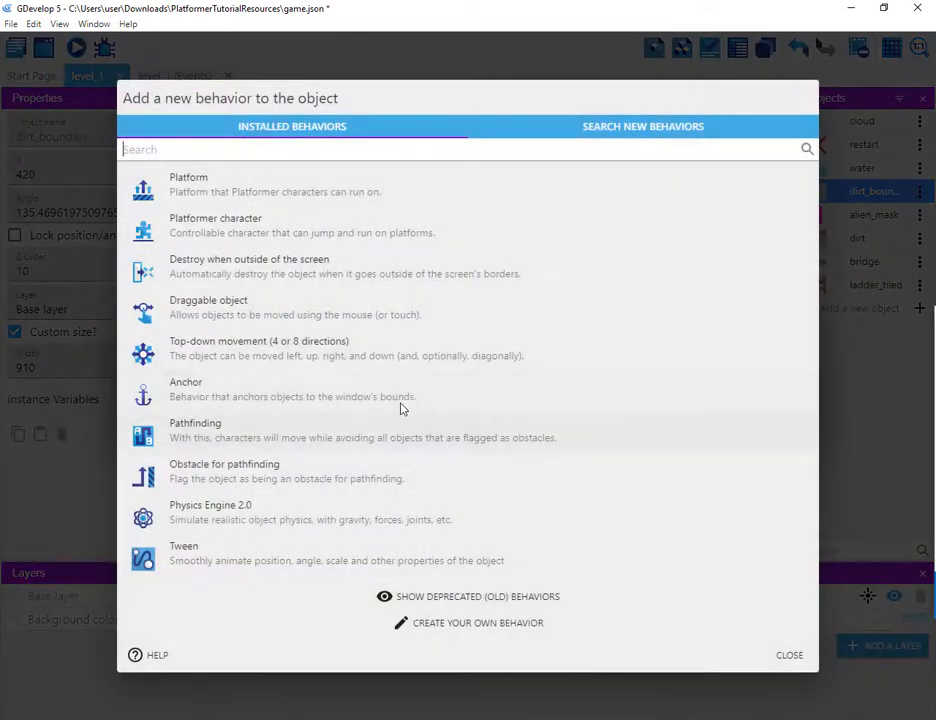
pyautogui.click(191, 197)
pyautogui.click(130, 388)
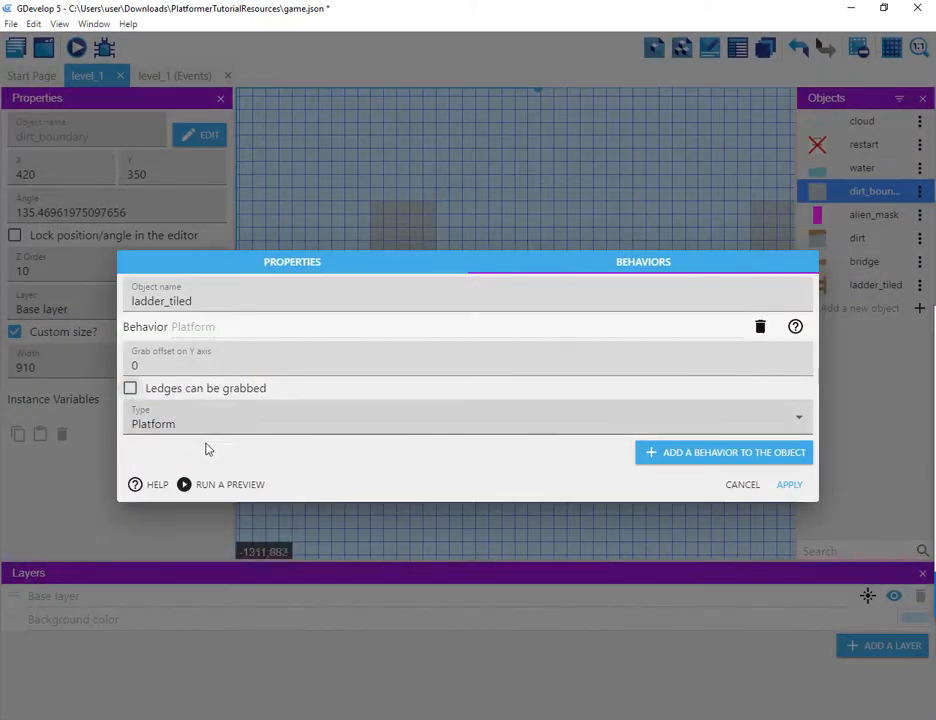
pyautogui.click(200, 426)
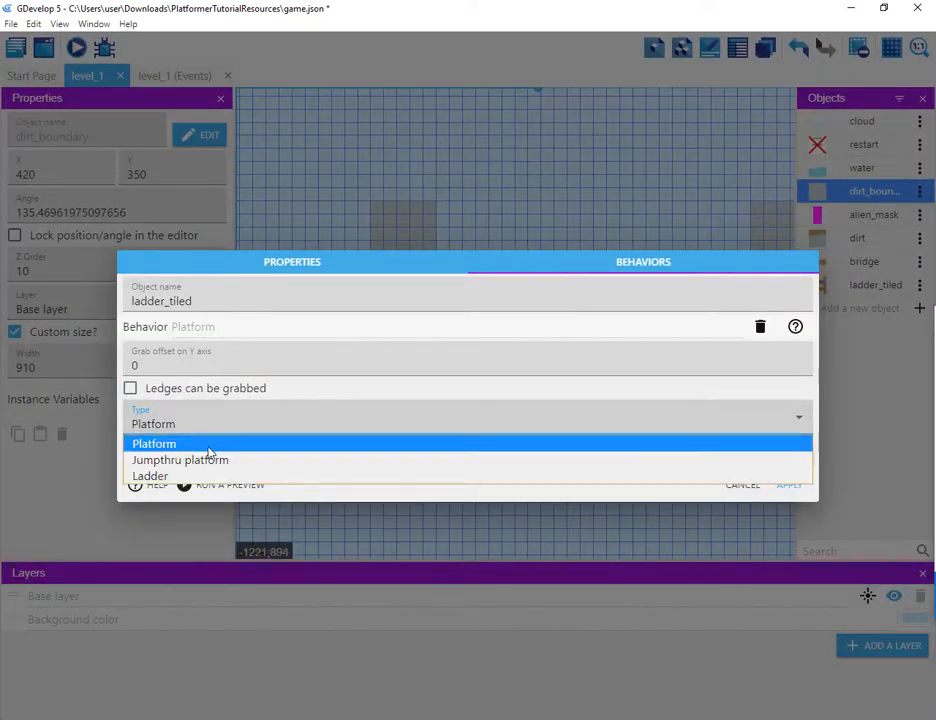
pyautogui.click(262, 476)
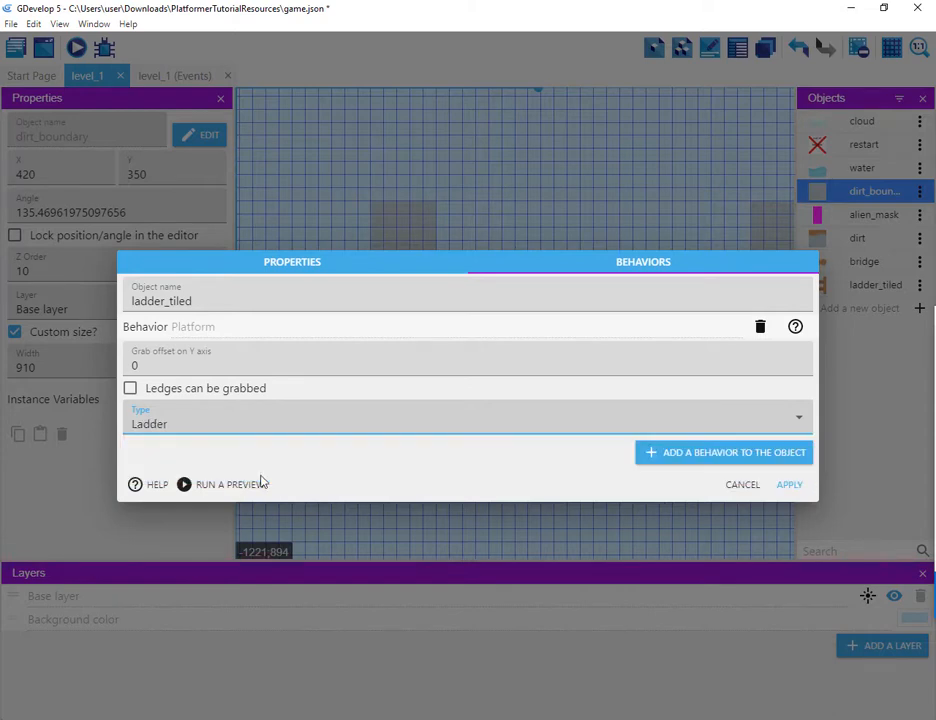
pyautogui.click(790, 487)
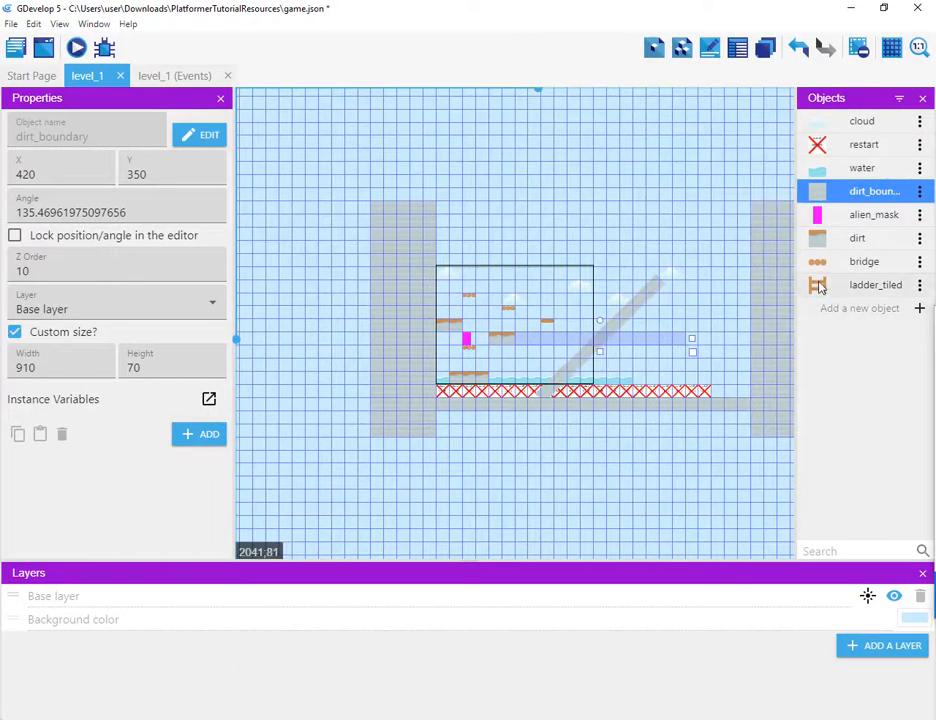
# Step: Place a ladder_tiled instance near the upper right of the level and set the object's default width and height to 70 pixels
pyautogui.moveTo(818, 287); pyautogui.dragTo(563, 308)
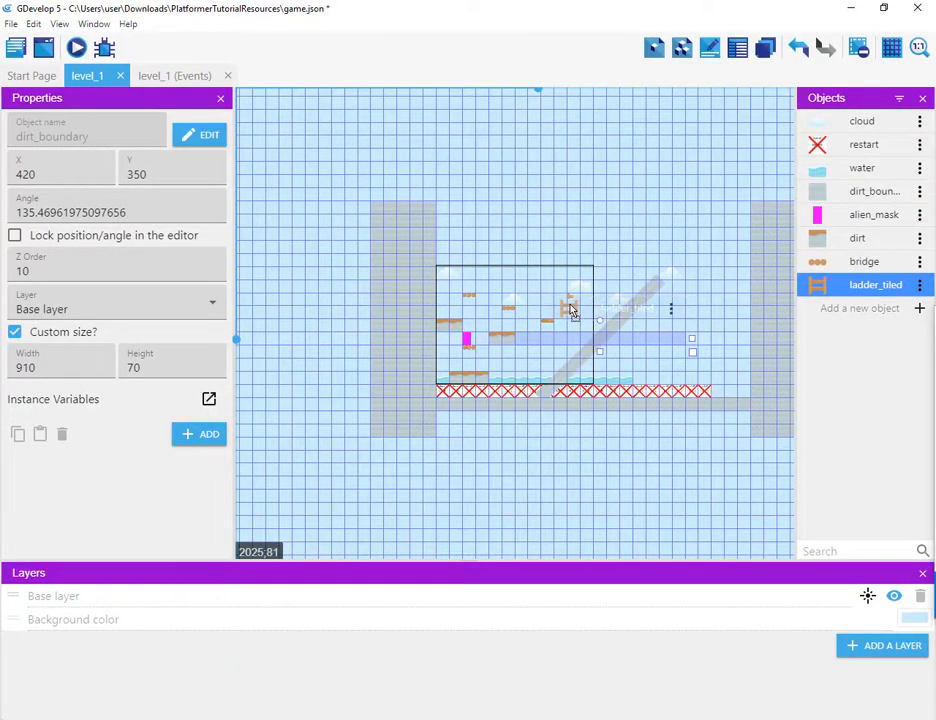
pyautogui.scroll(5, 572, 312)
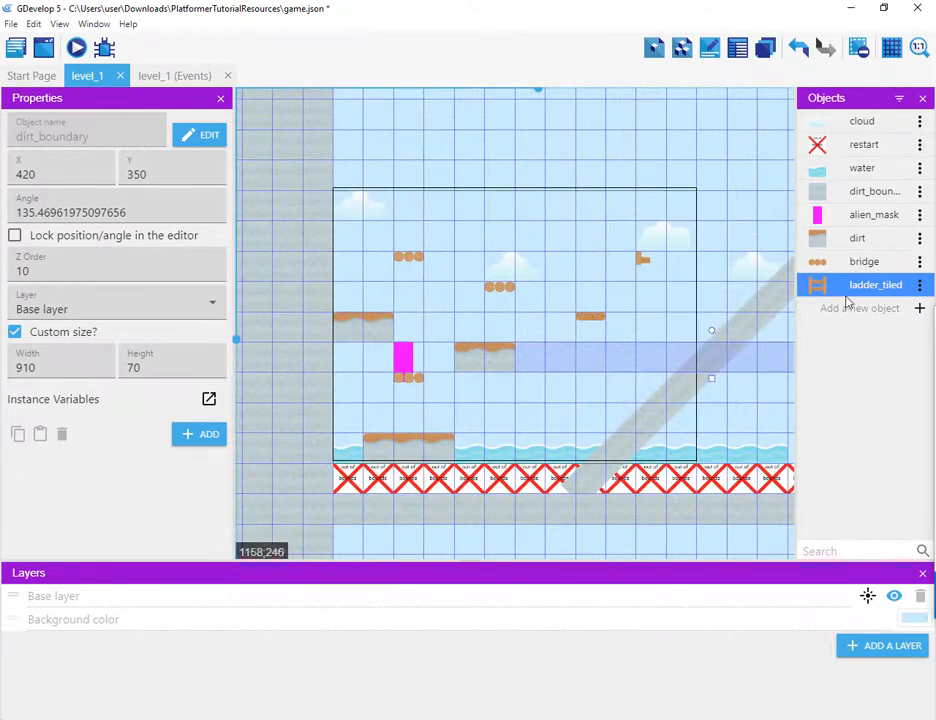
pyautogui.doubleClick(648, 262)
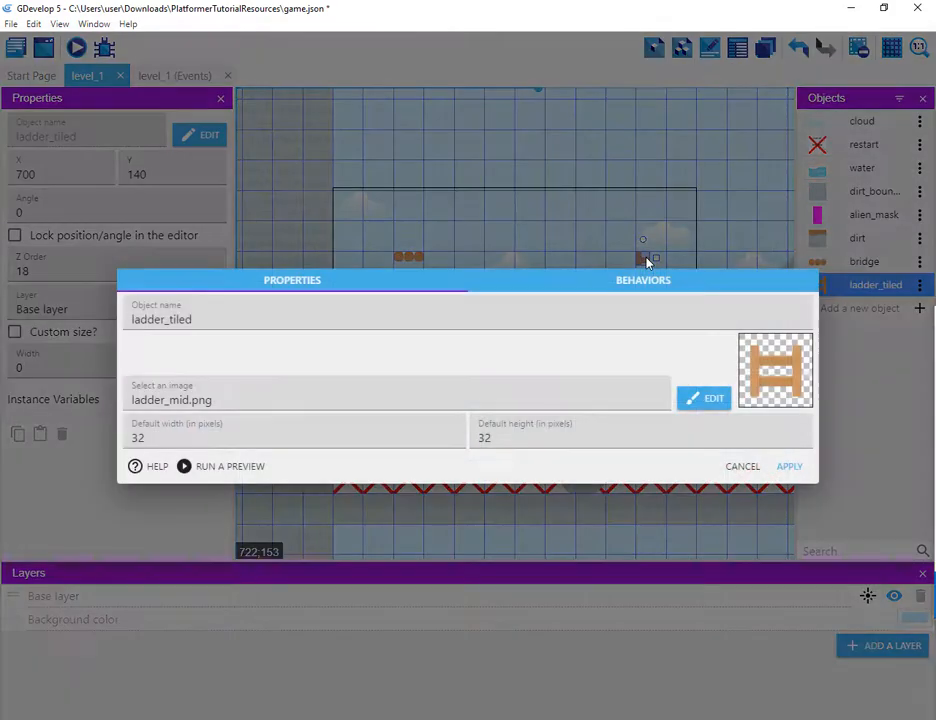
pyautogui.moveTo(180, 444); pyautogui.dragTo(1, 447)
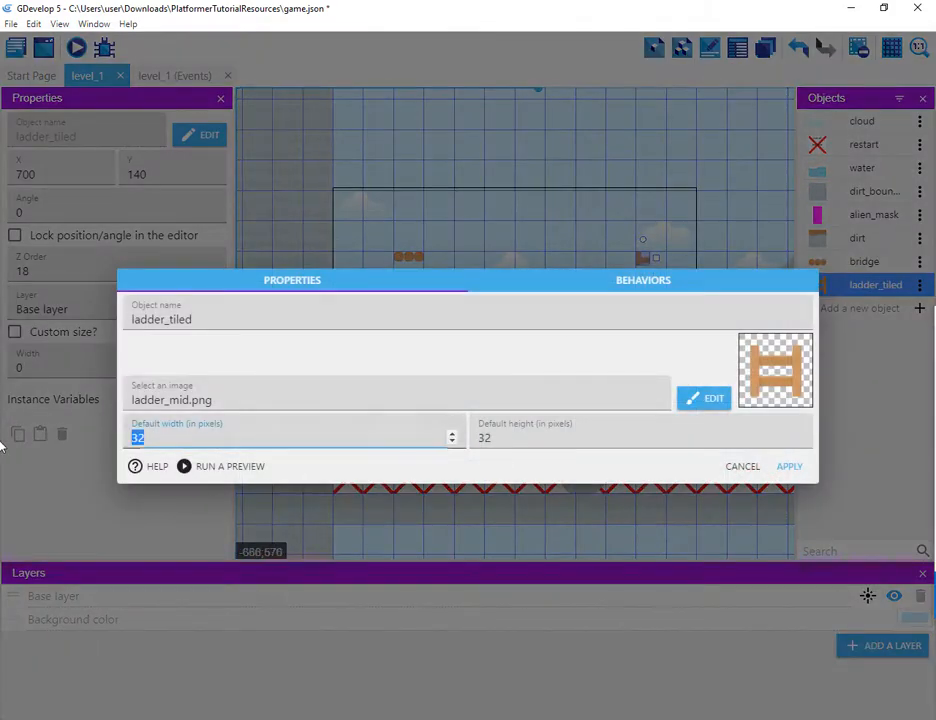
pyautogui.write('70')
pyautogui.press('Tab')
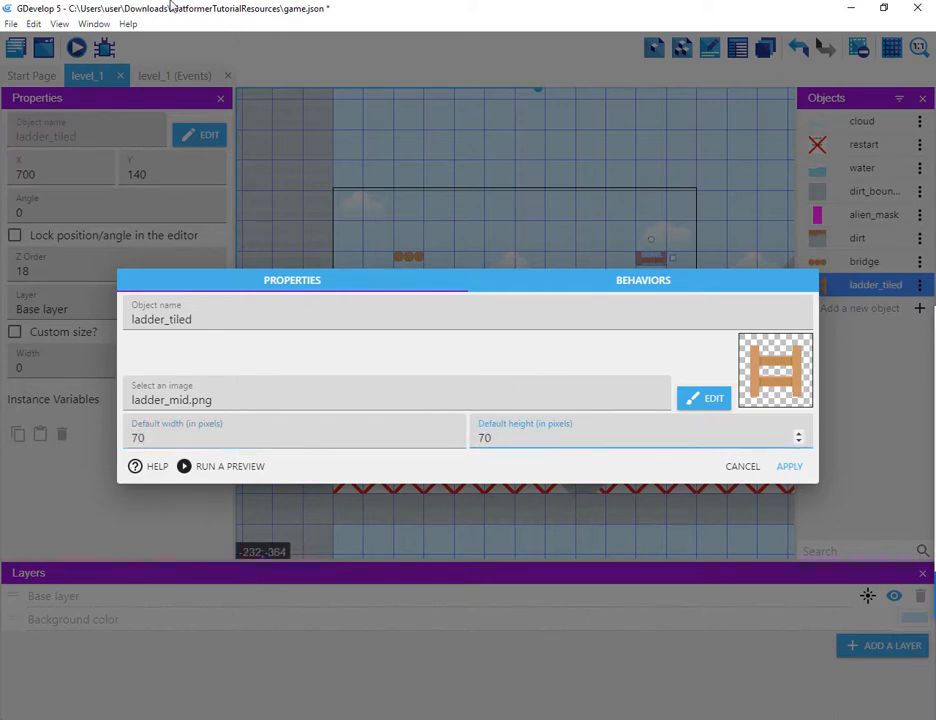
pyautogui.click(790, 467)
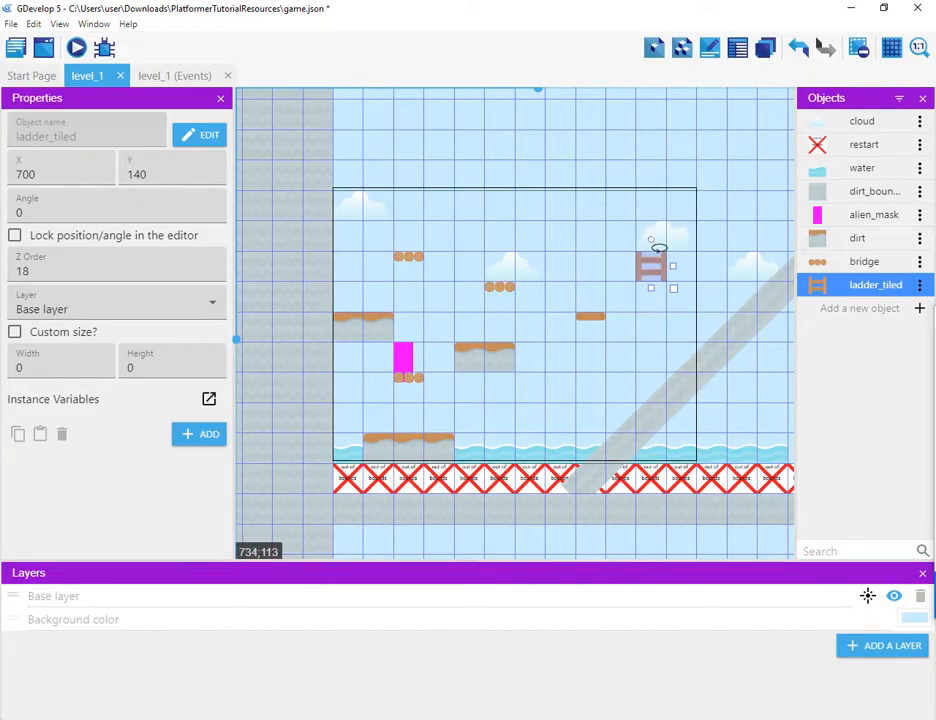
# Step: Rotate the ladder instance to about 144 degrees and resize it to 70 wide by 490 high
pyautogui.click(652, 244)
pyautogui.click(652, 265)
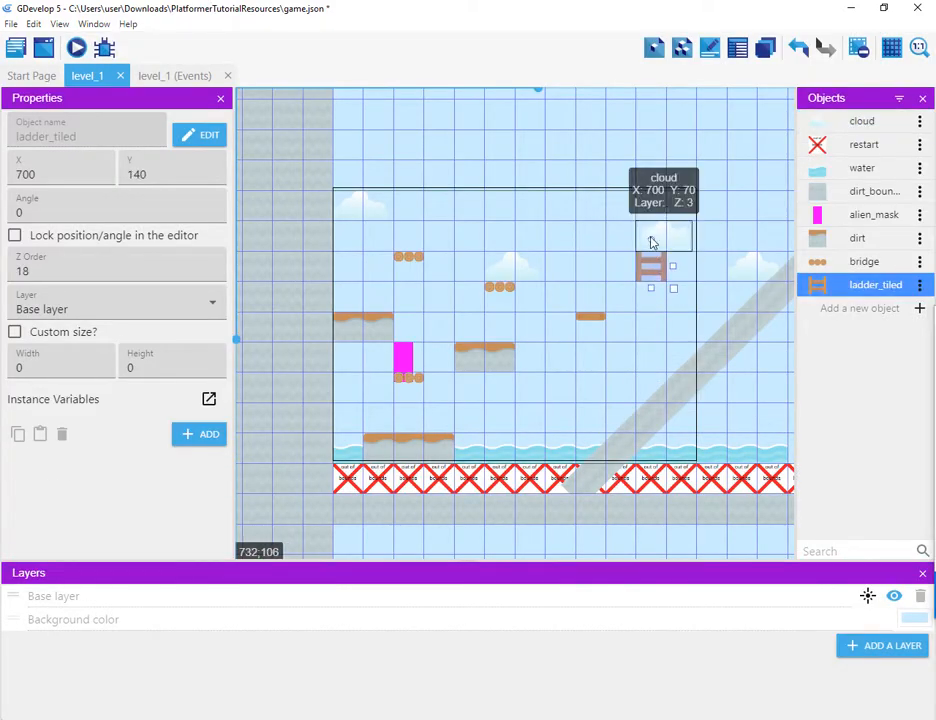
pyautogui.moveTo(652, 241); pyautogui.dragTo(590, 287)
pyautogui.moveTo(674, 287); pyautogui.dragTo(656, 236)
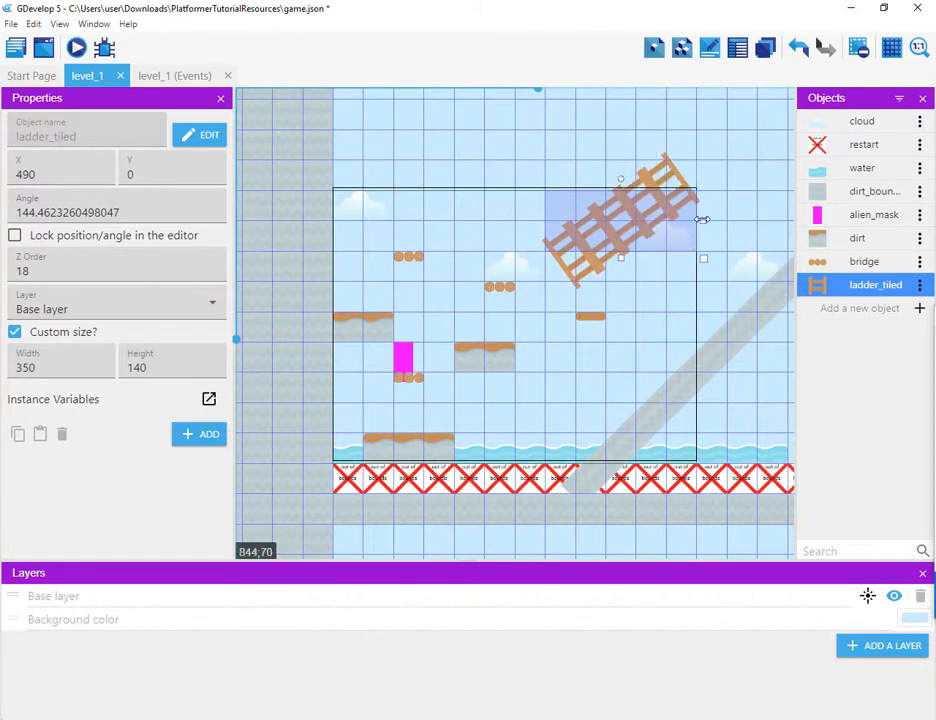
pyautogui.moveTo(703, 260); pyautogui.dragTo(596, 420)
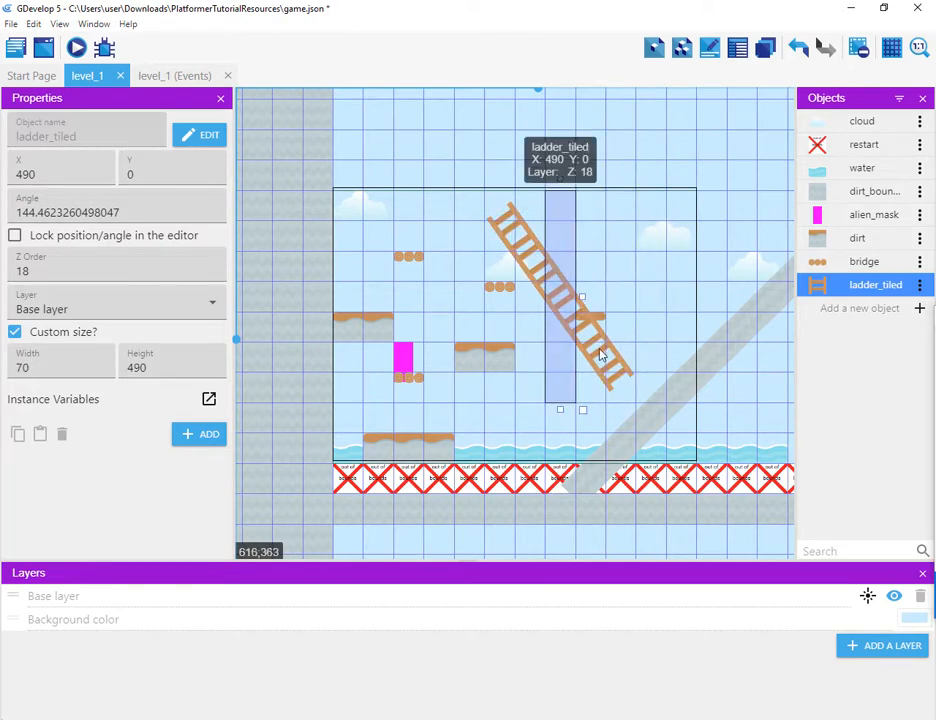
# Step: Move the tilted ladder to X 630, Y -140 in the upper right of the level
pyautogui.moveTo(631, 365); pyautogui.dragTo(767, 403)
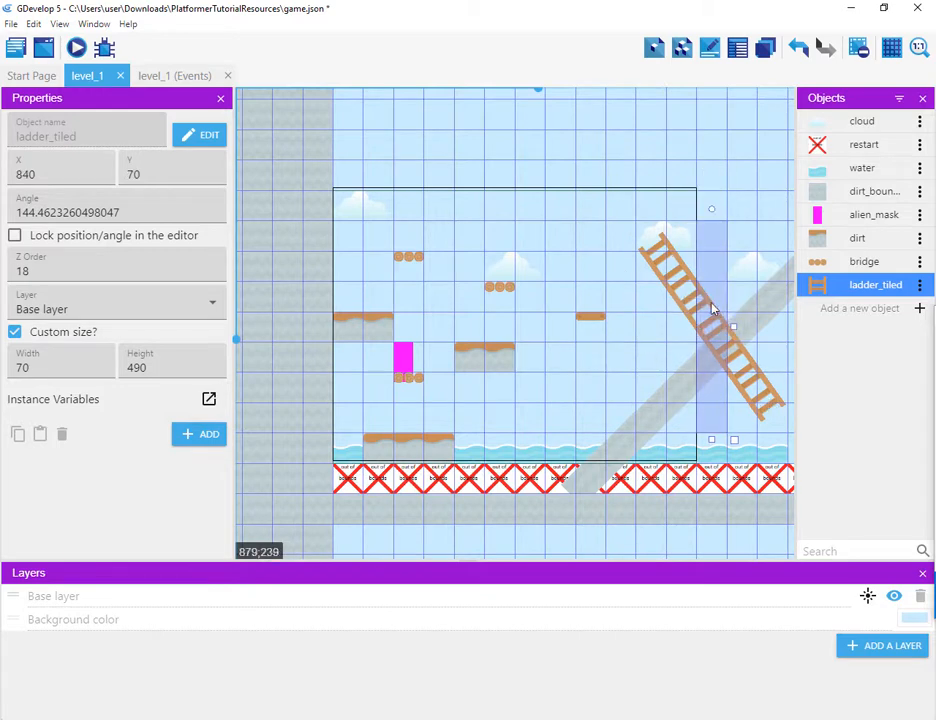
pyautogui.moveTo(727, 357); pyautogui.dragTo(669, 328)
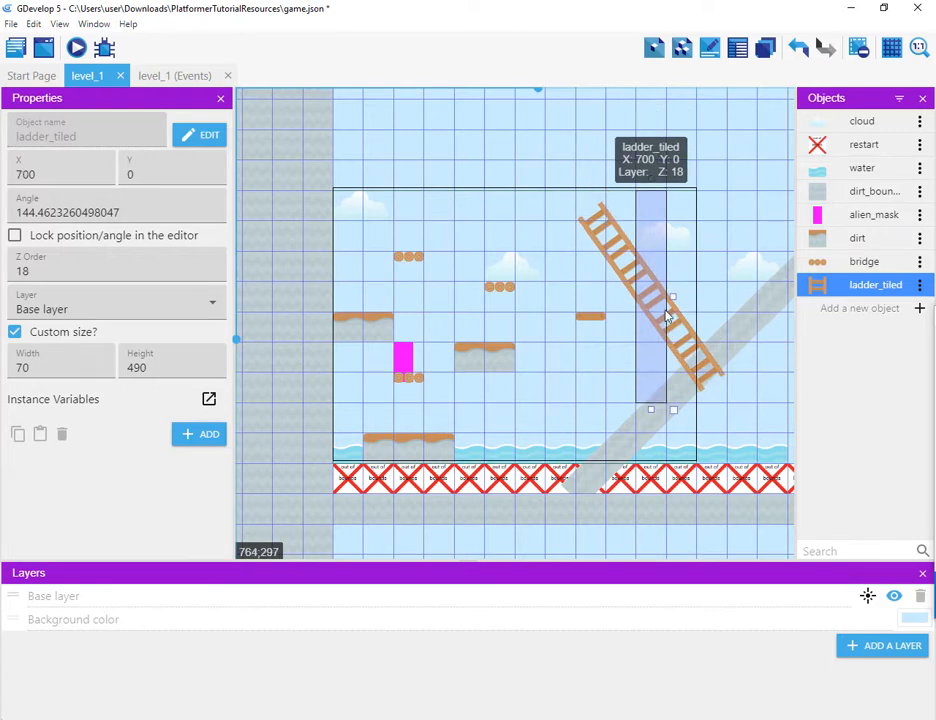
pyautogui.moveTo(641, 283); pyautogui.dragTo(630, 236)
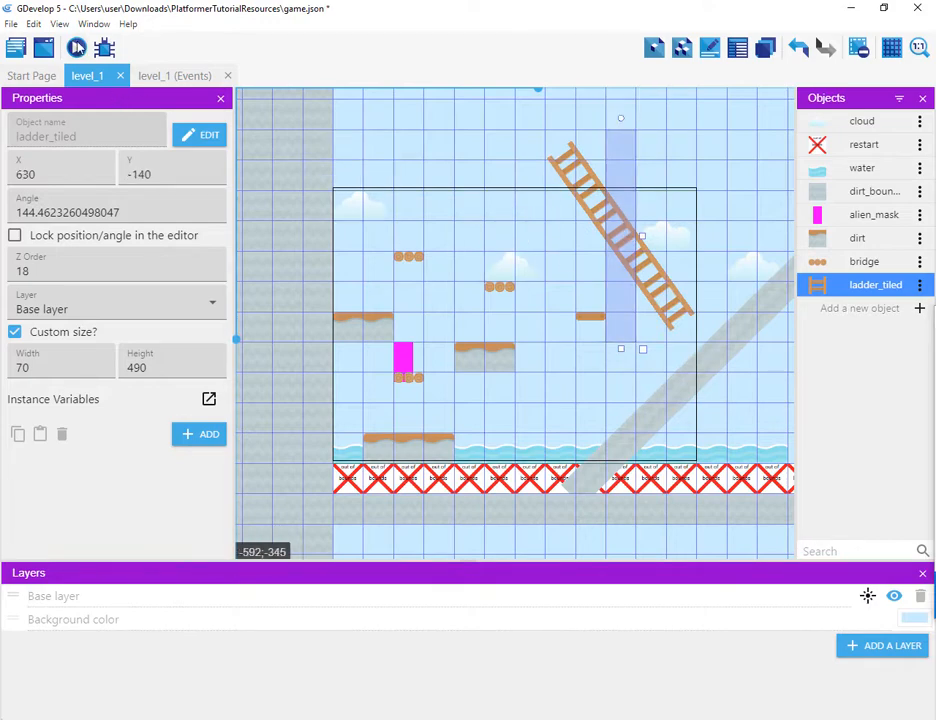
# Step: Preview the level and play-test jumping across the platforms and climbing the tilted ladder
pyautogui.click(77, 48)
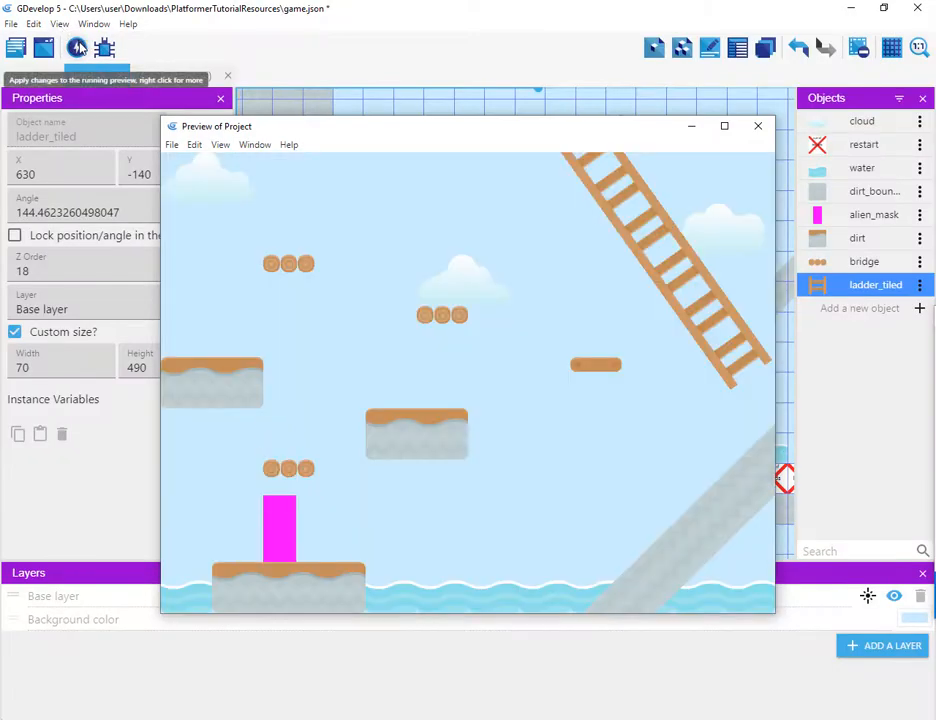
pyautogui.press('space')
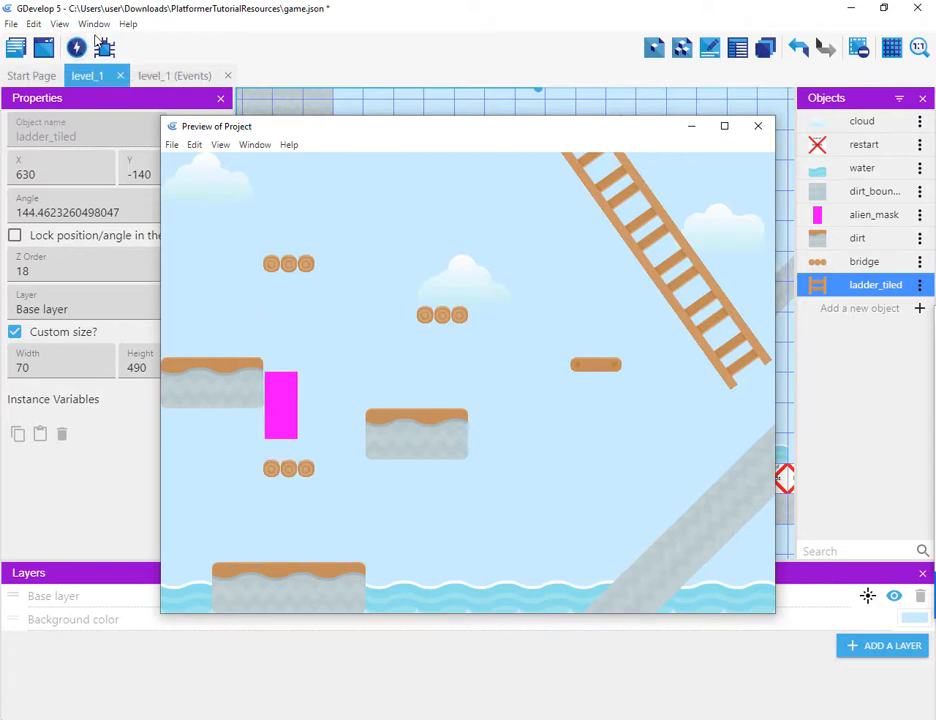
pyautogui.press('Right')
pyautogui.press('space')
pyautogui.press('space')
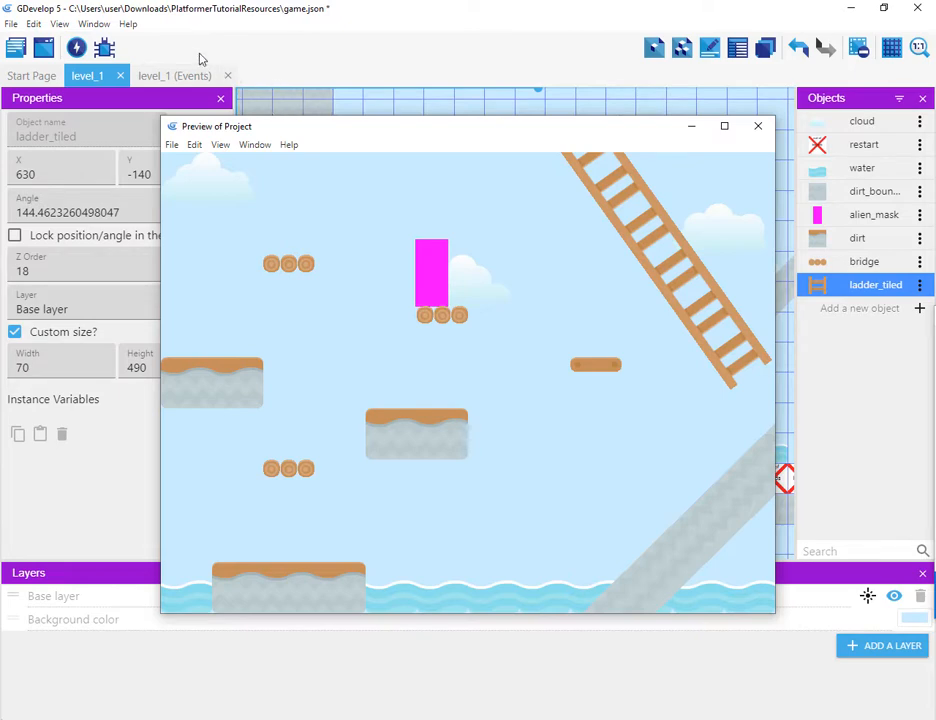
pyautogui.press('space')
pyautogui.press('Right')
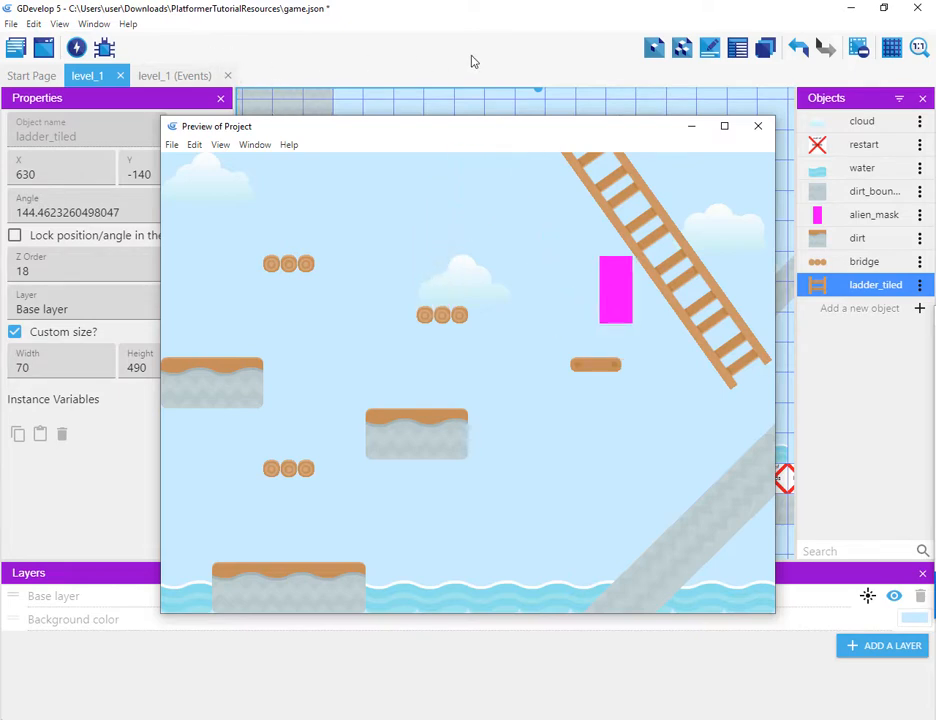
pyautogui.press('Up')
pyautogui.press('Right')
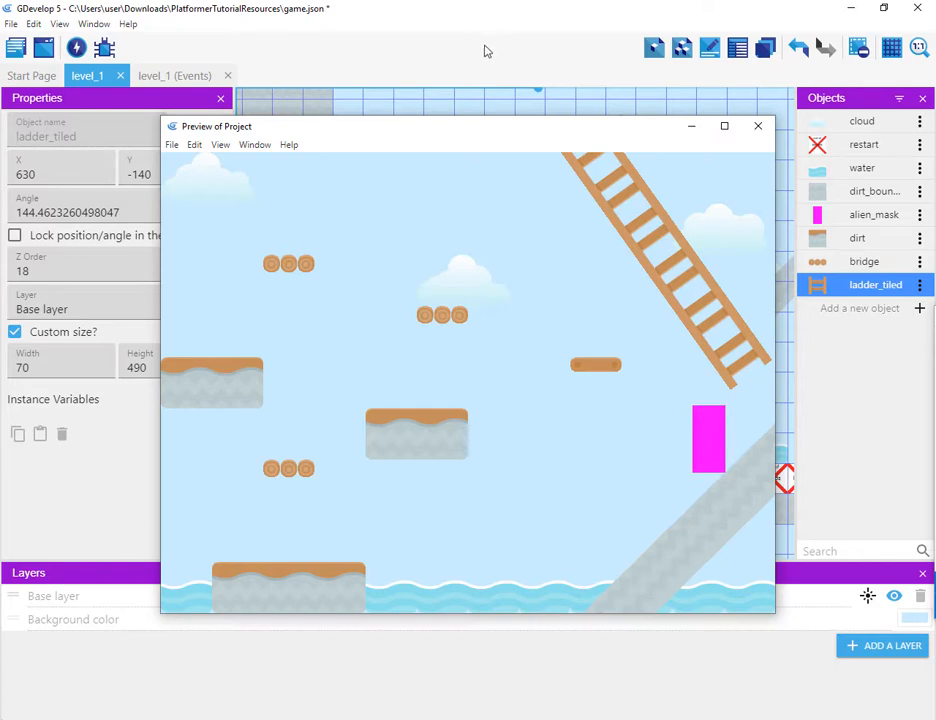
pyautogui.press('Left')
pyautogui.press('space')
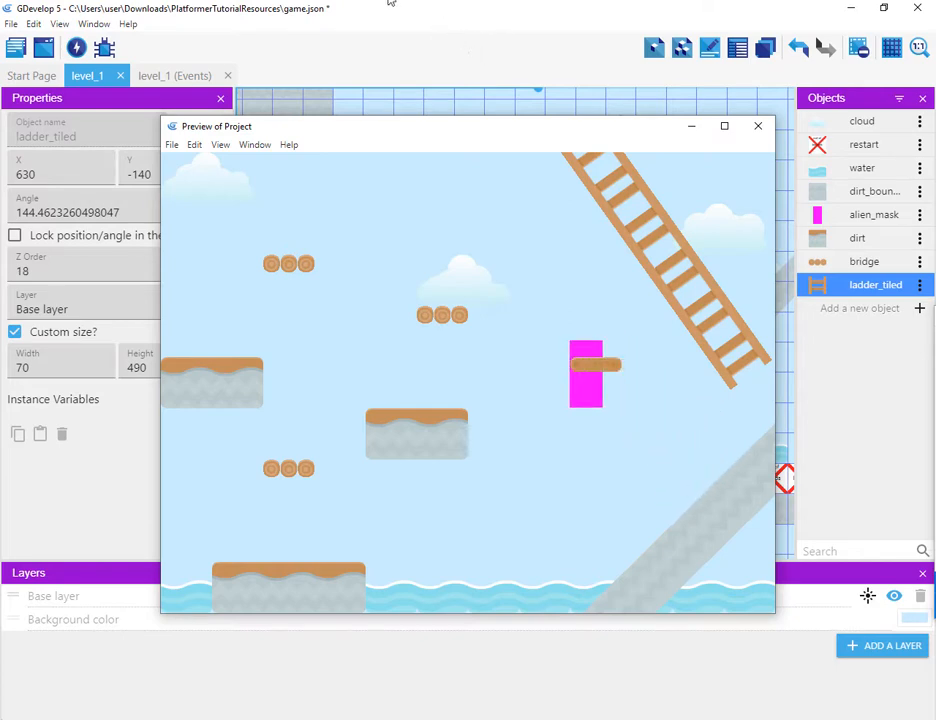
pyautogui.press('Right')
pyautogui.press('space')
pyautogui.press('Left')
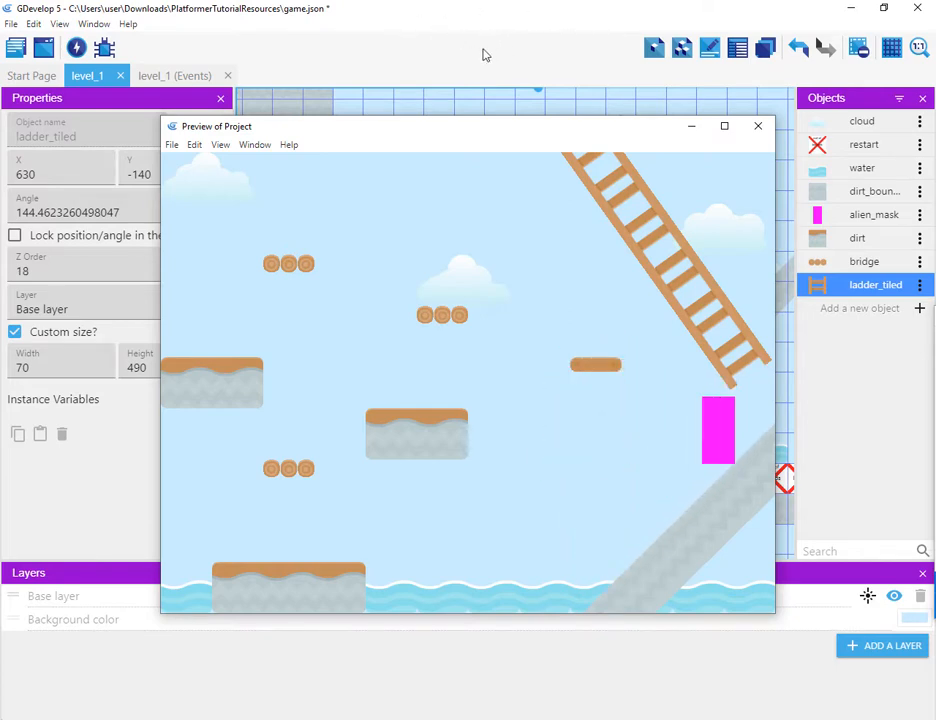
pyautogui.press('space')
pyautogui.press('Right')
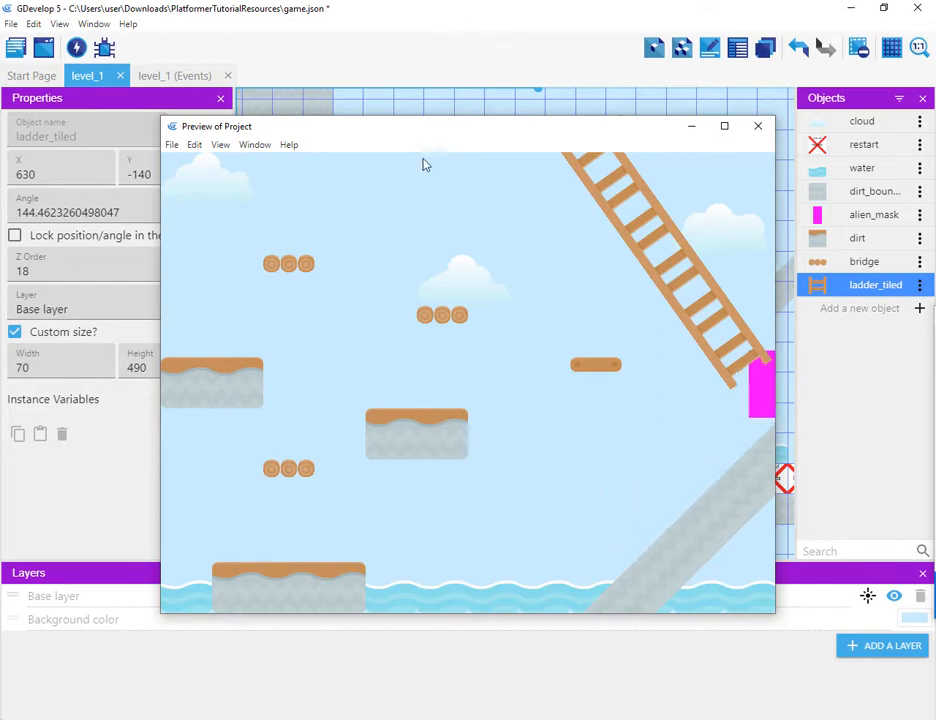
pyautogui.press('Up')
pyautogui.press('Left')
pyautogui.press('Right')
pyautogui.press('Left')
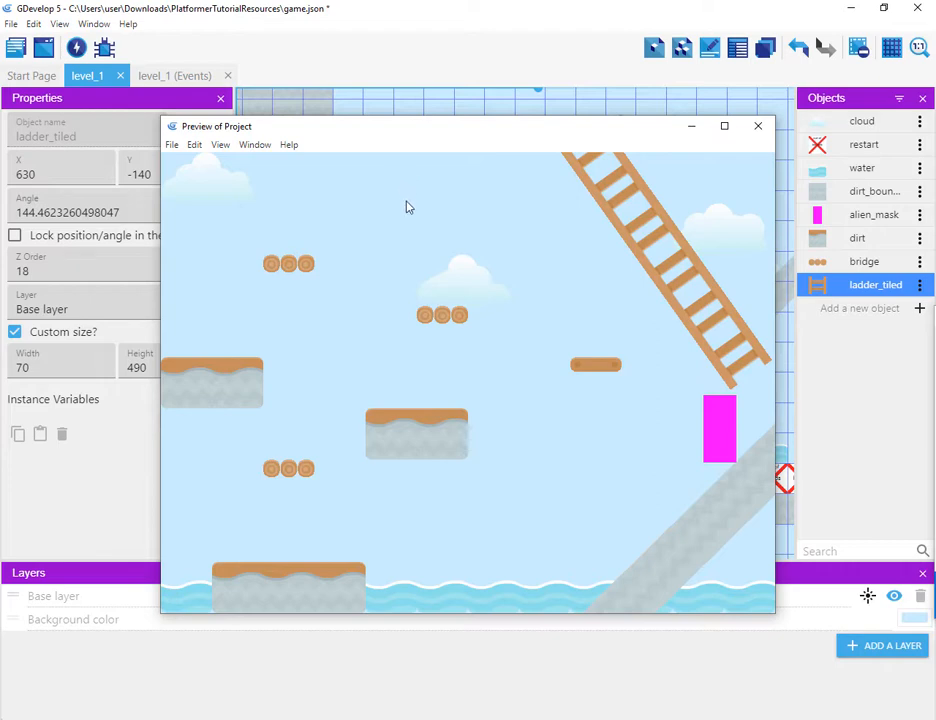
pyautogui.press('space')
pyautogui.press('Left')
pyautogui.press('space')
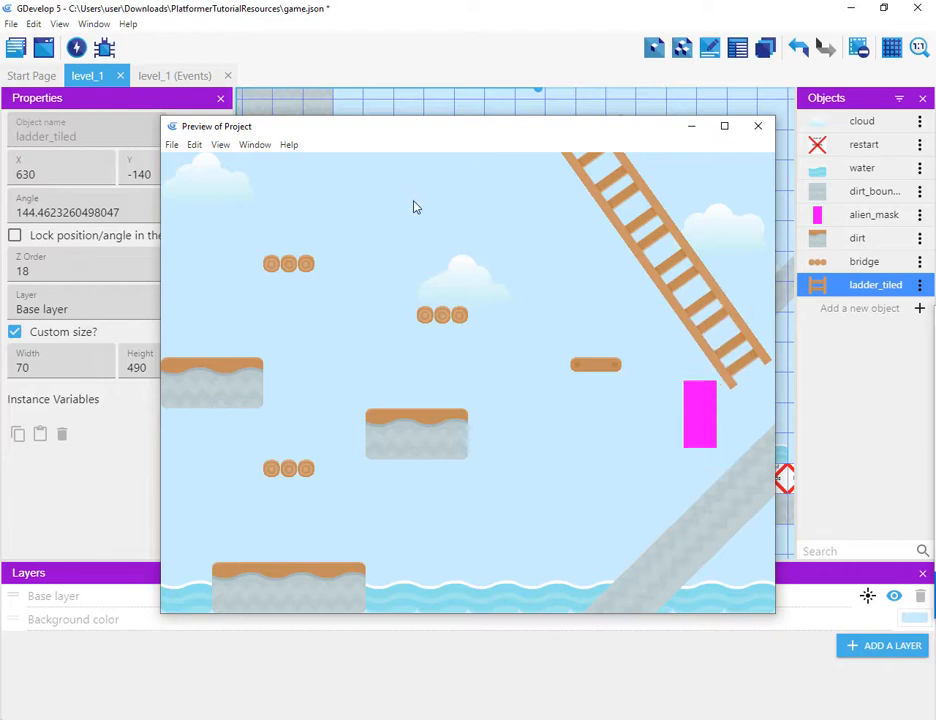
pyautogui.press('Up')
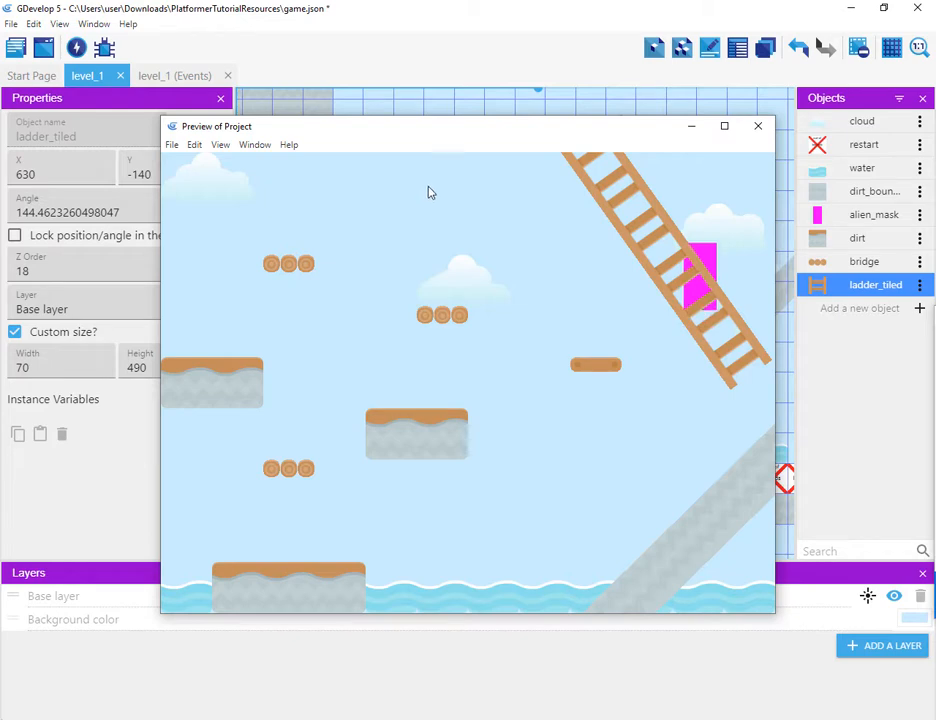
pyautogui.press('Up')
pyautogui.press('Up')
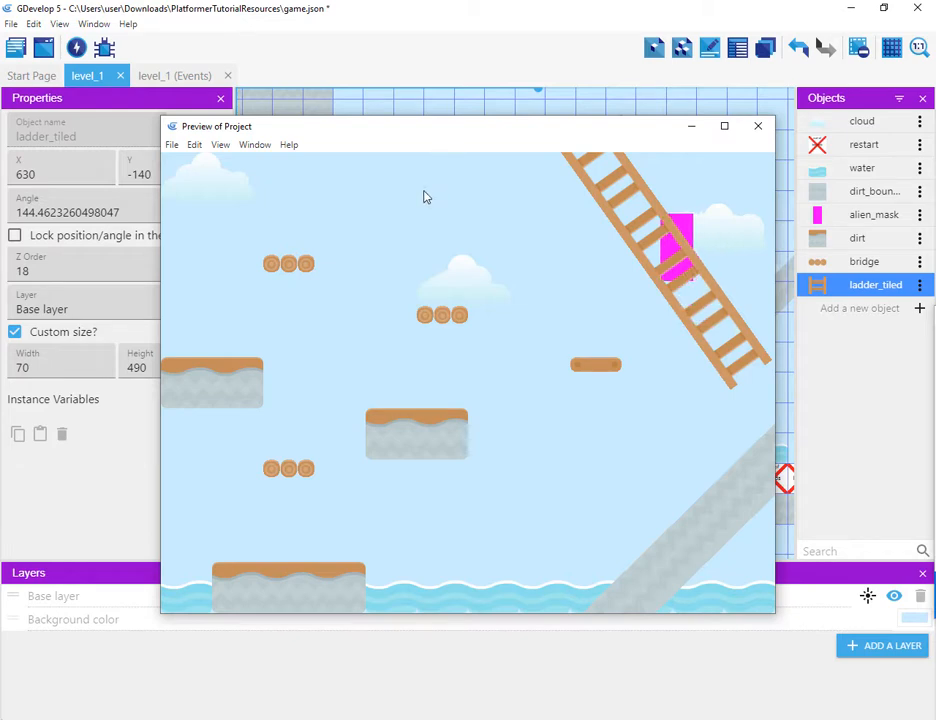
pyautogui.press('Down')
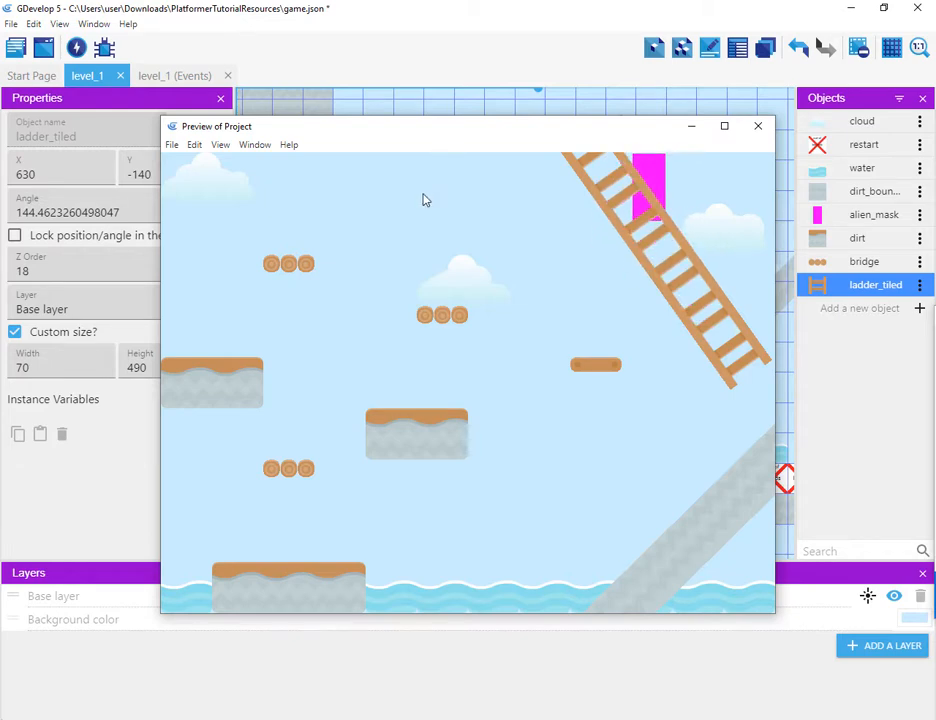
pyautogui.press('Right')
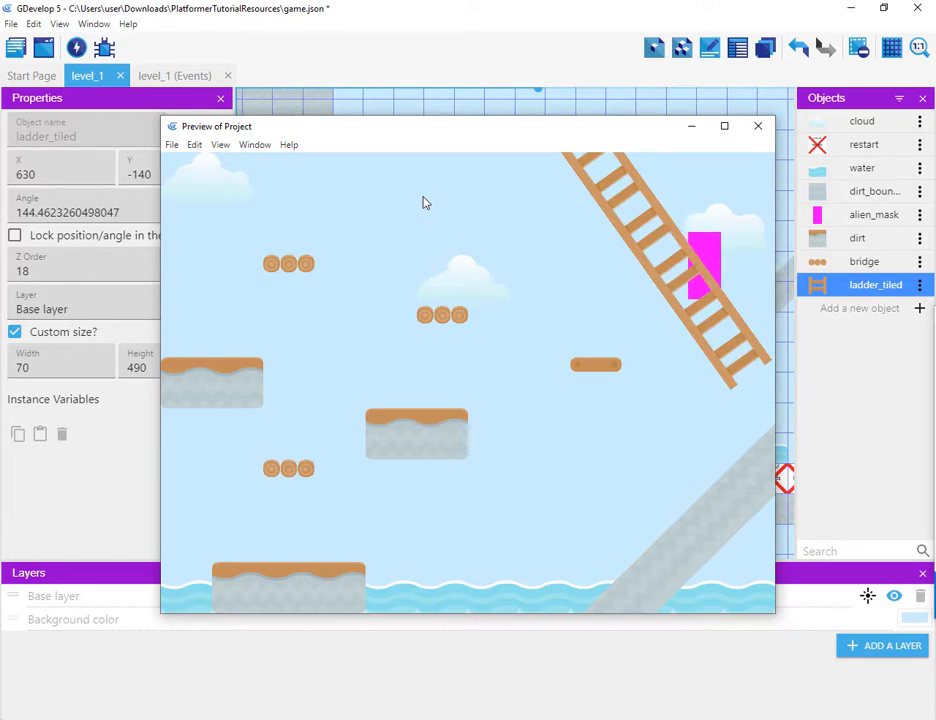
# Step: Keep play-testing jumping onto the platforms and climbing up and down the tilted ladder, then close the preview
pyautogui.press('Down')
pyautogui.press('Right')
pyautogui.press('Left')
pyautogui.press('Up')
pyautogui.press('Up')
pyautogui.press('Left')
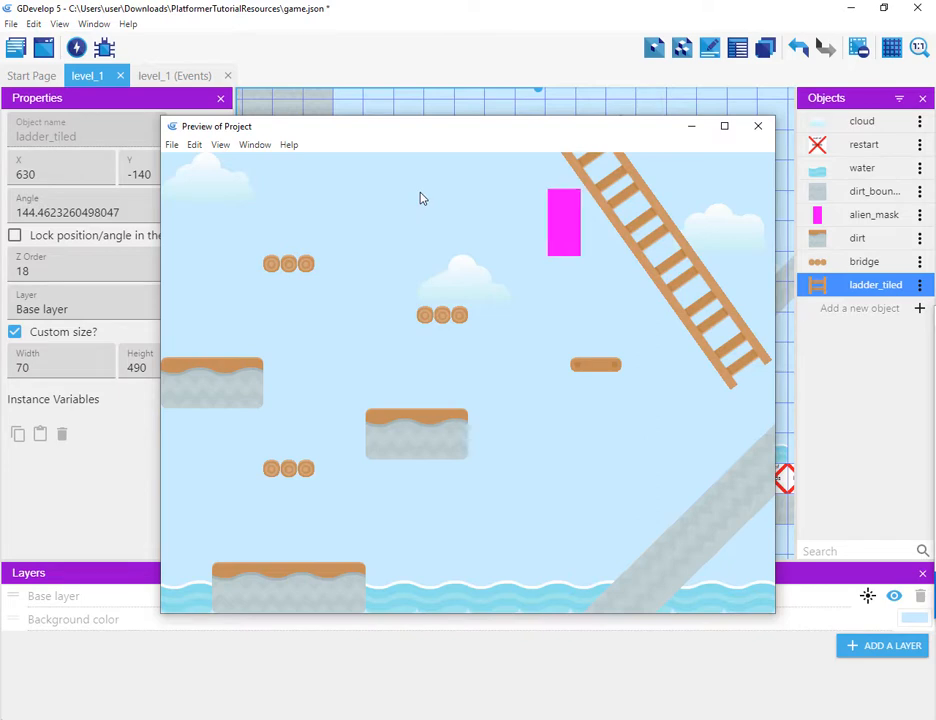
pyautogui.press('Right')
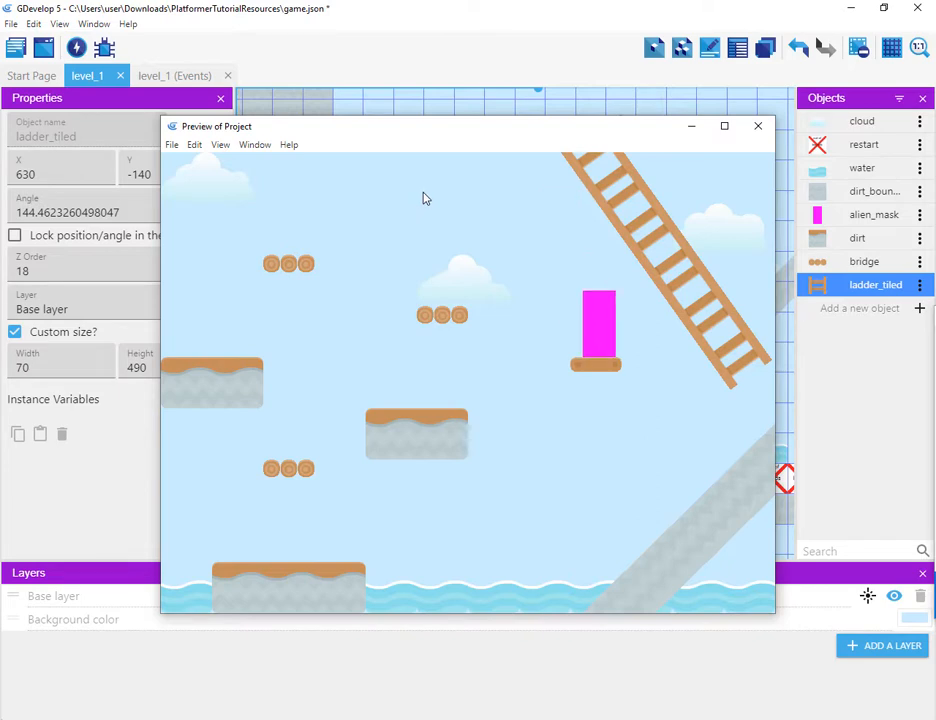
pyautogui.press('space')
pyautogui.press('Right')
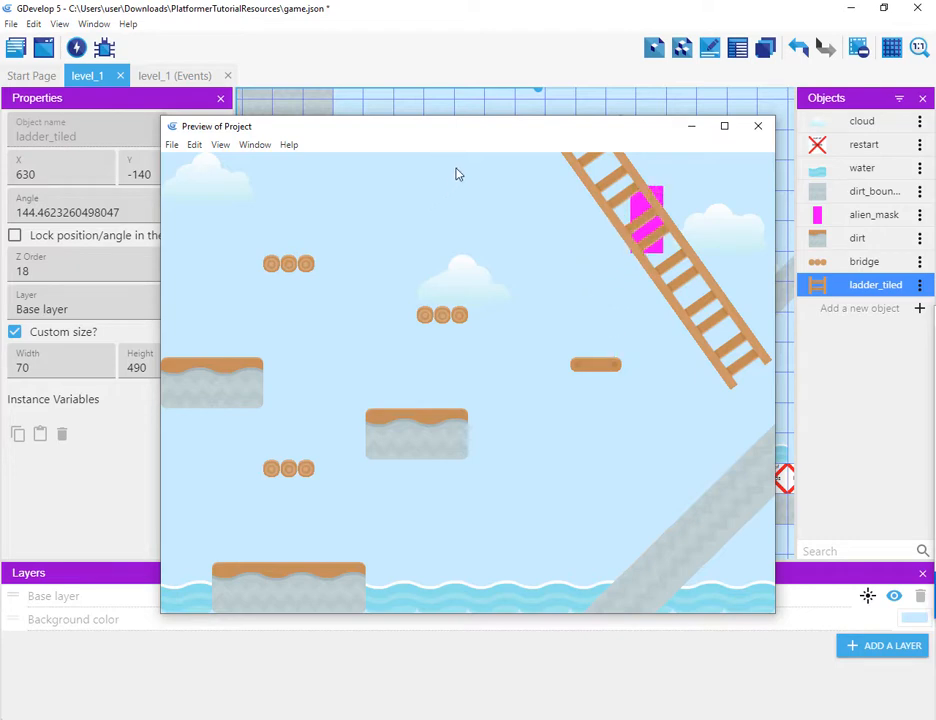
pyautogui.press('Right')
pyautogui.press('Right')
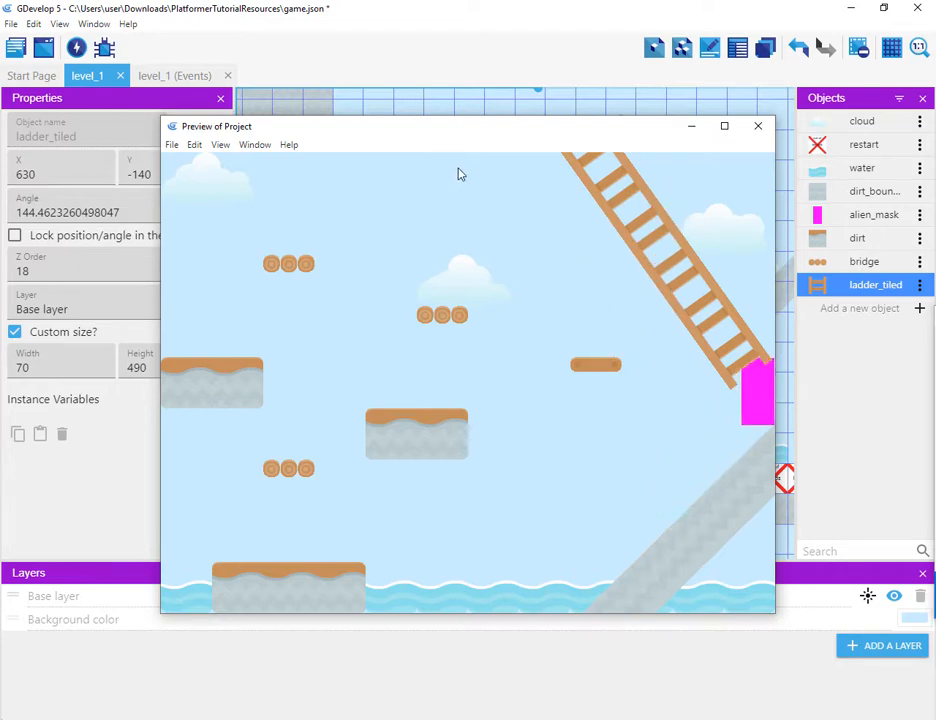
pyautogui.press('Up')
pyautogui.press('Left')
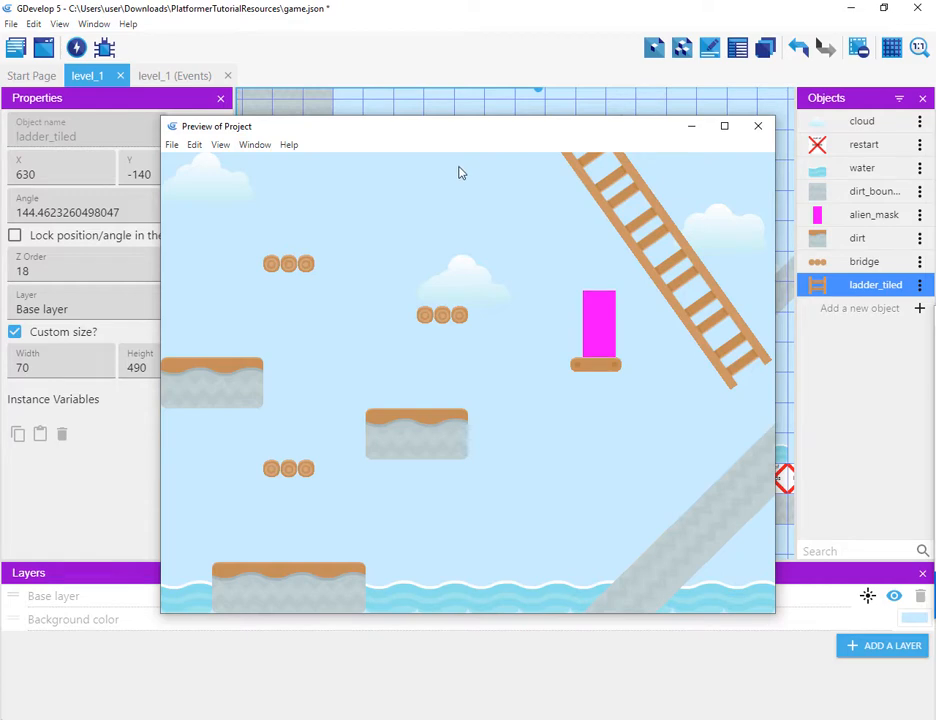
pyautogui.press('space')
pyautogui.press('Right')
pyautogui.press('Up')
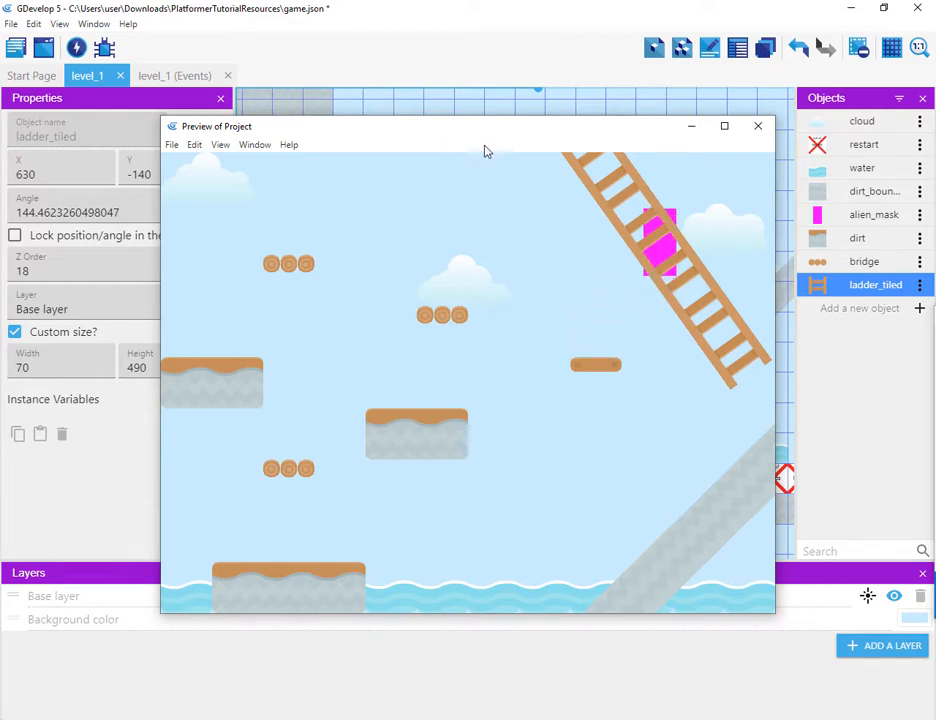
pyautogui.press('Down')
pyautogui.press('Down')
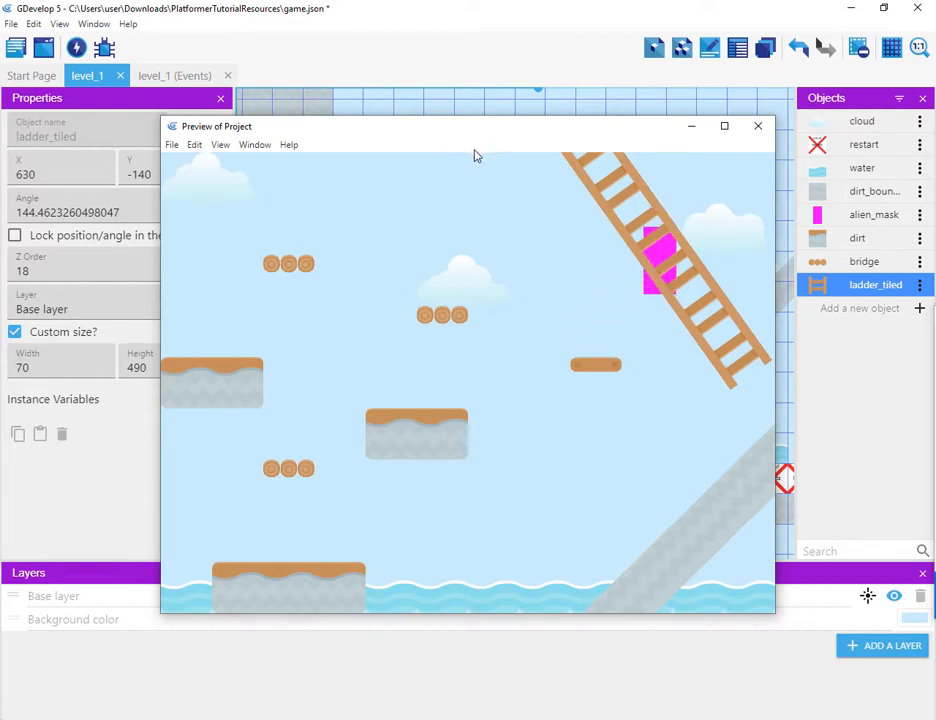
pyautogui.press('Down')
pyautogui.press('Up')
pyautogui.press('Down')
pyautogui.press('Up')
pyautogui.press('Down')
pyautogui.click(758, 130)
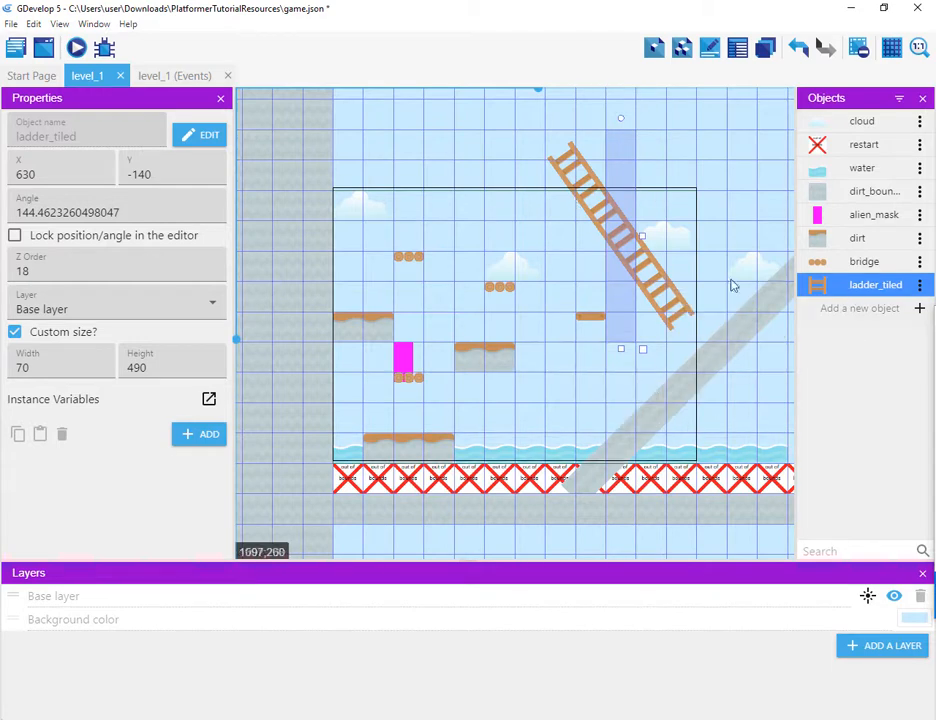
# Step: Delete the tilted ladder_tiled instance from the level
pyautogui.rightClick(677, 298)
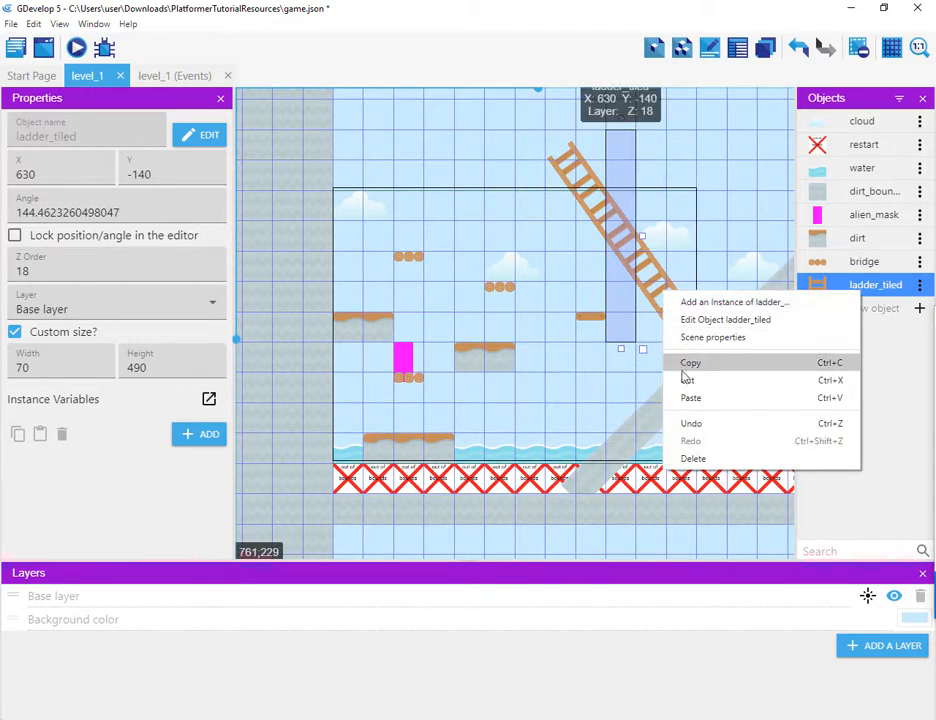
pyautogui.click(693, 458)
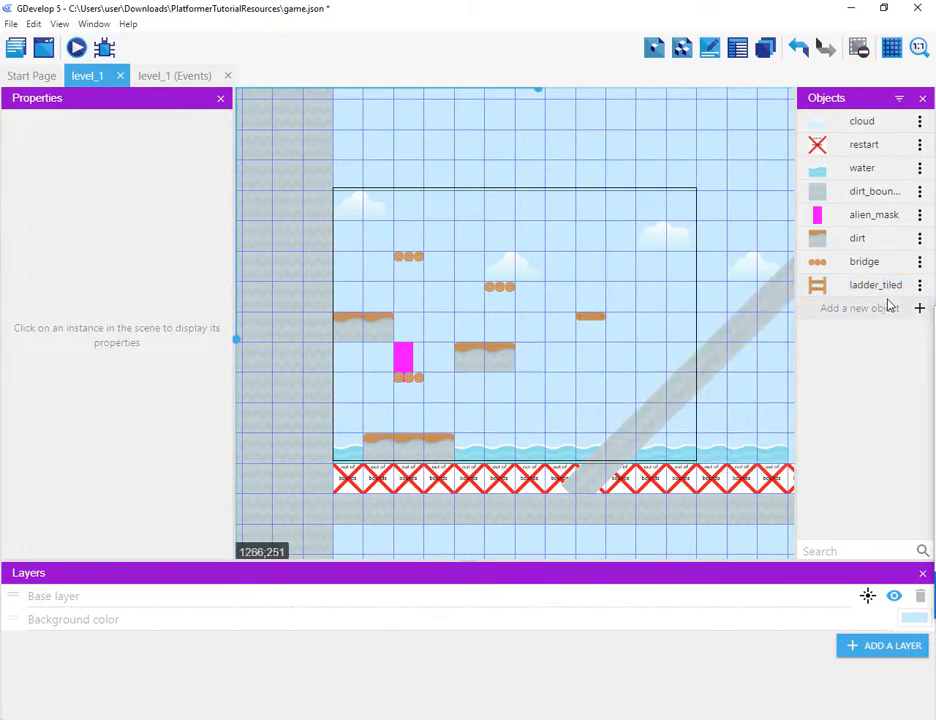
# Step: Create a new Sprite object named ladder whose first animation uses the ladder_mid.png image
pyautogui.click(919, 309)
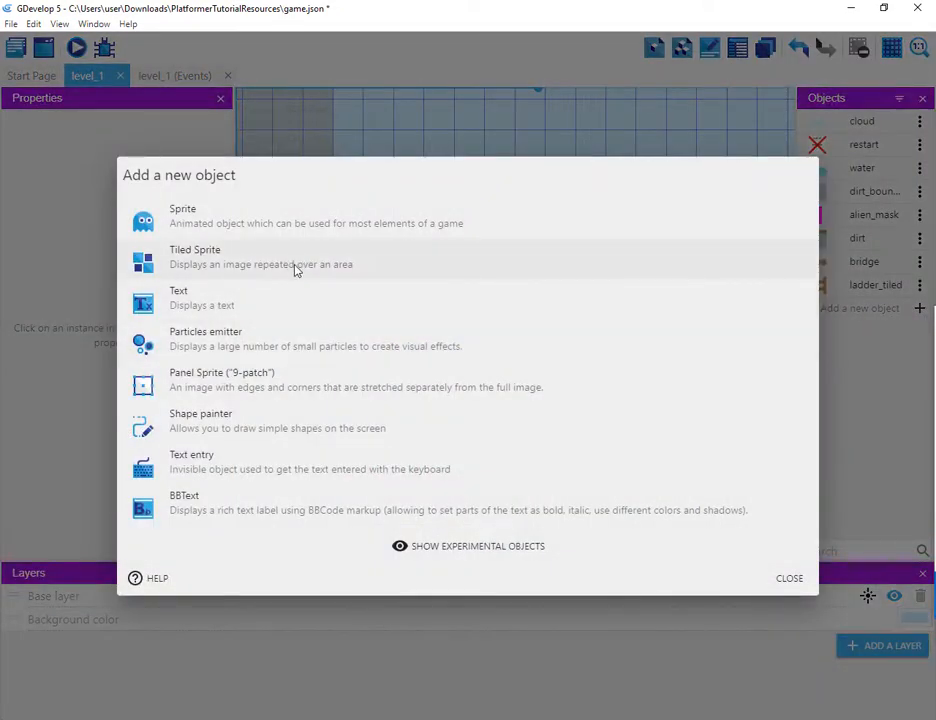
pyautogui.click(278, 222)
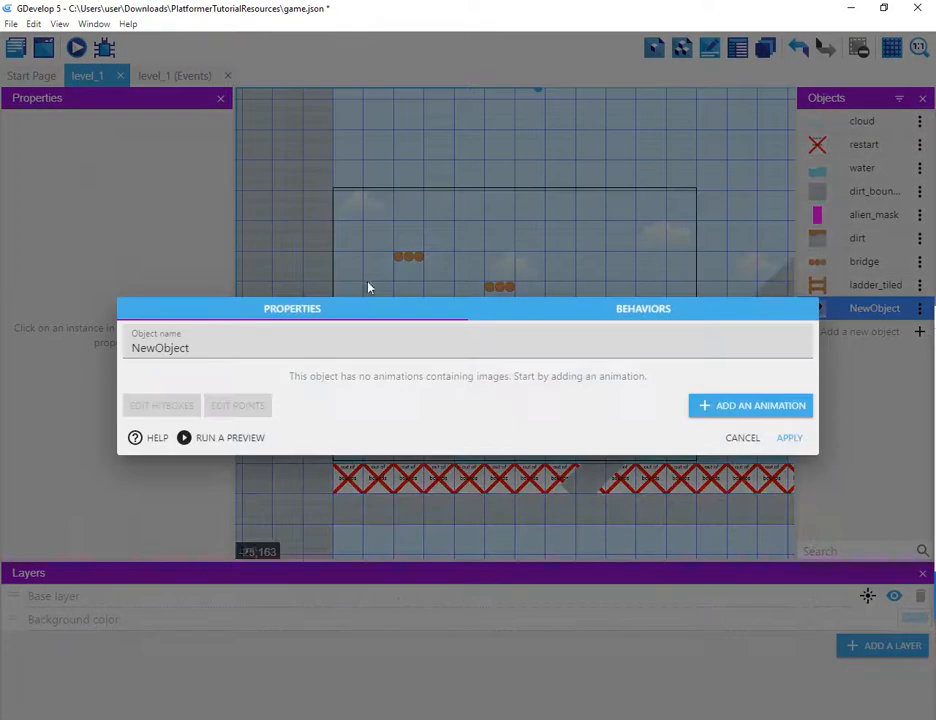
pyautogui.doubleClick(205, 357)
pyautogui.write('ladder')
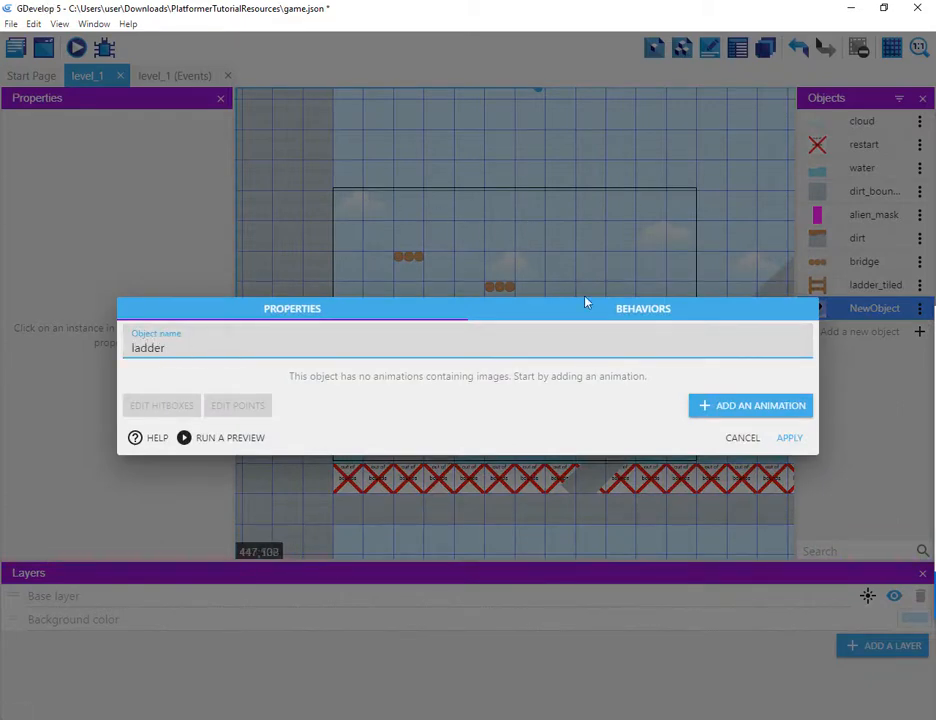
pyautogui.click(704, 412)
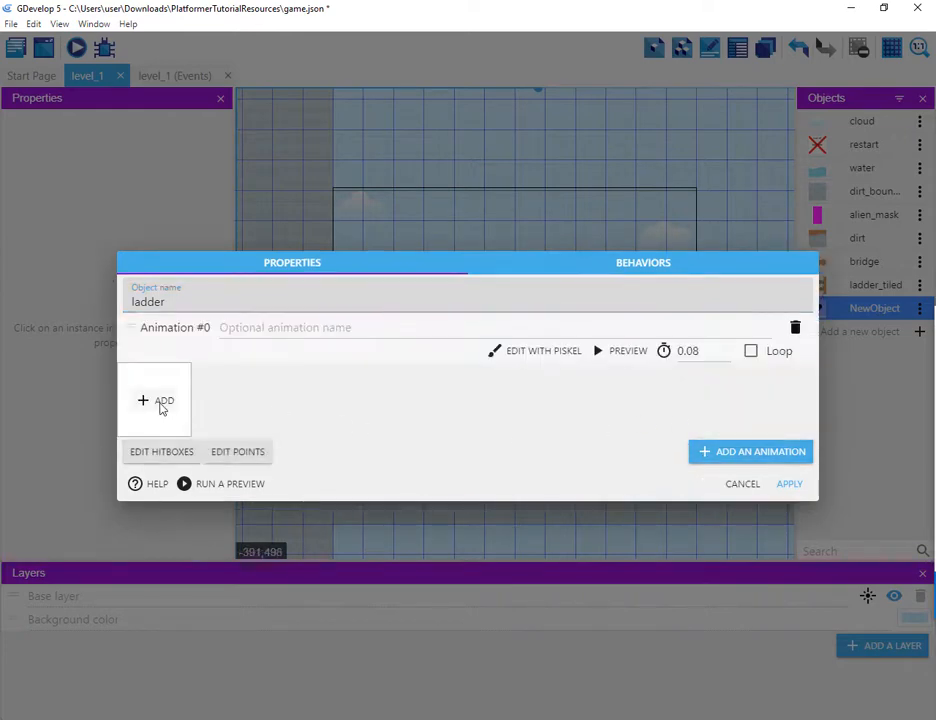
pyautogui.click(161, 405)
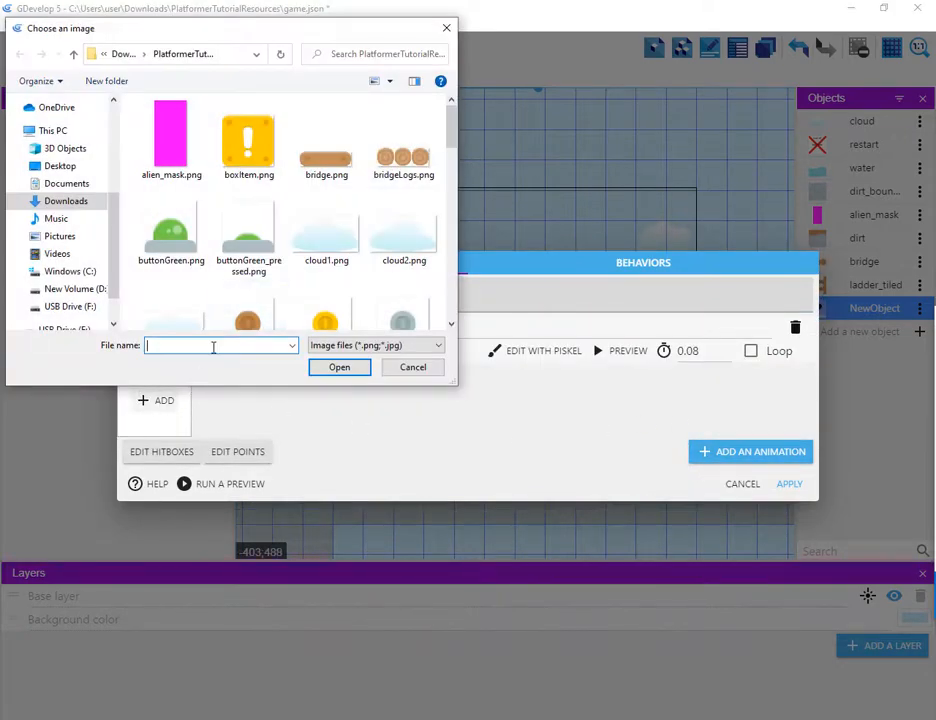
pyautogui.scroll(-5, 451, 178)
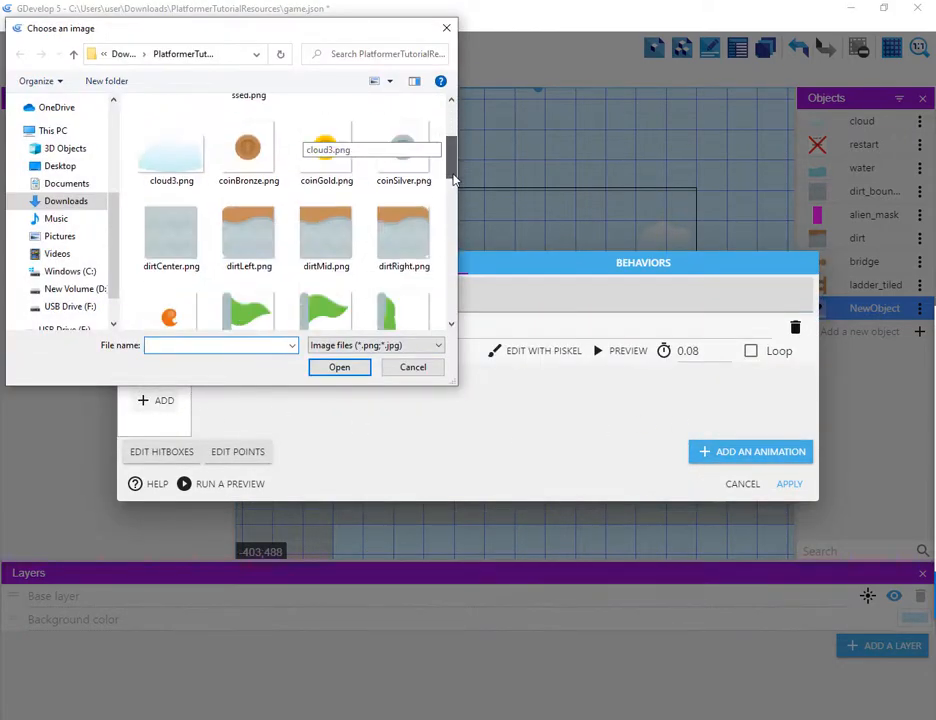
pyautogui.click(182, 206)
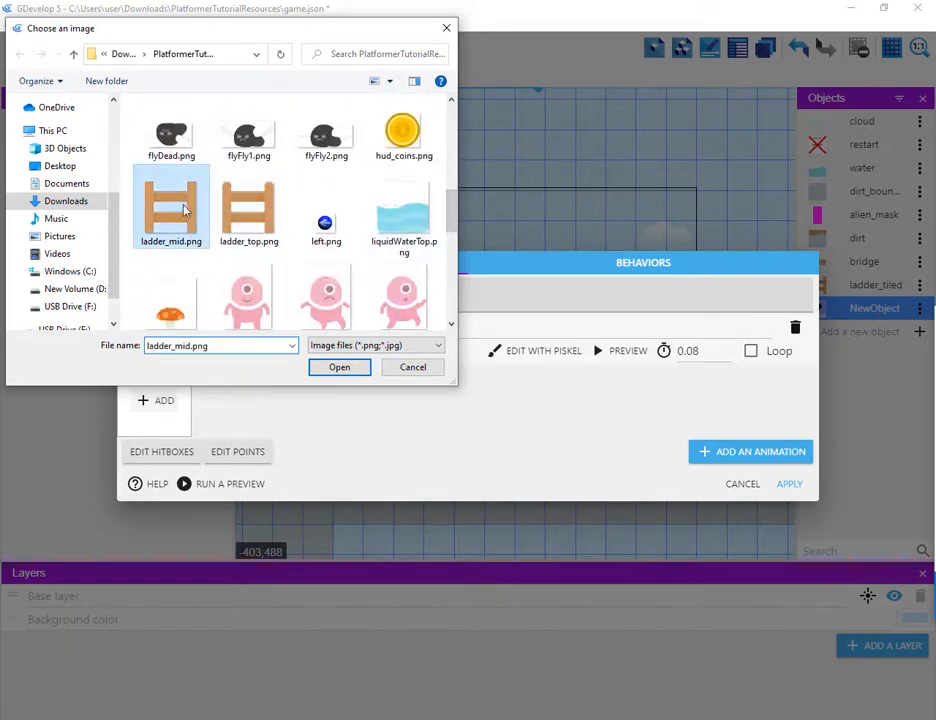
pyautogui.click(339, 367)
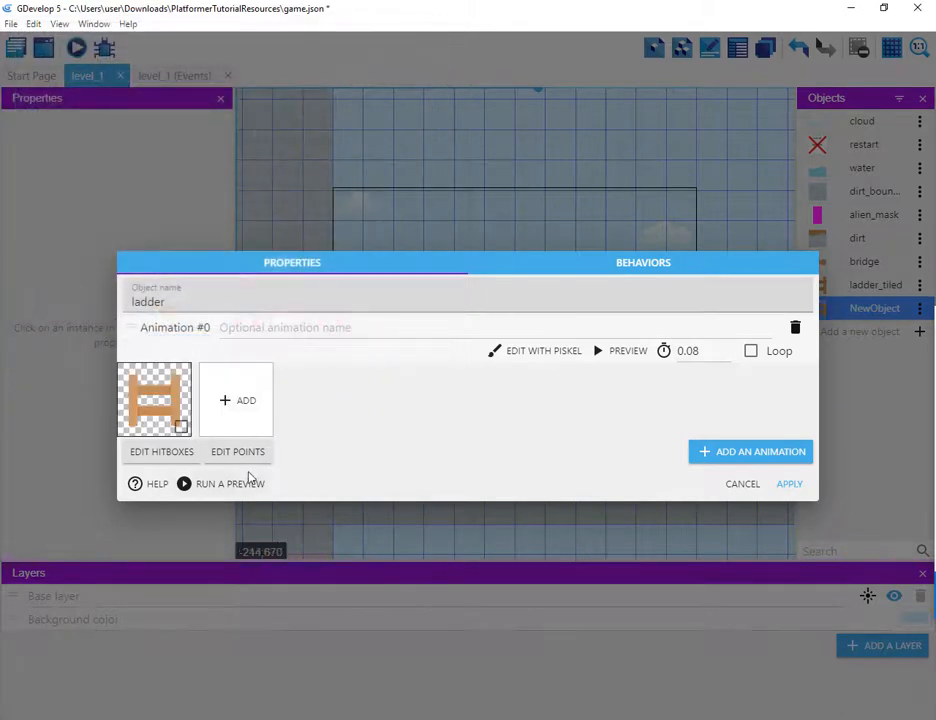
# Step: Add a second animation to the ladder object using the ladder_top.png image
pyautogui.click(704, 452)
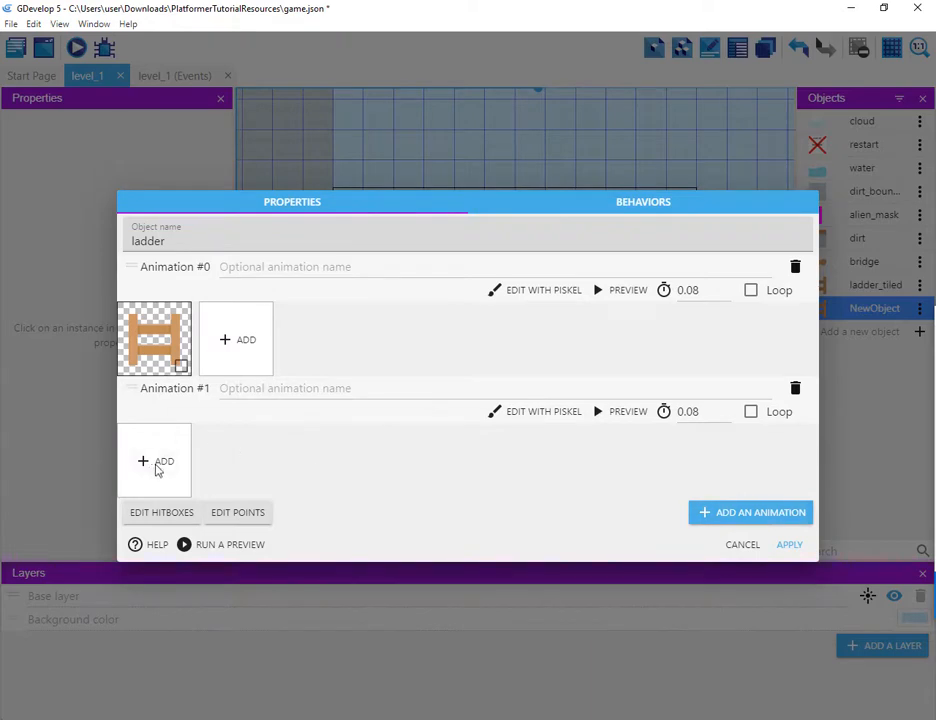
pyautogui.click(157, 466)
pyautogui.scroll(-3, 448, 166)
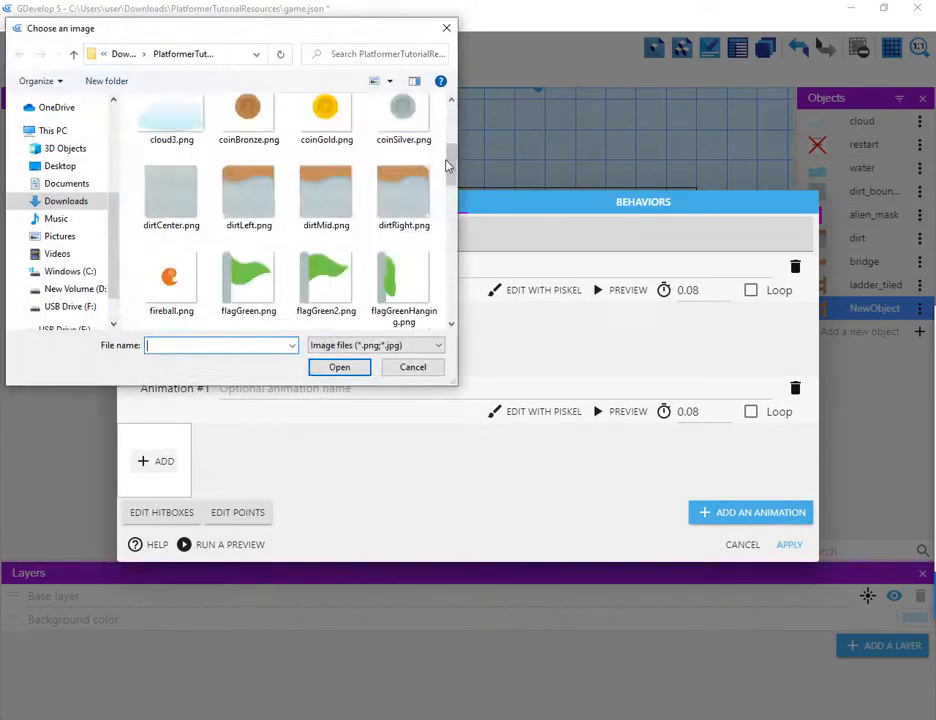
pyautogui.scroll(-3, 448, 166)
pyautogui.click(266, 178)
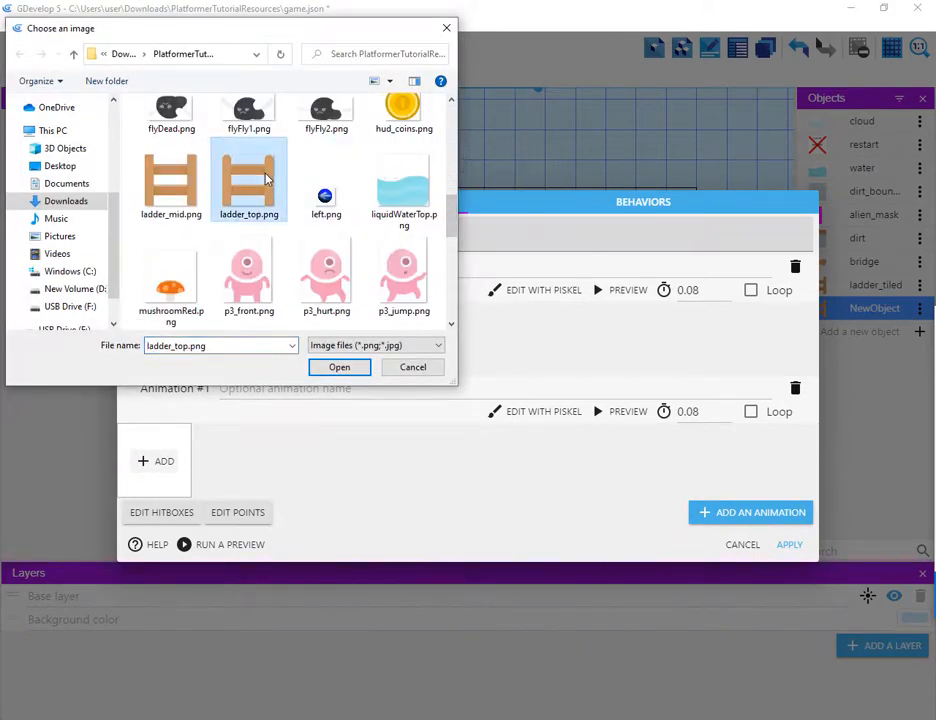
pyautogui.click(339, 367)
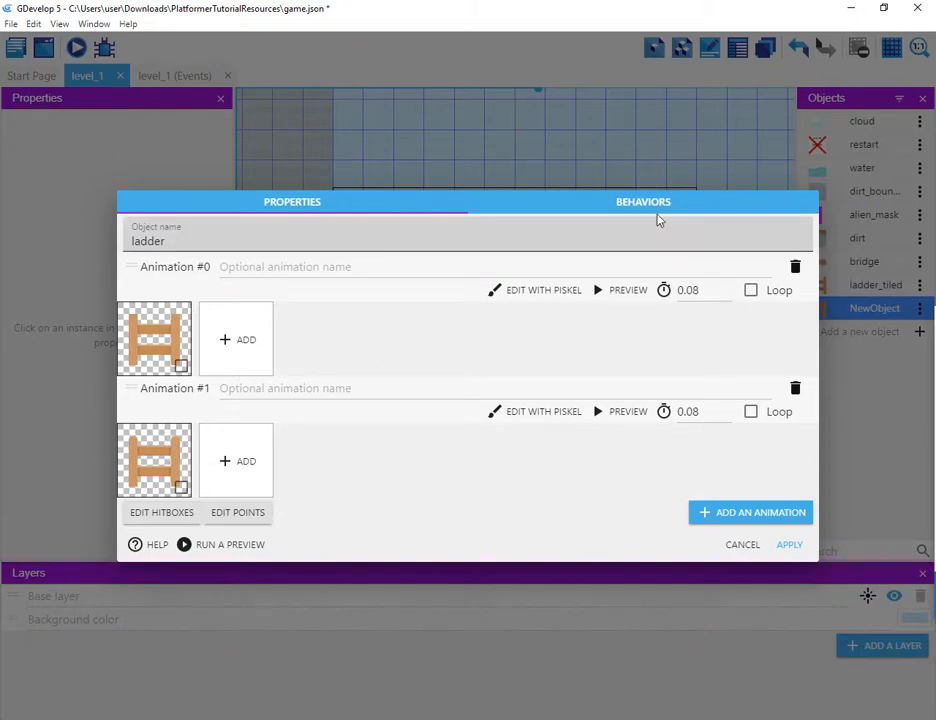
# Step: Give the ladder object a Platform behavior with ledge grabbing off and type set to Ladder, and apply
pyautogui.click(650, 203)
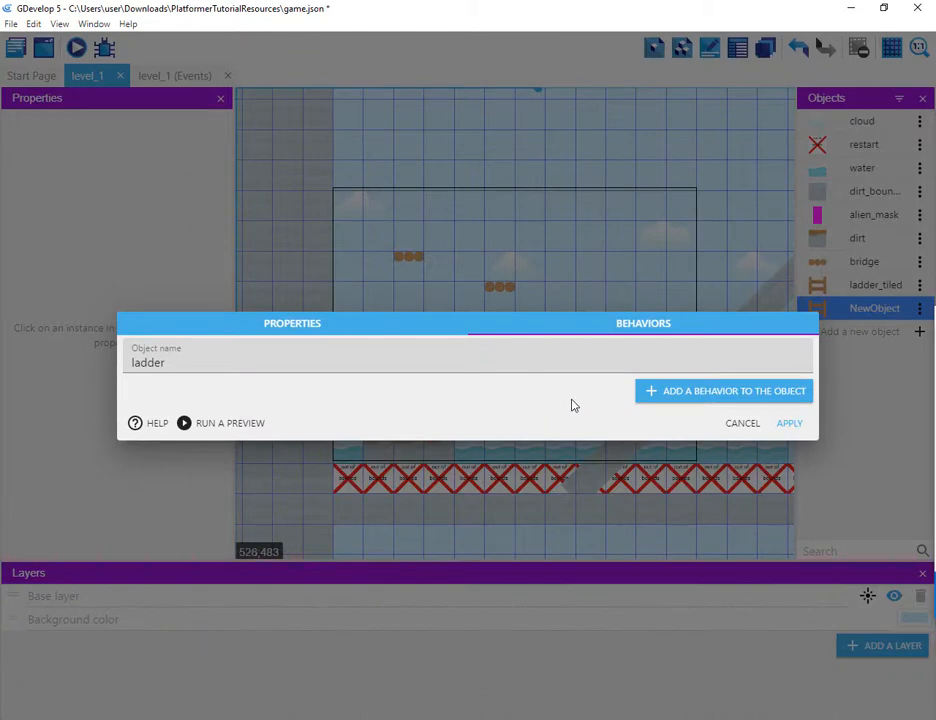
pyautogui.click(650, 393)
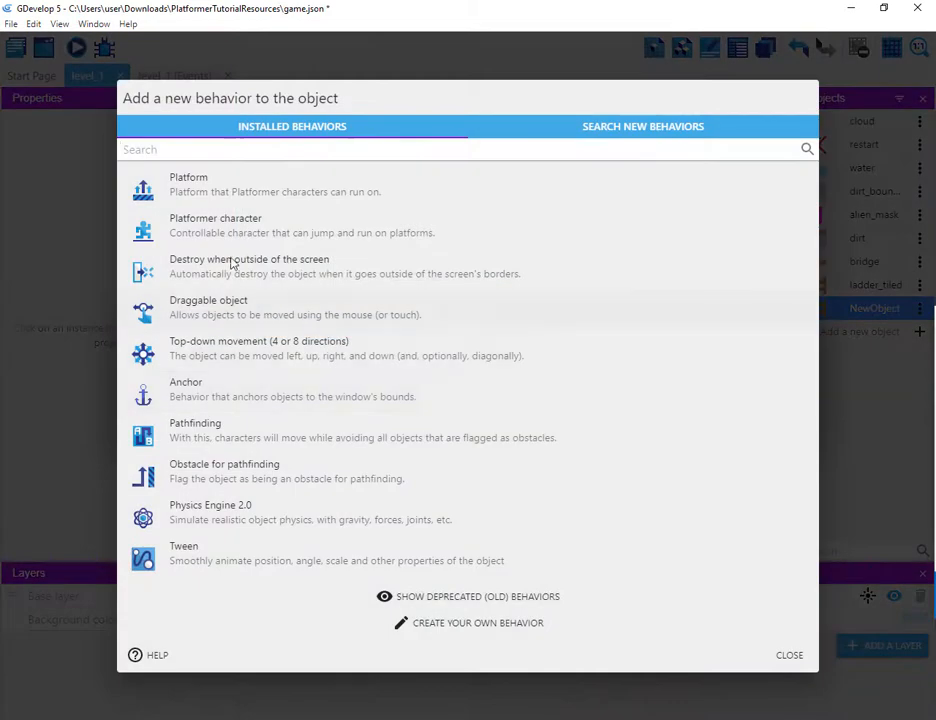
pyautogui.click(230, 201)
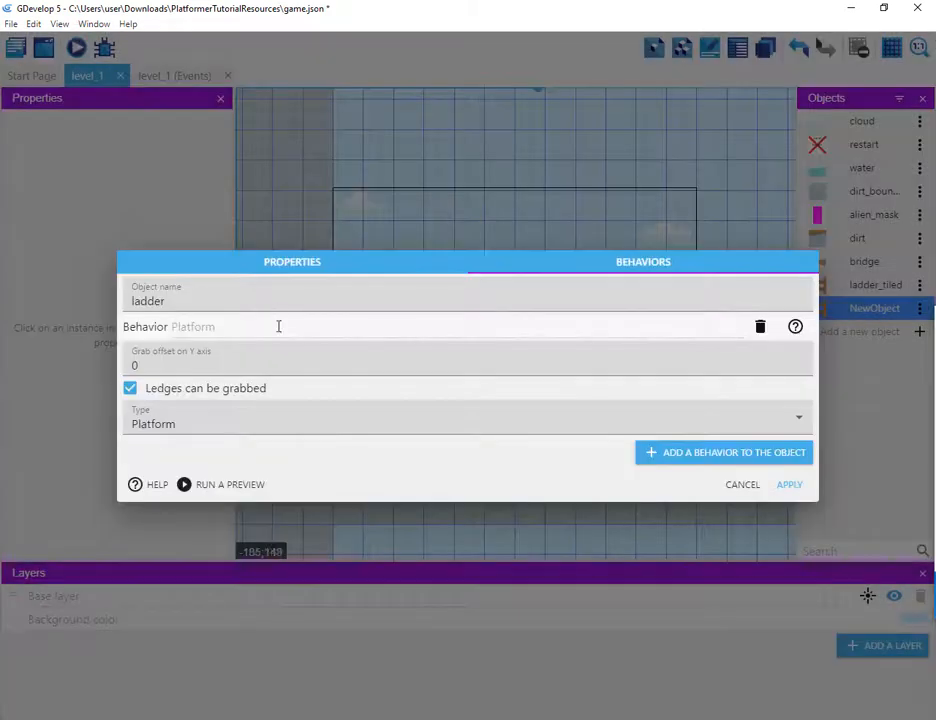
pyautogui.click(130, 388)
pyautogui.click(184, 424)
pyautogui.click(217, 477)
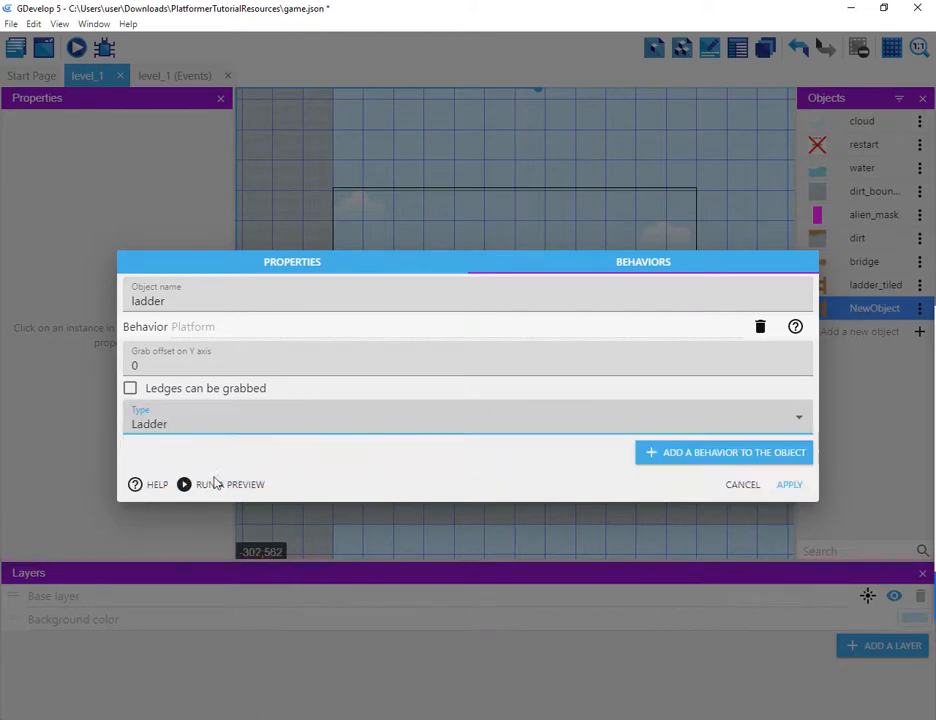
pyautogui.click(789, 485)
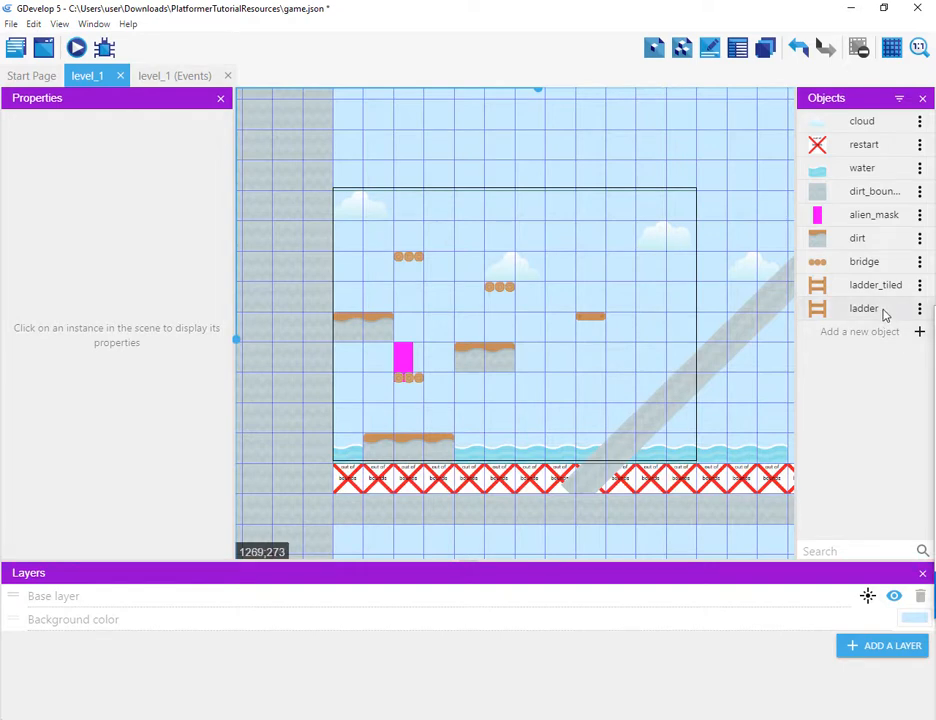
# Step: Place a ladder instance on the right of the level at X 700, Y 210
pyautogui.moveTo(883, 314); pyautogui.dragTo(652, 386)
pyautogui.click(651, 385)
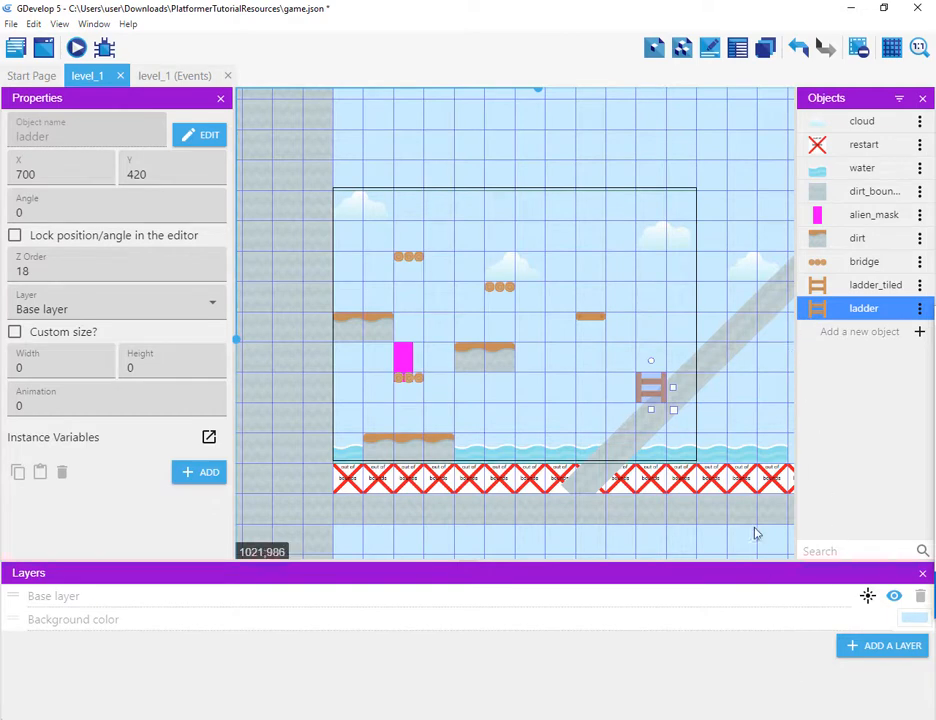
pyautogui.moveTo(650, 396); pyautogui.dragTo(661, 303)
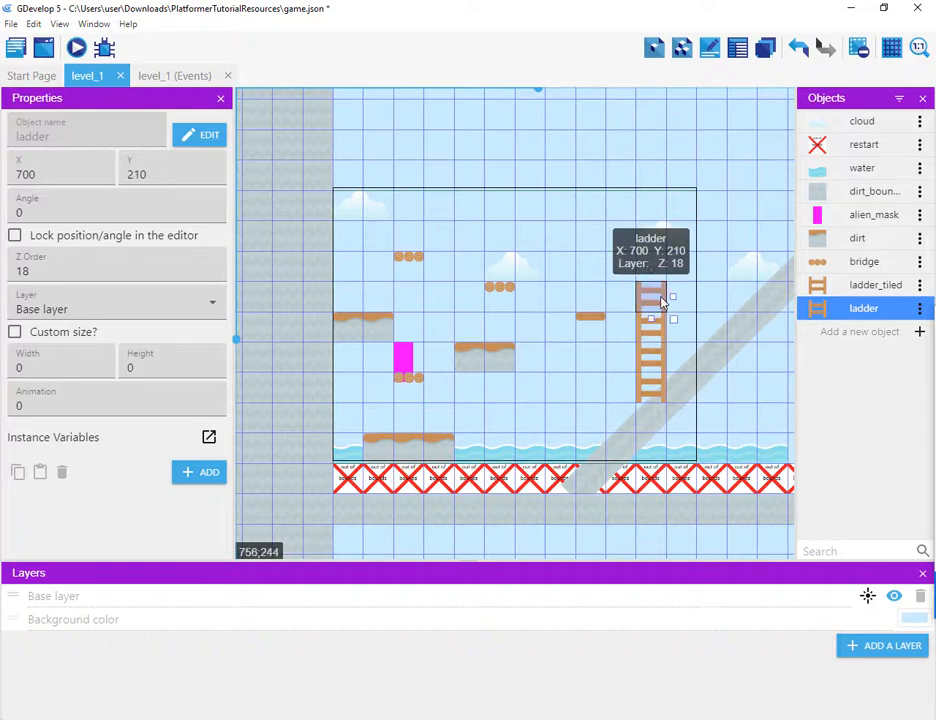
pyautogui.doubleClick(660, 303)
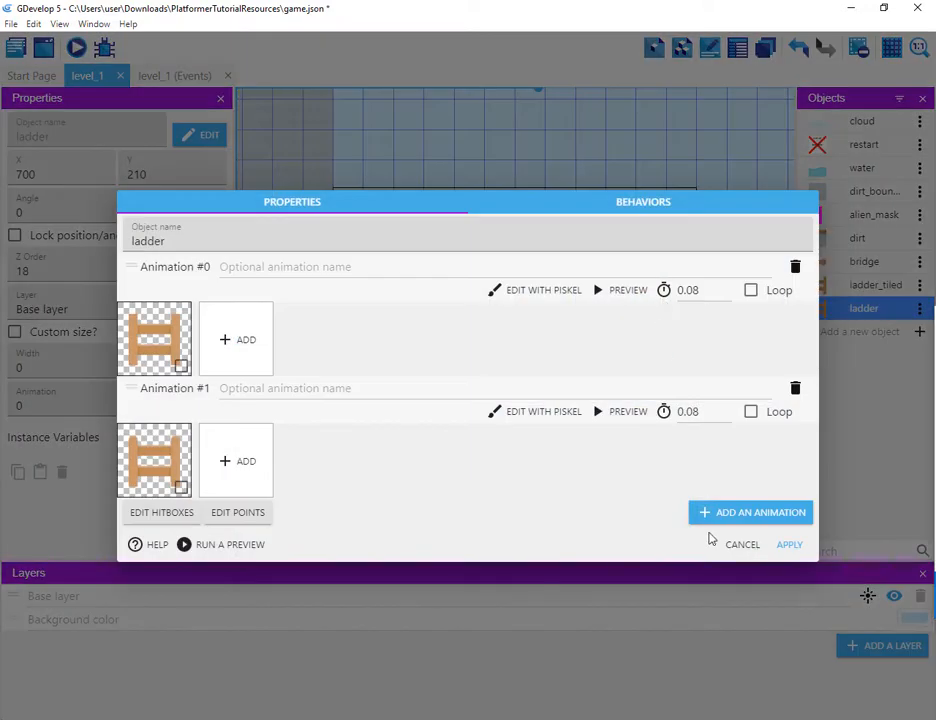
pyautogui.click(731, 544)
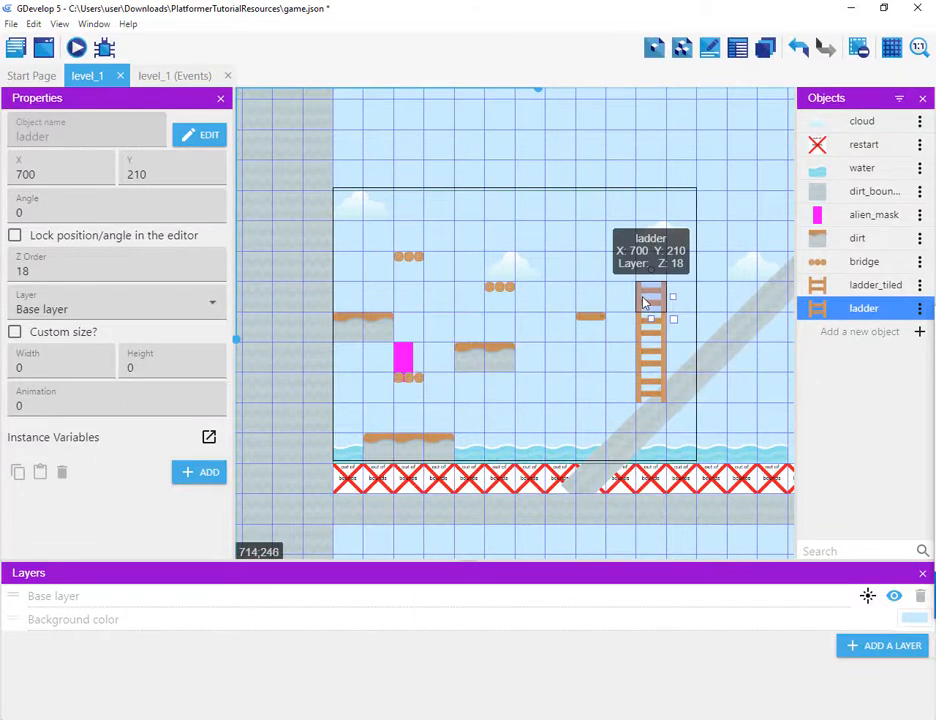
pyautogui.moveTo(648, 299)
pyautogui.mouseDown()
pyautogui.moveTo(650, 324)
pyautogui.moveTo(653, 298)
pyautogui.mouseUp()
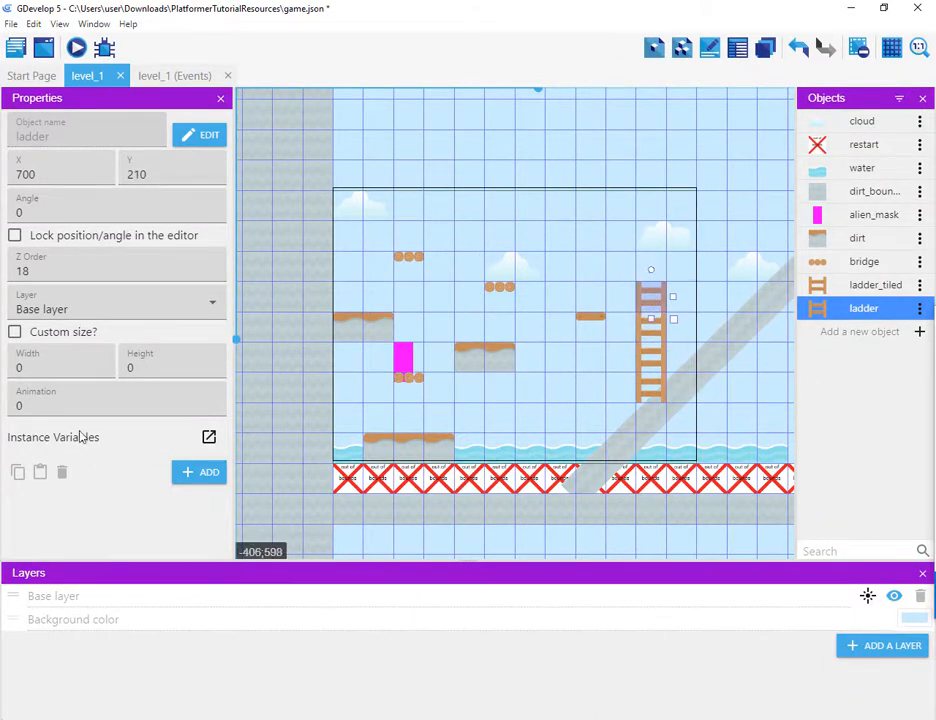
pyautogui.moveTo(51, 407); pyautogui.dragTo(5, 415)
pyautogui.click(619, 191)
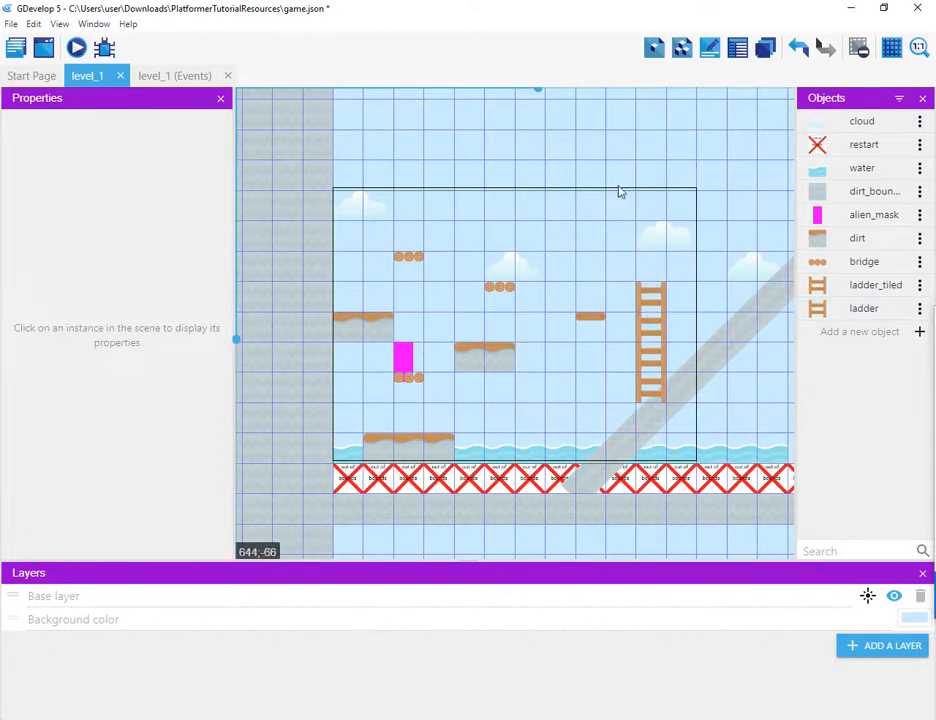
# Step: Launch a preview of the level to test the new ladder
pyautogui.click(76, 48)
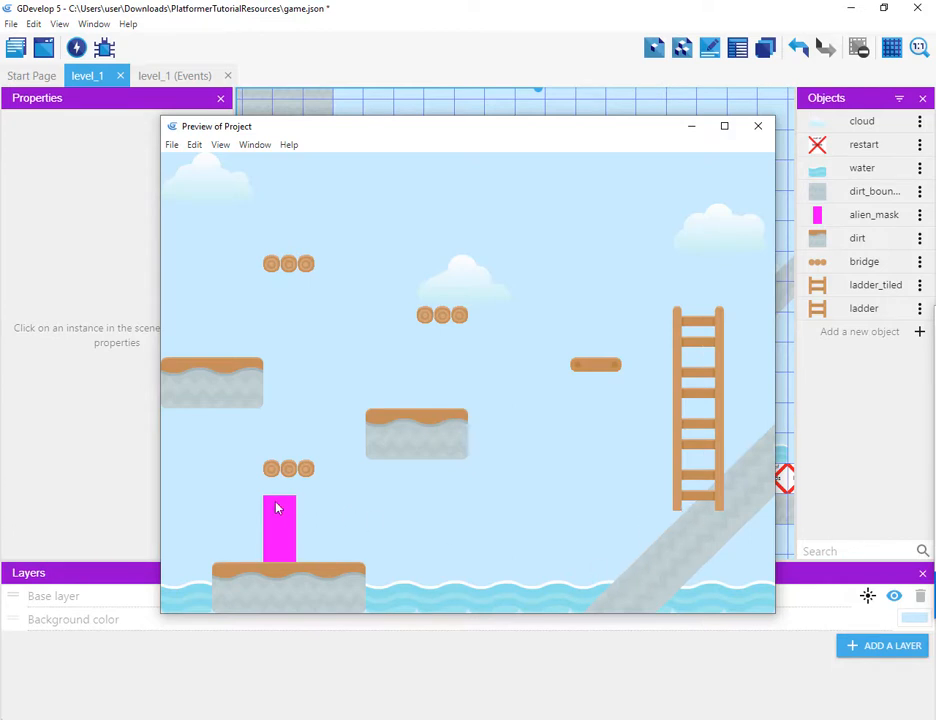
# Step: In the preview, move the player right and jump across the platforms to reach the ladder
pyautogui.press('Right')
pyautogui.press('space')
pyautogui.press('Right')
pyautogui.press('space')
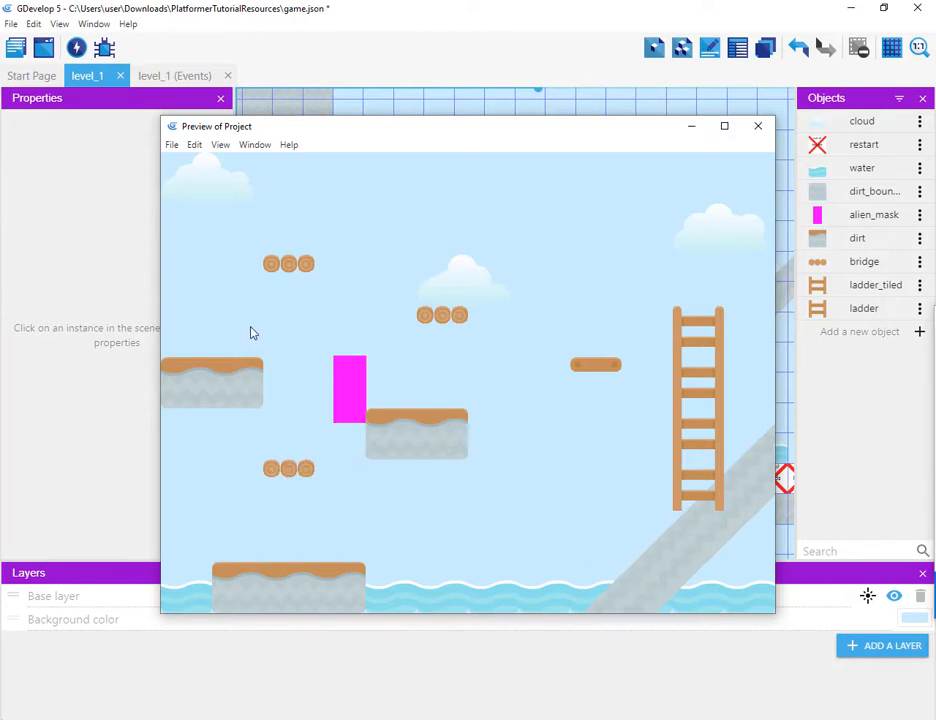
pyautogui.press('Right')
pyautogui.press('space')
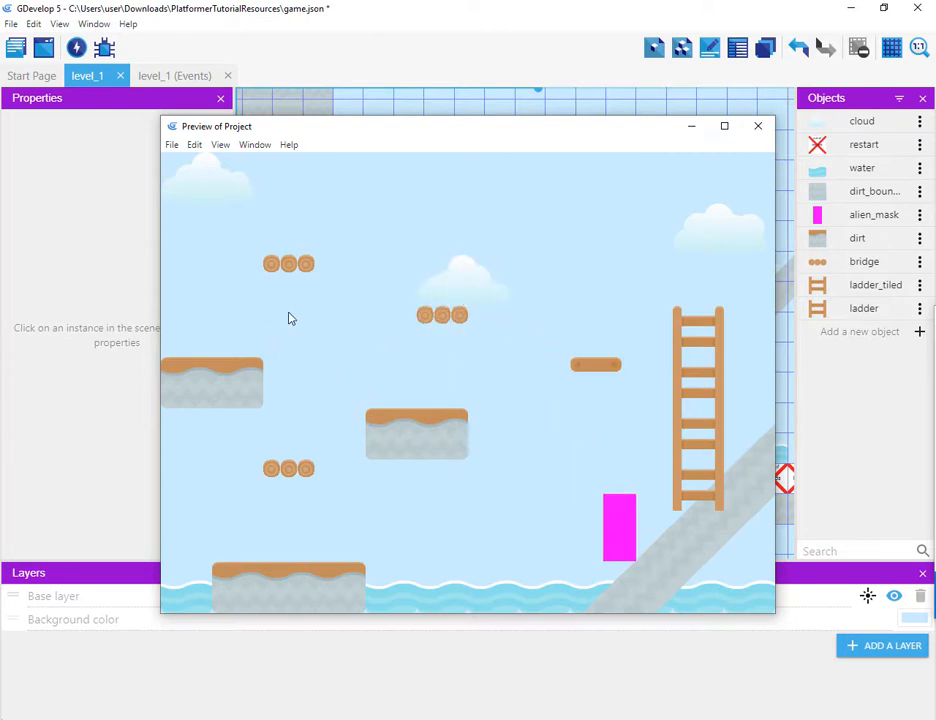
pyautogui.press('Right')
pyautogui.press('space')
pyautogui.press('space')
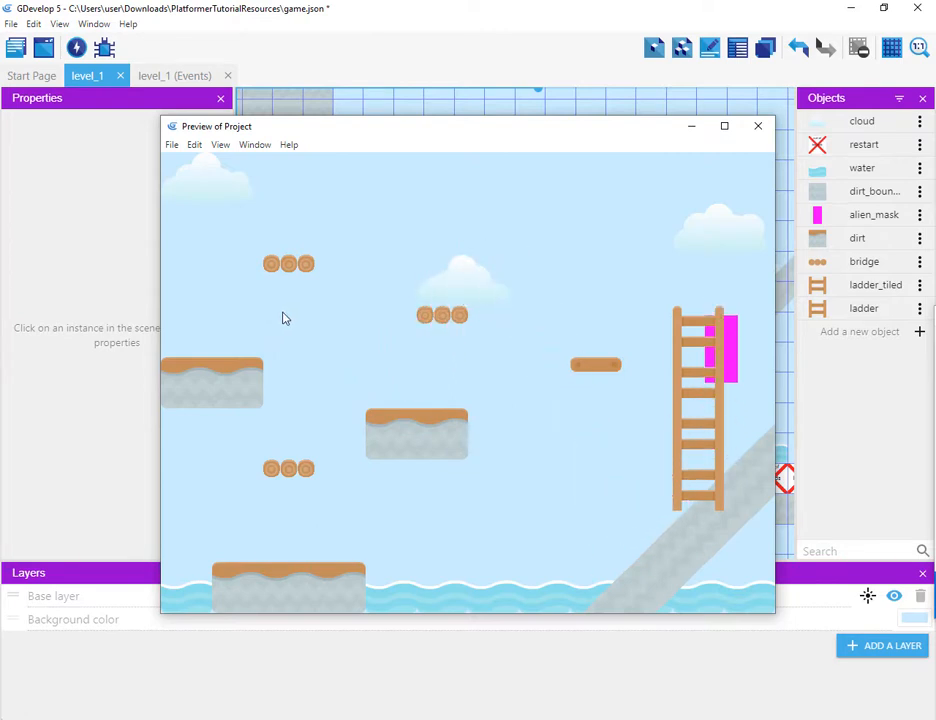
# Step: Climb up and down the ladder with the player to test the ladder behavior
pyautogui.press('Left')
pyautogui.press('Up')
pyautogui.press('Down')
pyautogui.press('Up')
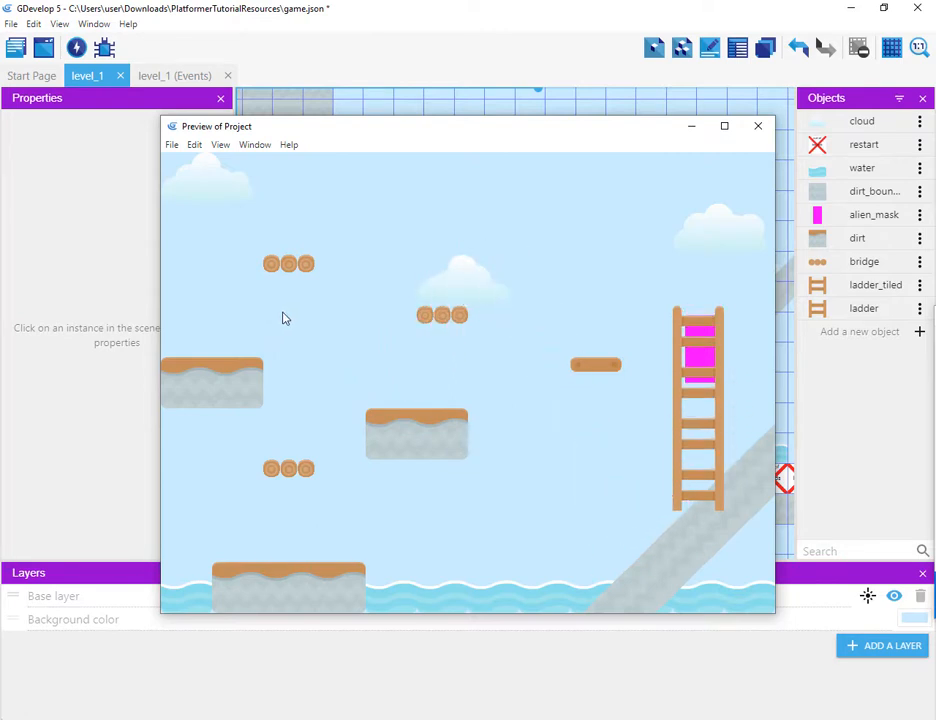
pyautogui.press('Left')
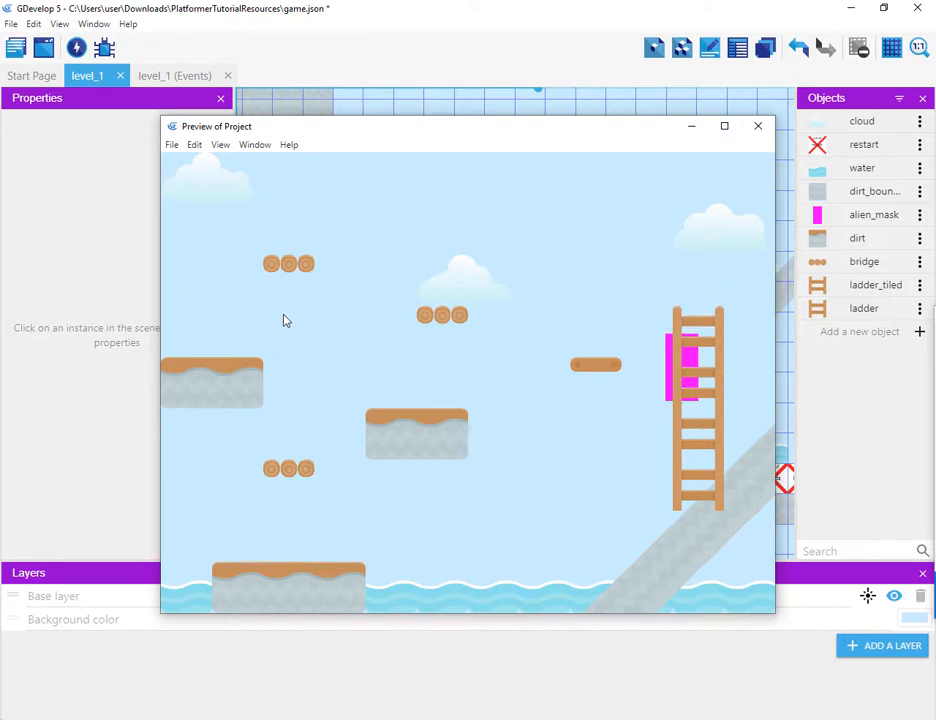
pyautogui.press('Right')
pyautogui.press('Down')
pyautogui.press('Up')
pyautogui.press('Left')
pyautogui.press('Right')
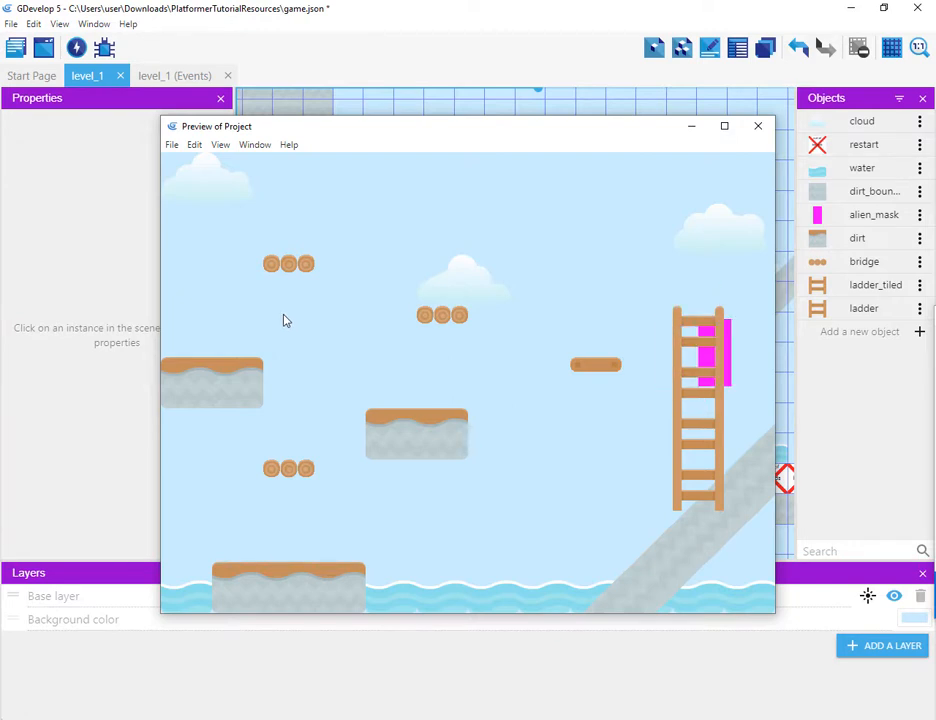
pyautogui.press('Left')
pyautogui.press('Up')
pyautogui.press('Down')
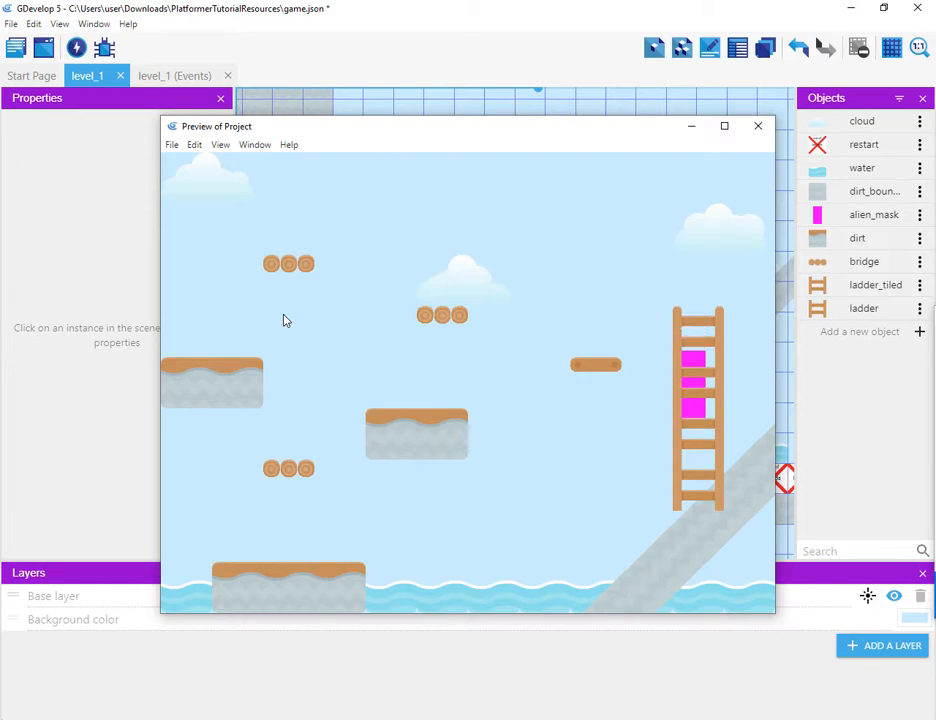
pyautogui.press('Up')
# Step: Jump the player back left across the bridges, then close the preview window
pyautogui.press('space')
pyautogui.press('Left')
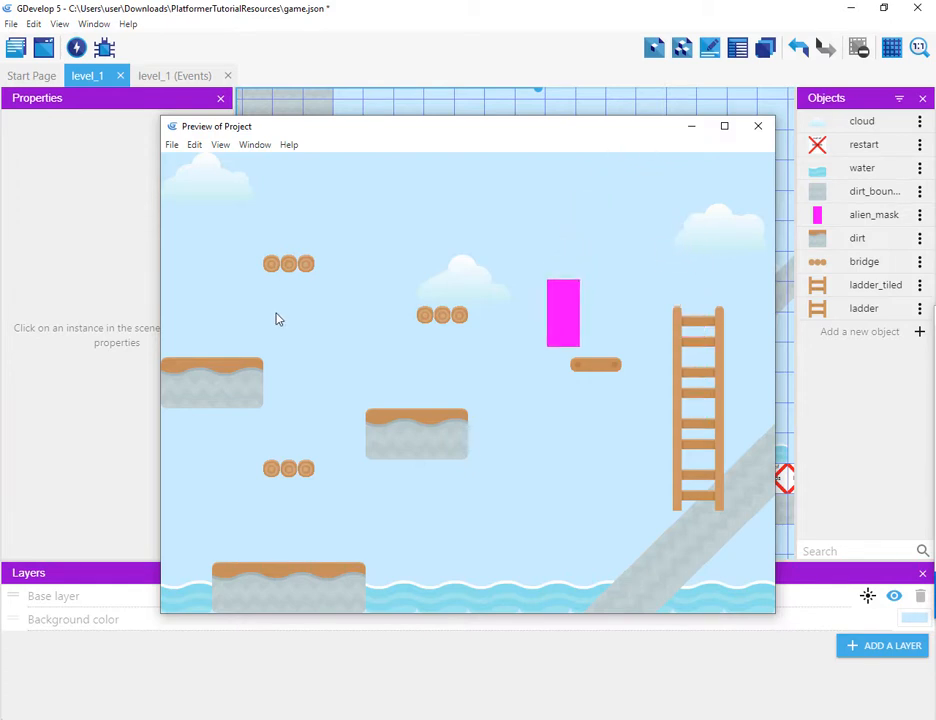
pyautogui.press('space')
pyautogui.press('Left')
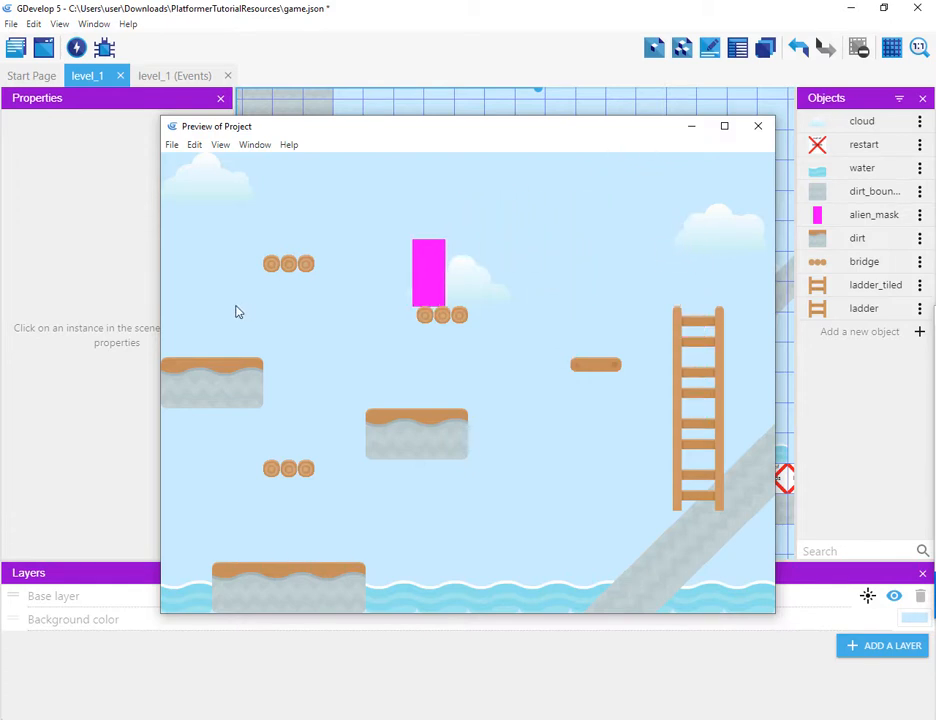
pyautogui.press('space')
pyautogui.press('Right')
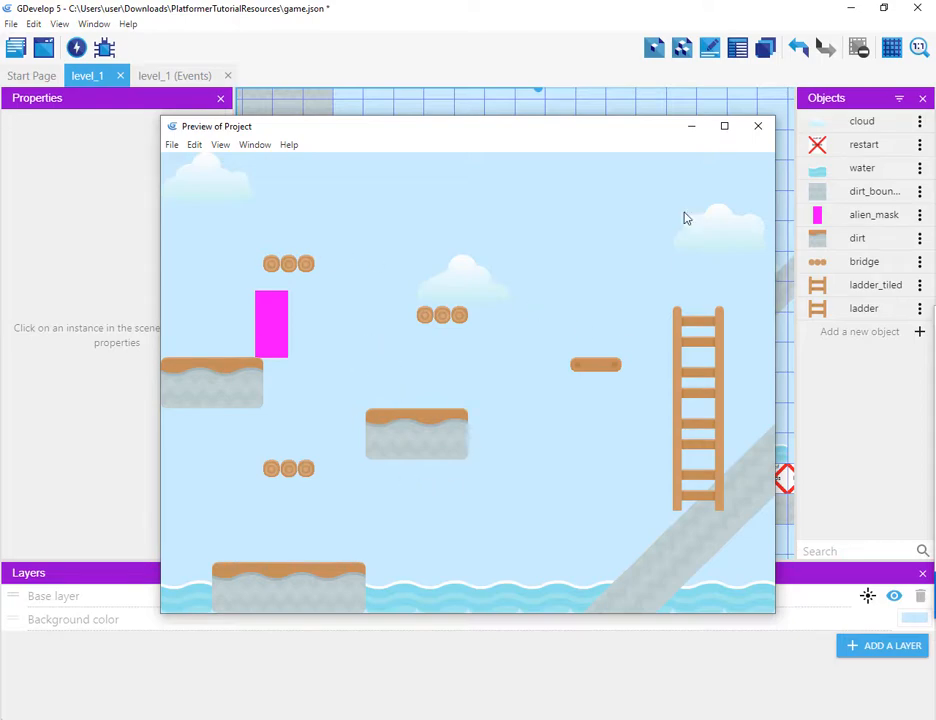
pyautogui.click(758, 126)
pyautogui.scroll(-5, 633, 196)
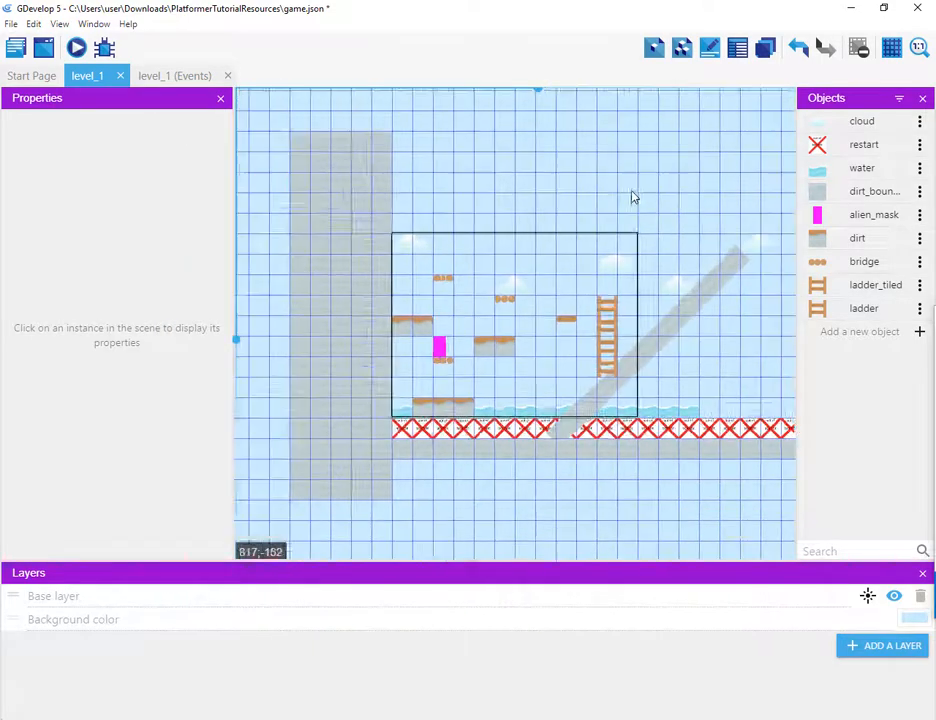